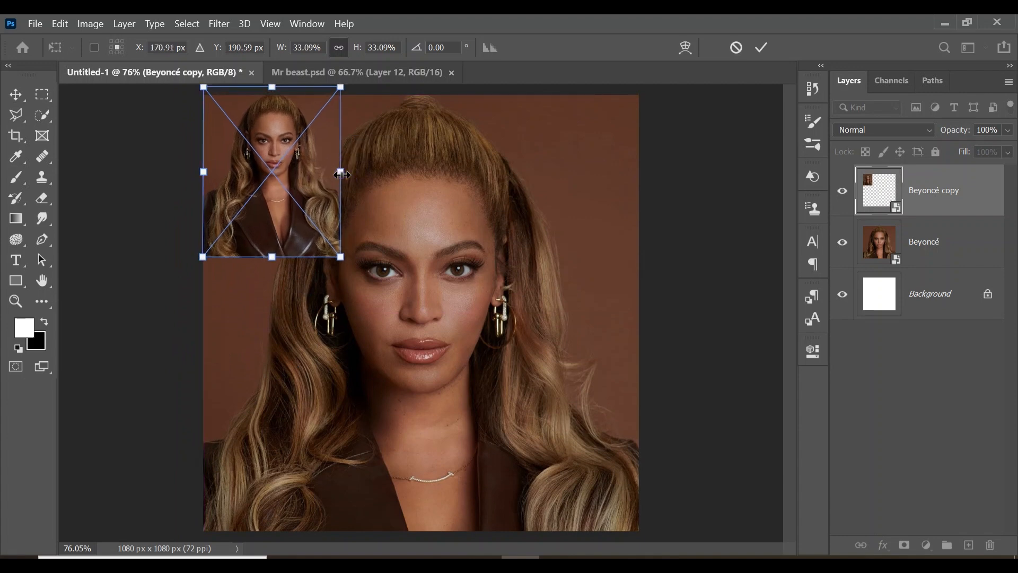
# - Hide the scaled-down Beyoncé copy layer and add an empty layer directly above the full-size Beyoncé layer
pyautogui.press('Return')
pyautogui.press('z')
pyautogui.click(843, 191)
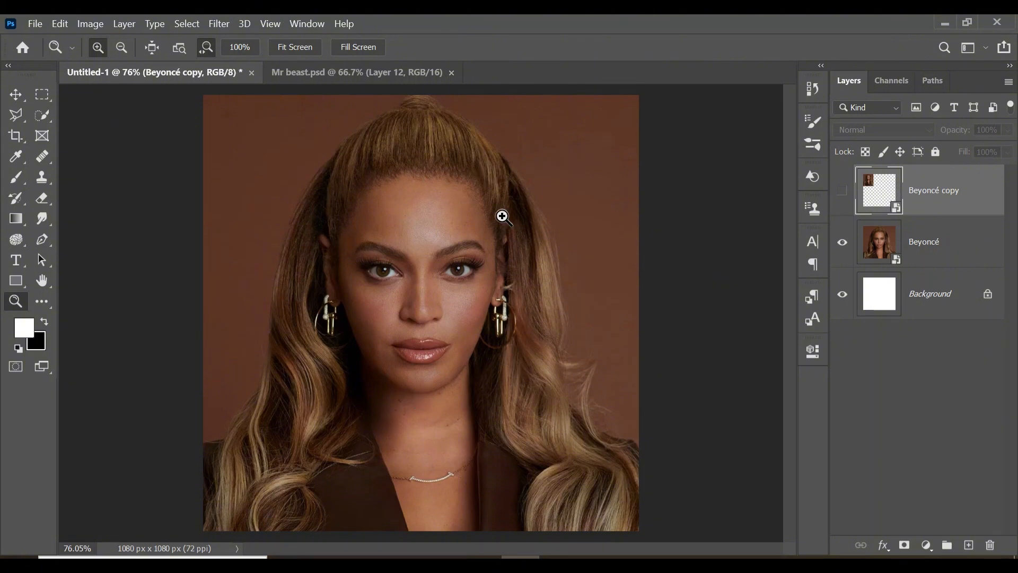
pyautogui.click(976, 241)
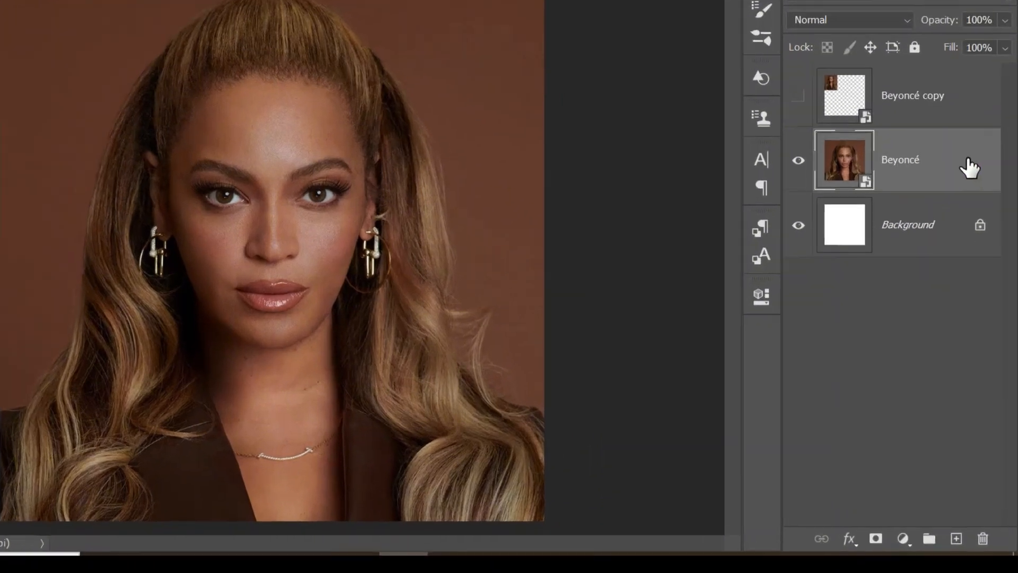
pyautogui.click(956, 539)
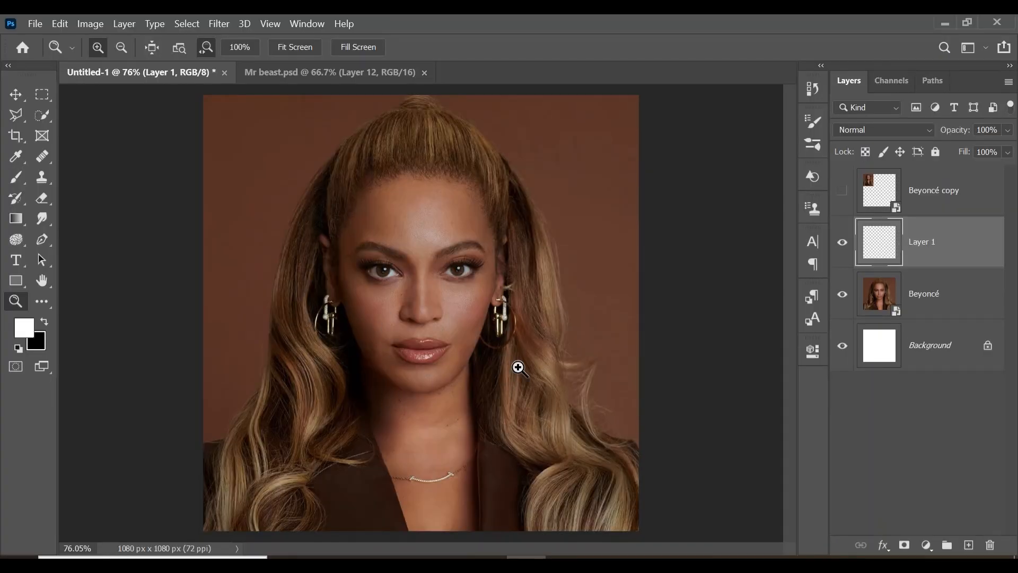
# - Trace a thin closed crescent path along the outer edge of the nostril on the portrait's right side with the Pen tool
pyautogui.moveTo(420, 341); pyautogui.dragTo(547, 288)
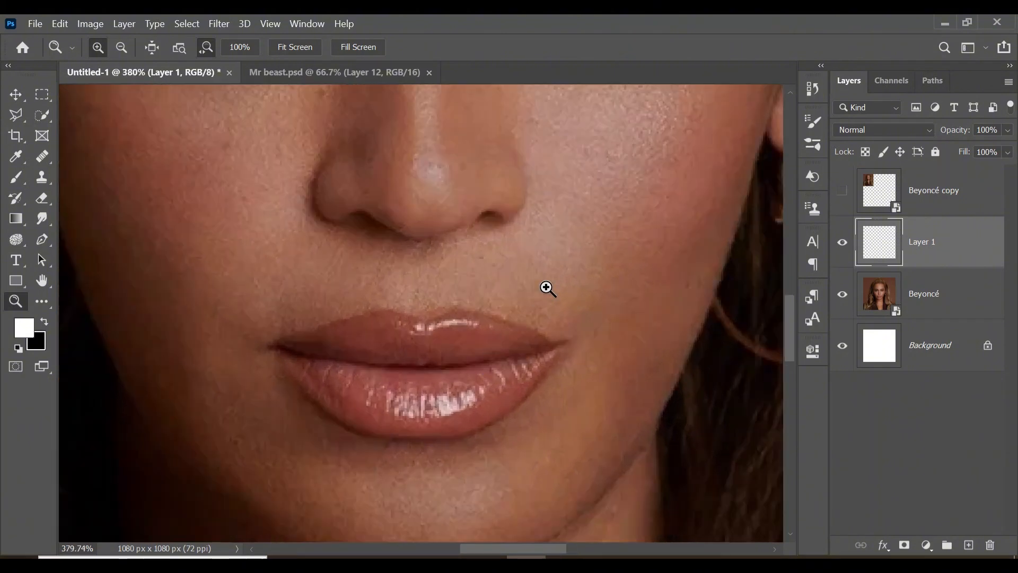
pyautogui.scroll(3, 546, 287)
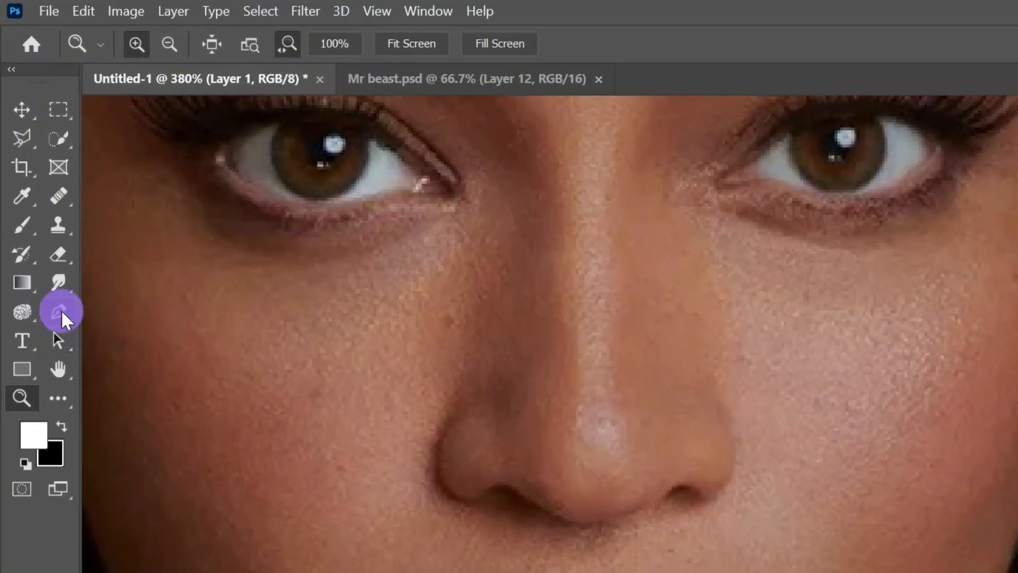
pyautogui.click(61, 311)
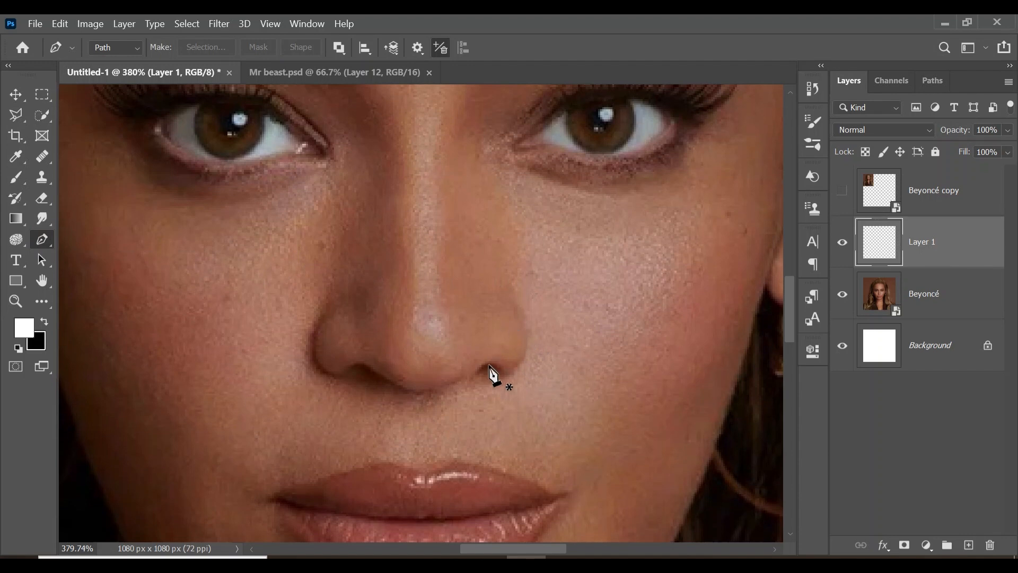
pyautogui.click(512, 309)
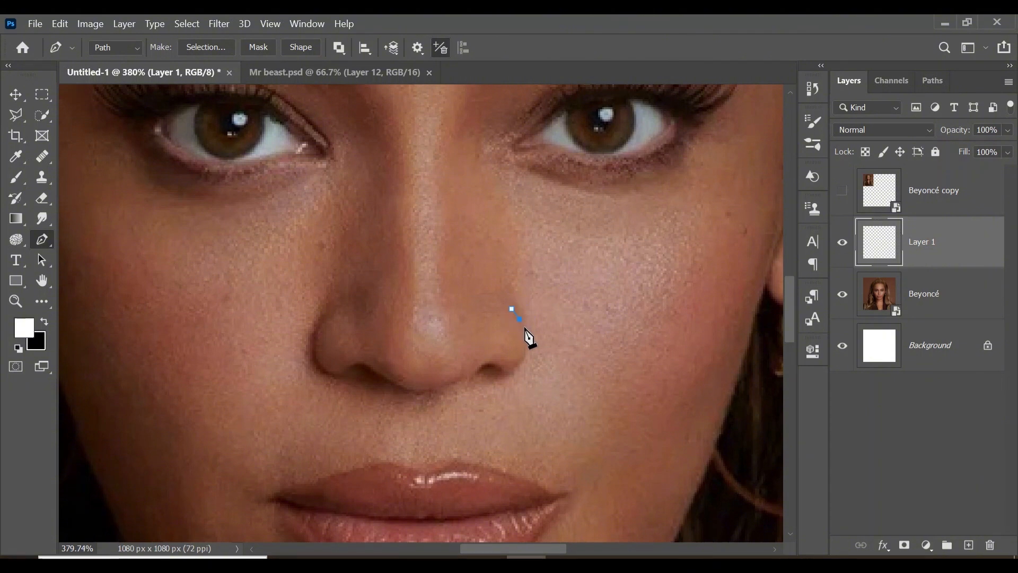
pyautogui.click(526, 340)
pyautogui.click(525, 352)
pyautogui.click(520, 363)
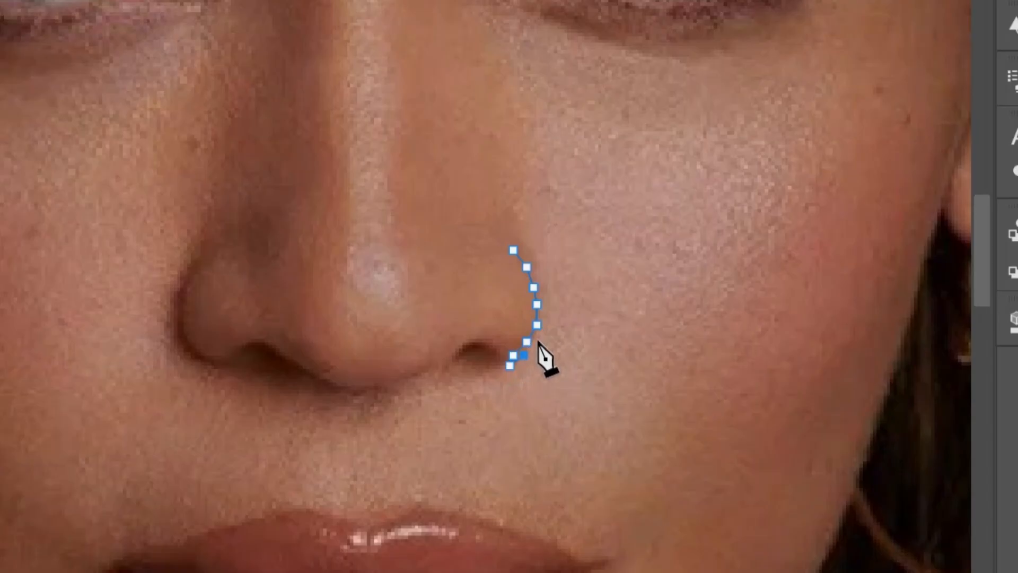
pyautogui.click(530, 351)
pyautogui.click(546, 321)
pyautogui.click(547, 300)
pyautogui.click(543, 284)
pyautogui.click(537, 264)
pyautogui.click(512, 250)
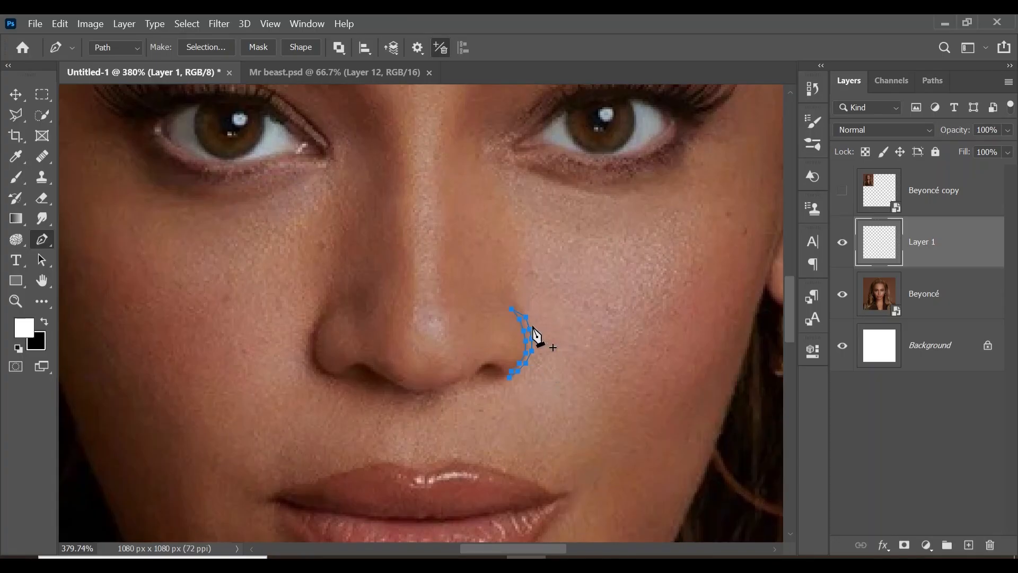
# - Fill the nostril crescent path with black in Normal mode at 100% opacity and delete the path
pyautogui.rightClick(529, 343)
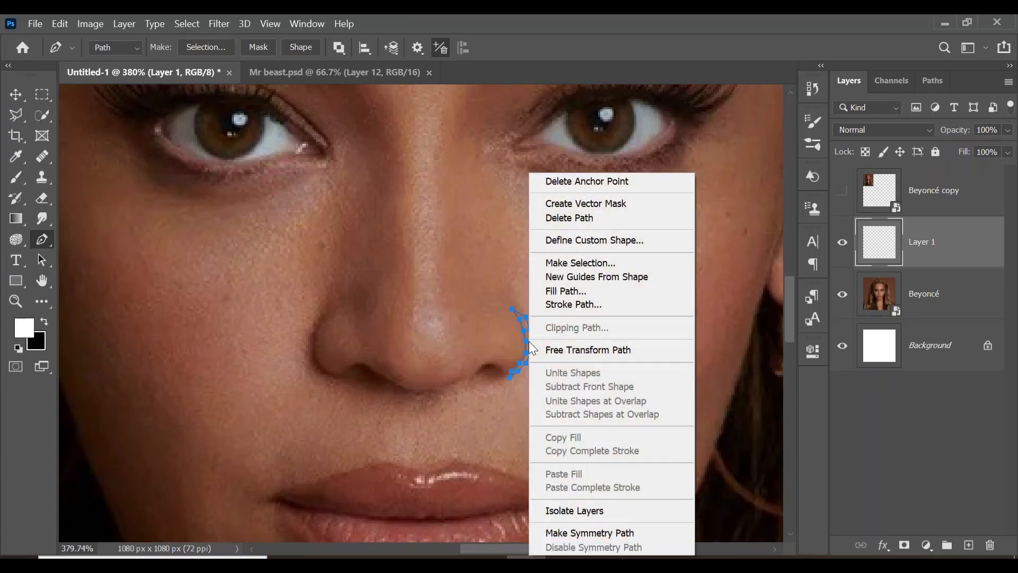
pyautogui.click(579, 293)
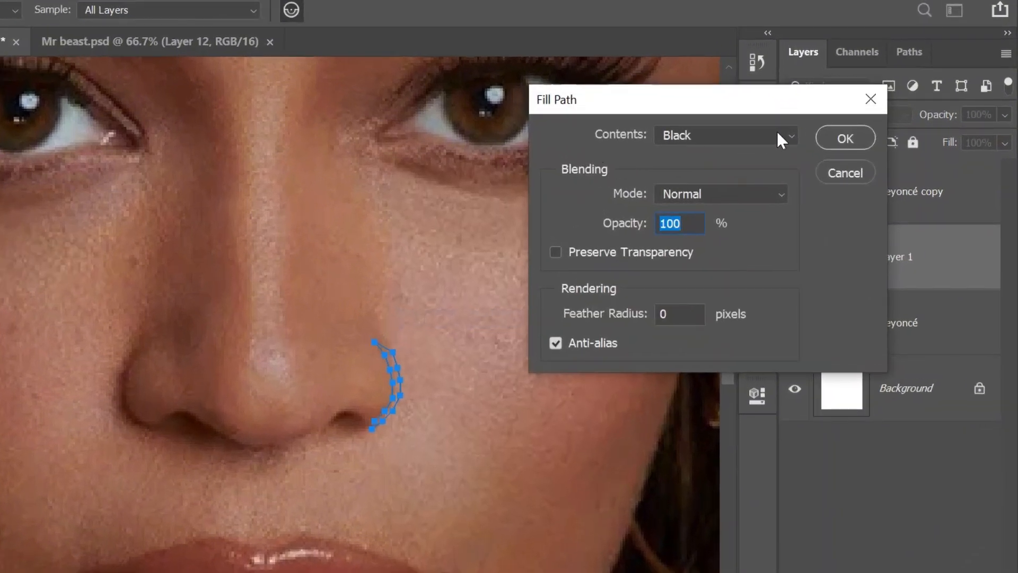
pyautogui.click(777, 133)
pyautogui.click(727, 292)
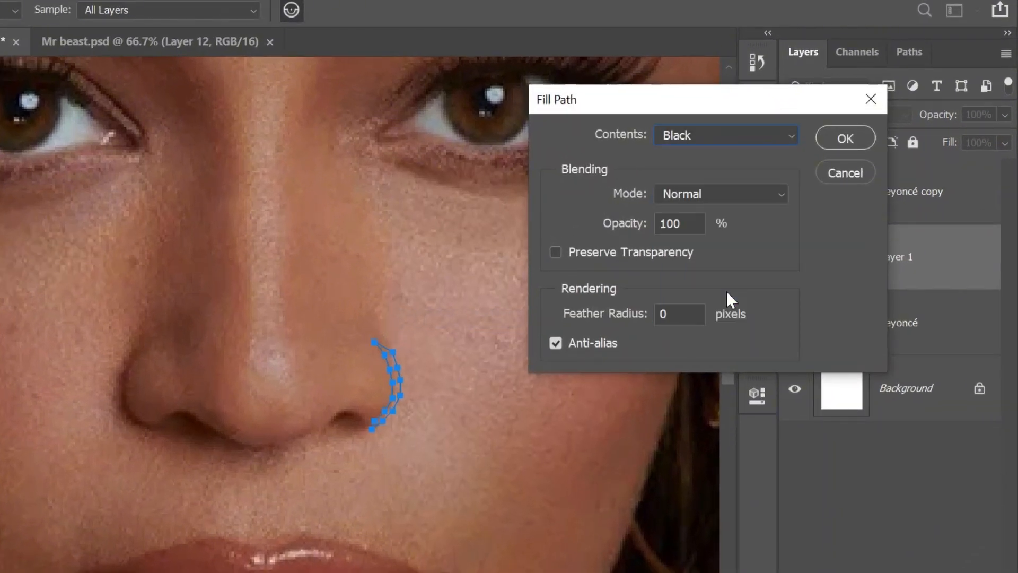
pyautogui.click(862, 138)
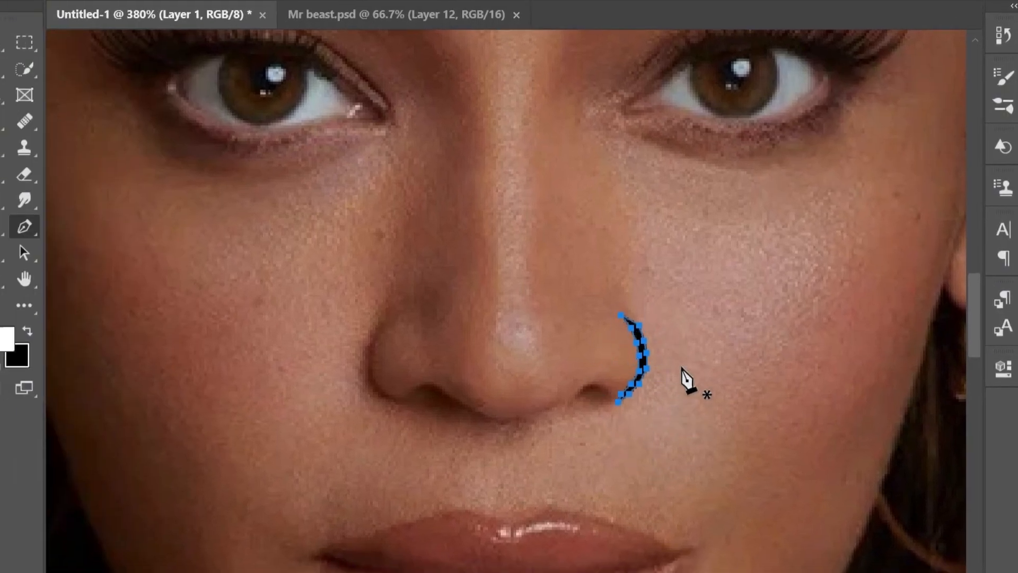
pyautogui.rightClick(640, 340)
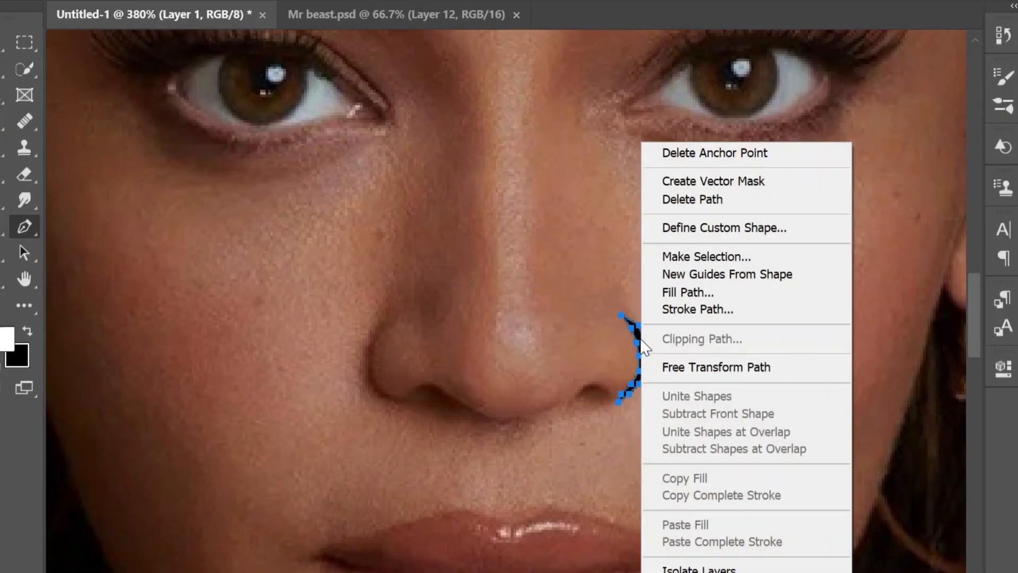
pyautogui.click(700, 200)
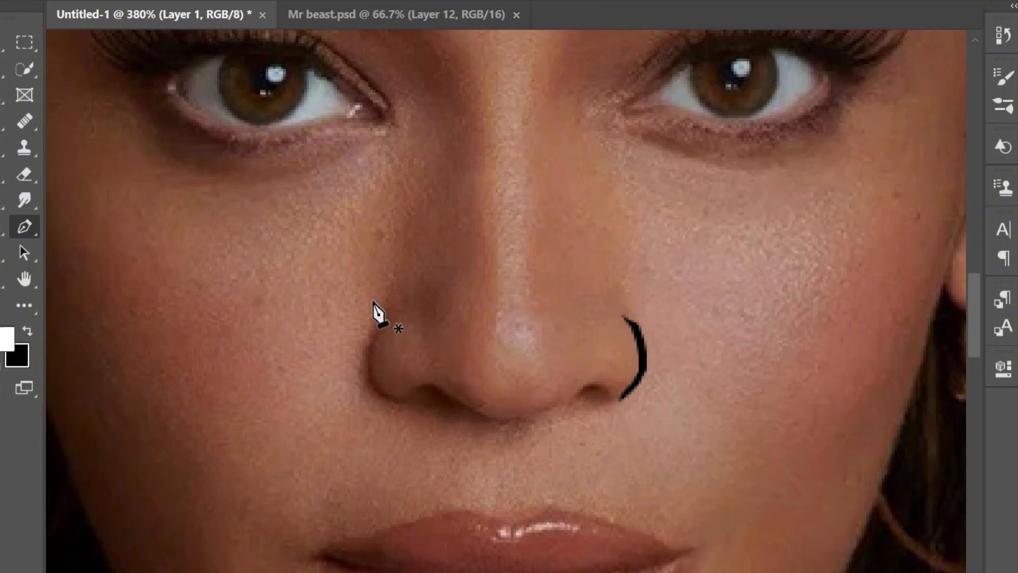
# - Trace a matching thin closed crescent path along the outer edge of the nostril on the portrait's left side
pyautogui.moveTo(392, 397)
pyautogui.mouseDown()
pyautogui.moveTo(374, 354)
pyautogui.moveTo(394, 326)
pyautogui.mouseUp()
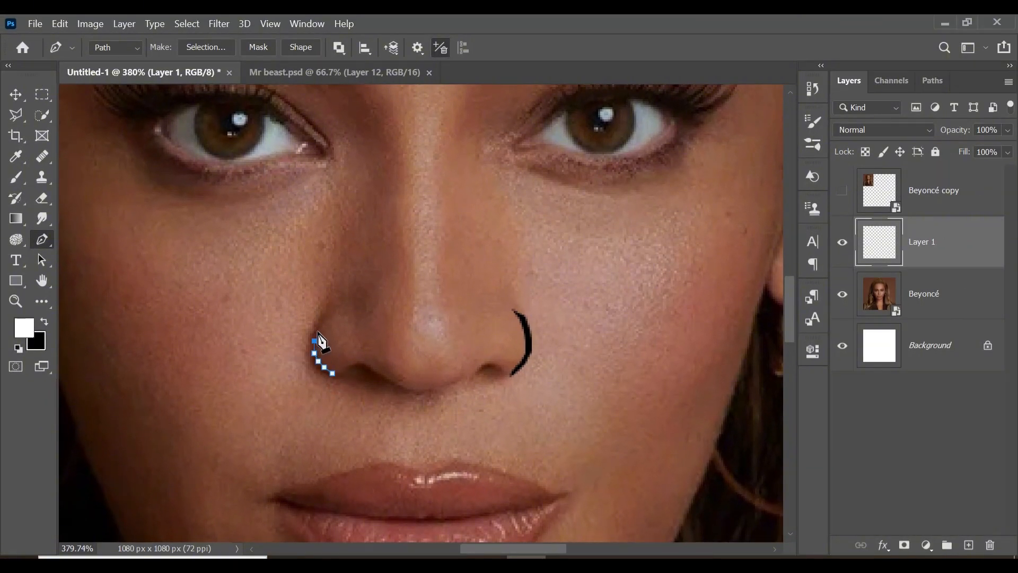
pyautogui.click(318, 319)
pyautogui.click(314, 328)
pyautogui.click(313, 349)
# - Fill the left nostril's crescent path with black and delete the path
pyautogui.rightClick(314, 337)
pyautogui.click(370, 291)
pyautogui.click(882, 138)
pyautogui.rightClick(313, 334)
pyautogui.click(403, 222)
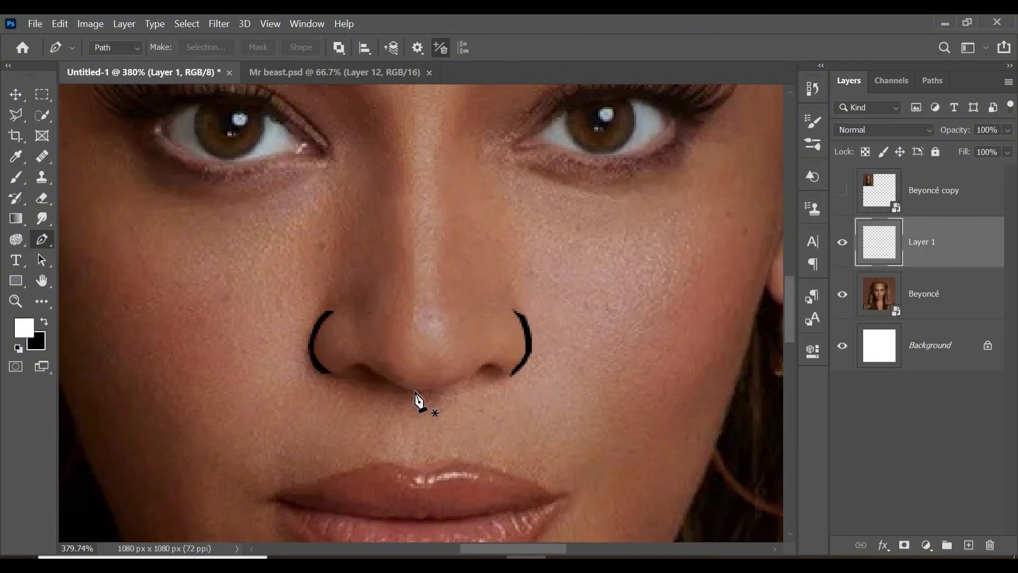
# - Outline the left nostril opening with a path tapering to the centre under the nose, and fill it black, removing the path
pyautogui.moveTo(414, 393)
pyautogui.mouseDown()
pyautogui.moveTo(373, 371)
pyautogui.moveTo(344, 377)
pyautogui.moveTo(395, 391)
pyautogui.mouseUp()
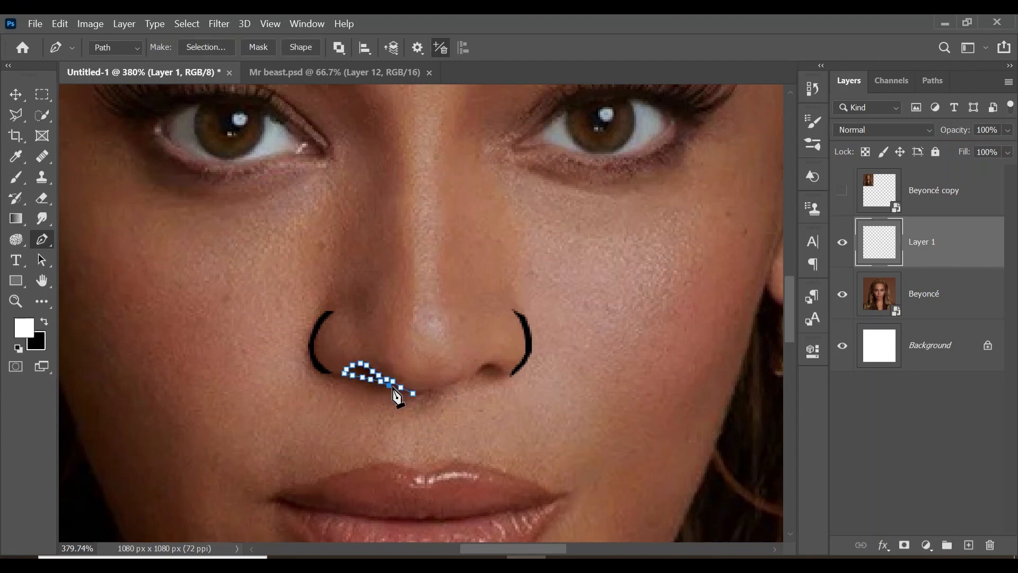
pyautogui.click(411, 393)
pyautogui.rightClick(374, 375)
pyautogui.click(416, 291)
pyautogui.click(880, 148)
pyautogui.rightClick(377, 377)
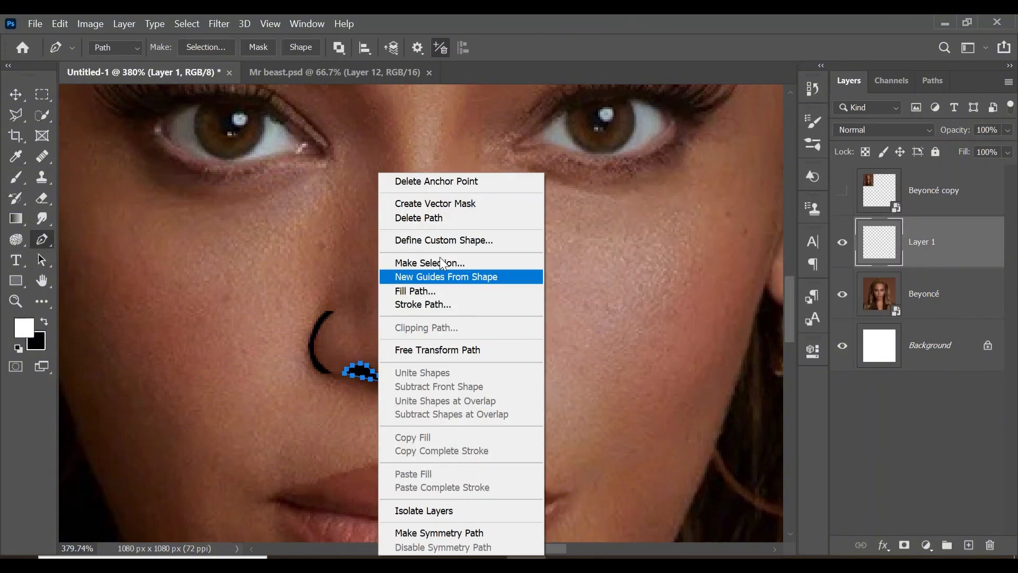
pyautogui.click(418, 217)
# - Trace the nose's underside from its centre around the right nostril opening and fill that closed path with black
pyautogui.click(417, 393)
pyautogui.click(433, 389)
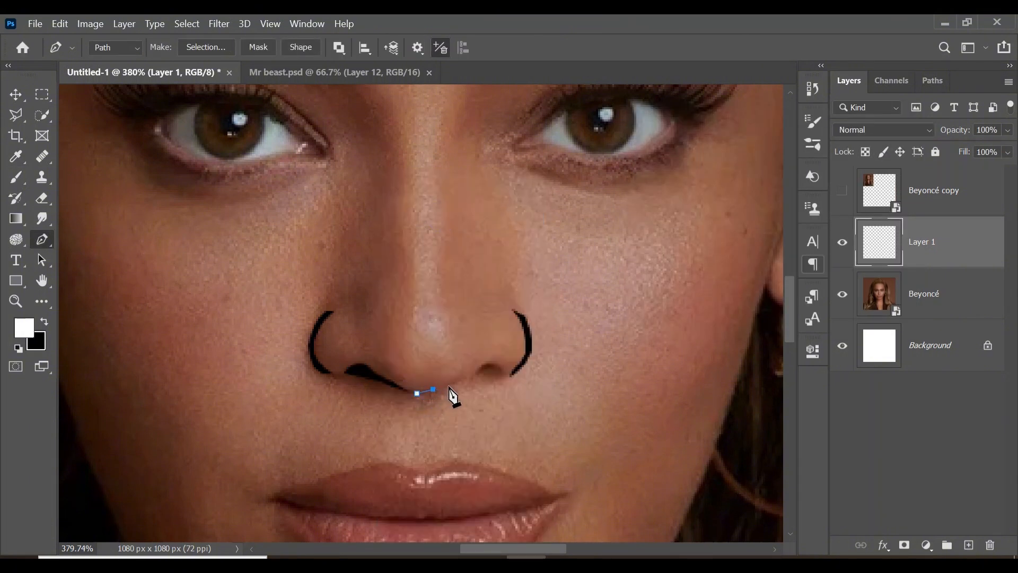
pyautogui.click(449, 387)
pyautogui.click(459, 381)
pyautogui.click(470, 377)
pyautogui.click(476, 370)
pyautogui.click(483, 364)
pyautogui.click(490, 362)
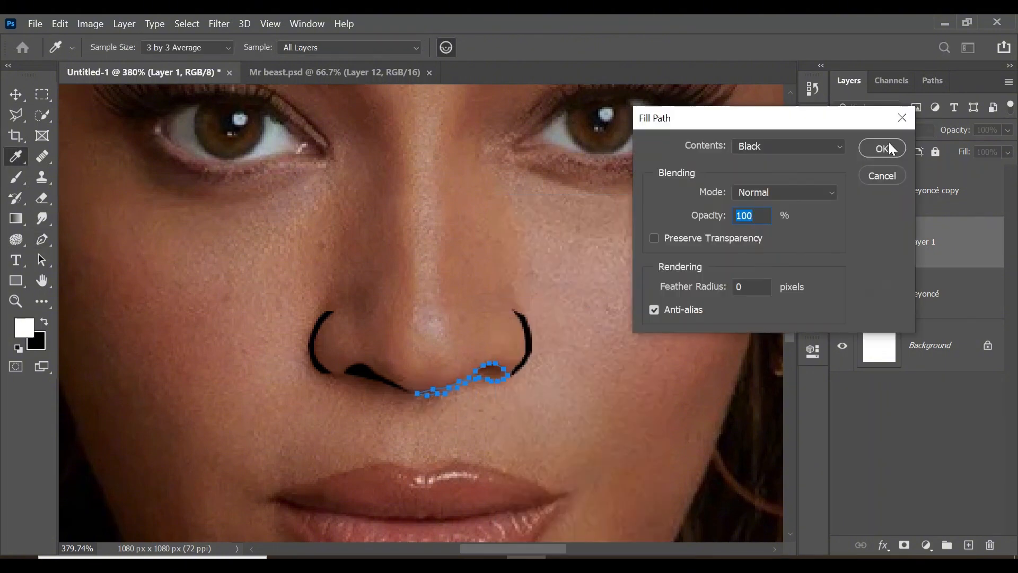
pyautogui.click(882, 145)
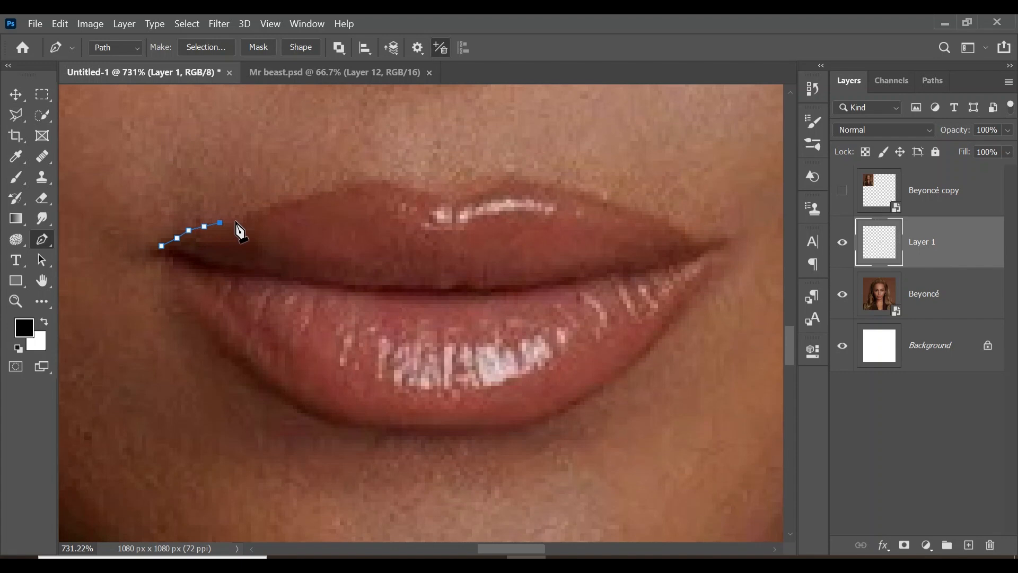
# - Trace a path along the upper lip's top edge from near the left mouth corner to the lip's left peak
pyautogui.click(236, 222)
pyautogui.click(255, 214)
pyautogui.click(274, 207)
pyautogui.click(297, 199)
pyautogui.click(324, 188)
pyautogui.click(348, 183)
pyautogui.click(368, 176)
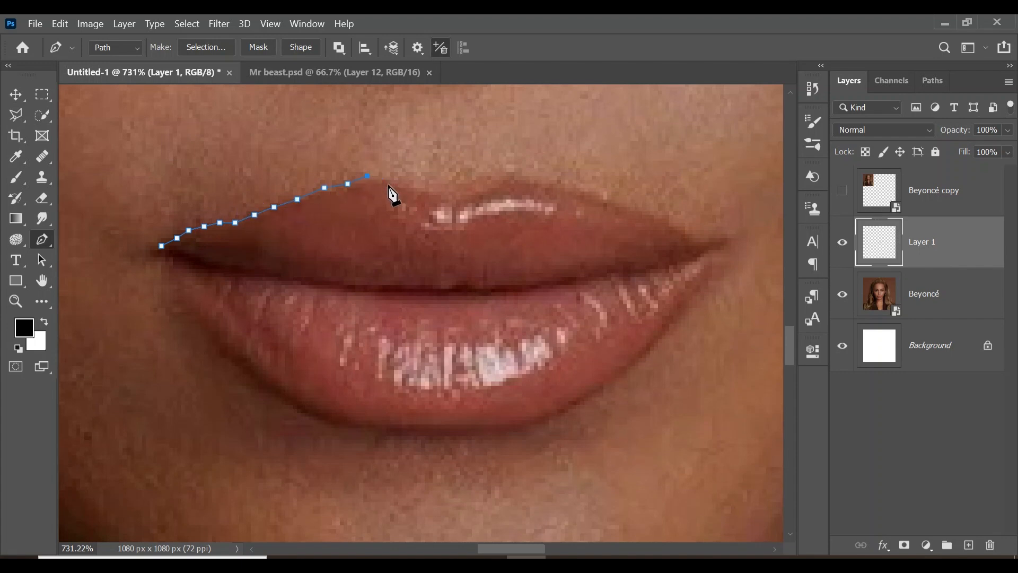
# - Extend the path to the right mouth corner and back just inside the upper lip's edge to its right peak
pyautogui.click(646, 218)
pyautogui.click(623, 207)
pyautogui.click(596, 199)
pyautogui.click(569, 192)
pyautogui.click(548, 187)
pyautogui.click(530, 180)
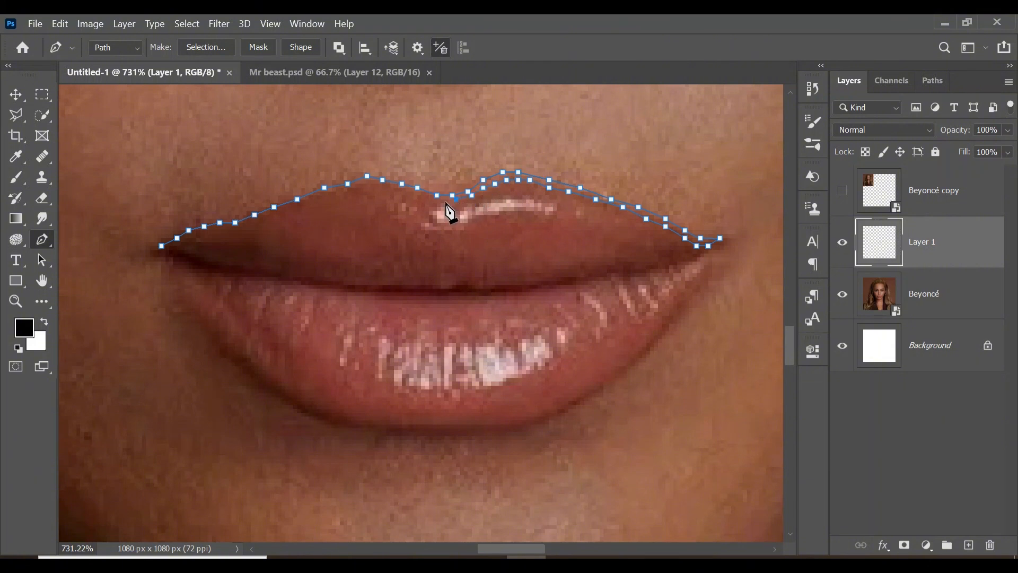
# - Continue the return pass just inside the upper lip's edge and close the path at the left mouth corner
pyautogui.click(444, 203)
pyautogui.click(433, 199)
pyautogui.click(421, 195)
pyautogui.click(406, 191)
pyautogui.click(390, 187)
pyautogui.click(371, 184)
pyautogui.click(355, 187)
pyautogui.click(335, 191)
pyautogui.click(211, 234)
pyautogui.click(196, 238)
pyautogui.click(181, 241)
pyautogui.click(166, 248)
pyautogui.click(161, 246)
# - Fill the upper lip's thin outline path with black at 100% opacity
pyautogui.rightClick(482, 172)
pyautogui.click(507, 291)
pyautogui.click(880, 137)
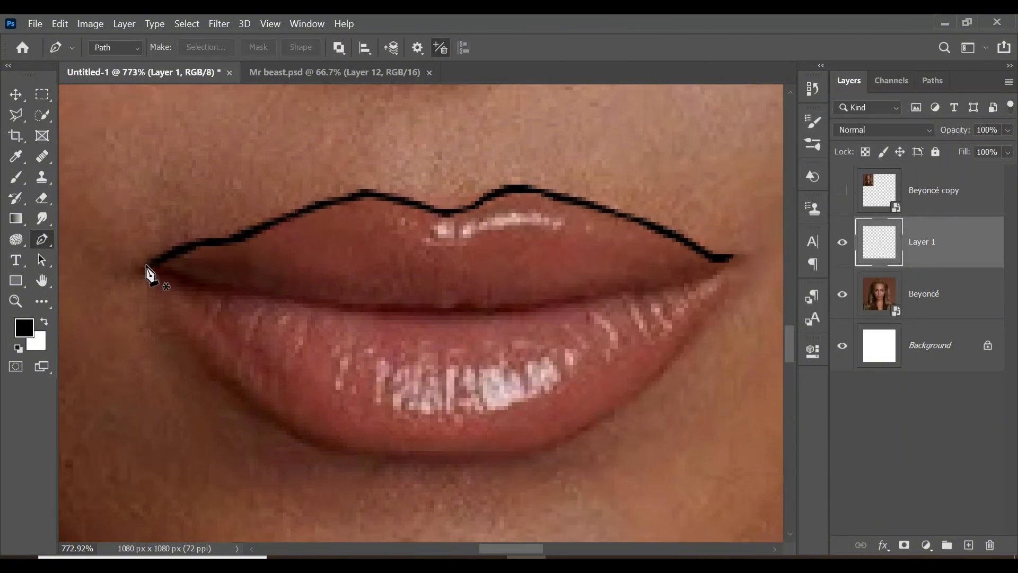
# - Trace a path along the lower lip's outer edge from the left mouth corner down to its bottom centre
pyautogui.click(146, 266)
pyautogui.click(192, 345)
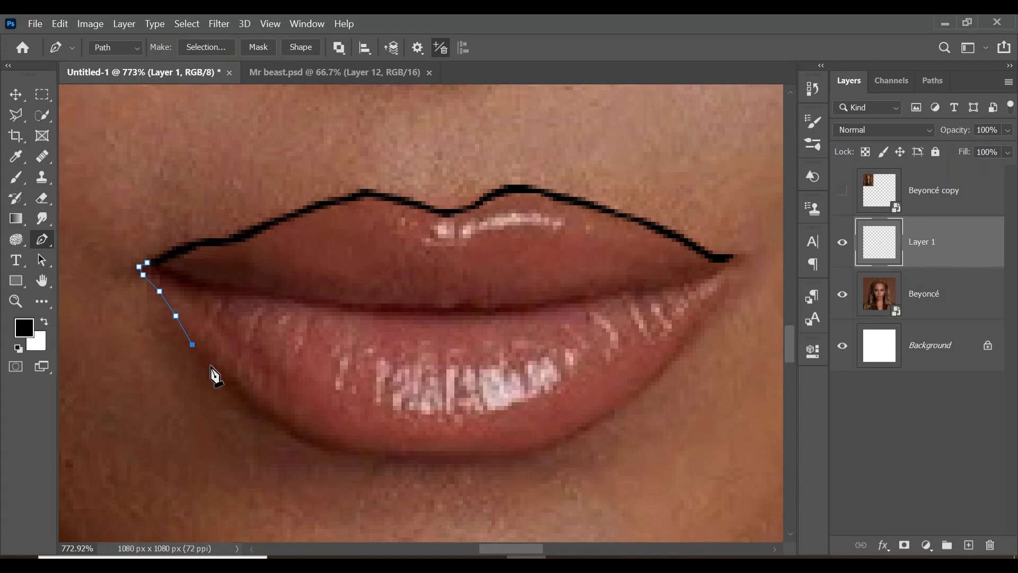
pyautogui.click(213, 369)
pyautogui.click(237, 394)
pyautogui.click(266, 414)
pyautogui.click(295, 435)
pyautogui.click(336, 451)
pyautogui.click(360, 455)
pyautogui.click(393, 455)
pyautogui.click(424, 456)
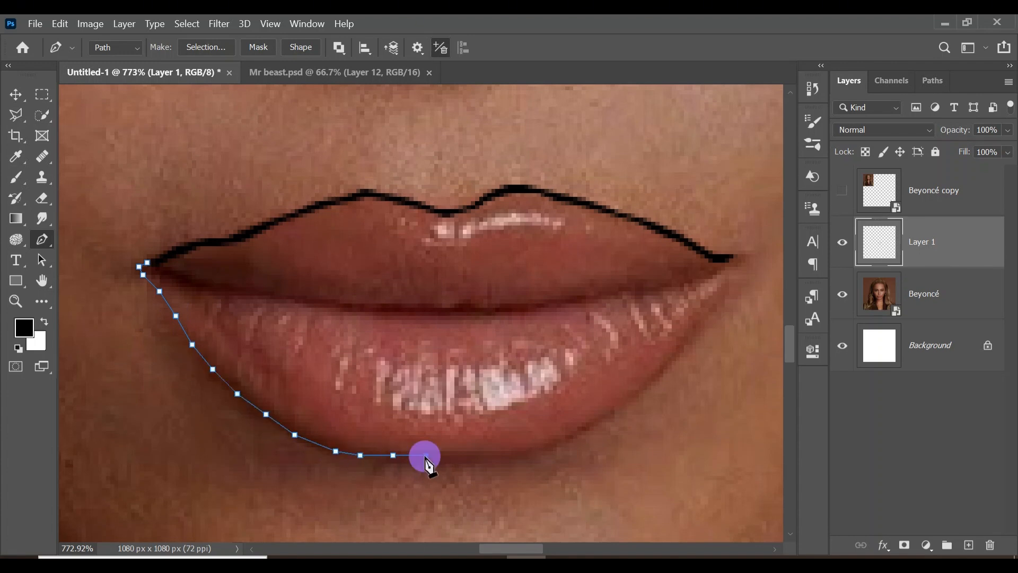
# - Continue the lower lip path from the bottom centre up along its outer edge towards the right mouth corner
pyautogui.click(466, 455)
pyautogui.click(512, 455)
pyautogui.click(548, 446)
pyautogui.click(573, 434)
pyautogui.click(627, 402)
pyautogui.click(655, 377)
pyautogui.click(680, 353)
pyautogui.click(704, 320)
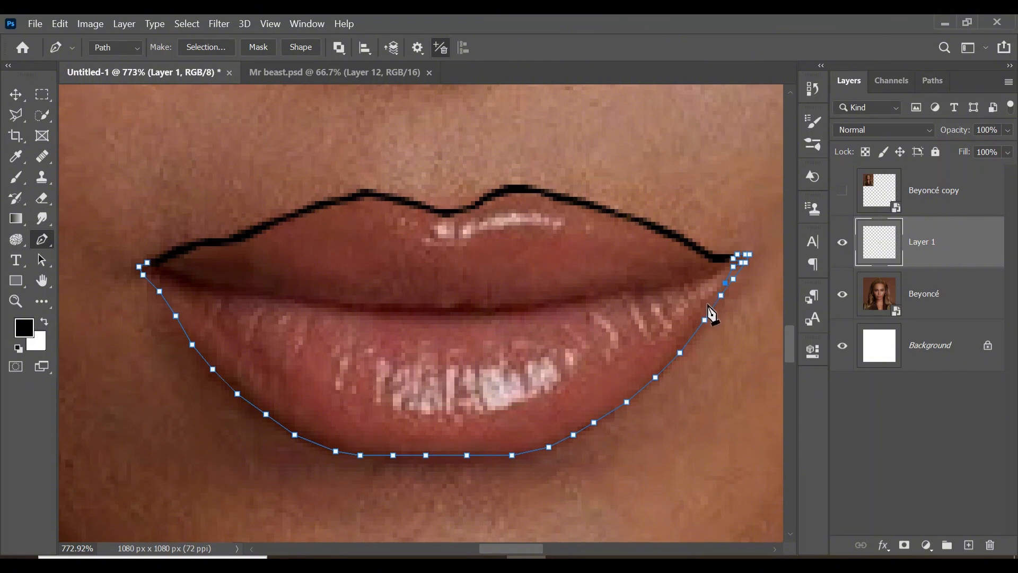
# - Run the path back just inside the lower lip's edge, from its right side along the bottom to the lower left
pyautogui.click(606, 406)
pyautogui.click(581, 422)
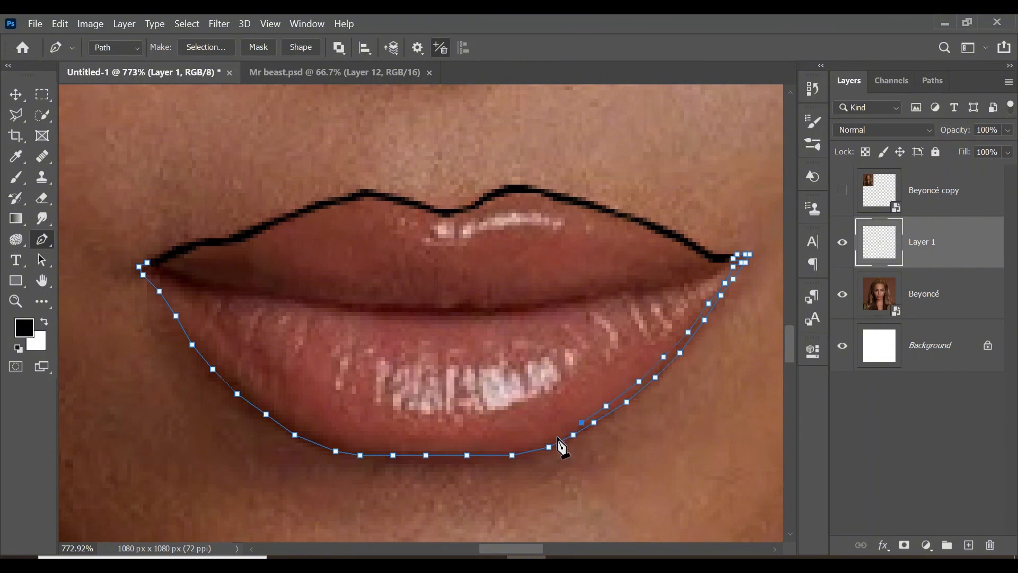
pyautogui.click(520, 447)
pyautogui.click(479, 447)
pyautogui.click(438, 447)
pyautogui.click(373, 447)
pyautogui.click(315, 435)
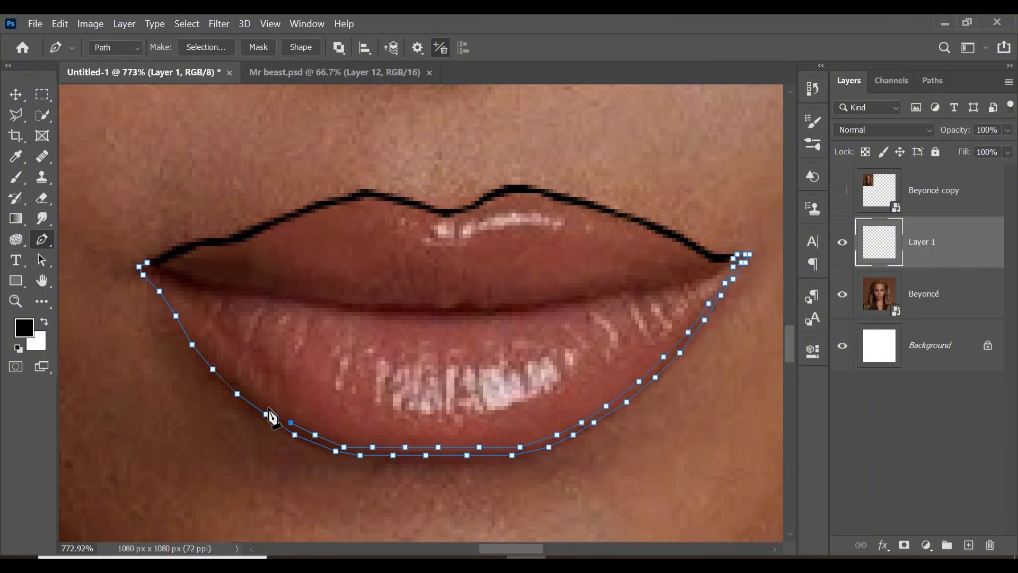
# - Bring the inner pass up the lower lip's left side and end the thin outline at the left mouth corner
pyautogui.click(258, 397)
pyautogui.click(229, 373)
pyautogui.click(208, 350)
pyautogui.click(189, 324)
pyautogui.click(172, 300)
pyautogui.click(160, 279)
pyautogui.click(151, 270)
pyautogui.click(151, 263)
# - Fill the lower lip's outline path with black in Normal mode at 100% opacity
pyautogui.rightClick(601, 415)
pyautogui.click(652, 133)
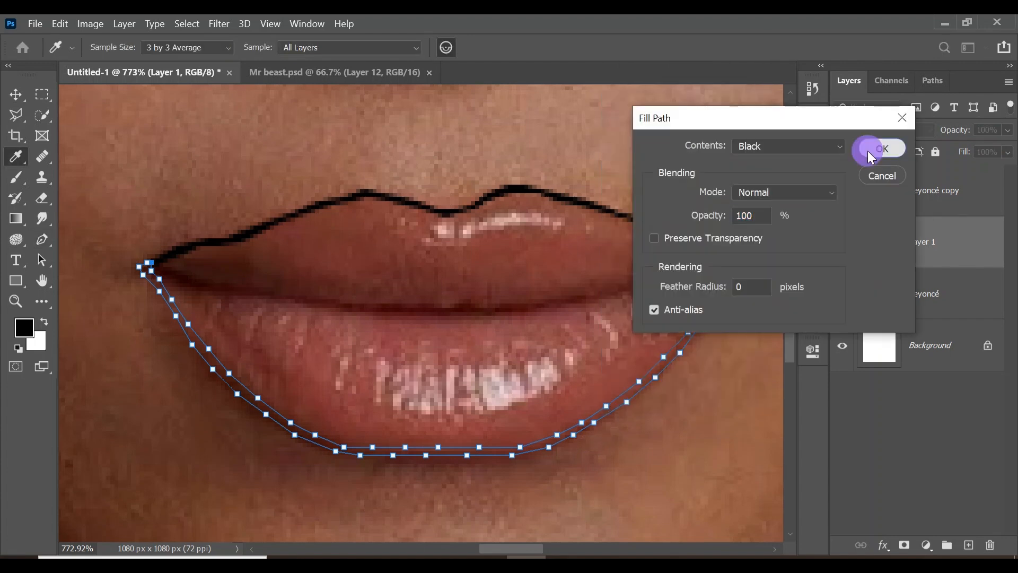
pyautogui.click(869, 152)
# - Trace the upper side of the parting line between the lips from the left mouth corner to past the centre
pyautogui.click(156, 266)
pyautogui.click(176, 275)
pyautogui.click(201, 279)
pyautogui.click(229, 288)
pyautogui.click(254, 292)
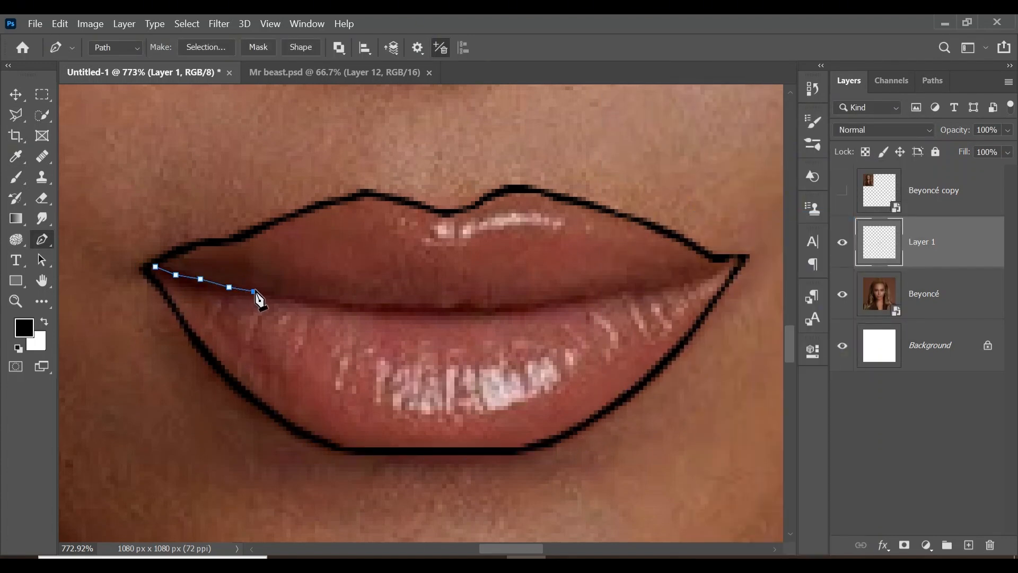
pyautogui.click(278, 295)
pyautogui.click(311, 300)
pyautogui.click(336, 304)
pyautogui.click(360, 304)
pyautogui.click(397, 304)
pyautogui.click(455, 304)
pyautogui.click(491, 304)
pyautogui.click(541, 299)
pyautogui.click(577, 296)
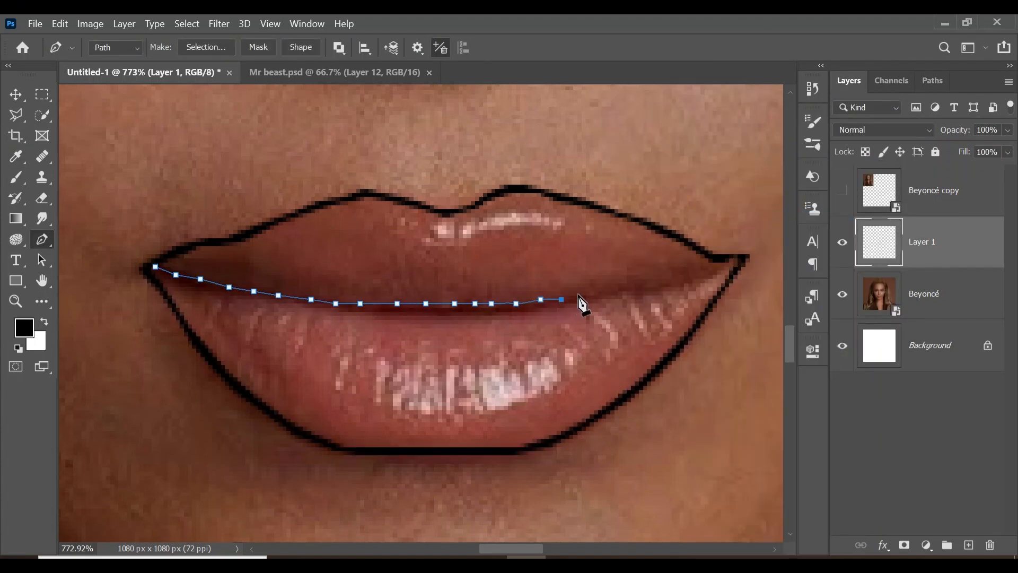
# - Continue the lip parting path along its upper side to the right mouth corner
pyautogui.click(635, 283)
pyautogui.hotkey('ctrl', 'z')
pyautogui.click(635, 286)
pyautogui.click(664, 283)
pyautogui.click(688, 275)
pyautogui.click(709, 270)
pyautogui.click(725, 262)
pyautogui.click(734, 259)
# - Trace the lower side of the lip parting line from the right mouth corner back to past the centre
pyautogui.click(721, 270)
pyautogui.click(696, 283)
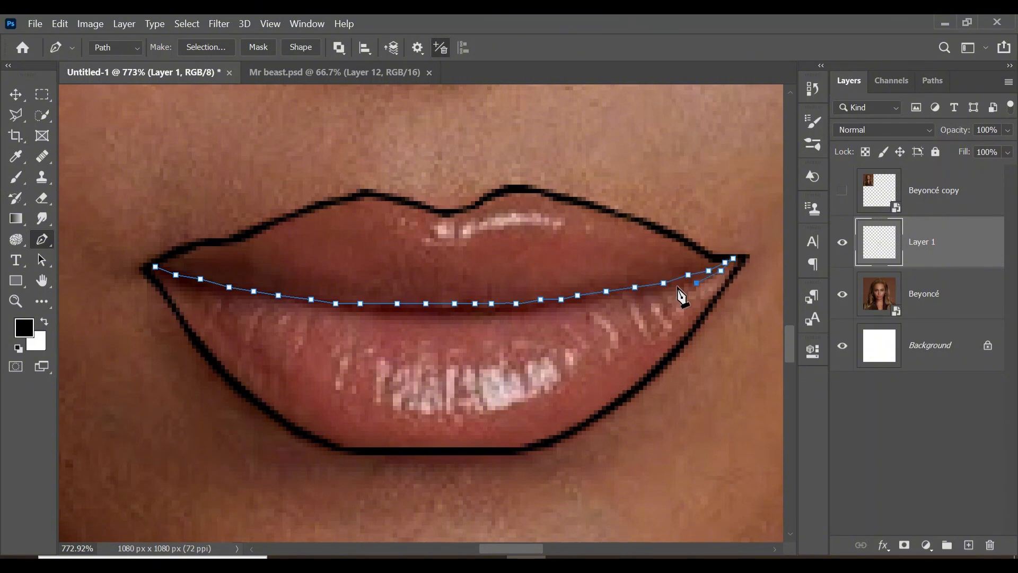
pyautogui.hotkey('ctrl', 'z')
pyautogui.click(684, 283)
pyautogui.click(589, 303)
pyautogui.click(487, 315)
pyautogui.click(455, 316)
pyautogui.click(418, 316)
pyautogui.click(361, 315)
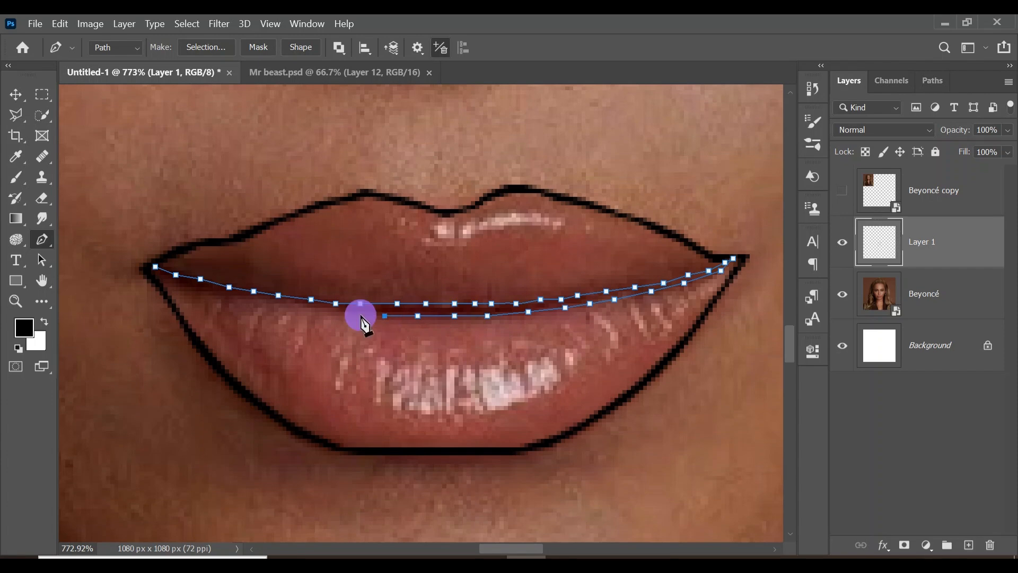
# - Continue the lower side of the lip parting line to the left mouth corner and close the path
pyautogui.click(335, 311)
pyautogui.click(315, 307)
pyautogui.click(262, 300)
pyautogui.click(238, 295)
pyautogui.click(208, 286)
pyautogui.click(179, 282)
pyautogui.click(155, 274)
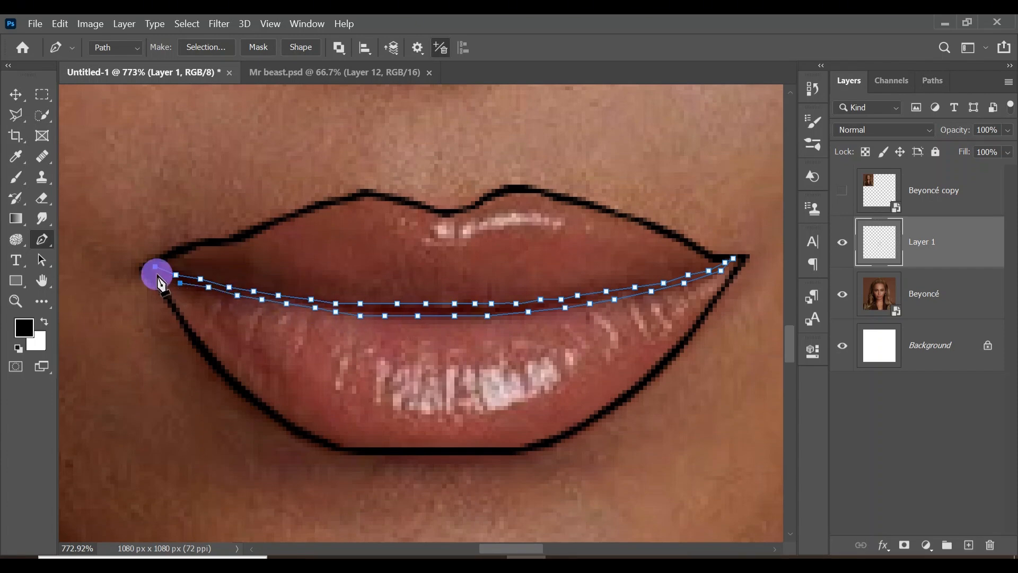
pyautogui.click(147, 266)
pyautogui.click(155, 266)
# - Fill the lip parting path with black and delete the path
pyautogui.rightClick(460, 233)
pyautogui.click(482, 310)
pyautogui.press('Return')
pyautogui.press('Delete')
# - Start a Pen path at the inner corner of the right-hand eye and trace the lower lid's edge to the iris
pyautogui.press('z')
pyautogui.moveTo(526, 259); pyautogui.dragTo(457, 265)
pyautogui.moveTo(457, 274); pyautogui.dragTo(552, 287)
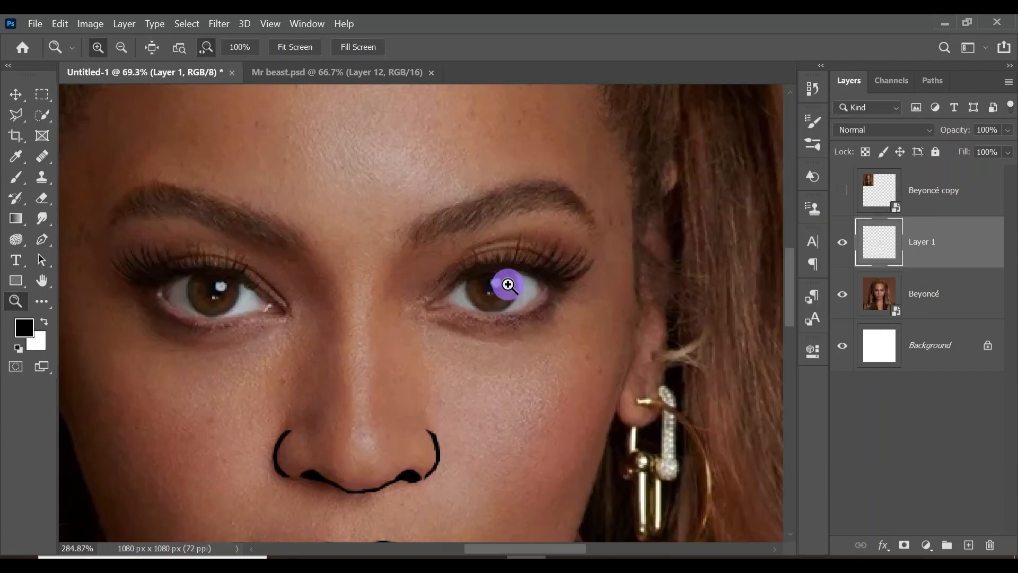
pyautogui.press('p')
pyautogui.click(249, 360)
pyautogui.click(268, 360)
pyautogui.click(284, 356)
pyautogui.click(296, 349)
pyautogui.click(303, 344)
pyautogui.click(311, 345)
pyautogui.click(319, 349)
pyautogui.click(331, 352)
pyautogui.click(345, 360)
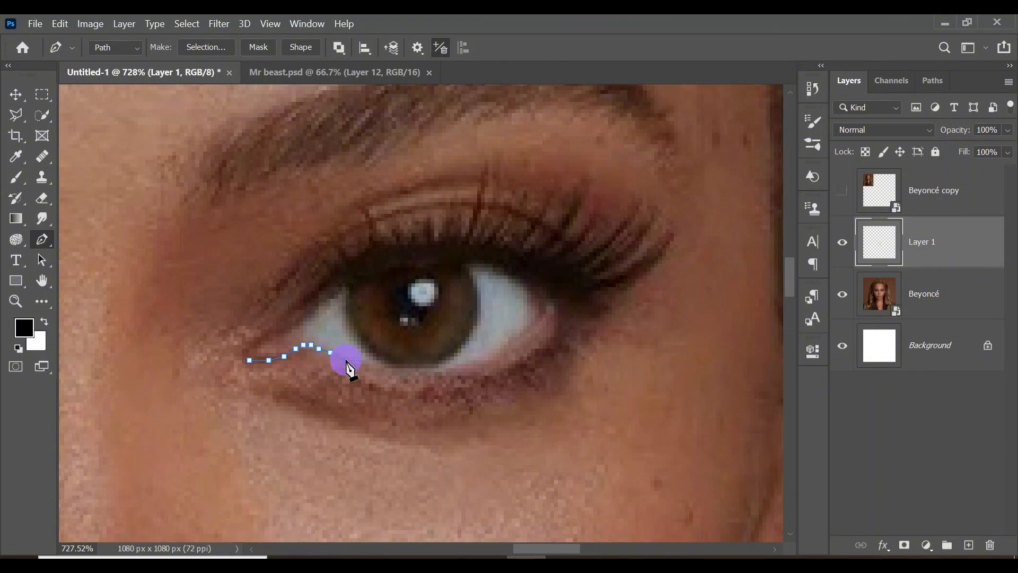
# - Continue the lower lid path beneath the iris and up to the outer corner of the eye
pyautogui.click(365, 367)
pyautogui.click(384, 367)
pyautogui.click(403, 368)
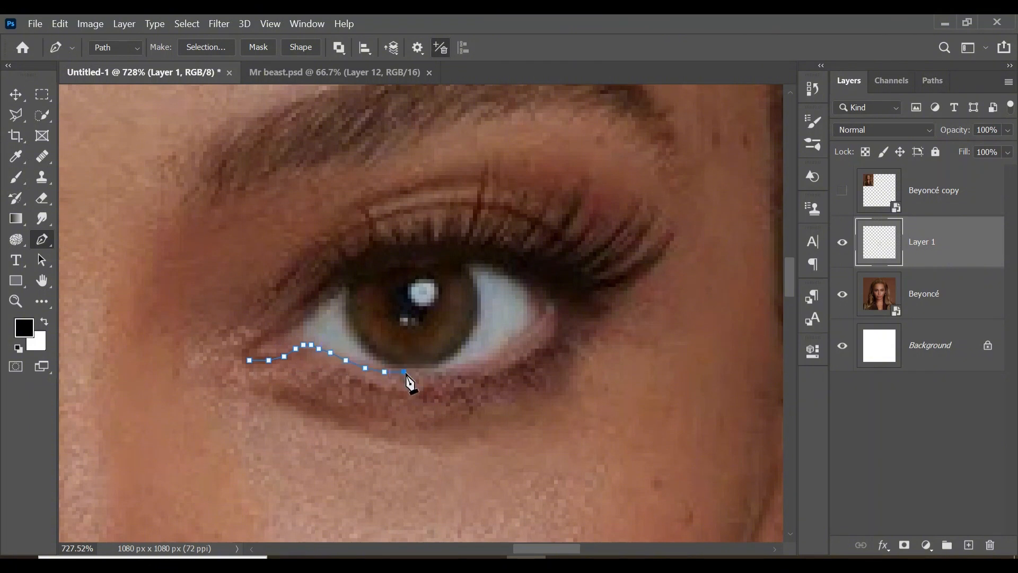
pyautogui.click(423, 372)
pyautogui.click(442, 371)
pyautogui.click(461, 367)
pyautogui.click(523, 337)
pyautogui.click(531, 329)
pyautogui.click(542, 318)
pyautogui.click(550, 310)
# - Run the path back just below the lower lid edge from the outer corner to beneath the iris
pyautogui.click(511, 352)
pyautogui.click(497, 359)
pyautogui.click(473, 371)
pyautogui.click(453, 375)
pyautogui.click(431, 379)
pyautogui.click(416, 379)
pyautogui.click(399, 379)
pyautogui.click(384, 379)
# - Bring the return side of the lower lid line back to the inner eye corner as a thin outline
pyautogui.click(307, 352)
pyautogui.click(299, 356)
pyautogui.click(288, 364)
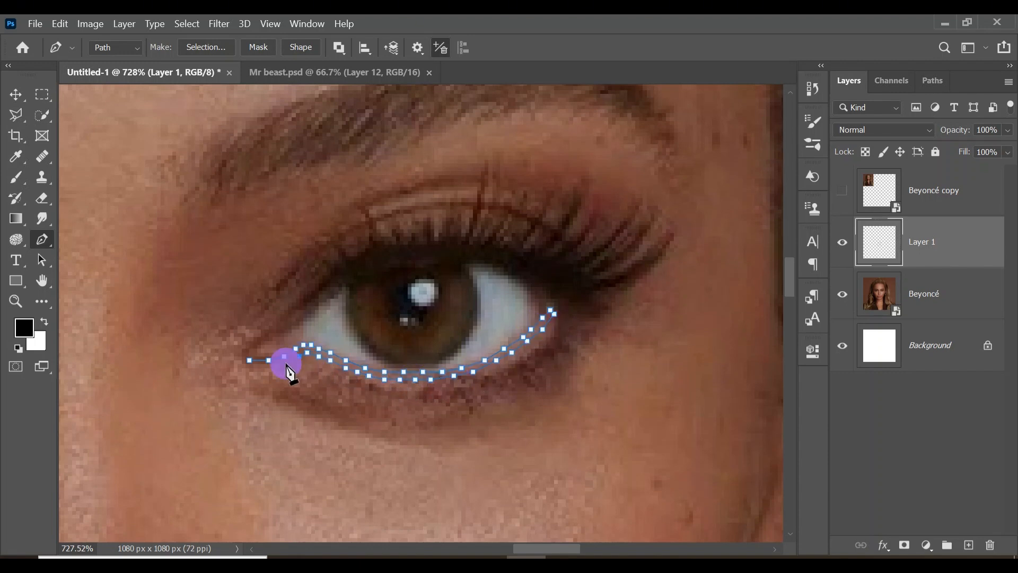
pyautogui.click(277, 367)
pyautogui.click(265, 368)
pyautogui.click(257, 368)
# - Fill the lower lid path with black and delete the path
pyautogui.rightClick(403, 371)
pyautogui.click(438, 291)
pyautogui.rightClick(510, 352)
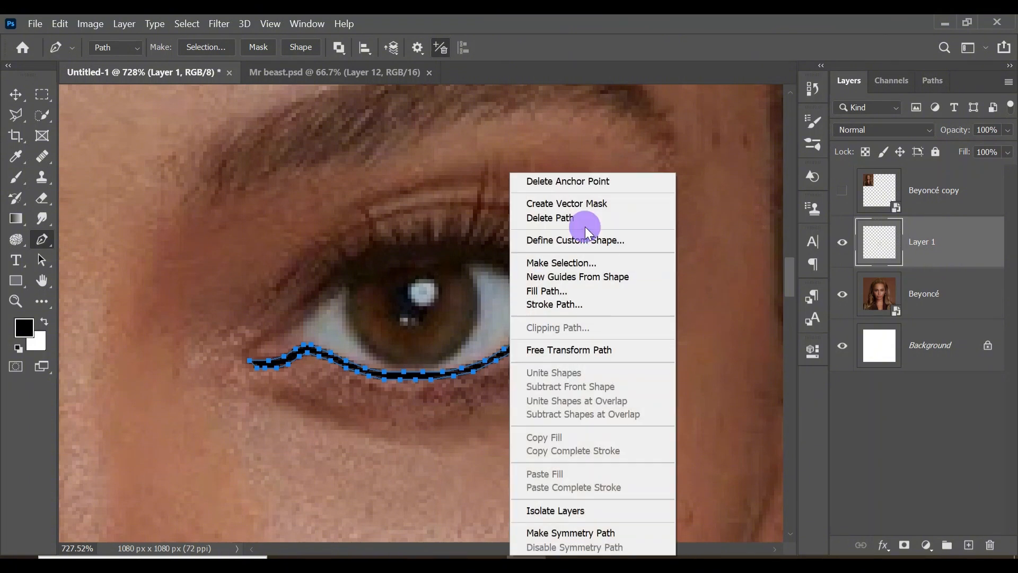
pyautogui.click(583, 219)
# - Start the upper lid path at the inner eye corner and trace it up along the lid towards the first lashes
pyautogui.click(245, 356)
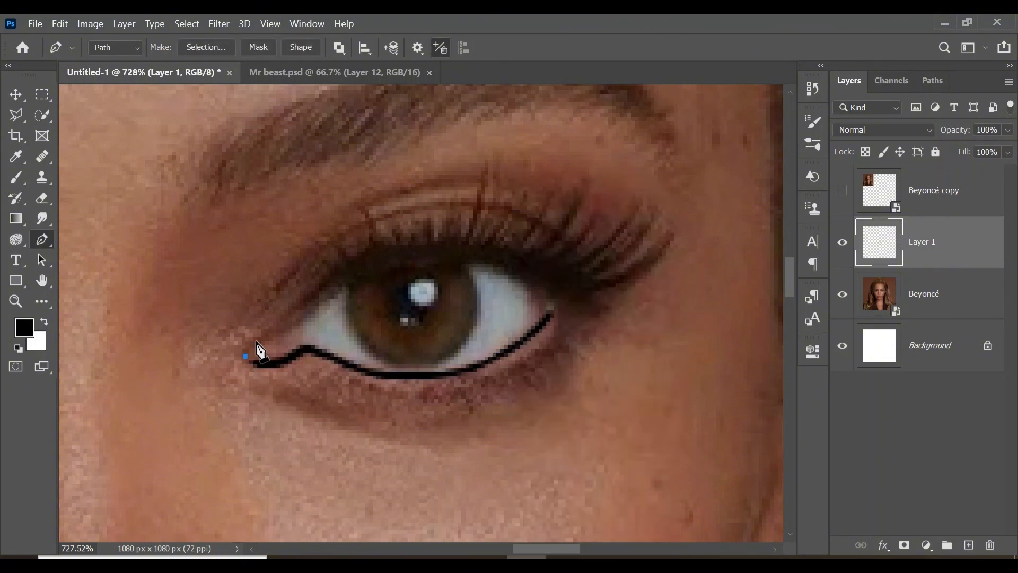
pyautogui.click(269, 329)
pyautogui.click(284, 314)
pyautogui.click(300, 298)
pyautogui.click(315, 287)
# - Trace the small pointed lash near the inner end of the upper lid and return towards the lash line
pyautogui.click(338, 268)
pyautogui.click(338, 260)
pyautogui.click(334, 252)
pyautogui.click(330, 240)
pyautogui.click(323, 233)
pyautogui.click(334, 236)
pyautogui.click(337, 245)
pyautogui.click(342, 252)
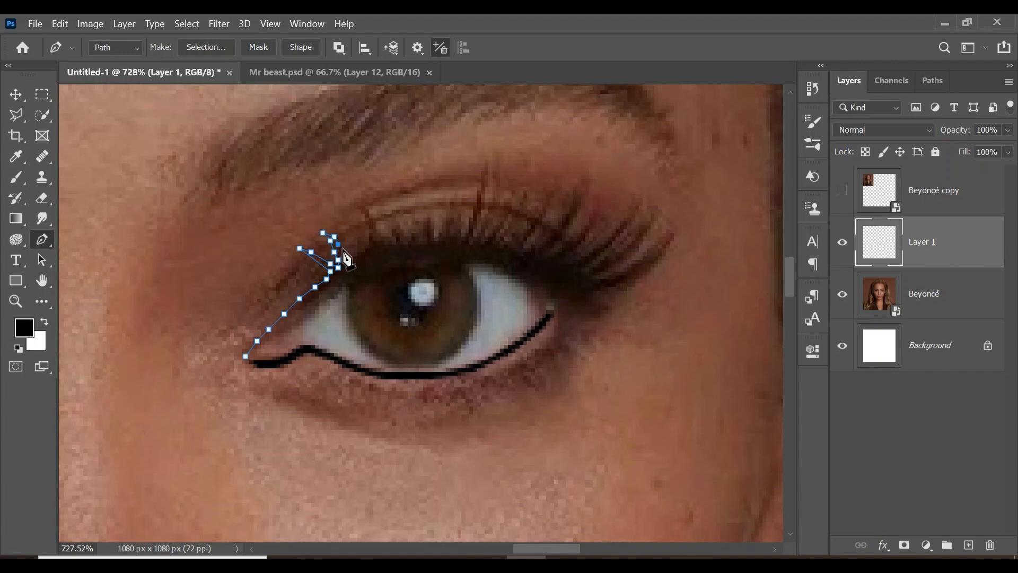
# - Add the taller lash above the iris's inner edge and the short lash beside it to the upper lid path
pyautogui.click(357, 202)
pyautogui.click(361, 205)
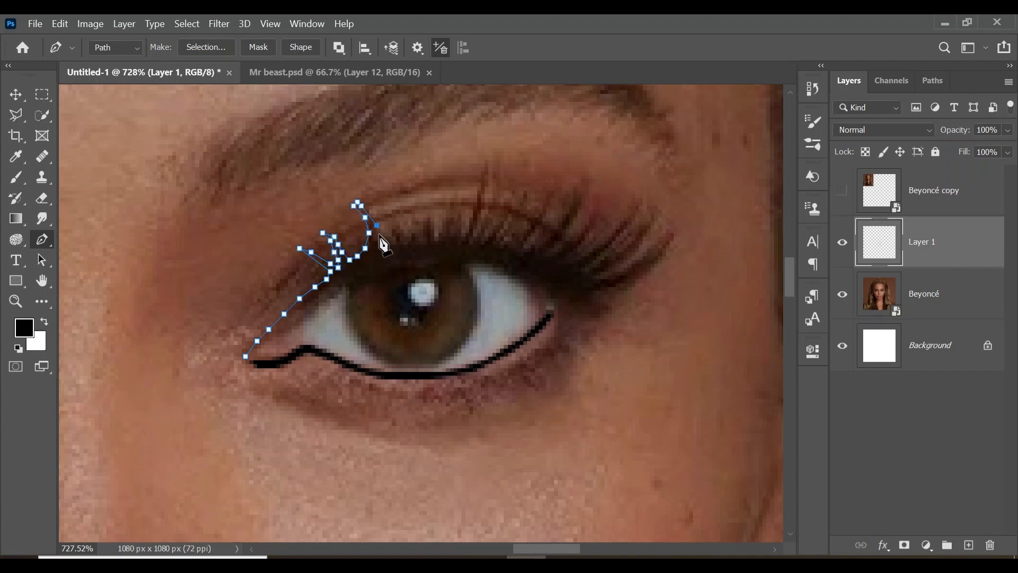
pyautogui.click(380, 237)
pyautogui.click(384, 245)
pyautogui.click(392, 240)
pyautogui.click(392, 232)
pyautogui.click(392, 221)
pyautogui.click(388, 217)
pyautogui.click(396, 217)
pyautogui.click(400, 225)
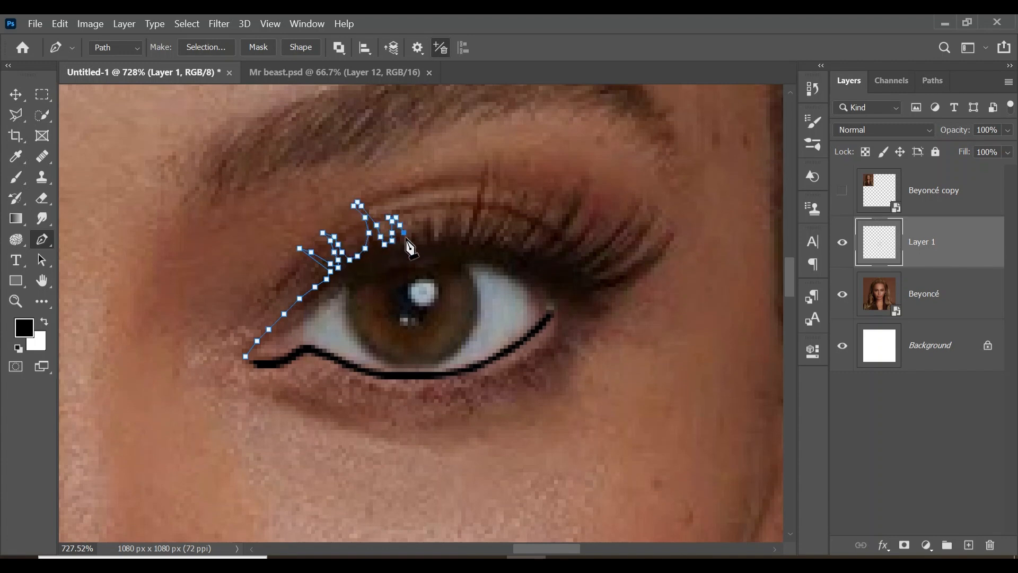
# - Trace the short lashes above the middle of the iris and the taller one next to them
pyautogui.click(431, 209)
pyautogui.click(434, 227)
pyautogui.click(432, 237)
pyautogui.click(443, 229)
pyautogui.click(447, 210)
pyautogui.click(454, 190)
pyautogui.click(458, 202)
pyautogui.click(458, 217)
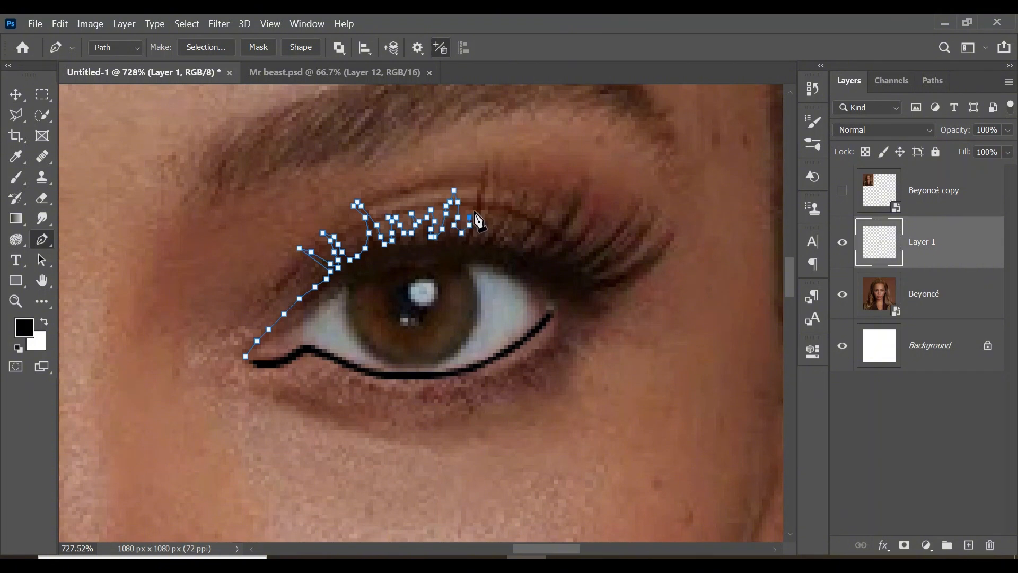
# - Trace the long thin lash above the iris's outer edge and return to the lash line
pyautogui.click(473, 212)
pyautogui.click(477, 201)
pyautogui.click(480, 187)
pyautogui.click(484, 163)
pyautogui.click(488, 175)
pyautogui.click(485, 197)
pyautogui.click(474, 231)
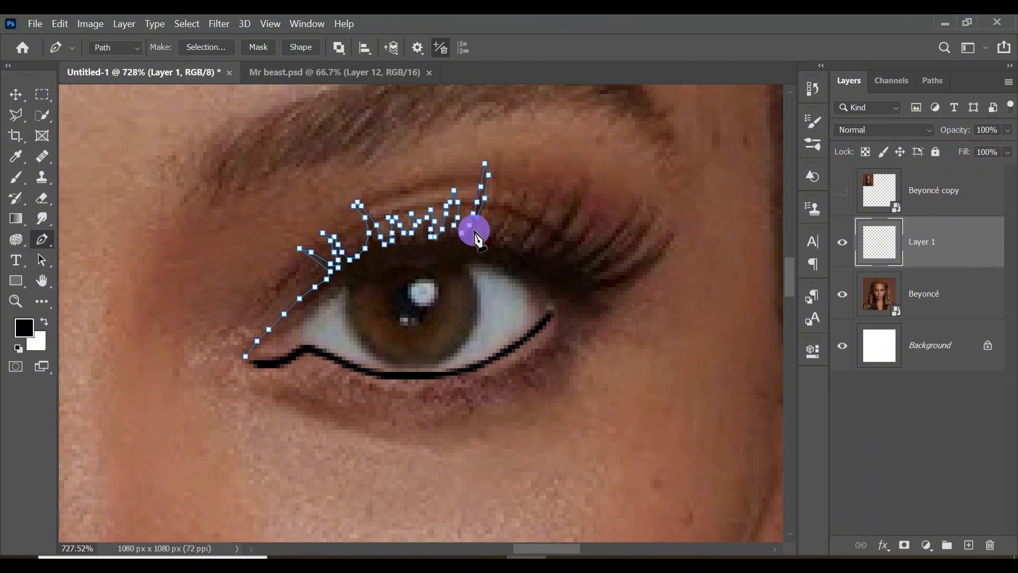
pyautogui.click(473, 241)
# - Add the two medium-length lashes just beyond the long lash above the iris's outer edge
pyautogui.click(481, 229)
pyautogui.click(493, 201)
pyautogui.click(493, 214)
pyautogui.click(488, 233)
pyautogui.click(497, 229)
pyautogui.click(504, 214)
pyautogui.click(508, 198)
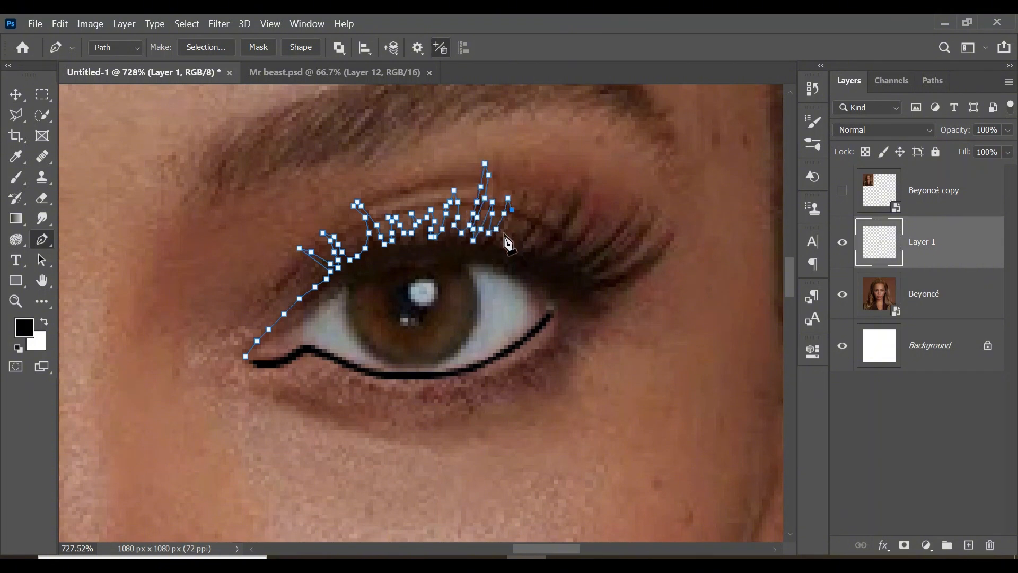
pyautogui.click(507, 237)
# - Trace the first long slanted lash on the outer part of the lid, redoing its return side down to the lash line
pyautogui.click(527, 221)
pyautogui.click(550, 195)
pyautogui.click(563, 171)
pyautogui.click(543, 213)
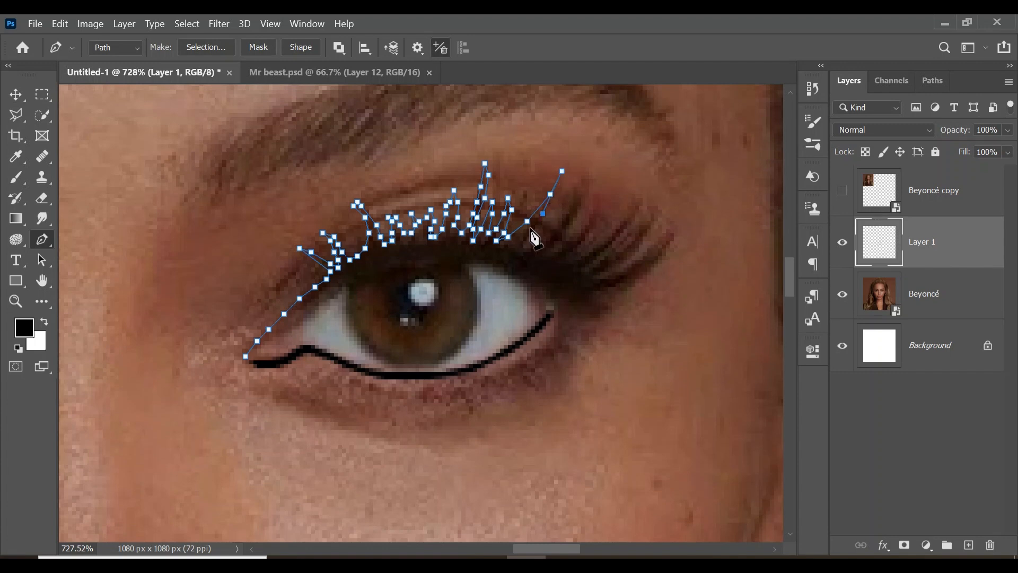
pyautogui.hotkey('ctrl', 'z')
pyautogui.click(554, 198)
pyautogui.click(535, 225)
pyautogui.click(524, 237)
pyautogui.click(515, 244)
# - Trace the second long slanted lash on the outer lid from the lash line to its tip and back
pyautogui.click(530, 240)
pyautogui.click(546, 229)
pyautogui.click(557, 221)
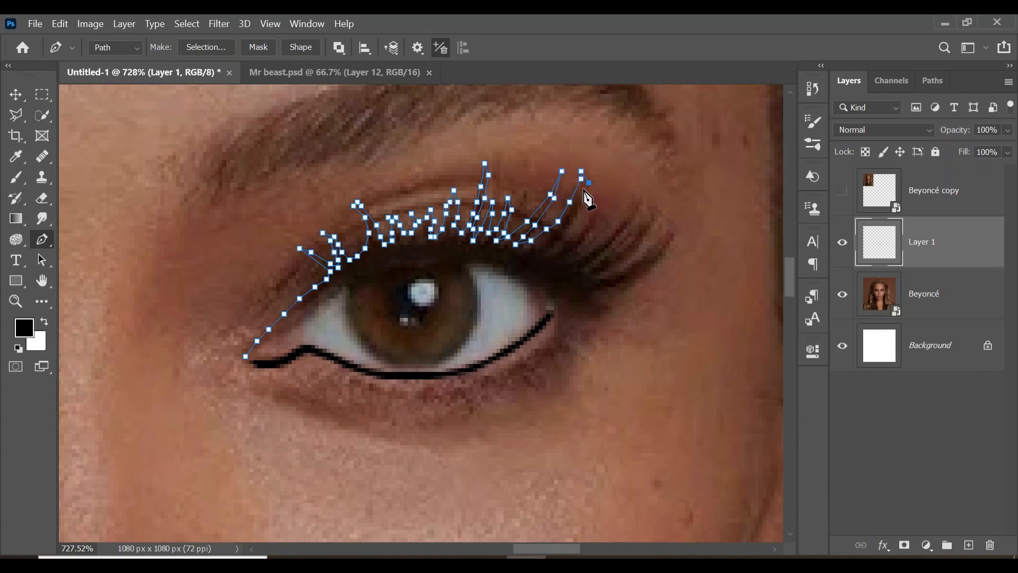
pyautogui.click(585, 190)
pyautogui.click(577, 213)
pyautogui.click(569, 225)
pyautogui.click(561, 236)
pyautogui.click(555, 244)
# - Trace the shorter lash beside the second long outer lash and return to the lash line
pyautogui.click(565, 240)
pyautogui.click(577, 233)
pyautogui.click(585, 221)
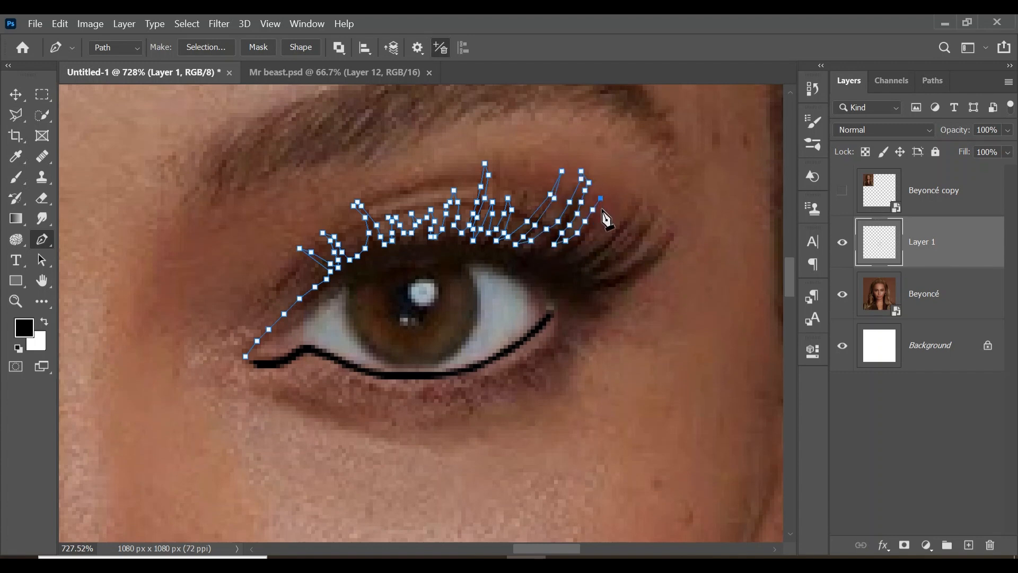
pyautogui.click(600, 209)
pyautogui.click(592, 229)
pyautogui.click(584, 241)
pyautogui.click(577, 248)
# - Extend the path with a long lash sweeping towards the outer end of the eye and bring it back down
pyautogui.click(585, 252)
pyautogui.click(600, 236)
pyautogui.click(612, 229)
pyautogui.click(623, 217)
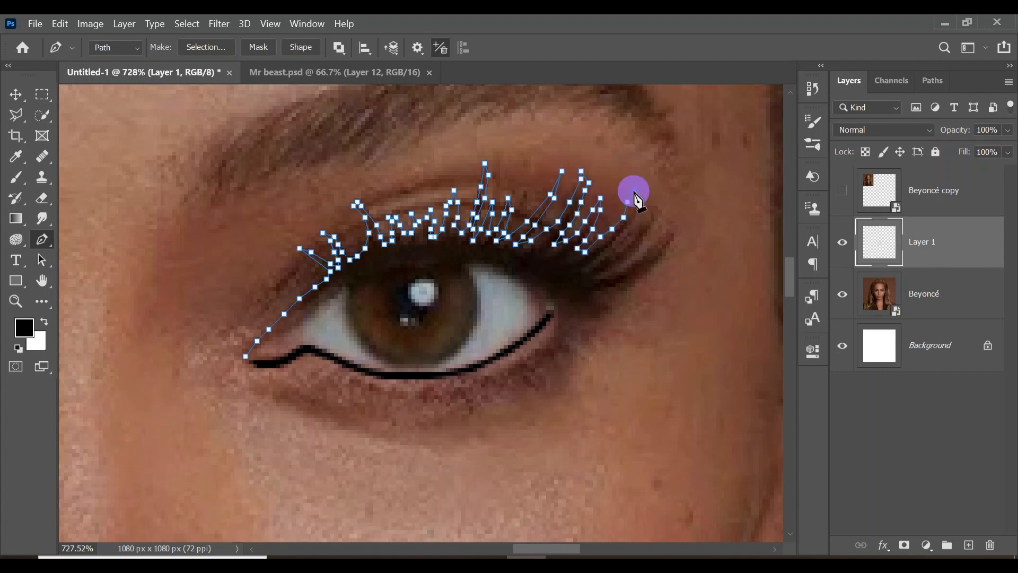
pyautogui.click(612, 244)
pyautogui.click(604, 251)
# - Return from the long outer lash to the lash line and trace the neighbouring lash out to its tip
pyautogui.click(612, 251)
pyautogui.click(624, 244)
pyautogui.click(635, 237)
pyautogui.click(643, 221)
pyautogui.click(647, 214)
pyautogui.click(650, 202)
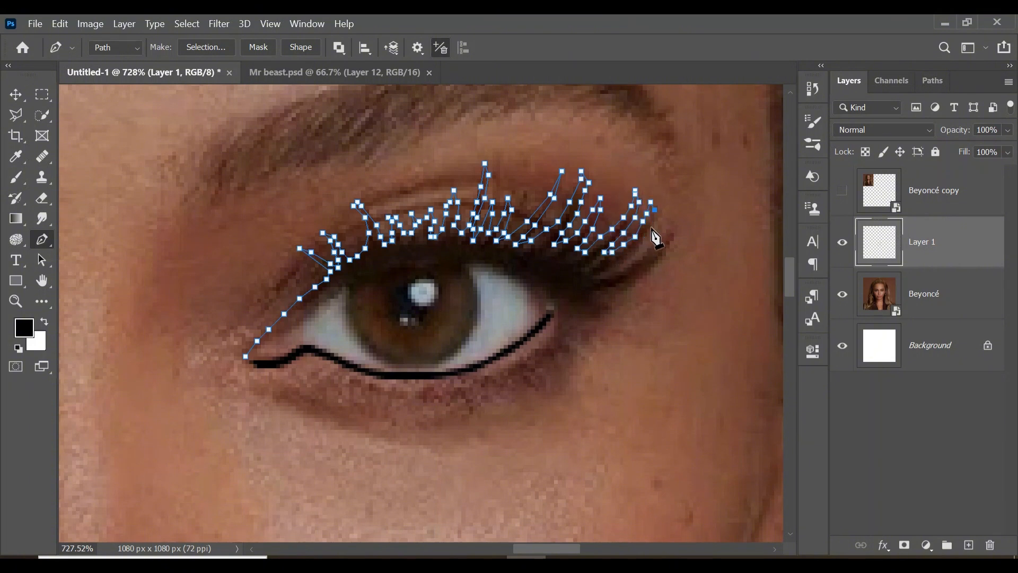
# - Trace the outermost lash, bringing the path from the lash line to its tip and around onto its lower side
pyautogui.click(604, 279)
pyautogui.click(628, 267)
pyautogui.click(643, 259)
pyautogui.click(655, 244)
pyautogui.click(666, 229)
pyautogui.click(670, 244)
pyautogui.click(654, 263)
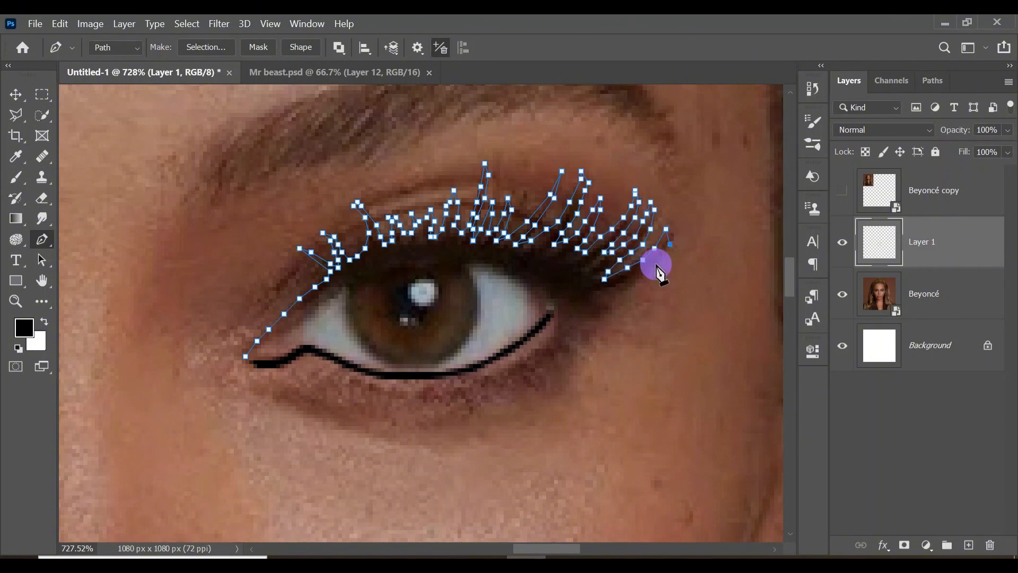
# - Trace the lower edge of the outermost lash back to the outer corner of the eye
pyautogui.click(638, 279)
pyautogui.click(619, 290)
pyautogui.click(604, 290)
pyautogui.click(593, 294)
pyautogui.click(581, 298)
pyautogui.click(559, 295)
pyautogui.click(546, 290)
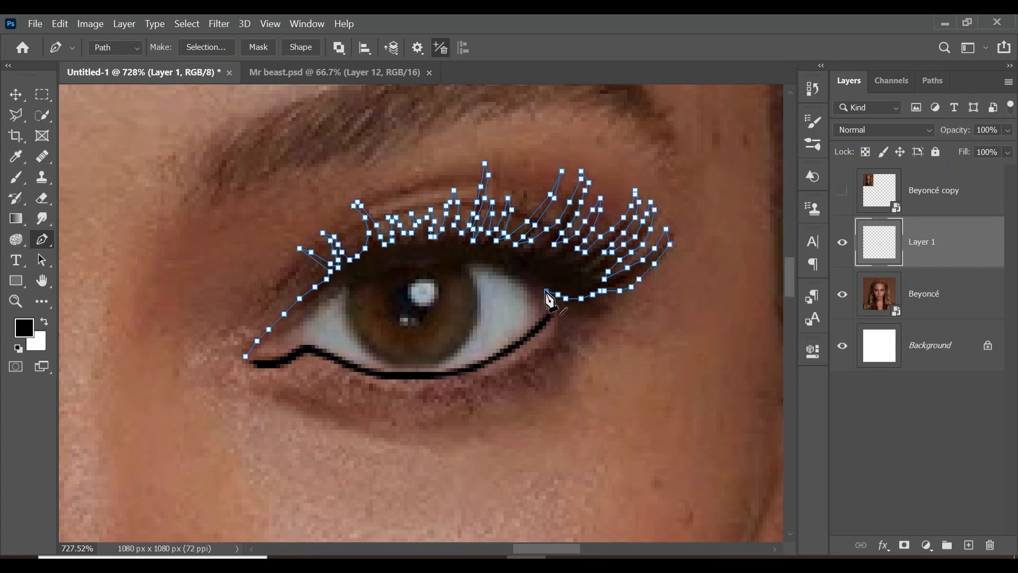
# - Trace the underside of the upper lid from the outer corner up to the top of the iris
pyautogui.click(531, 278)
pyautogui.click(515, 271)
pyautogui.click(500, 264)
pyautogui.click(481, 259)
pyautogui.click(461, 256)
pyautogui.click(442, 255)
# - Continue the lid's underside down to the inner corner and close the path at its starting point
pyautogui.click(414, 259)
pyautogui.click(383, 267)
pyautogui.click(353, 279)
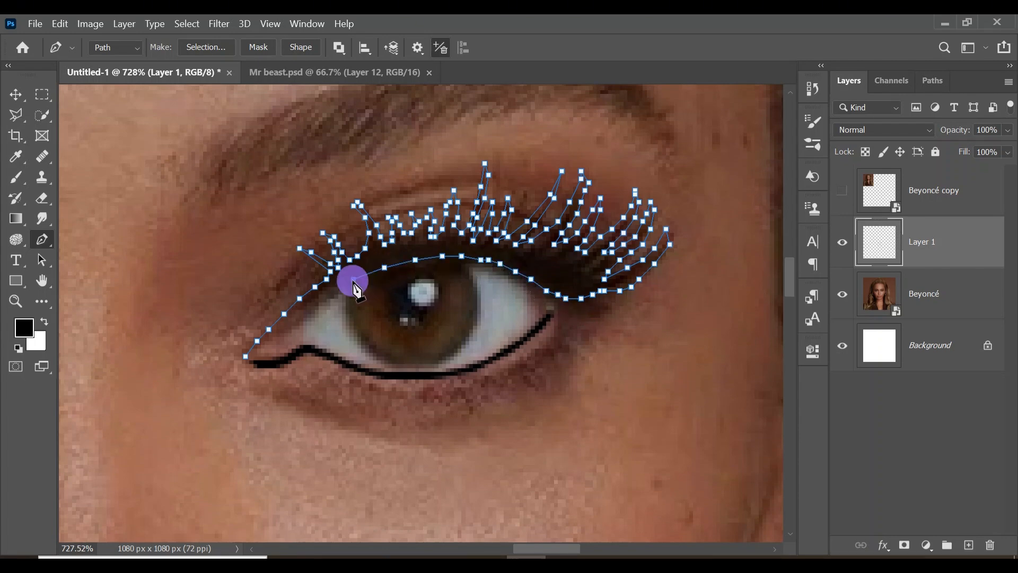
pyautogui.click(323, 294)
pyautogui.click(246, 356)
# - Fill the upper lid and lash path with black, and delete the path
pyautogui.rightClick(592, 263)
pyautogui.click(630, 290)
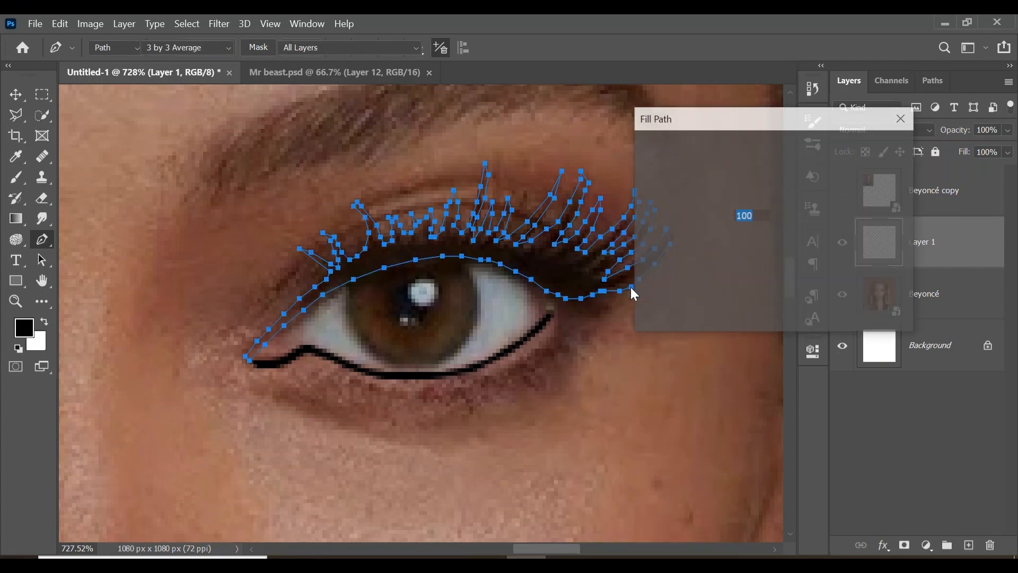
pyautogui.press('Return')
pyautogui.rightClick(559, 249)
pyautogui.click(600, 218)
# - Start a path along the other eye's lower lid, from the inner corner past the tear duct
pyautogui.press('z')
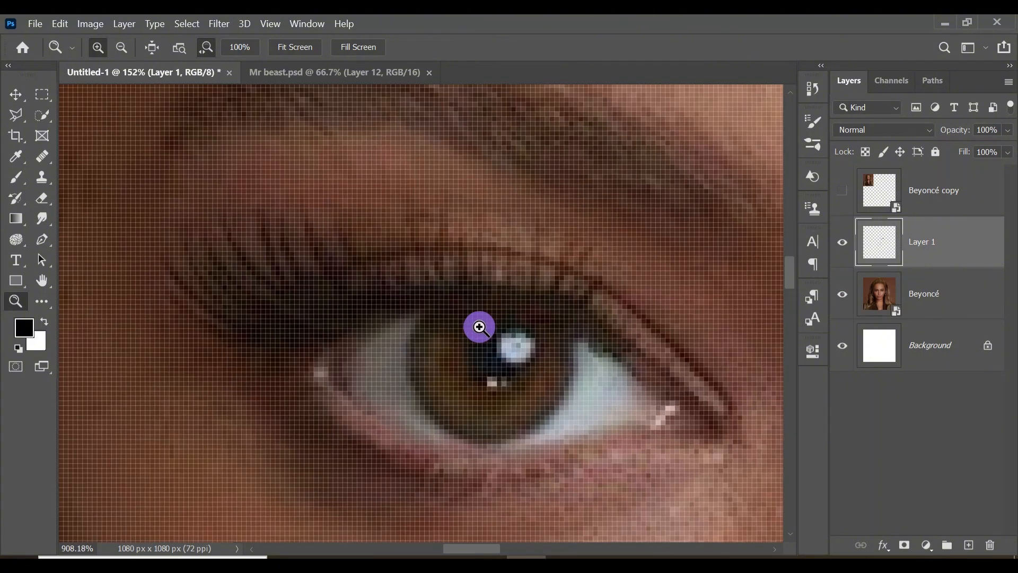
pyautogui.click(552, 408)
pyautogui.click(537, 407)
pyautogui.click(527, 407)
pyautogui.click(518, 402)
pyautogui.click(511, 402)
pyautogui.click(503, 403)
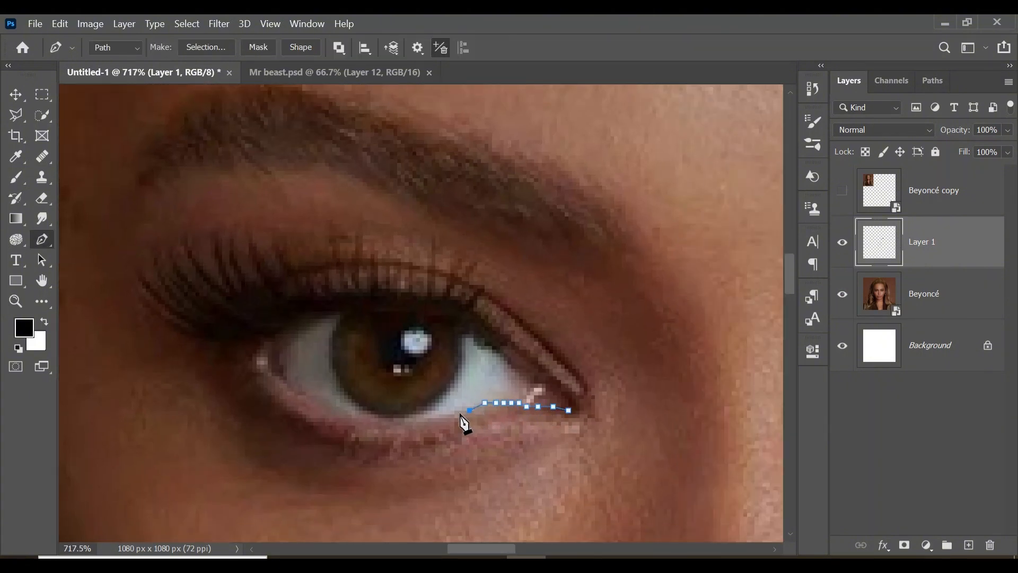
# - Trace the upper edge of the lower lid line beneath the iris to the eye's outer corner
pyautogui.click(454, 414)
pyautogui.click(439, 417)
pyautogui.click(408, 425)
pyautogui.click(378, 425)
pyautogui.click(363, 422)
pyautogui.click(343, 414)
pyautogui.click(314, 399)
pyautogui.click(301, 394)
pyautogui.click(252, 364)
# - Bring the path back beneath the iris, slightly below the first edge, to give the lower lid line thickness
pyautogui.click(259, 368)
pyautogui.click(267, 375)
pyautogui.click(275, 383)
pyautogui.click(408, 430)
pyautogui.click(439, 424)
pyautogui.click(470, 416)
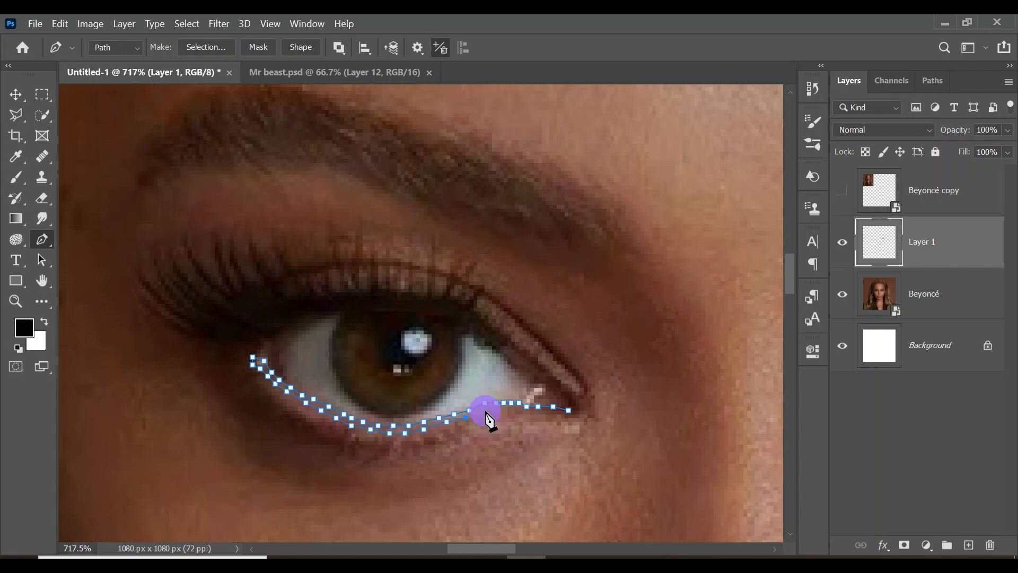
# - Trace the remaining lower edge of the lid line back to the inner corner of the eye
pyautogui.click(500, 413)
pyautogui.click(515, 413)
pyautogui.click(534, 414)
pyautogui.click(552, 413)
pyautogui.click(565, 415)
# - Fill the lower lid path with black, and delete the path
pyautogui.rightClick(509, 402)
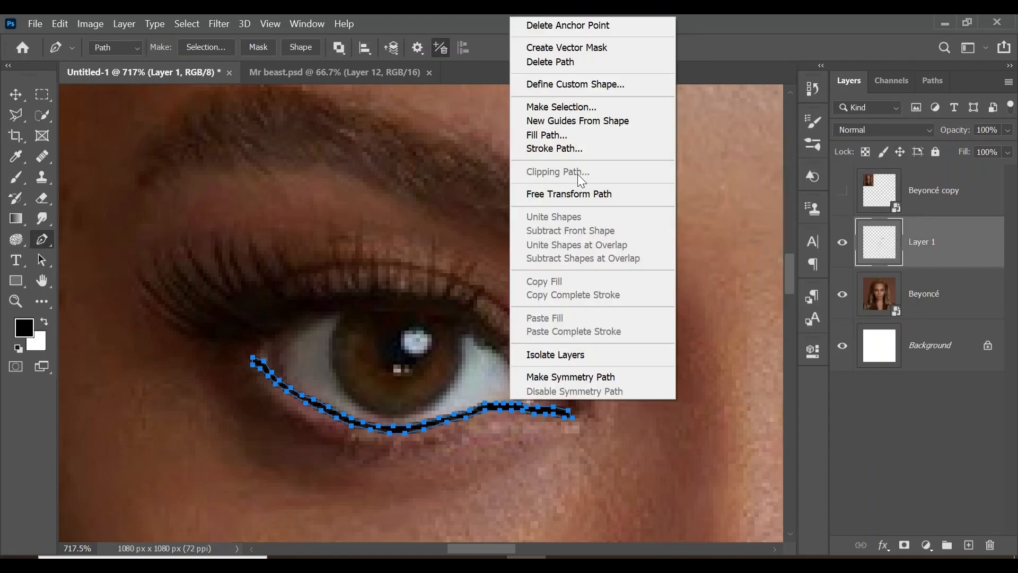
pyautogui.click(546, 134)
pyautogui.press('Return')
pyautogui.press('Return')
# - Start the upper lid path at this eye's inner corner, tracing up the lid and around its first short lash
pyautogui.click(567, 399)
pyautogui.click(555, 387)
pyautogui.click(540, 376)
pyautogui.click(521, 361)
pyautogui.click(506, 350)
pyautogui.click(502, 330)
pyautogui.click(487, 311)
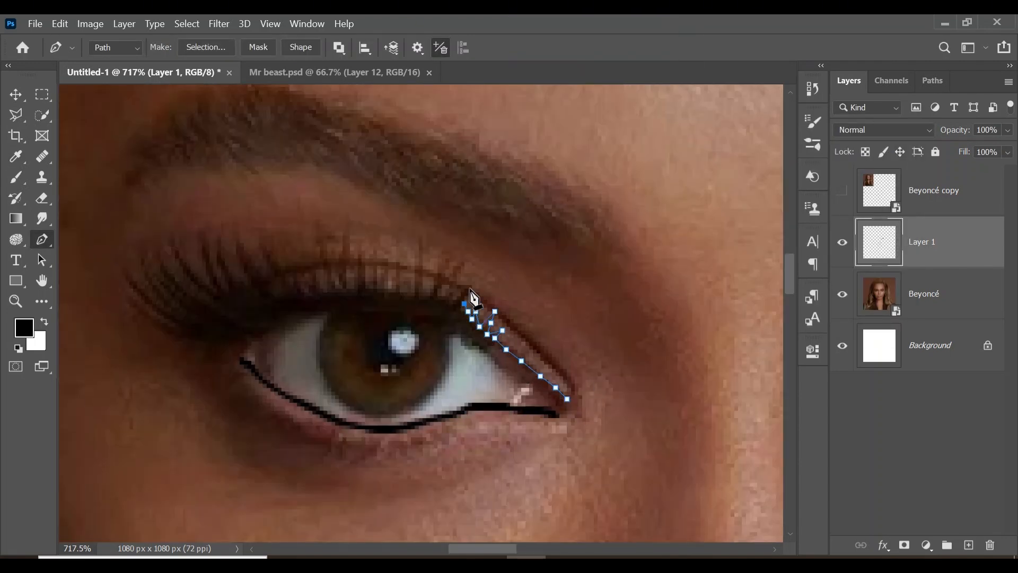
# - Continue up the lid line and trace the cluster of short lashes where the lid bends near the inner corner
pyautogui.click(469, 309)
pyautogui.click(456, 297)
pyautogui.click(446, 287)
pyautogui.click(456, 273)
pyautogui.click(442, 262)
pyautogui.click(468, 262)
# - Return to the lash line and trace the next tall lash up to its tip and down its other side
pyautogui.click(433, 277)
pyautogui.click(430, 292)
pyautogui.click(423, 288)
pyautogui.click(422, 276)
pyautogui.click(422, 258)
pyautogui.click(426, 234)
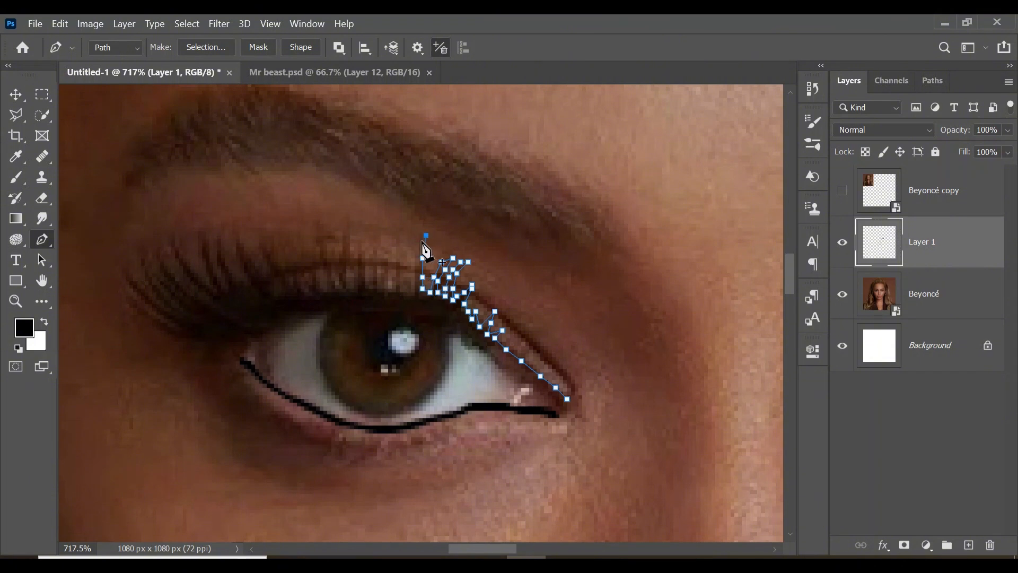
pyautogui.click(418, 239)
pyautogui.click(415, 251)
# - Trace the short lashes above the iris and the tall lash beside them, returning to the lash line
pyautogui.click(369, 281)
pyautogui.click(361, 280)
pyautogui.click(366, 242)
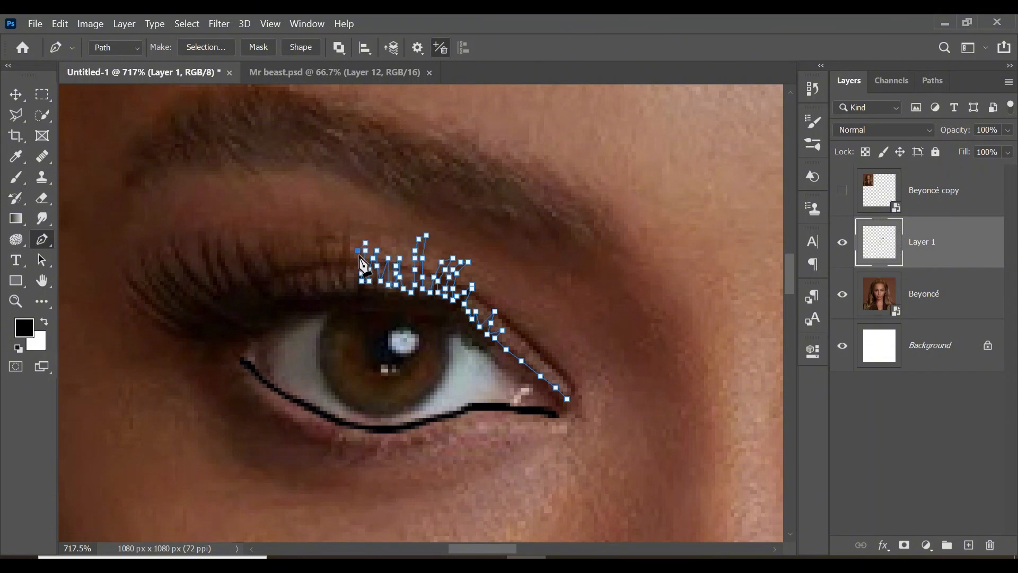
pyautogui.click(354, 281)
pyautogui.click(346, 281)
pyautogui.click(350, 235)
pyautogui.click(354, 220)
pyautogui.click(338, 273)
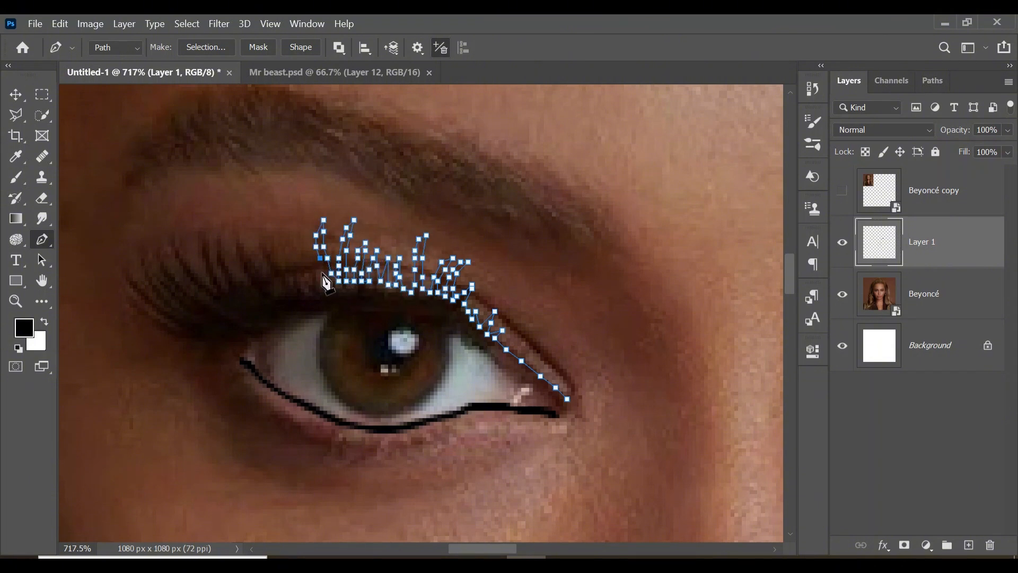
# - Finish the second tall lash above the iris and trace the small lashes next to it towards the outer corner
pyautogui.click(323, 269)
pyautogui.click(327, 281)
pyautogui.click(324, 285)
pyautogui.click(316, 277)
pyautogui.click(311, 262)
pyautogui.click(308, 276)
pyautogui.click(300, 276)
pyautogui.click(289, 258)
# - Trace the first longer lash on the outer half of the lid and start up the one beside it
pyautogui.click(267, 243)
pyautogui.click(262, 231)
pyautogui.click(263, 251)
pyautogui.click(266, 265)
pyautogui.click(271, 273)
pyautogui.click(262, 273)
pyautogui.click(255, 262)
pyautogui.click(247, 250)
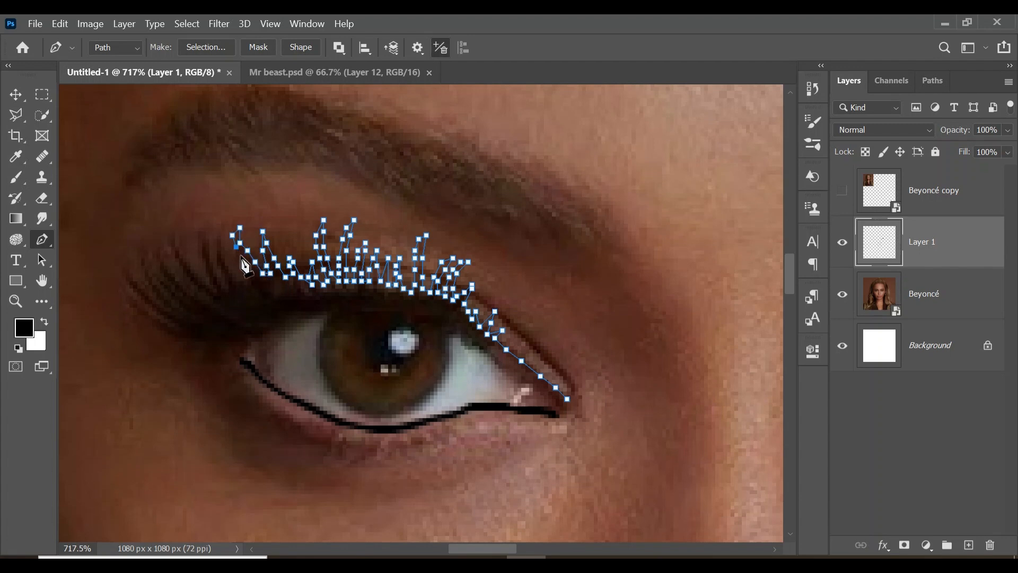
# - Extend the path through the next long outer lashes, returning each one to the lash line
pyautogui.click(221, 276)
pyautogui.click(228, 280)
pyautogui.click(213, 266)
pyautogui.click(209, 254)
pyautogui.click(206, 231)
pyautogui.click(202, 250)
pyautogui.click(205, 269)
pyautogui.click(213, 288)
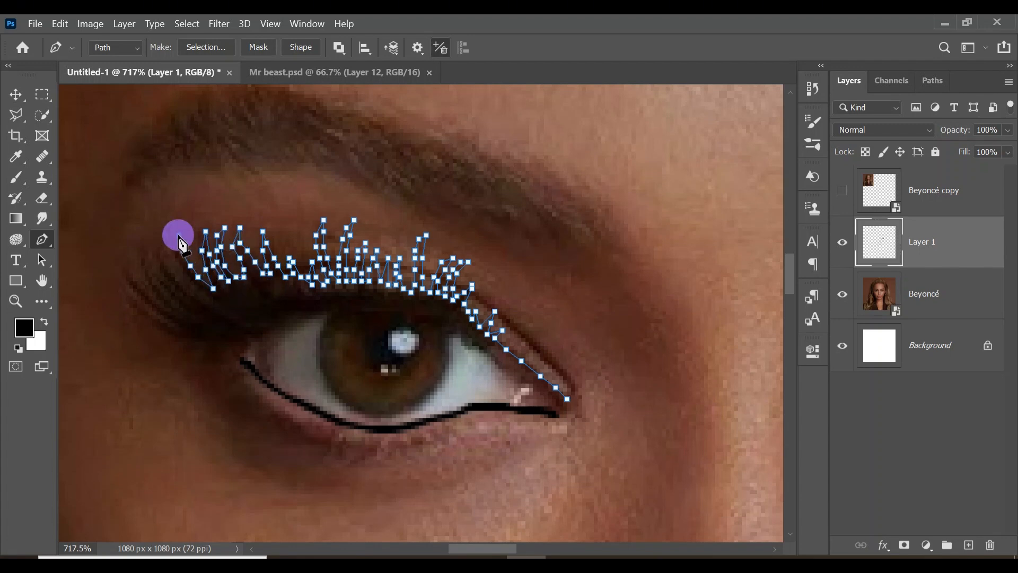
# - Trace the curved lashes near the outer end of the lid, up to the tip of the second-to-last group
pyautogui.click(171, 276)
pyautogui.click(171, 296)
pyautogui.click(160, 250)
pyautogui.click(157, 300)
pyautogui.click(148, 251)
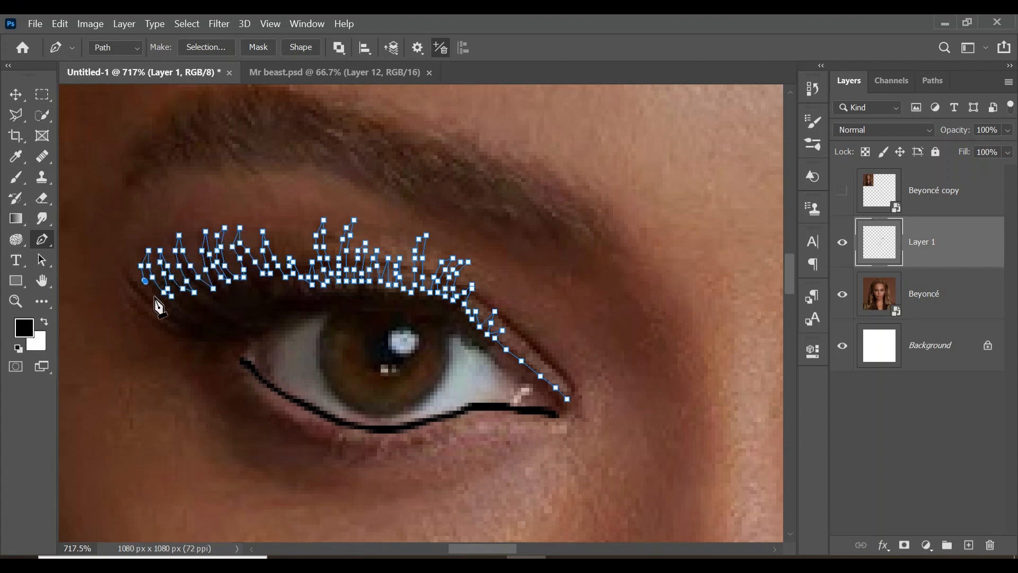
# - Trace the outermost lashes and bring the path down to the outer end of the lash line
pyautogui.click(144, 296)
pyautogui.click(126, 261)
pyautogui.click(137, 292)
pyautogui.click(141, 318)
# - Trace the lower edge of the dark outer lash area to the white of the eye
pyautogui.click(153, 327)
pyautogui.click(182, 337)
pyautogui.click(235, 338)
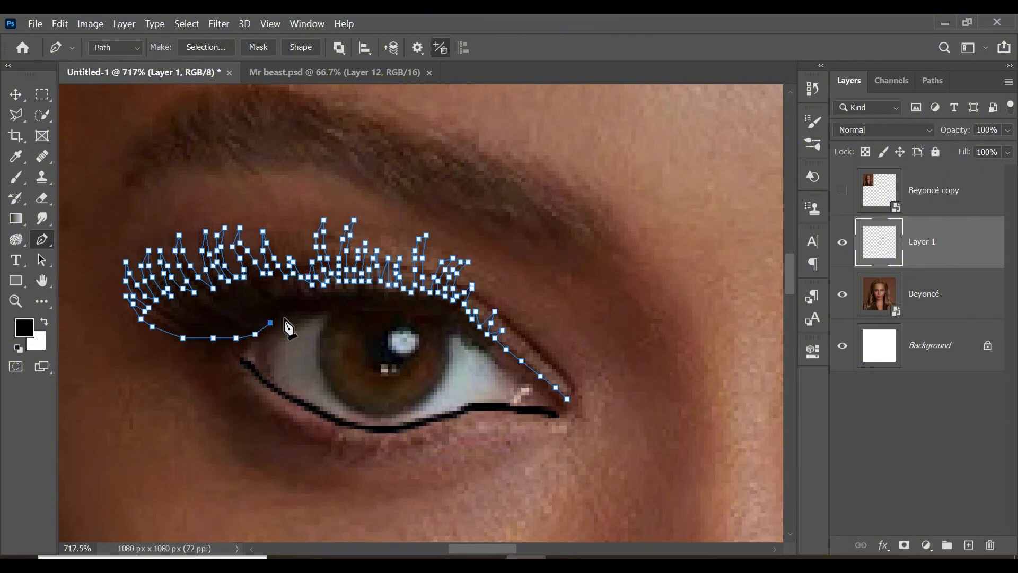
pyautogui.click(270, 322)
# - Trace the underside of the upper lid across the top of the iris
pyautogui.click(313, 306)
pyautogui.click(369, 300)
pyautogui.click(404, 300)
pyautogui.click(411, 300)
pyautogui.click(430, 307)
pyautogui.click(450, 315)
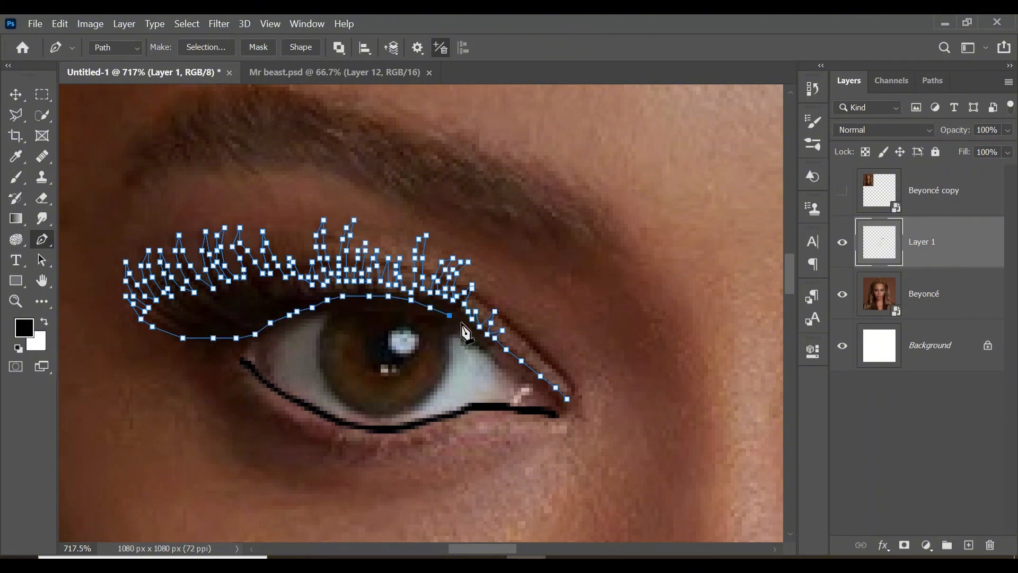
# - Trace the rest of the lid's underside down to the inner corner and close the path
pyautogui.click(483, 336)
pyautogui.click(522, 360)
pyautogui.click(540, 376)
pyautogui.click(547, 387)
pyautogui.click(568, 399)
# - Fill the second eye's upper lid and lash path with black, and delete the path
pyautogui.rightClick(354, 220)
pyautogui.click(374, 291)
pyautogui.press('Return')
pyautogui.rightClick(279, 244)
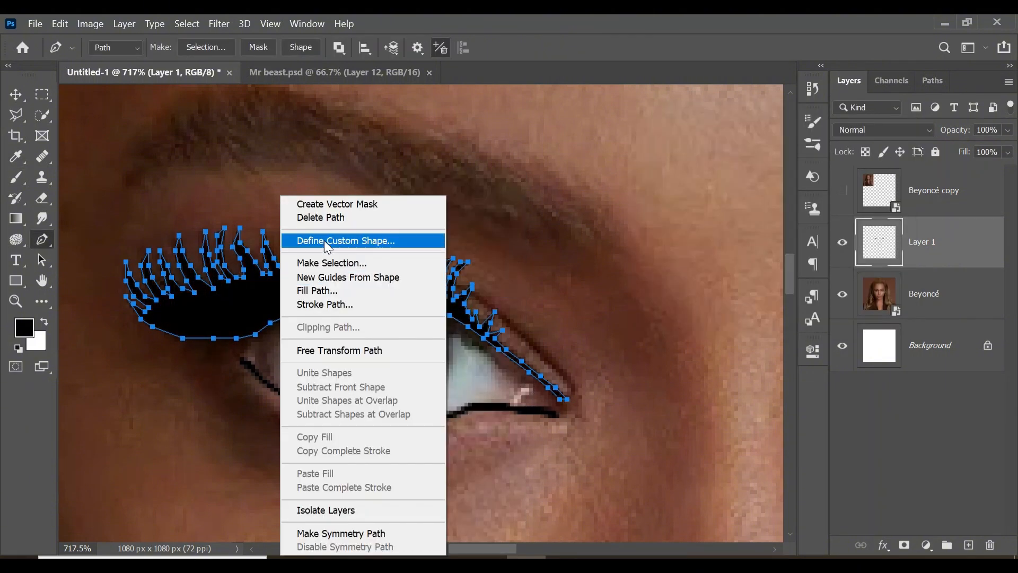
pyautogui.click(321, 218)
# - Temporarily hide the portrait photo layer to check the black line art, and show it again
pyautogui.press('z')
pyautogui.moveTo(489, 316); pyautogui.dragTo(411, 329)
pyautogui.click(842, 294)
pyautogui.click(842, 294)
# - Start a Pen path at the front of the right-hand ear and trace the cheek edge down past the earring
pyautogui.moveTo(637, 341); pyautogui.dragTo(551, 340)
pyautogui.click(42, 239)
pyautogui.click(519, 219)
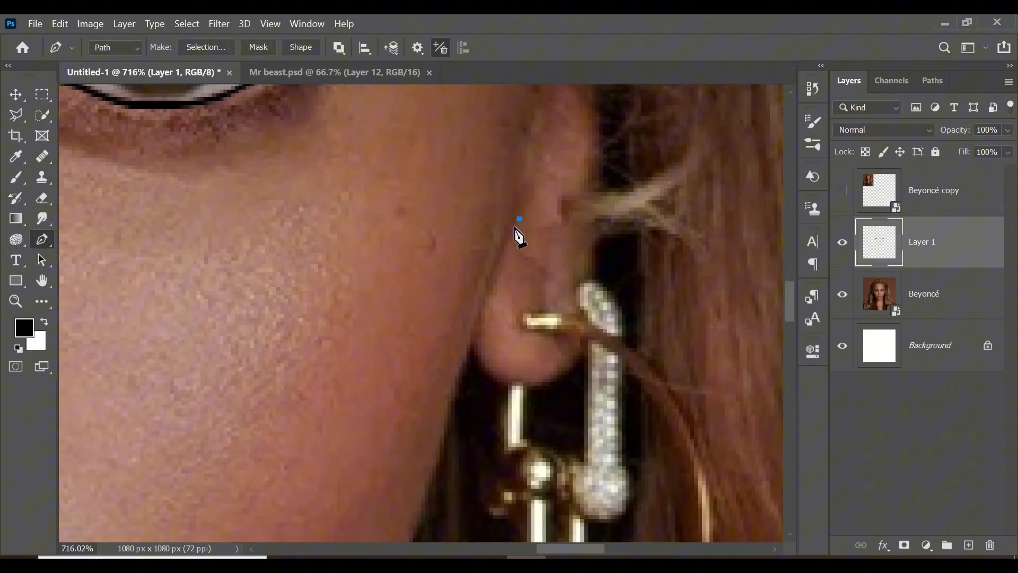
pyautogui.click(473, 333)
pyautogui.click(447, 416)
pyautogui.click(440, 447)
pyautogui.scroll(-3, 440, 447)
pyautogui.click(432, 337)
pyautogui.click(420, 382)
pyautogui.click(405, 420)
pyautogui.click(386, 473)
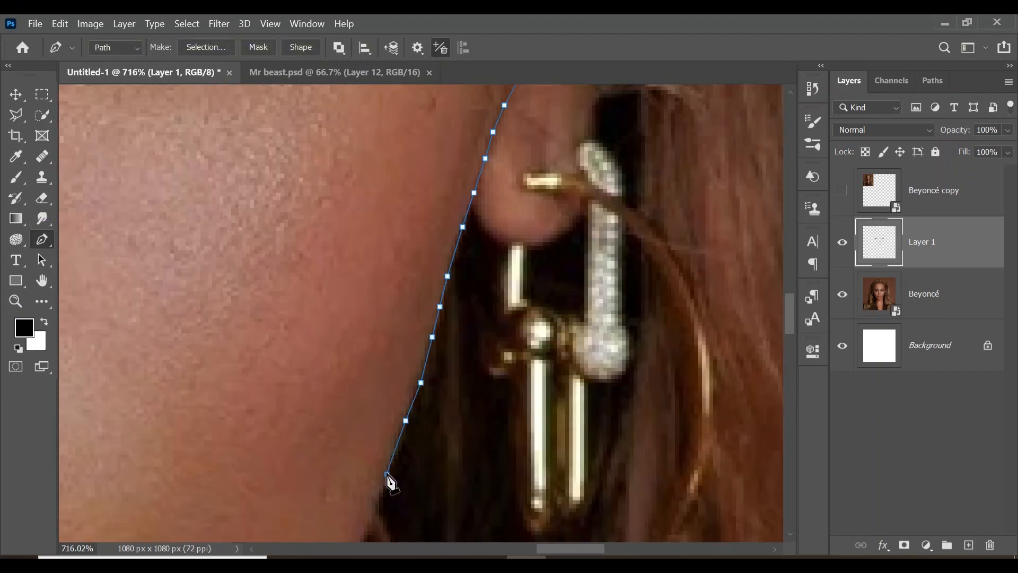
# - Continue the path down the jaw edge beside the dark hair to the side of the chin
pyautogui.moveTo(387, 474); pyautogui.dragTo(489, 245)
pyautogui.click(460, 320)
pyautogui.click(424, 410)
pyautogui.moveTo(425, 409); pyautogui.dragTo(496, 291)
pyautogui.click(462, 368)
pyautogui.click(415, 463)
pyautogui.moveTo(415, 463); pyautogui.dragTo(515, 413)
pyautogui.click(466, 474)
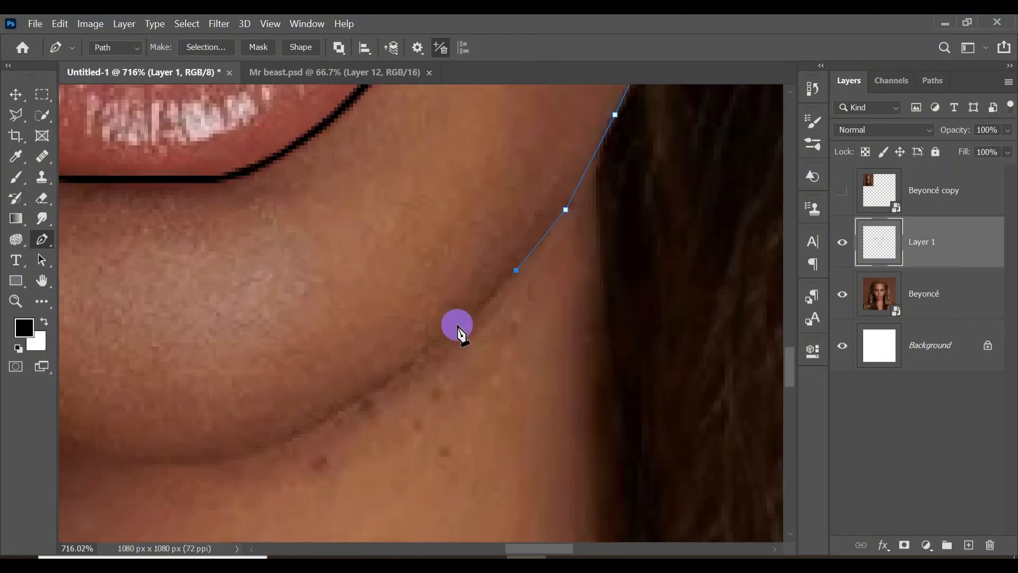
# - Trace the lower edge of the chin to just past its lowest point
pyautogui.click(456, 324)
pyautogui.click(383, 381)
pyautogui.click(343, 407)
pyautogui.moveTo(342, 407); pyautogui.dragTo(622, 331)
pyautogui.click(503, 380)
pyautogui.click(450, 383)
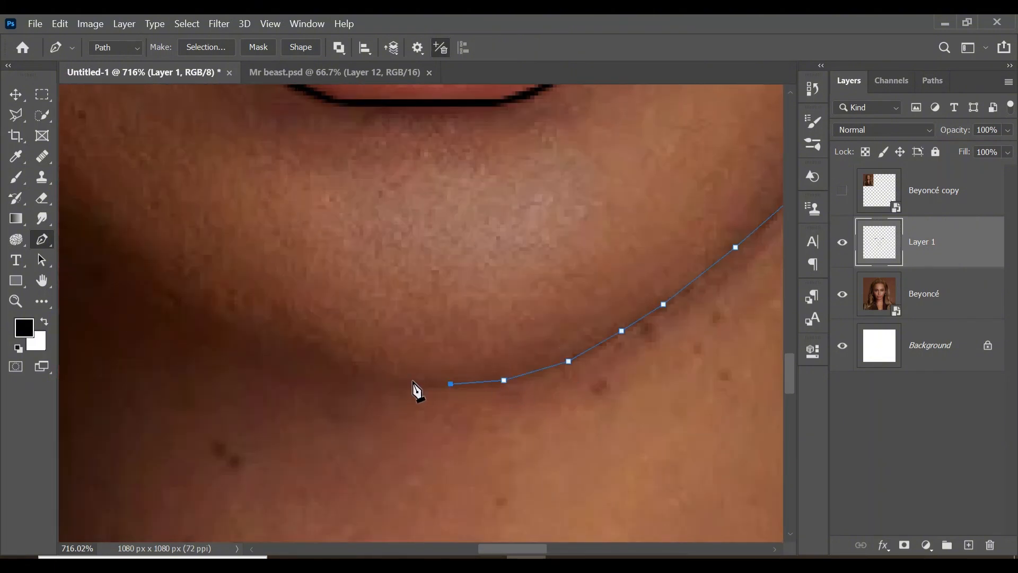
pyautogui.click(412, 379)
pyautogui.click(378, 375)
pyautogui.click(348, 368)
# - Extend the path up the shadowed far side of the chin
pyautogui.moveTo(348, 368); pyautogui.dragTo(514, 318)
pyautogui.click(490, 310)
pyautogui.click(465, 299)
pyautogui.click(384, 265)
pyautogui.click(361, 250)
pyautogui.click(331, 230)
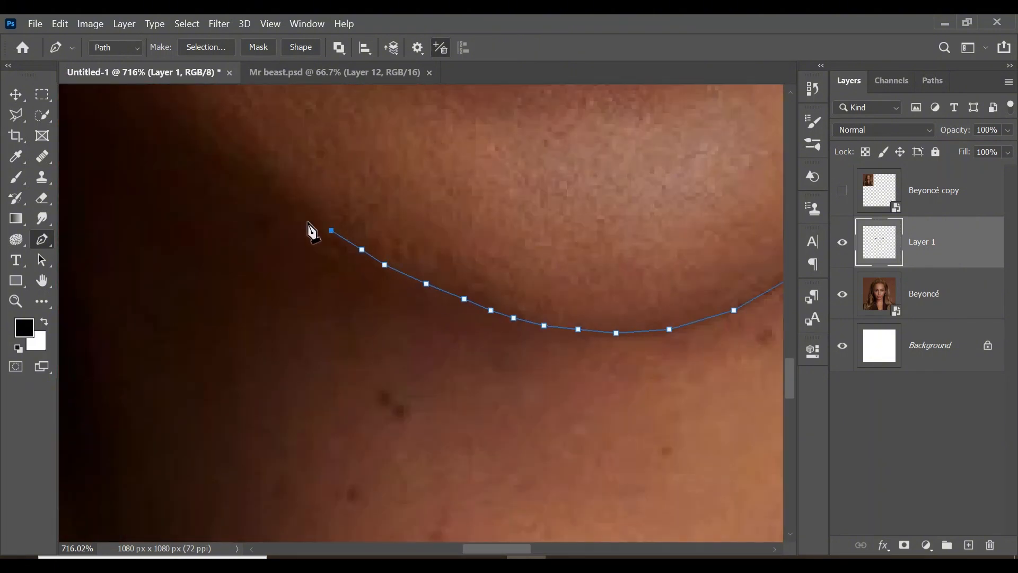
pyautogui.click(304, 215)
# - Trace the shadowed jaw up to a pointed end below the mouth corner
pyautogui.hscroll(-2, 304, 215)
pyautogui.scroll(4, 303, 215)
pyautogui.click(583, 352)
pyautogui.click(553, 329)
pyautogui.hscroll(1, 553, 332)
pyautogui.click(509, 358)
pyautogui.click(501, 347)
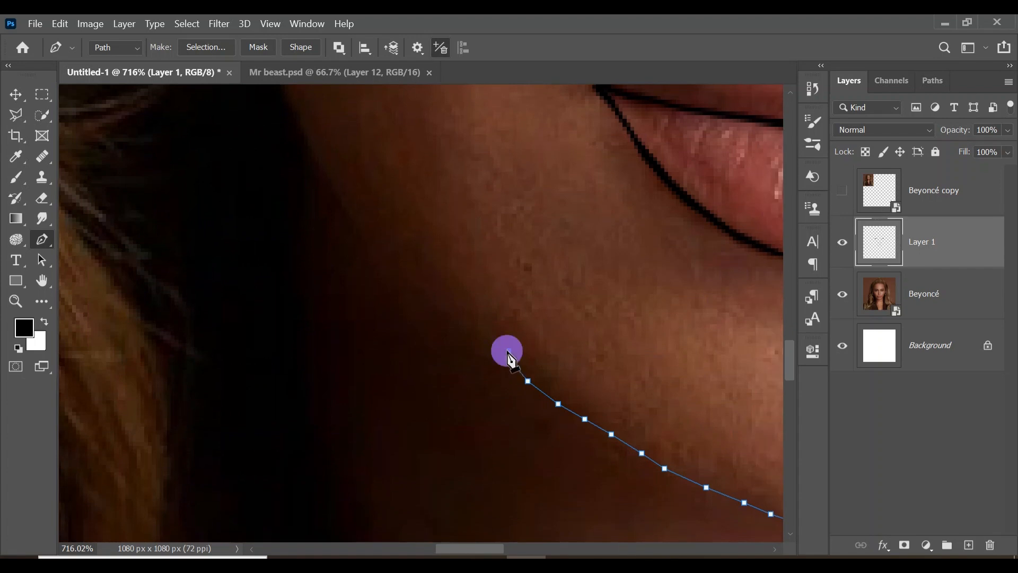
# - Turn the path back along the inner side of the shadowed jaw to form a thin line
pyautogui.click(517, 358)
pyautogui.click(528, 373)
pyautogui.click(554, 392)
pyautogui.click(588, 411)
pyautogui.click(615, 427)
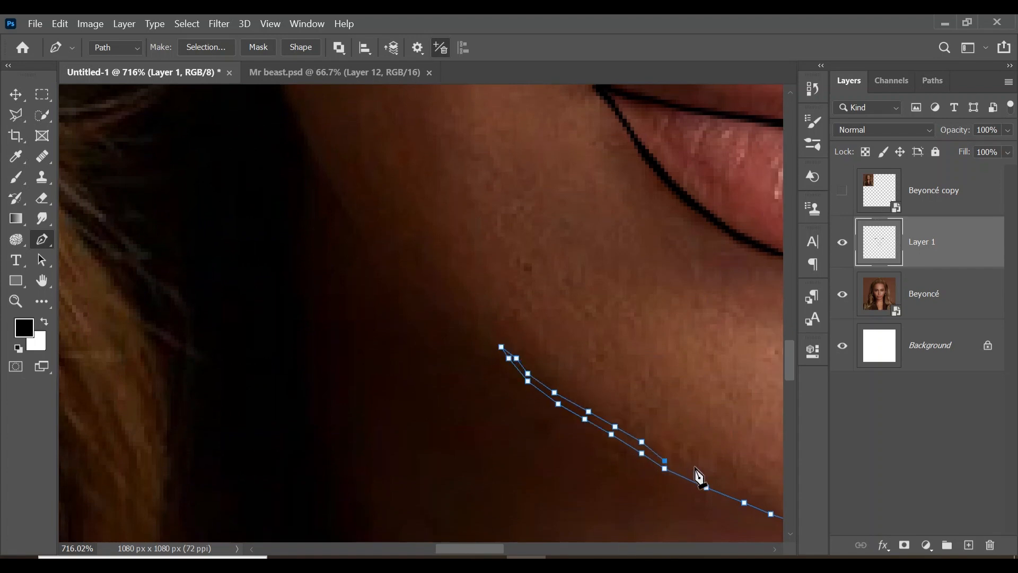
# - Trace the inner edge of the outline beneath the chin, parallel to the outer edge
pyautogui.moveTo(696, 468); pyautogui.dragTo(490, 314)
pyautogui.click(509, 327)
pyautogui.click(569, 354)
pyautogui.click(623, 365)
pyautogui.click(687, 372)
pyautogui.click(736, 369)
pyautogui.hscroll(5, 743, 380)
pyautogui.click(590, 350)
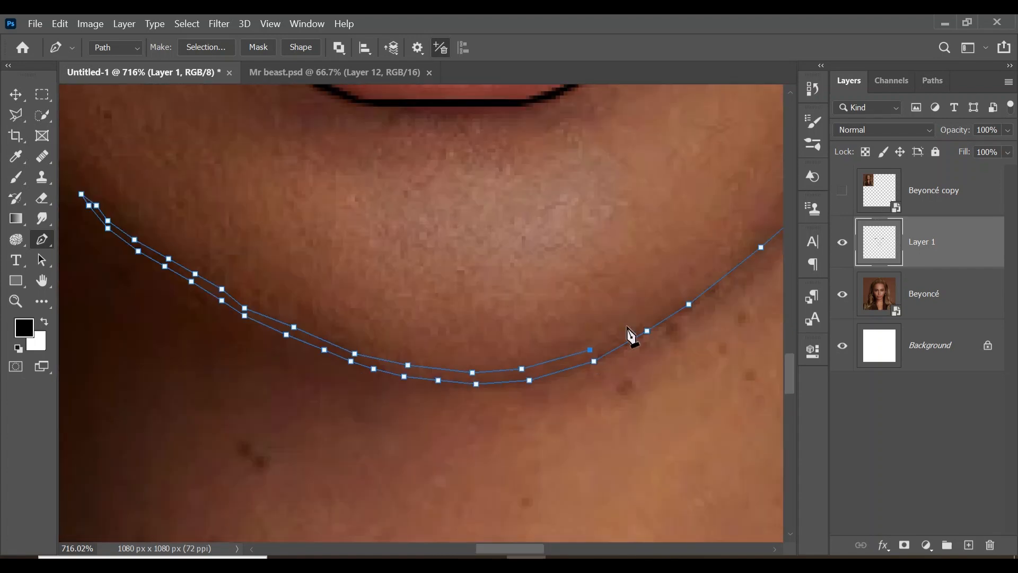
# - Continue the inner edge from the chin up the right-hand jaw beside the hair
pyautogui.hscroll(8, 731, 259)
pyautogui.click(606, 278)
pyautogui.click(653, 220)
pyautogui.hscroll(5, 652, 221)
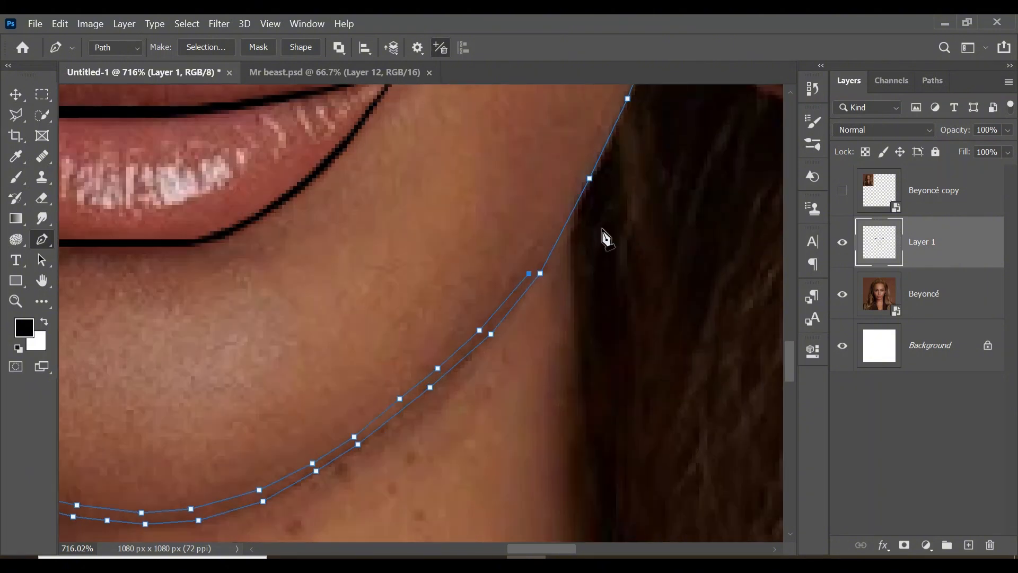
pyautogui.click(577, 177)
pyautogui.hscroll(5, 577, 177)
pyautogui.click(488, 173)
# - Trace the inner edge up the cheek past the earring to the earlobe, undoing a misplaced anchor point
pyautogui.scroll(10, 488, 172)
pyautogui.click(452, 336)
pyautogui.click(479, 268)
pyautogui.click(511, 179)
pyautogui.hscroll(4, 511, 179)
pyautogui.scroll(3, 511, 178)
pyautogui.click(427, 147)
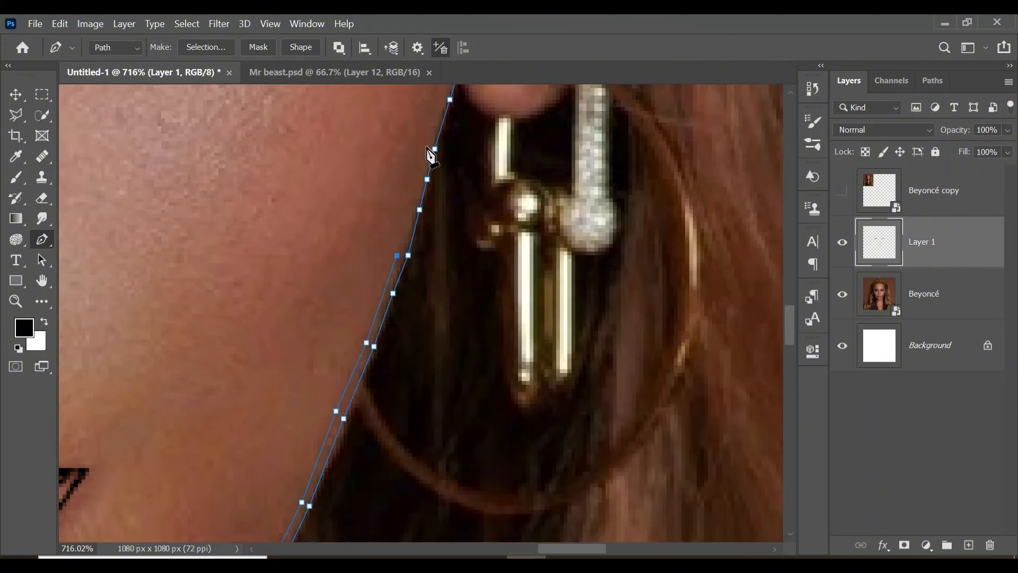
pyautogui.scroll(8, 428, 147)
pyautogui.click(447, 347)
pyautogui.hotkey('ctrl', 'z')
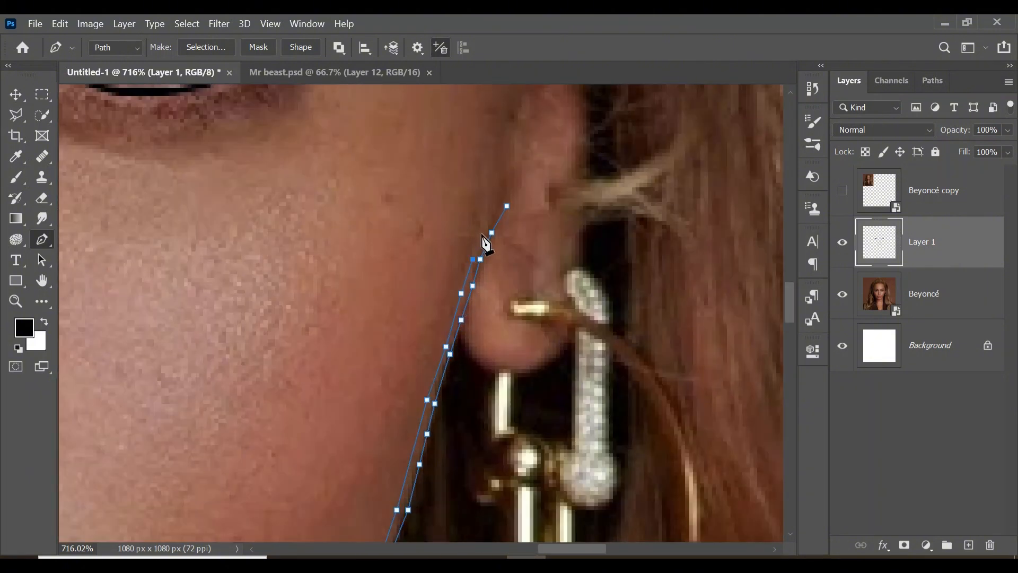
# - Fill the jawline path with black and delete the path
pyautogui.rightClick(469, 249)
pyautogui.click(490, 291)
pyautogui.press('Escape')
pyautogui.rightClick(469, 249)
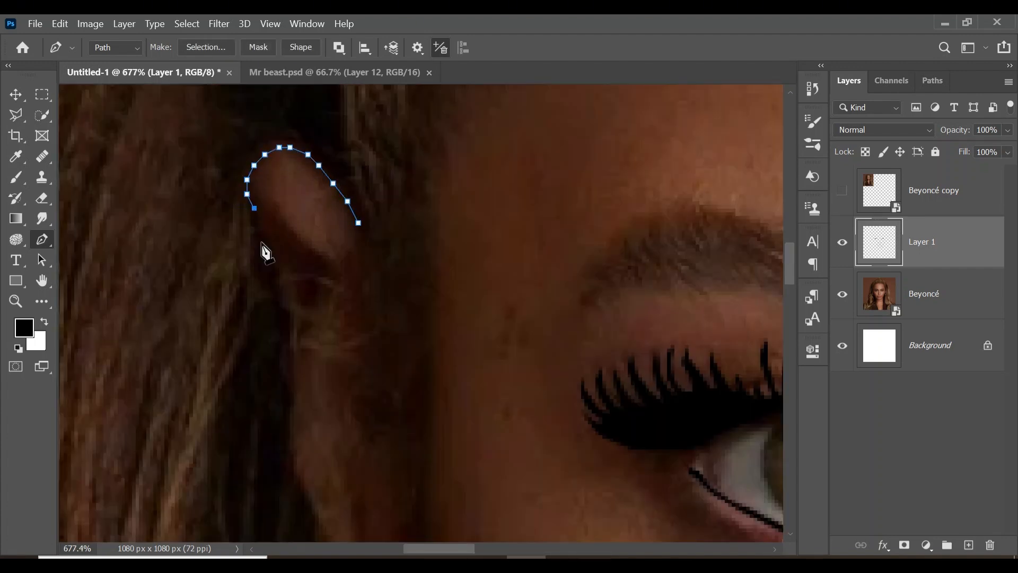
# - Trace the outer edge of the left-hand ear from its upper curve down to its middle
pyautogui.click(258, 220)
pyautogui.click(272, 266)
pyautogui.scroll(-3, 282, 269)
pyautogui.click(283, 214)
pyautogui.click(286, 229)
pyautogui.click(290, 265)
pyautogui.click(294, 293)
pyautogui.click(294, 318)
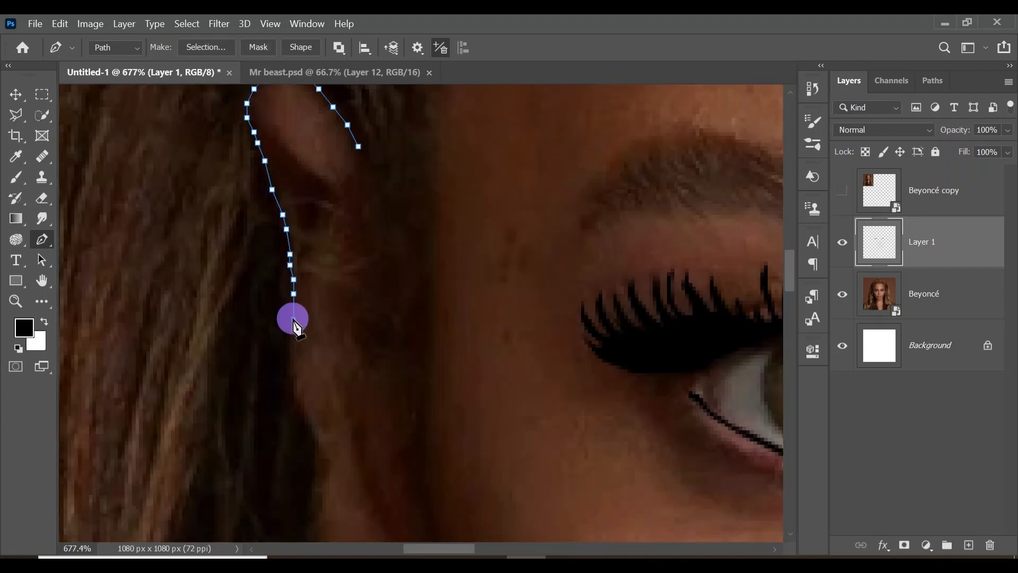
# - Continue the ear's outer edge from its middle down to just above the earring
pyautogui.click(289, 339)
pyautogui.click(315, 434)
pyautogui.scroll(-6, 325, 452)
pyautogui.hscroll(-3, 325, 453)
pyautogui.click(398, 304)
pyautogui.click(395, 327)
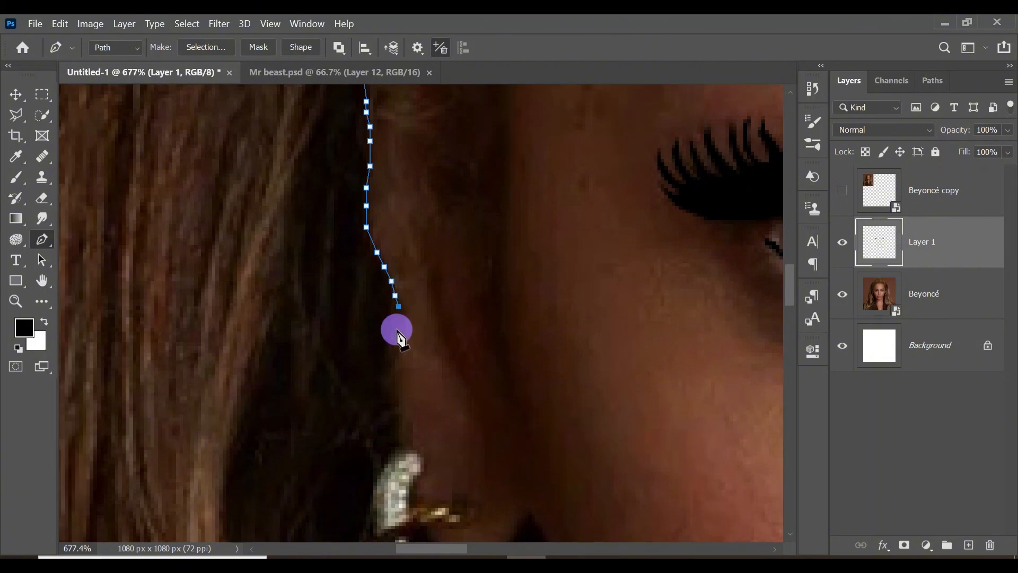
pyautogui.click(391, 362)
pyautogui.scroll(-8, 403, 371)
pyautogui.click(391, 180)
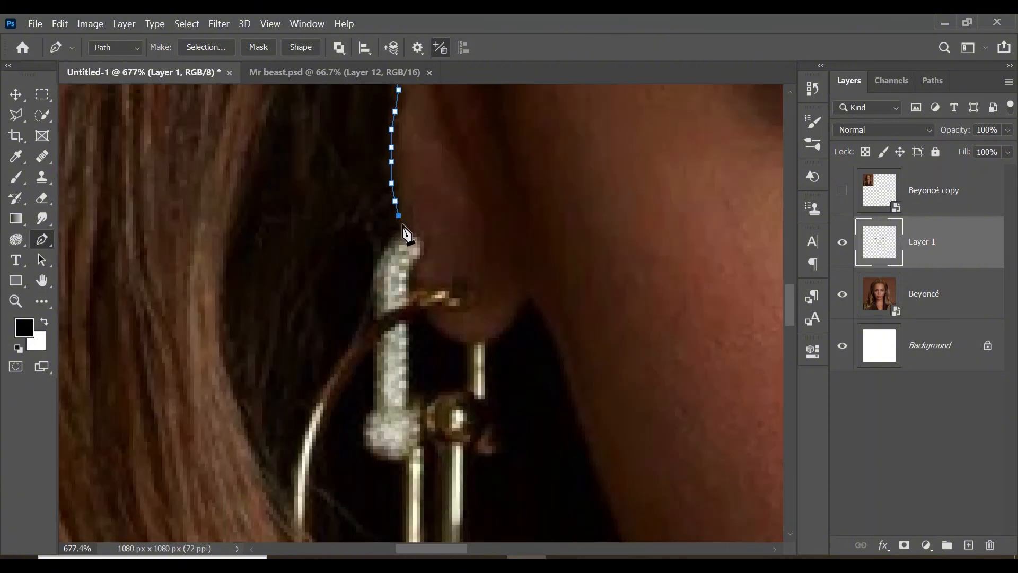
# - Trace past the earring and around the earlobe to where it meets the cheek
pyautogui.click(402, 244)
pyautogui.click(406, 255)
pyautogui.click(412, 276)
pyautogui.click(412, 295)
pyautogui.click(420, 309)
pyautogui.click(435, 324)
pyautogui.click(459, 341)
pyautogui.click(481, 344)
pyautogui.click(497, 340)
pyautogui.click(507, 329)
pyautogui.click(515, 316)
pyautogui.click(525, 301)
# - Extend the path from the earlobe down the left-hand cheek edge to the jaw below the mouth's level
pyautogui.click(539, 312)
pyautogui.click(551, 329)
pyautogui.scroll(-3, 551, 326)
pyautogui.click(459, 257)
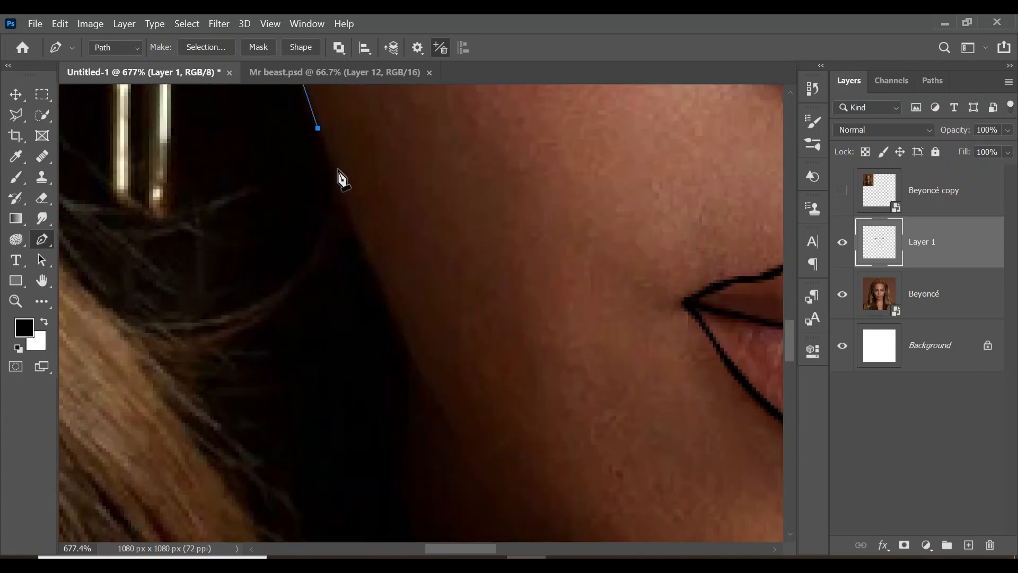
pyautogui.click(339, 175)
pyautogui.click(347, 193)
pyautogui.click(354, 214)
pyautogui.click(365, 247)
pyautogui.click(390, 304)
pyautogui.click(415, 354)
pyautogui.scroll(-3, 371, 308)
pyautogui.hscroll(2, 371, 308)
pyautogui.click(350, 296)
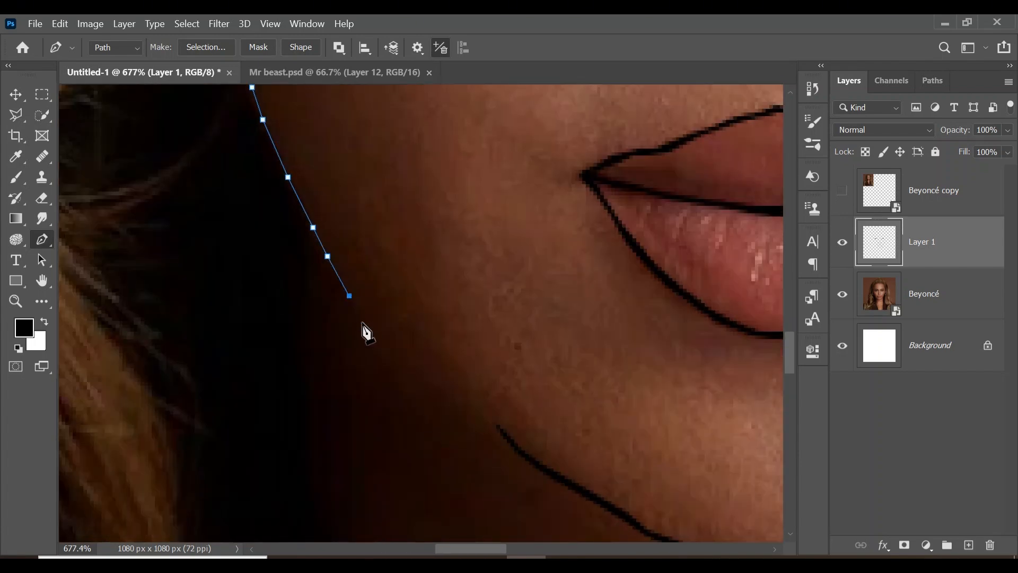
# - Trace the inner edge of the outline back up the left-hand cheek toward the earlobe
pyautogui.click(299, 180)
pyautogui.click(269, 123)
pyautogui.moveTo(270, 123); pyautogui.dragTo(269, 289)
pyautogui.click(256, 246)
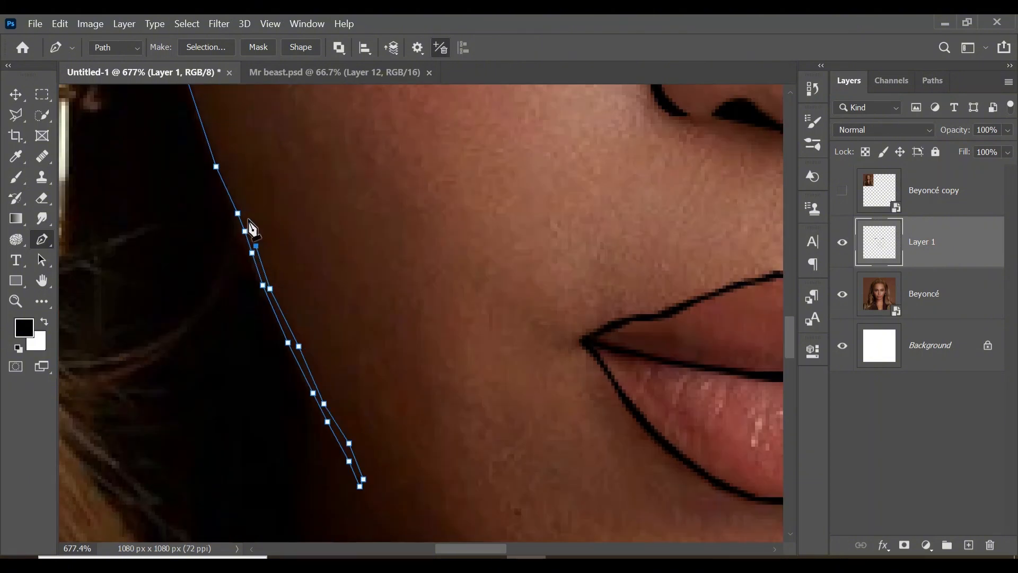
pyautogui.click(245, 217)
pyautogui.click(223, 166)
pyautogui.moveTo(223, 166); pyautogui.dragTo(286, 293)
pyautogui.click(236, 143)
pyautogui.click(226, 107)
pyautogui.scroll(3, 222, 159)
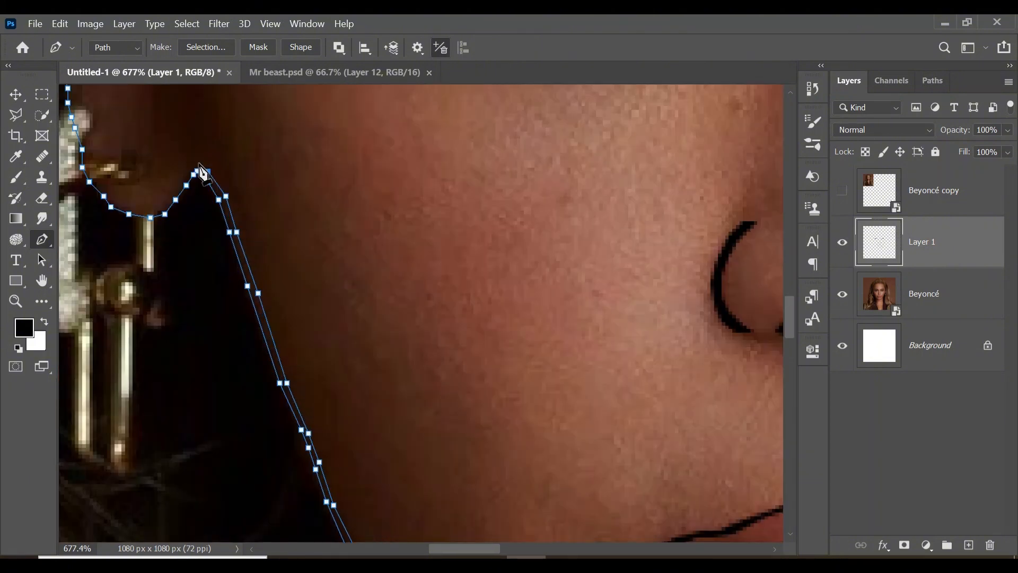
# - Carry the inner edge over the point where the cheek meets the earlobe
pyautogui.click(197, 164)
pyautogui.click(190, 171)
pyautogui.hscroll(-5, 223, 178)
pyautogui.scroll(3, 318, 212)
pyautogui.click(526, 369)
pyautogui.click(519, 380)
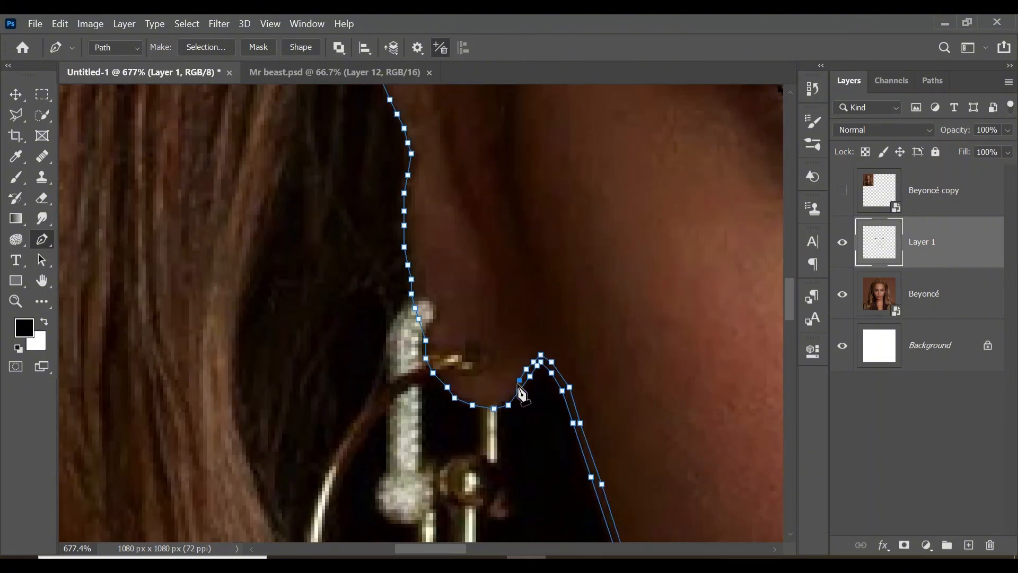
# - Trace the inner edge around the bottom of the earlobe up to the earring
pyautogui.click(508, 394)
pyautogui.click(497, 401)
pyautogui.click(487, 402)
pyautogui.click(473, 397)
pyautogui.click(462, 393)
pyautogui.click(454, 387)
pyautogui.click(444, 377)
pyautogui.click(436, 366)
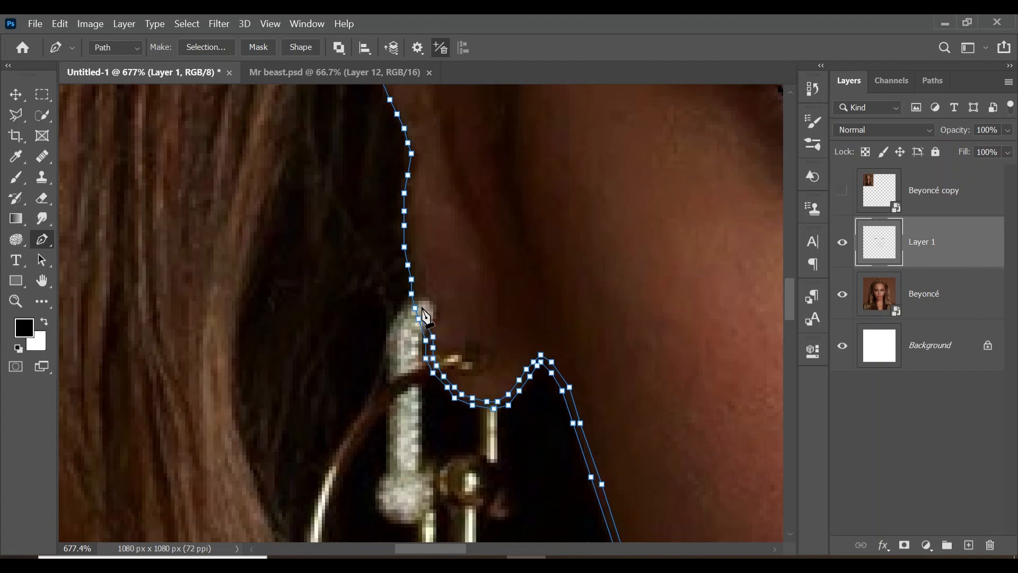
# - Continue the inner edge up the lower part of the left-hand ear above the earring
pyautogui.click(411, 214)
pyautogui.click(411, 200)
pyautogui.click(411, 182)
pyautogui.click(419, 160)
pyautogui.click(415, 147)
pyautogui.click(411, 129)
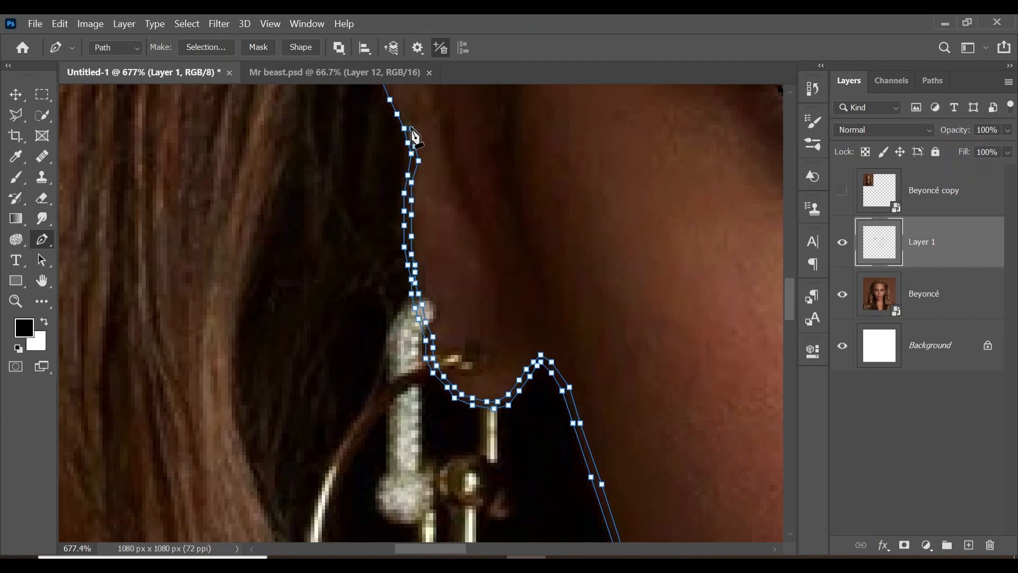
pyautogui.click(404, 111)
pyautogui.scroll(6, 398, 100)
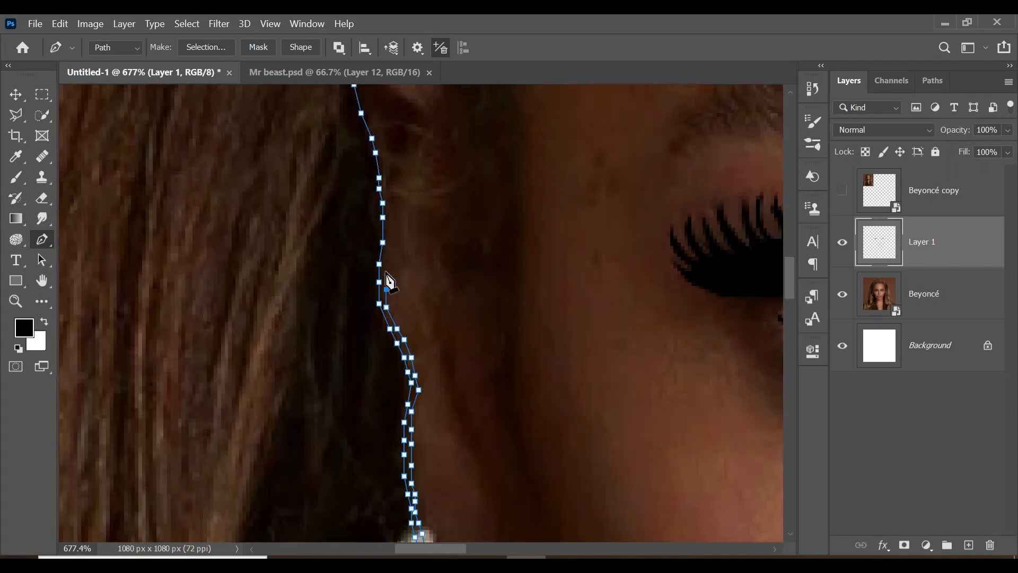
# - Continue the inner edge of the outline up the outer side of the upper left-hand ear
pyautogui.click(382, 170)
pyautogui.click(382, 149)
pyautogui.click(375, 127)
pyautogui.click(368, 110)
pyautogui.scroll(4, 368, 109)
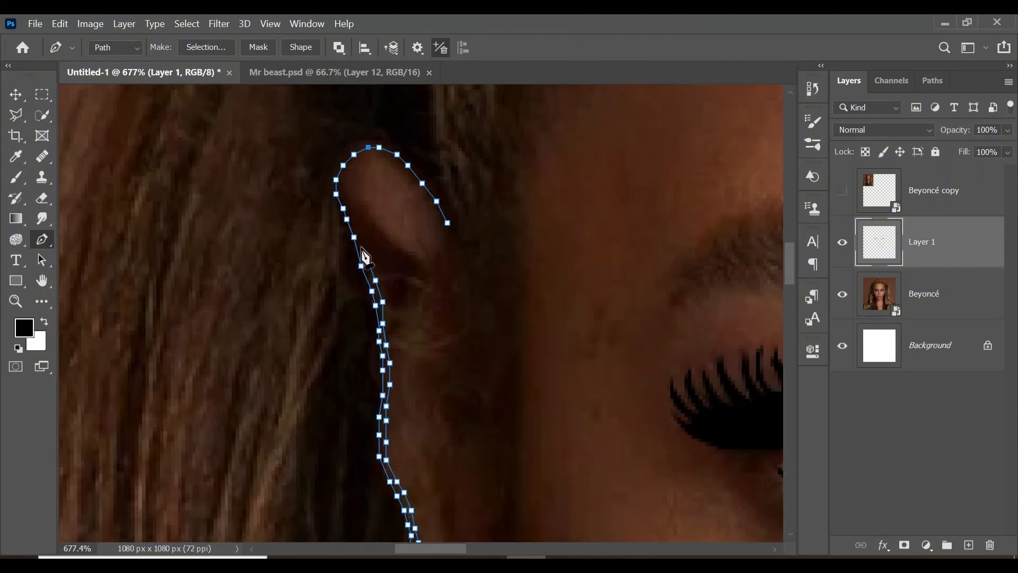
pyautogui.click(360, 241)
pyautogui.click(353, 219)
pyautogui.click(346, 201)
# - Carry the inner edge around the top of the left-hand ear and close the path at its starting point
pyautogui.click(364, 154)
pyautogui.click(382, 154)
pyautogui.click(396, 161)
pyautogui.click(408, 172)
pyautogui.click(422, 191)
pyautogui.click(435, 212)
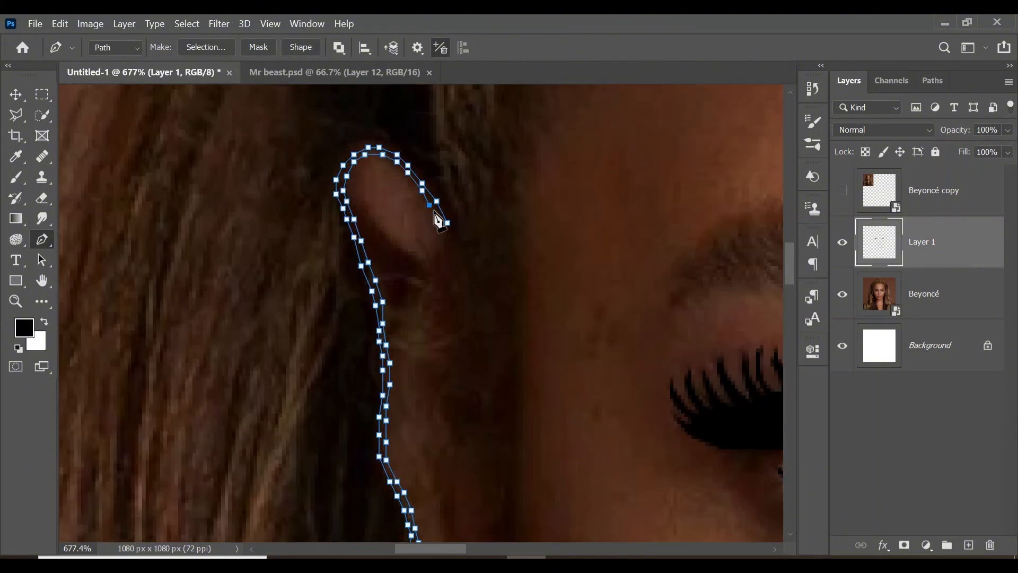
pyautogui.click(447, 222)
# - Fill the closed left-hand ear and face outline with black and delete its path
pyautogui.rightClick(381, 329)
pyautogui.click(442, 291)
pyautogui.press('Return')
pyautogui.rightClick(380, 281)
pyautogui.click(413, 217)
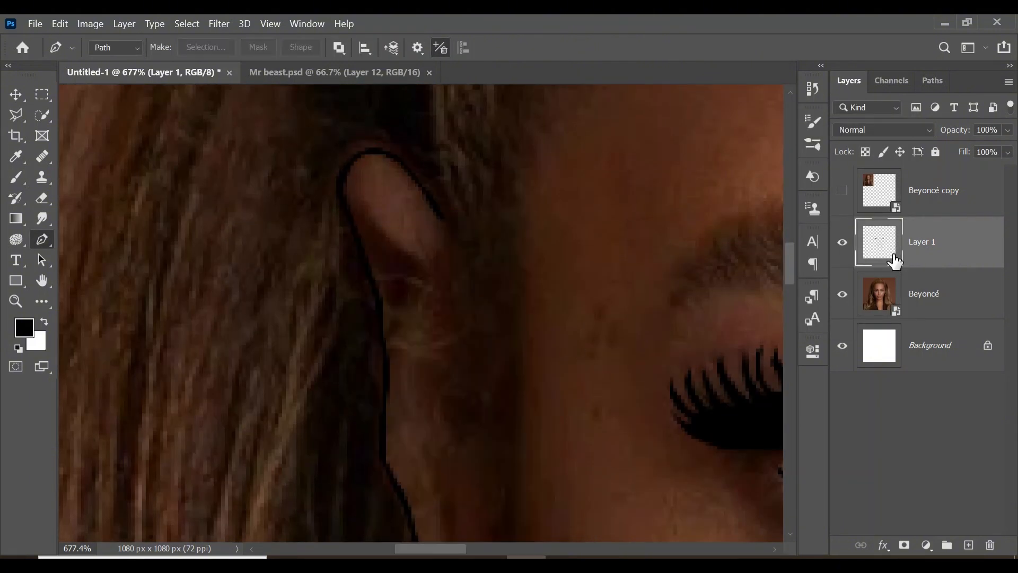
# - Start a path at the jawline and trace around the bottom of the right-hand earlobe to the earring
pyautogui.click(261, 295)
pyautogui.click(271, 311)
pyautogui.click(290, 324)
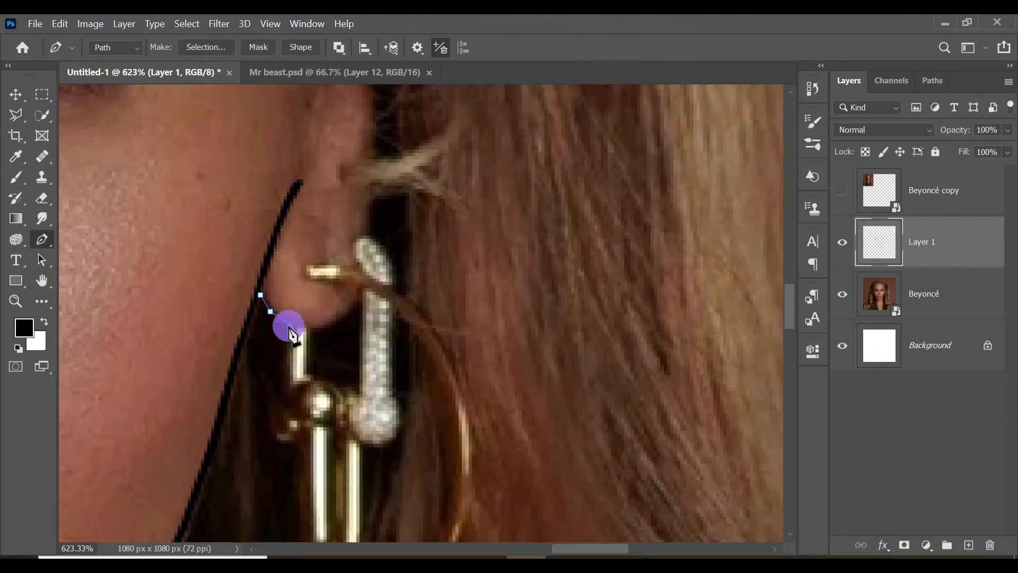
pyautogui.click(313, 331)
pyautogui.click(363, 291)
pyautogui.click(366, 268)
# - Trace the outer edge of the right-hand ear upward from the earring past the stray hair strand
pyautogui.moveTo(374, 230); pyautogui.dragTo(374, 356)
pyautogui.click(369, 356)
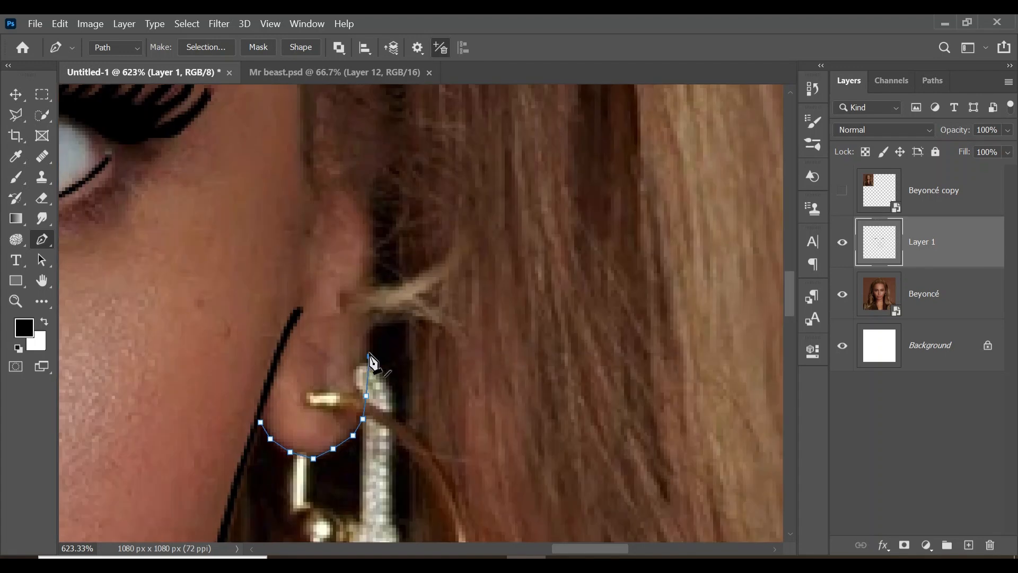
pyautogui.click(370, 336)
pyautogui.click(373, 319)
pyautogui.moveTo(375, 307); pyautogui.dragTo(311, 295)
pyautogui.click(312, 240)
pyautogui.click(309, 213)
pyautogui.click(309, 194)
# - Continue the outer edge up the upper part of the right-hand ear to its top
pyautogui.scroll(-1, 310, 194)
pyautogui.moveTo(310, 194); pyautogui.dragTo(313, 436)
pyautogui.click(315, 413)
pyautogui.click(318, 393)
pyautogui.click(324, 367)
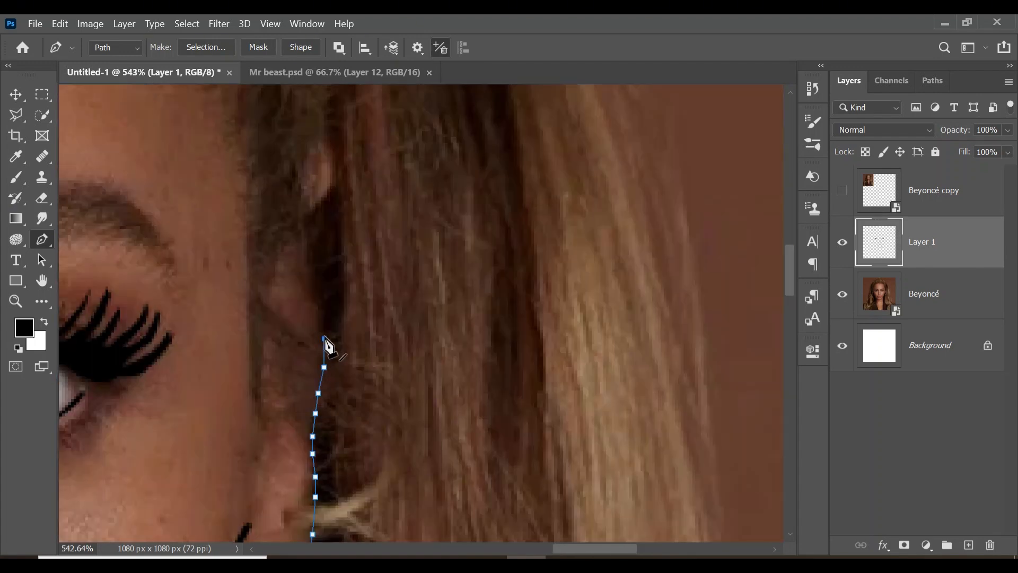
pyautogui.click(330, 146)
pyautogui.click(324, 134)
pyautogui.moveTo(324, 134); pyautogui.dragTo(324, 223)
# - Bend the path around the tip of the right-hand ear and start its return edge
pyautogui.click(307, 240)
pyautogui.click(306, 249)
pyautogui.click(312, 244)
pyautogui.click(318, 234)
pyautogui.click(324, 232)
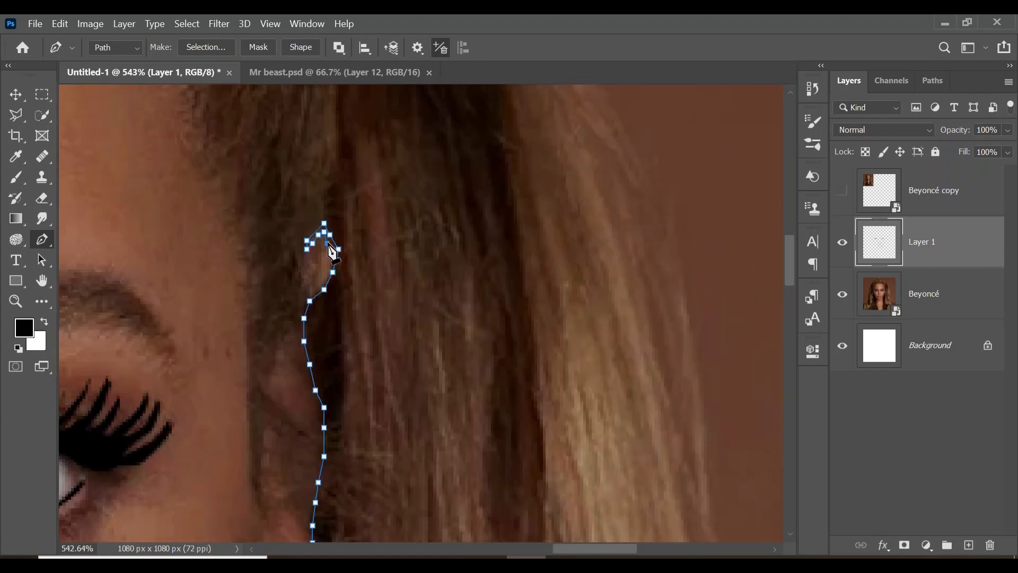
# - Trace the return edge down the narrow top section of the right-hand ear
pyautogui.click(322, 280)
pyautogui.click(316, 289)
pyautogui.click(307, 295)
pyautogui.click(301, 306)
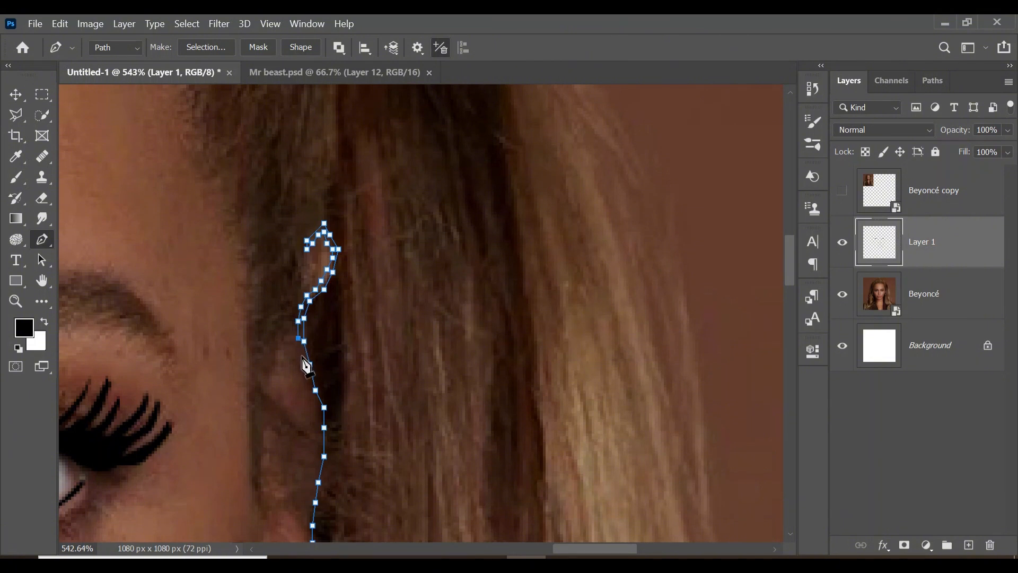
pyautogui.click(301, 355)
pyautogui.click(306, 375)
# - Continue the return edge down the middle of the right-hand ear, parallel to the first edge
pyautogui.click(309, 390)
pyautogui.click(316, 404)
pyautogui.click(318, 422)
pyautogui.click(318, 439)
pyautogui.click(319, 456)
pyautogui.scroll(-4, 318, 456)
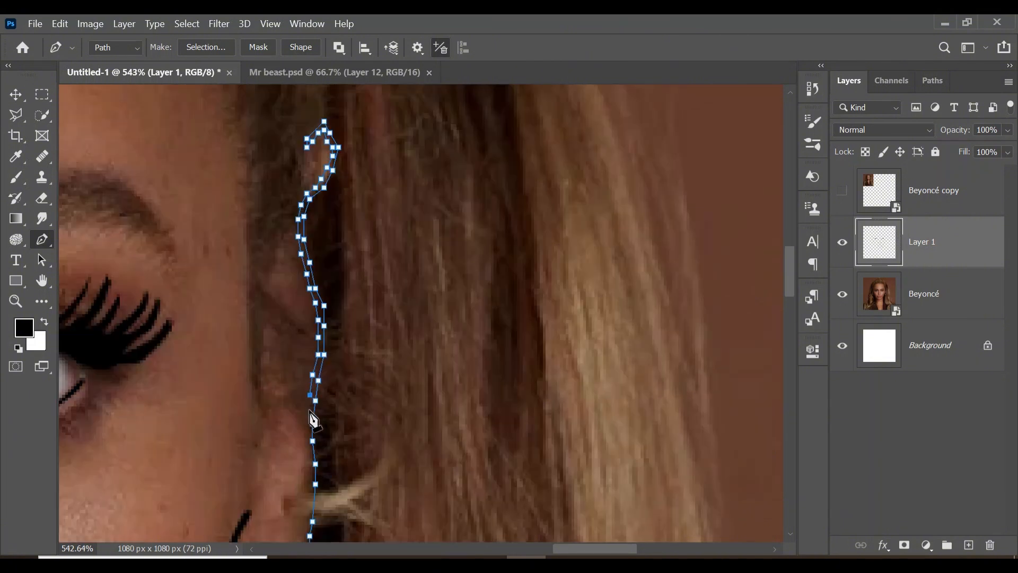
pyautogui.scroll(-3, 313, 419)
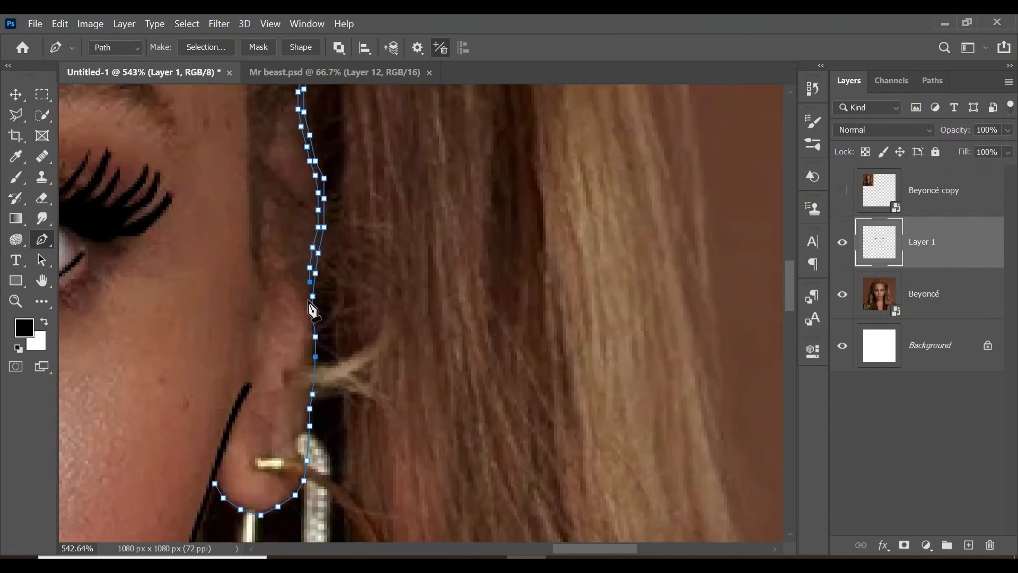
# - Trace the return edge down the lower part of the right-hand ear beside the earring
pyautogui.click(309, 395)
pyautogui.click(301, 434)
pyautogui.click(301, 446)
pyautogui.click(298, 466)
pyautogui.click(295, 480)
# - Carry the return edge around the bottom of the right-hand earlobe and close the path at the jawline
pyautogui.click(290, 492)
pyautogui.click(278, 497)
pyautogui.click(264, 506)
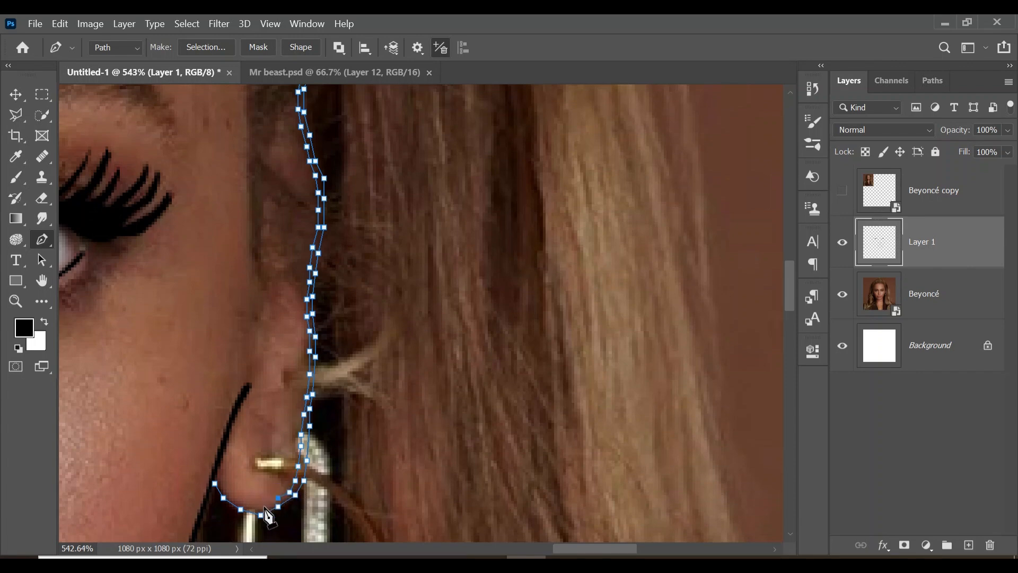
pyautogui.click(249, 507)
pyautogui.rightClick(218, 486)
pyautogui.press('Escape')
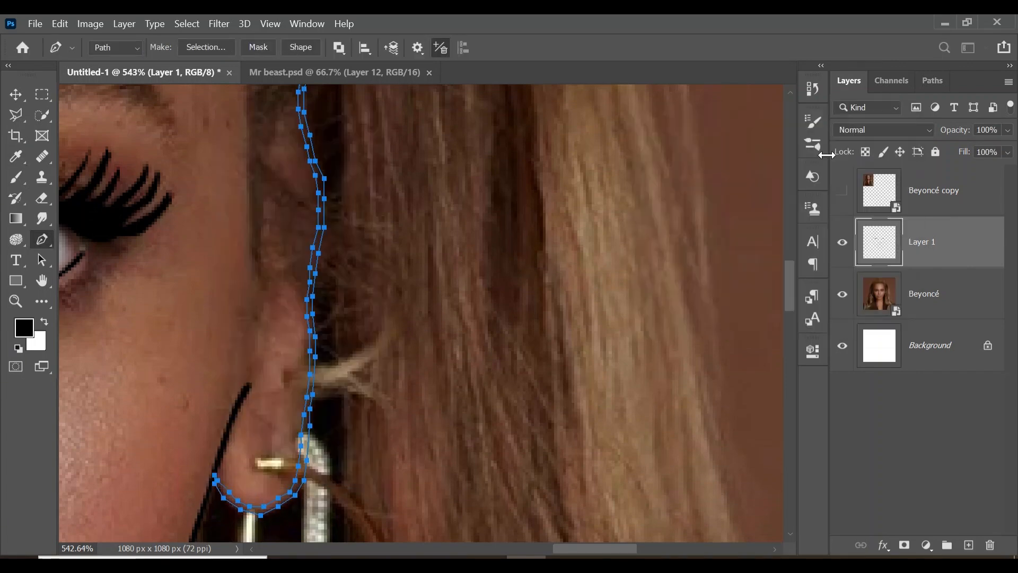
# - Fill the right-hand ear outline with black and delete its path
pyautogui.rightClick(313, 290)
pyautogui.click(362, 303)
pyautogui.press('z')
pyautogui.click(335, 218)
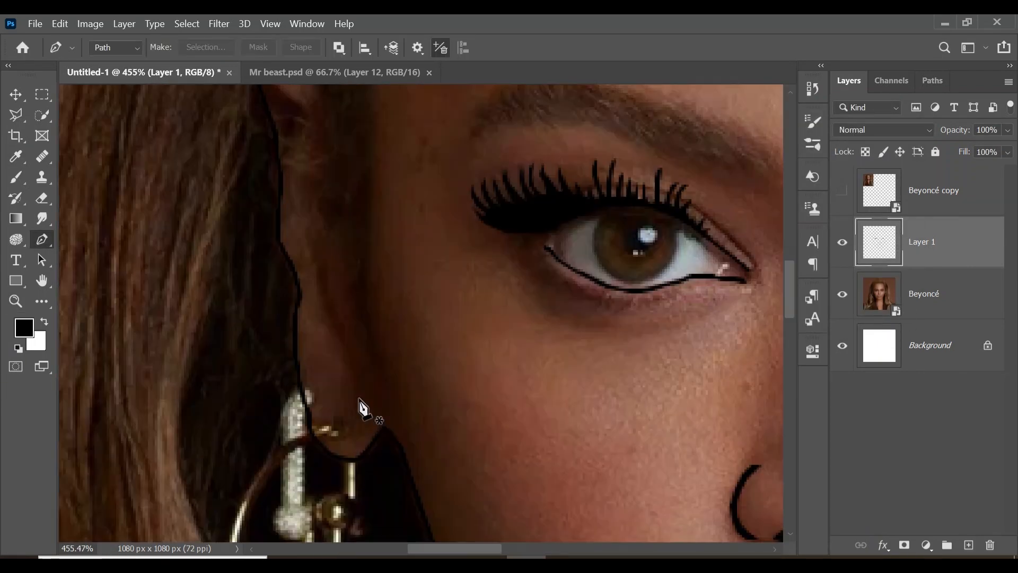
# - Outline a thin curved fold line inside the lower left-hand ear, fill it with black and delete its path
pyautogui.click(357, 396)
pyautogui.click(348, 349)
pyautogui.click(328, 309)
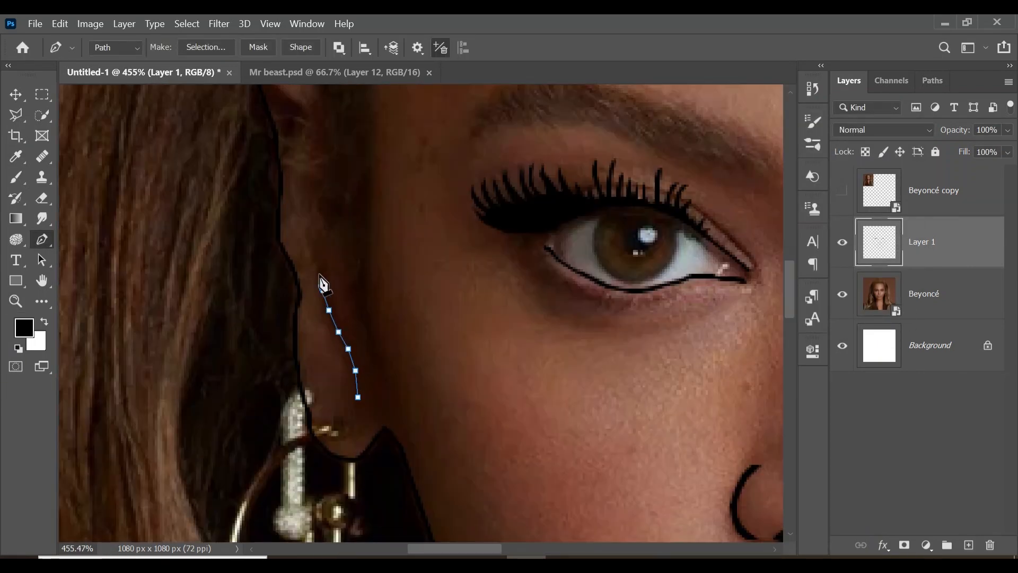
pyautogui.click(317, 254)
pyautogui.click(321, 223)
pyautogui.click(324, 268)
pyautogui.click(340, 319)
pyautogui.click(360, 365)
pyautogui.rightClick(340, 392)
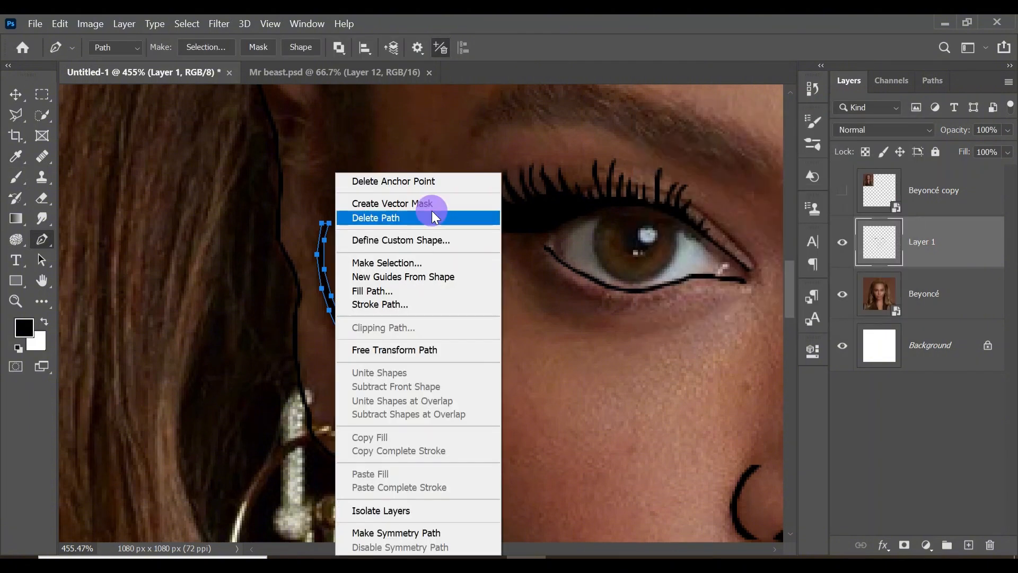
pyautogui.click(431, 213)
# - Draw a short diagonal crease inside the upper right-hand ear, fill it with black and delete its path
pyautogui.click(457, 201)
pyautogui.click(470, 217)
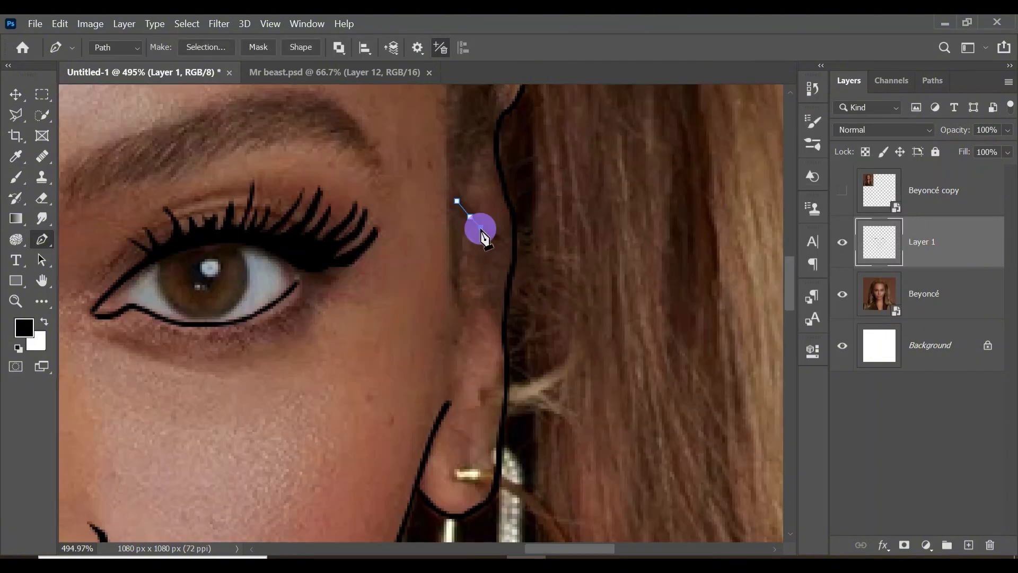
pyautogui.click(480, 227)
pyautogui.click(502, 243)
pyautogui.click(510, 242)
pyautogui.rightClick(495, 236)
pyautogui.click(536, 217)
# - Draw a second short crease inside the middle of the right-hand ear, fill it with black and delete its path
pyautogui.click(486, 292)
pyautogui.click(502, 330)
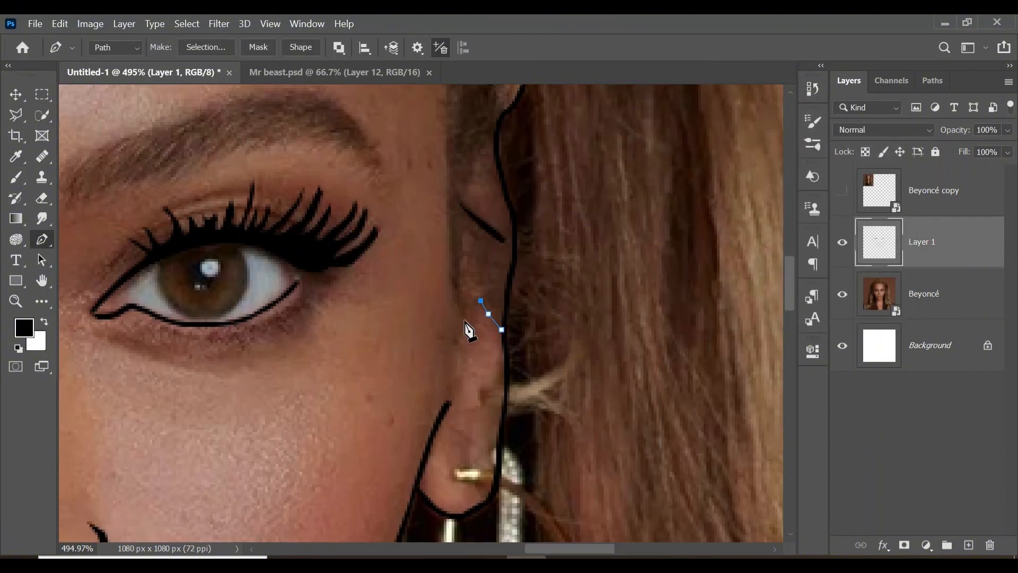
pyautogui.rightClick(499, 324)
pyautogui.click(538, 291)
pyautogui.press('Return')
pyautogui.rightClick(496, 320)
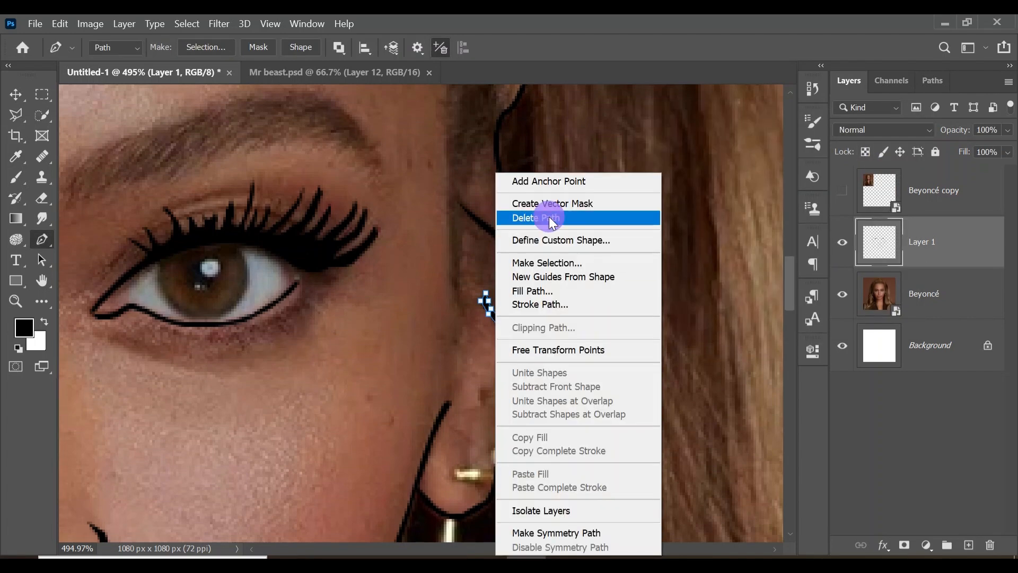
pyautogui.click(546, 219)
# - Draw a short crease rising to the outer edge just above the right-hand earlobe, fill it black and delete its path
pyautogui.click(472, 406)
pyautogui.click(493, 382)
pyautogui.click(501, 361)
pyautogui.click(472, 405)
pyautogui.rightClick(484, 397)
pyautogui.click(541, 291)
pyautogui.press('Return')
pyautogui.rightClick(495, 388)
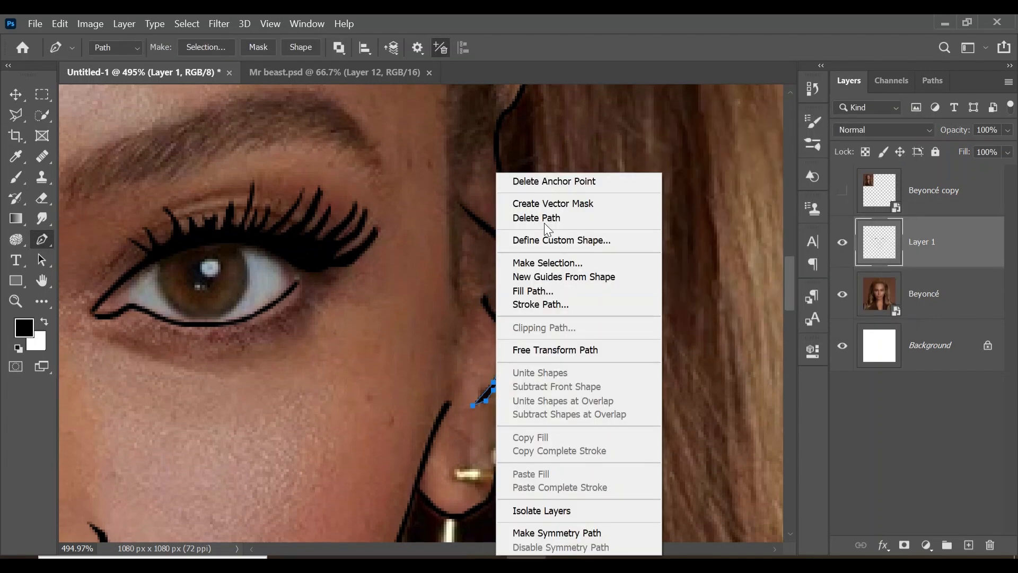
pyautogui.click(544, 218)
# - Trace a fold across the upper left-hand ear to its outer line, hiding the photo layer briefly to place the join
pyautogui.click(298, 360)
pyautogui.click(301, 344)
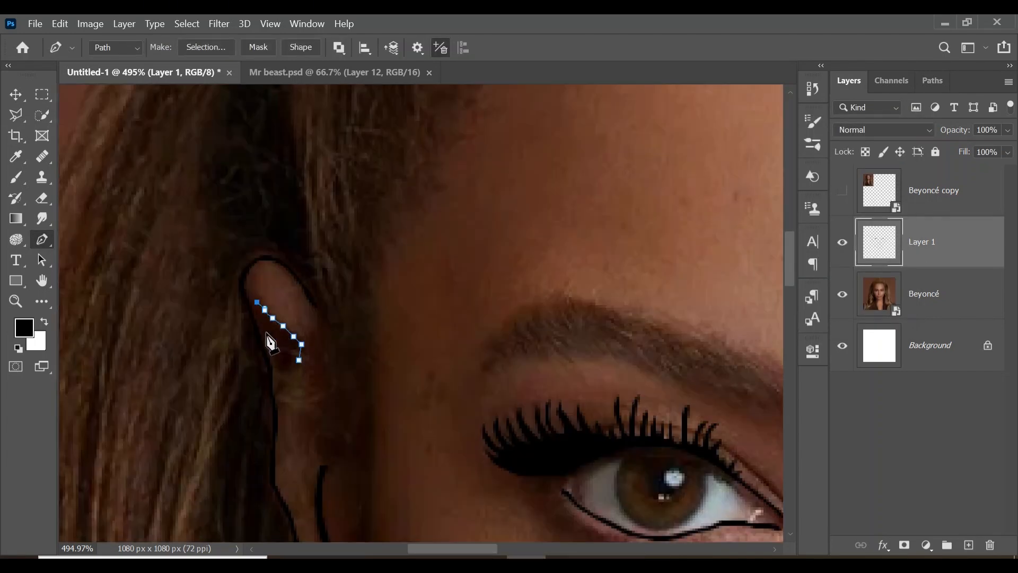
pyautogui.click(842, 293)
pyautogui.click(251, 312)
pyautogui.click(249, 301)
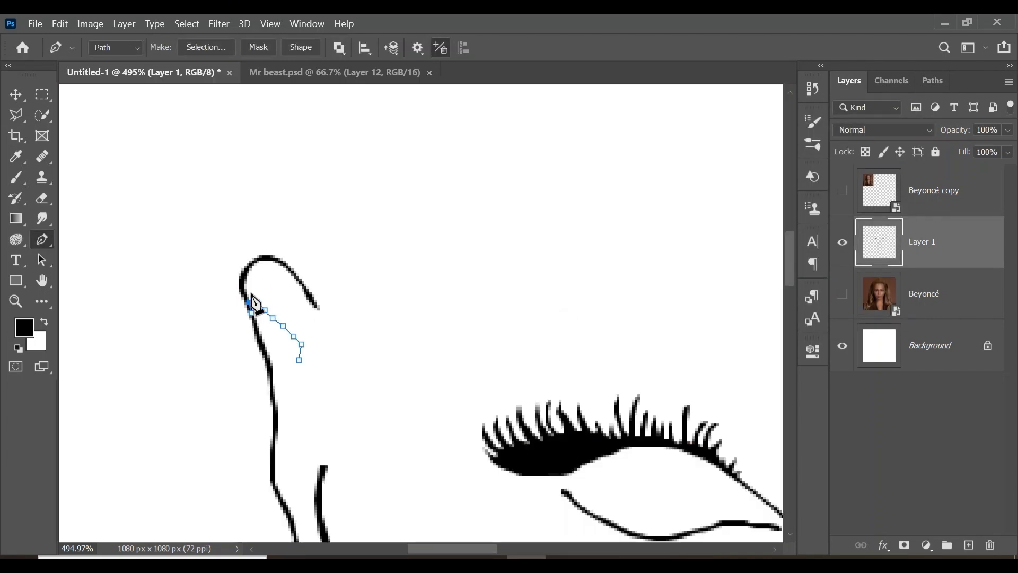
pyautogui.click(254, 294)
pyautogui.click(842, 293)
# - Trace the fold's second edge back across the upper left-hand ear and close the path
pyautogui.click(265, 300)
pyautogui.click(270, 307)
pyautogui.click(278, 315)
pyautogui.click(286, 321)
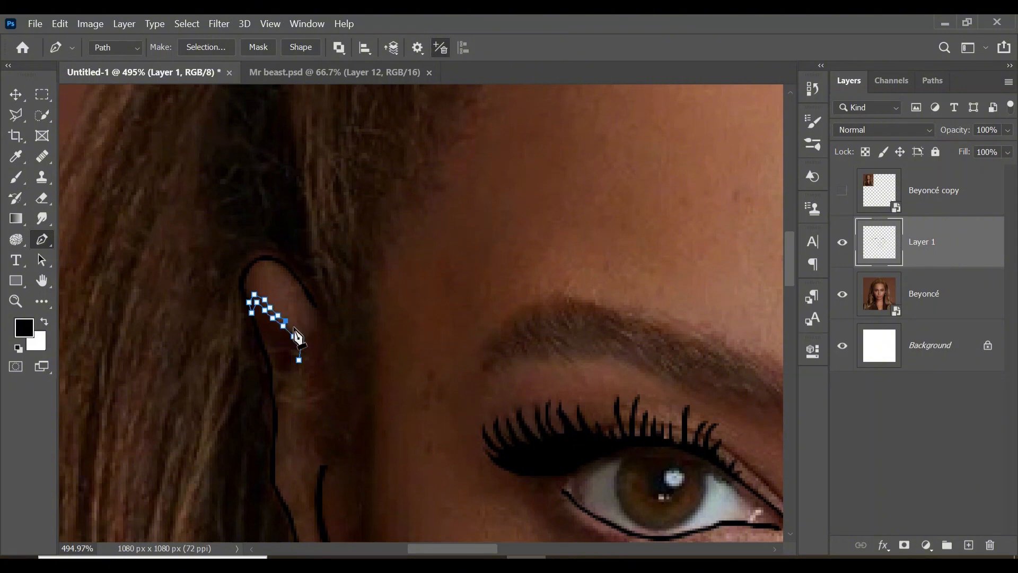
pyautogui.click(299, 359)
# - Fill the upper left-hand ear fold with black and delete its path
pyautogui.rightClick(294, 328)
pyautogui.click(355, 288)
pyautogui.press('Return')
pyautogui.rightClick(276, 316)
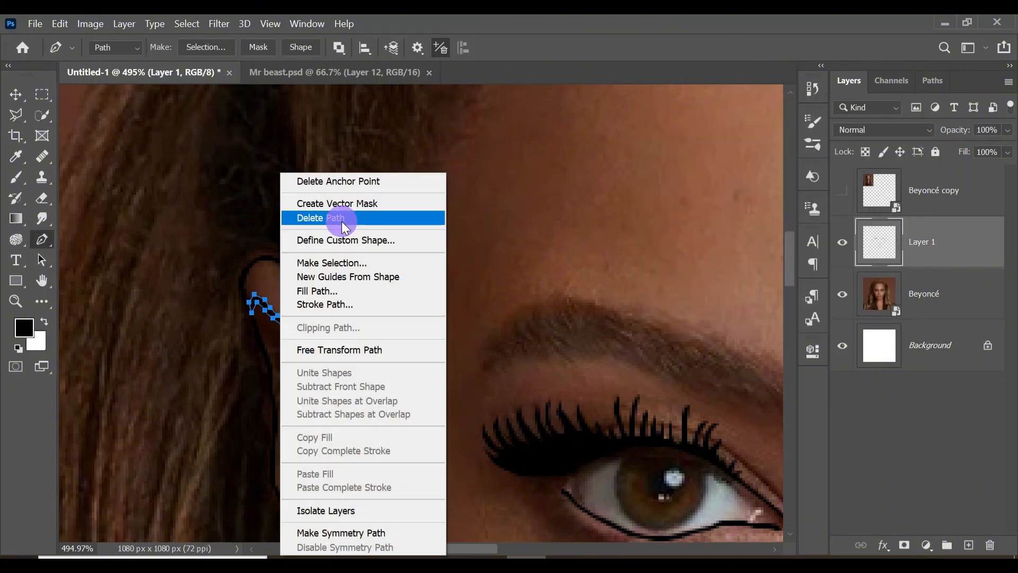
pyautogui.click(341, 221)
# - Draw a small crease beside the fold line in the lower left-hand ear, fill it black and delete its path
pyautogui.scroll(-5, 341, 221)
pyautogui.click(335, 316)
pyautogui.click(318, 294)
pyautogui.click(334, 305)
pyautogui.rightClick(324, 301)
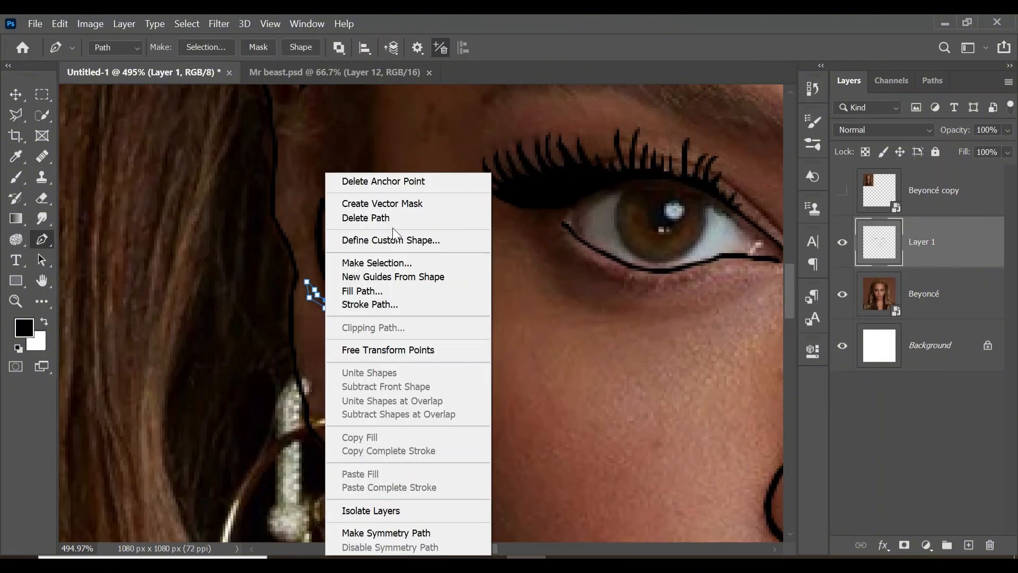
pyautogui.click(372, 291)
pyautogui.press('Return')
pyautogui.rightClick(326, 301)
pyautogui.click(365, 218)
# - Outline a thin curved line across the inner corner of the right-hand eye, joining the upper and lower lid lines
pyautogui.scroll(2, 447, 357)
pyautogui.click(446, 356)
pyautogui.click(445, 338)
pyautogui.click(449, 323)
pyautogui.click(452, 308)
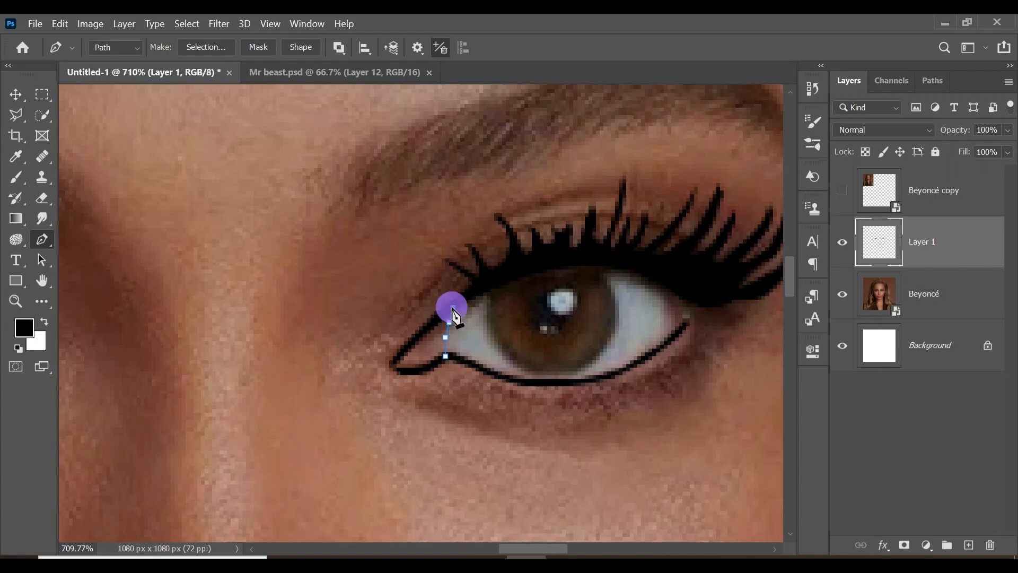
pyautogui.click(453, 323)
pyautogui.click(452, 329)
pyautogui.click(449, 341)
pyautogui.click(449, 354)
# - Fill the inner-corner line of the right-hand eye with black and delete its path
pyautogui.rightClick(451, 358)
pyautogui.click(491, 289)
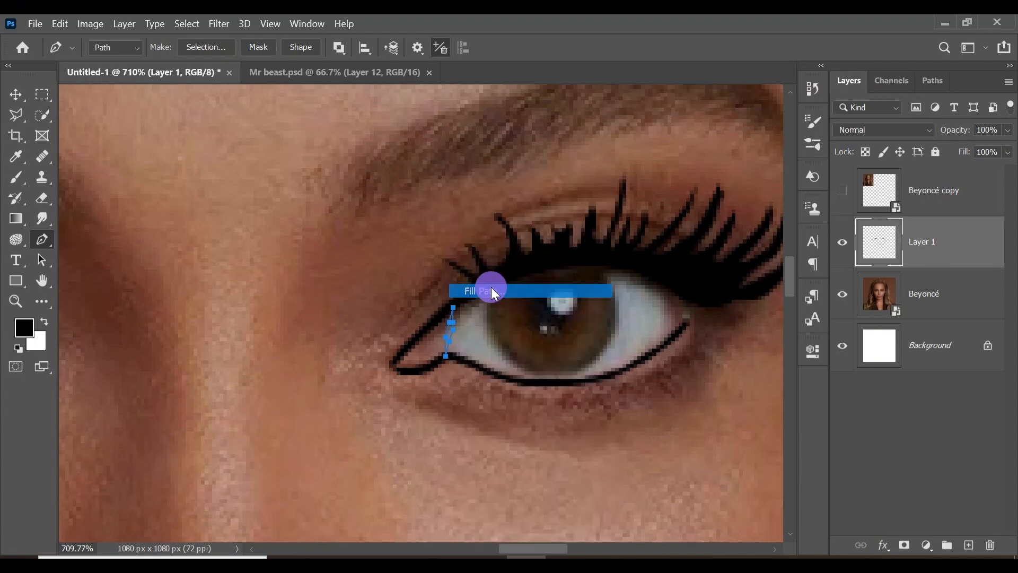
pyautogui.press('Return')
pyautogui.rightClick(453, 323)
pyautogui.click(490, 218)
# - Trace the outer edge of the left-hand iris with the Pen tool, starting and ending at the upper lash line
pyautogui.scroll(2, 310, 232)
pyautogui.click(313, 233)
pyautogui.click(301, 245)
pyautogui.click(294, 269)
pyautogui.click(294, 292)
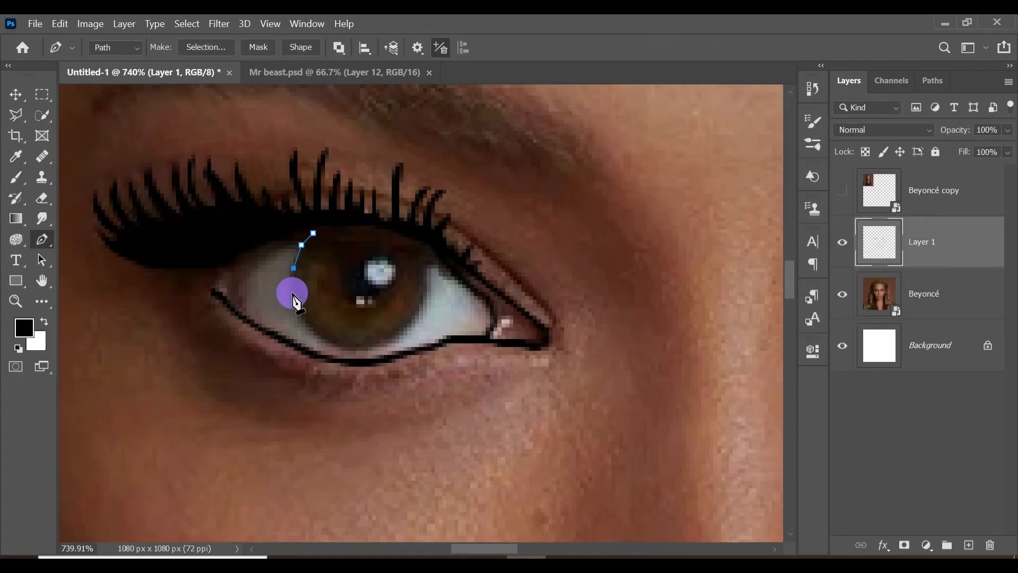
pyautogui.click(317, 335)
pyautogui.click(356, 351)
pyautogui.click(376, 347)
pyautogui.click(404, 335)
pyautogui.click(431, 288)
pyautogui.click(427, 272)
pyautogui.click(434, 257)
pyautogui.click(439, 249)
# - Trace back along the inside of the left-hand iris to close a thin ring, fill it black and delete its path
pyautogui.click(427, 260)
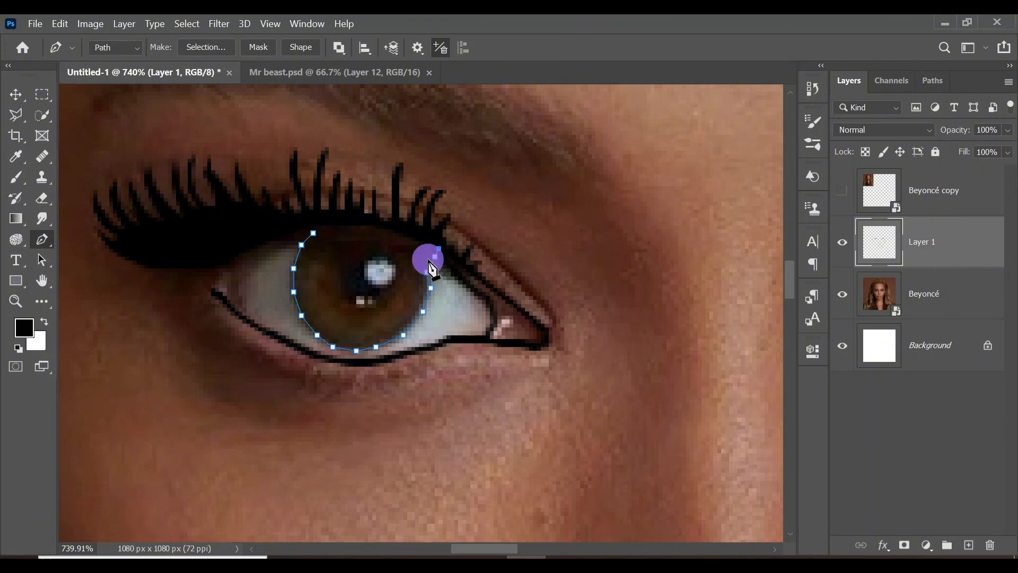
pyautogui.click(423, 272)
pyautogui.click(427, 284)
pyautogui.click(423, 291)
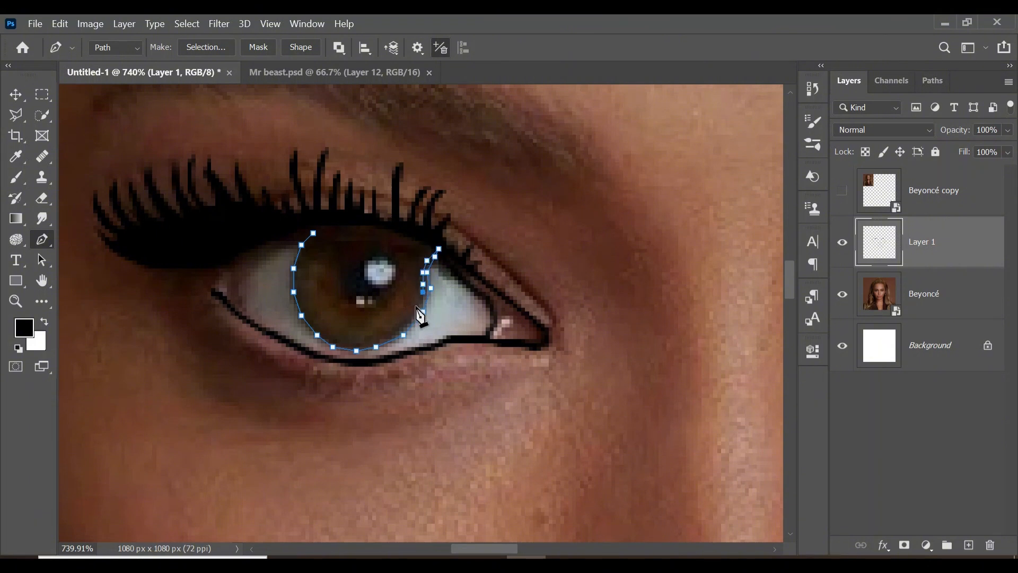
pyautogui.click(384, 339)
pyautogui.click(364, 343)
pyautogui.click(344, 343)
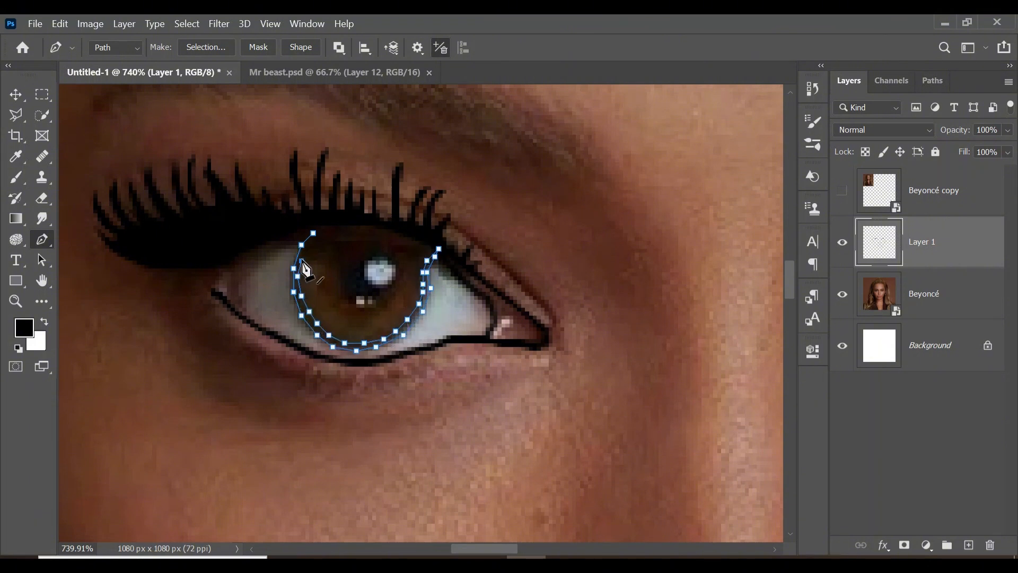
pyautogui.click(318, 228)
pyautogui.rightClick(429, 295)
pyautogui.click(498, 216)
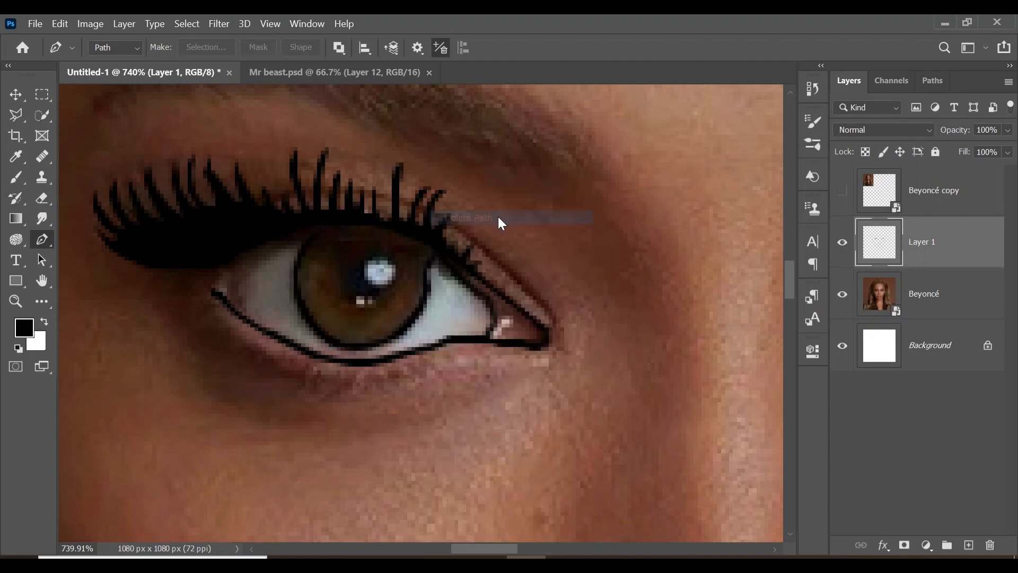
# - Trace the outer edge of the right-hand iris from its upper outer side around to the upper lid line
pyautogui.moveTo(689, 238); pyautogui.dragTo(69, 355)
pyautogui.click(522, 352)
pyautogui.click(538, 376)
pyautogui.click(541, 399)
pyautogui.click(534, 427)
pyautogui.click(522, 442)
pyautogui.hotkey('ctrl', 'z')
pyautogui.hotkey('ctrl', 'z')
pyautogui.click(538, 419)
pyautogui.click(530, 443)
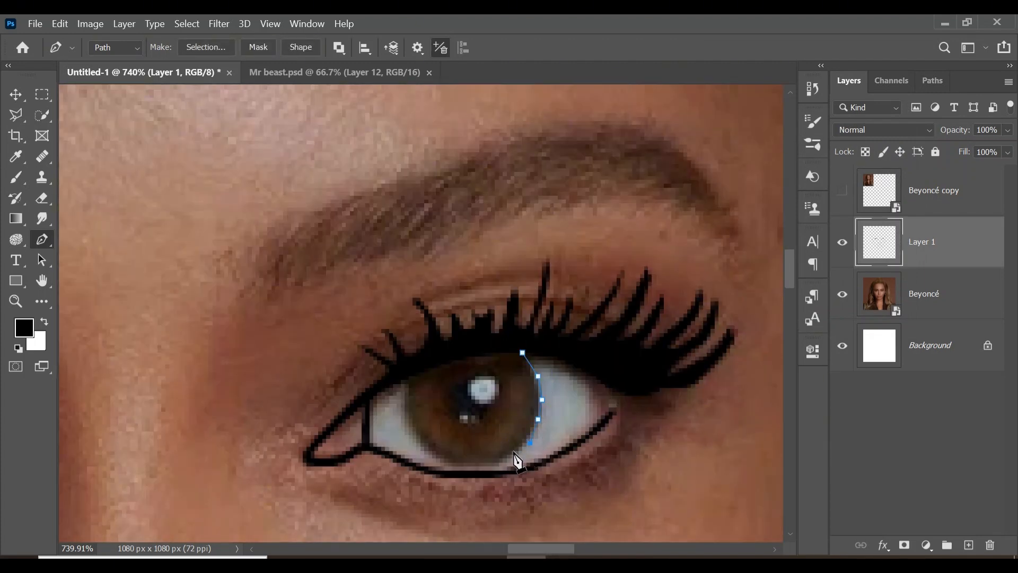
pyautogui.click(412, 430)
pyautogui.click(405, 415)
pyautogui.click(408, 391)
pyautogui.click(404, 375)
# - Trace back inside the right-hand iris to close a thin ring, fill it black and delete its path
pyautogui.click(408, 384)
pyautogui.click(408, 403)
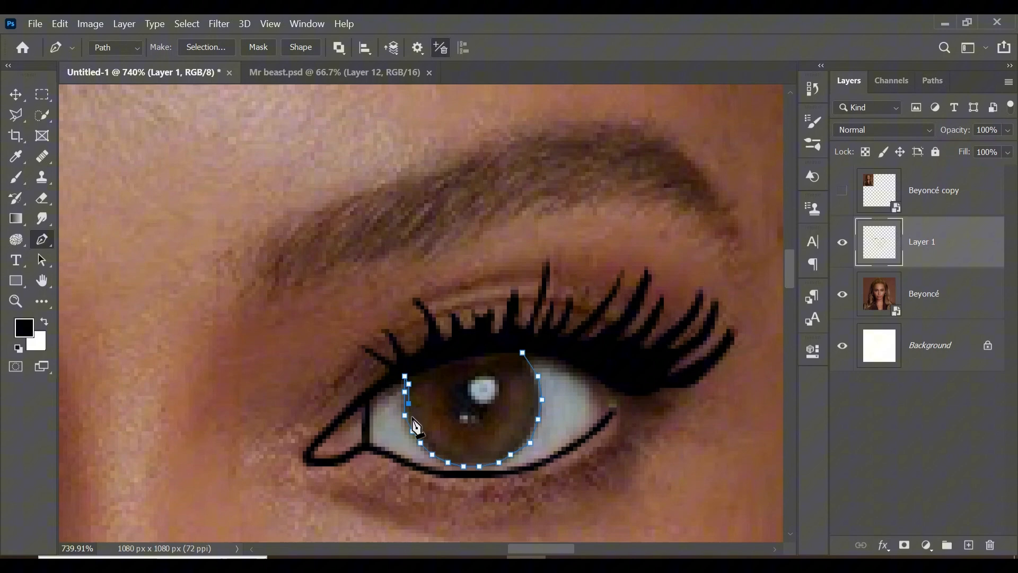
pyautogui.click(440, 450)
pyautogui.click(460, 458)
pyautogui.click(486, 458)
pyautogui.click(502, 450)
pyautogui.click(522, 435)
pyautogui.click(529, 427)
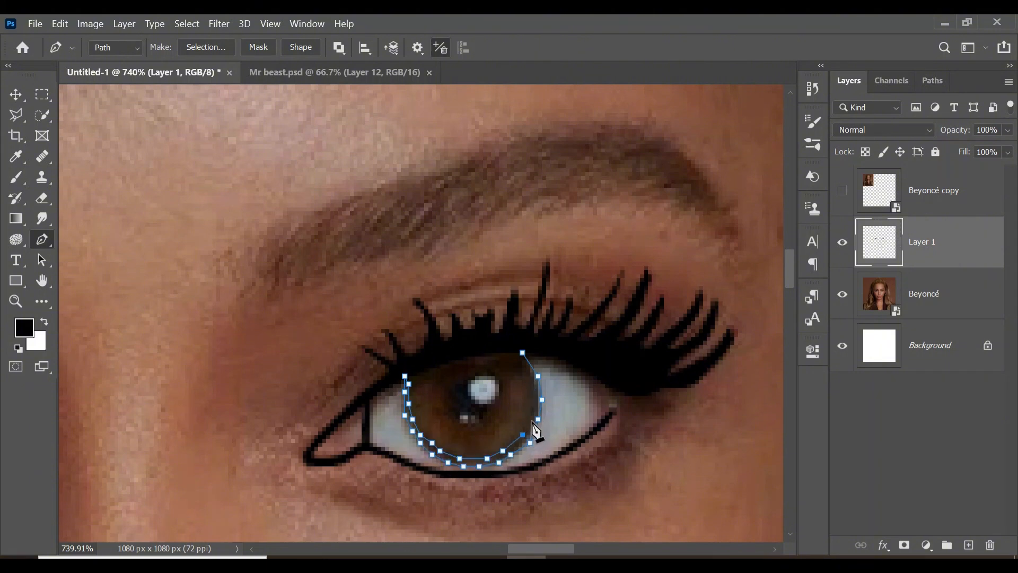
pyautogui.rightClick(520, 348)
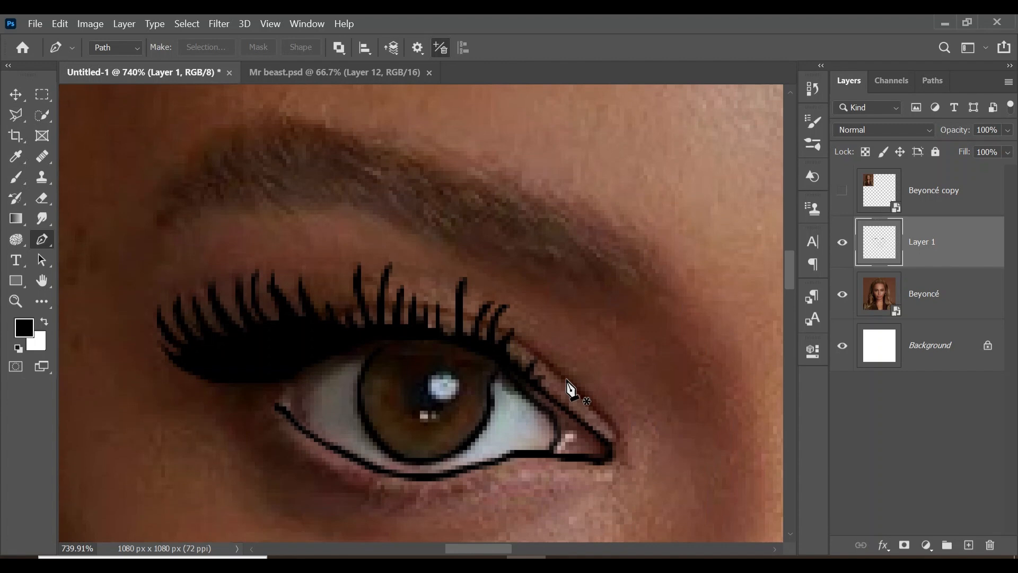
# - Outline the upper edge of the left-hand eyebrow from its inner end to its outer tip, with small jagged hair points
pyautogui.click(608, 332)
pyautogui.click(635, 328)
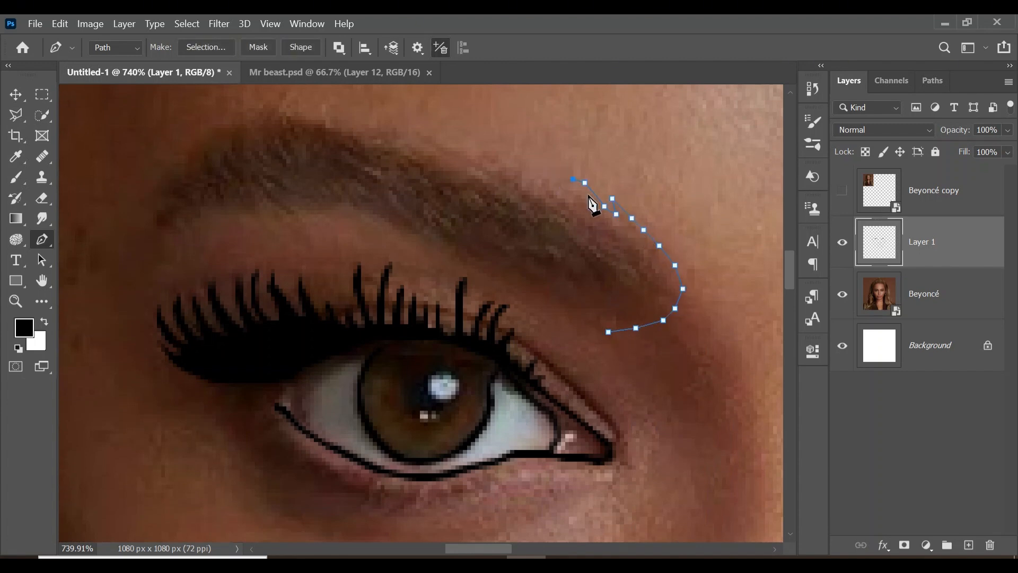
pyautogui.click(514, 163)
pyautogui.click(494, 156)
pyautogui.click(479, 151)
pyautogui.click(474, 155)
pyautogui.click(459, 151)
pyautogui.click(435, 135)
pyautogui.click(407, 123)
pyautogui.click(415, 140)
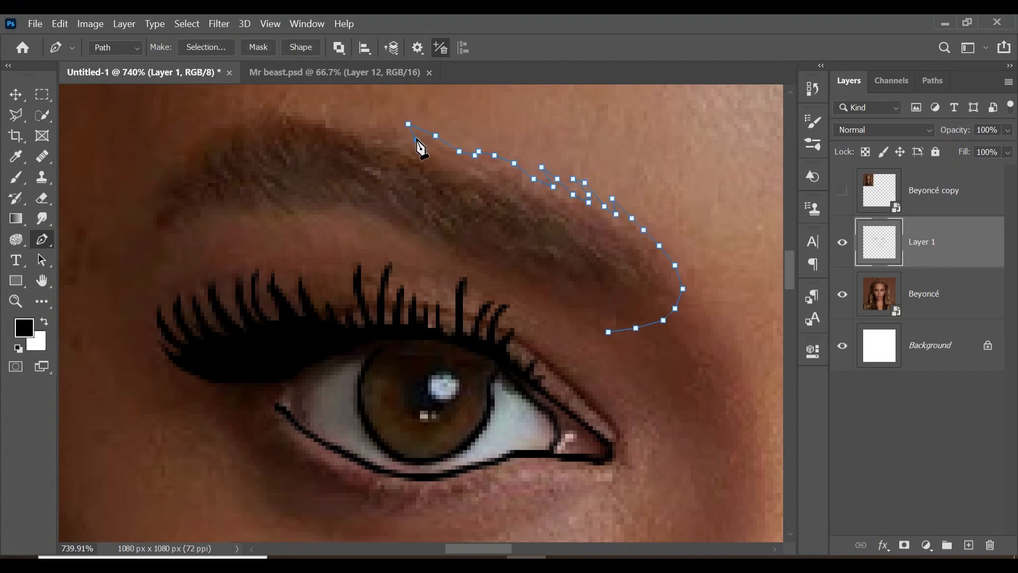
pyautogui.click(298, 115)
pyautogui.click(279, 108)
pyautogui.click(224, 128)
pyautogui.click(201, 143)
pyautogui.click(152, 182)
pyautogui.click(149, 194)
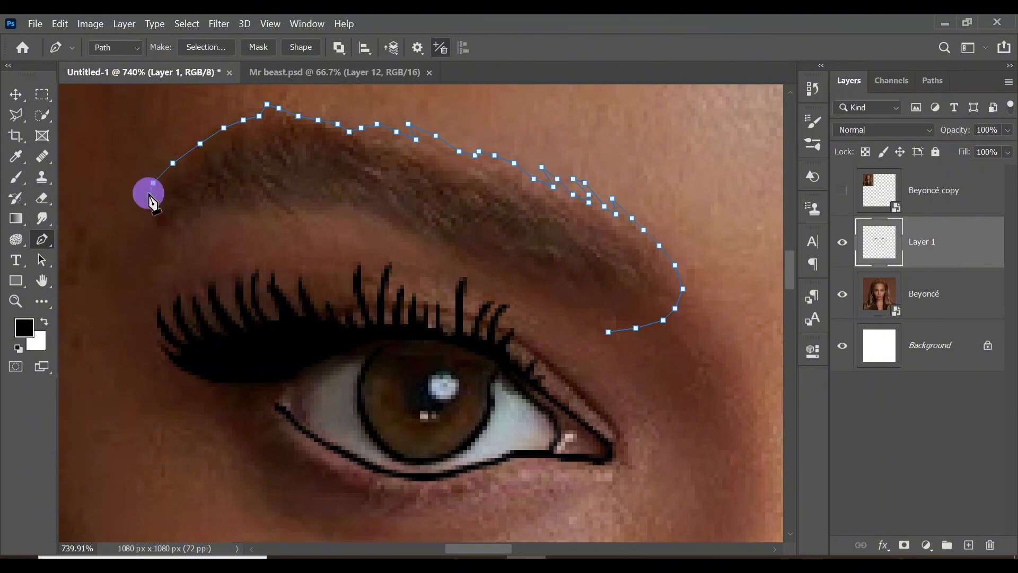
# - Outline the lower edge of the left-hand eyebrow back to the inner end and close the path
pyautogui.click(157, 237)
pyautogui.click(173, 233)
pyautogui.click(193, 226)
pyautogui.click(205, 218)
pyautogui.click(228, 210)
pyautogui.click(247, 209)
pyautogui.click(271, 211)
pyautogui.click(341, 206)
pyautogui.click(388, 222)
pyautogui.click(419, 238)
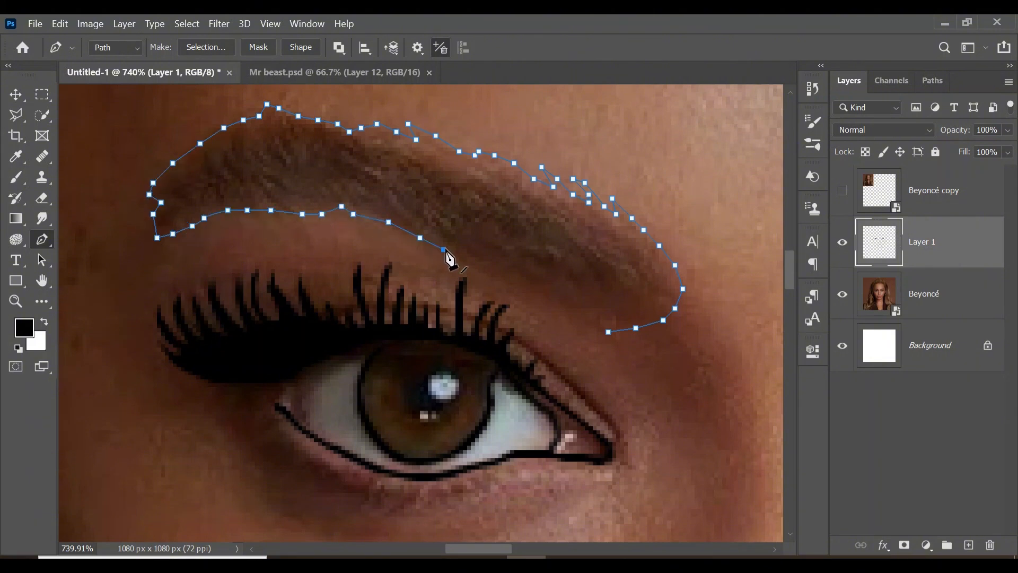
pyautogui.click(483, 269)
pyautogui.click(561, 304)
pyautogui.click(608, 331)
# - Fill the left-hand eyebrow with black and delete its path
pyautogui.rightClick(609, 335)
pyautogui.click(648, 293)
pyautogui.press('Return')
pyautogui.rightClick(563, 194)
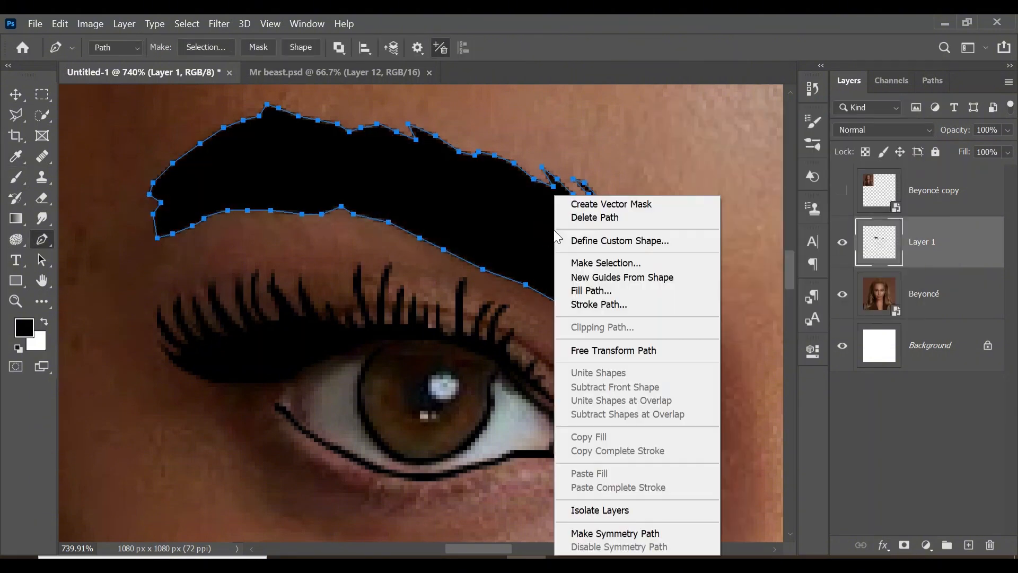
pyautogui.click(612, 216)
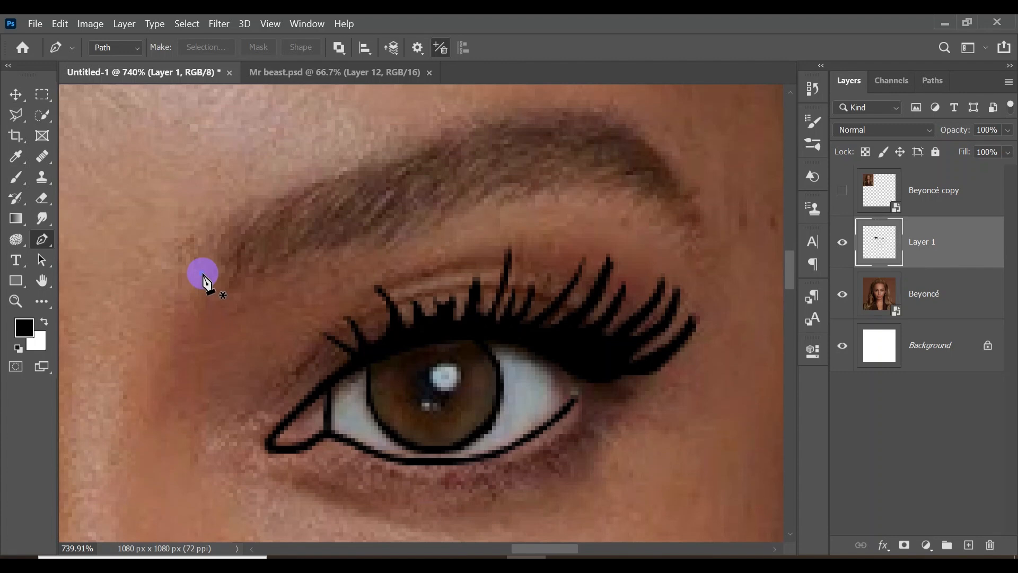
# - Outline the upper edge of the right-hand eyebrow from its inner end towards the outer tip
pyautogui.click(202, 273)
pyautogui.click(209, 253)
pyautogui.click(217, 230)
pyautogui.click(245, 202)
pyautogui.click(257, 194)
pyautogui.click(277, 194)
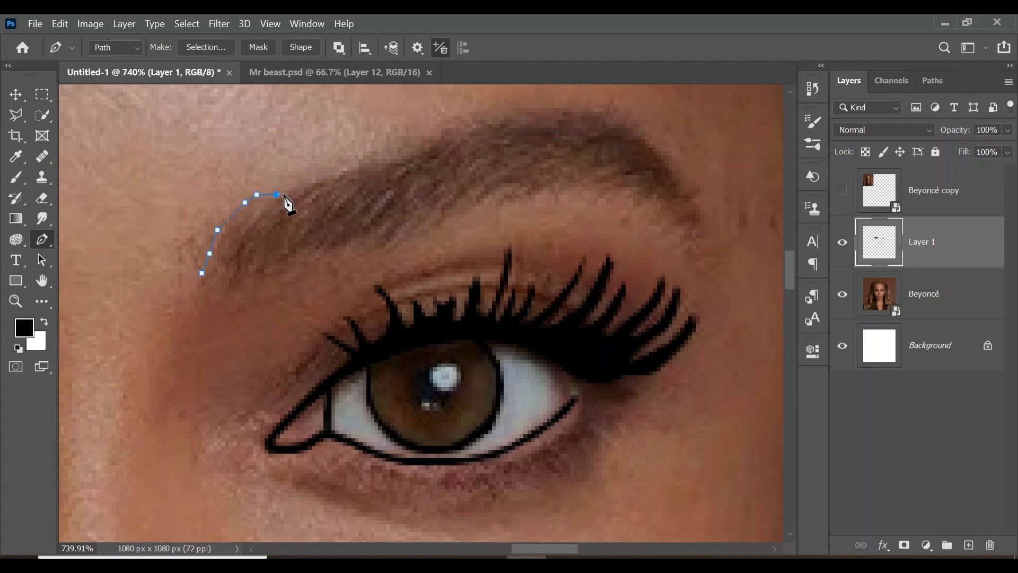
pyautogui.click(355, 155)
pyautogui.click(383, 159)
pyautogui.click(414, 135)
pyautogui.click(434, 123)
pyautogui.click(461, 112)
pyautogui.click(511, 104)
pyautogui.click(543, 104)
pyautogui.click(578, 104)
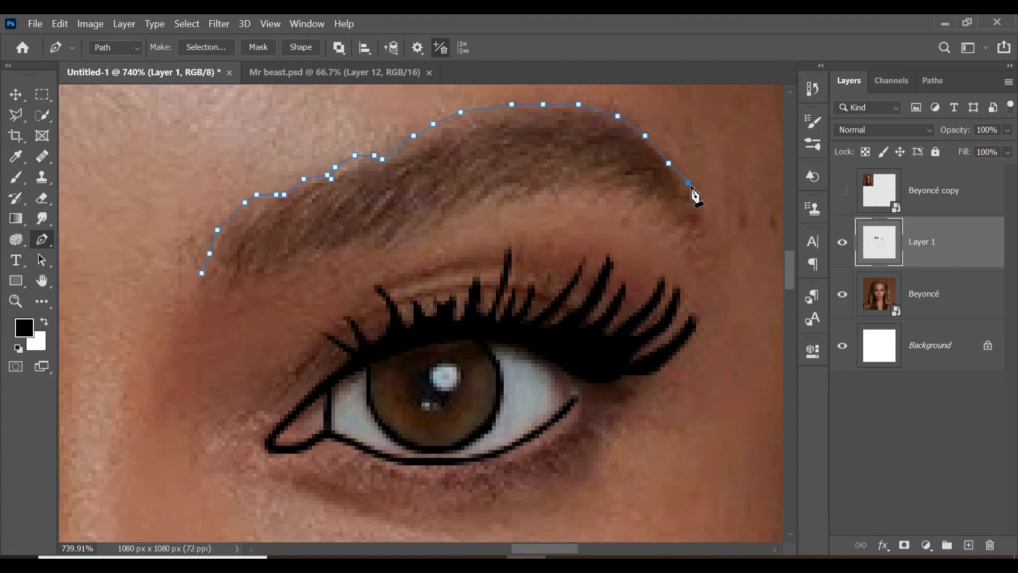
# - Outline the lower edge of the right-hand eyebrow back to the inner end and close the path
pyautogui.click(543, 194)
pyautogui.click(511, 198)
pyautogui.click(492, 205)
pyautogui.click(452, 217)
pyautogui.click(208, 292)
pyautogui.click(201, 272)
# - Fill the right-hand eyebrow with black and delete its path
pyautogui.rightClick(421, 195)
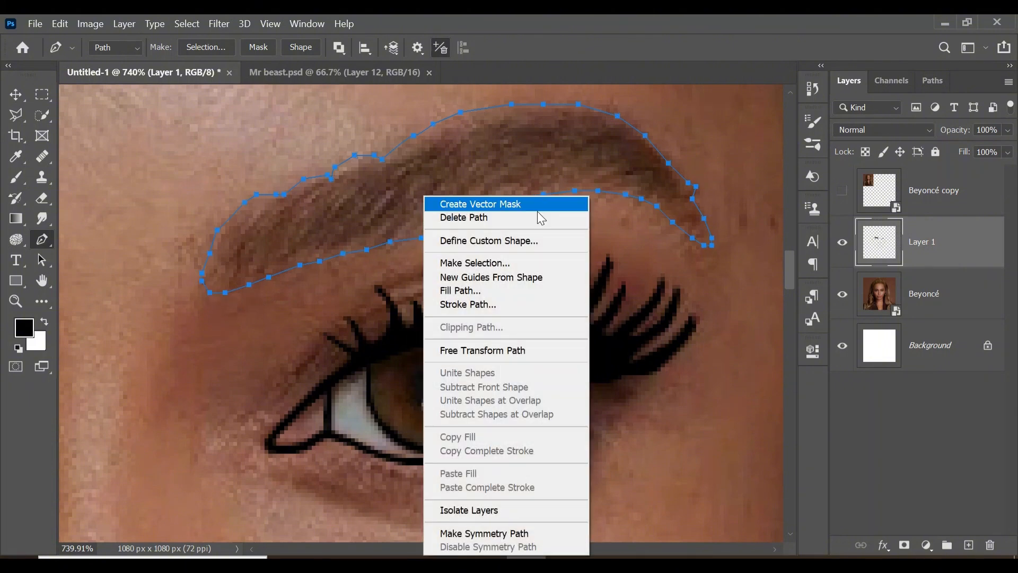
pyautogui.click(457, 291)
pyautogui.press('Return')
pyautogui.rightClick(524, 162)
pyautogui.click(556, 183)
# - Paint a round black pupil in the centre of each iris with a hard round brush at size 10
pyautogui.press('z')
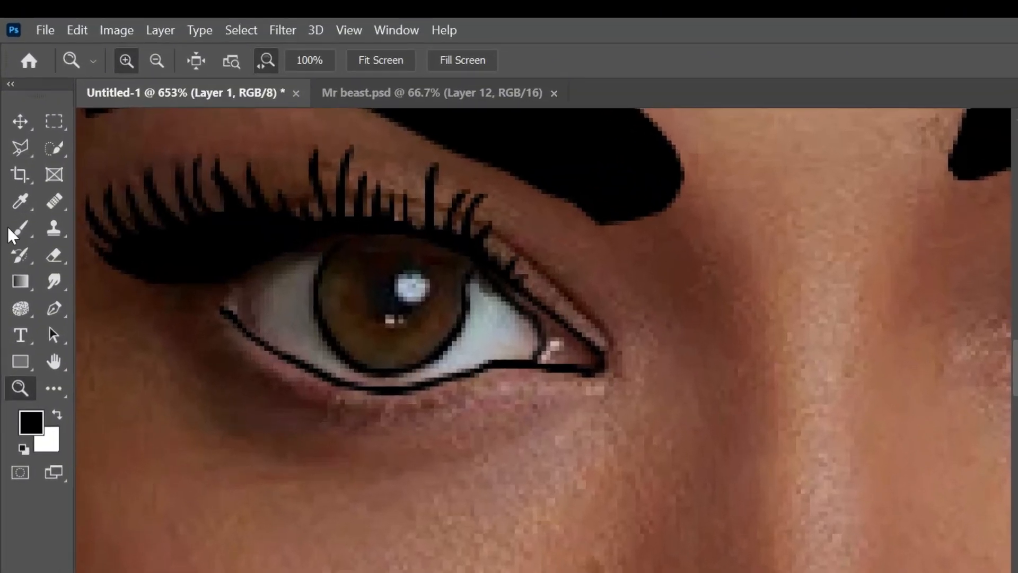
pyautogui.click(17, 179)
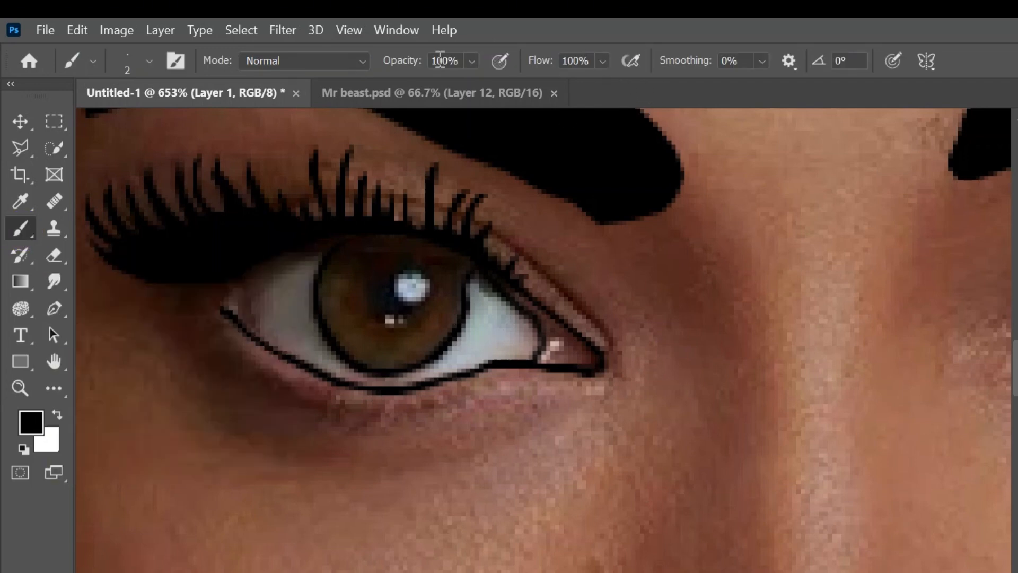
pyautogui.click(145, 65)
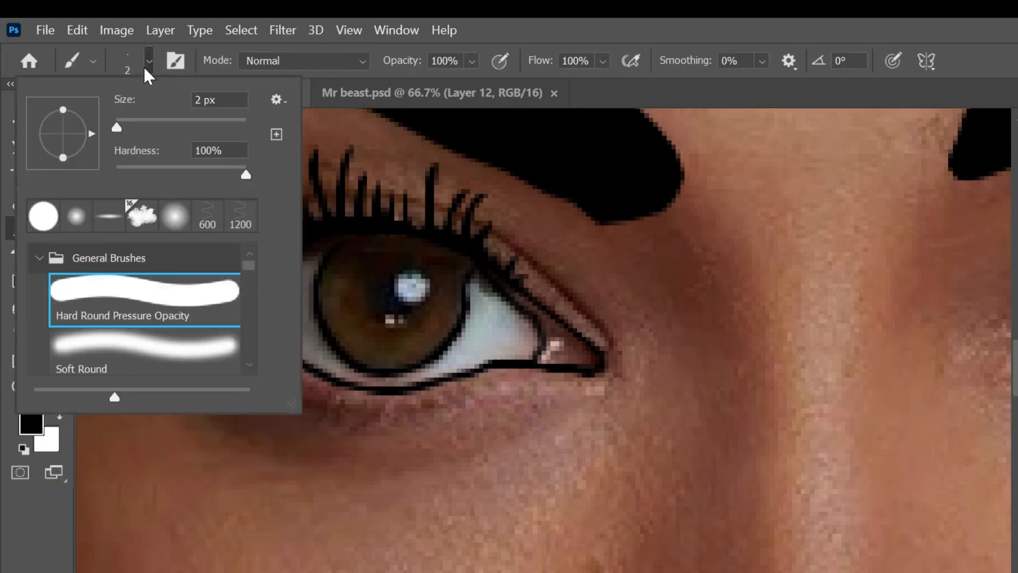
pyautogui.click(156, 43)
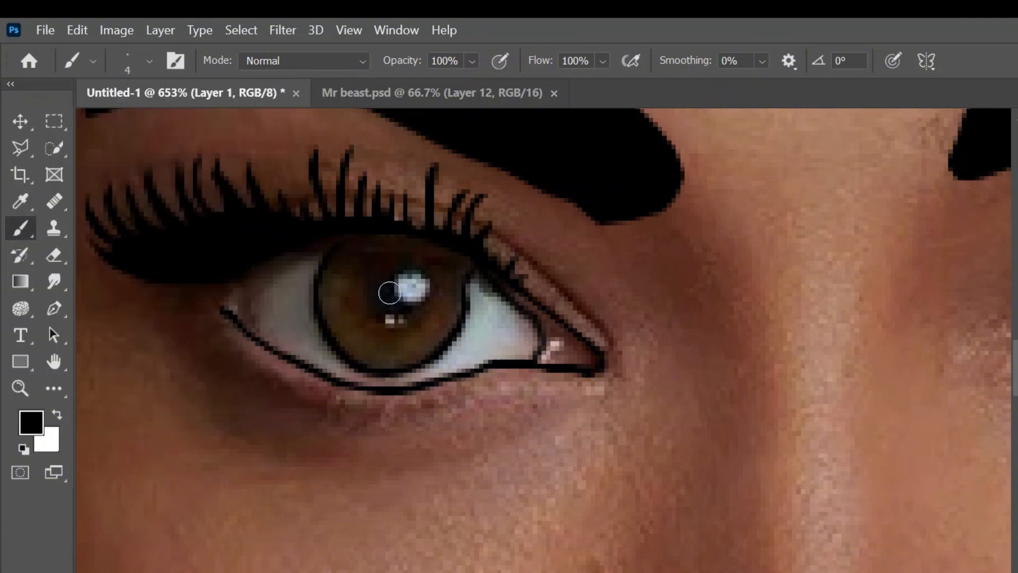
pyautogui.press(']')
pyautogui.click(399, 293)
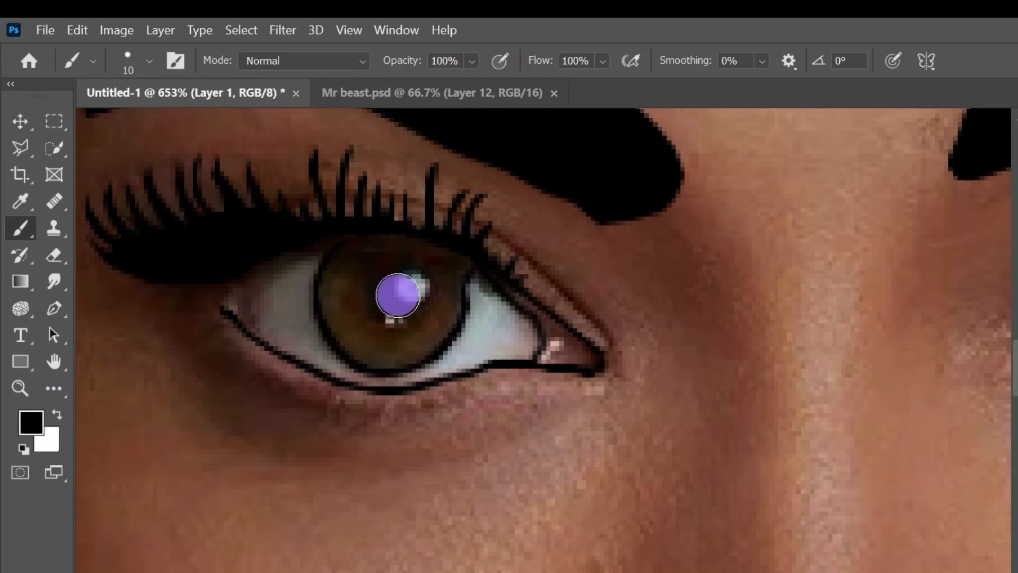
pyautogui.hscroll(-3, 651, 326)
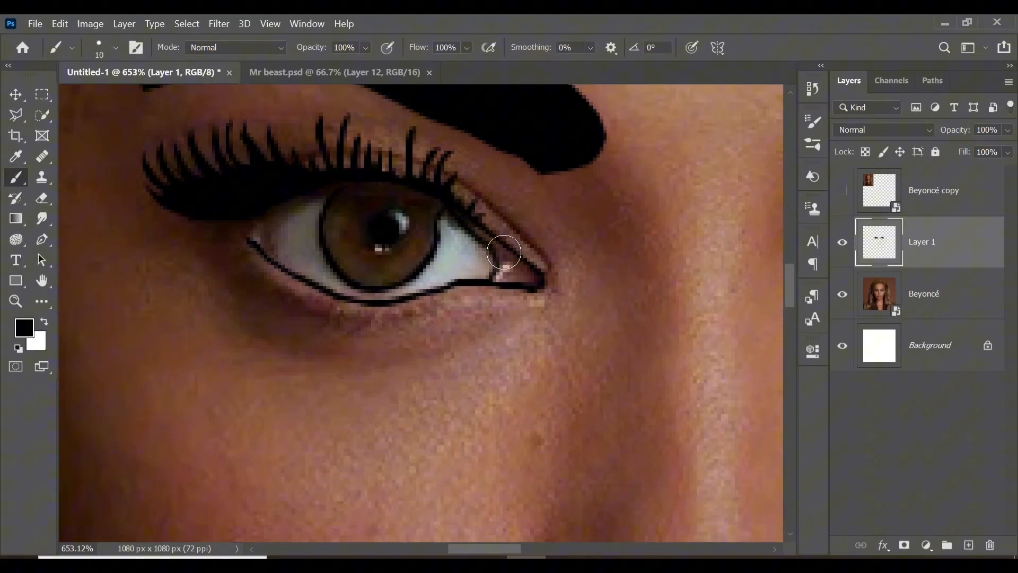
pyautogui.hscroll(6, 504, 253)
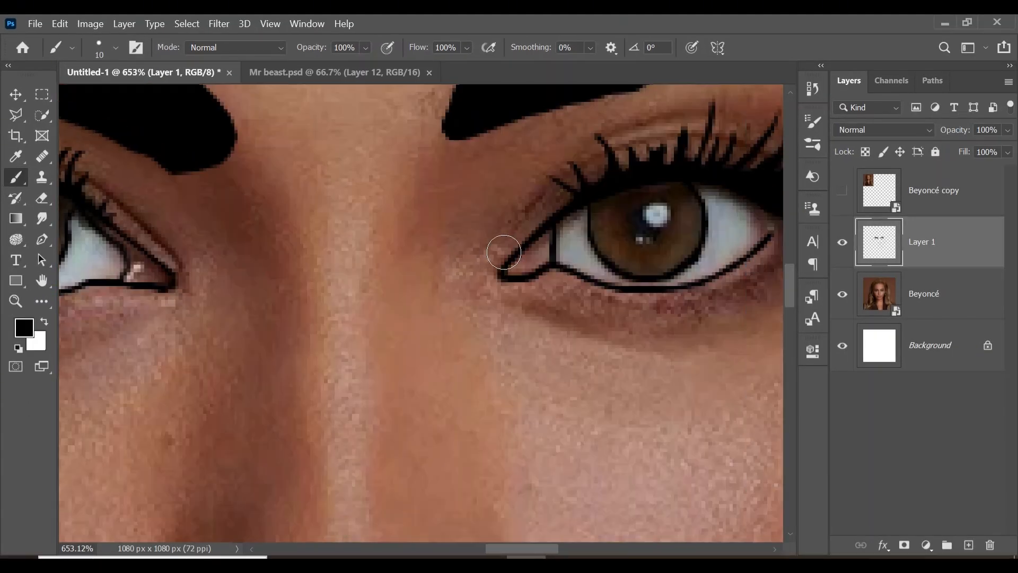
# - Hide the Beyoncé photo layer to check the whole line drawing on the white background
pyautogui.press('z')
pyautogui.moveTo(436, 228); pyautogui.dragTo(340, 239)
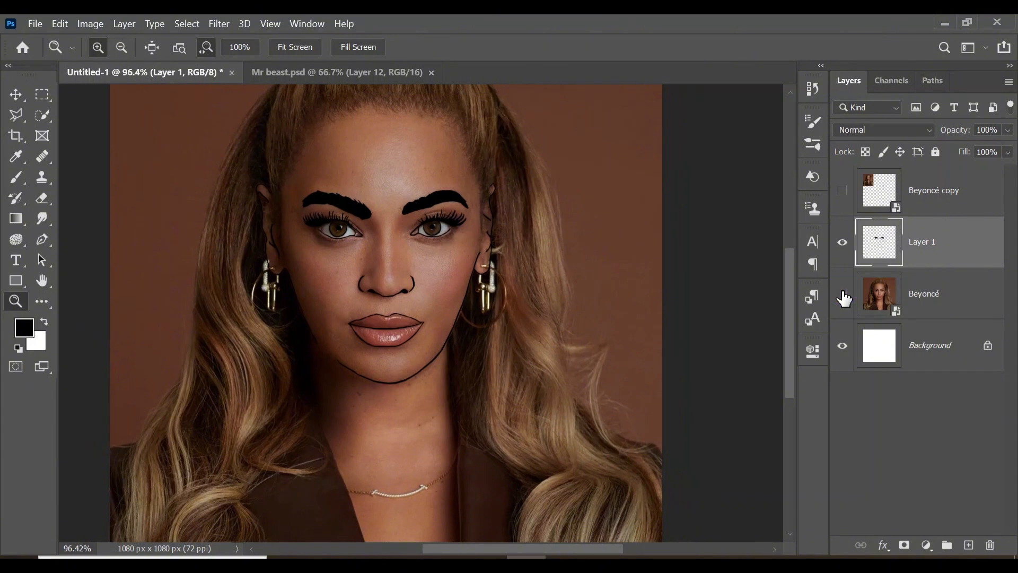
pyautogui.click(842, 295)
pyautogui.moveTo(607, 275); pyautogui.dragTo(568, 257)
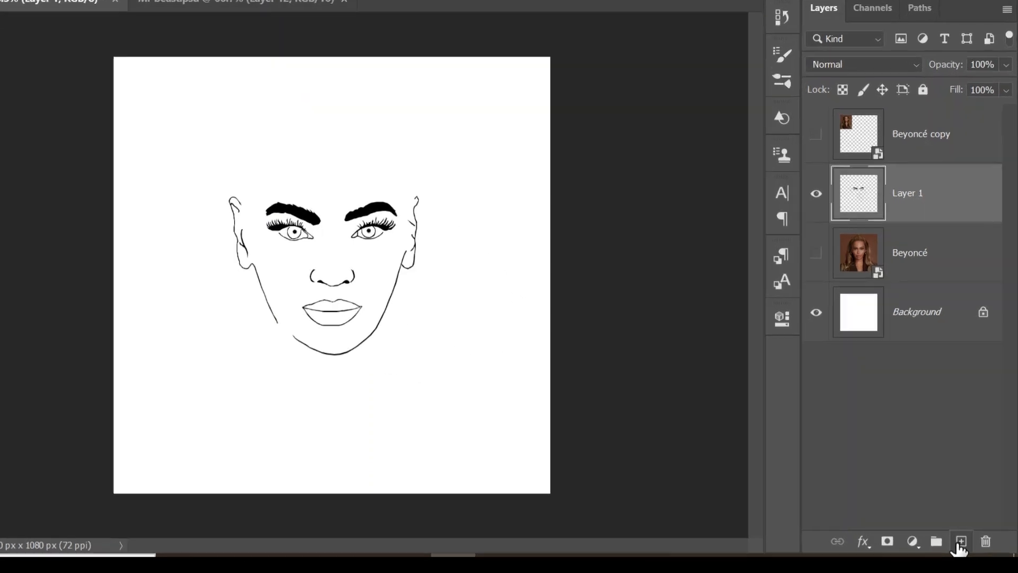
# - Add a new layer named Hair above the line art and rename Layer 1 as Lines
pyautogui.click(968, 545)
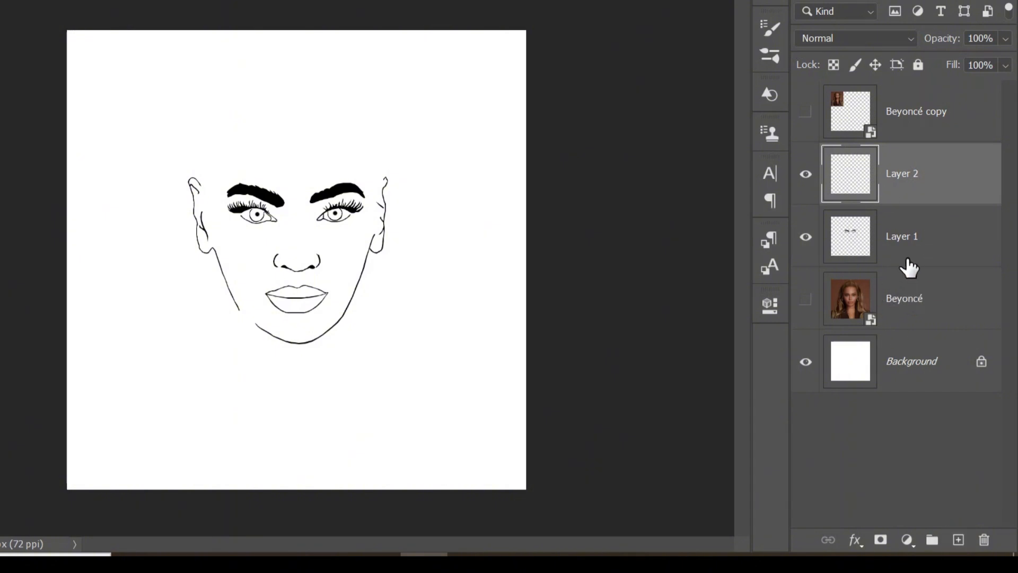
pyautogui.doubleClick(909, 235)
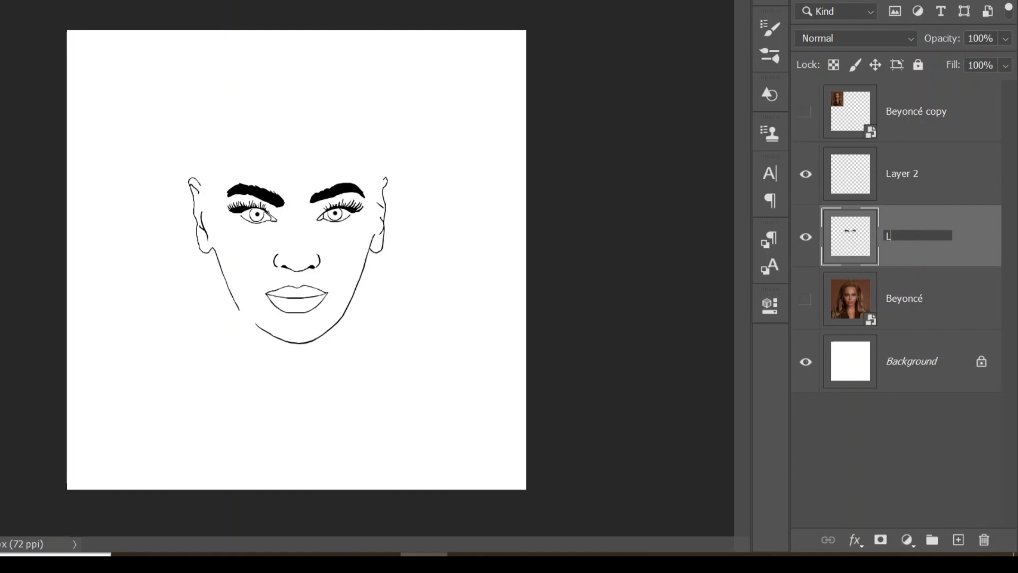
pyautogui.press('Return')
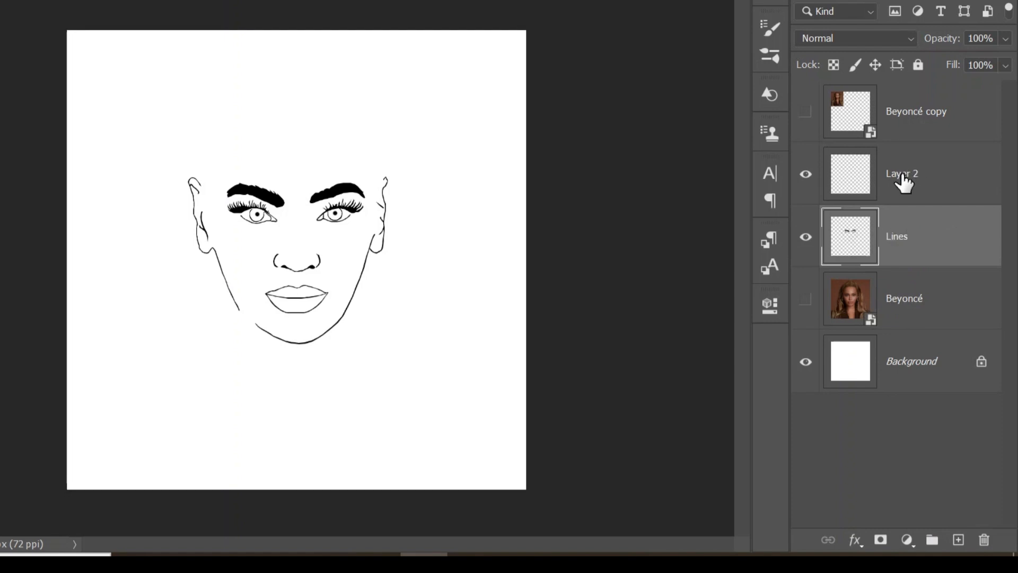
pyautogui.doubleClick(902, 176)
pyautogui.write('Hair')
pyautogui.press('Return')
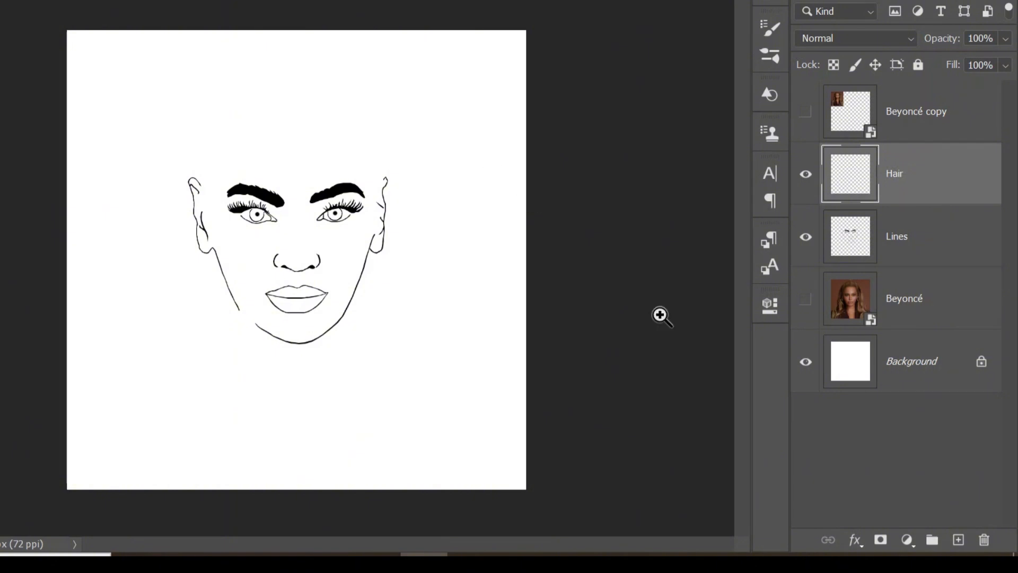
# - Show the Beyoncé photo layer again and bring the hair above the forehead into close view for tracing
pyautogui.click(807, 300)
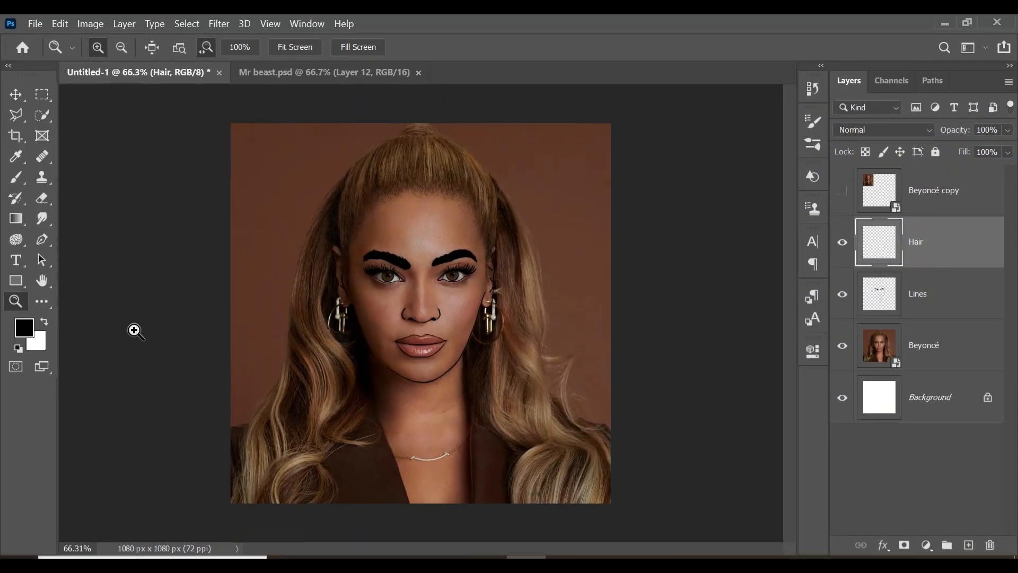
pyautogui.moveTo(33, 246); pyautogui.dragTo(97, 237)
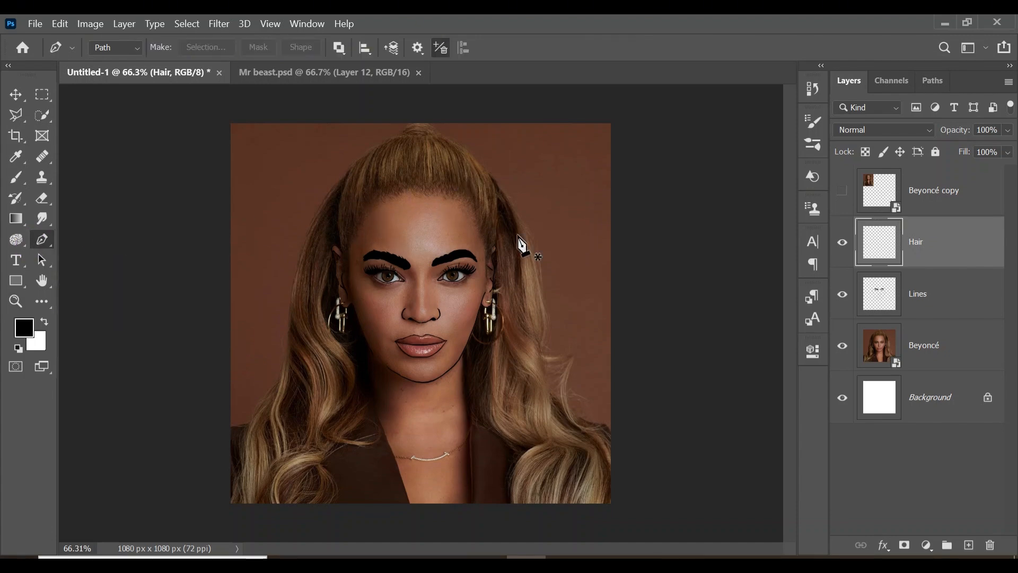
pyautogui.press('z')
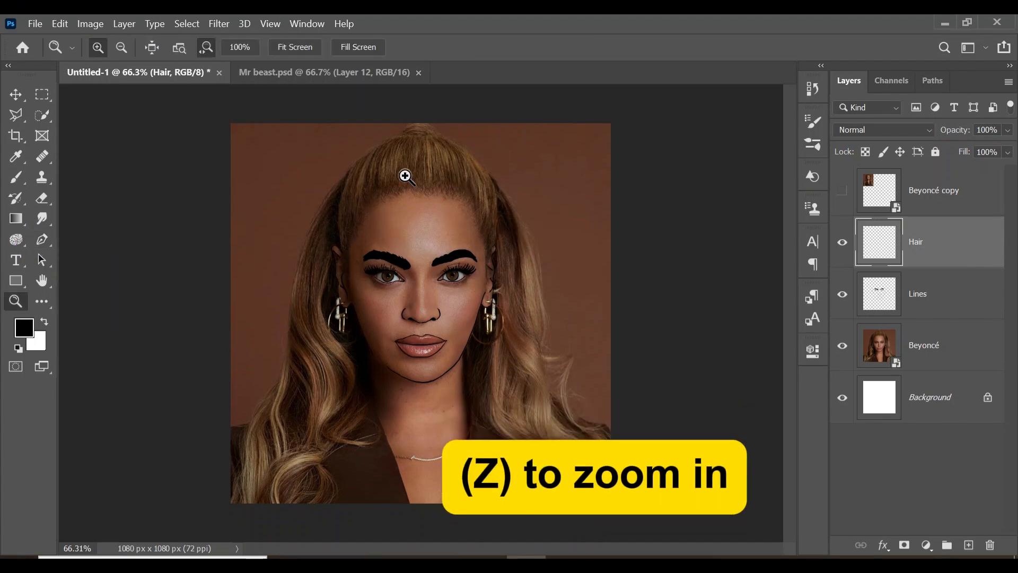
pyautogui.moveTo(403, 173); pyautogui.dragTo(466, 182)
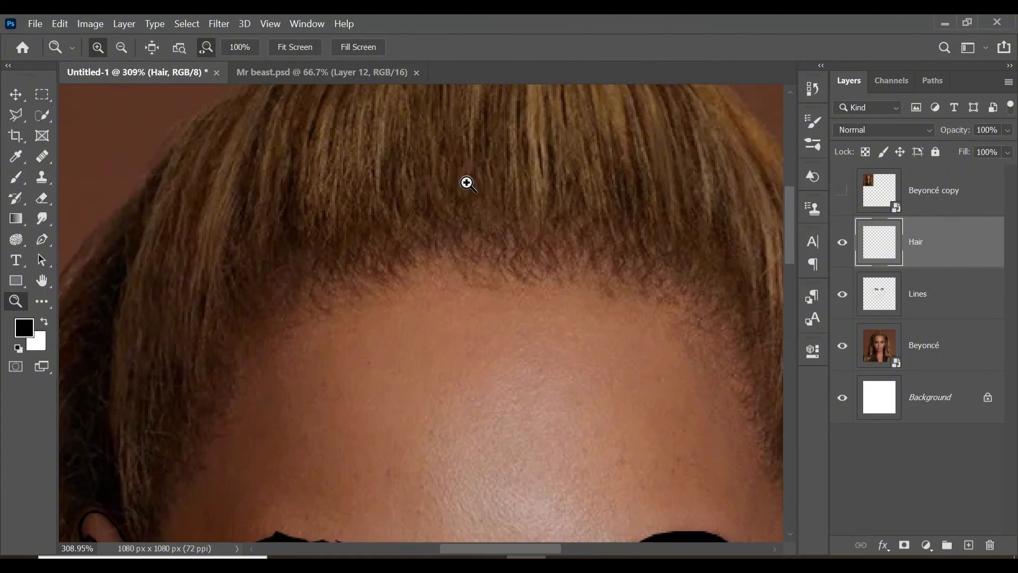
# - Start a Pen path on the Hair layer along the forehead hairline, from mid-forehead down to the left temple
pyautogui.press('p')
pyautogui.click(415, 267)
pyautogui.click(400, 285)
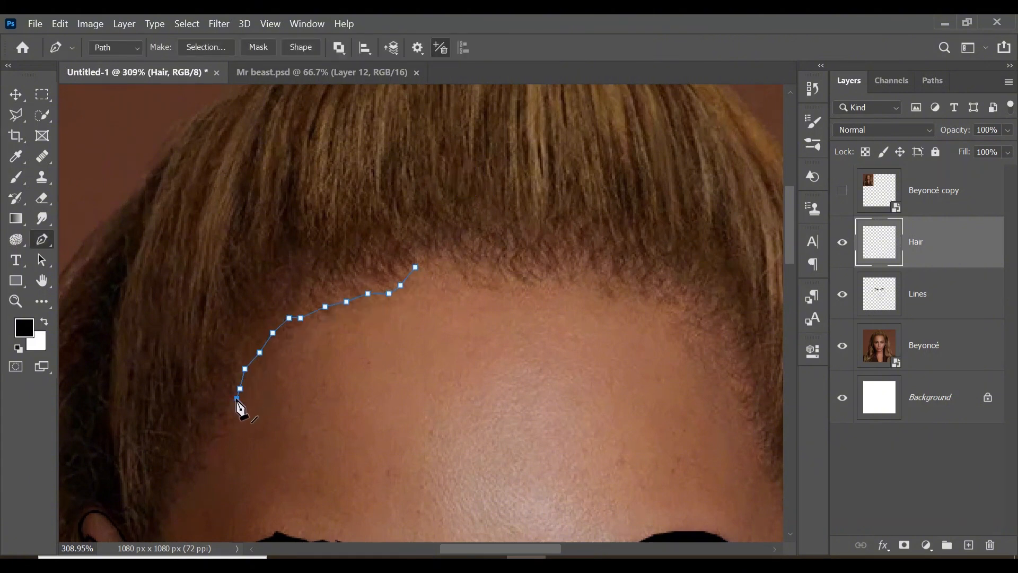
pyautogui.click(229, 414)
pyautogui.click(220, 433)
pyautogui.scroll(-5, 220, 434)
pyautogui.click(318, 209)
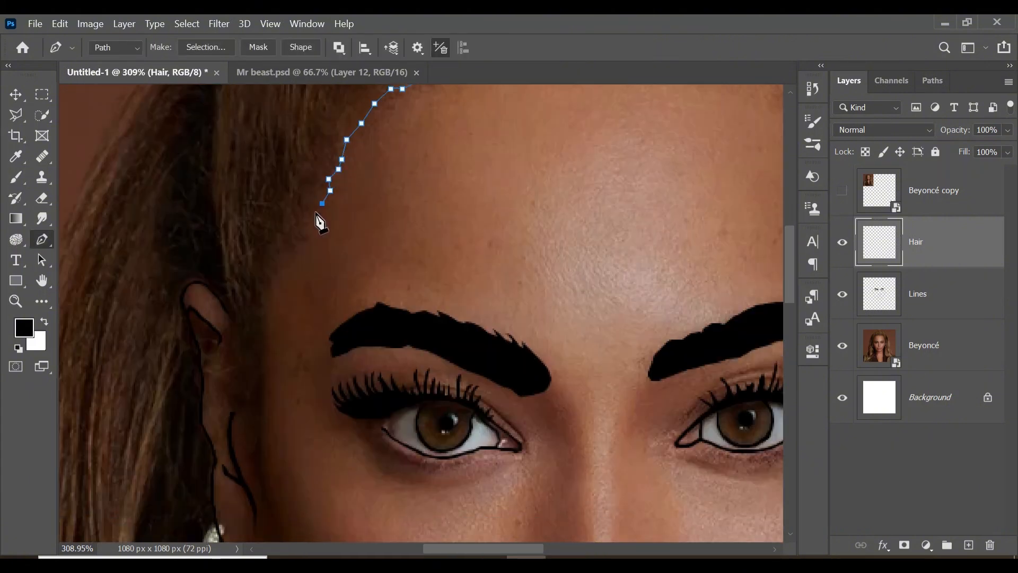
pyautogui.click(309, 228)
pyautogui.click(308, 243)
pyautogui.click(302, 249)
pyautogui.click(288, 264)
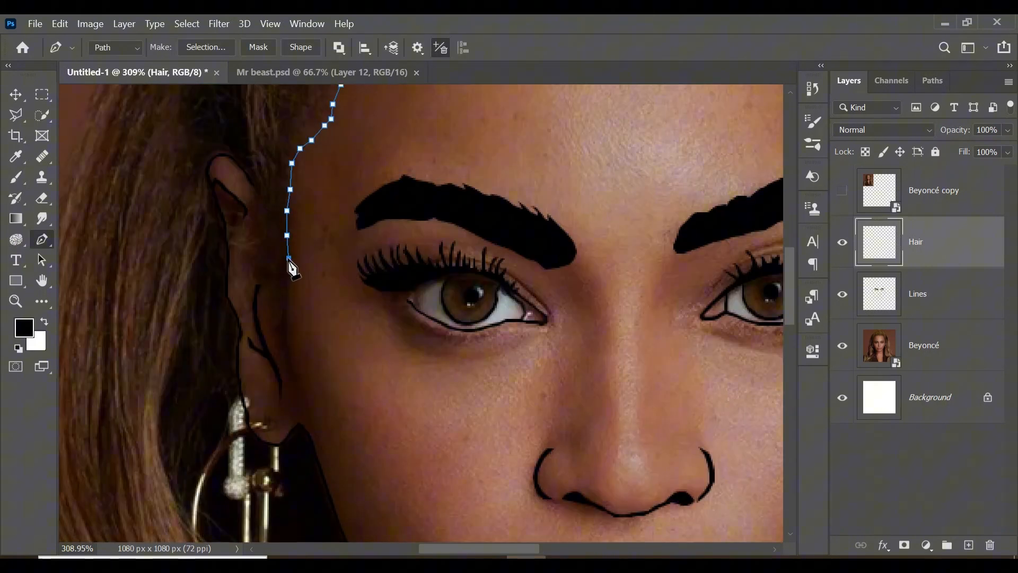
# - Continue the hair path down the left sideburn to its tip and back up along its ragged edge beside the ear
pyautogui.click(285, 275)
pyautogui.click(287, 306)
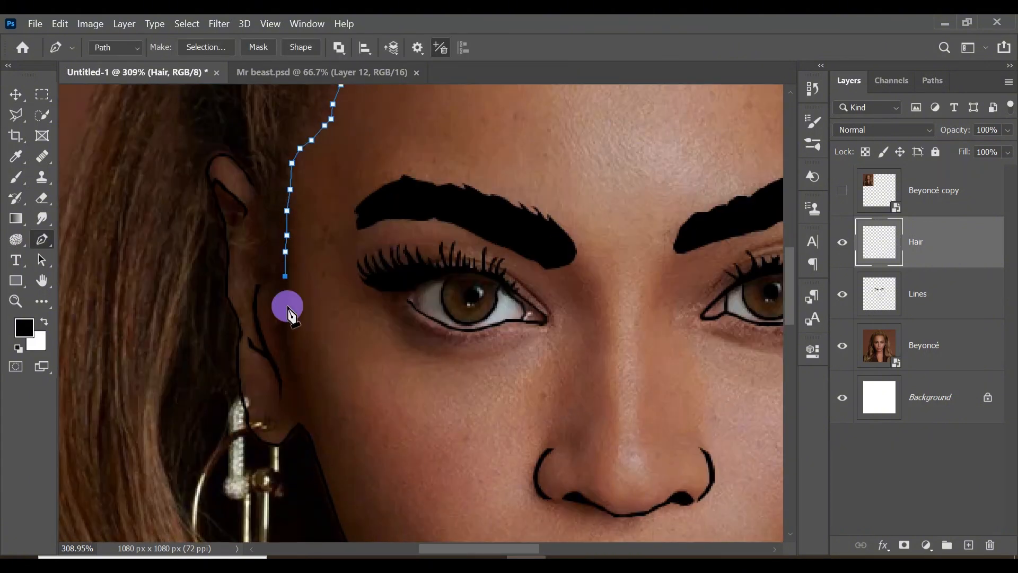
pyautogui.click(290, 335)
pyautogui.click(293, 353)
pyautogui.click(272, 294)
pyautogui.click(267, 279)
pyautogui.click(263, 268)
pyautogui.click(248, 273)
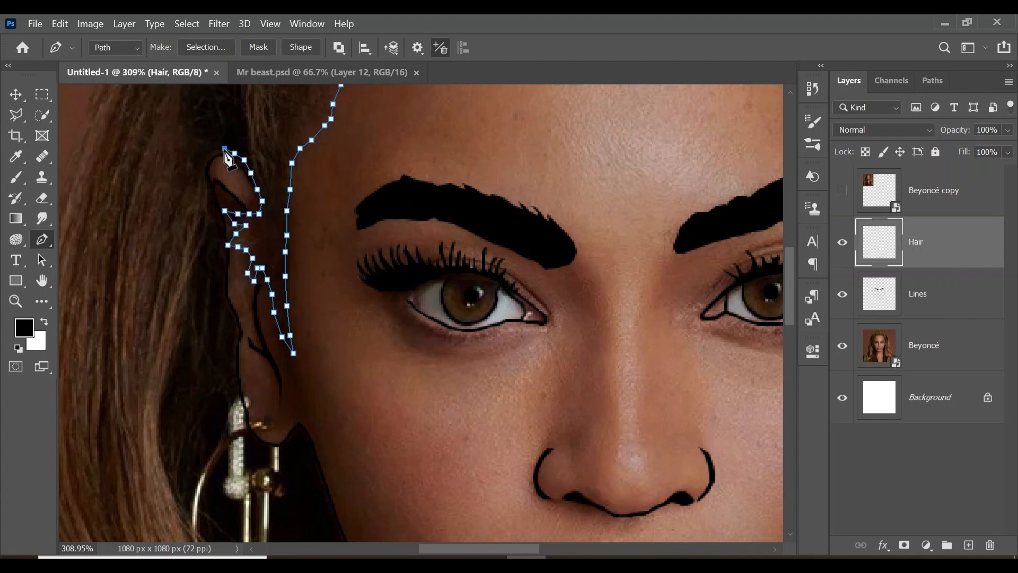
# - Hide the Beyoncé photo layer, carry the path down the left ear's outer line to the lobe, and show the photo again
pyautogui.click(211, 183)
pyautogui.click(842, 346)
pyautogui.click(225, 237)
pyautogui.click(228, 265)
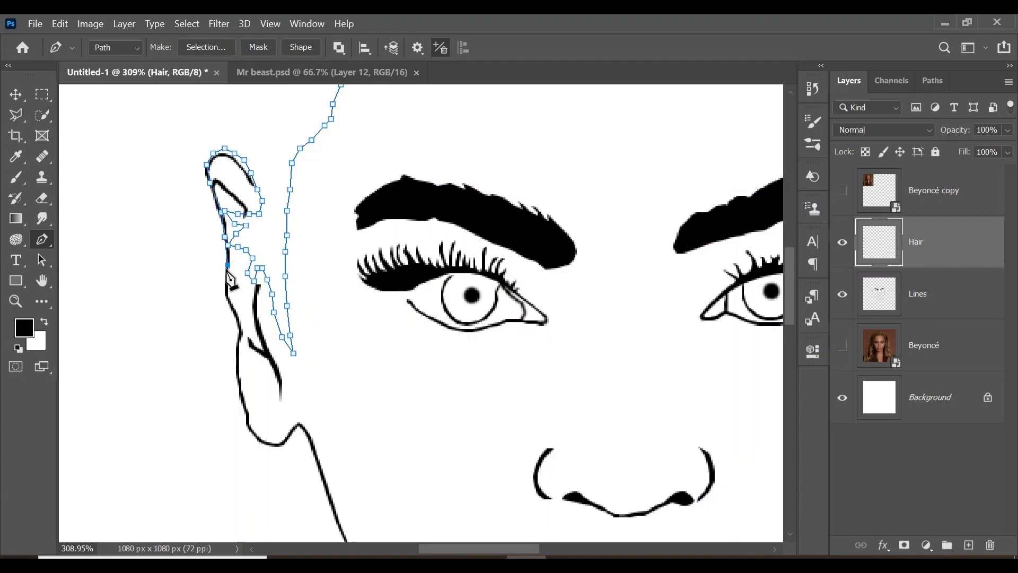
pyautogui.click(266, 443)
pyautogui.click(842, 345)
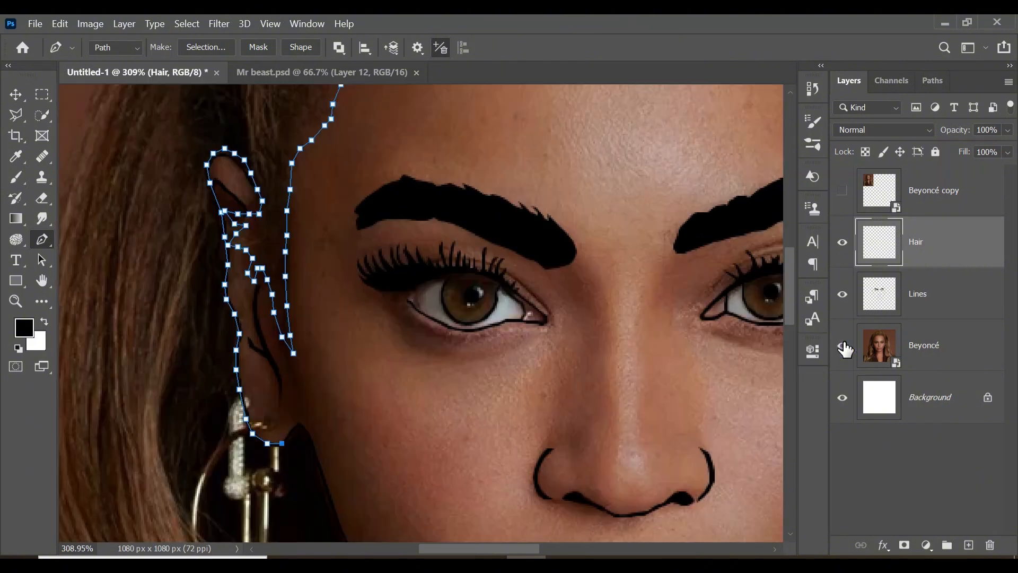
# - Undo the last path points at the left earlobe and route the hair path around the outside of the hoop earring
pyautogui.moveTo(297, 440); pyautogui.dragTo(246, 326)
pyautogui.hotkey('ctrl', 'z')
pyautogui.hotkey('ctrl', 'z')
pyautogui.hotkey('ctrl', 'z')
pyautogui.click(178, 291)
pyautogui.click(163, 323)
pyautogui.click(147, 354)
pyautogui.click(141, 376)
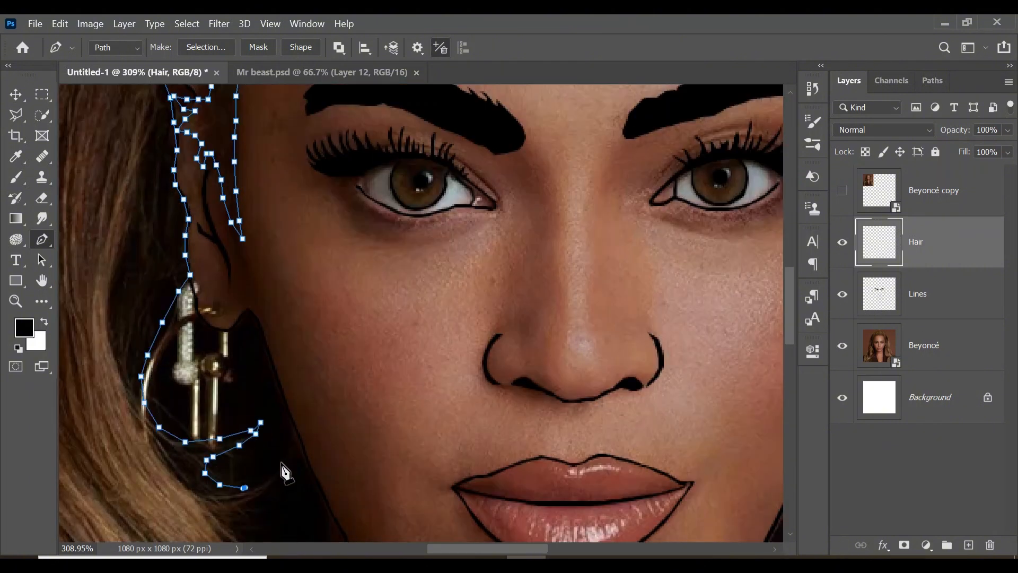
# - Extend the hair path from below the left earring down the inner hair edge beside the neck
pyautogui.scroll(-5, 332, 466)
pyautogui.click(246, 223)
pyautogui.click(259, 242)
pyautogui.click(268, 269)
pyautogui.click(275, 313)
pyautogui.click(275, 344)
pyautogui.click(273, 367)
pyautogui.scroll(-2, 274, 369)
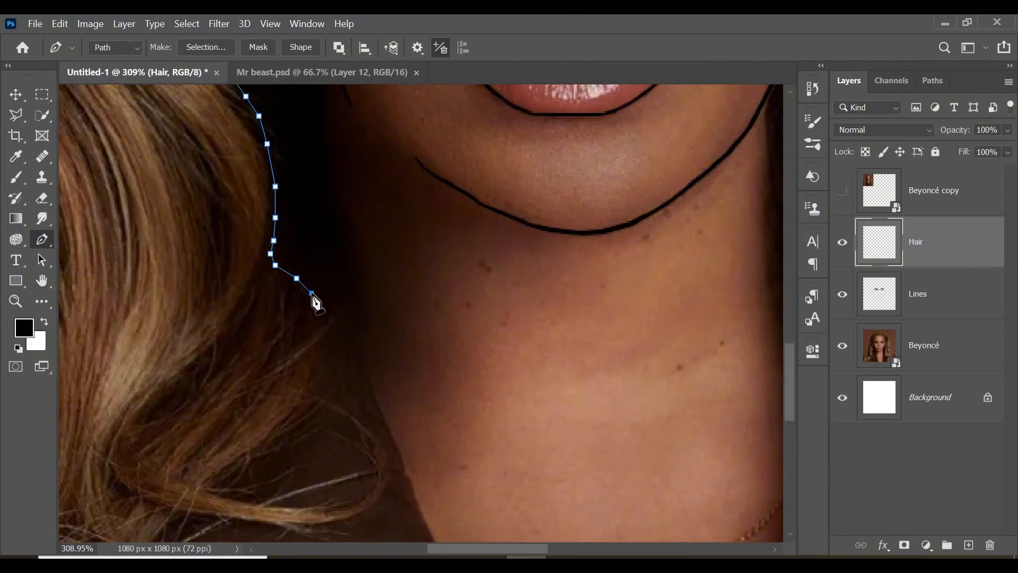
# - Trace the hair tip beside the neck and the inside of the loose curl lying over the left collar
pyautogui.moveTo(316, 385); pyautogui.dragTo(392, 283)
pyautogui.click(394, 296)
pyautogui.click(376, 315)
pyautogui.click(338, 350)
pyautogui.click(300, 378)
pyautogui.click(290, 392)
pyautogui.click(314, 396)
pyautogui.click(349, 405)
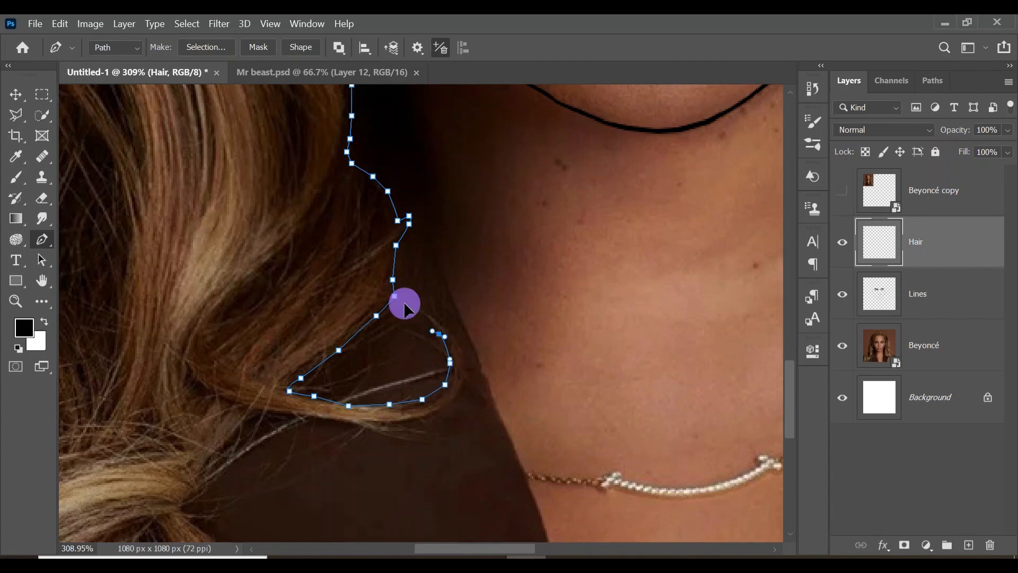
# - Trace the underside of the loose curl and the inner edge of the lower left curls towards the canvas's bottom edge
pyautogui.click(327, 419)
pyautogui.click(278, 417)
pyautogui.click(253, 413)
pyautogui.click(233, 445)
pyautogui.scroll(-3, 230, 447)
pyautogui.moveTo(230, 448); pyautogui.dragTo(418, 271)
pyautogui.click(406, 183)
pyautogui.click(391, 198)
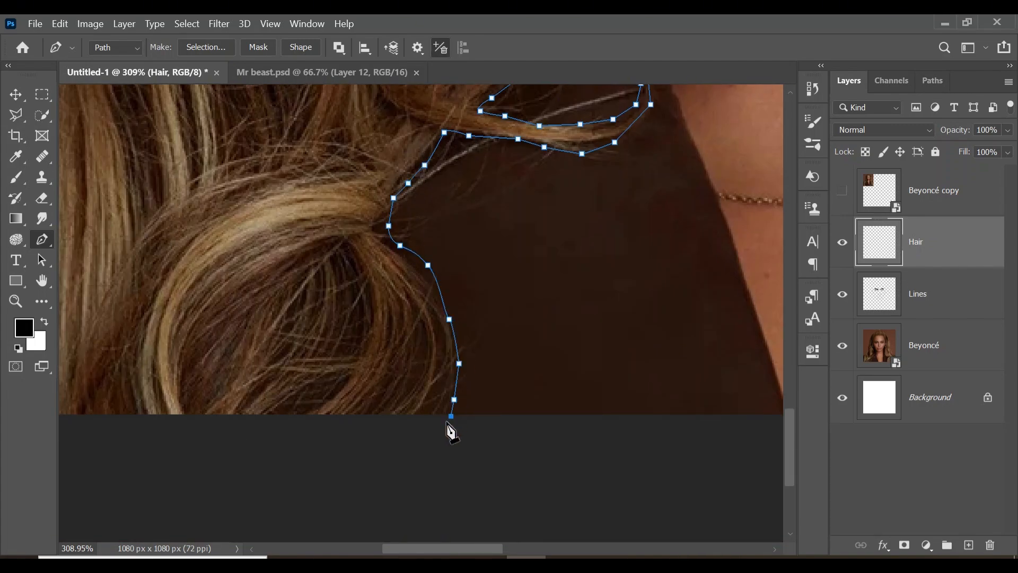
# - Run the hair path along the canvas's bottom edge and start up the outer edge of the left hair
pyautogui.click(286, 421)
pyautogui.click(228, 421)
pyautogui.click(199, 420)
pyautogui.scroll(3, 200, 425)
pyautogui.scroll(-3, 200, 425)
pyautogui.click(234, 348)
pyautogui.click(244, 288)
pyautogui.click(256, 259)
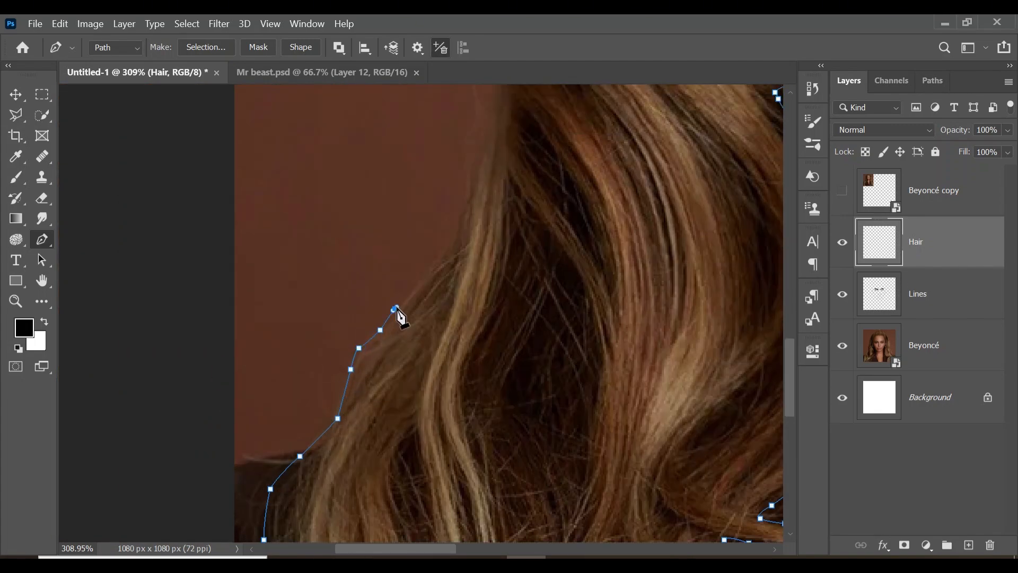
# - Continue the path up the outer left hair edge from the shoulder waves to about the earring's height
pyautogui.scroll(3, 469, 223)
pyautogui.click(439, 462)
pyautogui.click(454, 440)
pyautogui.click(470, 384)
pyautogui.click(475, 312)
pyautogui.click(469, 273)
pyautogui.click(481, 230)
pyautogui.click(494, 219)
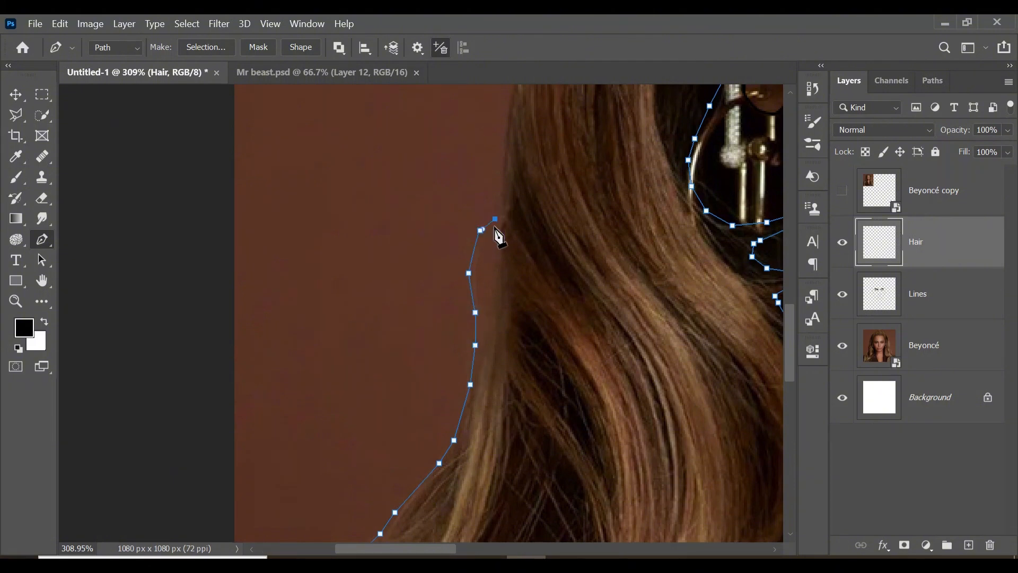
# - Extend the path up the straight outer left hair edge, past the earring to the height of the ear
pyautogui.click(498, 197)
pyautogui.click(508, 133)
pyautogui.scroll(5, 508, 135)
pyautogui.click(519, 247)
pyautogui.click(531, 176)
pyautogui.click(546, 113)
pyautogui.scroll(6, 545, 114)
pyautogui.click(559, 291)
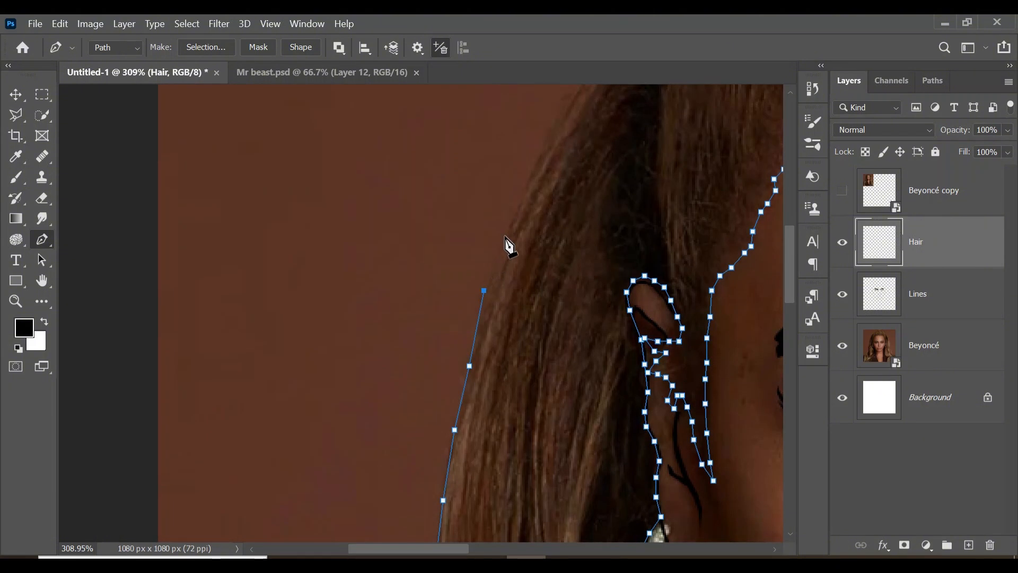
# - Carry the hair path from above the left ear around the upper left curve of the head
pyautogui.scroll(5, 635, 185)
pyautogui.click(445, 256)
pyautogui.click(500, 193)
pyautogui.moveTo(521, 174); pyautogui.dragTo(471, 290)
pyautogui.click(472, 282)
pyautogui.click(500, 236)
pyautogui.click(527, 211)
pyautogui.click(555, 189)
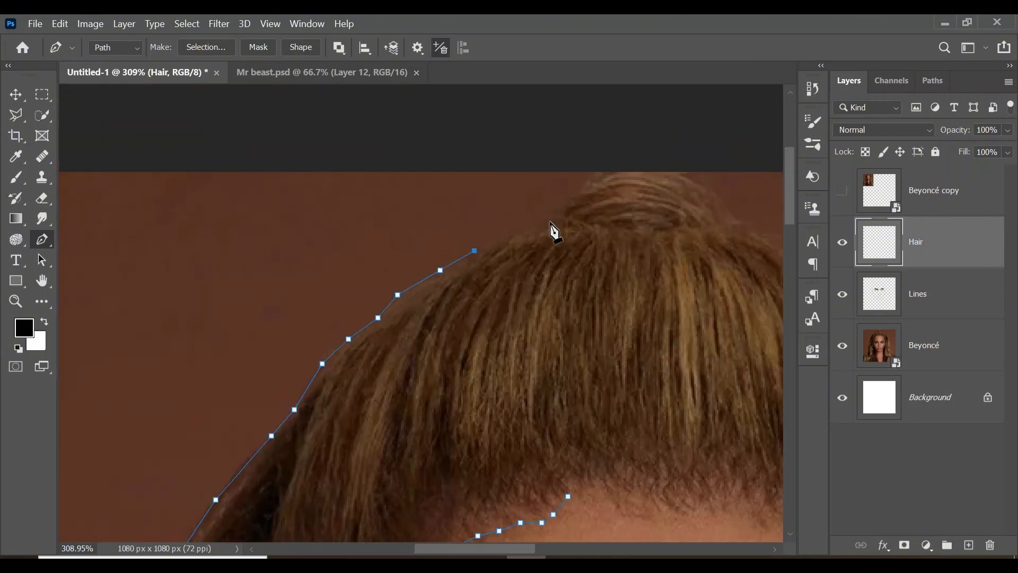
# - Trace the hair path over the crown and around the hair bun on top of the head
pyautogui.click(556, 223)
pyautogui.click(563, 214)
pyautogui.click(570, 191)
pyautogui.click(587, 177)
pyautogui.click(622, 169)
pyautogui.click(684, 170)
pyautogui.click(720, 196)
pyautogui.hscroll(3, 720, 197)
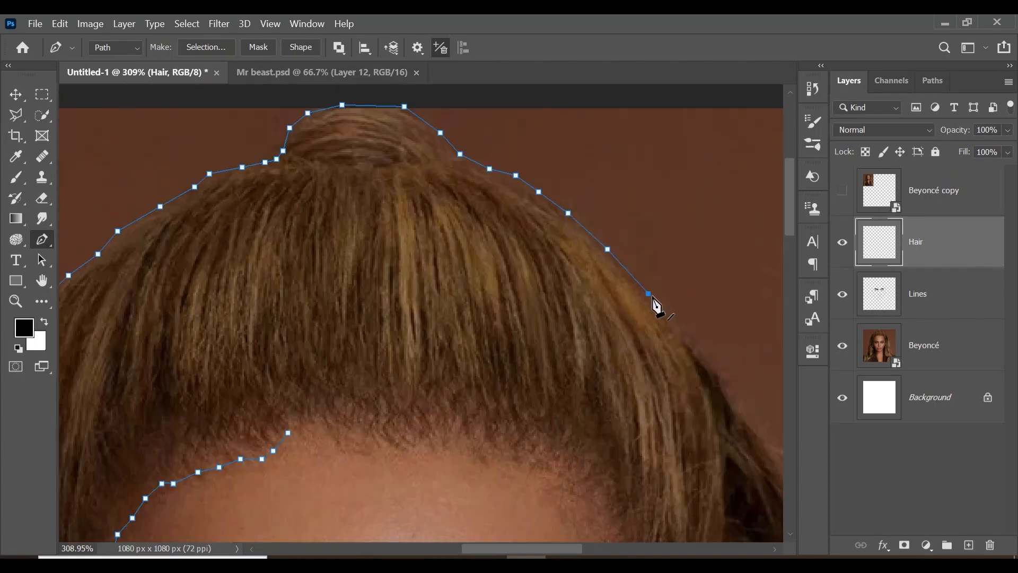
# - Continue the path down the upper right side of the head to the hair edge beside the right eye
pyautogui.click(697, 346)
pyautogui.moveTo(697, 347); pyautogui.dragTo(544, 206)
pyautogui.click(581, 265)
pyautogui.click(616, 298)
pyautogui.click(649, 340)
pyautogui.moveTo(650, 340); pyautogui.dragTo(421, 110)
pyautogui.click(454, 164)
pyautogui.click(489, 222)
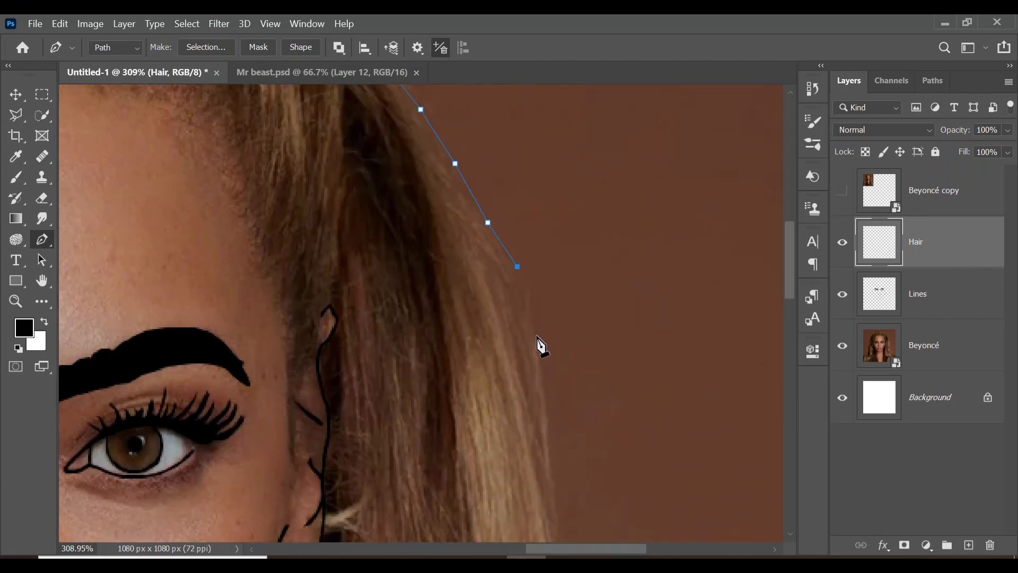
# - Trace the outer right hair edge down past the earring, including the small notch where the strands part
pyautogui.moveTo(571, 366); pyautogui.dragTo(602, 164)
pyautogui.click(586, 166)
pyautogui.click(563, 252)
pyautogui.click(573, 247)
pyautogui.click(593, 218)
pyautogui.click(591, 239)
pyautogui.moveTo(578, 275); pyautogui.dragTo(577, 279)
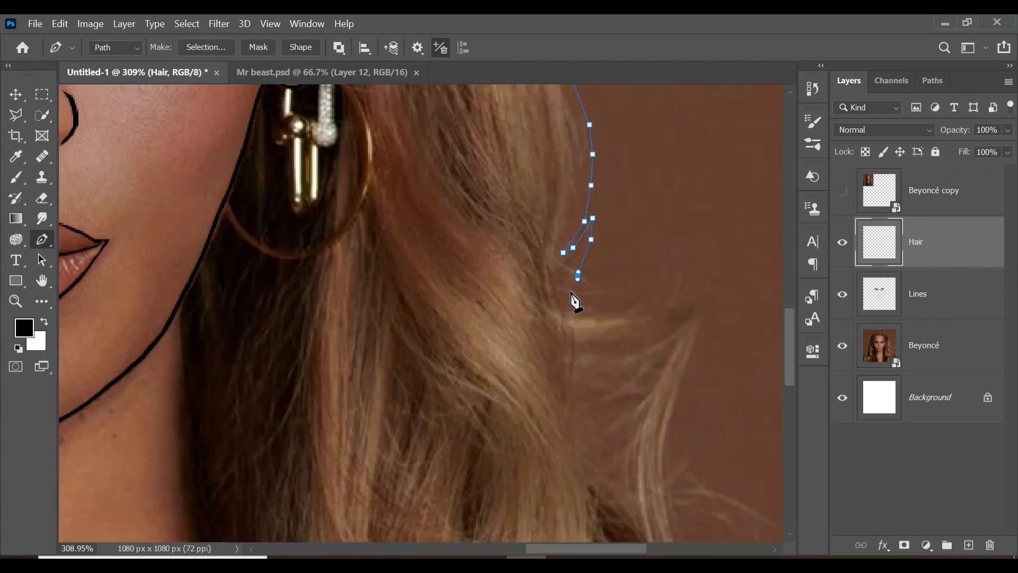
# - Trace the pointed flyaway strands on the right side and turn down along their outer edge
pyautogui.click(677, 230)
pyautogui.click(686, 248)
pyautogui.click(687, 275)
pyautogui.click(677, 300)
pyautogui.click(702, 297)
pyautogui.click(702, 323)
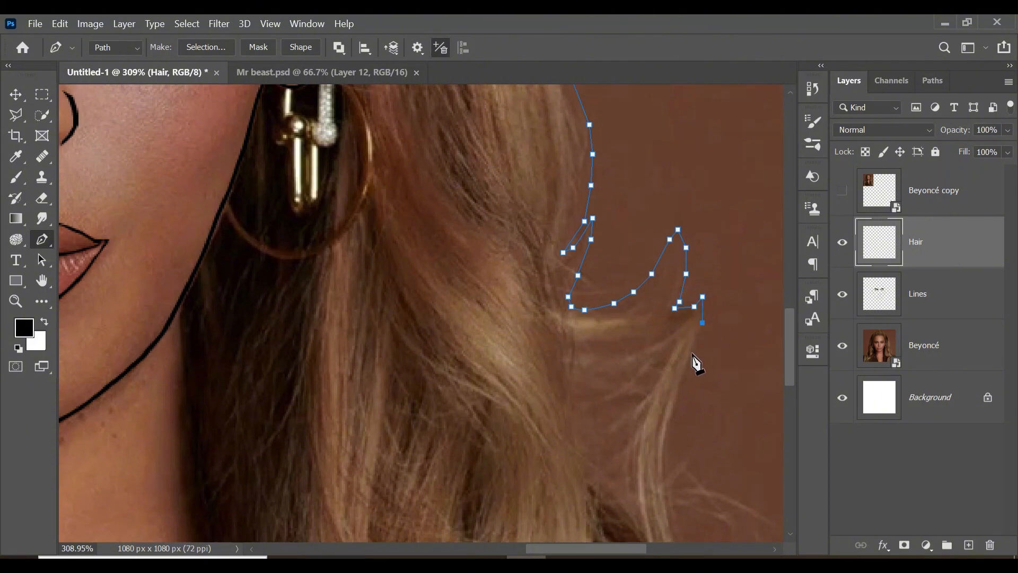
pyautogui.click(692, 354)
pyautogui.click(683, 382)
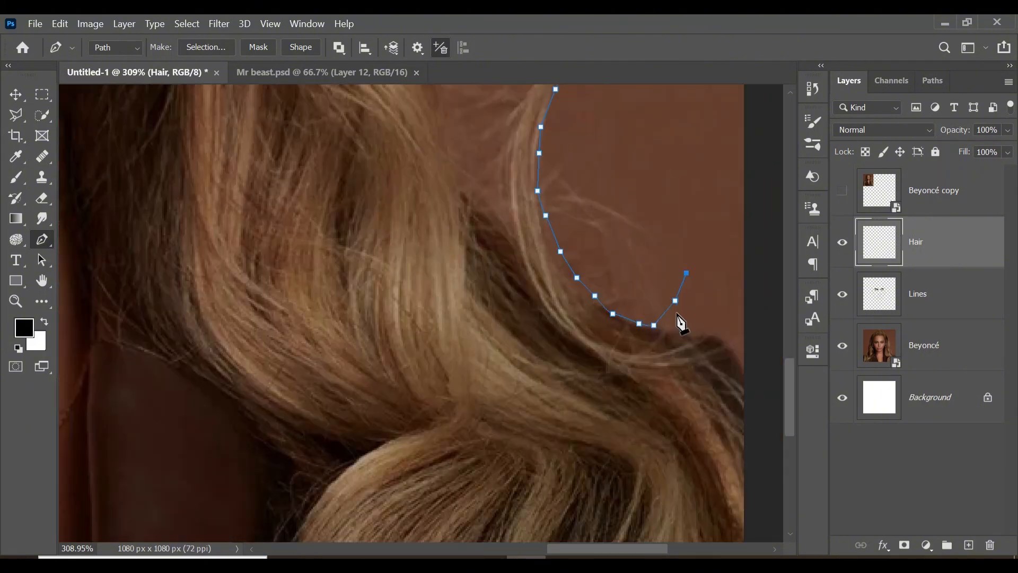
# - Outline the upturned strand and the hair tips over the right shoulder, near the canvas's right edge
pyautogui.click(688, 291)
pyautogui.click(685, 300)
pyautogui.click(676, 315)
pyautogui.click(663, 334)
pyautogui.click(679, 341)
pyautogui.click(706, 331)
pyautogui.click(731, 336)
pyautogui.click(707, 340)
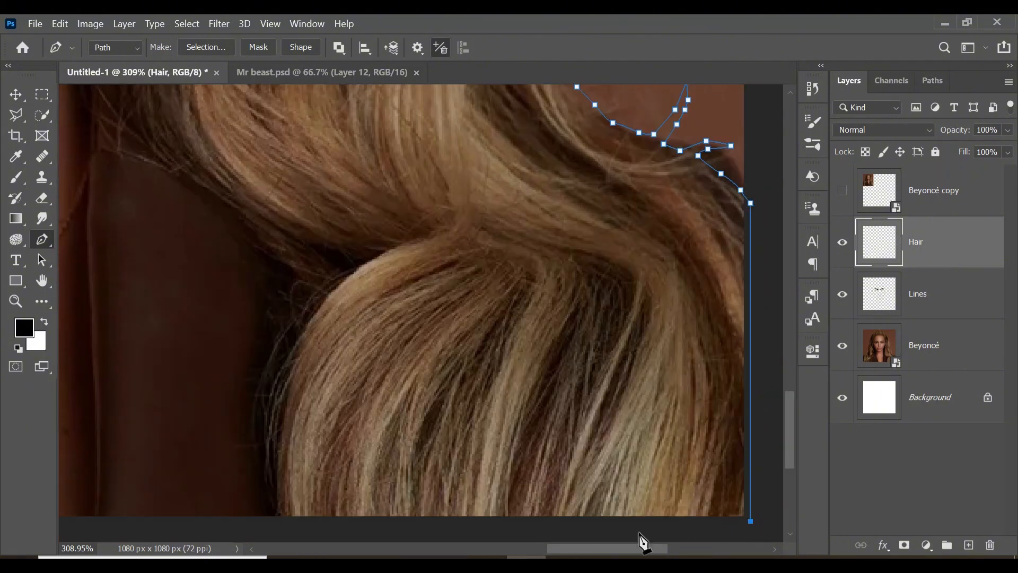
# - Take the path along the canvas's bottom edge and up the inner edge of the lower right curls towards the collar
pyautogui.click(270, 520)
pyautogui.click(268, 491)
pyautogui.click(258, 461)
pyautogui.click(250, 425)
pyautogui.click(257, 404)
pyautogui.click(270, 375)
pyautogui.click(272, 341)
pyautogui.click(295, 277)
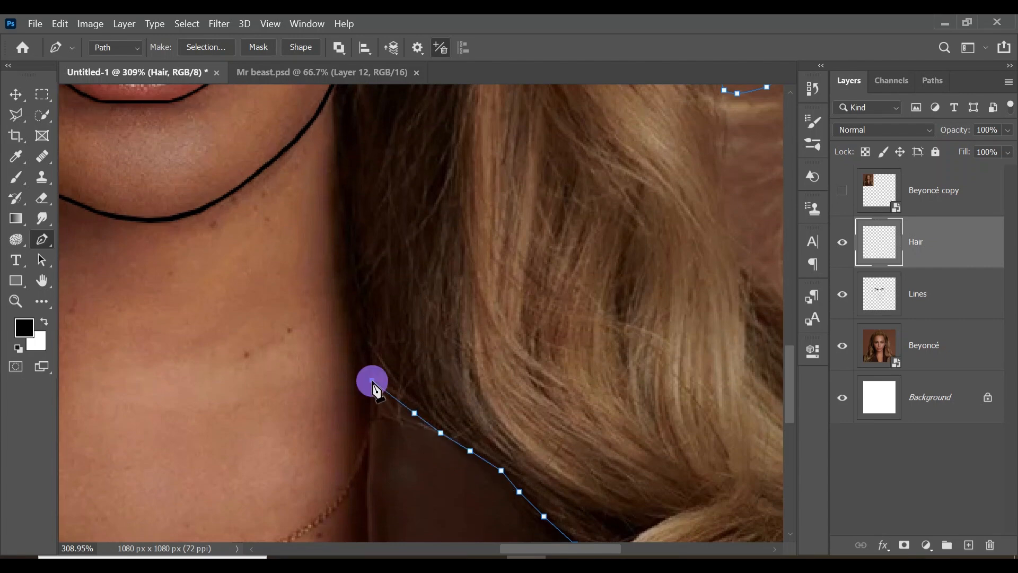
# - Trace the inner right hair edge up beside the neck until it meets the jawline below the earring
pyautogui.click(359, 321)
pyautogui.click(352, 274)
pyautogui.moveTo(352, 221); pyautogui.dragTo(351, 211)
pyautogui.scroll(3, 352, 212)
pyautogui.click(351, 355)
pyautogui.click(372, 220)
pyautogui.scroll(3, 385, 202)
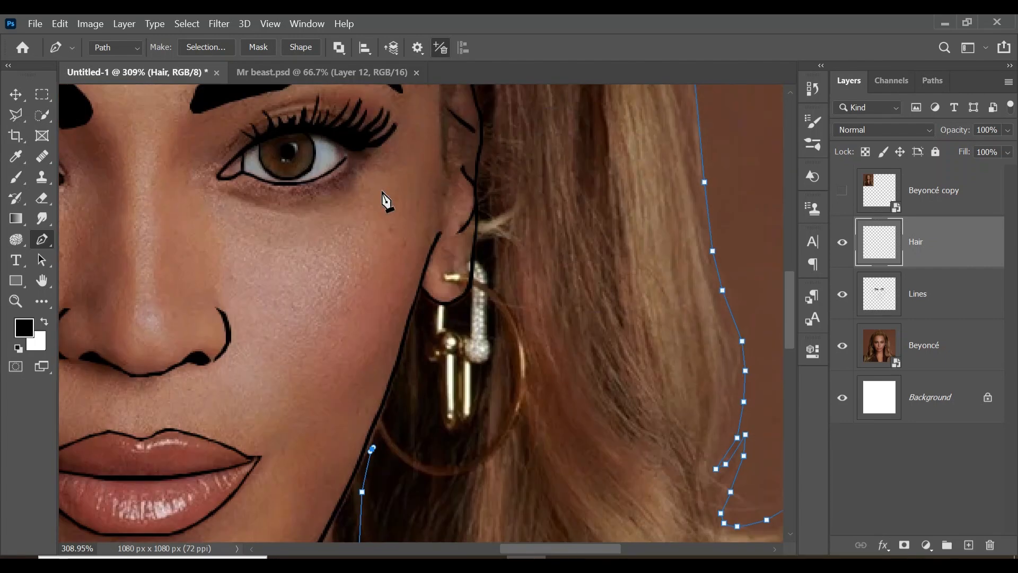
# - Hide the Beyoncé photo layer and follow the right jawline closely with the path up to where it meets the earlobe
pyautogui.click(842, 345)
pyautogui.press('z')
pyautogui.moveTo(440, 341); pyautogui.dragTo(491, 341)
pyautogui.click(42, 239)
pyautogui.click(350, 227)
pyautogui.click(367, 165)
pyautogui.click(378, 132)
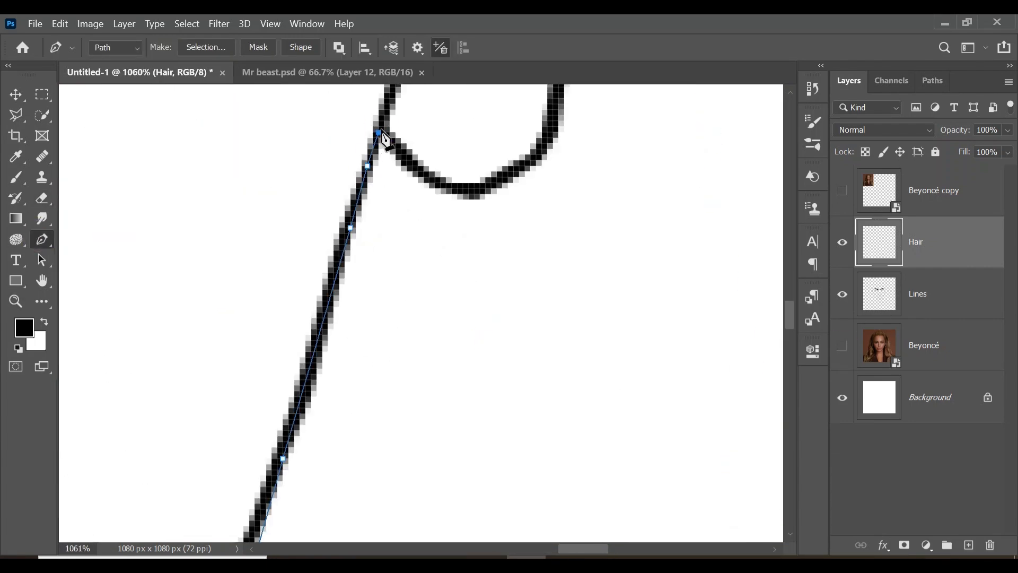
pyautogui.click(395, 143)
pyautogui.hotkey('ctrl', 'z')
# - Trace the hair path around the right earlobe and up the lower outer edge of the ear
pyautogui.click(536, 154)
pyautogui.click(552, 115)
pyautogui.scroll(5, 556, 116)
pyautogui.click(559, 188)
pyautogui.click(570, 116)
pyautogui.click(576, 279)
pyautogui.click(575, 234)
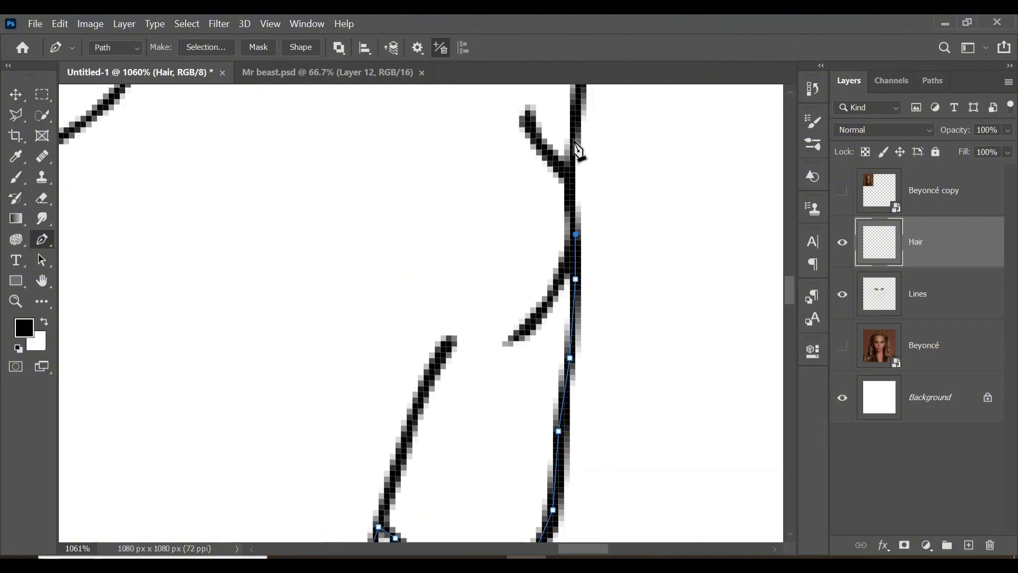
# - Continue the hair path up the right ear's outer edge to the bend level with the eyebrow
pyautogui.scroll(2, 578, 139)
pyautogui.click(592, 140)
pyautogui.click(592, 90)
pyautogui.scroll(3, 592, 93)
pyautogui.click(564, 192)
pyautogui.click(553, 126)
pyautogui.scroll(3, 555, 130)
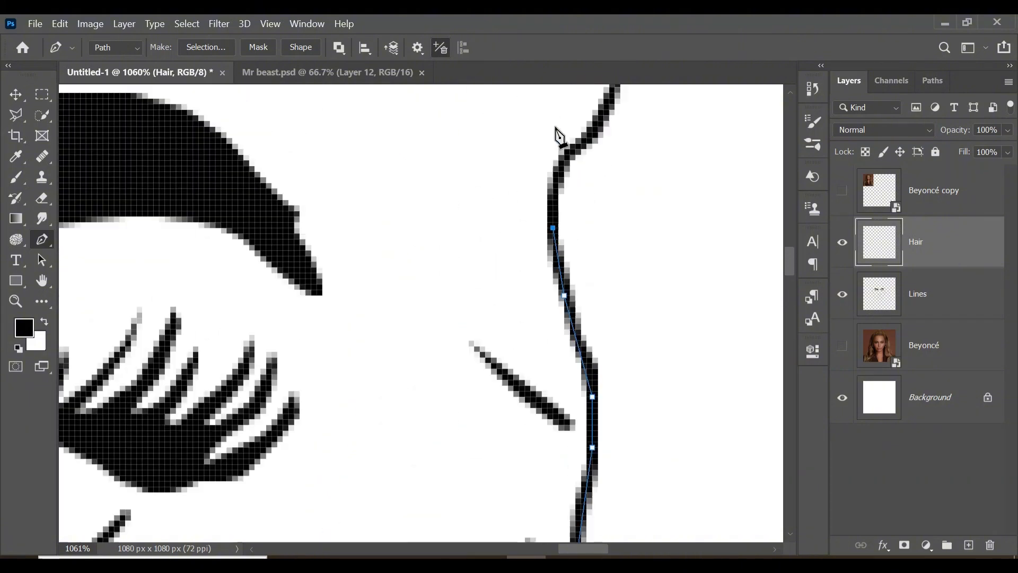
# - Follow the upper rim of the right ear with the hair path, going around its pointed tip
pyautogui.click(841, 345)
pyautogui.click(841, 344)
pyautogui.click(553, 266)
pyautogui.click(581, 232)
pyautogui.click(609, 182)
pyautogui.click(620, 148)
pyautogui.click(609, 126)
pyautogui.click(598, 102)
pyautogui.click(586, 120)
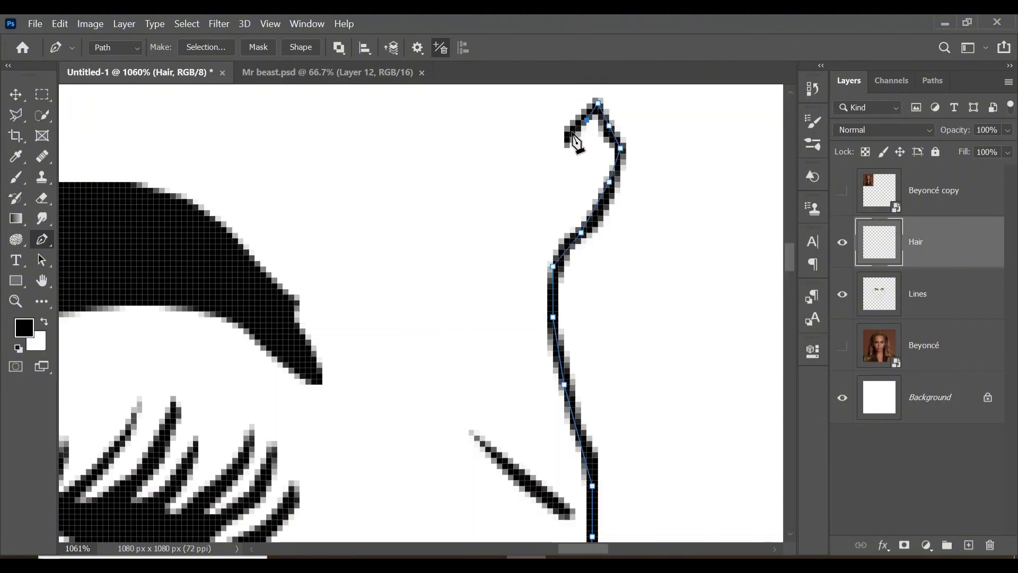
# - Bring the hair path from the right ear's tip down along the inner side of the ear
pyautogui.moveTo(572, 277); pyautogui.dragTo(457, 341)
pyautogui.click(438, 263)
pyautogui.click(431, 295)
pyautogui.click(427, 329)
pyautogui.click(421, 345)
pyautogui.click(408, 379)
pyautogui.click(393, 412)
pyautogui.scroll(-3, 393, 412)
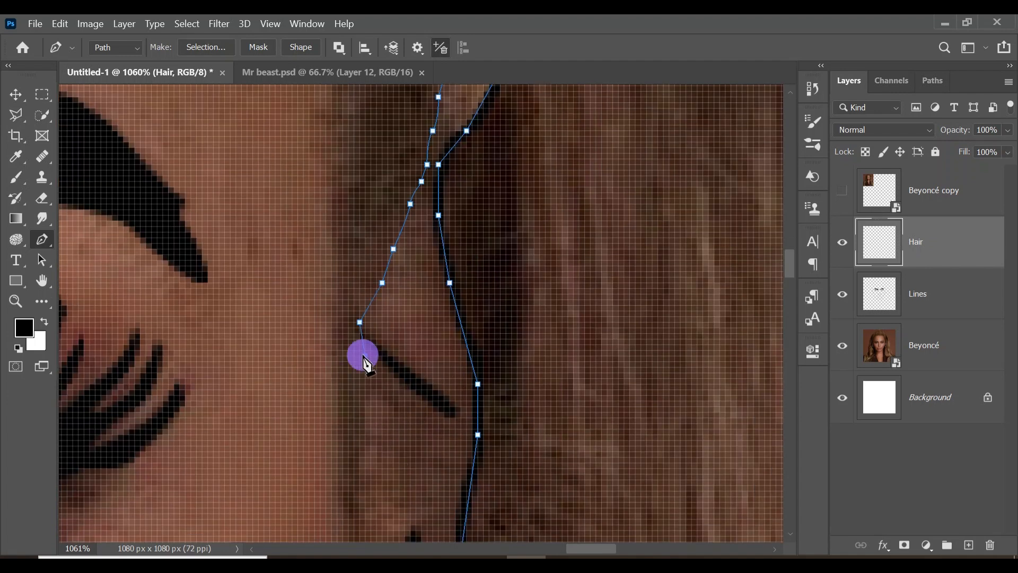
# - Trace the face-side edge of the thin sideburn strand beside the right eye up towards the temple
pyautogui.scroll(2, 364, 450)
pyautogui.click(348, 446)
pyautogui.click(337, 400)
pyautogui.click(336, 337)
pyautogui.click(337, 281)
pyautogui.click(332, 211)
pyautogui.scroll(5, 333, 212)
pyautogui.moveTo(515, 281); pyautogui.dragTo(477, 281)
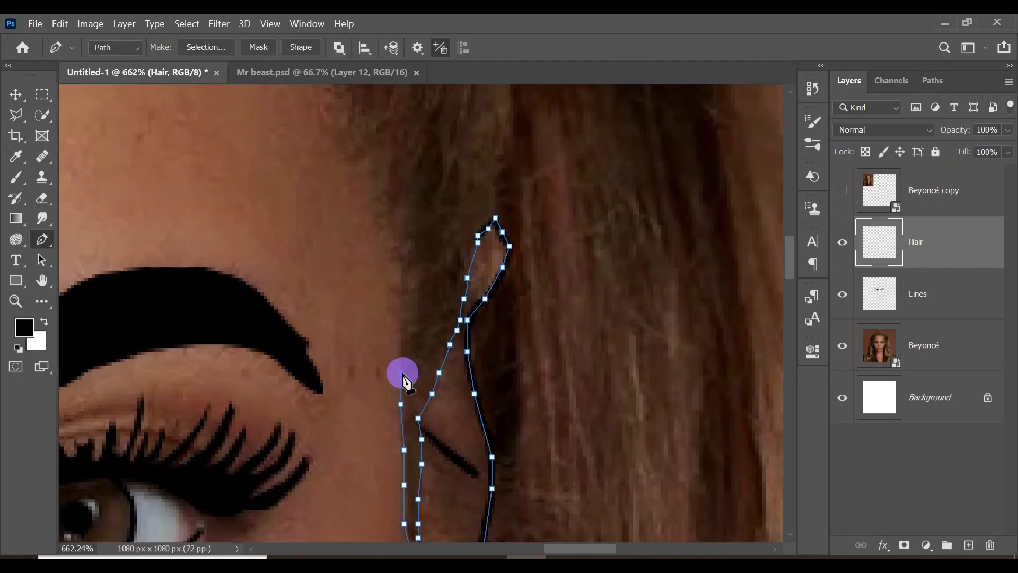
# - Follow the hairline with the path up the right temple beside the forehead
pyautogui.click(361, 305)
pyautogui.click(344, 277)
pyautogui.click(327, 225)
pyautogui.click(320, 184)
pyautogui.moveTo(397, 258); pyautogui.dragTo(339, 257)
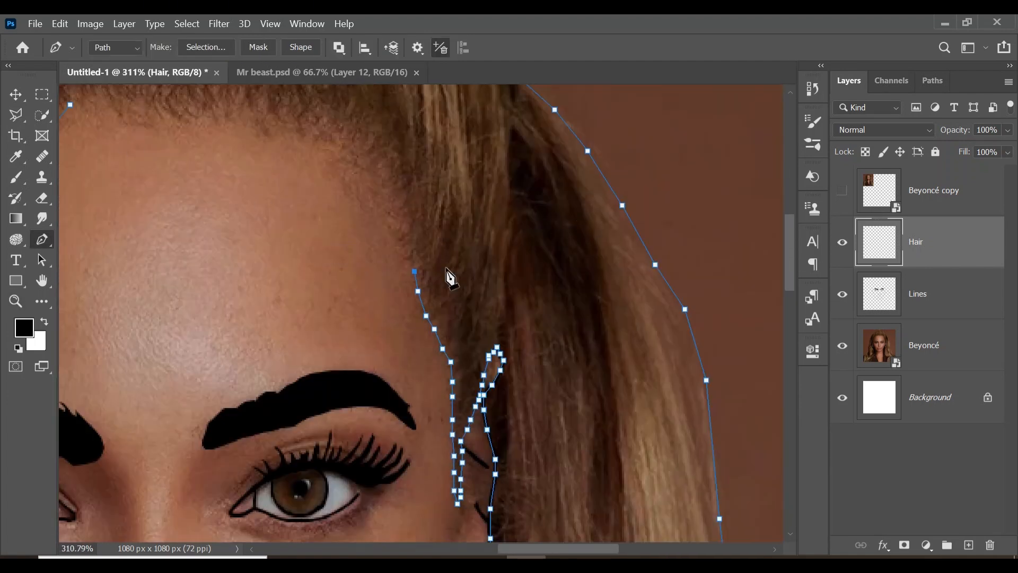
pyautogui.click(406, 244)
pyautogui.click(395, 223)
# - Trace the hairline across the top of the forehead and close the hair path at its starting point
pyautogui.hscroll(-5, 350, 157)
pyautogui.click(463, 144)
pyautogui.click(393, 136)
pyautogui.click(340, 121)
pyautogui.click(275, 120)
pyautogui.click(234, 111)
pyautogui.click(197, 105)
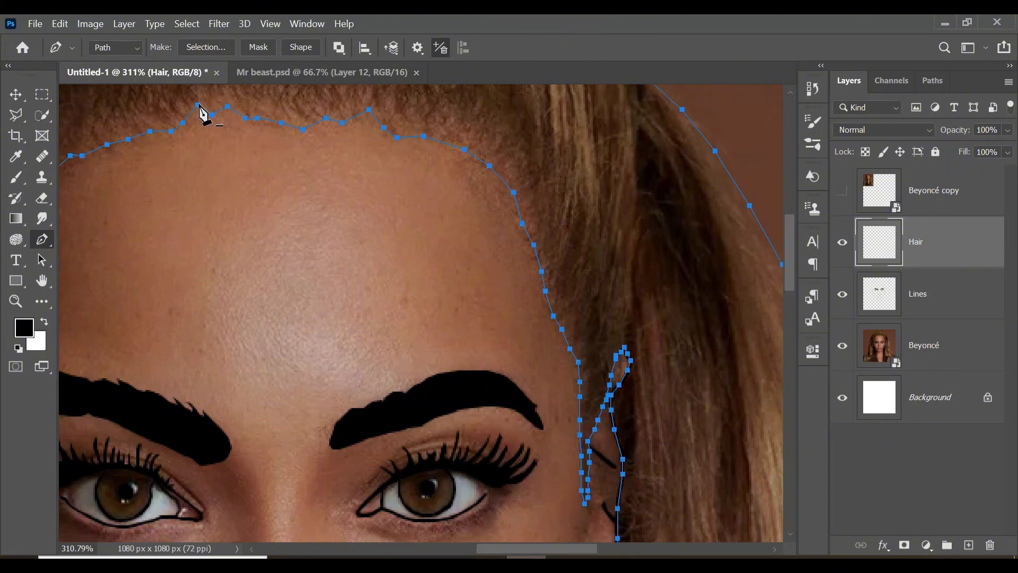
pyautogui.scroll(-7, 202, 113)
pyautogui.moveTo(307, 146); pyautogui.dragTo(191, 147)
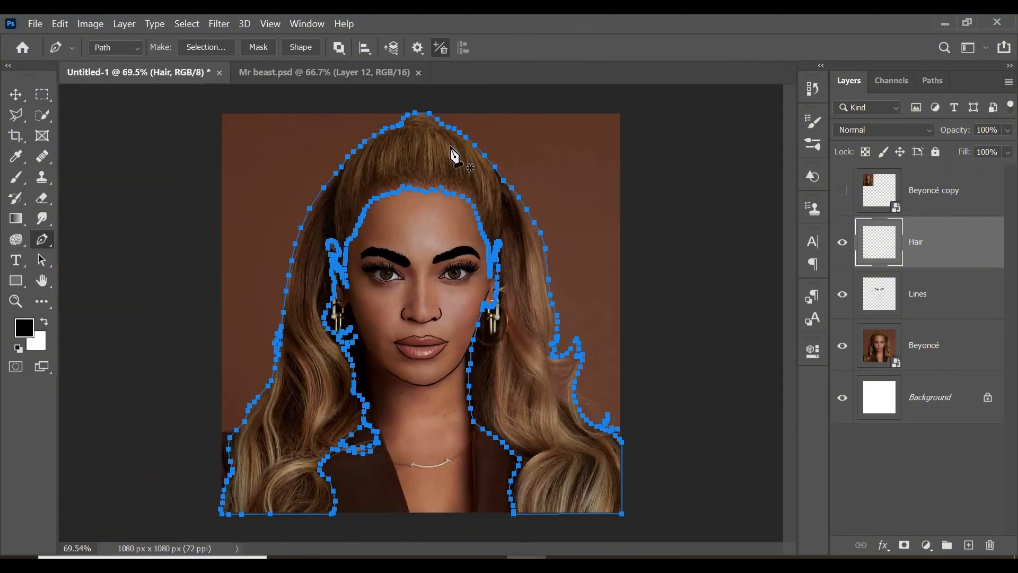
# - Fill the closed hair path with the custom brown 906448 sampled from the hair in the photo
pyautogui.rightClick(454, 154)
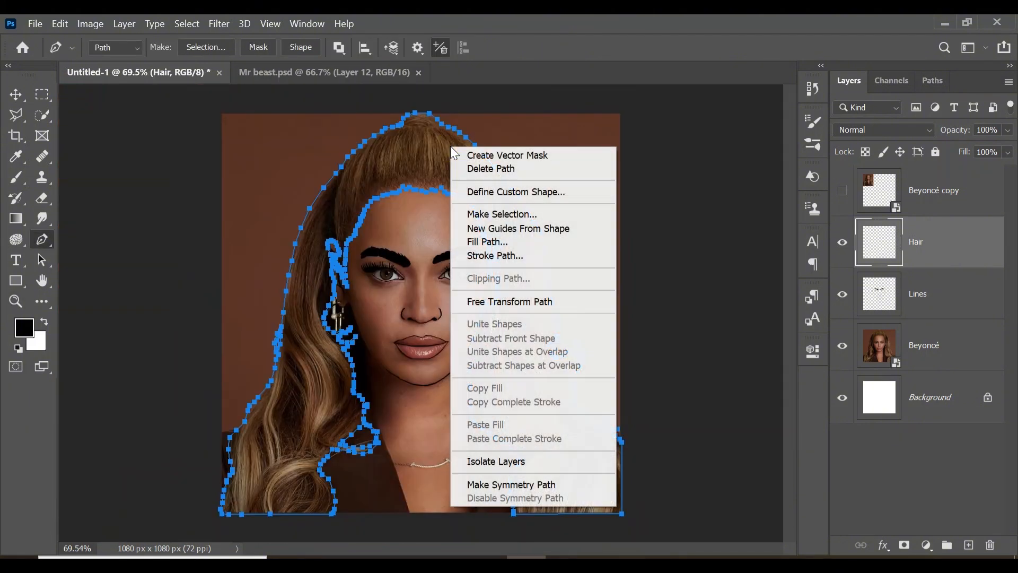
pyautogui.click(485, 244)
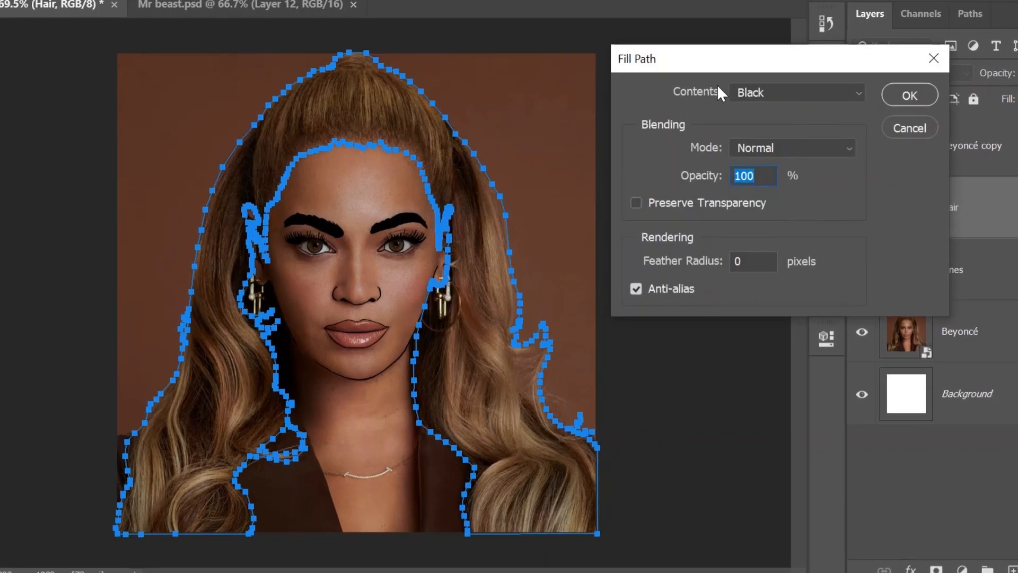
pyautogui.click(855, 88)
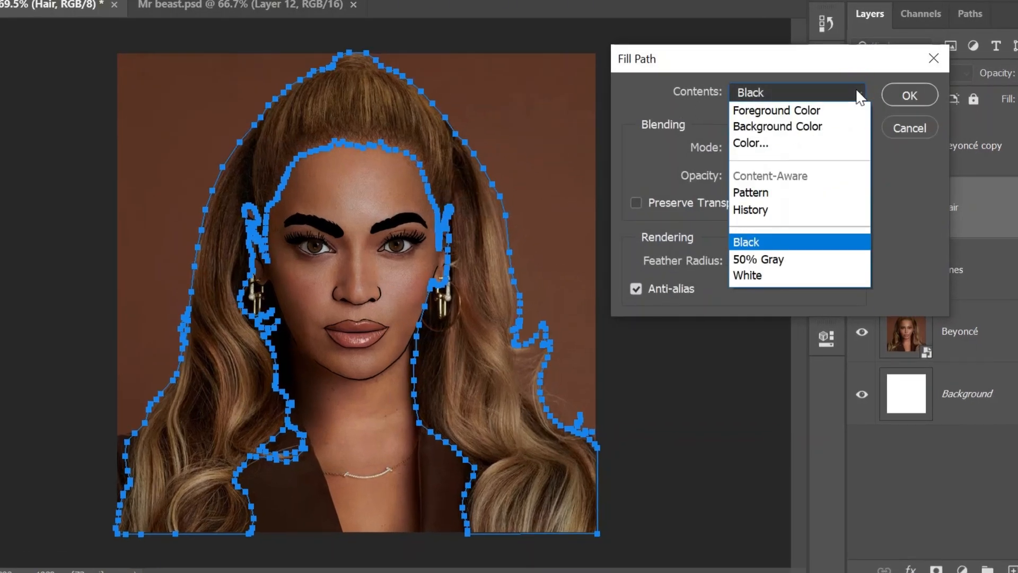
pyautogui.click(837, 142)
pyautogui.moveTo(591, 200); pyautogui.dragTo(846, 99)
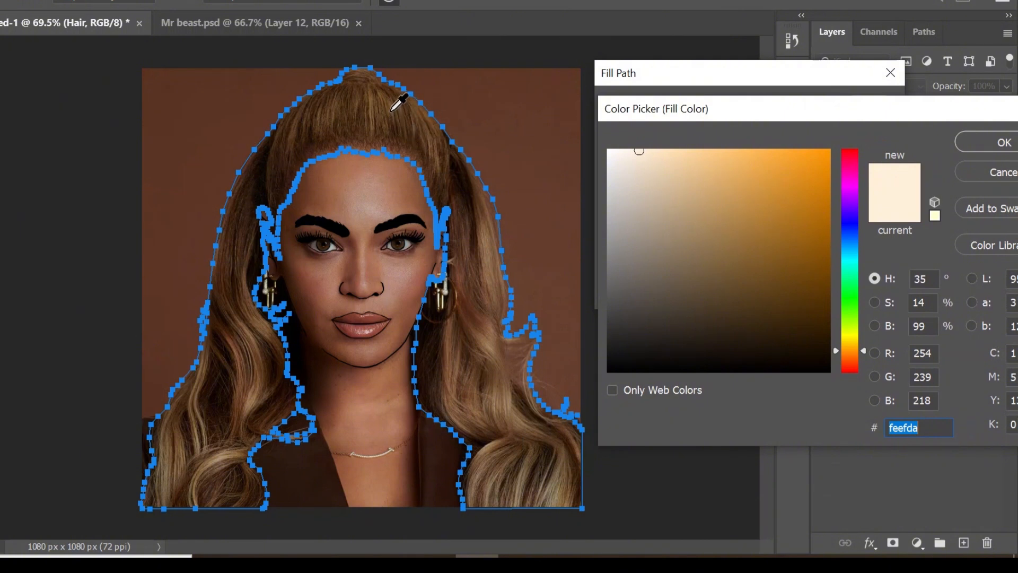
pyautogui.click(492, 327)
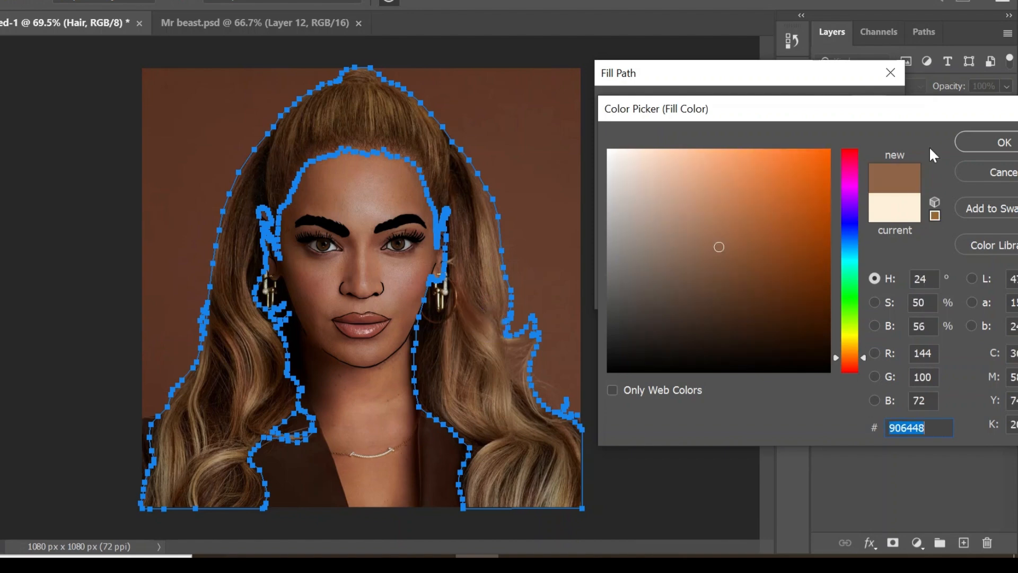
pyautogui.click(981, 142)
pyautogui.press('Return')
# - Delete the hair path and check the filled hair with the Beyoncé photo layer briefly hidden
pyautogui.rightClick(414, 111)
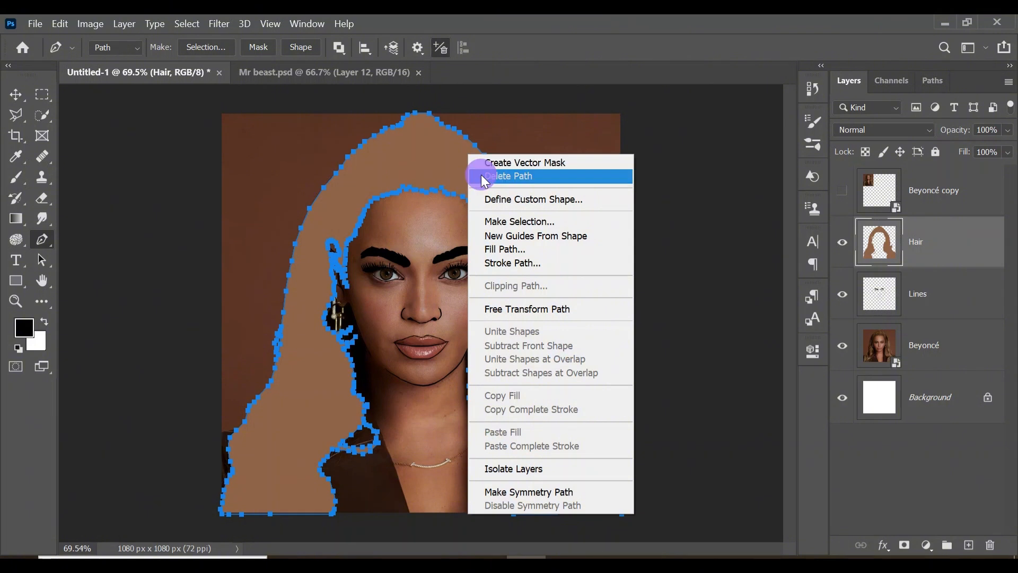
pyautogui.click(482, 176)
pyautogui.click(843, 346)
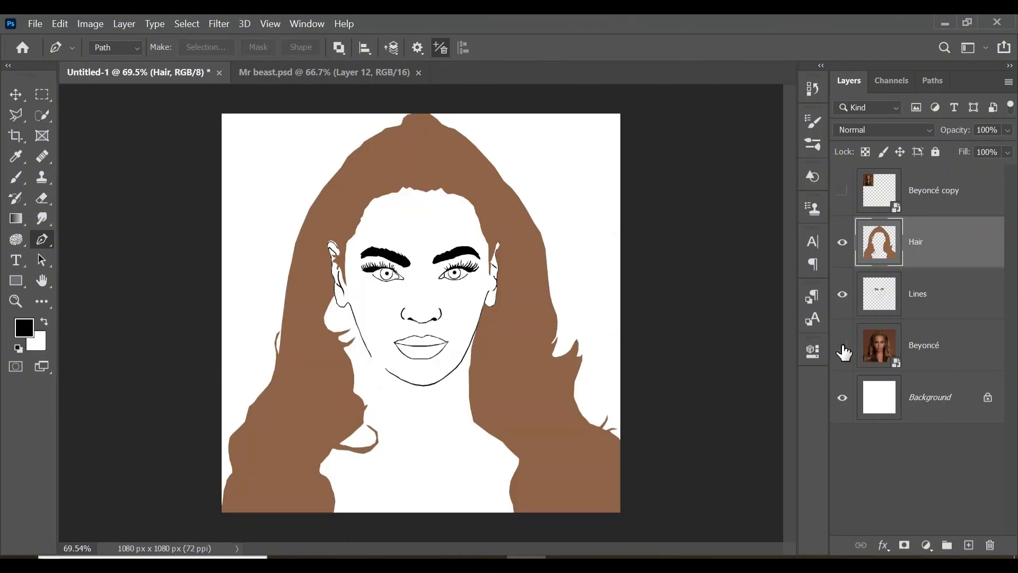
pyautogui.click(843, 347)
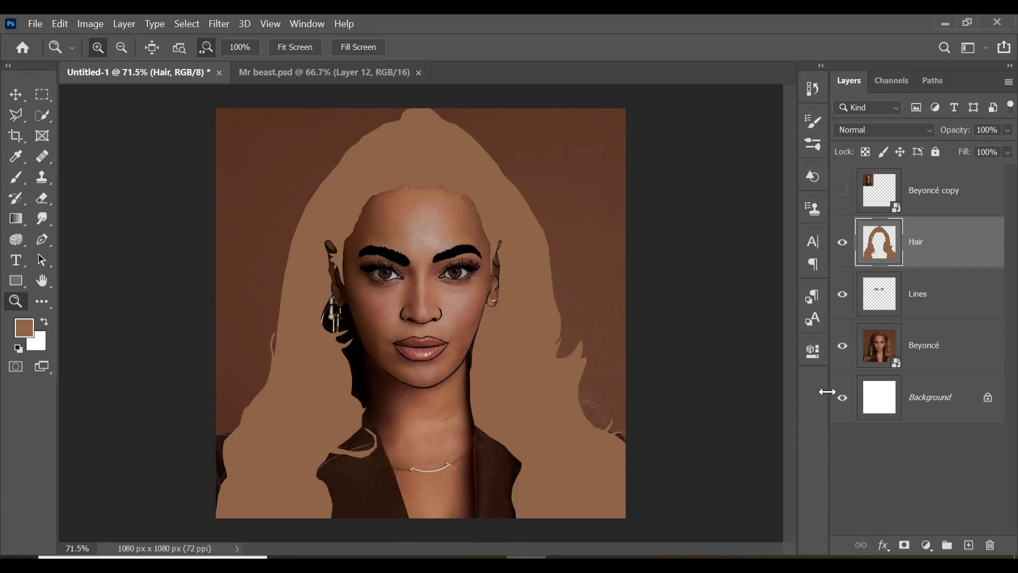
# - On the Lines layer, start a Pen path down the right lapel's inner edge from beside the neck
pyautogui.click(912, 290)
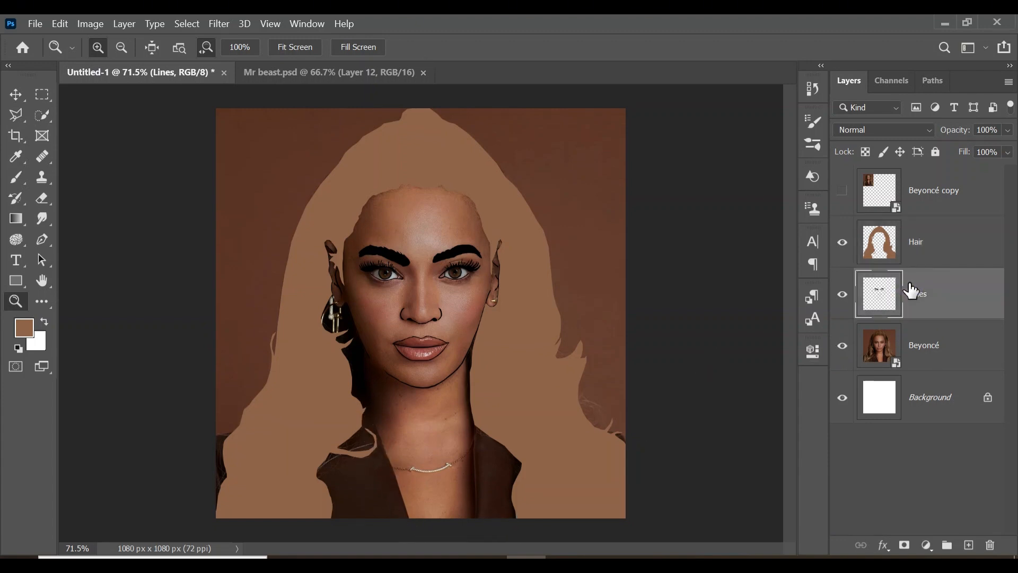
pyautogui.moveTo(425, 470); pyautogui.dragTo(485, 443)
pyautogui.scroll(-4, 498, 439)
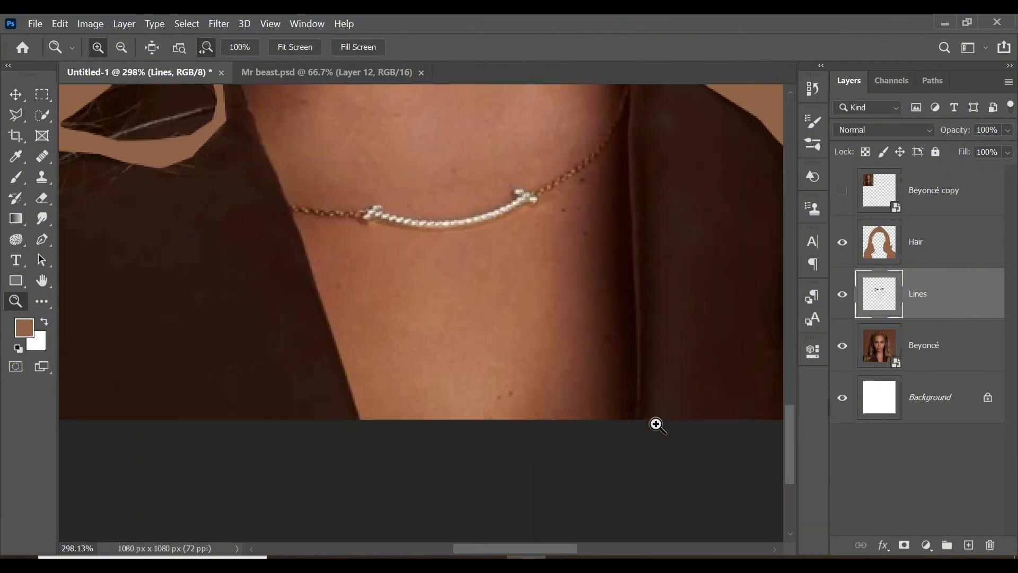
pyautogui.scroll(-2, 659, 318)
pyautogui.scroll(6, 642, 233)
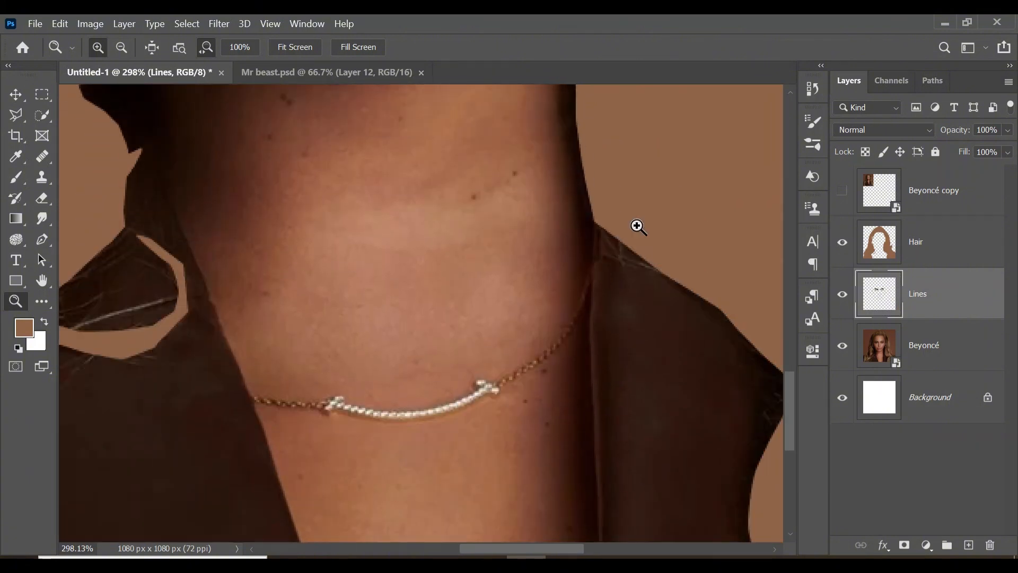
pyautogui.scroll(-2, 637, 226)
pyautogui.press('p')
pyautogui.click(594, 145)
pyautogui.click(593, 189)
pyautogui.click(590, 226)
pyautogui.click(589, 274)
# - Take the right lapel path to the canvas's bottom edge, close it as a thin line and fill it black
pyautogui.click(598, 493)
pyautogui.scroll(-3, 599, 477)
pyautogui.click(597, 406)
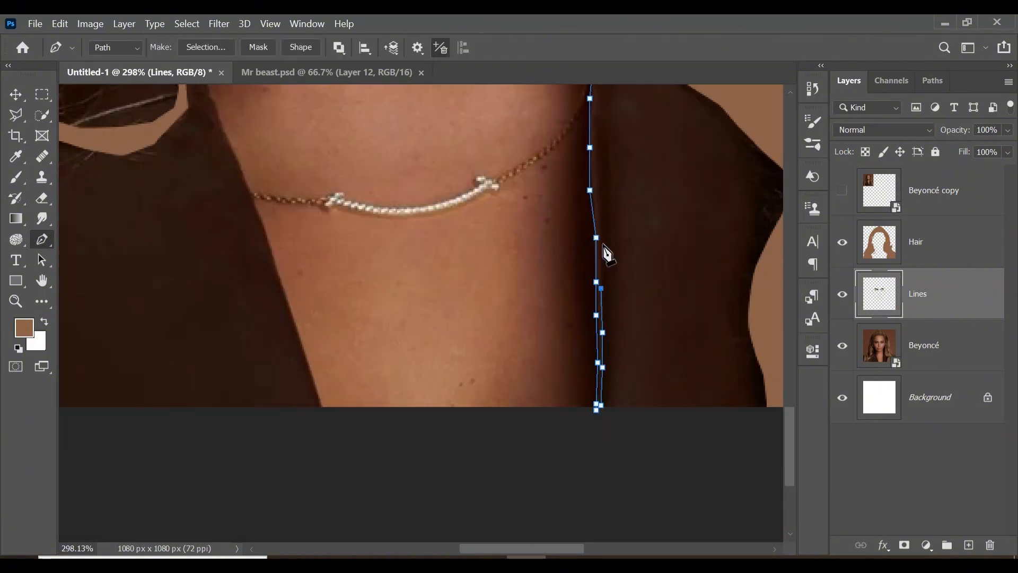
pyautogui.scroll(3, 599, 180)
pyautogui.rightClick(594, 173)
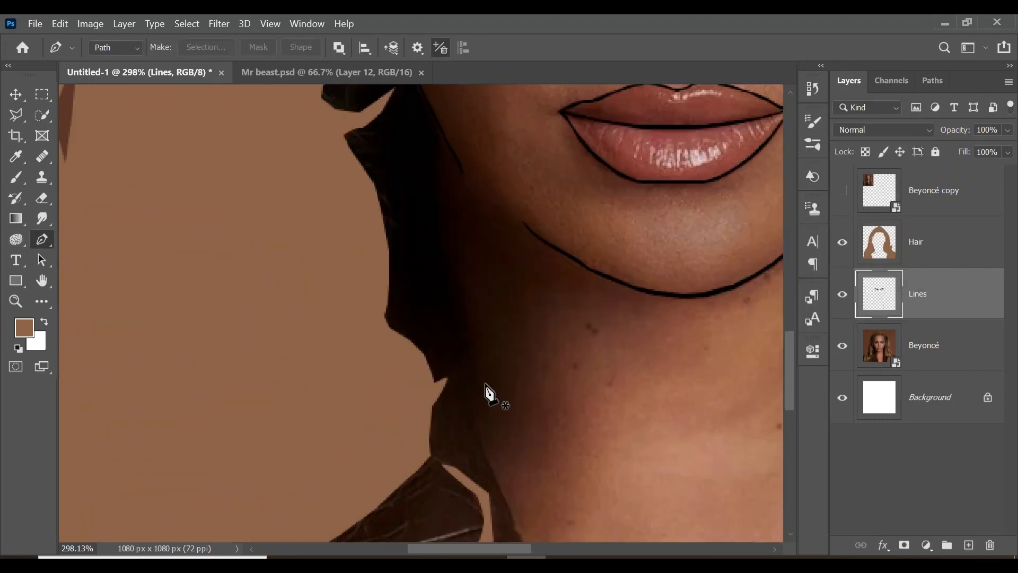
# - Trace the left lapel's inner edge from the hair beside the neck down past the necklace
pyautogui.click(424, 357)
pyautogui.click(447, 382)
pyautogui.scroll(-3, 488, 391)
pyautogui.click(484, 289)
pyautogui.click(511, 344)
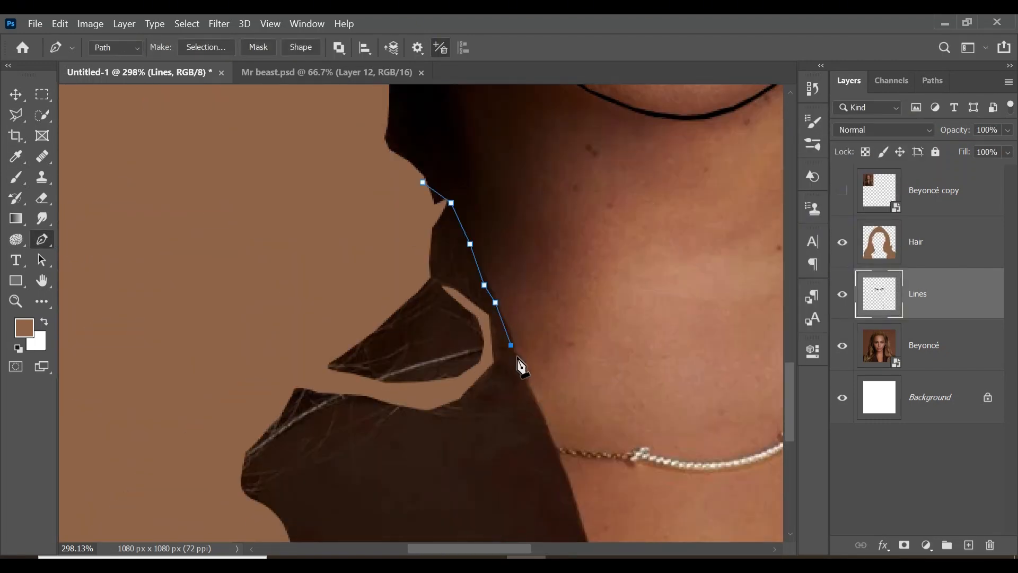
pyautogui.scroll(-3, 520, 366)
pyautogui.click(445, 305)
pyautogui.click(455, 330)
pyautogui.click(477, 387)
pyautogui.click(493, 439)
# - Extend the left lapel path to the canvas's bottom edge and turn it back upward
pyautogui.scroll(-3, 501, 424)
pyautogui.click(506, 327)
pyautogui.click(522, 372)
pyautogui.click(525, 385)
pyautogui.click(529, 377)
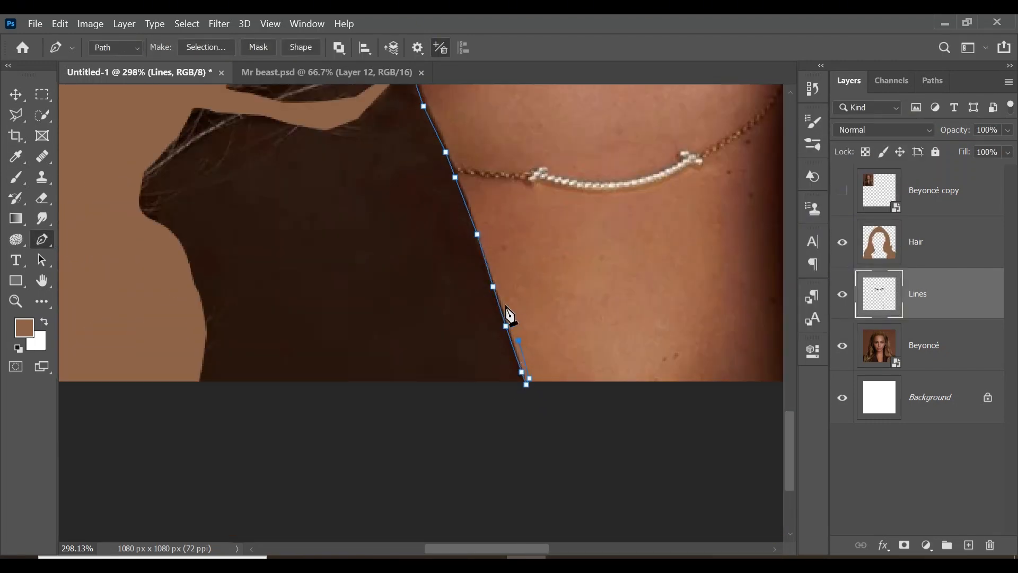
# - Run the left lapel path back up parallel to its first side and close it as a thin line
pyautogui.click(452, 152)
pyautogui.scroll(3, 452, 151)
pyautogui.click(428, 176)
pyautogui.click(416, 142)
pyautogui.scroll(5, 416, 143)
pyautogui.click(401, 227)
pyautogui.click(391, 205)
pyautogui.click(376, 167)
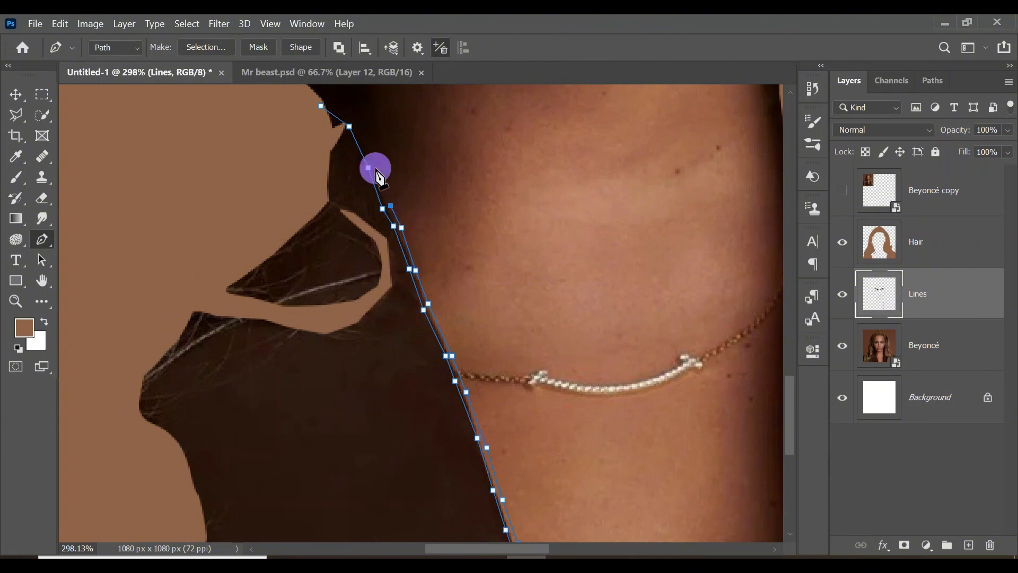
pyautogui.click(295, 207)
# - Fill the left lapel line with black and delete its path
pyautogui.rightClick(342, 268)
pyautogui.click(387, 291)
pyautogui.press('Return')
pyautogui.rightClick(387, 371)
pyautogui.click(432, 218)
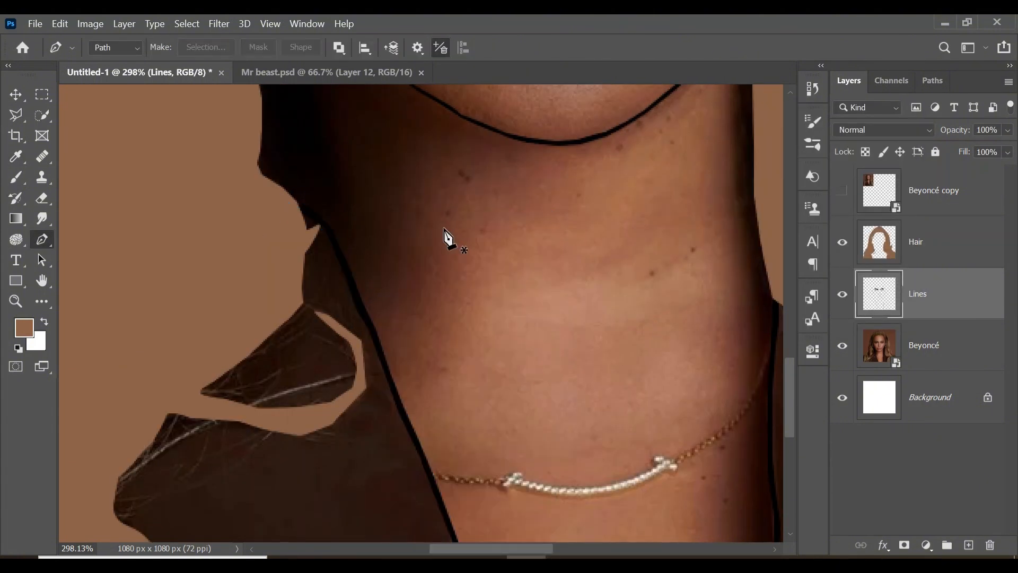
# - Outline the left shoulder edge between the canvas border and the hair, fill it black and delete the path
pyautogui.hscroll(-10, 445, 232)
pyautogui.click(353, 348)
pyautogui.click(426, 329)
pyautogui.press('Return')
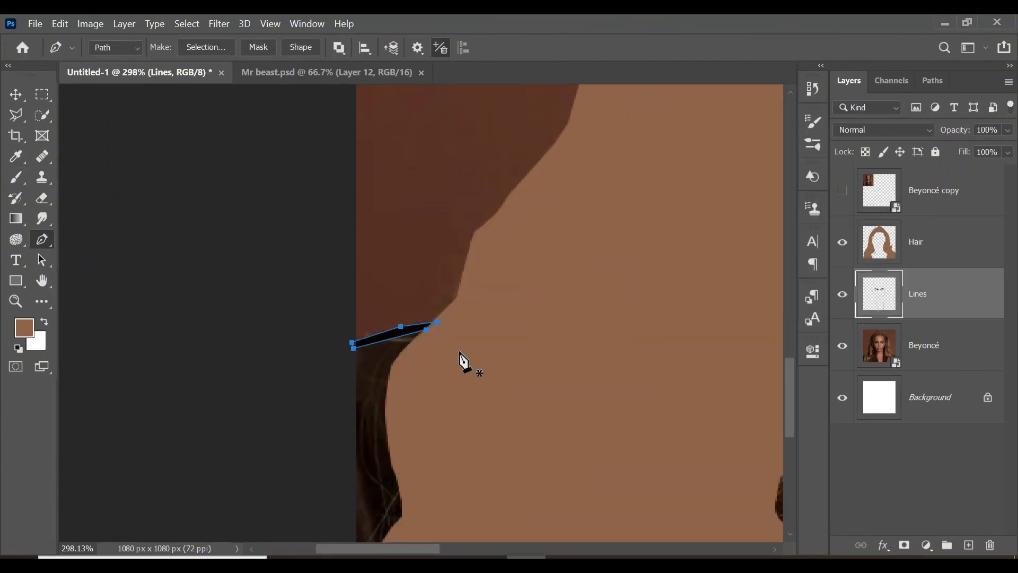
pyautogui.rightClick(411, 363)
pyautogui.click(456, 218)
# - Outline the short right shoulder edge between the hair and the canvas border as a thin line and fill it
pyautogui.hscroll(10, 748, 366)
pyautogui.click(385, 328)
pyautogui.click(417, 332)
pyautogui.click(448, 346)
pyautogui.click(463, 372)
pyautogui.click(462, 360)
pyautogui.click(453, 339)
pyautogui.click(433, 329)
pyautogui.click(406, 322)
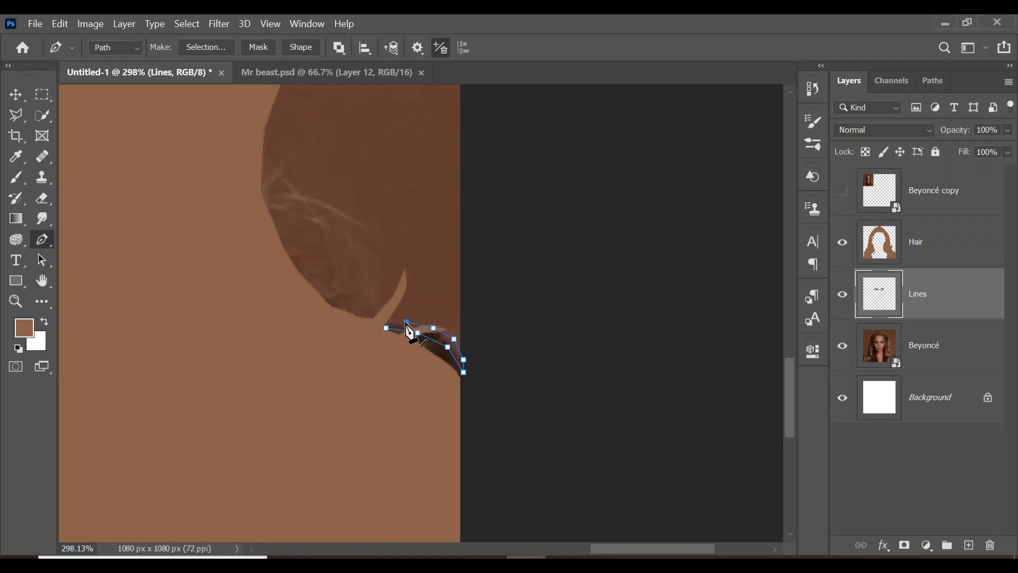
pyautogui.click(381, 318)
pyautogui.click(376, 324)
pyautogui.click(385, 327)
pyautogui.rightClick(406, 326)
# - Check the jacket lines over the whole portrait with the Beyoncé photo layer hidden and shown again
pyautogui.hscroll(-10, 418, 354)
pyautogui.scroll(-5, 418, 355)
pyautogui.press('z')
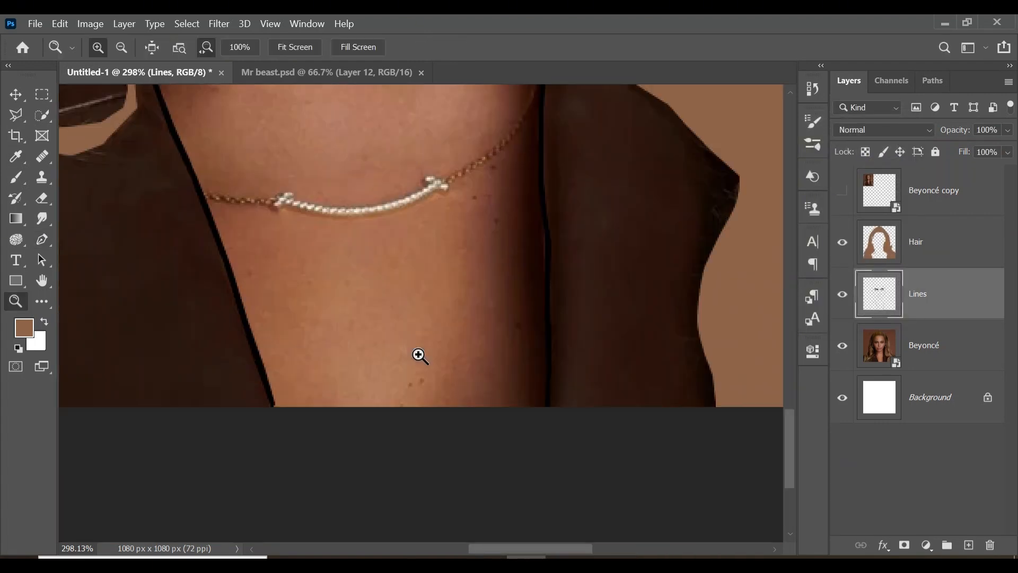
pyautogui.moveTo(418, 355); pyautogui.dragTo(318, 355)
pyautogui.click(842, 345)
pyautogui.click(842, 346)
pyautogui.moveTo(664, 376); pyautogui.dragTo(658, 376)
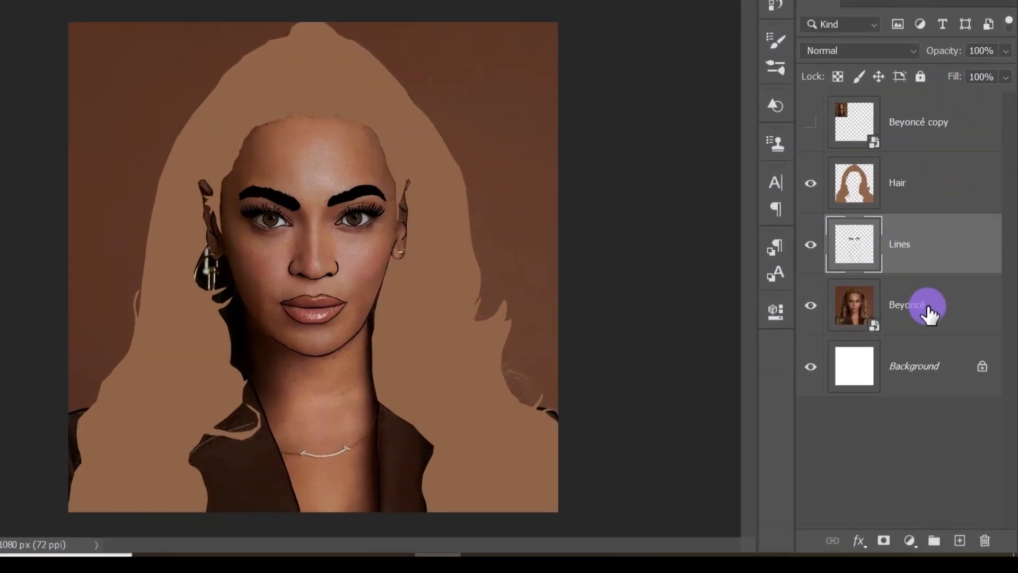
# - Add a new layer directly above the Beyoncé photo layer and name it Cloths
pyautogui.click(936, 352)
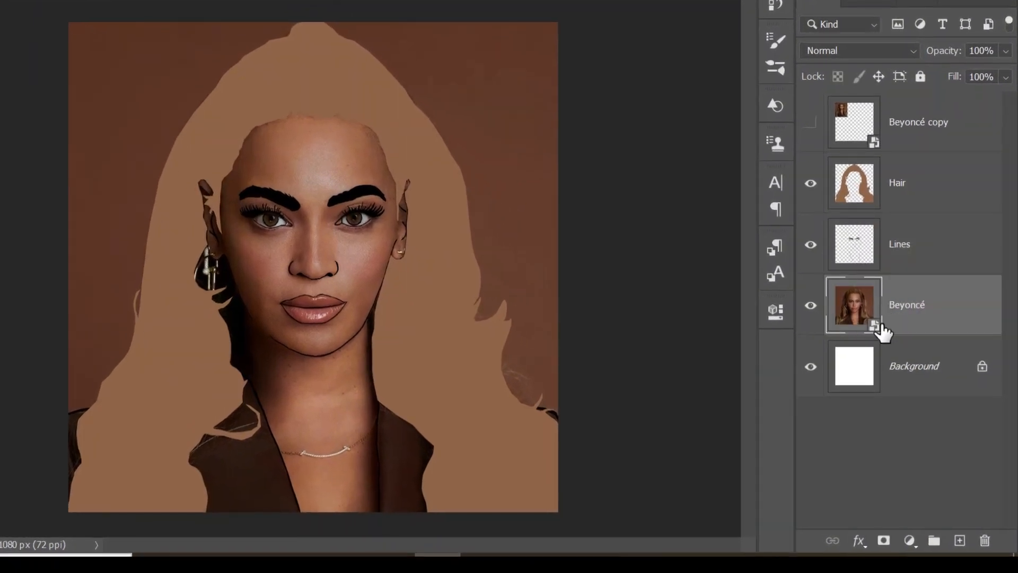
pyautogui.click(960, 541)
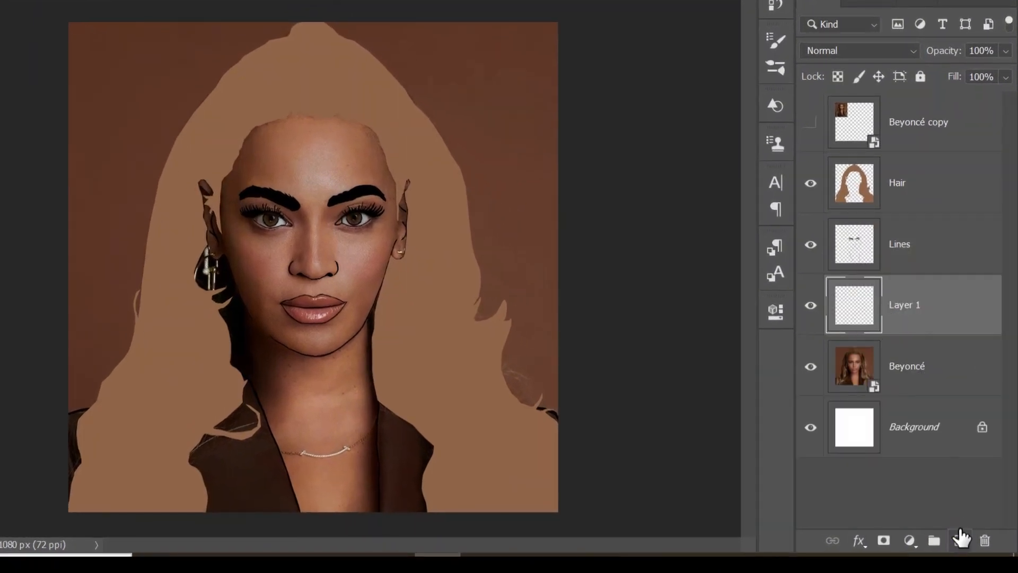
pyautogui.doubleClick(905, 305)
pyautogui.write('C')
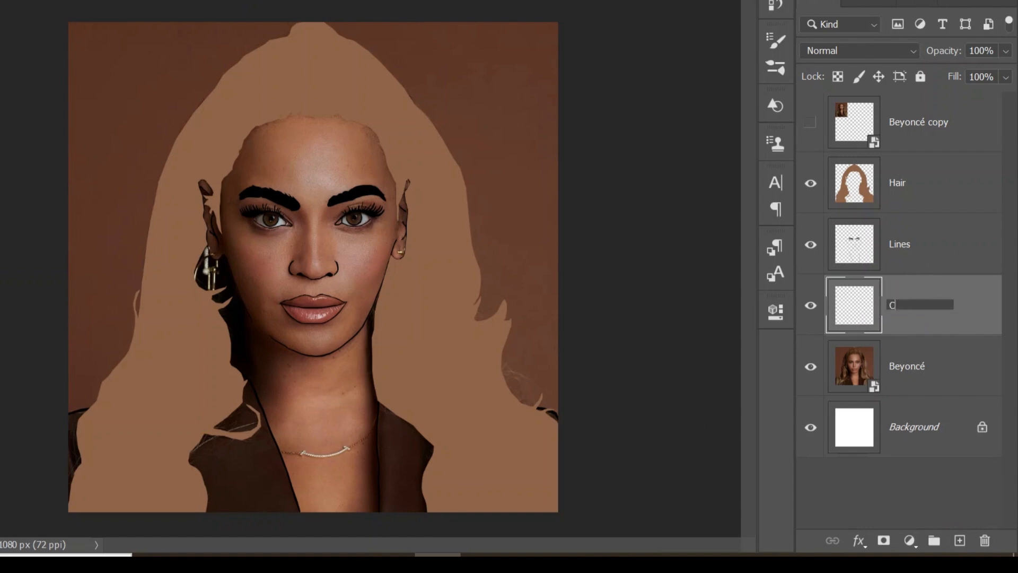
pyautogui.write('loths')
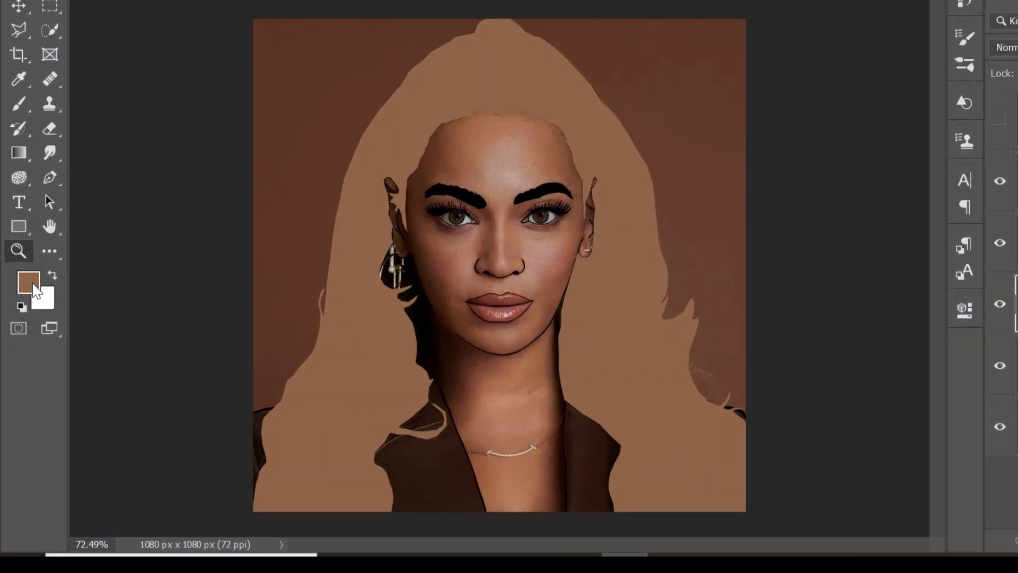
# - Set the foreground colour to the dark brown 2a180e sampled from the photo's jacket and hide the Beyoncé photo layer
pyautogui.click(25, 327)
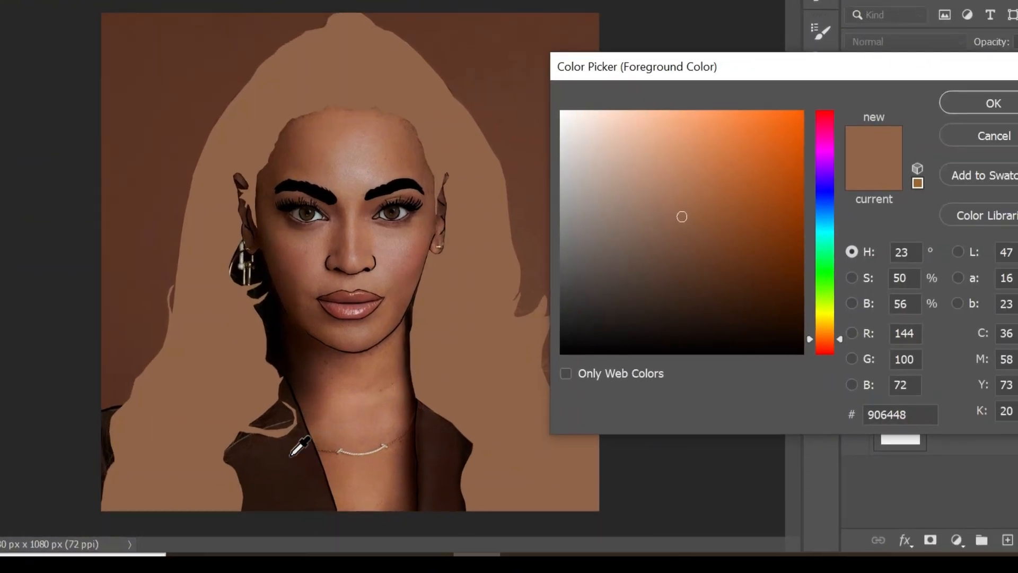
pyautogui.click(292, 459)
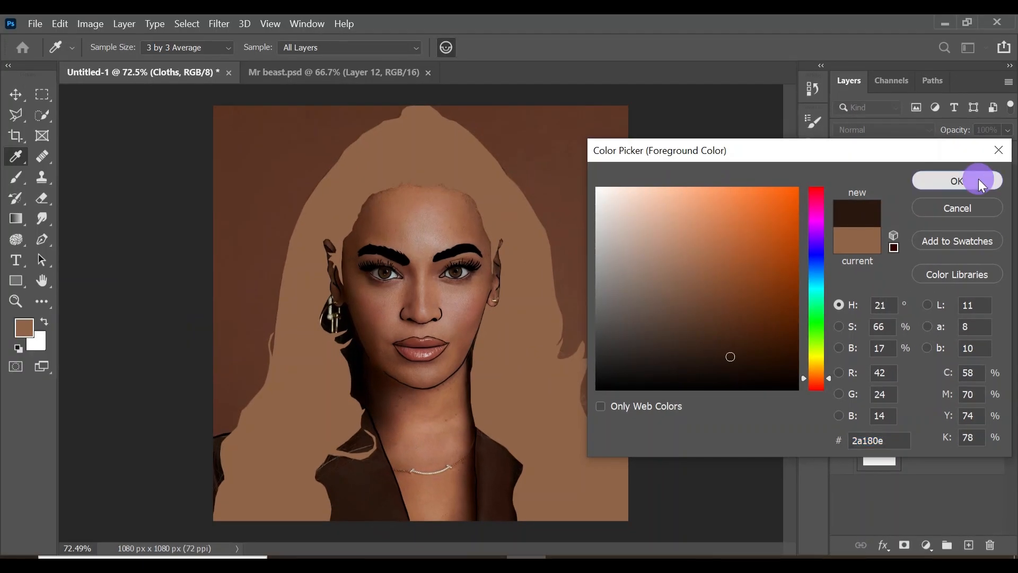
pyautogui.click(992, 103)
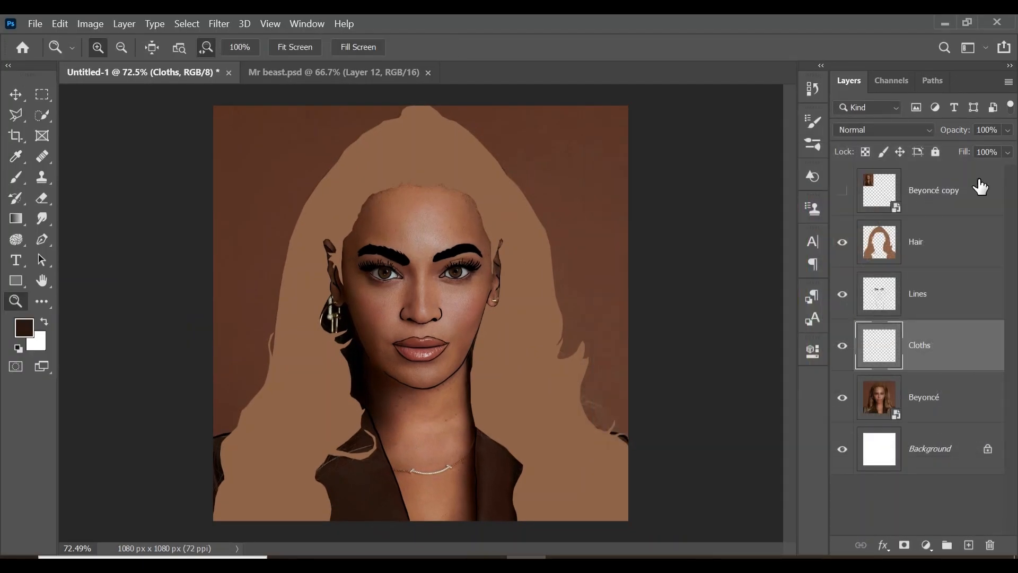
pyautogui.click(843, 398)
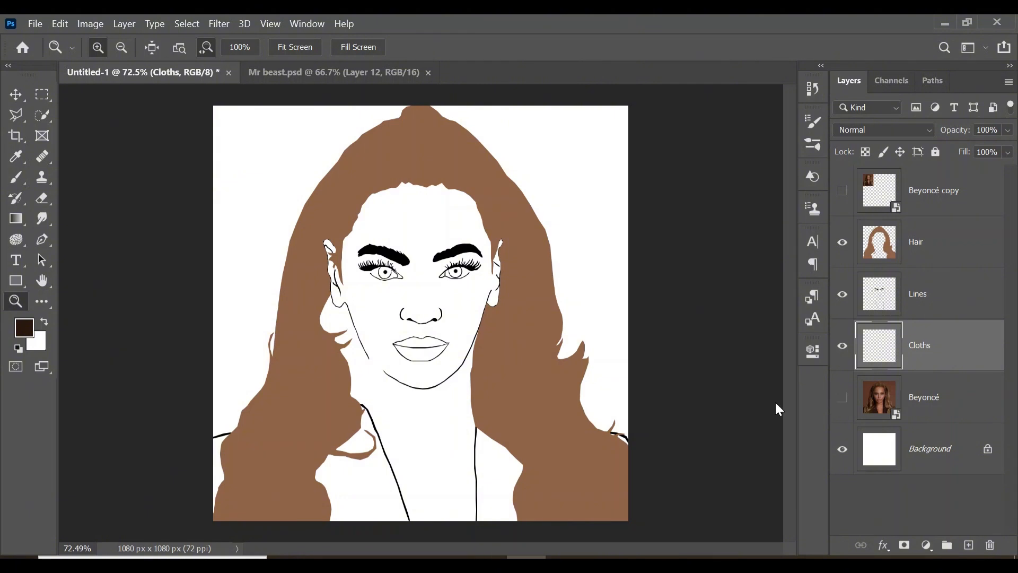
# - Brush the dark brown over the left lapel on the Cloths layer, between the hair and the black lapel line
pyautogui.click(21, 175)
pyautogui.press('z')
pyautogui.moveTo(345, 431); pyautogui.dragTo(559, 419)
pyautogui.scroll(-4, 461, 390)
pyautogui.press('b')
pyautogui.moveTo(557, 372); pyautogui.dragTo(480, 137)
pyautogui.scroll(3, 483, 139)
pyautogui.moveTo(482, 249); pyautogui.dragTo(408, 114)
pyautogui.scroll(3, 425, 234)
pyautogui.moveTo(425, 234); pyautogui.dragTo(390, 136)
pyautogui.scroll(2, 363, 258)
pyautogui.moveTo(364, 258)
pyautogui.mouseDown()
pyautogui.moveTo(364, 175)
pyautogui.moveTo(331, 109)
pyautogui.mouseUp()
pyautogui.scroll(-3, 475, 516)
# - Brush the dark brown over the rest of the jacket's left side, out to the shoulder at the canvas border
pyautogui.hscroll(-10, 476, 517)
pyautogui.scroll(2, 476, 517)
pyautogui.moveTo(501, 316)
pyautogui.mouseDown()
pyautogui.moveTo(443, 334)
pyautogui.moveTo(438, 481)
pyautogui.mouseUp()
pyautogui.scroll(-5, 450, 391)
pyautogui.press('z')
pyautogui.moveTo(450, 390); pyautogui.dragTo(372, 399)
pyautogui.press(']')
pyautogui.press(']')
pyautogui.press(']')
pyautogui.press(']')
pyautogui.moveTo(616, 286)
pyautogui.mouseDown()
pyautogui.moveTo(634, 334)
pyautogui.moveTo(607, 295)
pyautogui.moveTo(530, 397)
pyautogui.moveTo(540, 425)
pyautogui.mouseUp()
# - Brush the dark brown over the right lapel between its black line and the hair, closing the gap down to the canvas edge
pyautogui.hscroll(5, 476, 311)
pyautogui.press('z')
pyautogui.moveTo(476, 311); pyautogui.dragTo(512, 317)
pyautogui.press('[')
pyautogui.press('[')
pyautogui.press('[')
pyautogui.press('[')
pyautogui.press('[')
pyautogui.moveTo(411, 233)
pyautogui.mouseDown()
pyautogui.moveTo(404, 391)
pyautogui.moveTo(418, 520)
pyautogui.moveTo(495, 536)
pyautogui.moveTo(583, 376)
pyautogui.mouseUp()
pyautogui.moveTo(570, 310)
pyautogui.mouseDown()
pyautogui.moveTo(466, 238)
pyautogui.moveTo(444, 291)
pyautogui.moveTo(439, 195)
pyautogui.moveTo(451, 271)
pyautogui.moveTo(542, 449)
pyautogui.moveTo(537, 507)
pyautogui.moveTo(609, 428)
pyautogui.moveTo(452, 456)
pyautogui.mouseUp()
pyautogui.scroll(-3, 443, 291)
pyautogui.press(']')
pyautogui.press(']')
pyautogui.press('[')
pyautogui.press('[')
pyautogui.press('[')
pyautogui.press('[')
pyautogui.press('z')
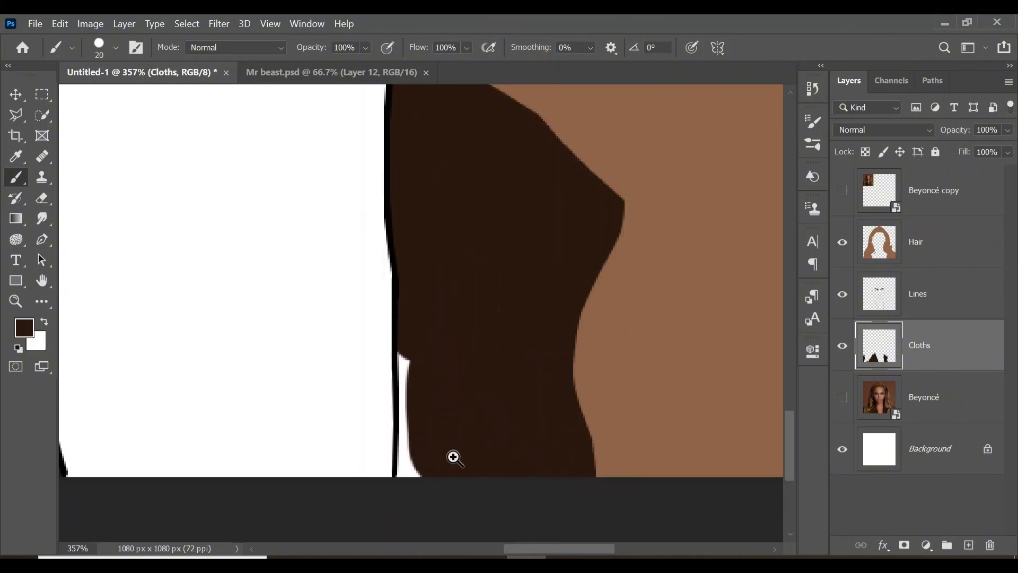
pyautogui.moveTo(405, 372)
pyautogui.mouseDown()
pyautogui.moveTo(448, 374)
pyautogui.moveTo(437, 329)
pyautogui.mouseUp()
pyautogui.press('b')
pyautogui.moveTo(438, 268); pyautogui.dragTo(445, 466)
pyautogui.hscroll(10, 539, 452)
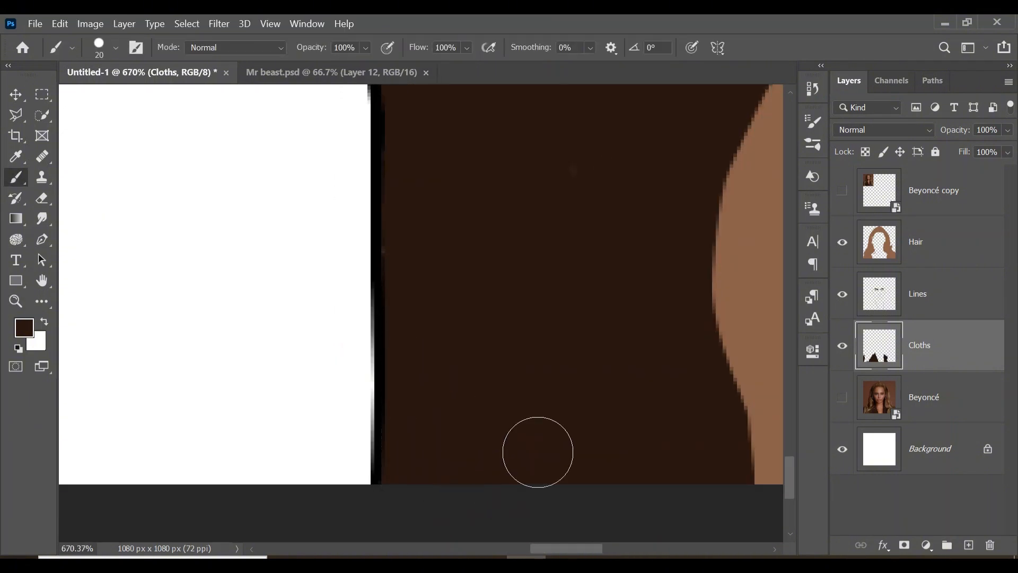
# - Brush the dark brown over the remaining unpainted jacket area at the right shoulder
pyautogui.scroll(4, 538, 452)
pyautogui.hscroll(-3, 539, 452)
pyautogui.moveTo(550, 270)
pyautogui.mouseDown()
pyautogui.moveTo(452, 220)
pyautogui.moveTo(568, 310)
pyautogui.moveTo(317, 377)
pyautogui.mouseUp()
pyautogui.press('z')
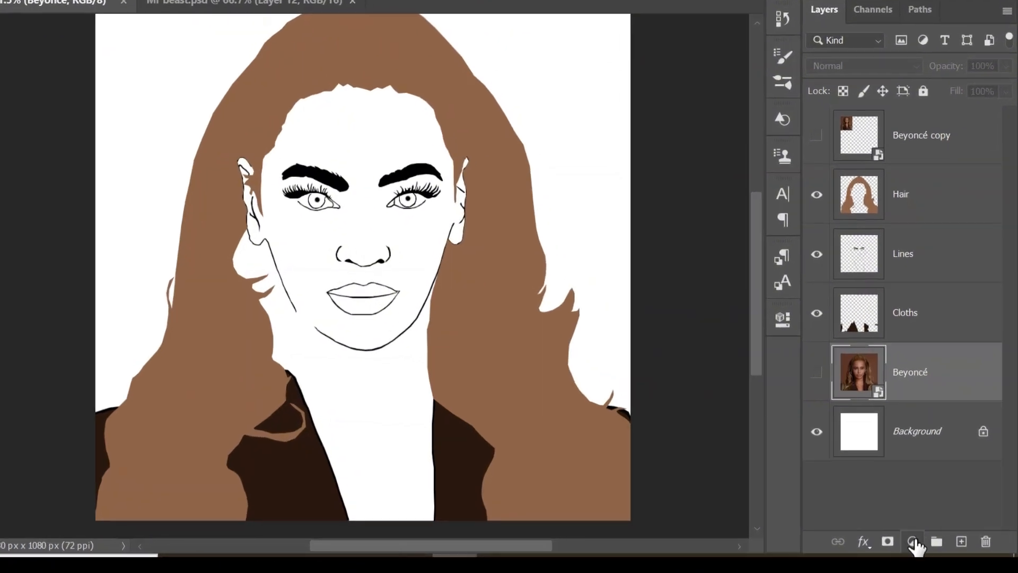
# - Add a Solid Color fill layer in skin tone e5aa91 directly above the Beyoncé photo layer
pyautogui.click(913, 541)
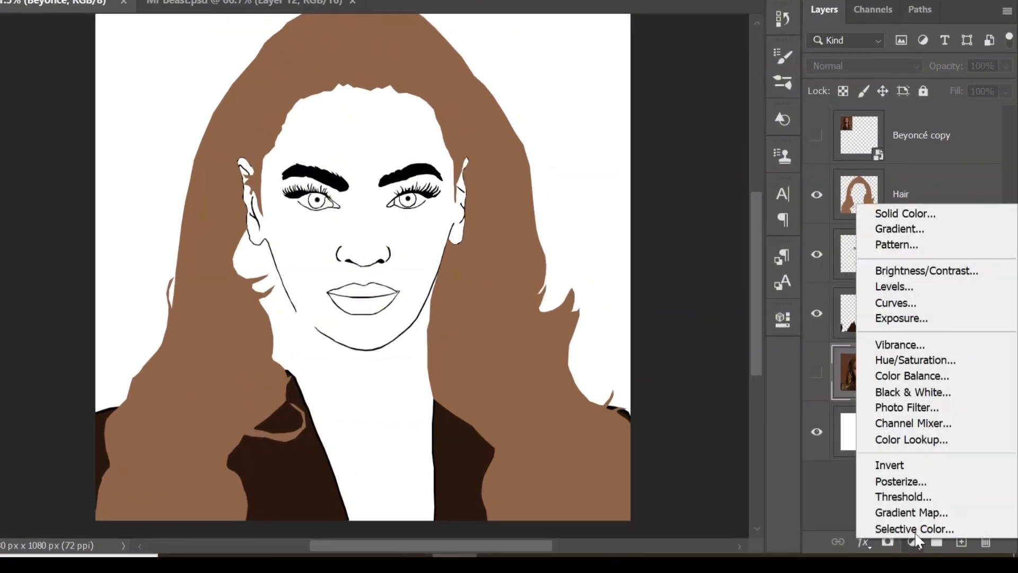
pyautogui.click(937, 213)
pyautogui.moveTo(614, 193); pyautogui.dragTo(624, 155)
pyautogui.click(947, 125)
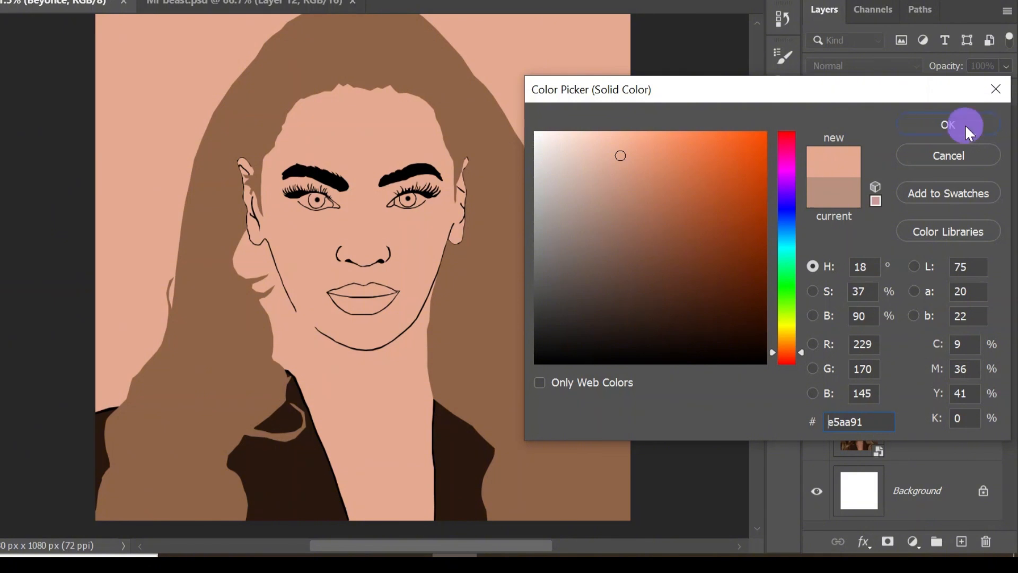
# - Invert the solid color layer's mask to black and rename the layer Skin
pyautogui.click(920, 368)
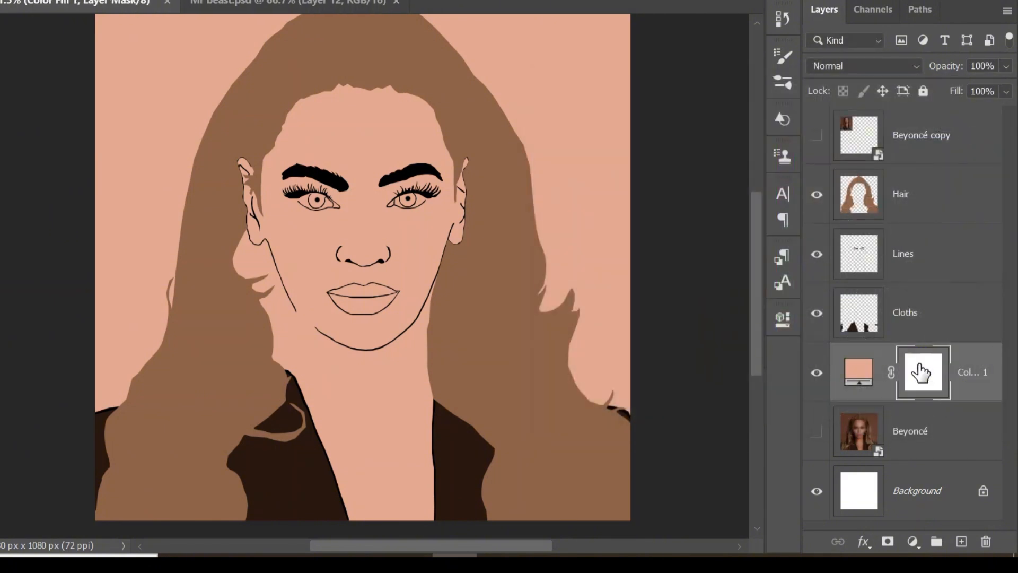
pyautogui.hotkey('ctrl', 'i')
pyautogui.doubleClick(976, 372)
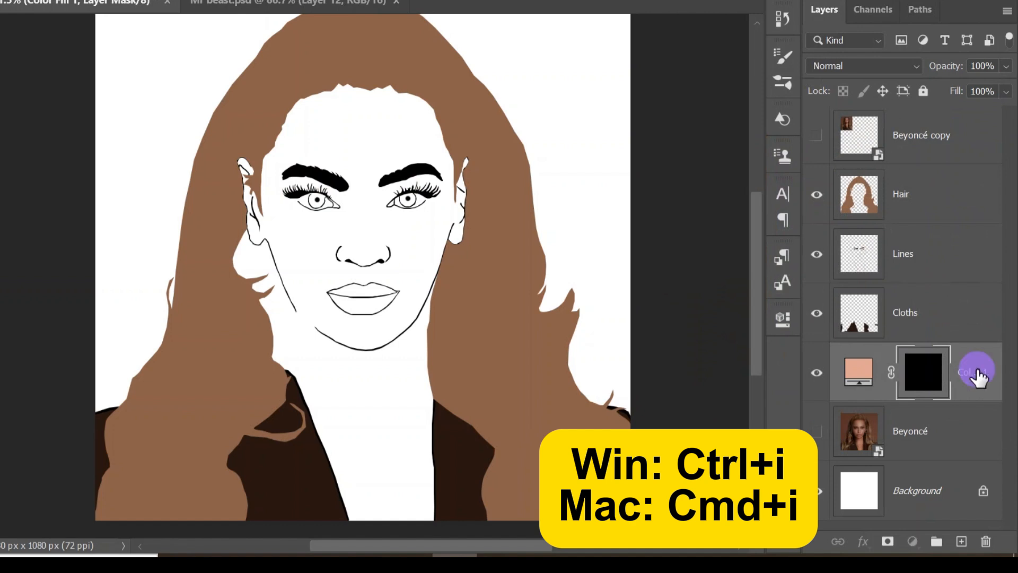
pyautogui.press('BackSpace')
pyautogui.write('Ski')
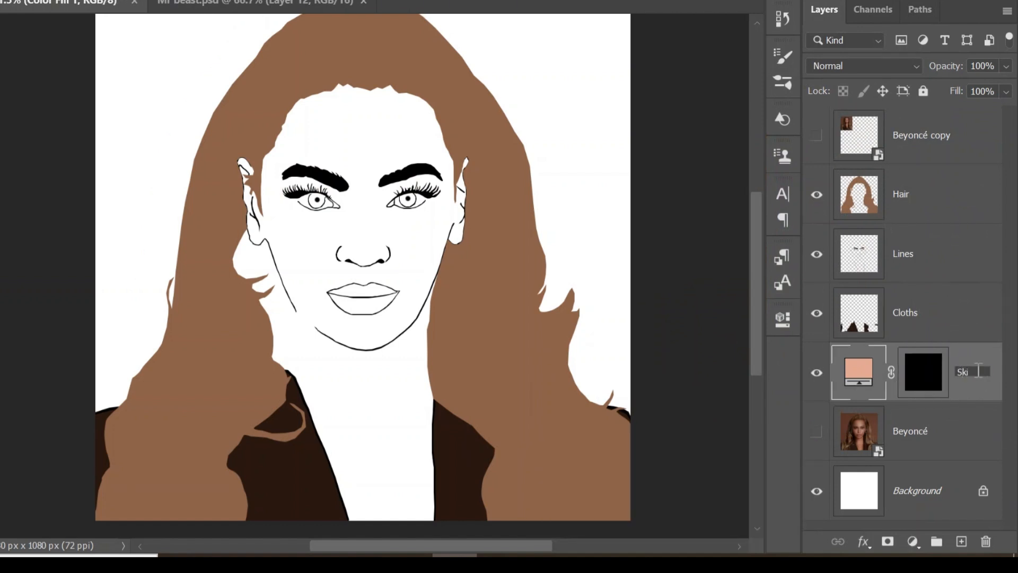
pyautogui.write('n')
pyautogui.press('Return')
# - Paint white on the Skin layer's mask over the face, ears, neck and chest to reveal the skin colour
pyautogui.click(923, 374)
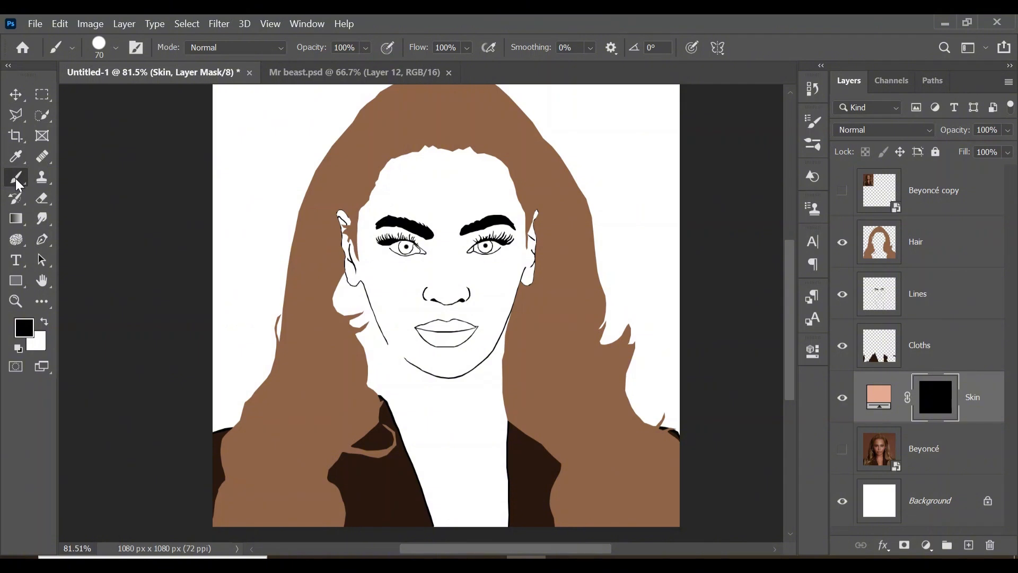
pyautogui.click(44, 321)
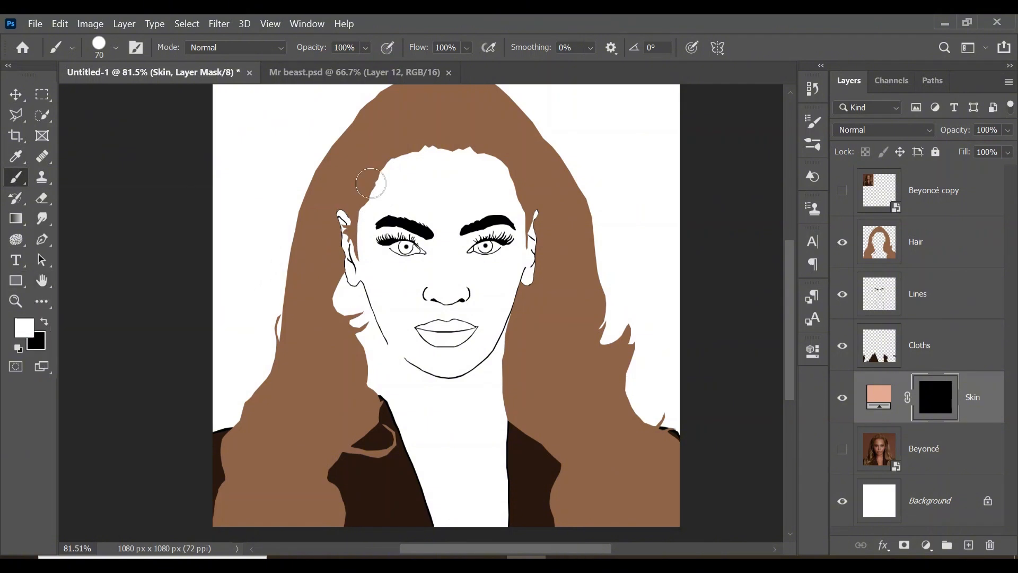
pyautogui.moveTo(398, 169)
pyautogui.mouseDown()
pyautogui.moveTo(366, 232)
pyautogui.moveTo(373, 282)
pyautogui.moveTo(527, 243)
pyautogui.moveTo(511, 196)
pyautogui.moveTo(467, 160)
pyautogui.moveTo(440, 168)
pyautogui.moveTo(466, 363)
pyautogui.moveTo(439, 330)
pyautogui.moveTo(495, 269)
pyautogui.moveTo(457, 356)
pyautogui.moveTo(486, 436)
pyautogui.moveTo(472, 488)
pyautogui.moveTo(380, 415)
pyautogui.moveTo(343, 208)
pyautogui.moveTo(400, 312)
pyautogui.moveTo(444, 221)
pyautogui.moveTo(418, 441)
pyautogui.moveTo(423, 530)
pyautogui.moveTo(491, 517)
pyautogui.moveTo(448, 509)
pyautogui.mouseUp()
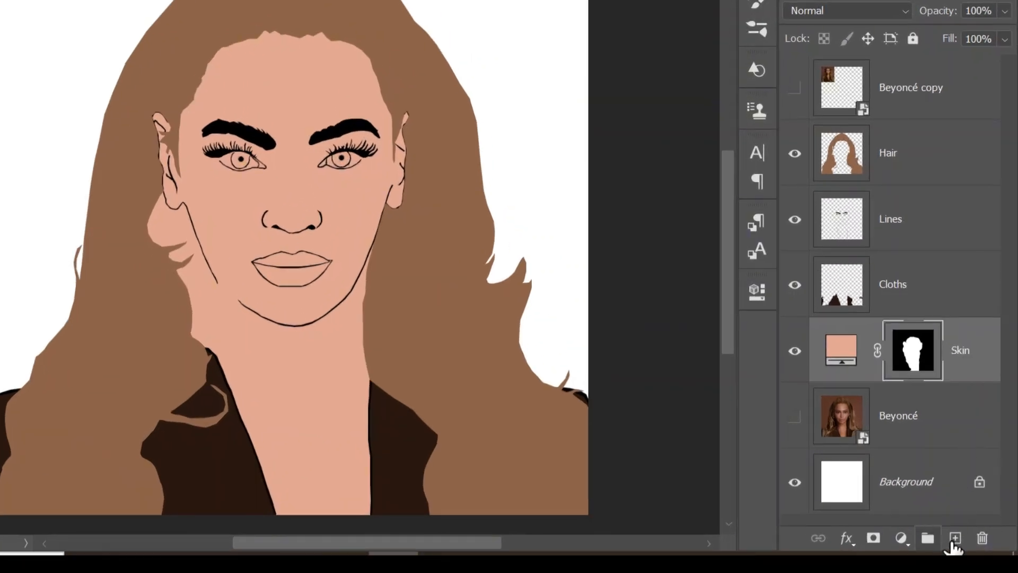
# - Add a new layer directly above the Skin layer and name it Eyes
pyautogui.click(968, 545)
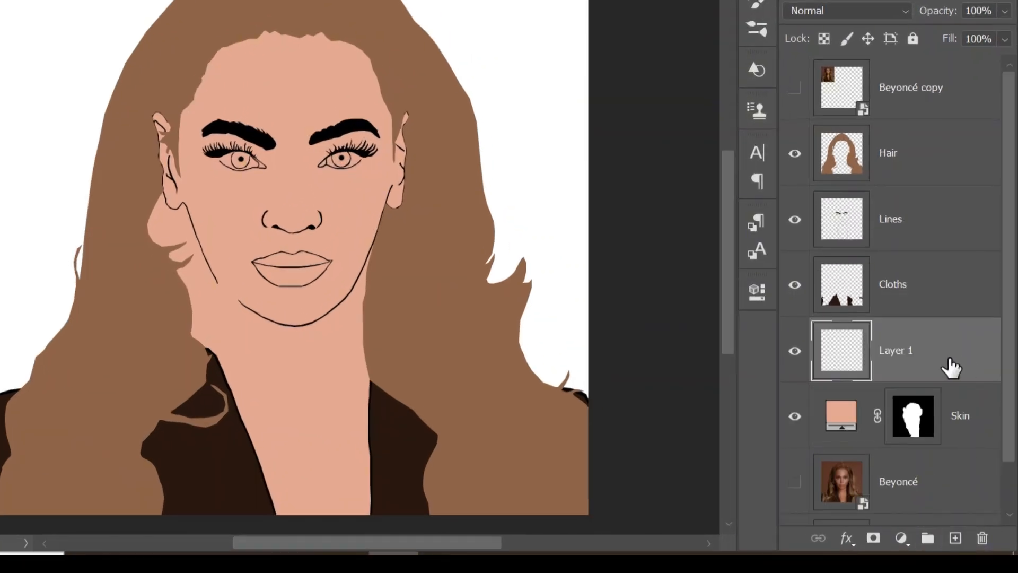
pyautogui.doubleClick(909, 349)
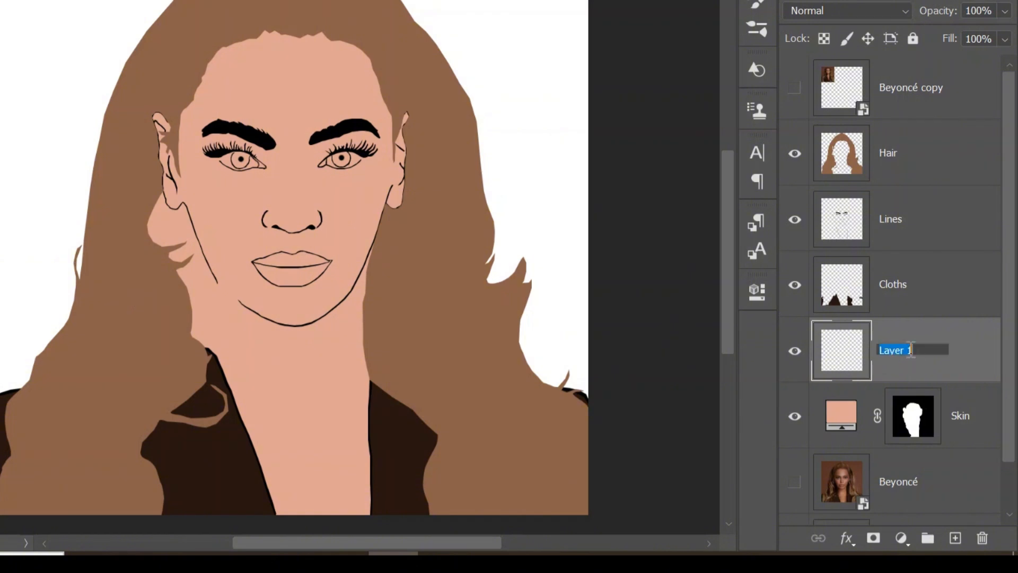
pyautogui.write('Eyes')
pyautogui.press('Return')
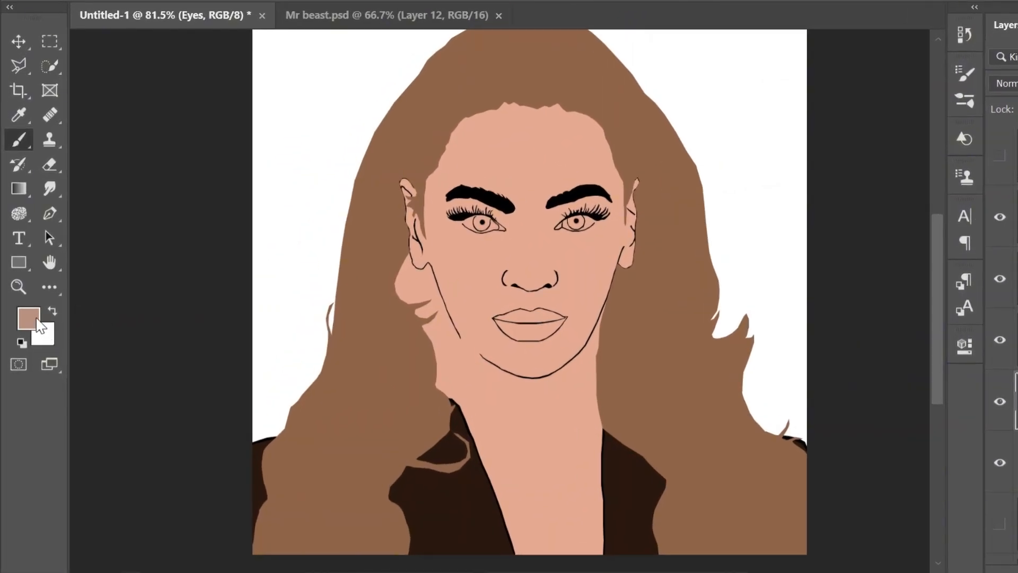
# - Paint the white of the right eye around the iris with a small white brush on the Eyes layer
pyautogui.click(55, 310)
pyautogui.press('z')
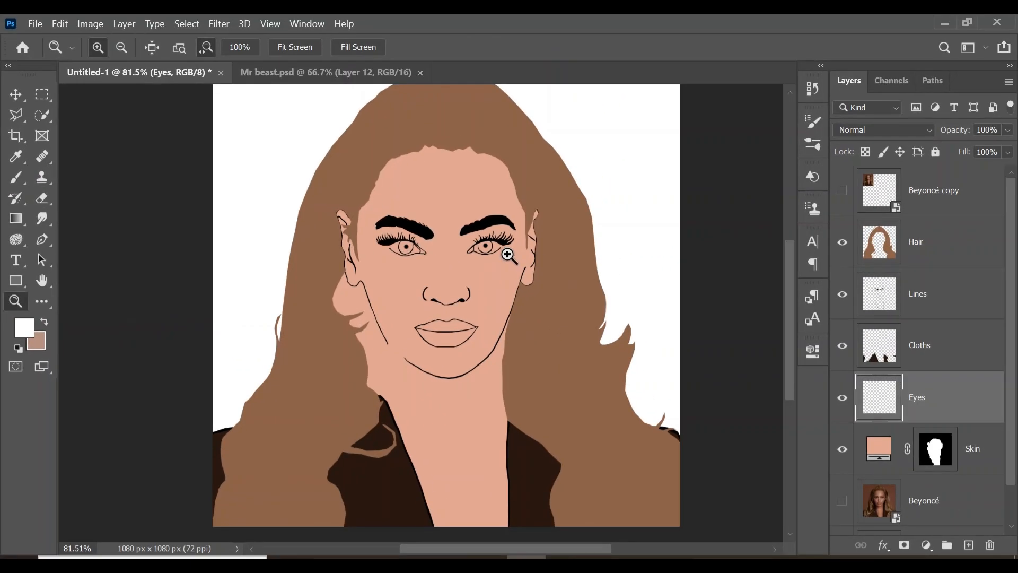
pyautogui.moveTo(559, 214); pyautogui.dragTo(675, 240)
pyautogui.moveTo(589, 257); pyautogui.dragTo(562, 258)
pyautogui.click(16, 177)
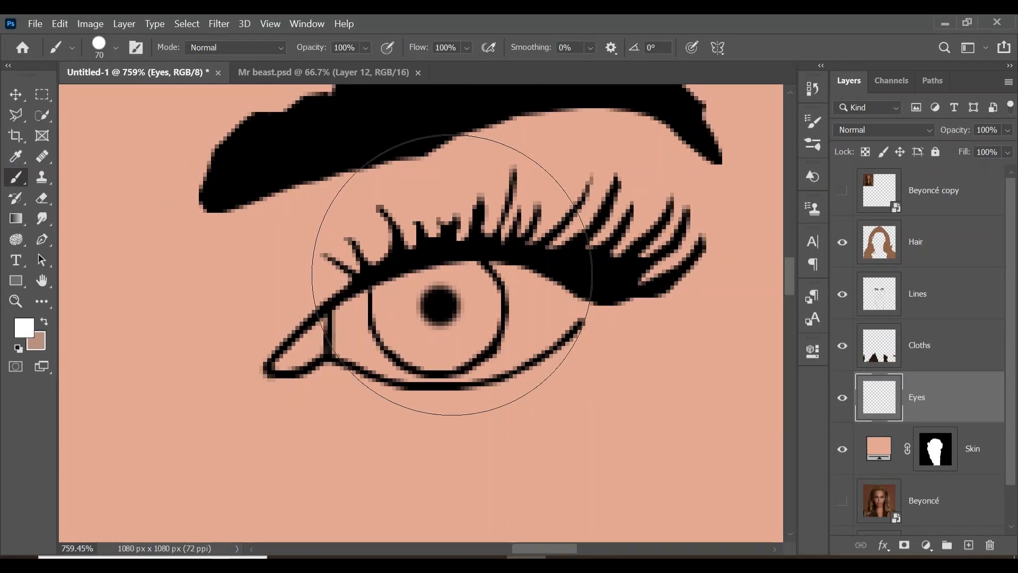
pyautogui.press('[')
pyautogui.press('[')
pyautogui.press('[')
pyautogui.press('[')
pyautogui.press('[')
pyautogui.press('[')
pyautogui.press('[')
pyautogui.press('[')
pyautogui.press('[')
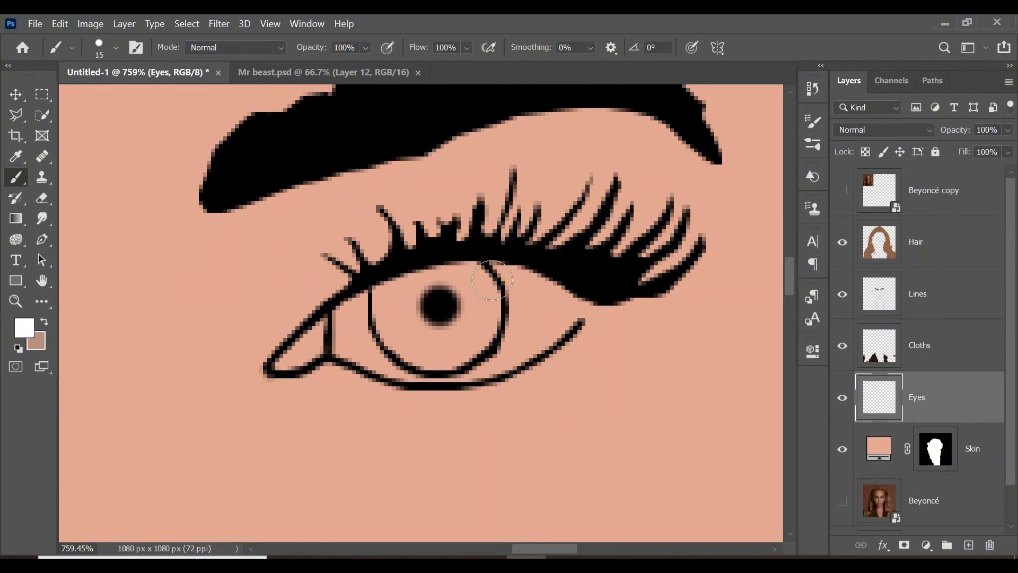
pyautogui.press('[')
pyautogui.moveTo(502, 268)
pyautogui.mouseDown()
pyautogui.moveTo(564, 290)
pyautogui.moveTo(575, 306)
pyautogui.moveTo(511, 361)
pyautogui.moveTo(538, 315)
pyautogui.moveTo(518, 292)
pyautogui.moveTo(515, 334)
pyautogui.moveTo(467, 378)
pyautogui.moveTo(422, 380)
pyautogui.moveTo(336, 331)
pyautogui.moveTo(336, 348)
pyautogui.moveTo(361, 294)
pyautogui.moveTo(381, 356)
pyautogui.moveTo(352, 296)
pyautogui.mouseUp()
pyautogui.hotkey('ctrl', 'z')
pyautogui.press('[')
pyautogui.press('[')
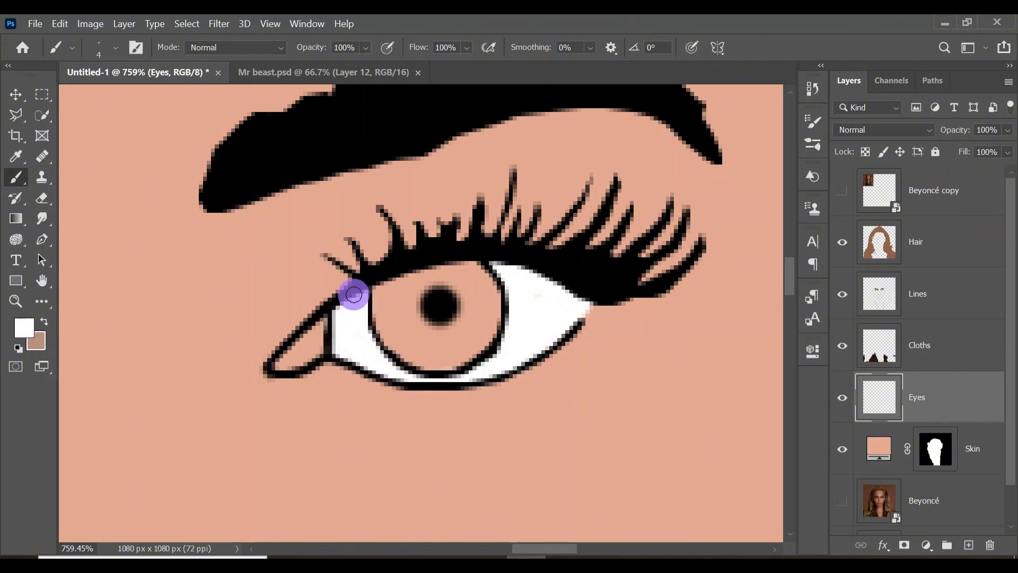
pyautogui.moveTo(352, 295); pyautogui.dragTo(336, 324)
# - Paint the white of the left eye around the iris, using a smaller brush for the narrow parts
pyautogui.moveTo(307, 294)
pyautogui.mouseDown()
pyautogui.moveTo(303, 348)
pyautogui.moveTo(354, 261)
pyautogui.moveTo(323, 348)
pyautogui.moveTo(381, 391)
pyautogui.moveTo(422, 391)
pyautogui.moveTo(486, 295)
pyautogui.mouseUp()
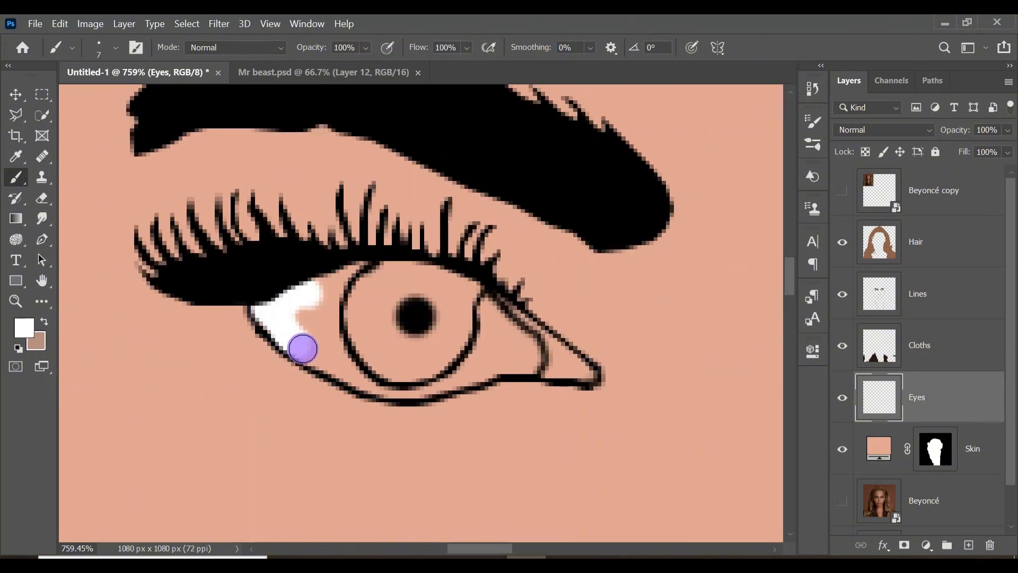
pyautogui.press('[')
pyautogui.press('[')
pyautogui.press('[')
pyautogui.press('[')
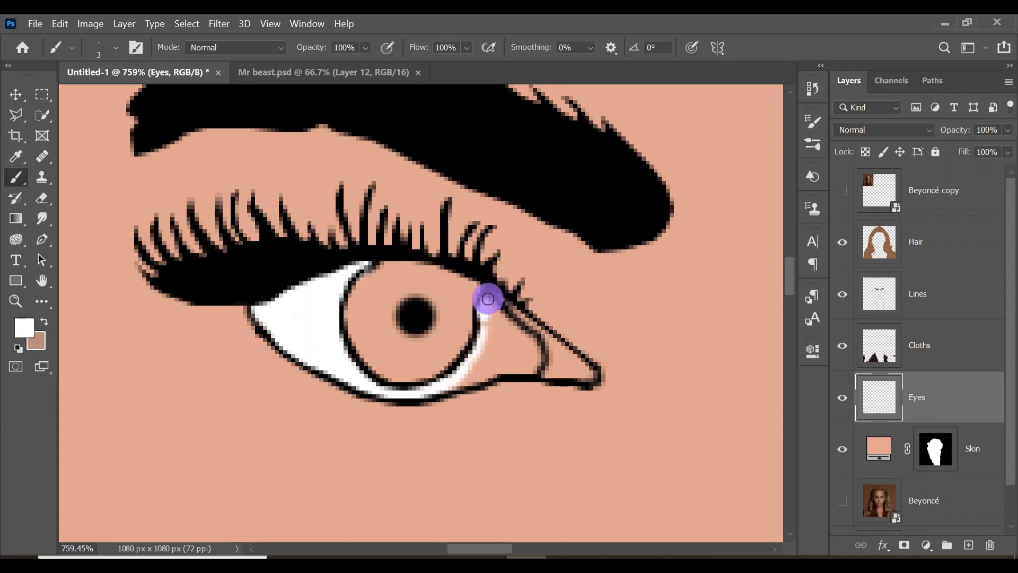
pyautogui.press(']')
pyautogui.press(']')
pyautogui.moveTo(498, 343)
pyautogui.mouseDown()
pyautogui.moveTo(445, 382)
pyautogui.moveTo(527, 344)
pyautogui.moveTo(529, 366)
pyautogui.moveTo(466, 370)
pyautogui.mouseUp()
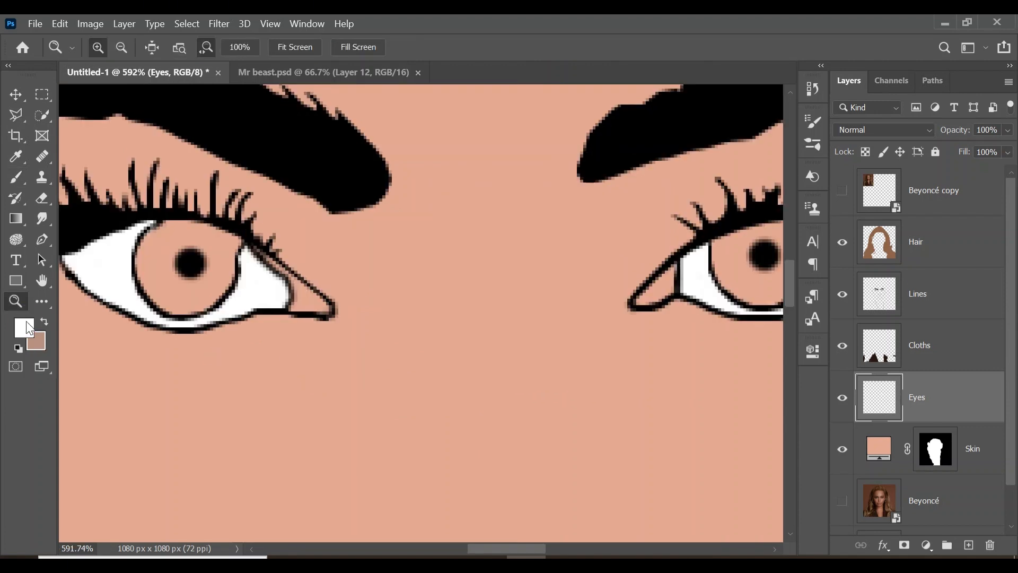
# - Set the foreground colour to the light red fb7171 and paint the inner corners of both eyes with it
pyautogui.click(25, 328)
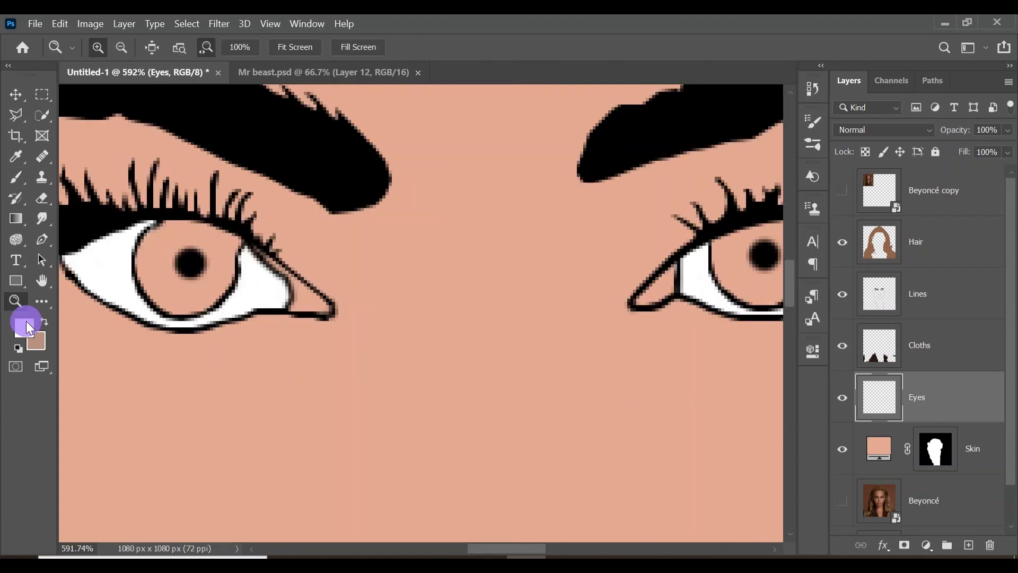
pyautogui.moveTo(721, 194); pyautogui.dragTo(729, 192)
pyautogui.click(954, 182)
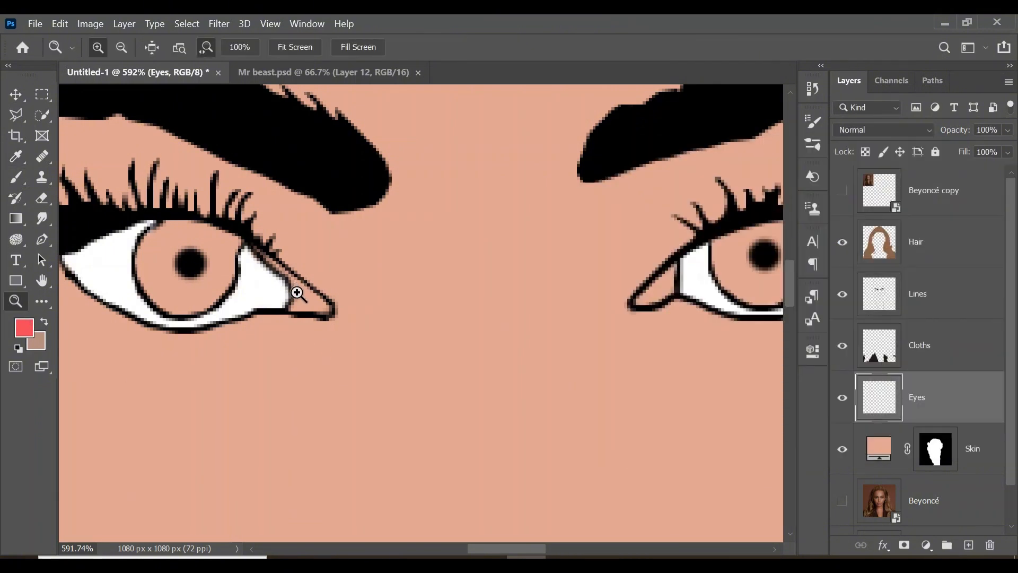
pyautogui.press('b')
pyautogui.moveTo(288, 276)
pyautogui.mouseDown()
pyautogui.moveTo(260, 254)
pyautogui.moveTo(320, 301)
pyautogui.moveTo(292, 308)
pyautogui.moveTo(302, 295)
pyautogui.mouseUp()
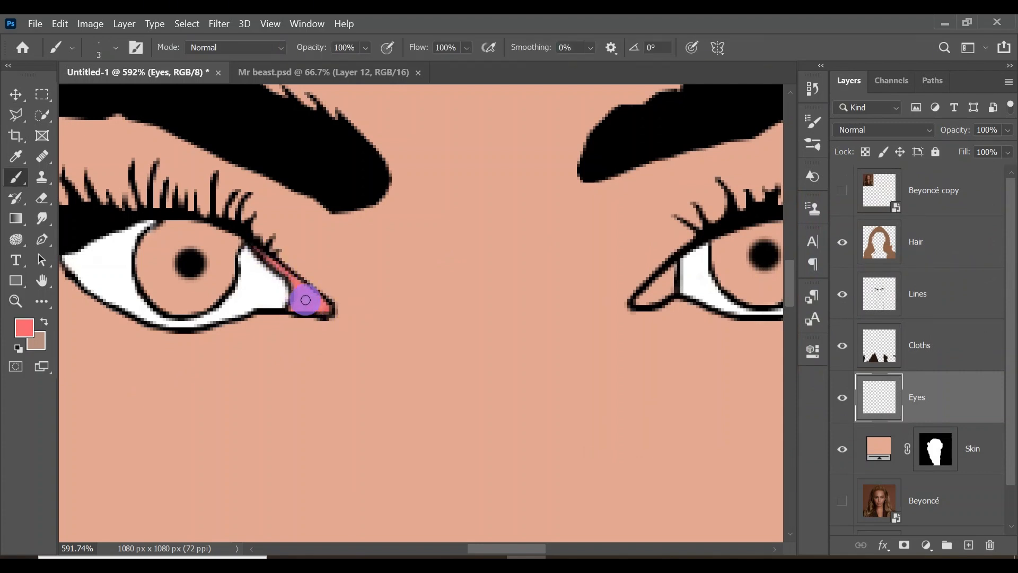
pyautogui.hscroll(5, 461, 311)
pyautogui.moveTo(528, 260)
pyautogui.mouseDown()
pyautogui.moveTo(485, 300)
pyautogui.moveTo(509, 277)
pyautogui.moveTo(496, 286)
pyautogui.moveTo(513, 286)
pyautogui.mouseUp()
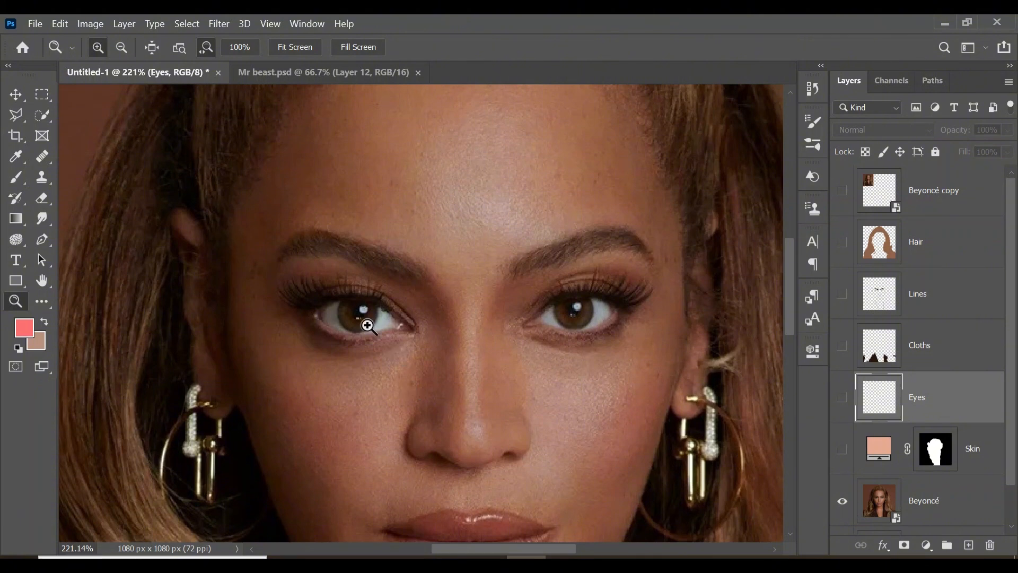
# - Set the foreground colour to the dark brown 321a08 sampled from the photo's iris and bring the artwork layers back into view
pyautogui.click(26, 326)
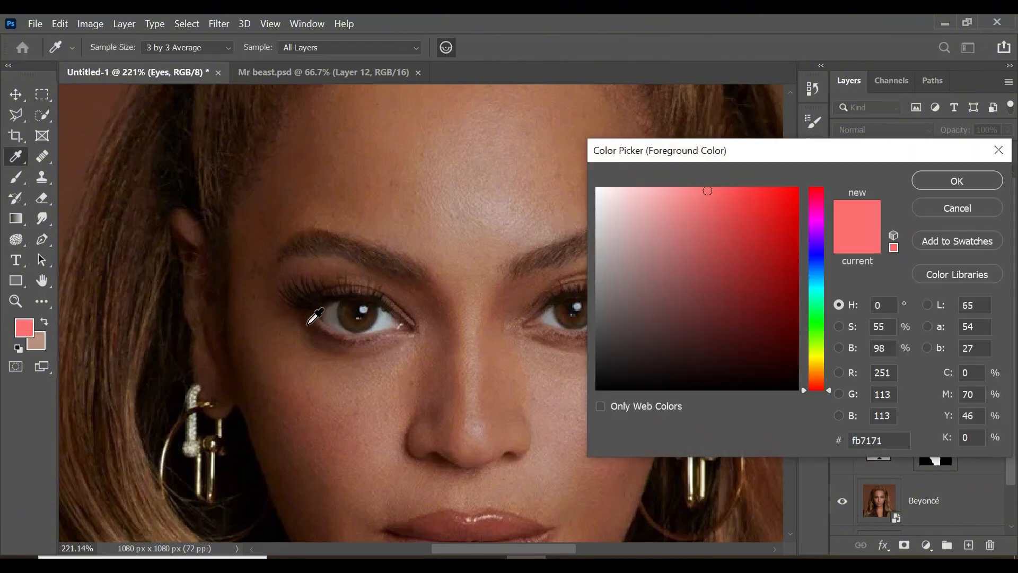
pyautogui.click(361, 308)
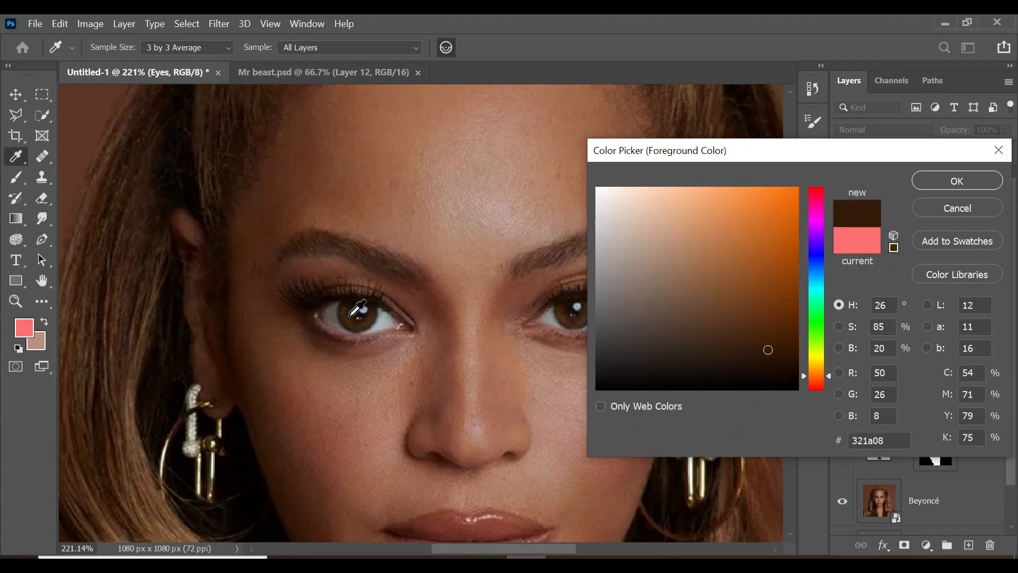
pyautogui.click(962, 184)
pyautogui.keyDown('alt'); pyautogui.click(843, 501); pyautogui.keyUp('alt')
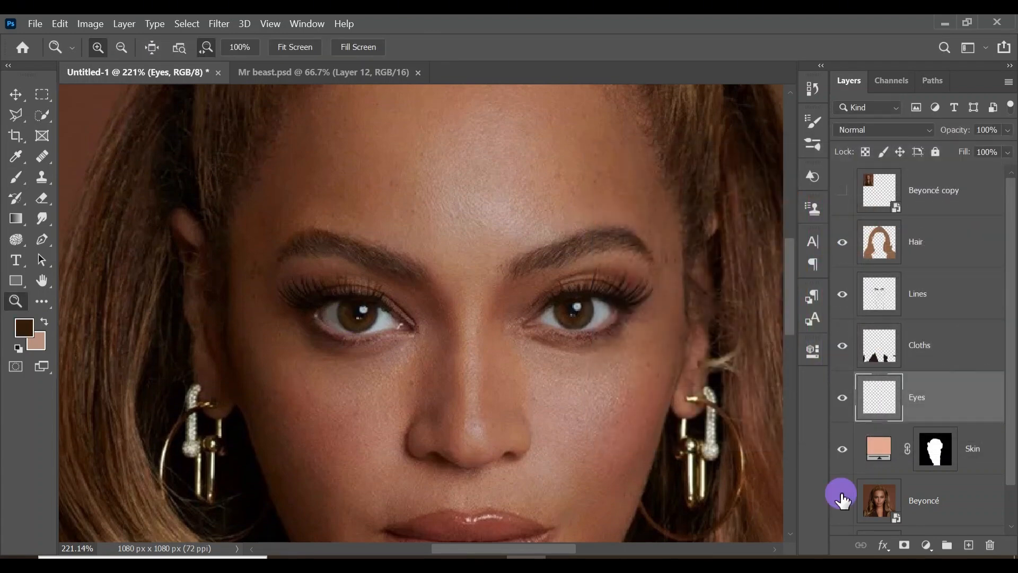
# - Paint both irises dark brown on the Eyes layer and compare them with the photo layer shown alone
pyautogui.click(17, 180)
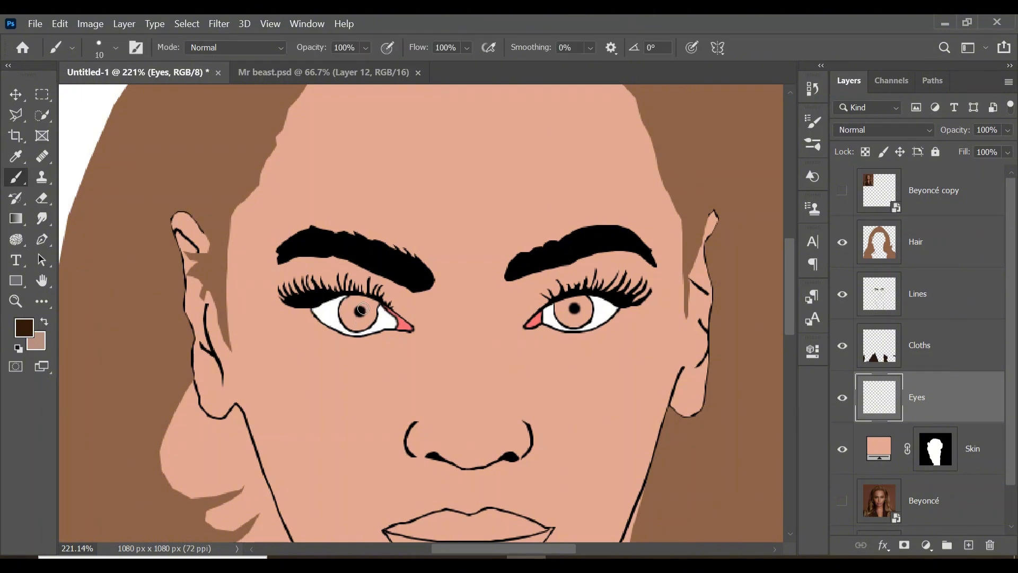
pyautogui.scroll(5, 361, 309)
pyautogui.press('[')
pyautogui.press('[')
pyautogui.moveTo(329, 286)
pyautogui.mouseDown()
pyautogui.moveTo(314, 318)
pyautogui.moveTo(341, 353)
pyautogui.moveTo(387, 307)
pyautogui.moveTo(336, 284)
pyautogui.moveTo(345, 339)
pyautogui.mouseUp()
pyautogui.hscroll(6, 543, 296)
pyautogui.moveTo(543, 295)
pyautogui.mouseDown()
pyautogui.moveTo(566, 347)
pyautogui.moveTo(600, 329)
pyautogui.moveTo(554, 295)
pyautogui.mouseUp()
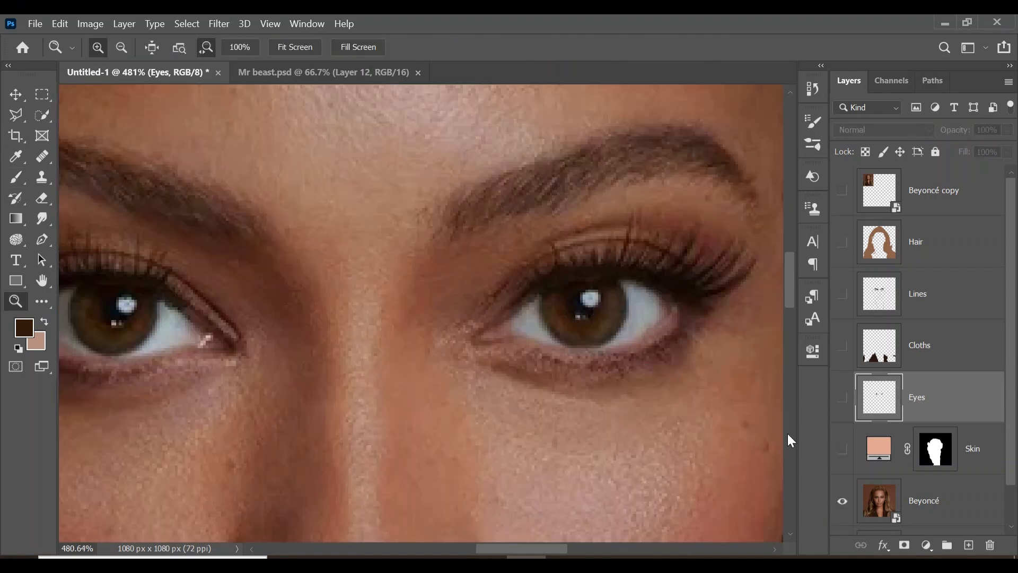
pyautogui.keyDown('alt'); pyautogui.click(843, 502); pyautogui.keyUp('alt')
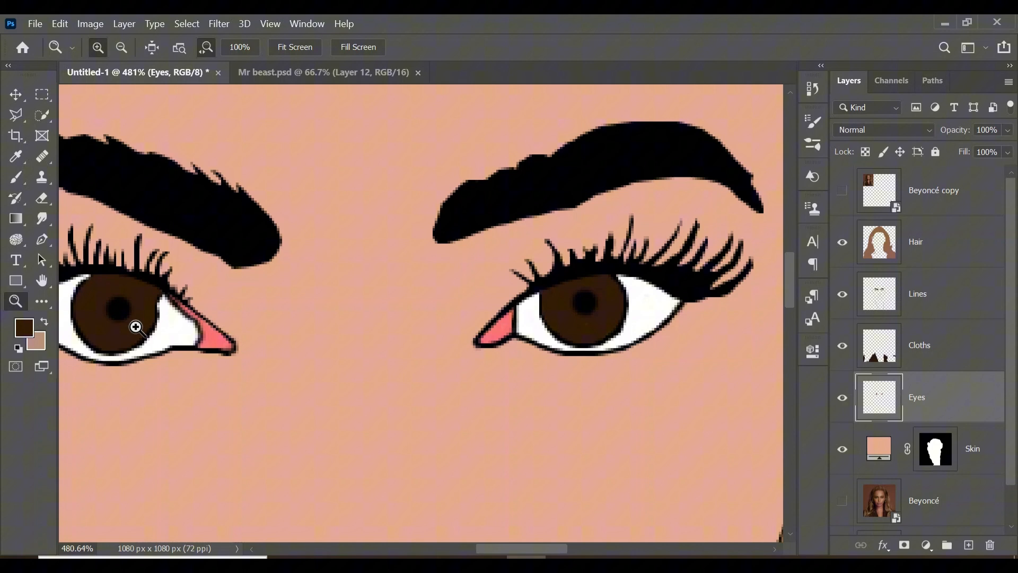
# - Set the foreground colour to white and paint a small round highlight beside the pupil in both irises
pyautogui.click(19, 324)
pyautogui.moveTo(615, 236); pyautogui.dragTo(597, 159)
pyautogui.press('Return')
pyautogui.press('b')
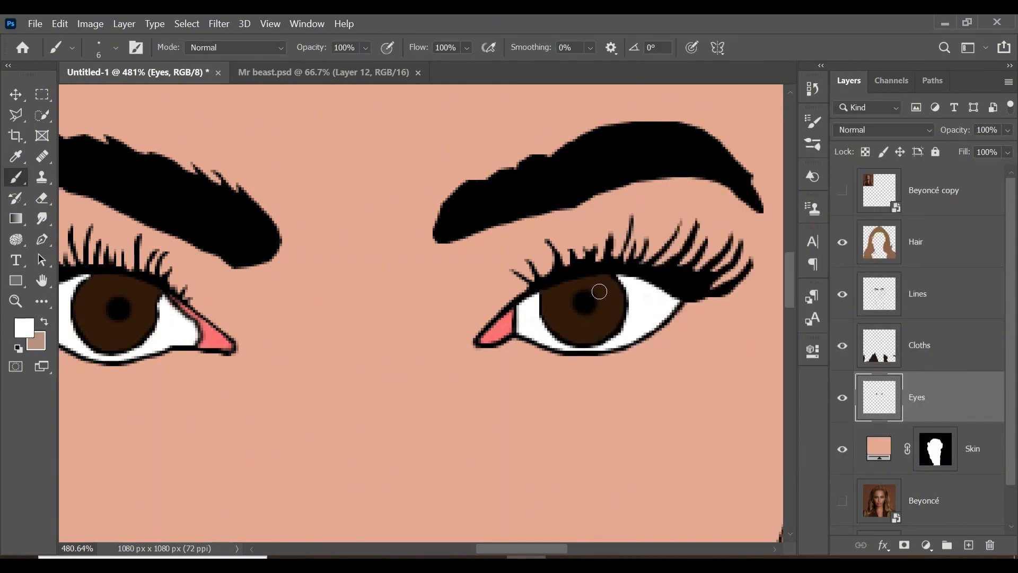
pyautogui.click(599, 291)
pyautogui.hscroll(-10, 345, 313)
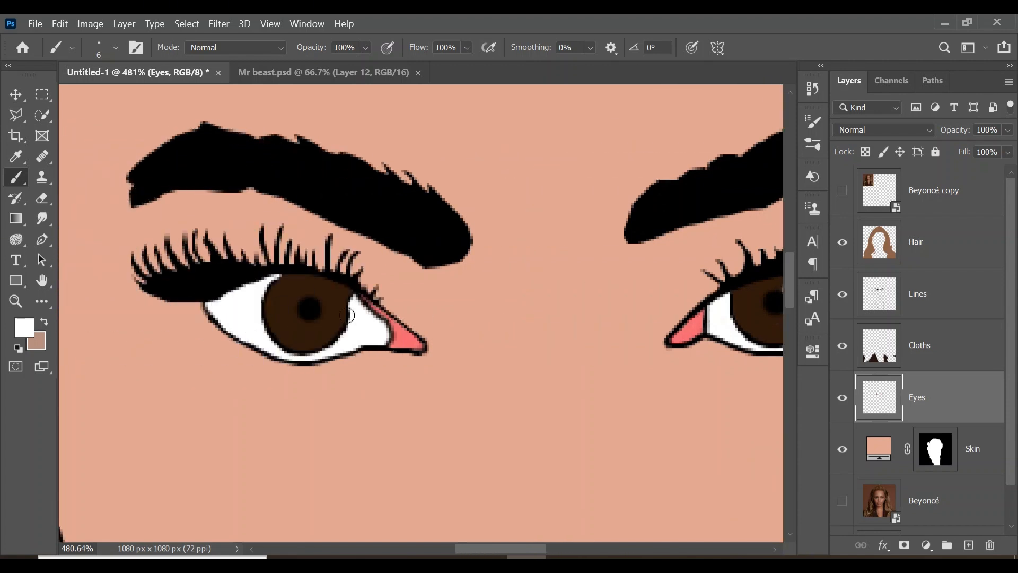
pyautogui.click(375, 302)
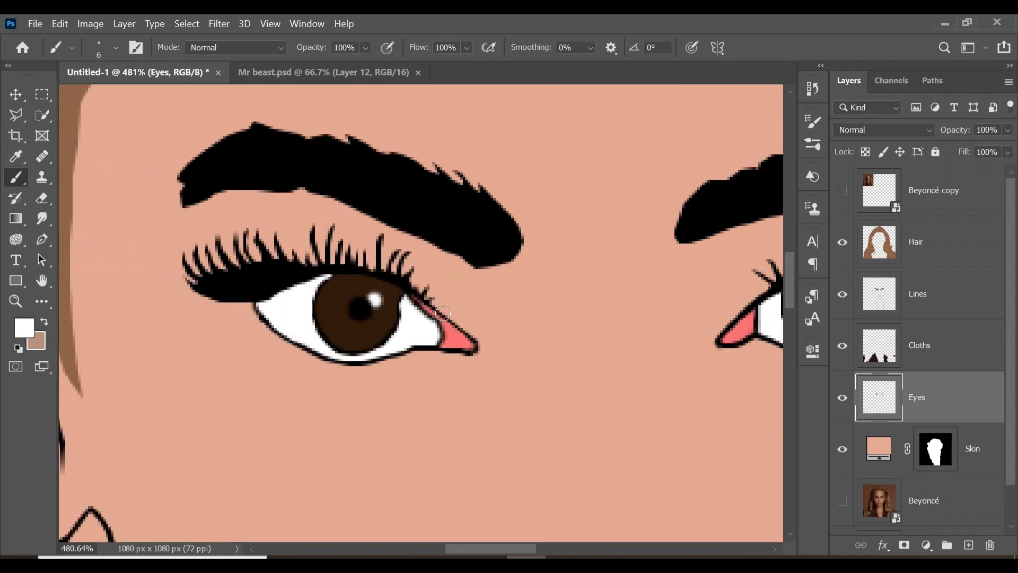
# - Set the foreground colour to the lighter brown 5c300f
pyautogui.click(25, 329)
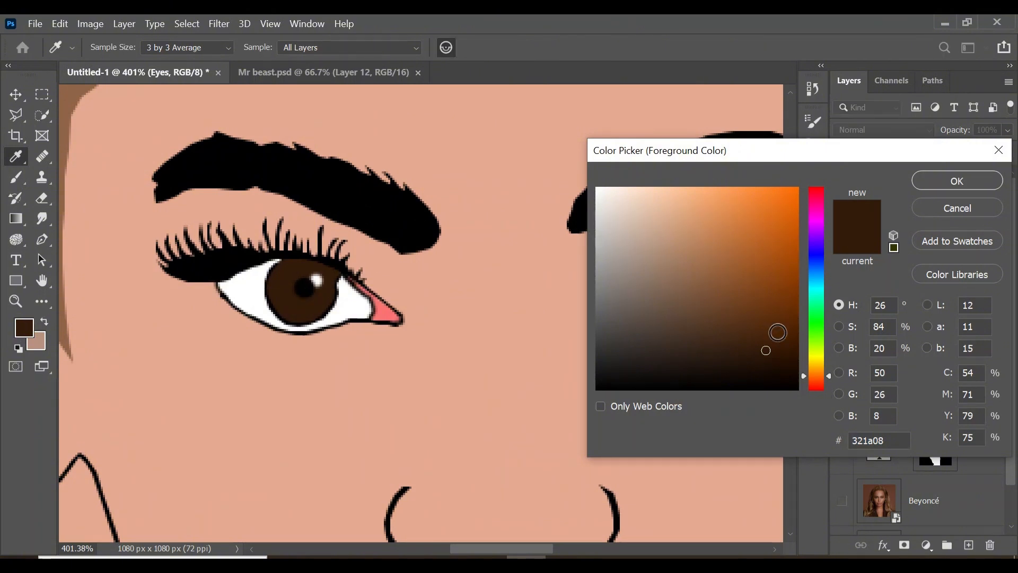
pyautogui.moveTo(767, 350); pyautogui.dragTo(766, 315)
pyautogui.click(978, 176)
pyautogui.press('z')
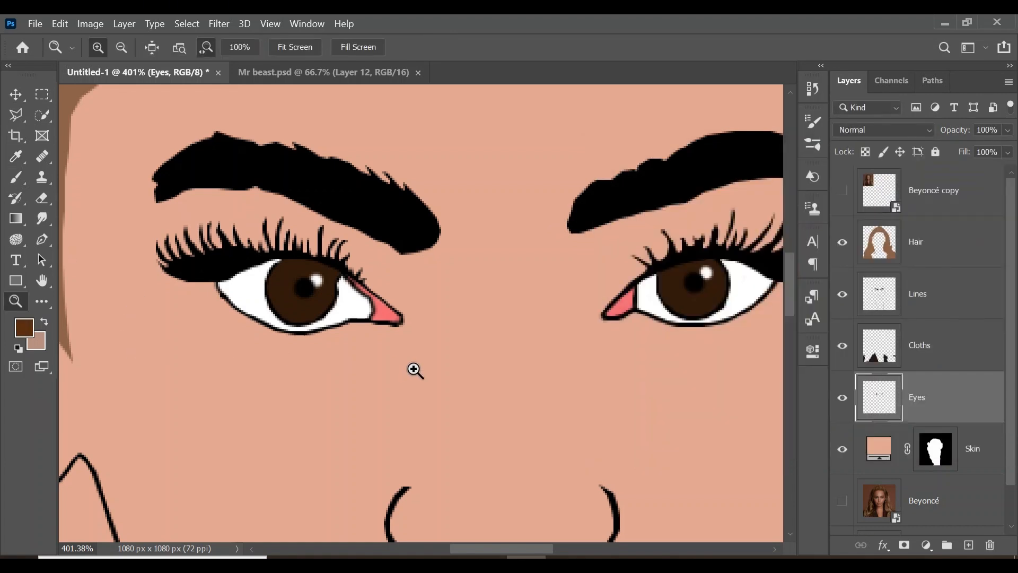
# - Trace a Pen path around the lower half of the iris in the eye on the image's left side
pyautogui.press('p')
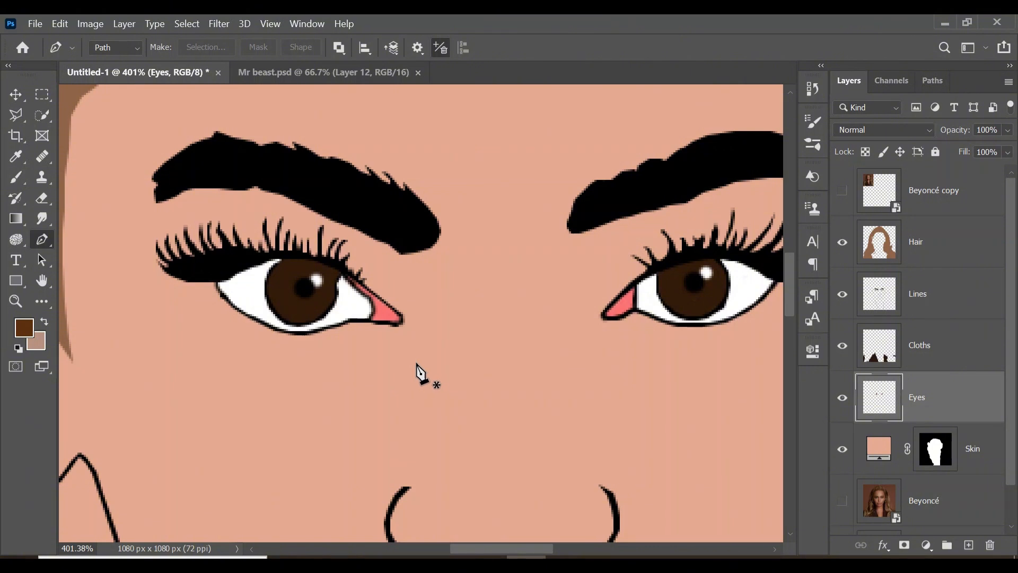
pyautogui.click(266, 287)
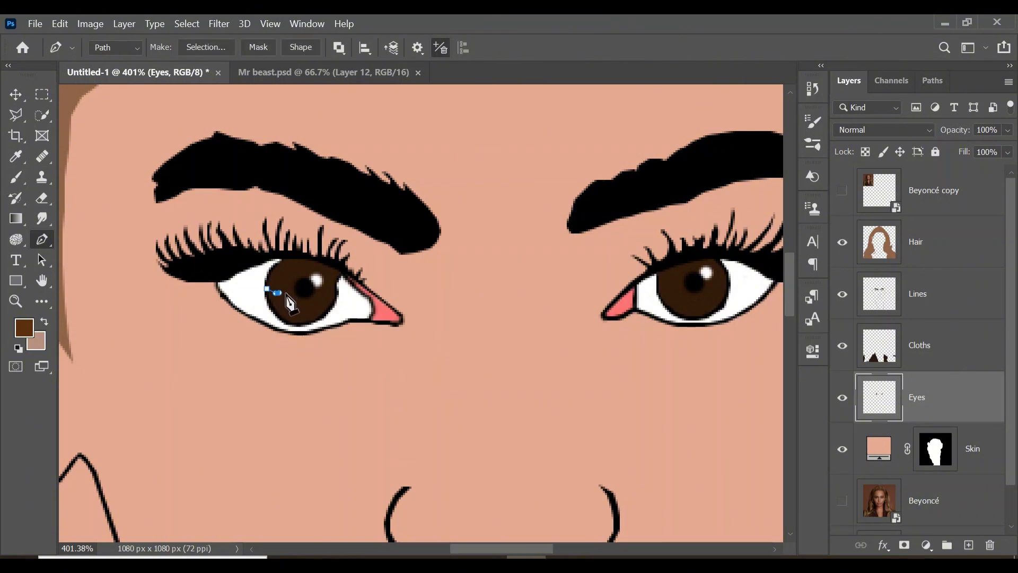
pyautogui.click(277, 292)
pyautogui.click(288, 293)
pyautogui.click(296, 288)
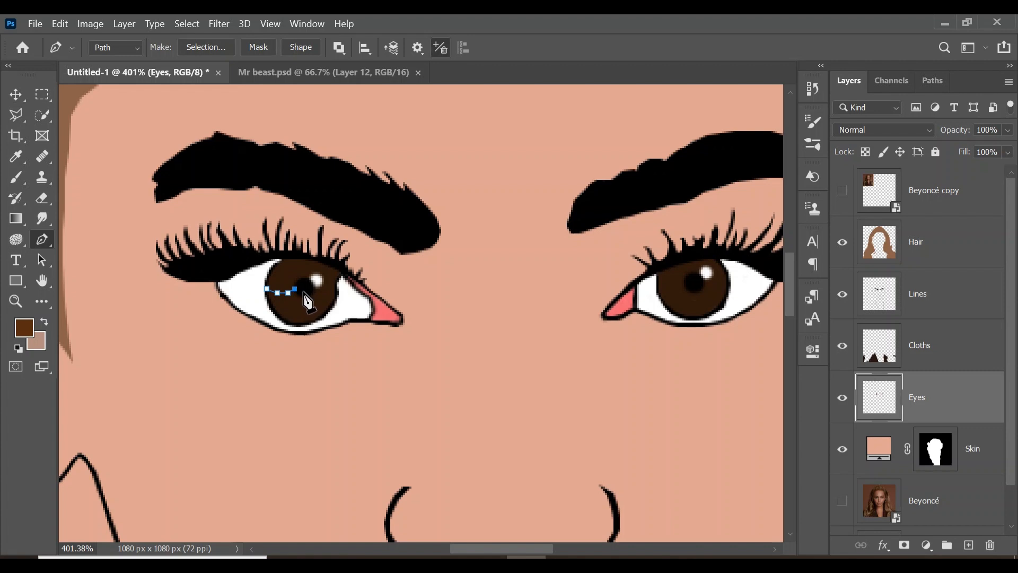
pyautogui.click(309, 293)
pyautogui.click(320, 293)
pyautogui.click(335, 284)
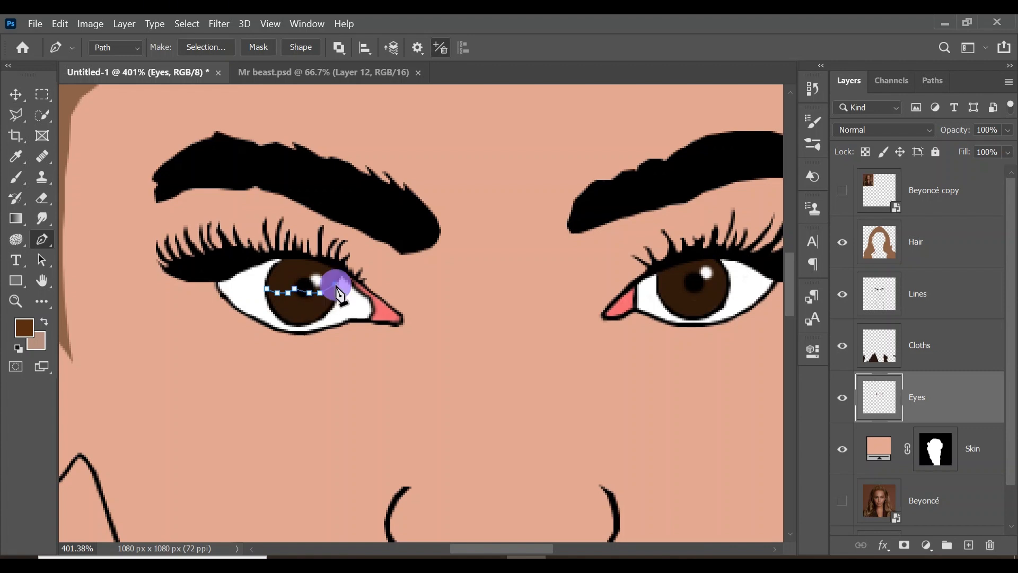
pyautogui.click(328, 308)
pyautogui.click(312, 321)
pyautogui.click(301, 323)
pyautogui.click(286, 322)
pyautogui.click(277, 313)
# - Fill the left iris path with the foreground colour at 100% opacity and delete the path
pyautogui.rightClick(295, 310)
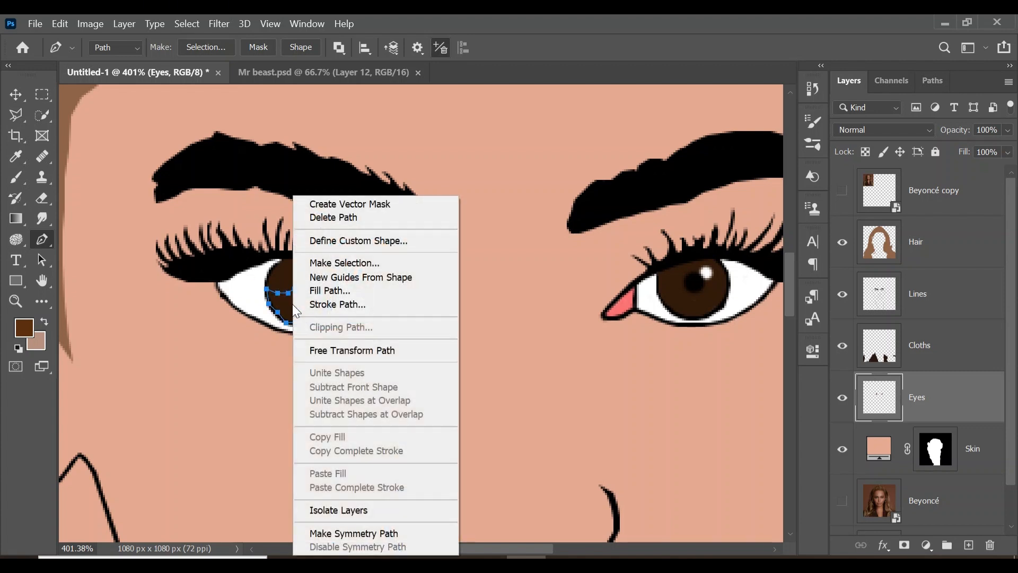
pyautogui.click(332, 291)
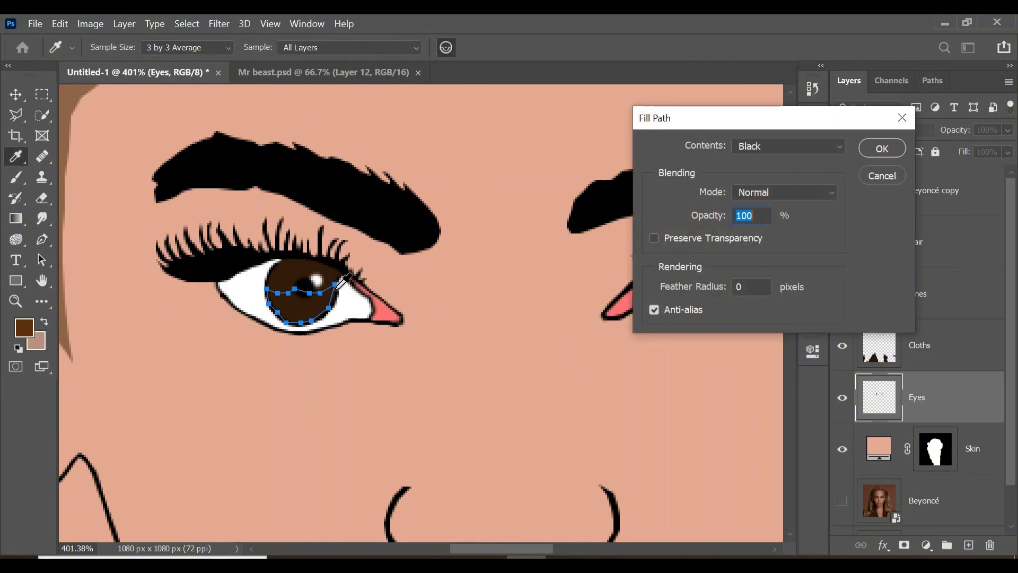
pyautogui.click(787, 146)
pyautogui.click(780, 186)
pyautogui.click(827, 148)
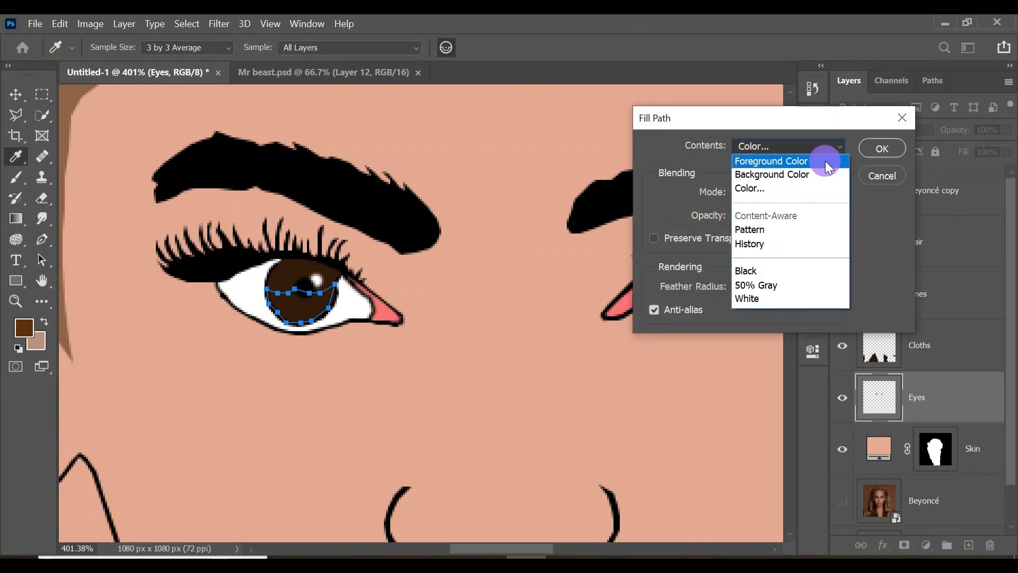
pyautogui.click(825, 160)
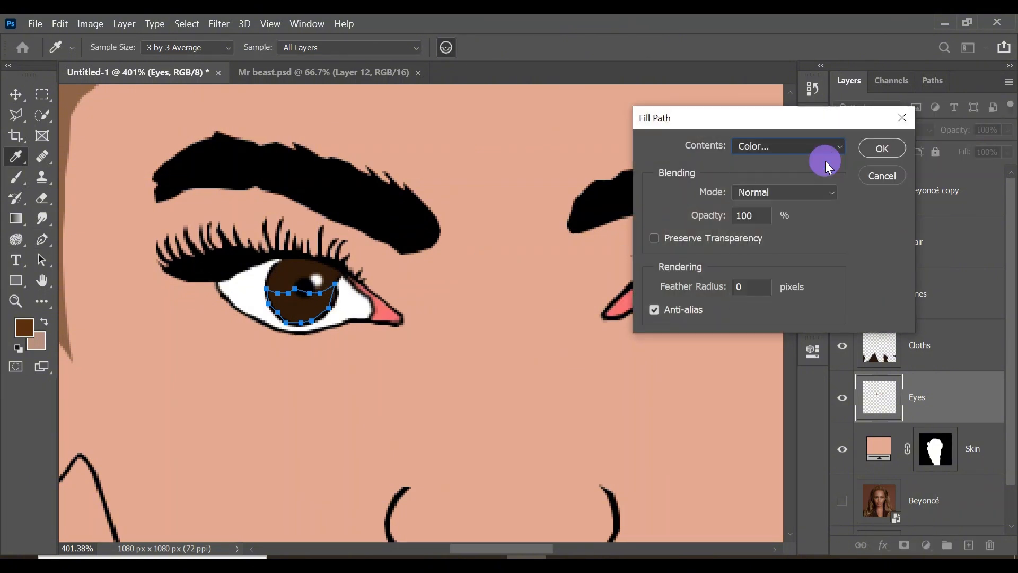
pyautogui.click(882, 148)
pyautogui.rightClick(317, 305)
pyautogui.click(366, 217)
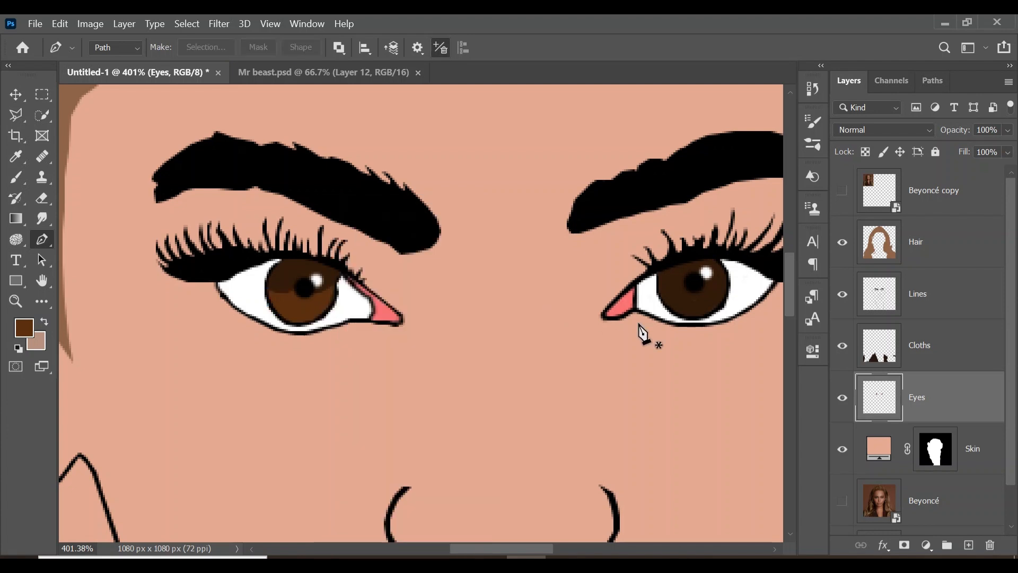
# - Trace a closed Pen path around the lower half of the iris in the eye on the image's right side
pyautogui.click(658, 285)
pyautogui.click(675, 293)
pyautogui.click(689, 286)
pyautogui.click(705, 285)
pyautogui.click(726, 273)
pyautogui.click(727, 292)
pyautogui.click(717, 305)
pyautogui.click(703, 316)
pyautogui.click(688, 318)
pyautogui.click(670, 309)
pyautogui.click(658, 286)
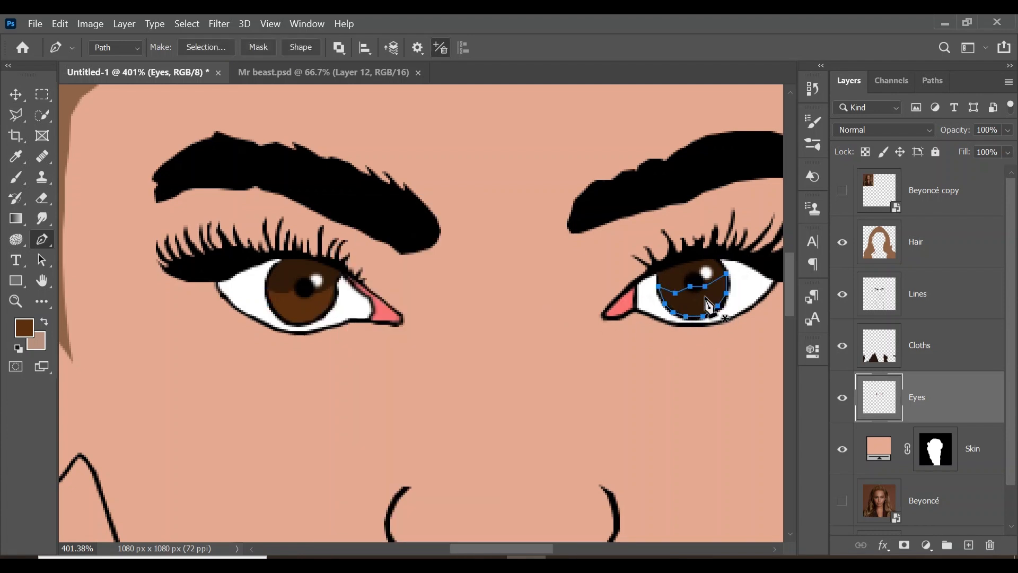
# - Fill the right iris path with the lighter brown foreground colour
pyautogui.rightClick(703, 299)
pyautogui.click(739, 276)
pyautogui.click(882, 148)
pyautogui.press('z')
pyautogui.moveTo(563, 325); pyautogui.dragTo(522, 333)
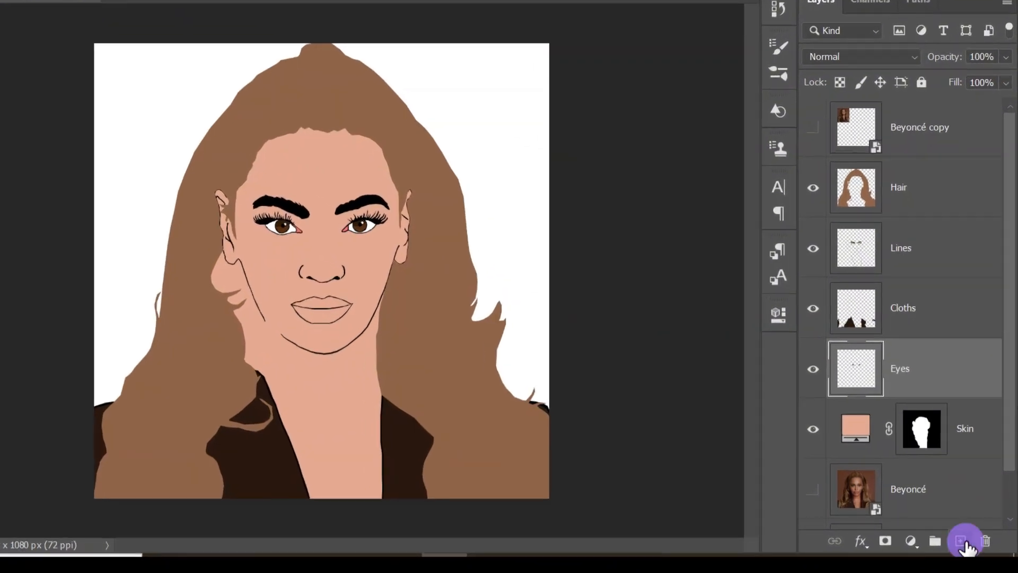
# - Add a new layer above Eyes and name it Lips
pyautogui.click(968, 545)
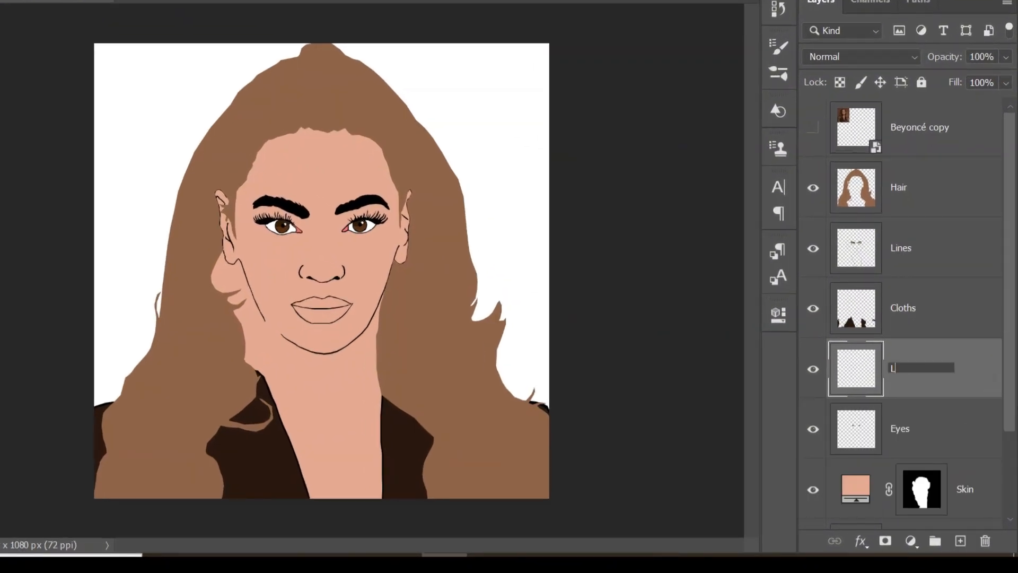
pyautogui.write('Lips')
pyautogui.press('Return')
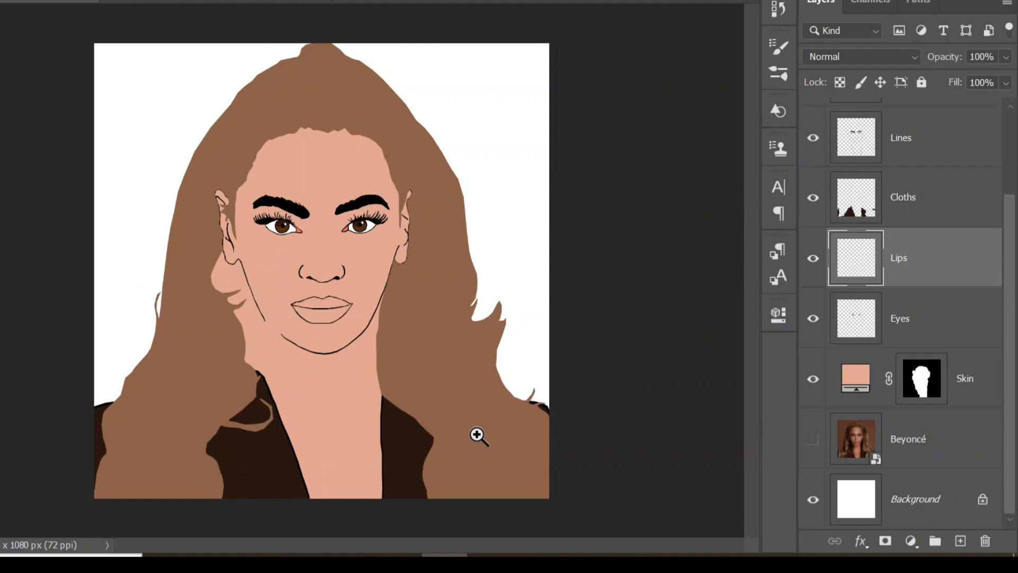
# - Show only the photo layer, set the foreground colour to a brighter version of its lip colour, d15a43, and bring the artwork layers back into view
pyautogui.keyDown('alt'); pyautogui.click(813, 440); pyautogui.keyUp('alt')
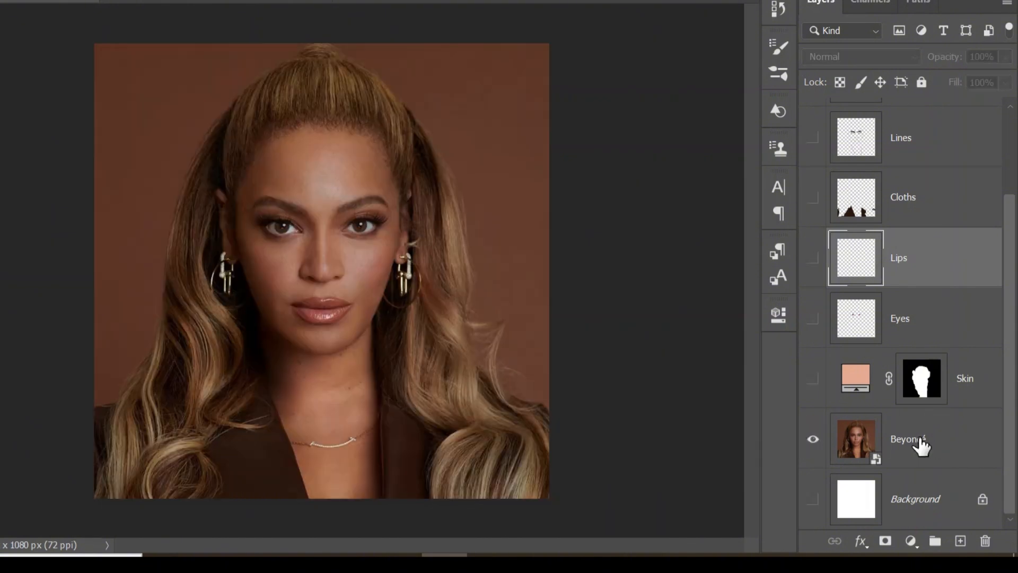
pyautogui.moveTo(323, 310); pyautogui.dragTo(412, 315)
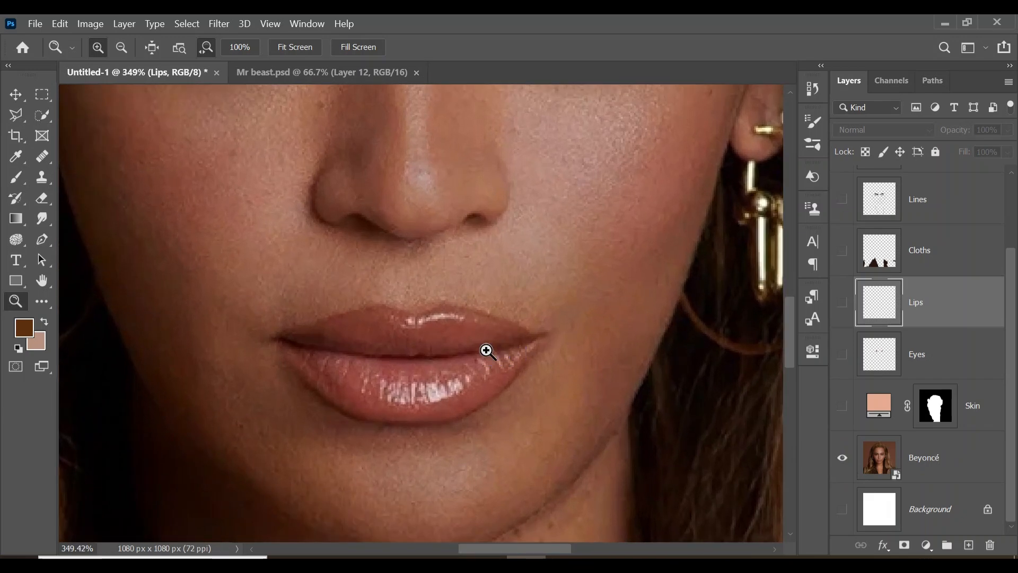
pyautogui.click(22, 331)
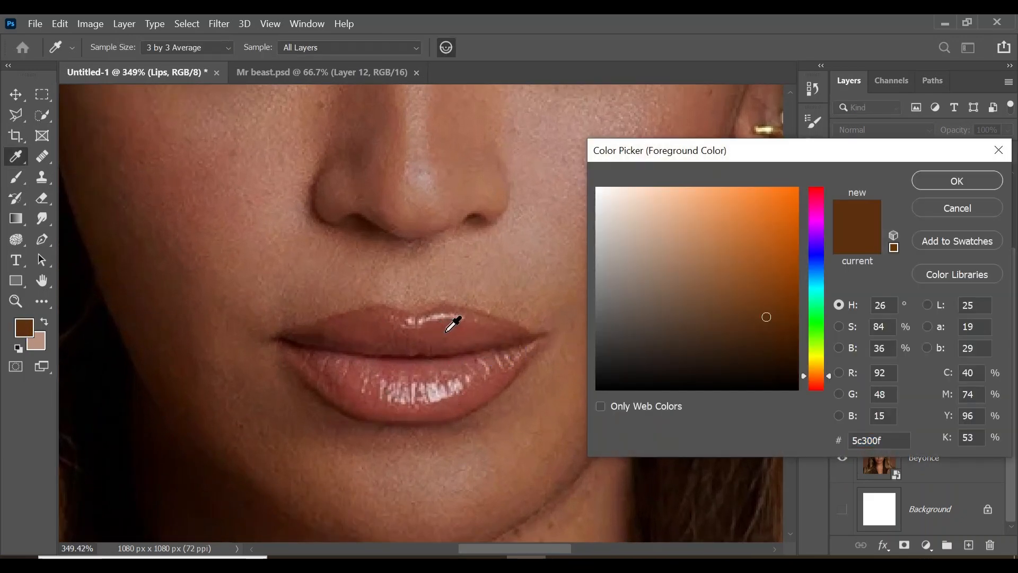
pyautogui.click(447, 331)
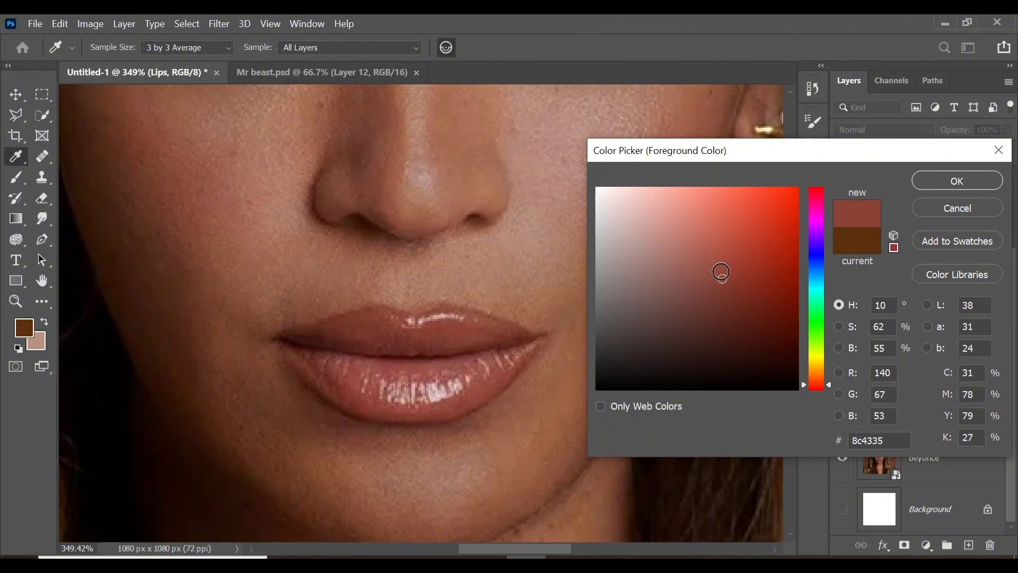
pyautogui.moveTo(721, 271); pyautogui.dragTo(736, 220)
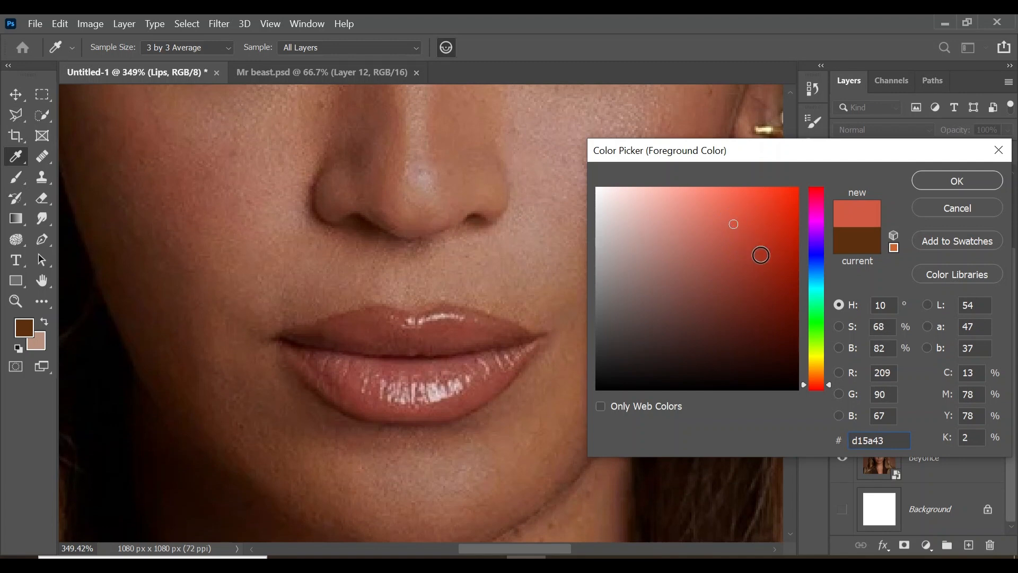
pyautogui.click(955, 181)
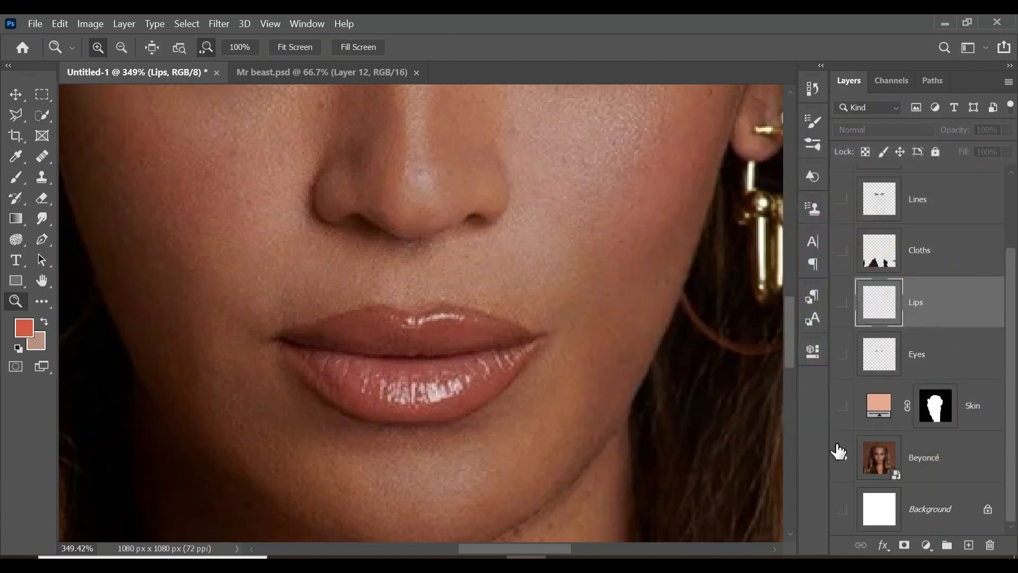
pyautogui.press('alt')
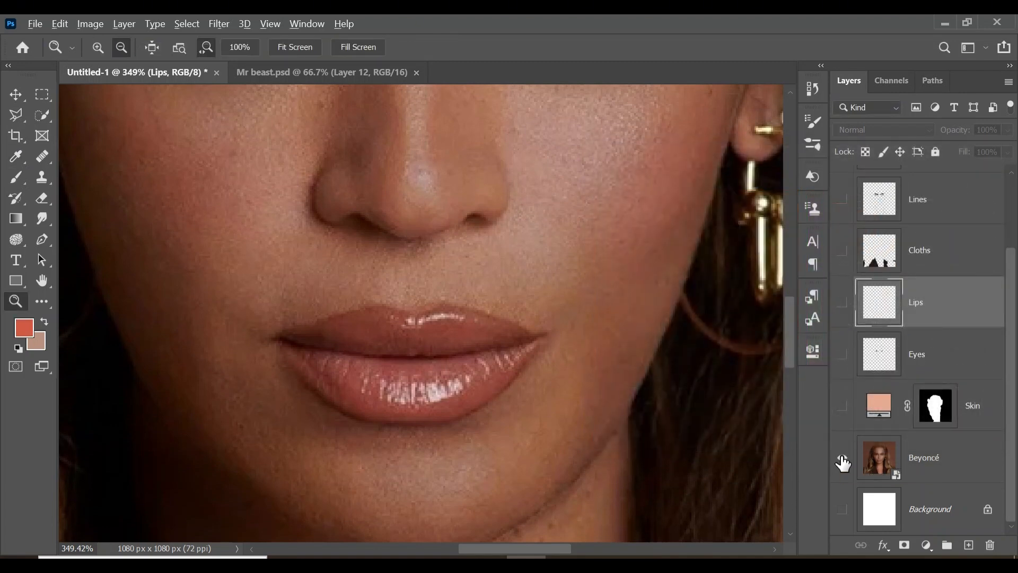
pyautogui.keyDown('alt'); pyautogui.click(843, 461); pyautogui.keyUp('alt')
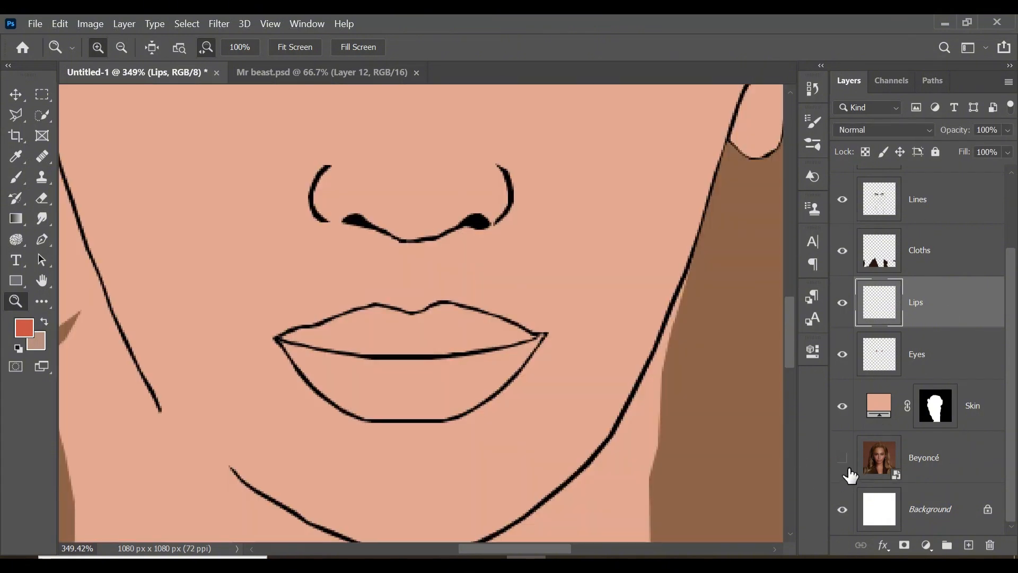
# - Paint the upper and lower lips coral red within their outlines on the Lips layer, adjusting the brush size as needed
pyautogui.click(16, 177)
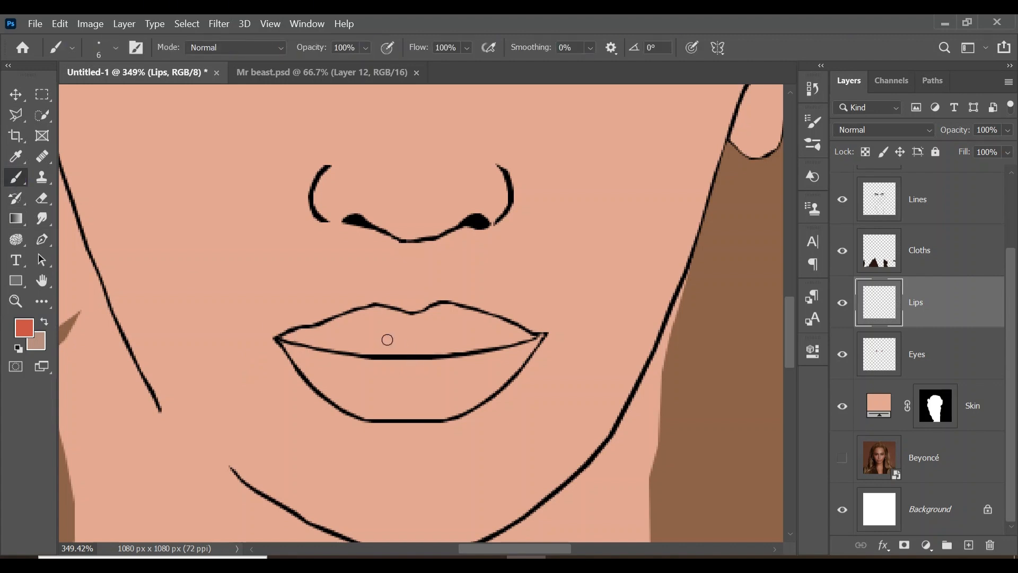
pyautogui.press(']')
pyautogui.press(']')
pyautogui.press(']')
pyautogui.scroll(3, 308, 332)
pyautogui.moveTo(254, 344)
pyautogui.mouseDown()
pyautogui.moveTo(390, 309)
pyautogui.moveTo(559, 297)
pyautogui.moveTo(613, 298)
pyautogui.moveTo(698, 324)
pyautogui.moveTo(588, 359)
pyautogui.moveTo(287, 365)
pyautogui.moveTo(321, 415)
pyautogui.moveTo(401, 478)
pyautogui.moveTo(522, 488)
pyautogui.moveTo(660, 436)
pyautogui.moveTo(730, 364)
pyautogui.mouseUp()
pyautogui.press('[')
pyautogui.press('[')
pyautogui.press(']')
pyautogui.press(']')
pyautogui.press(']')
pyautogui.press(']')
pyautogui.press(']')
pyautogui.press(']')
pyautogui.press(']')
pyautogui.moveTo(547, 391)
pyautogui.mouseDown()
pyautogui.moveTo(445, 352)
pyautogui.moveTo(511, 430)
pyautogui.moveTo(433, 424)
pyautogui.mouseUp()
pyautogui.press('z')
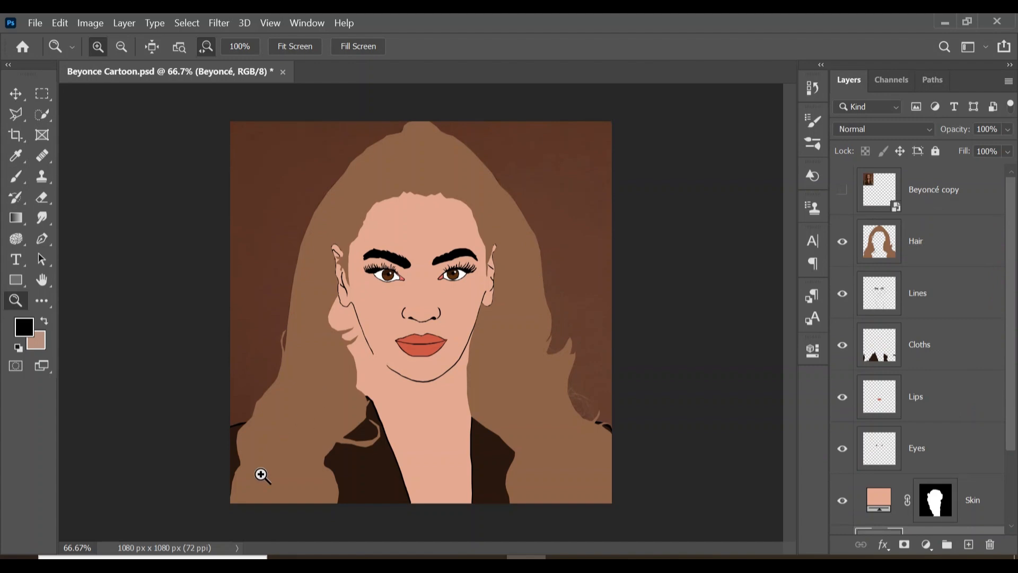
# - Show only the Beyoncé photo layer and apply a Posterize adjustment with 4 levels to it
pyautogui.scroll(-3, 1006, 273)
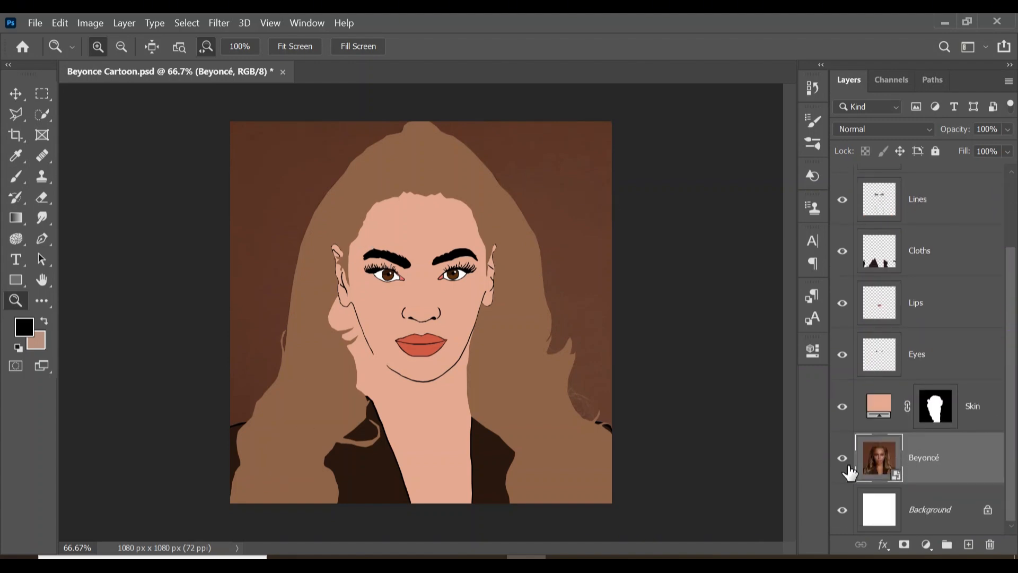
pyautogui.press('alt')
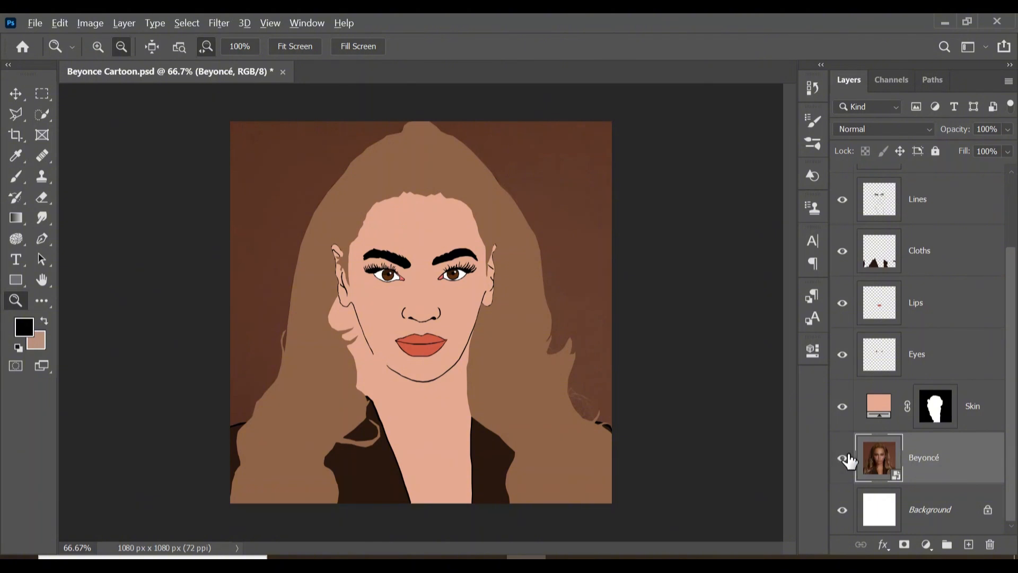
pyautogui.keyDown('alt'); pyautogui.click(842, 459); pyautogui.keyUp('alt')
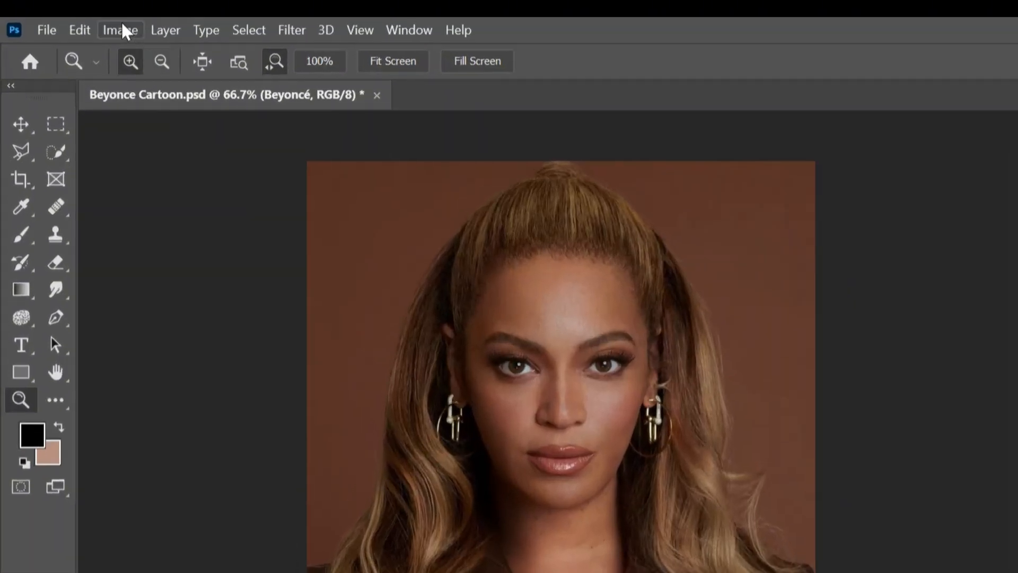
pyautogui.click(90, 23)
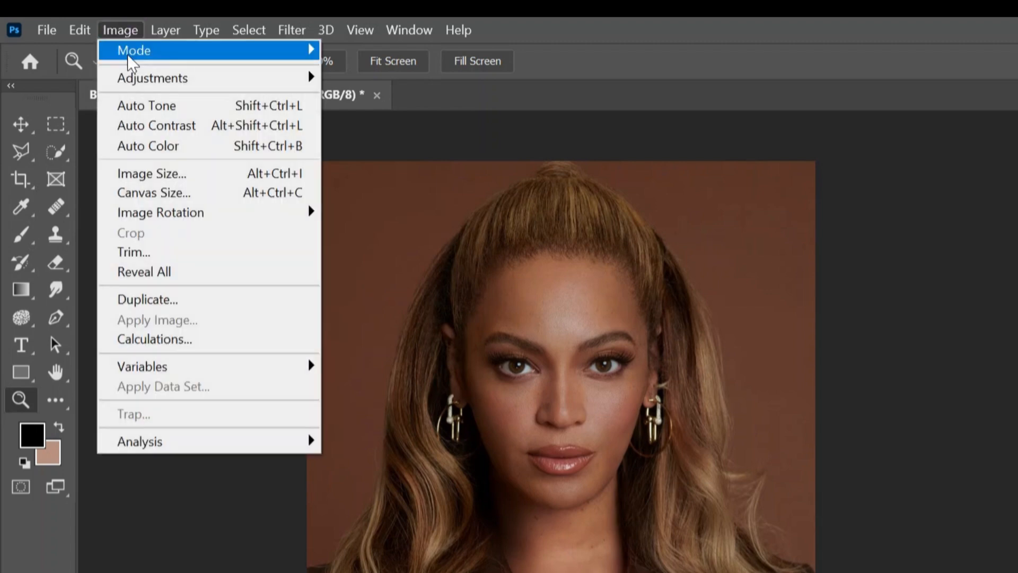
pyautogui.moveTo(139, 80)
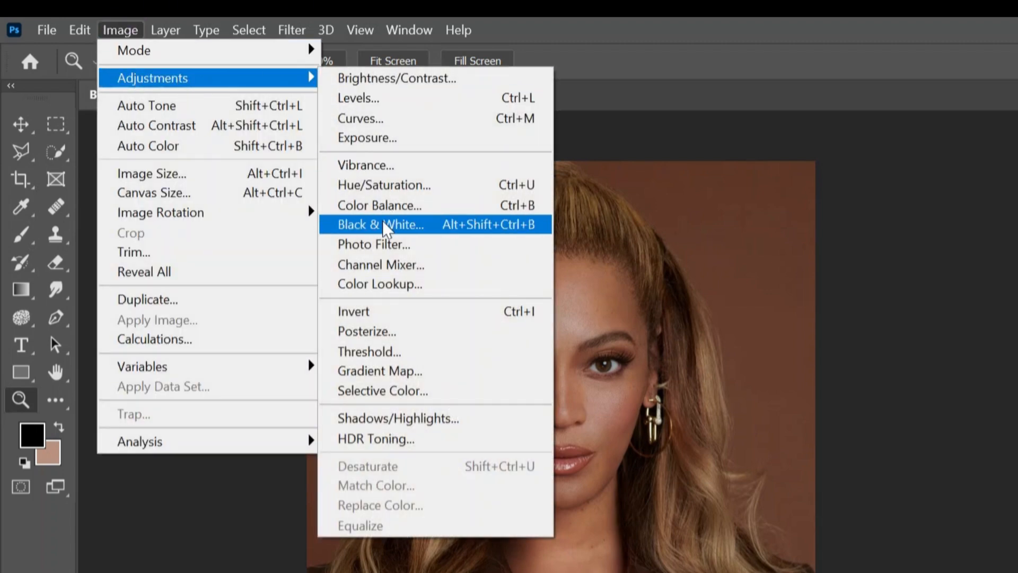
pyautogui.click(383, 331)
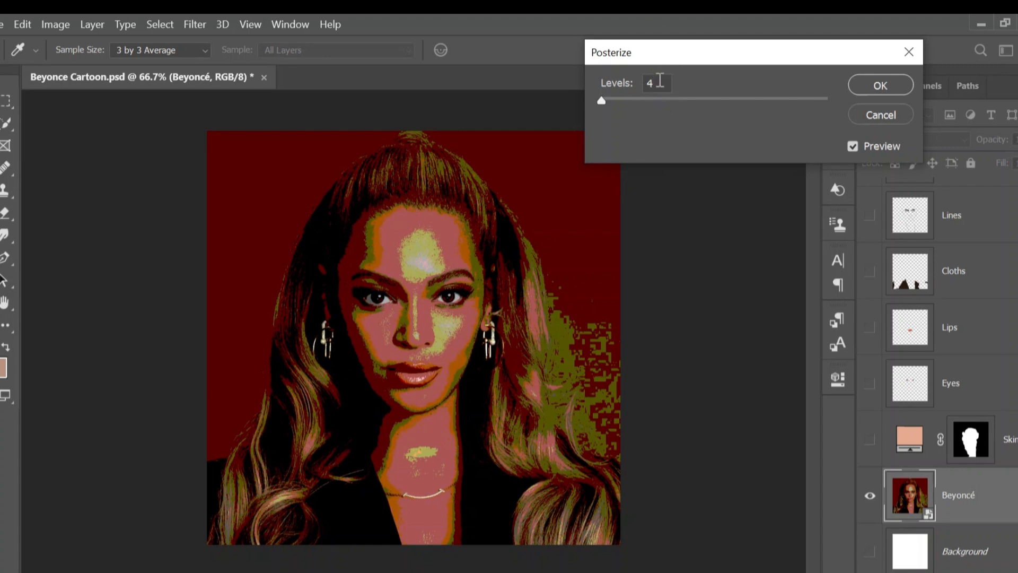
pyautogui.click(876, 84)
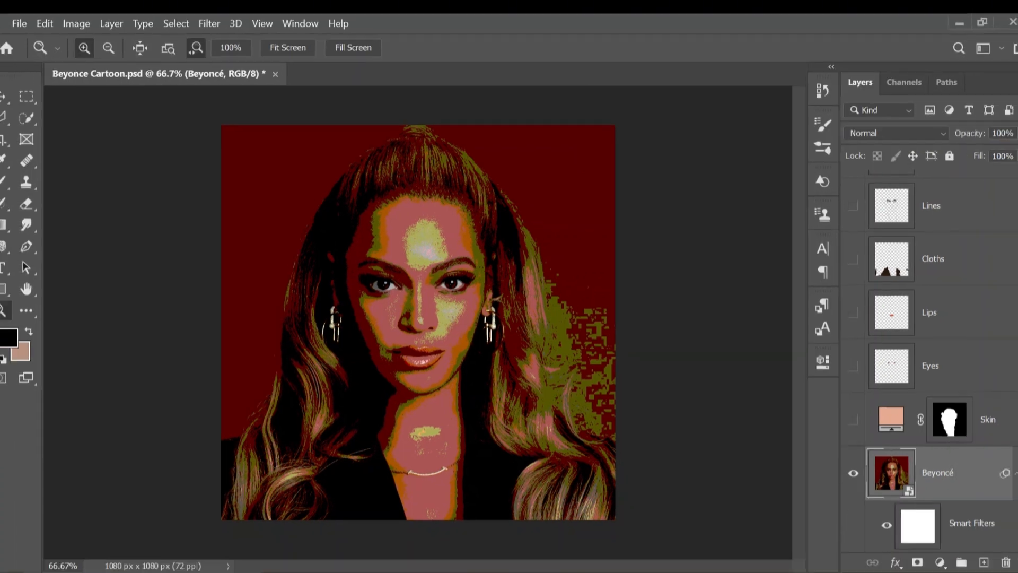
# - Show and select the Hair layer and sample its brown, 906448, as the foreground colour
pyautogui.moveTo(1010, 360); pyautogui.dragTo(1010, 303)
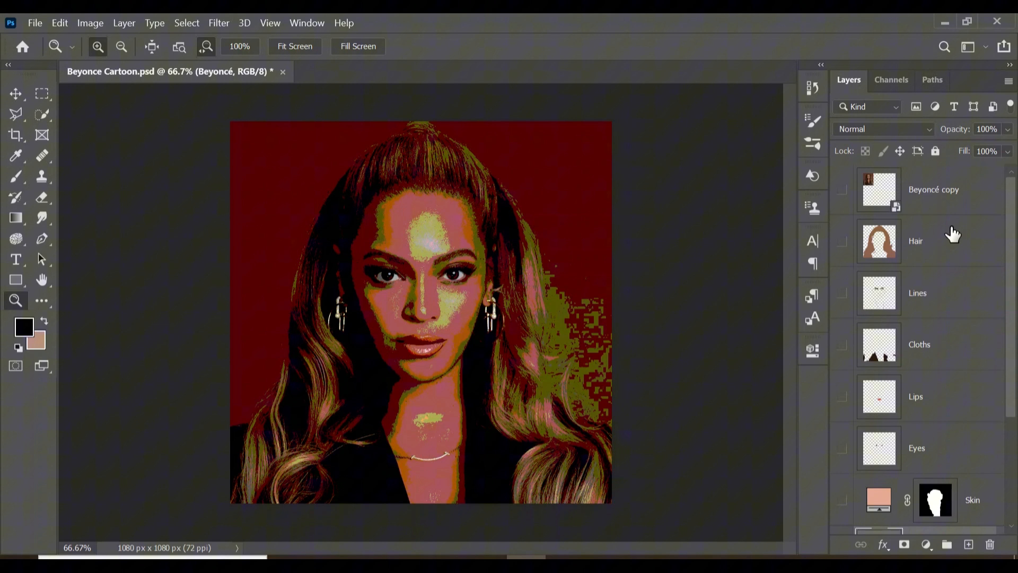
pyautogui.click(951, 235)
pyautogui.click(841, 242)
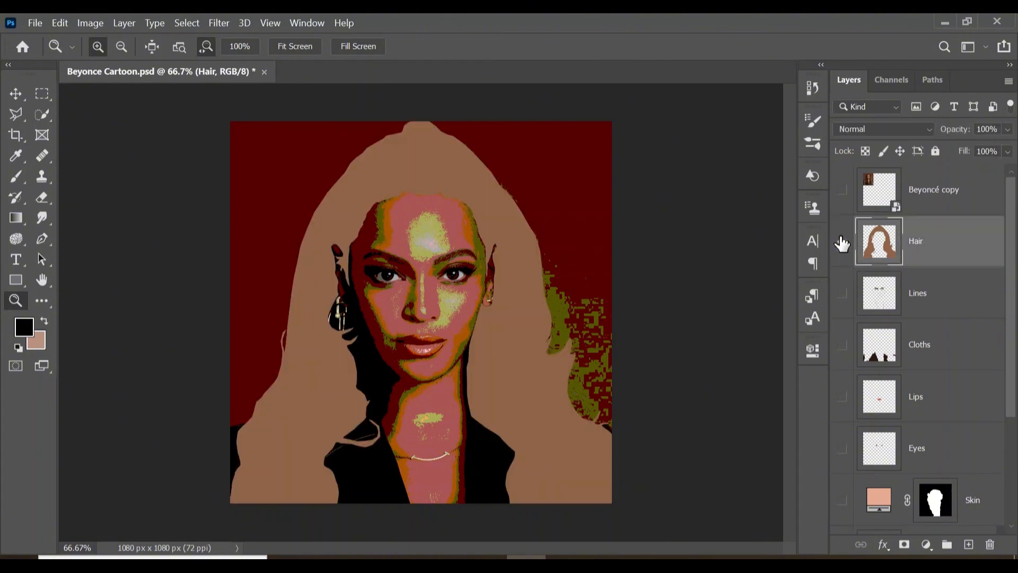
pyautogui.click(23, 329)
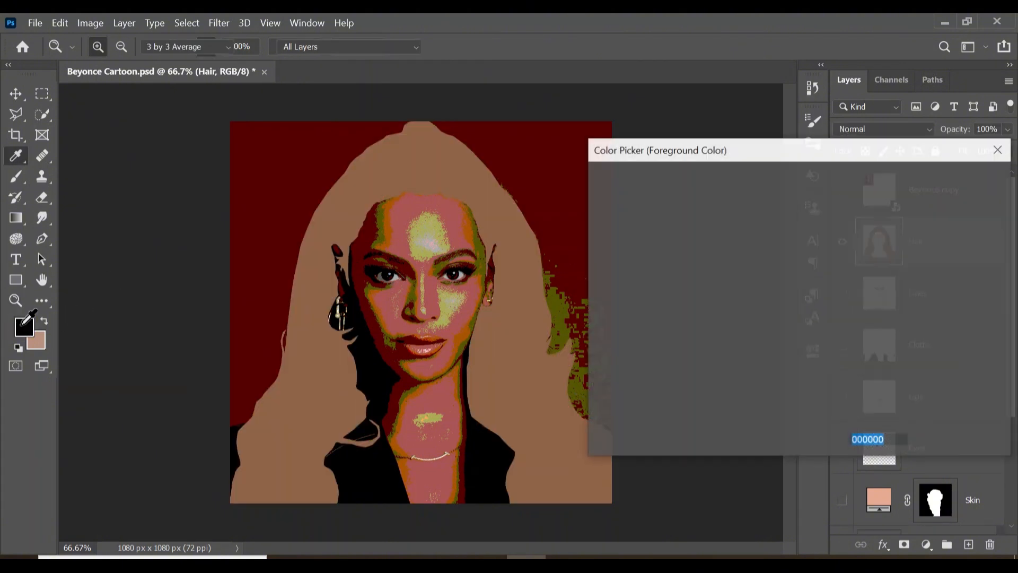
pyautogui.click(330, 240)
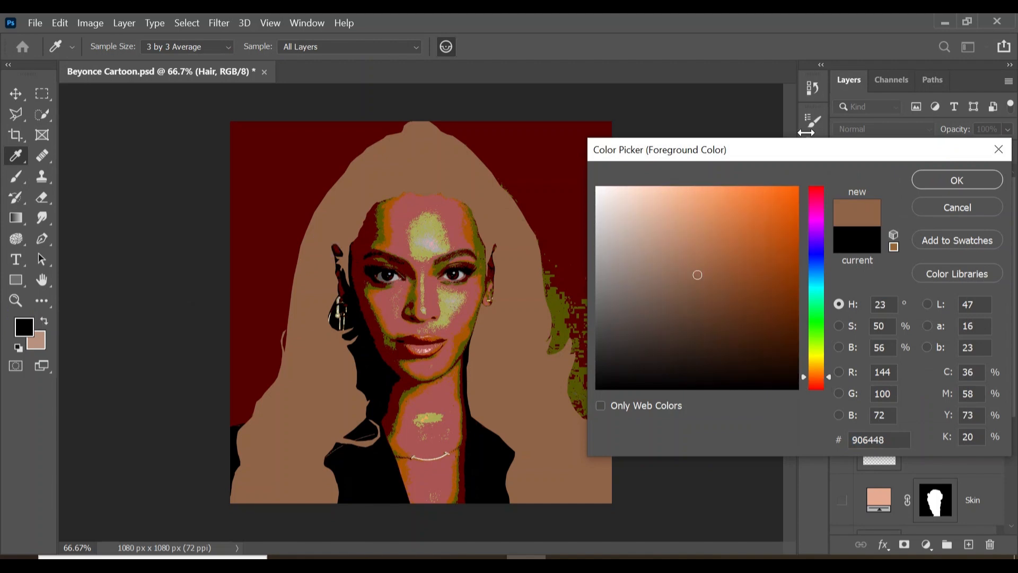
pyautogui.click(947, 182)
pyautogui.press('z')
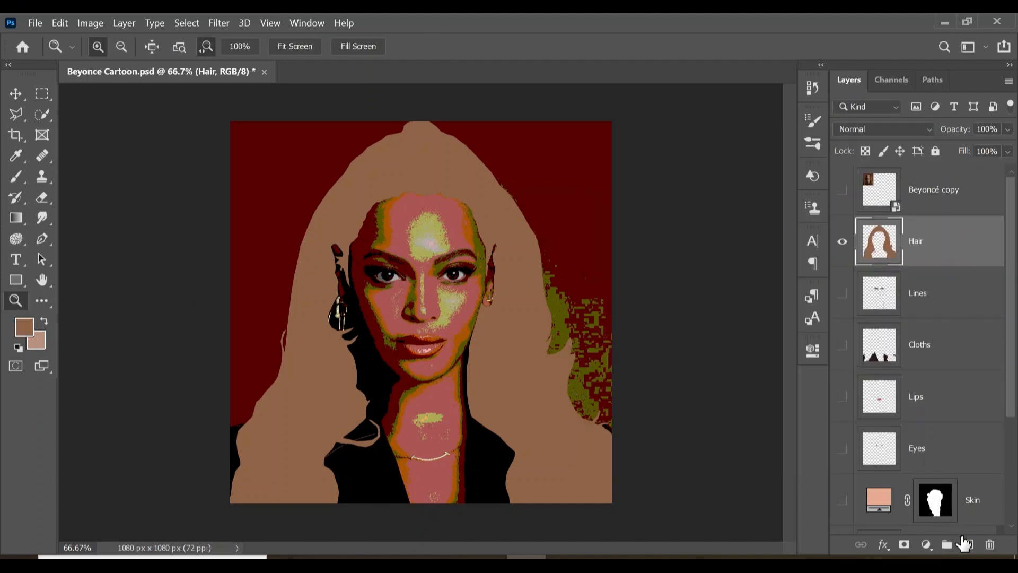
# - Add a new layer above Hair and hide the Hair layer to expose the posterized photo
pyautogui.click(967, 544)
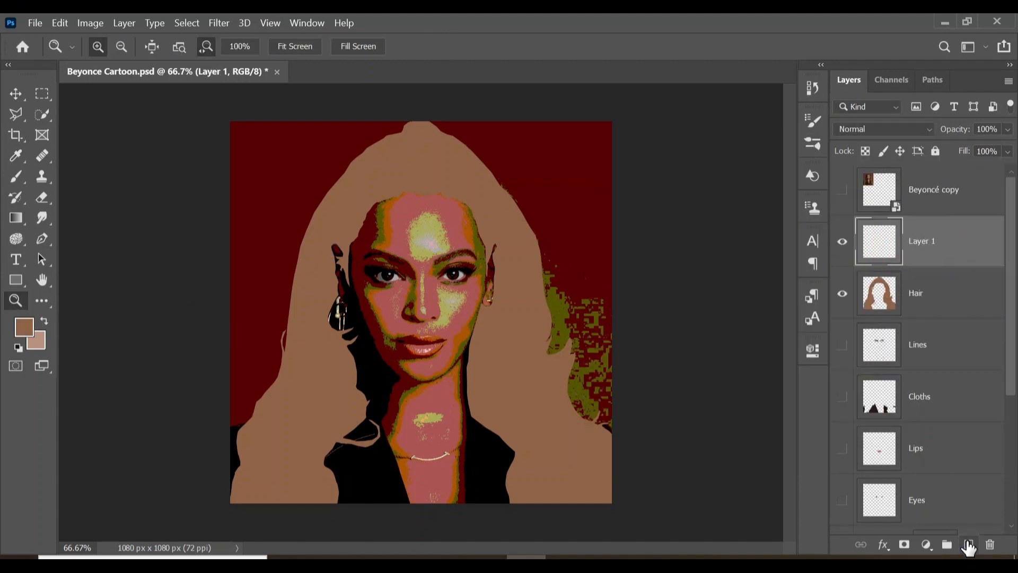
pyautogui.click(843, 293)
pyautogui.moveTo(1009, 281); pyautogui.dragTo(1007, 394)
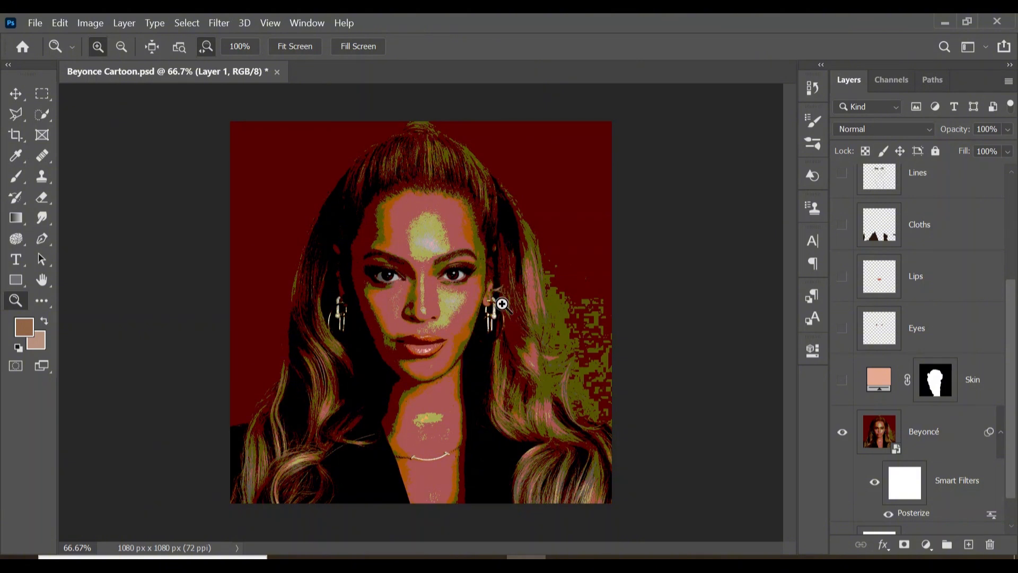
# - Set the foreground colour to a much darker shade of the hair brown, 422e21, for the hair shadows
pyautogui.moveTo(507, 302); pyautogui.dragTo(564, 323)
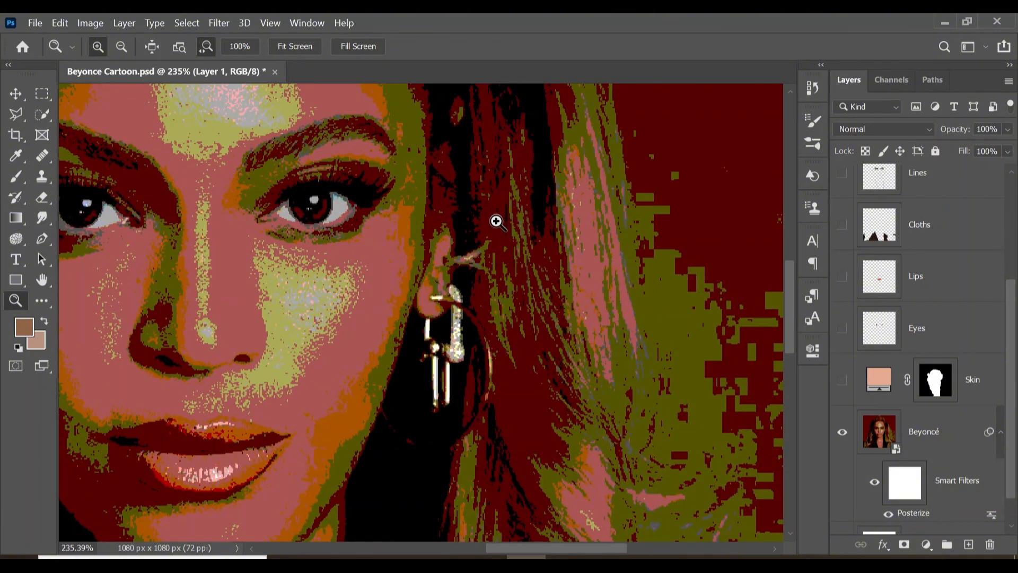
pyautogui.scroll(3, 496, 222)
pyautogui.scroll(3, 511, 223)
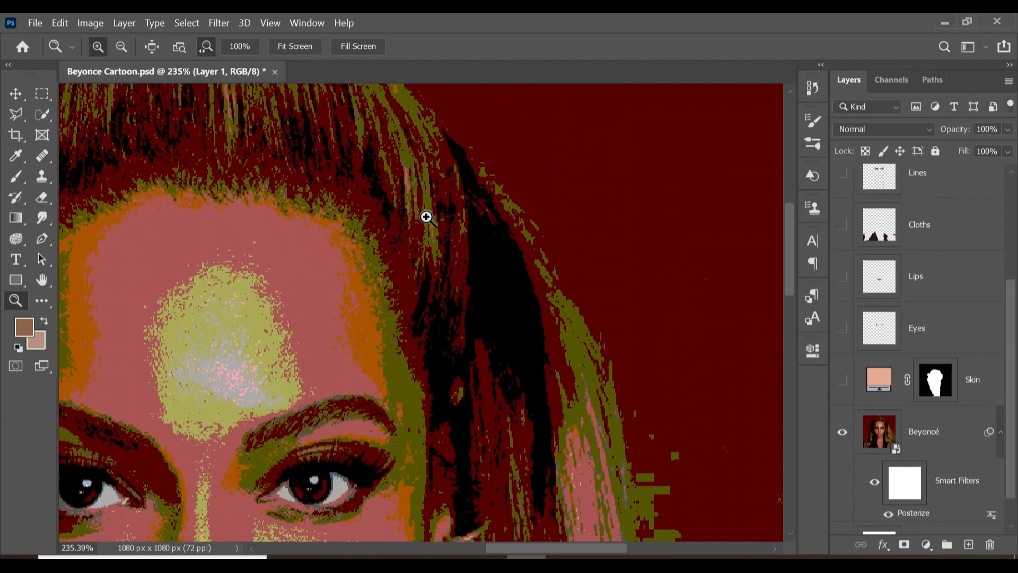
pyautogui.scroll(-4, 507, 243)
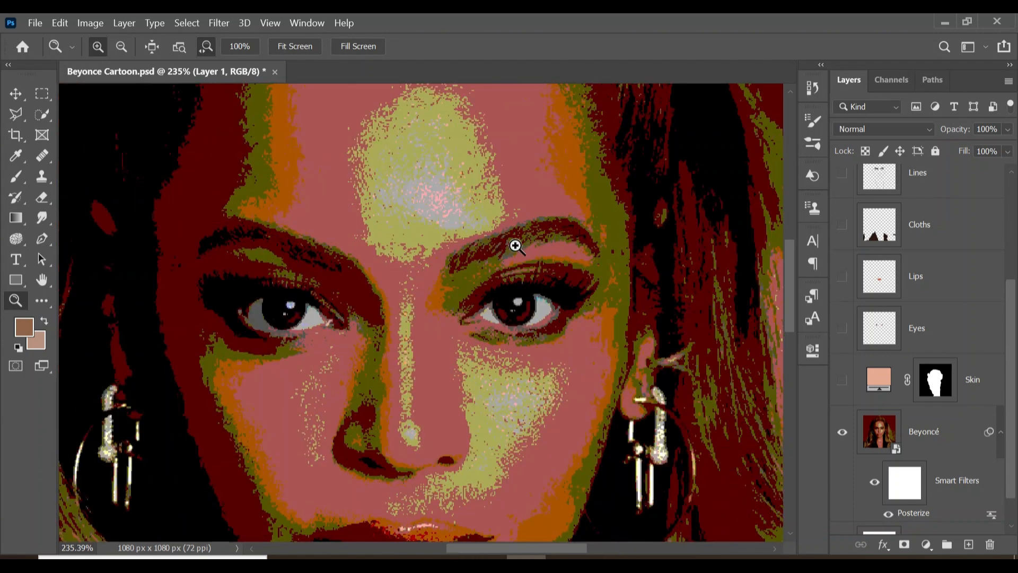
pyautogui.moveTo(584, 266); pyautogui.dragTo(538, 277)
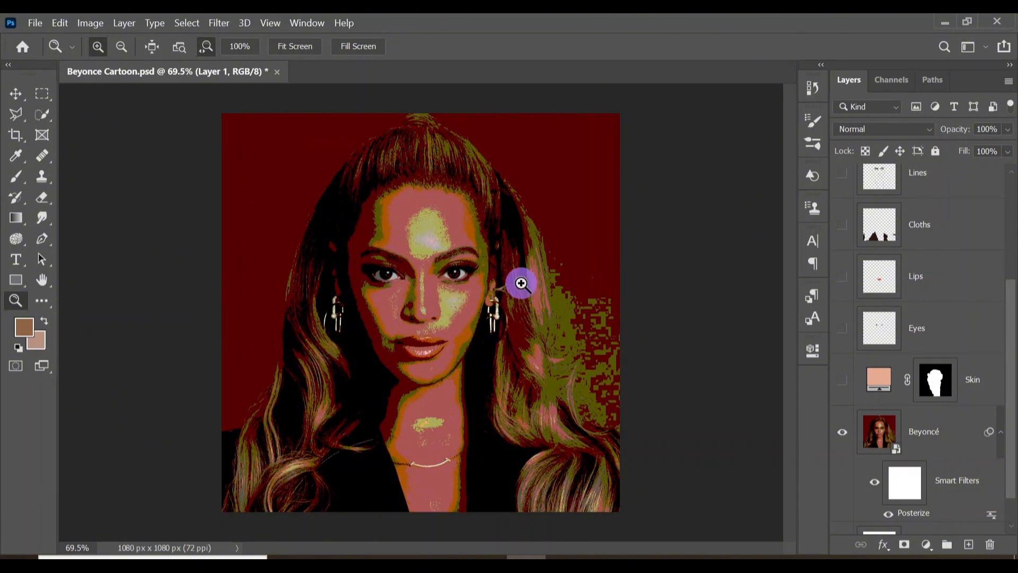
pyautogui.moveTo(520, 283); pyautogui.dragTo(551, 291)
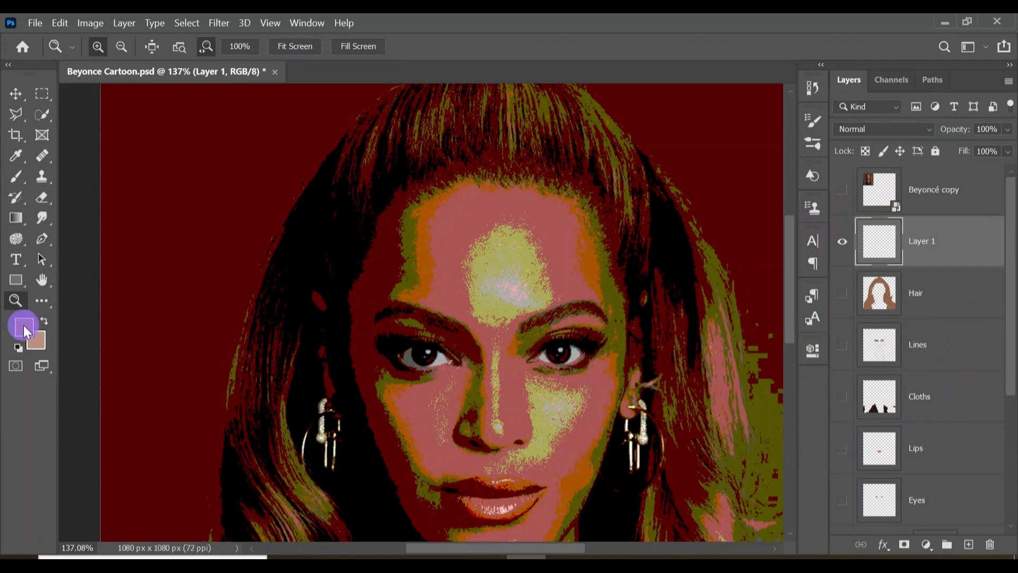
pyautogui.click(23, 326)
pyautogui.moveTo(694, 284); pyautogui.dragTo(698, 336)
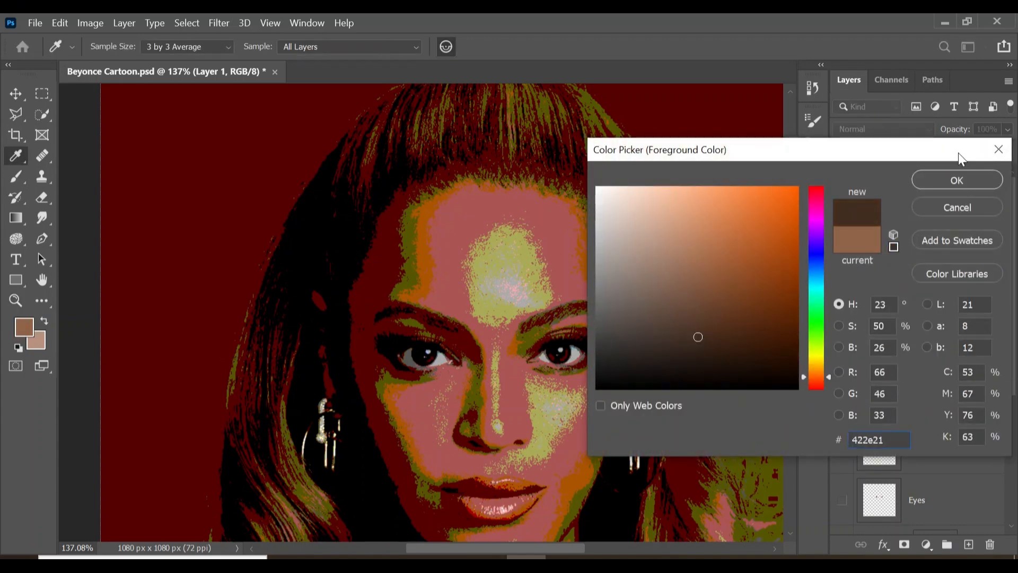
pyautogui.click(960, 179)
pyautogui.press('z')
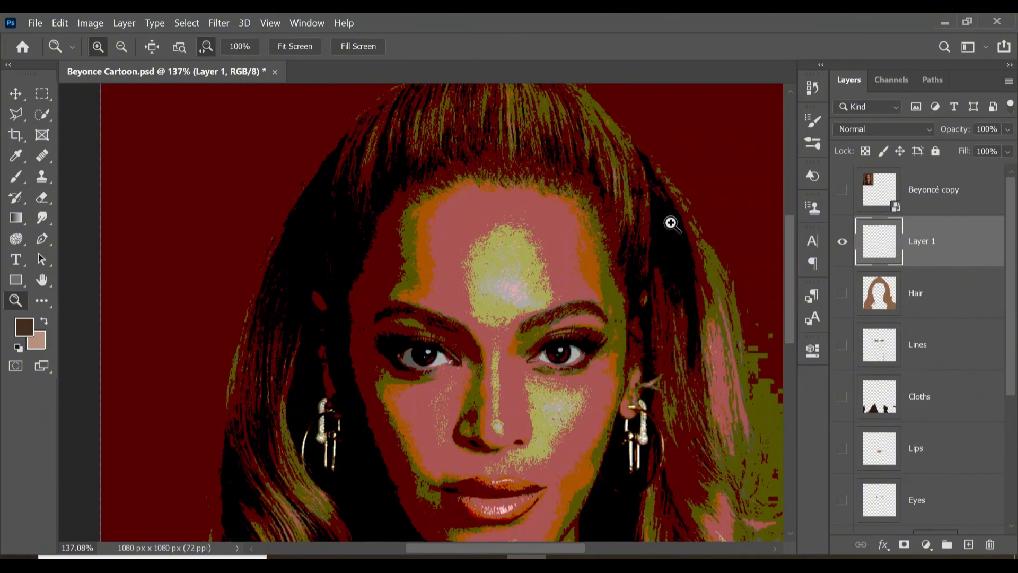
# - Start a Pen path around the dark hair area, tracing pointed strand shapes along the upper left side of the head
pyautogui.scroll(-5, 637, 367)
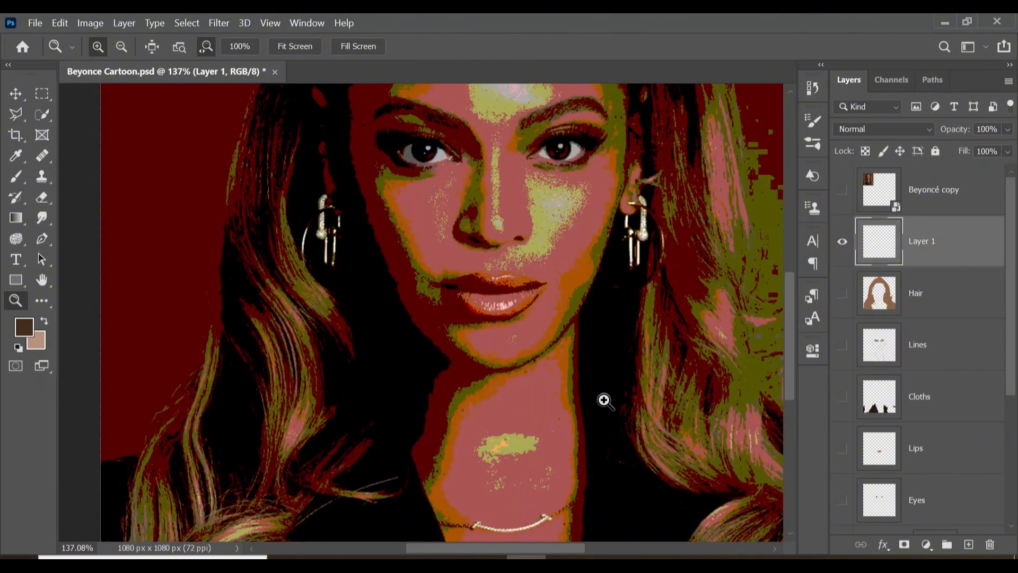
pyautogui.scroll(6, 296, 342)
pyautogui.rightClick(42, 239)
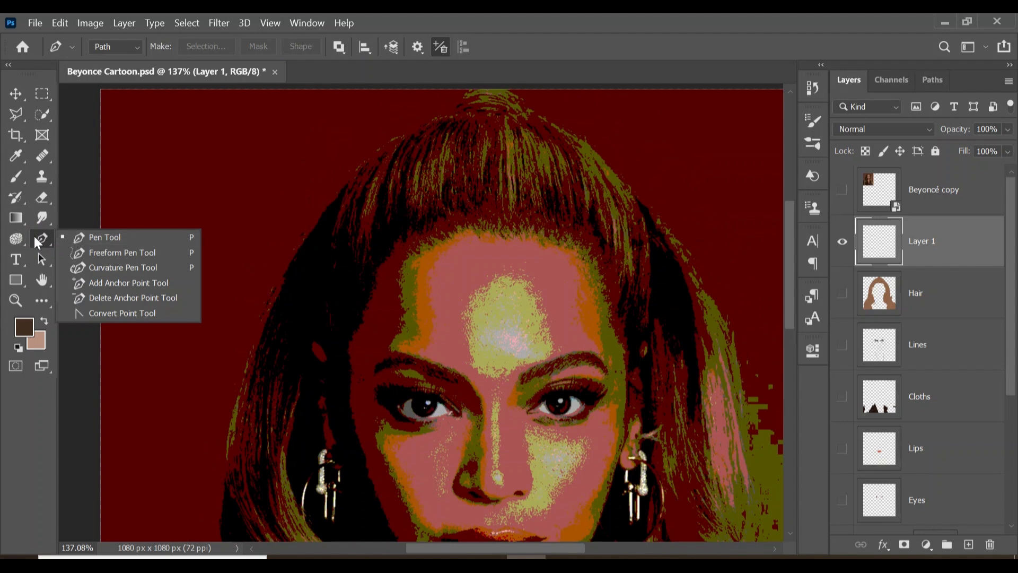
pyautogui.click(99, 234)
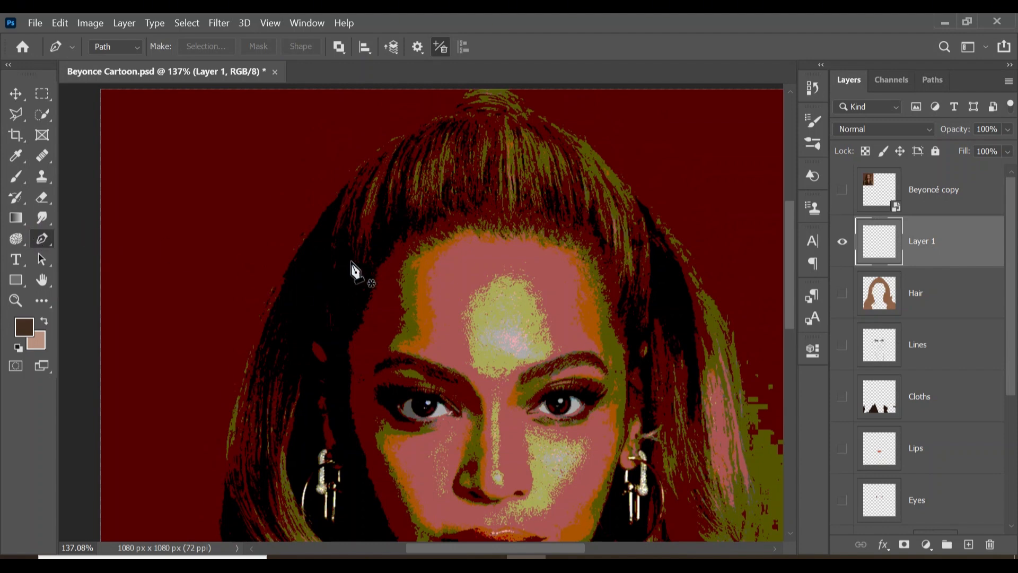
pyautogui.click(332, 245)
pyautogui.hotkey('ctrl', 'z')
pyautogui.click(352, 180)
pyautogui.click(340, 212)
pyautogui.click(332, 236)
pyautogui.click(341, 232)
pyautogui.click(347, 208)
pyautogui.click(357, 182)
pyautogui.click(352, 212)
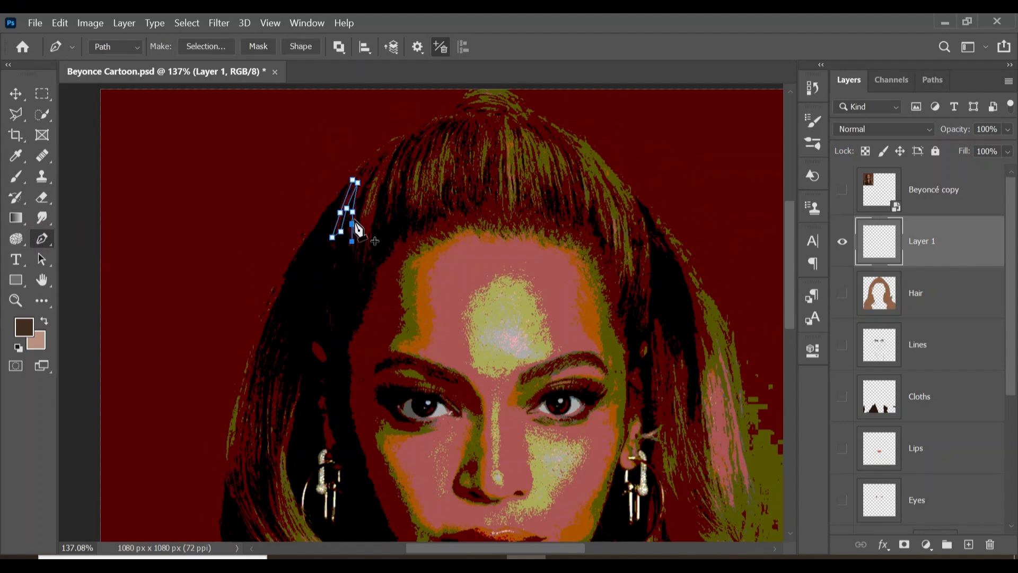
pyautogui.click(380, 184)
pyautogui.click(405, 137)
pyautogui.click(393, 156)
pyautogui.click(392, 171)
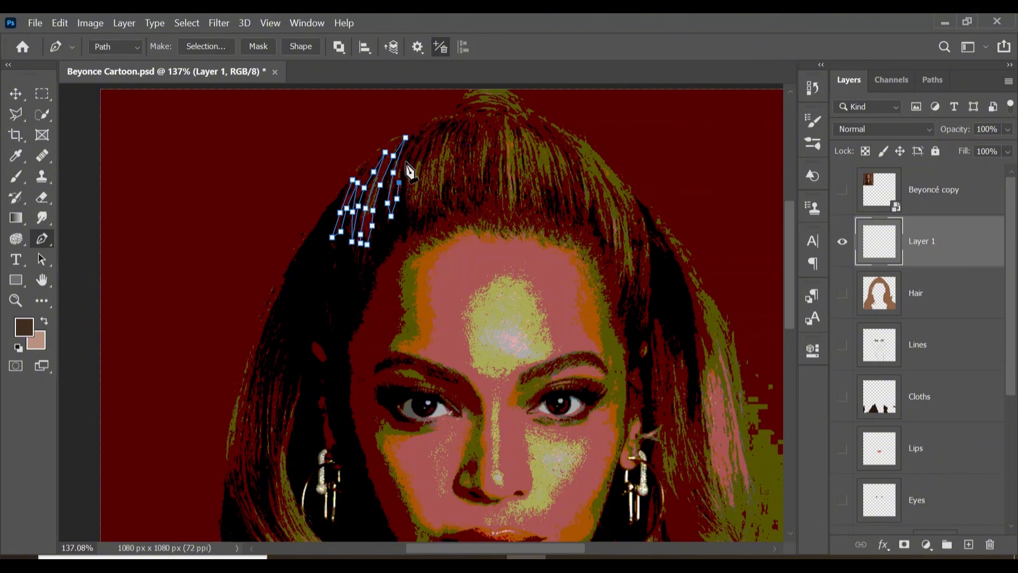
# - Continue the shadow path from the top strands along the left hairline and down the edge of the cheek towards the jaw
pyautogui.click(410, 152)
pyautogui.click(440, 212)
pyautogui.click(407, 233)
pyautogui.click(374, 279)
pyautogui.click(351, 382)
pyautogui.click(351, 407)
pyautogui.scroll(-5, 356, 408)
pyautogui.click(392, 265)
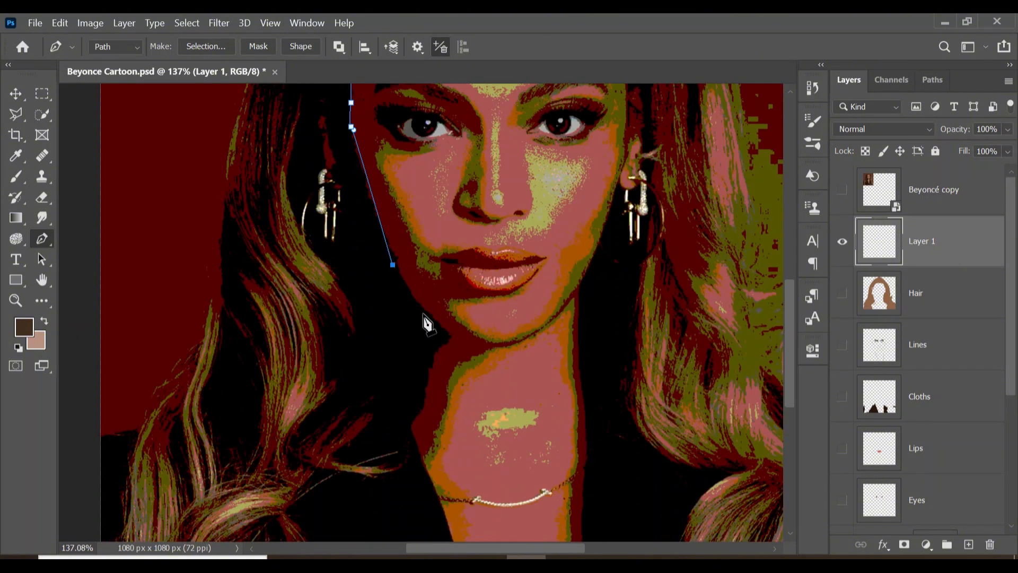
# - Extend the Pen path along the dark hair's inner edge, past the cheek and neck to the lower strands
pyautogui.click(427, 314)
pyautogui.click(425, 359)
pyautogui.scroll(-1, 416, 398)
pyautogui.click(408, 407)
pyautogui.click(393, 422)
pyautogui.click(361, 435)
pyautogui.click(344, 436)
pyautogui.click(336, 432)
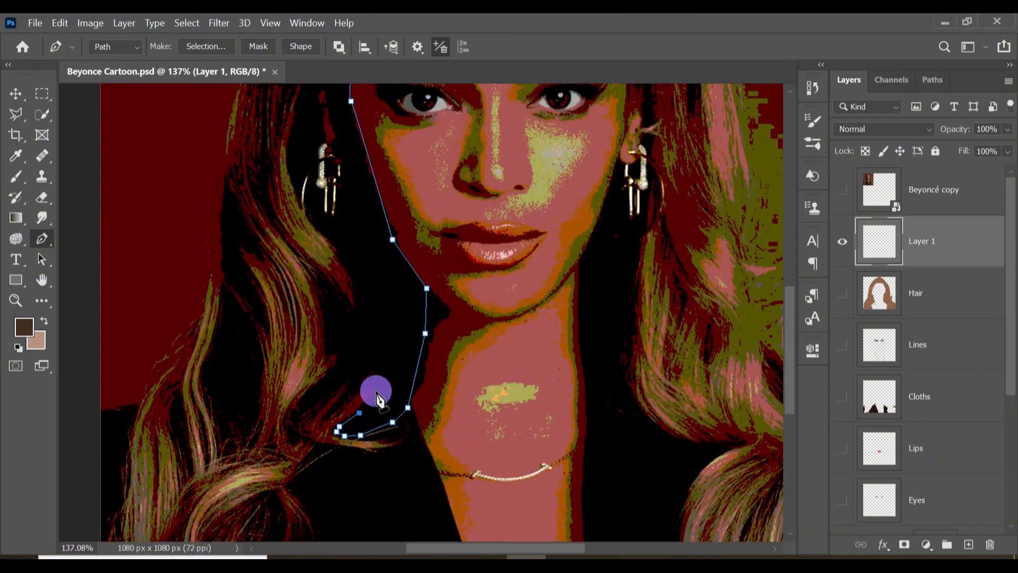
# - Trace the jagged strand tips of the lower hair shadow and continue upward toward the strands beneath the earring
pyautogui.click(318, 406)
pyautogui.click(291, 423)
pyautogui.click(301, 395)
pyautogui.click(322, 378)
pyautogui.click(338, 360)
pyautogui.click(325, 354)
pyautogui.click(320, 307)
pyautogui.click(314, 285)
pyautogui.click(354, 292)
pyautogui.click(347, 269)
pyautogui.click(332, 250)
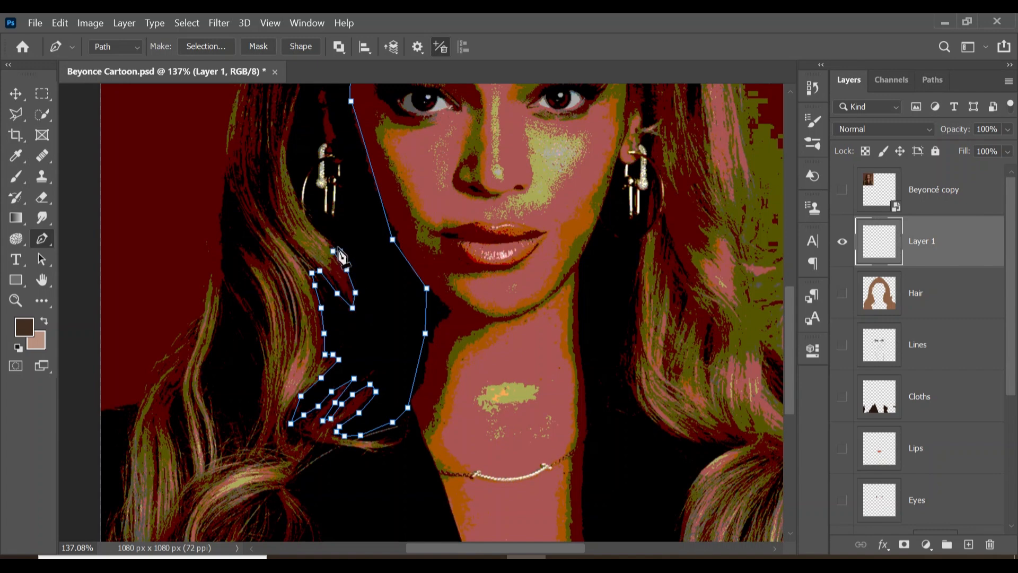
# - Continue the shadow path up the wavy strand beside the earring and around its narrow upper tips
pyautogui.scroll(8, 284, 156)
pyautogui.click(285, 369)
pyautogui.click(292, 339)
pyautogui.click(295, 325)
pyautogui.click(299, 306)
pyautogui.click(301, 298)
pyautogui.click(302, 290)
pyautogui.click(292, 312)
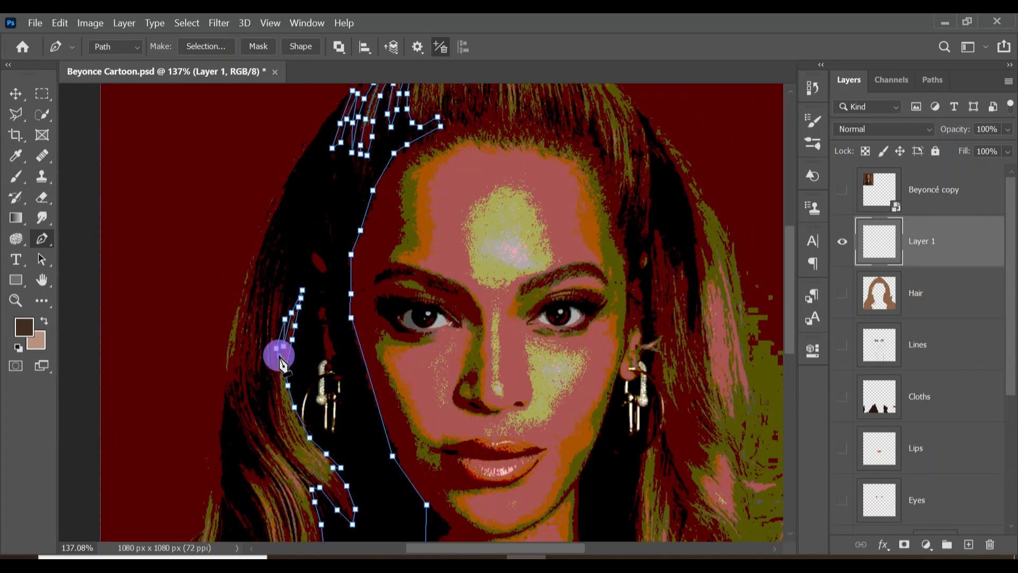
# - Trace the strand shadows outward from the earring and down the long dark strand toward the shoulder
pyautogui.click(271, 298)
pyautogui.click(266, 341)
pyautogui.click(267, 372)
pyautogui.click(267, 395)
pyautogui.click(272, 421)
pyautogui.click(279, 441)
pyautogui.click(297, 469)
pyautogui.moveTo(297, 469); pyautogui.dragTo(373, 341)
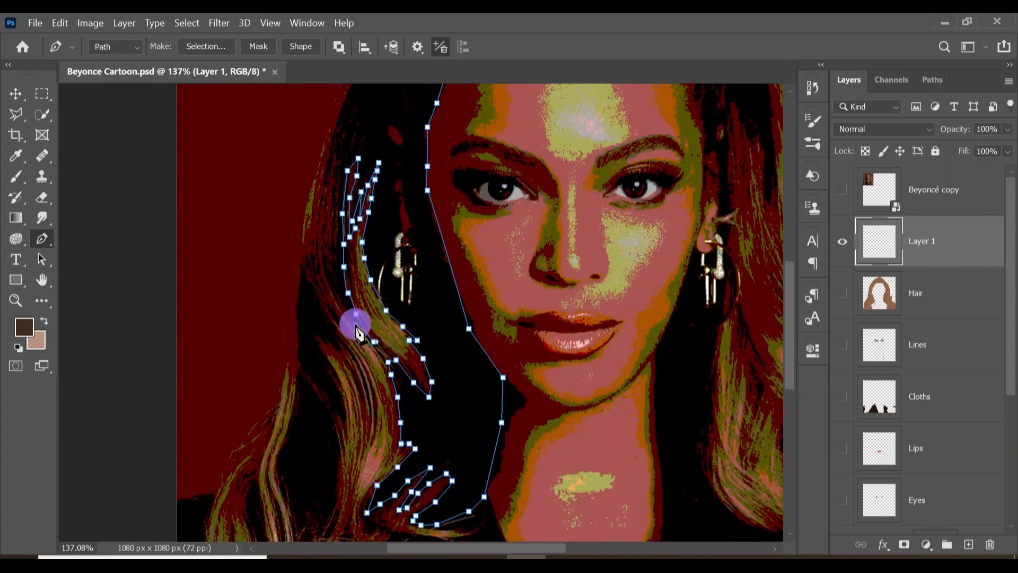
# - Close the shadow path along the outer hair edge and crown, and fill it with the foreground color at 100% opacity
pyautogui.click(322, 245)
pyautogui.scroll(6, 370, 175)
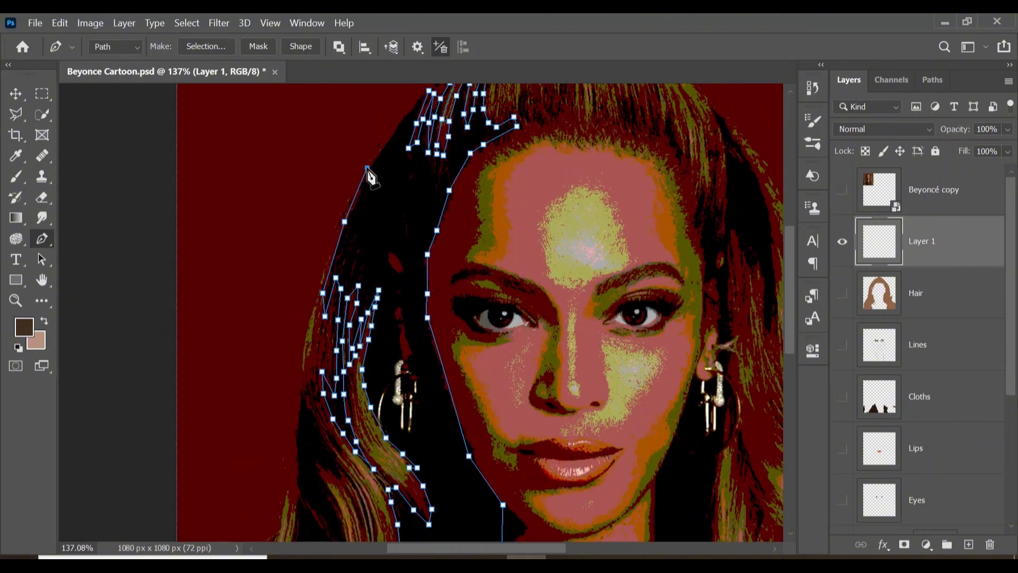
pyautogui.hscroll(2, 416, 240)
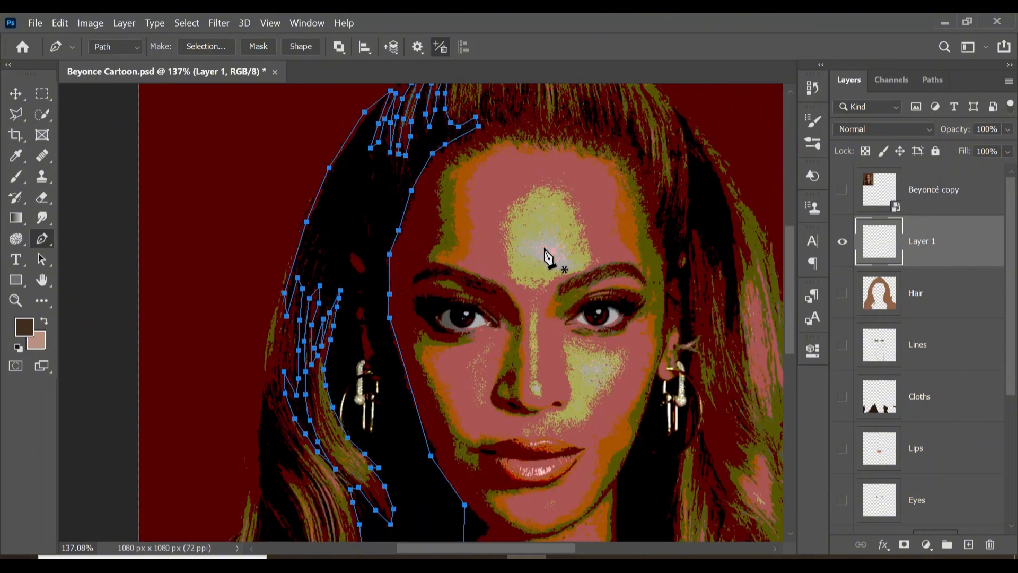
pyautogui.rightClick(354, 234)
pyautogui.click(394, 288)
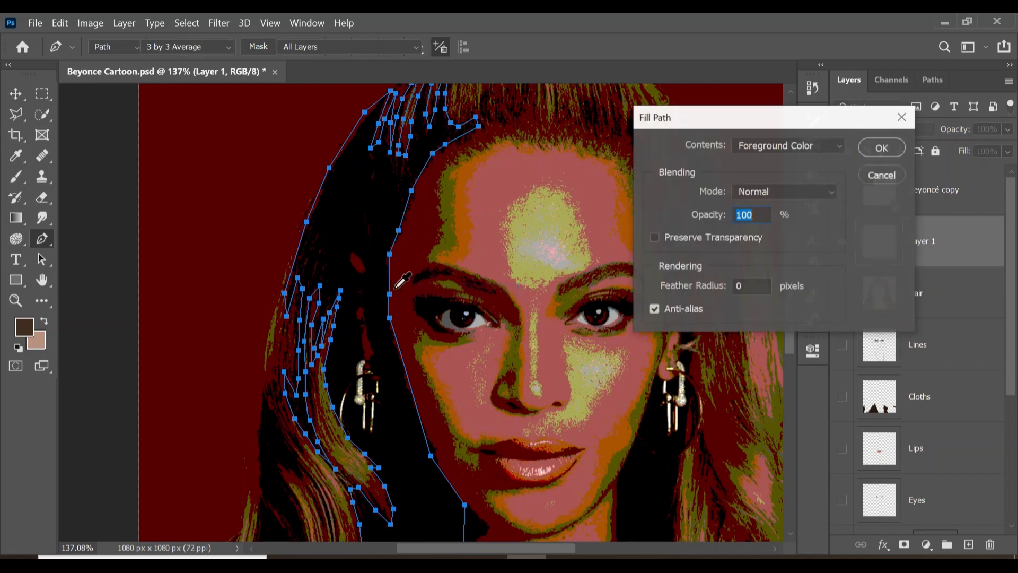
pyautogui.click(875, 148)
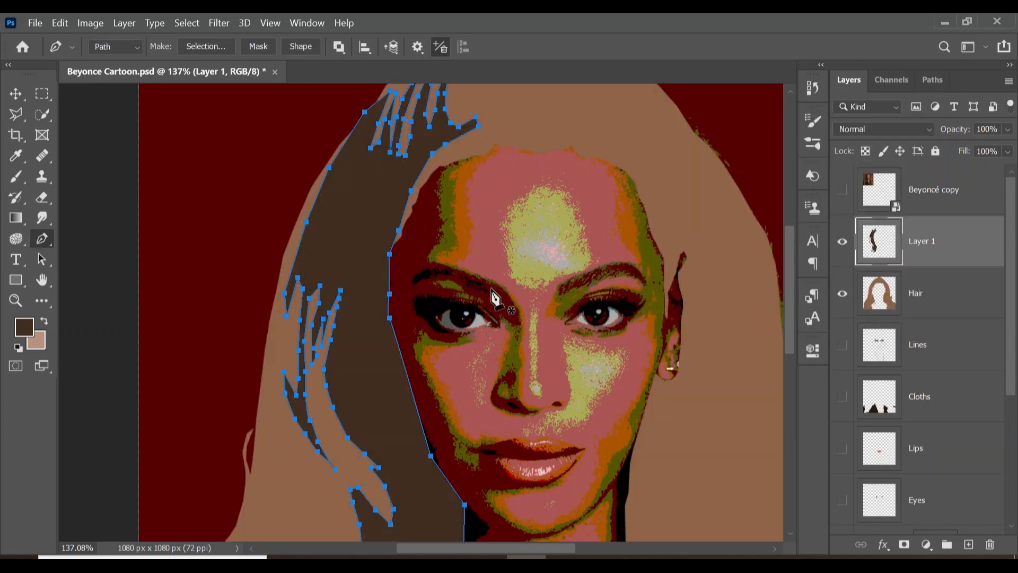
pyautogui.press('z')
pyautogui.moveTo(352, 217); pyautogui.dragTo(318, 224)
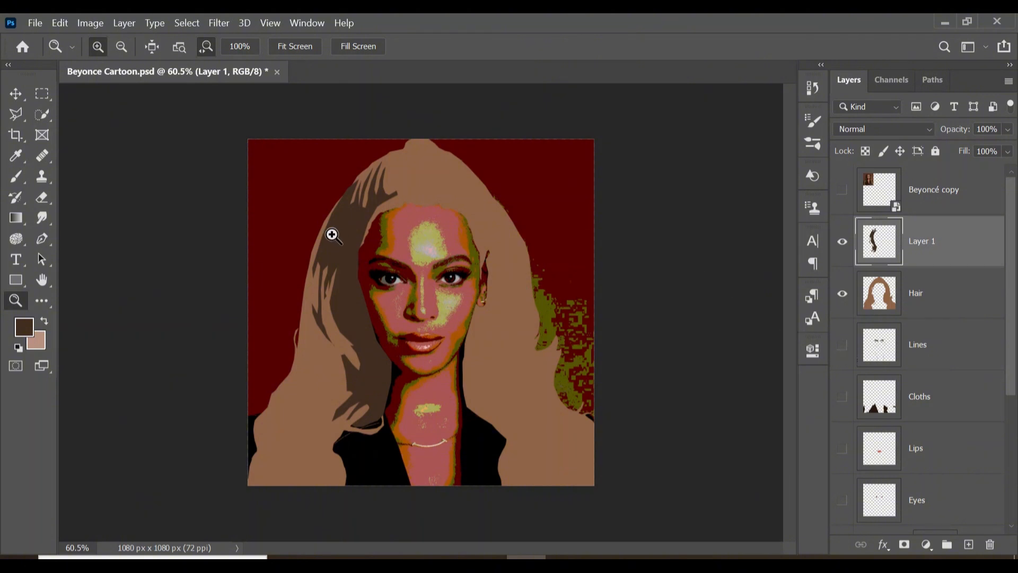
# - Outline the thin dark strand below the filled shadow and trace the upper edge of the adjoining dark hair area
pyautogui.moveTo(331, 234); pyautogui.dragTo(364, 239)
pyautogui.click(290, 358)
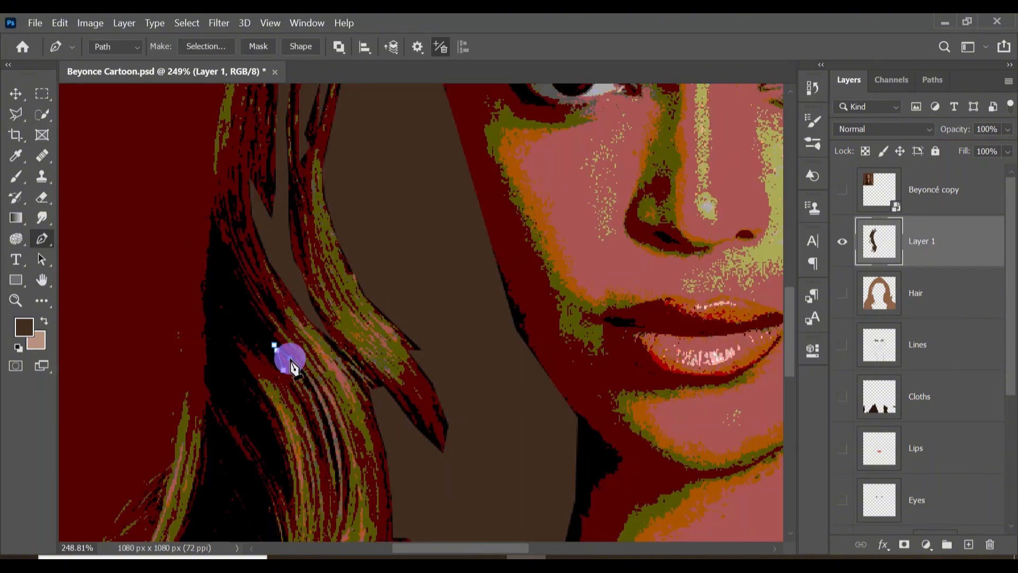
pyautogui.click(298, 372)
pyautogui.click(317, 404)
pyautogui.click(326, 444)
pyautogui.click(334, 482)
pyautogui.click(338, 471)
pyautogui.click(332, 442)
pyautogui.click(324, 404)
pyautogui.click(304, 370)
pyautogui.click(283, 347)
pyautogui.click(271, 334)
pyautogui.click(254, 310)
pyautogui.click(243, 279)
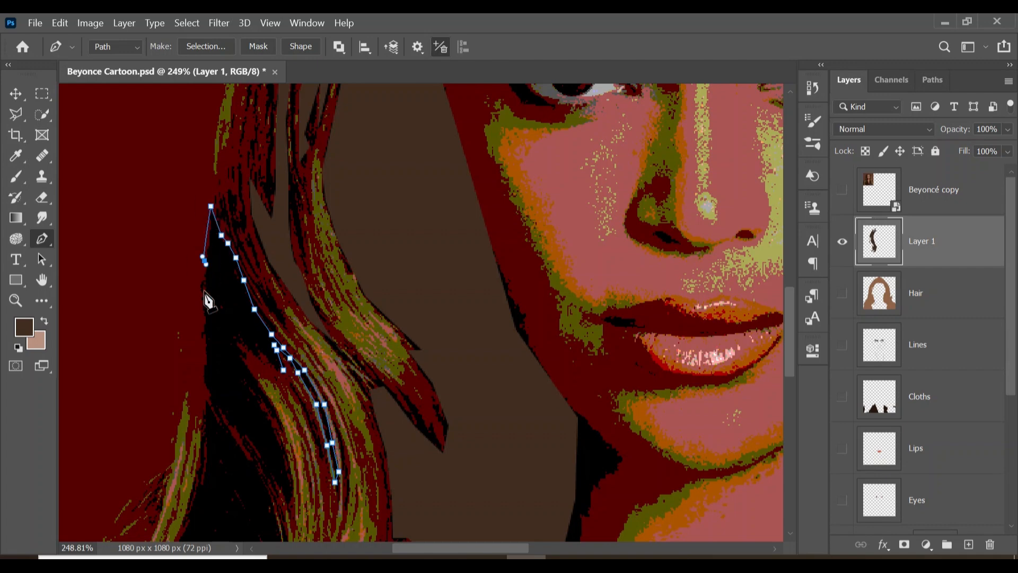
# - Complete the outline around this dark hair area, fill it with the foreground color, and delete the path
pyautogui.click(266, 471)
pyautogui.click(286, 504)
pyautogui.click(290, 495)
pyautogui.click(289, 468)
pyautogui.click(281, 439)
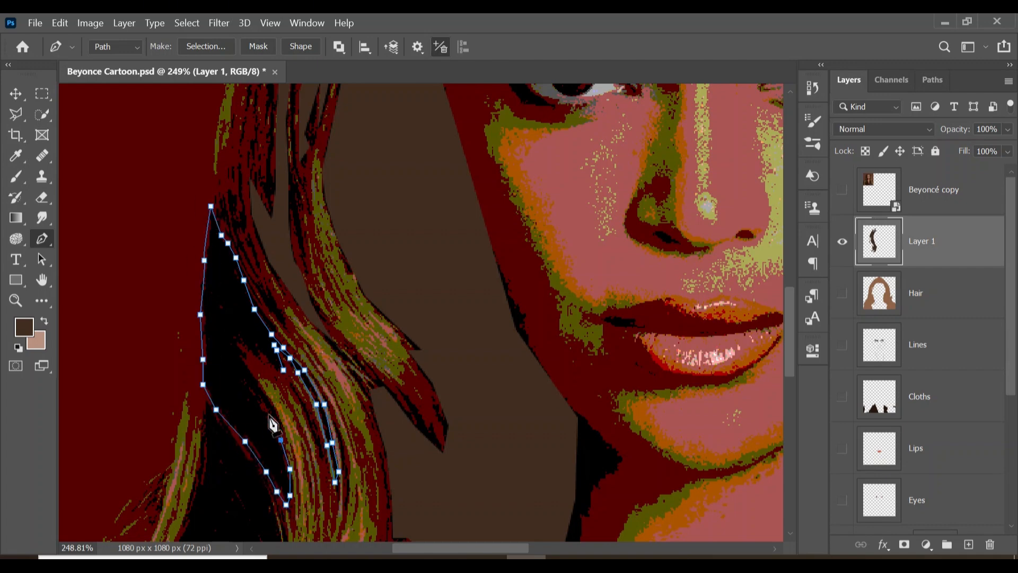
pyautogui.click(275, 408)
pyautogui.click(260, 384)
pyautogui.click(239, 343)
pyautogui.rightClick(240, 343)
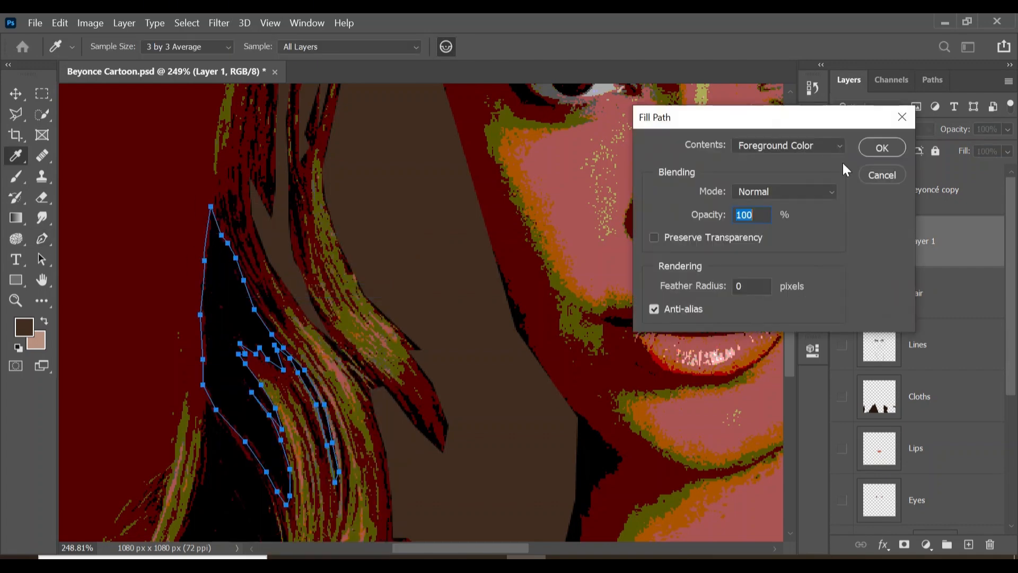
pyautogui.click(884, 146)
pyautogui.rightClick(220, 303)
# - Trace the outer edge and spiky lower end of the dark gap between the wavy strands above the shoulder
pyautogui.click(308, 148)
pyautogui.click(308, 188)
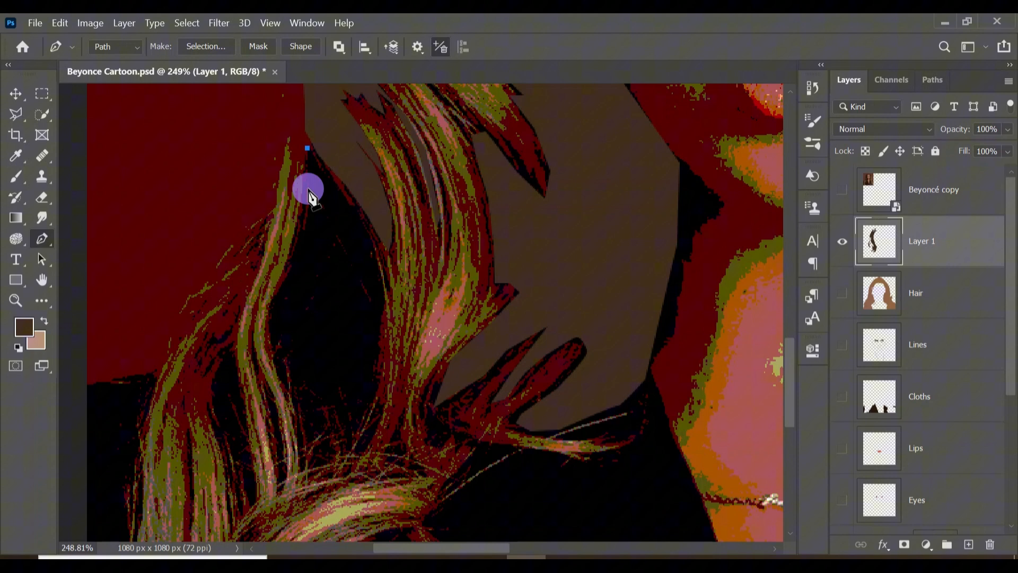
pyautogui.click(299, 234)
pyautogui.click(278, 292)
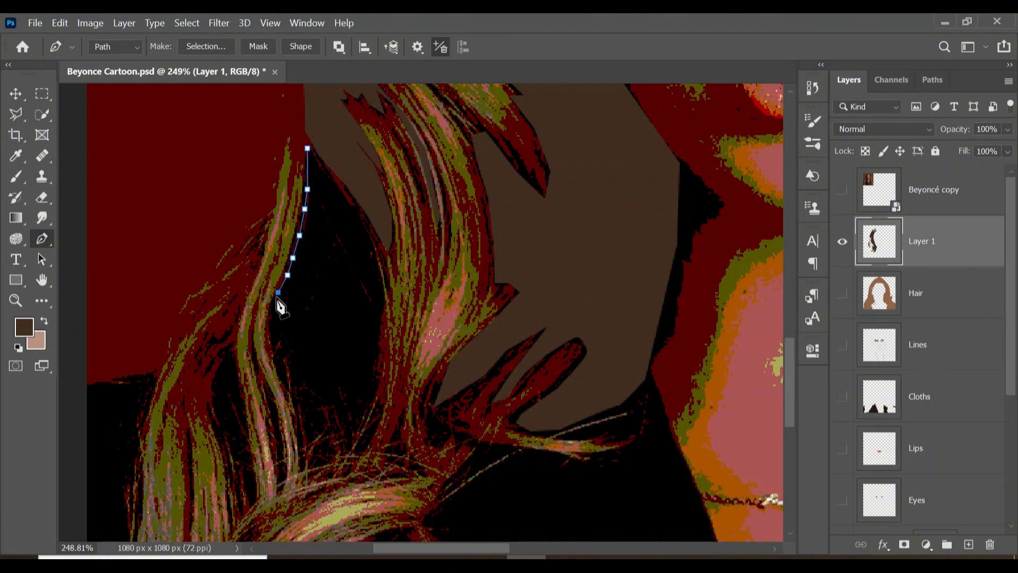
pyautogui.click(269, 309)
pyautogui.click(290, 388)
pyautogui.click(290, 410)
pyautogui.click(321, 434)
pyautogui.click(322, 423)
pyautogui.click(331, 403)
# - Close the path along the gap's inner edge and fill it with the foreground color at 100% opacity
pyautogui.click(345, 439)
pyautogui.click(367, 410)
pyautogui.click(381, 381)
pyautogui.click(380, 354)
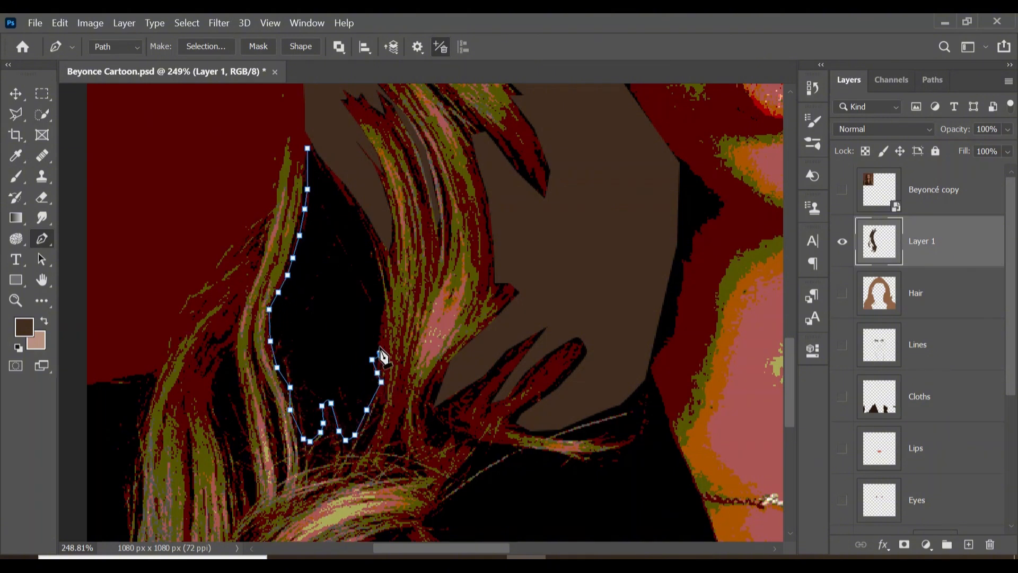
pyautogui.click(379, 330)
pyautogui.click(385, 284)
pyautogui.rightClick(342, 194)
pyautogui.click(366, 288)
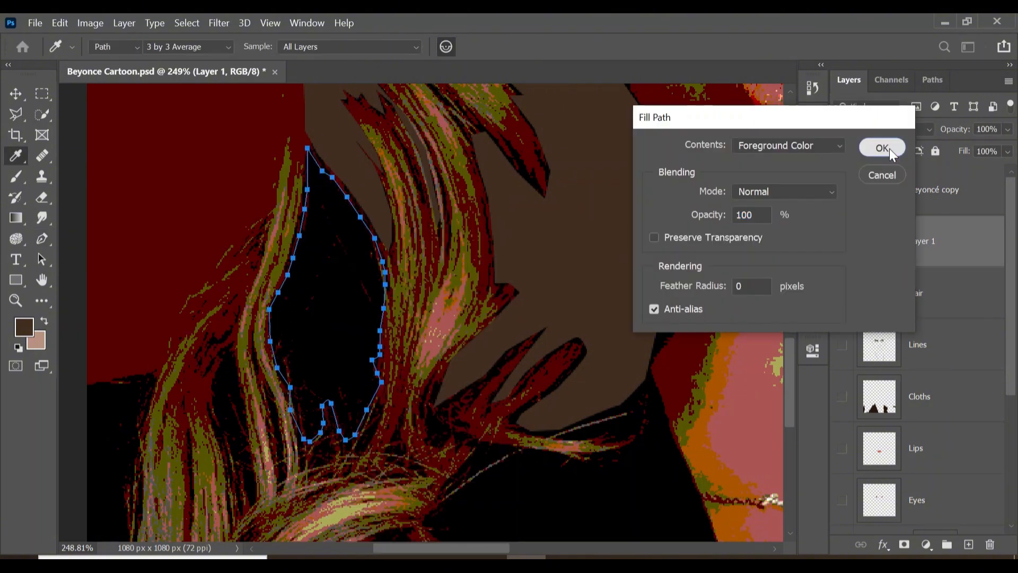
pyautogui.click(882, 147)
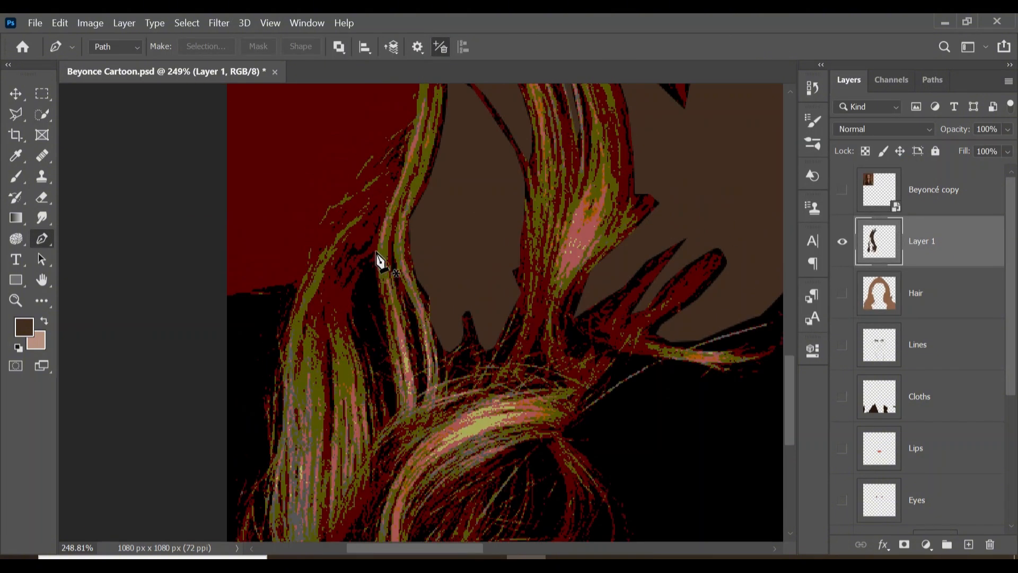
# - Outline the narrow dark gap between the outer shoulder strands and fill it with the foreground color
pyautogui.click(373, 255)
pyautogui.click(359, 270)
pyautogui.click(355, 291)
pyautogui.click(348, 314)
pyautogui.click(354, 339)
pyautogui.click(364, 337)
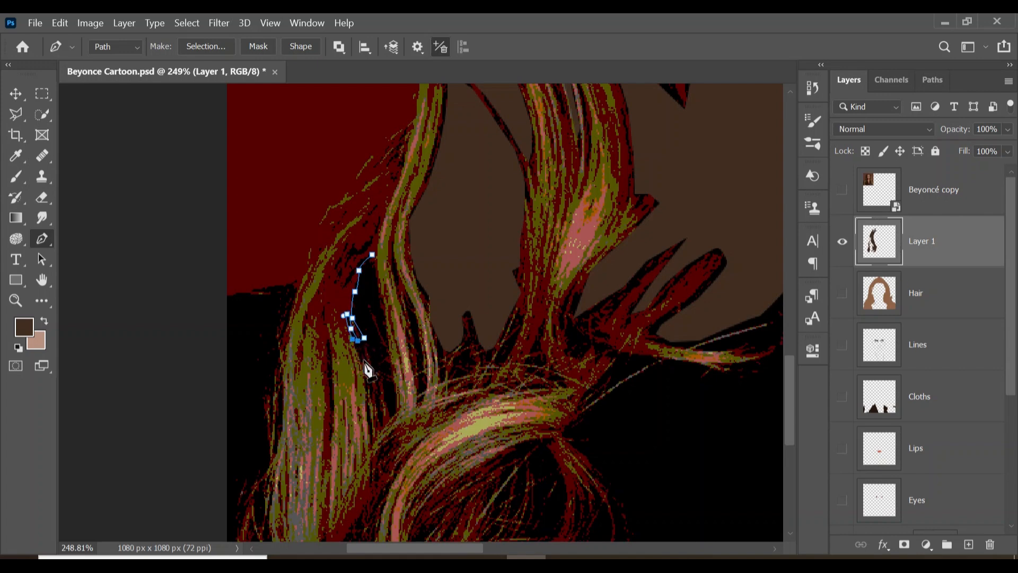
pyautogui.click(363, 360)
pyautogui.click(369, 412)
pyautogui.click(391, 318)
pyautogui.click(372, 254)
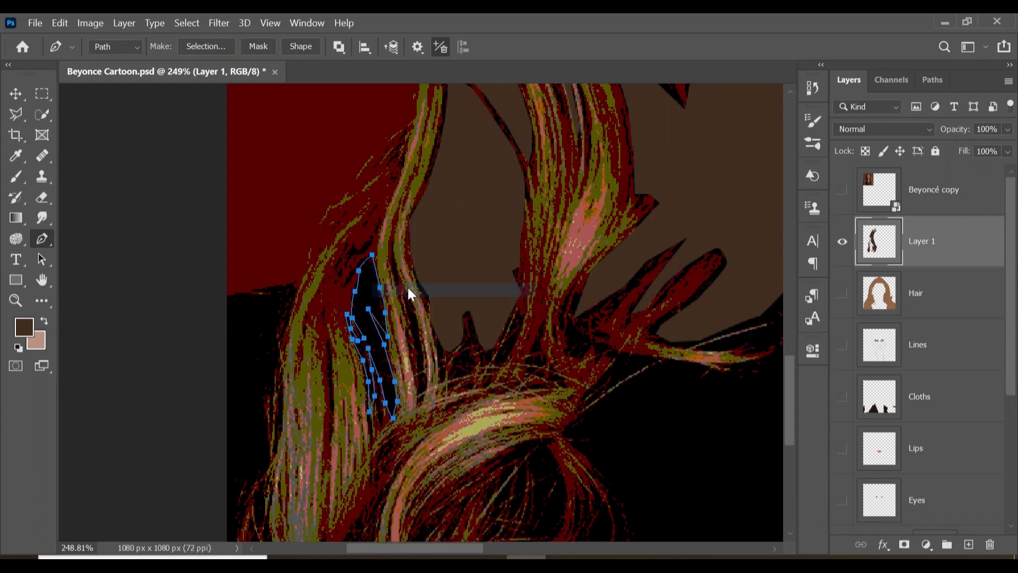
pyautogui.rightClick(377, 289)
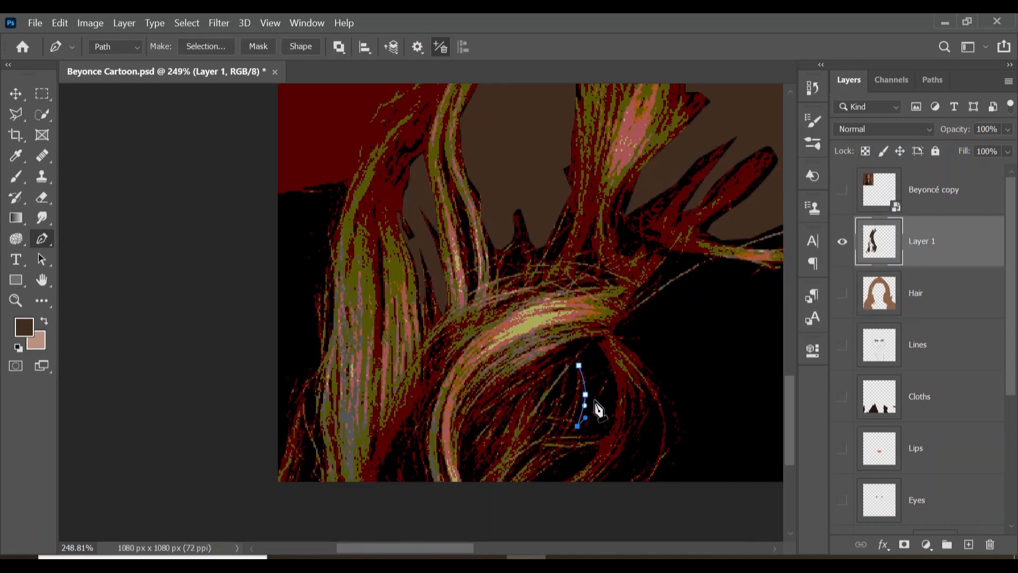
# - Outline the crescent-shaped shadow inside the bottom curl and fill it with the foreground color
pyautogui.click(593, 400)
pyautogui.click(566, 458)
pyautogui.click(519, 481)
pyautogui.click(584, 468)
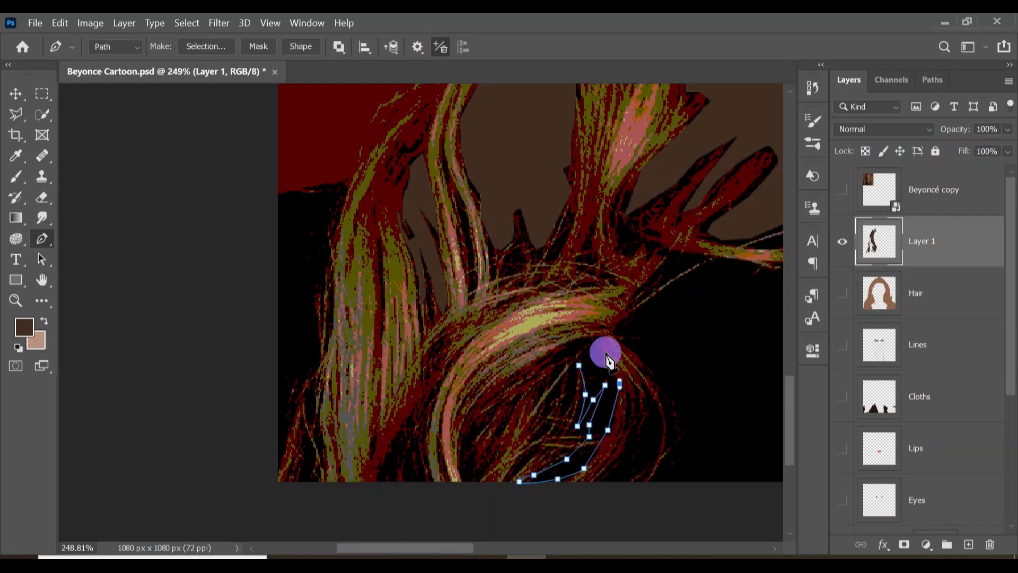
pyautogui.click(577, 339)
pyautogui.click(533, 358)
pyautogui.click(578, 365)
pyautogui.rightClick(593, 374)
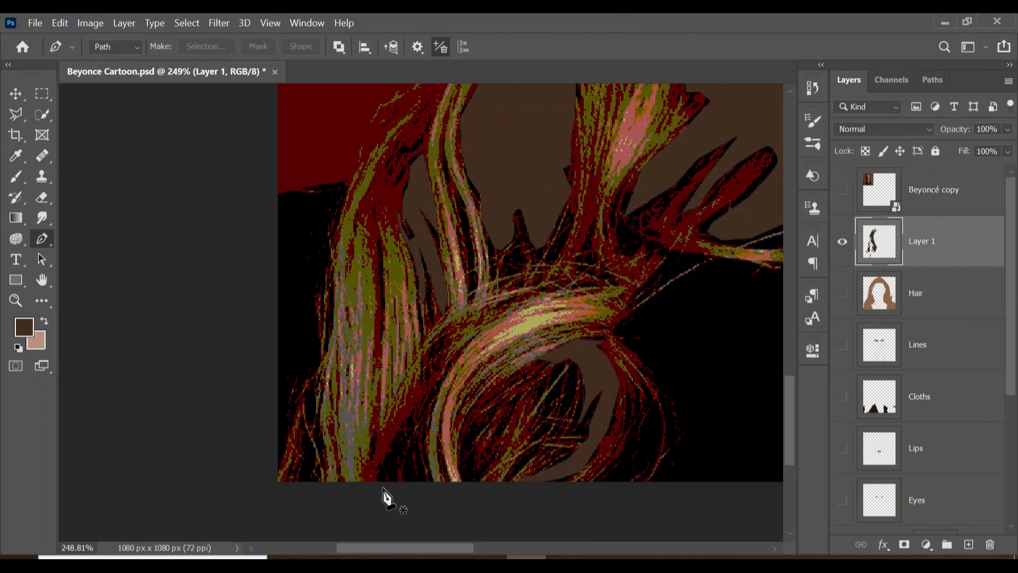
# - Outline the small dark wedge beside the bottom curl at the image's lower edge with a closed path
pyautogui.click(379, 485)
pyautogui.click(390, 447)
pyautogui.click(404, 426)
pyautogui.click(410, 417)
pyautogui.click(414, 445)
pyautogui.click(422, 466)
pyautogui.click(426, 481)
pyautogui.click(401, 475)
pyautogui.click(378, 484)
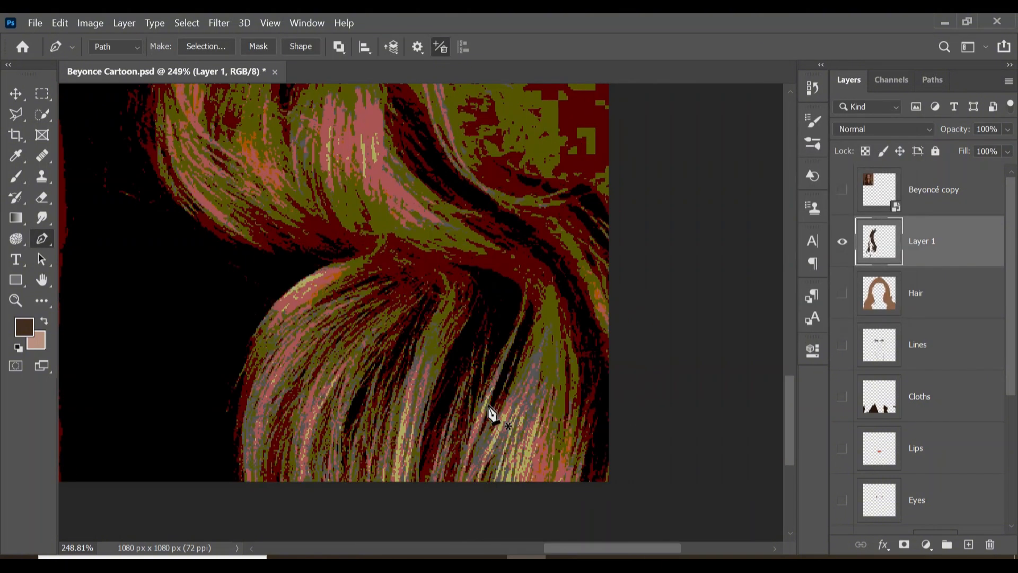
# - Trace the upper part of the dark shadow inside the opposite lower curl
pyautogui.click(440, 381)
pyautogui.click(448, 350)
pyautogui.click(461, 334)
pyautogui.click(472, 306)
pyautogui.click(475, 285)
pyautogui.click(445, 264)
pyautogui.click(498, 273)
pyautogui.click(522, 291)
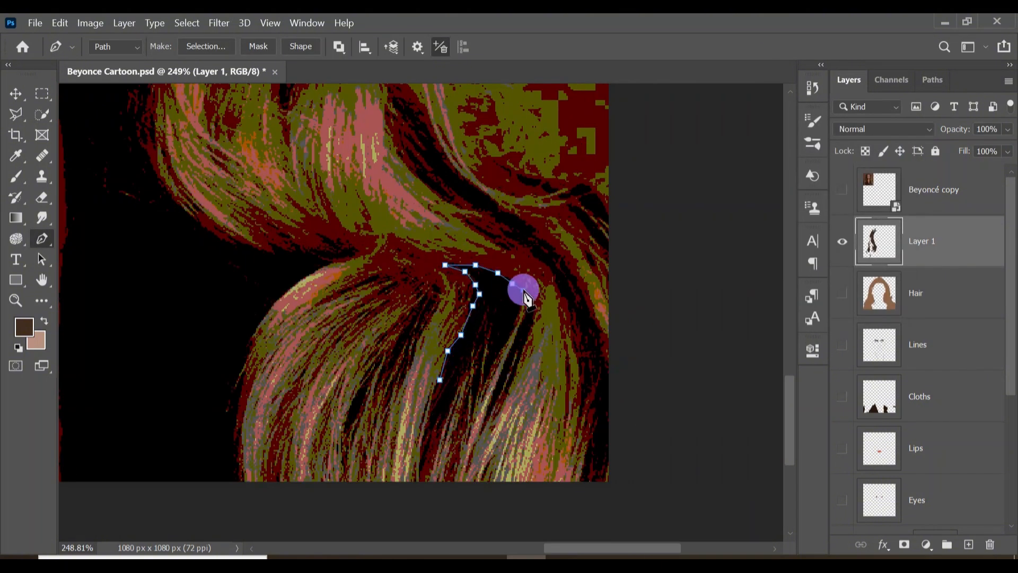
pyautogui.click(523, 299)
# - Trace the shadow's pointed lower strands, close the path, and fill it with the foreground color
pyautogui.click(471, 418)
pyautogui.click(484, 343)
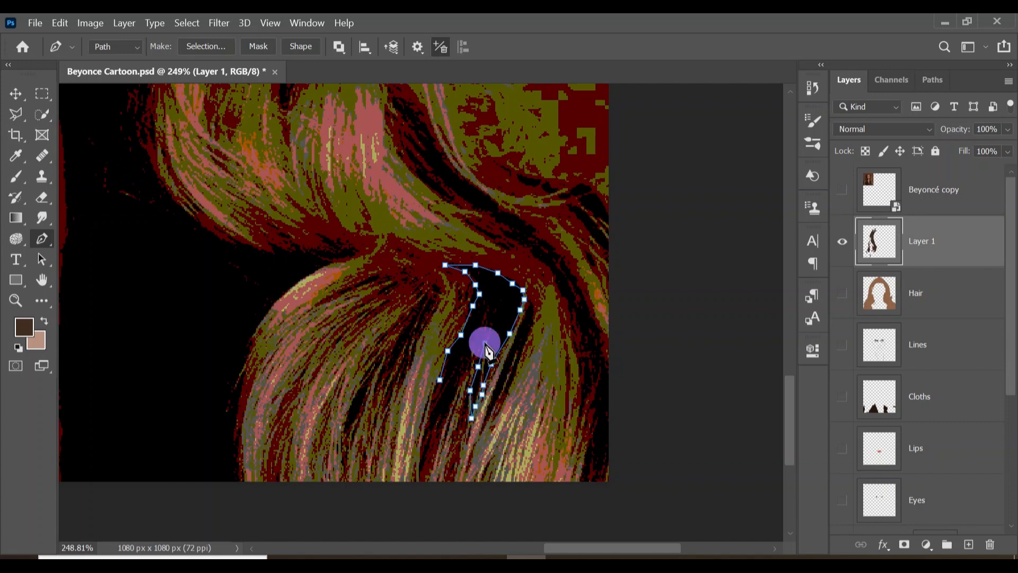
pyautogui.click(462, 370)
pyautogui.click(442, 426)
pyautogui.click(428, 435)
pyautogui.click(444, 388)
pyautogui.click(440, 379)
pyautogui.rightClick(501, 303)
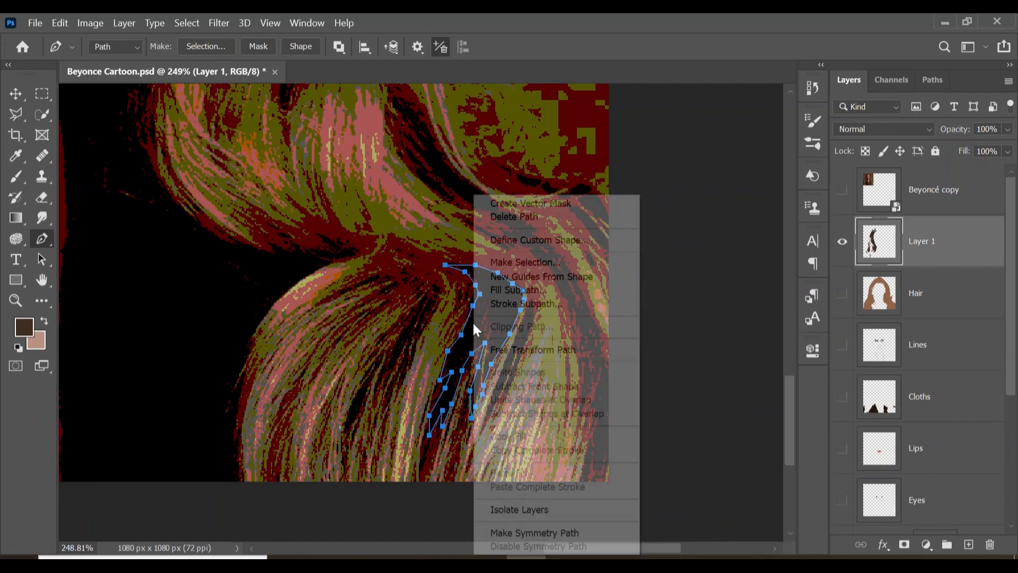
pyautogui.click(477, 311)
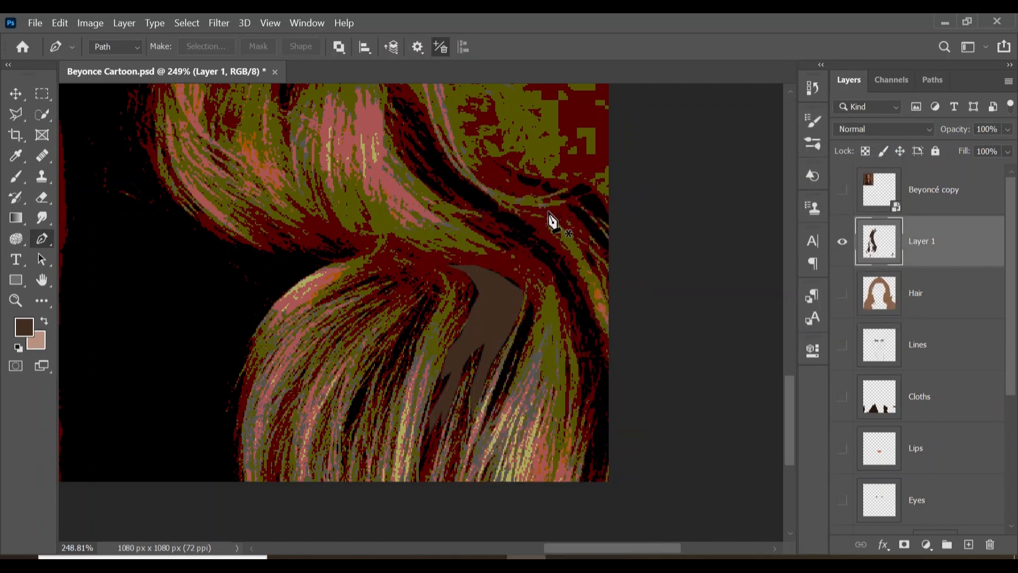
# - Outline the long diagonal dark strand above the lower curl and fill it with the foreground color
pyautogui.scroll(1, 552, 221)
pyautogui.click(390, 145)
pyautogui.click(416, 175)
pyautogui.click(428, 195)
pyautogui.click(435, 217)
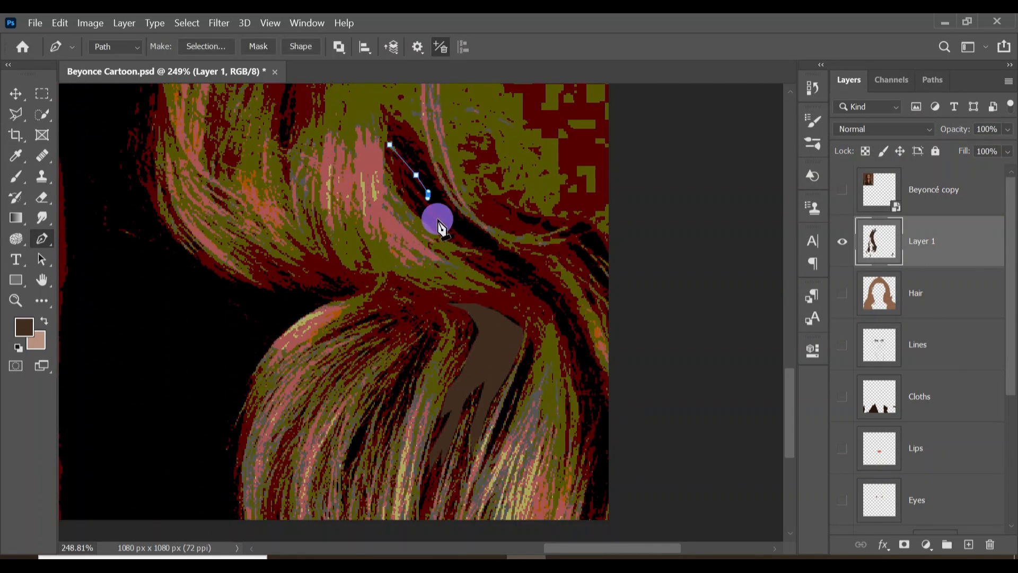
pyautogui.click(460, 234)
pyautogui.click(507, 264)
pyautogui.click(537, 293)
pyautogui.click(563, 332)
pyautogui.rightClick(527, 170)
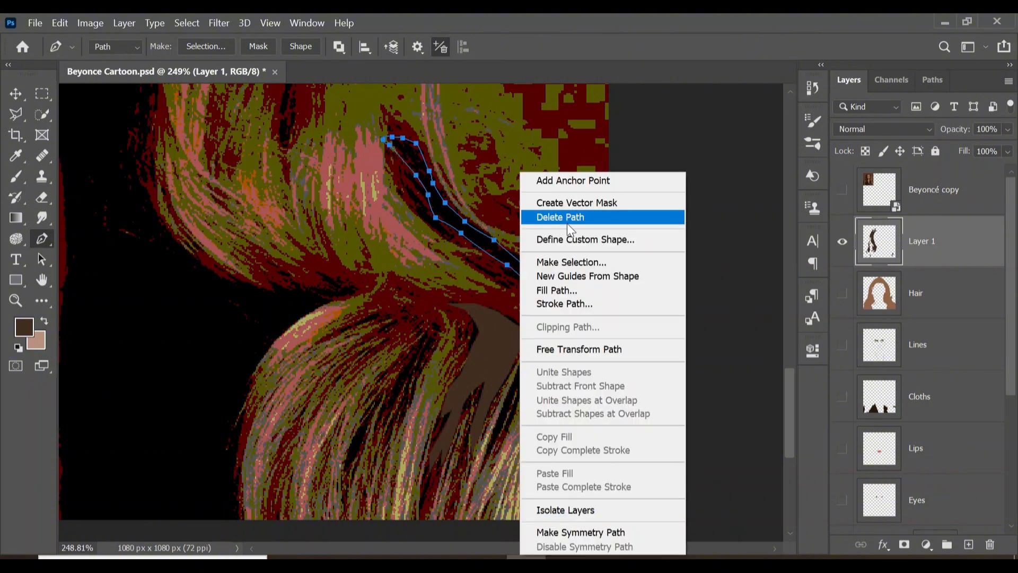
pyautogui.click(546, 289)
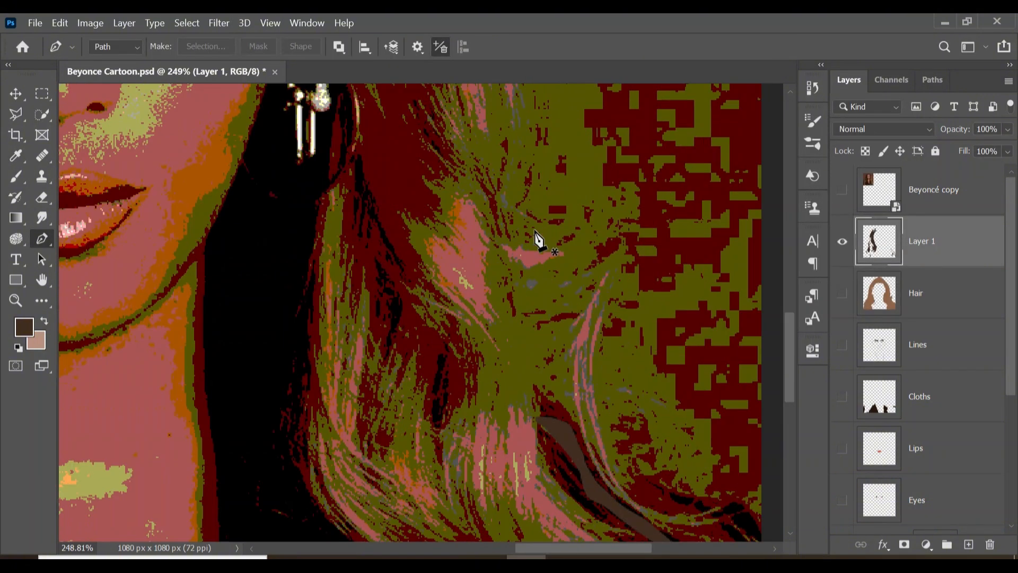
# - Trace the inner edge of the dark hair shadow beside the face, around its notch above the ear
pyautogui.click(404, 430)
pyautogui.click(400, 389)
pyautogui.click(401, 351)
pyautogui.click(393, 307)
pyautogui.click(381, 313)
pyautogui.click(369, 311)
pyautogui.click(362, 287)
pyautogui.click(347, 251)
pyautogui.click(340, 258)
pyautogui.click(335, 301)
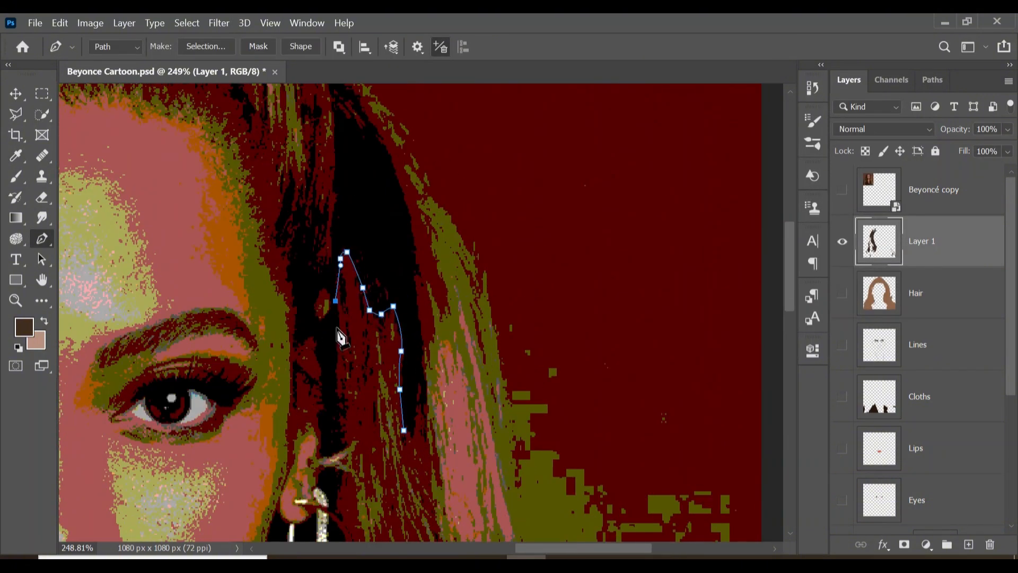
# - Continue the path down to the earring and back up along the shadow's face-side edge to the temple
pyautogui.click(336, 358)
pyautogui.click(336, 413)
pyautogui.click(291, 288)
pyautogui.click(289, 266)
pyautogui.click(297, 230)
pyautogui.click(278, 250)
pyautogui.click(275, 235)
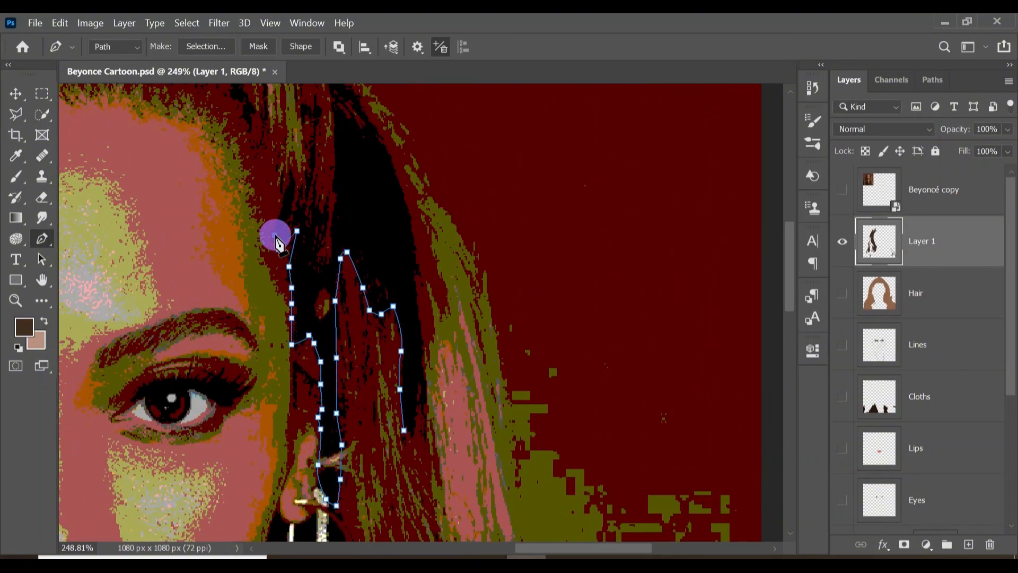
# - Trace the jagged strand tips at the temple and continue the path up the shadow's inner edge toward the crown
pyautogui.click(275, 219)
pyautogui.click(282, 208)
pyautogui.click(285, 193)
pyautogui.click(325, 197)
pyautogui.click(325, 226)
pyautogui.click(316, 251)
pyautogui.click(311, 263)
pyautogui.click(326, 264)
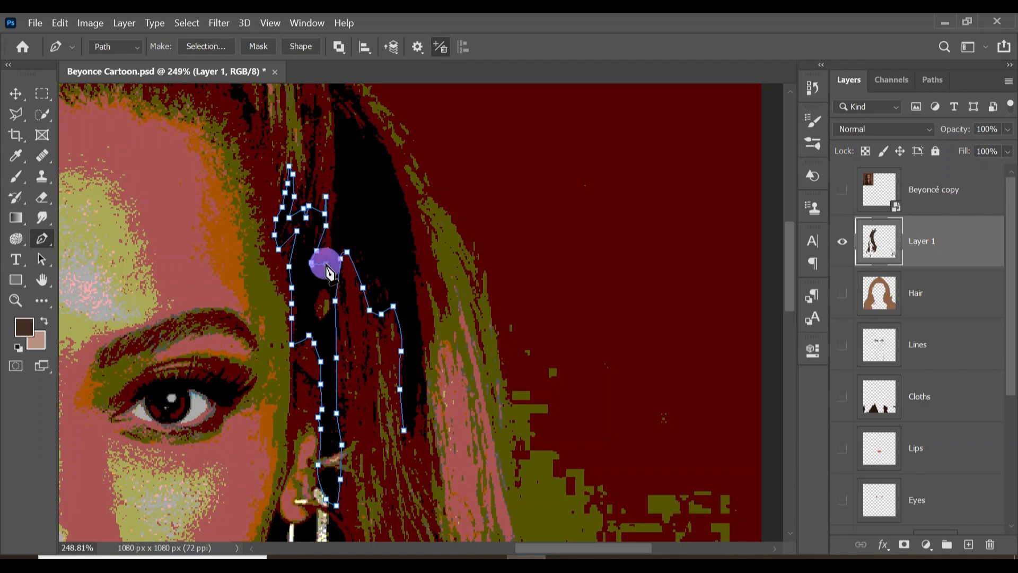
pyautogui.click(330, 255)
pyautogui.click(335, 204)
pyautogui.click(336, 170)
# - Trace the shadow's outer edge down to the starting point, close the path, and fill it with the foreground color
pyautogui.click(392, 268)
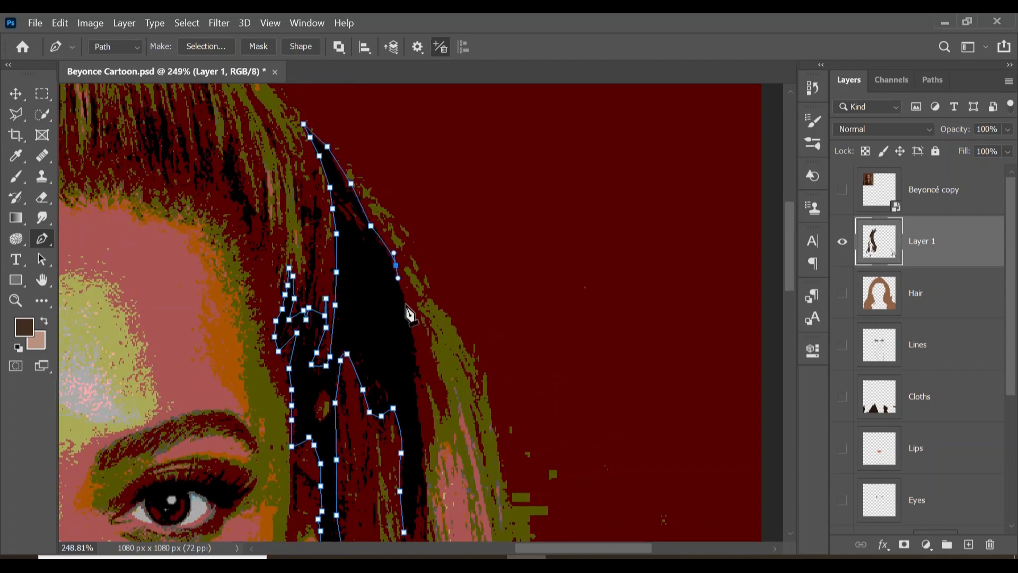
pyautogui.click(405, 304)
pyautogui.click(418, 412)
pyautogui.click(423, 522)
pyautogui.click(405, 531)
pyautogui.rightClick(379, 318)
pyautogui.click(411, 270)
pyautogui.click(882, 152)
# - Outline the small dark strand at the hairline near the temple and fill it with the foreground color
pyautogui.moveTo(441, 215); pyautogui.dragTo(657, 367)
pyautogui.click(574, 363)
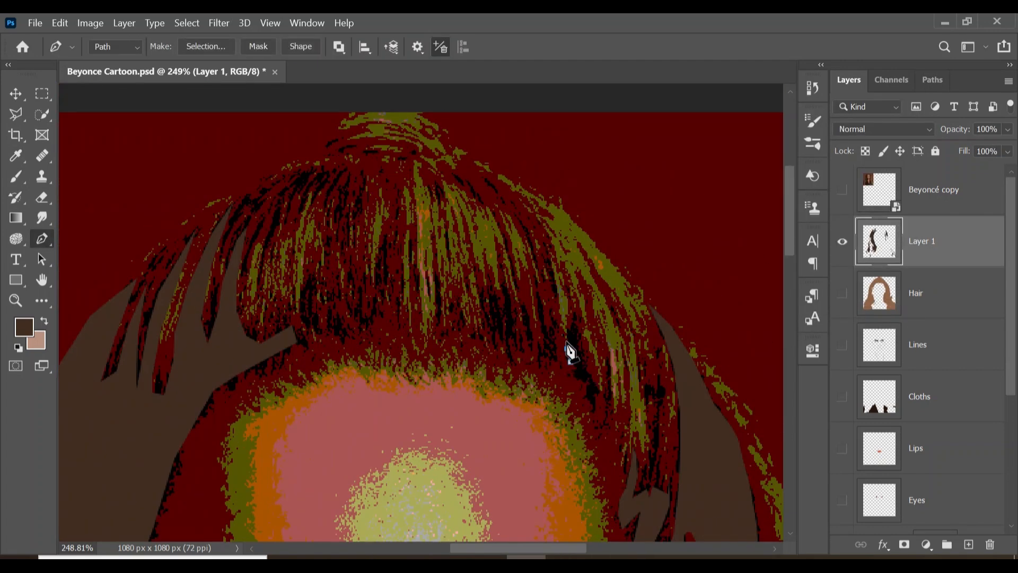
pyautogui.click(567, 348)
pyautogui.click(567, 321)
pyautogui.click(574, 310)
pyautogui.click(603, 394)
pyautogui.rightClick(574, 364)
pyautogui.click(600, 312)
pyautogui.press('Return')
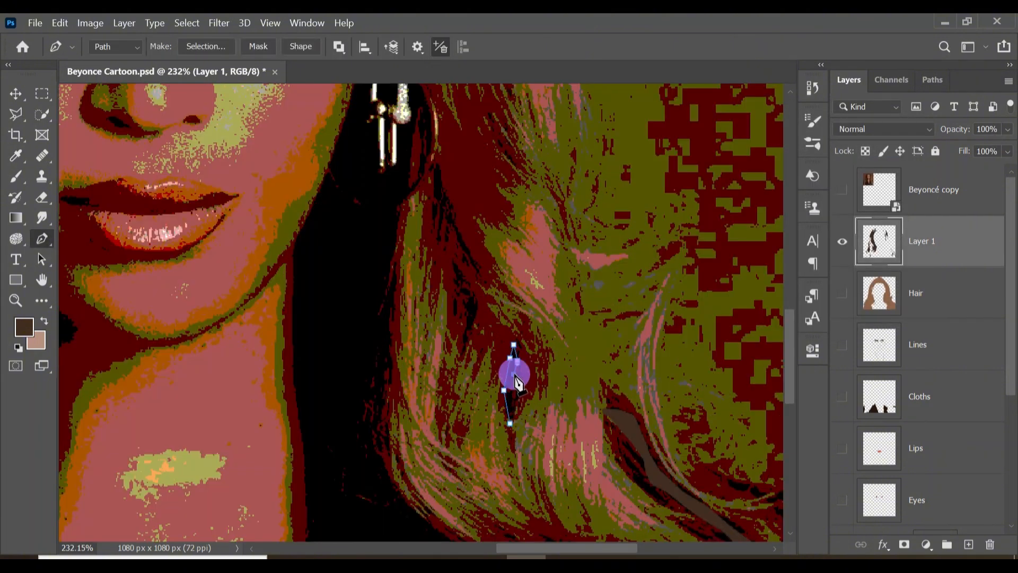
# - Fill the outlined small dark strand in the middle of the wavy lock with the foreground color
pyautogui.rightClick(511, 364)
pyautogui.click(534, 141)
pyautogui.press('Return')
# - Outline the forked dark strand just below the earring and fill it with the foreground color
pyautogui.click(475, 276)
pyautogui.click(448, 217)
pyautogui.click(448, 243)
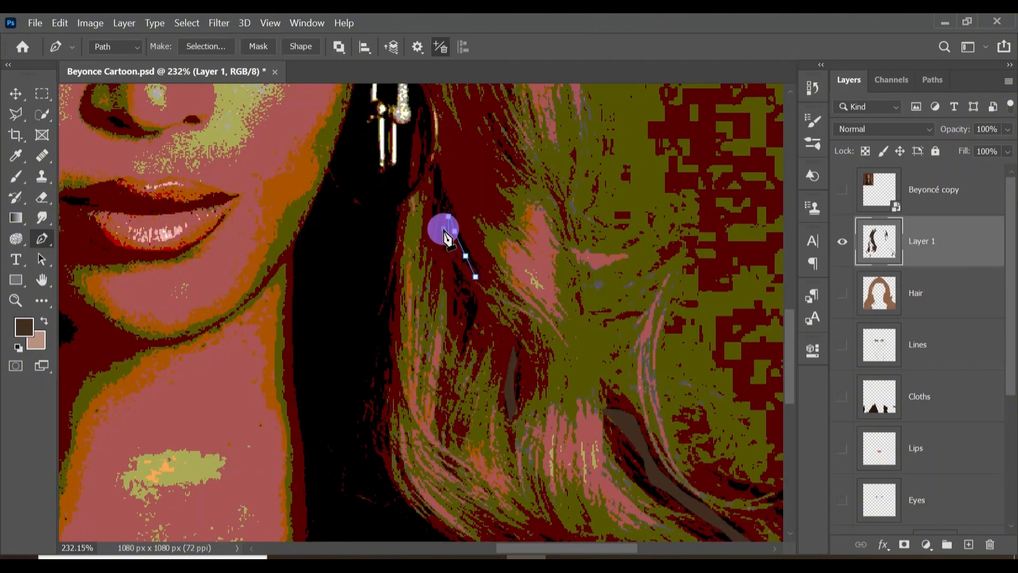
pyautogui.click(435, 226)
pyautogui.click(437, 166)
pyautogui.click(475, 276)
pyautogui.rightClick(442, 228)
pyautogui.click(494, 291)
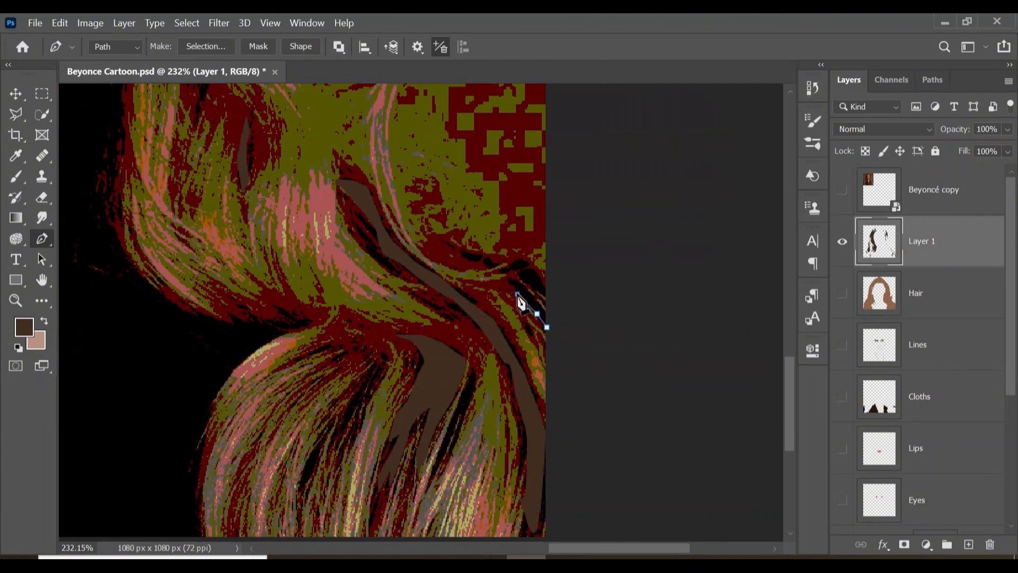
# - Outline the small dark strand at the image's side edge above the lower curl, fill it, and delete its path
pyautogui.click(504, 278)
pyautogui.click(517, 294)
pyautogui.click(536, 299)
pyautogui.rightClick(538, 312)
pyautogui.click(577, 290)
pyautogui.press('Return')
pyautogui.rightClick(529, 293)
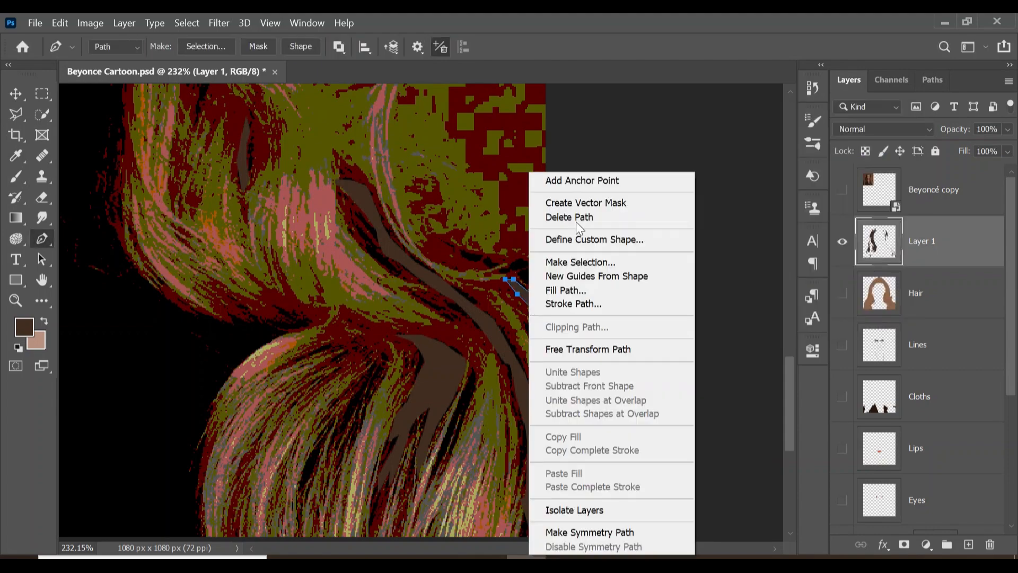
pyautogui.click(576, 218)
# - Outline the adjoining dark patch at the image's side edge, fill it with the foreground color, and delete its path
pyautogui.click(543, 298)
pyautogui.click(525, 282)
pyautogui.click(513, 267)
pyautogui.rightClick(537, 277)
pyautogui.rightClick(533, 262)
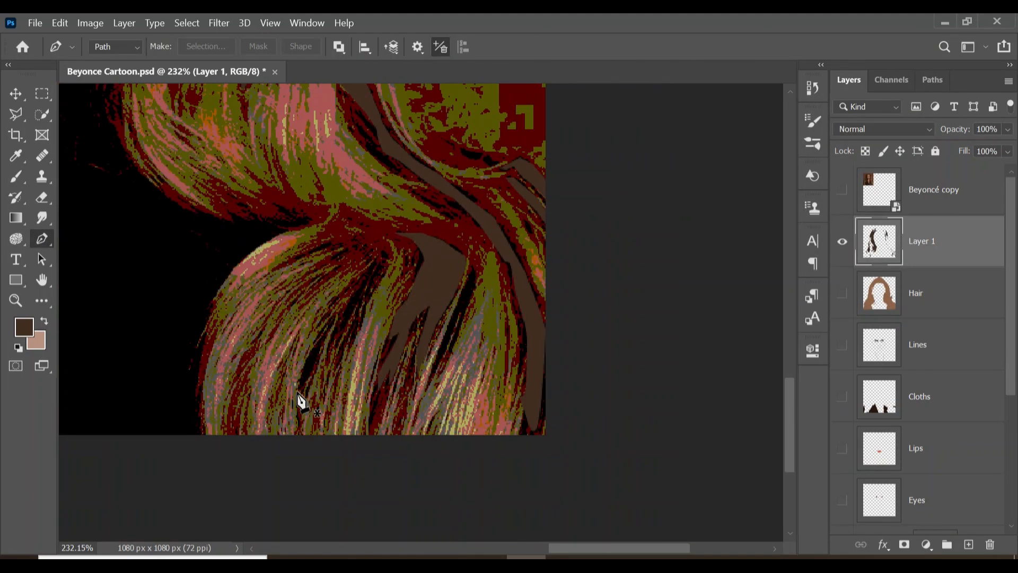
# - Outline the short dark strand in the middle of the lower curl and fill it with the foreground color
pyautogui.click(298, 391)
pyautogui.click(300, 370)
pyautogui.click(310, 348)
pyautogui.click(323, 338)
pyautogui.click(316, 359)
pyautogui.click(317, 372)
pyautogui.rightClick(301, 370)
pyautogui.click(348, 290)
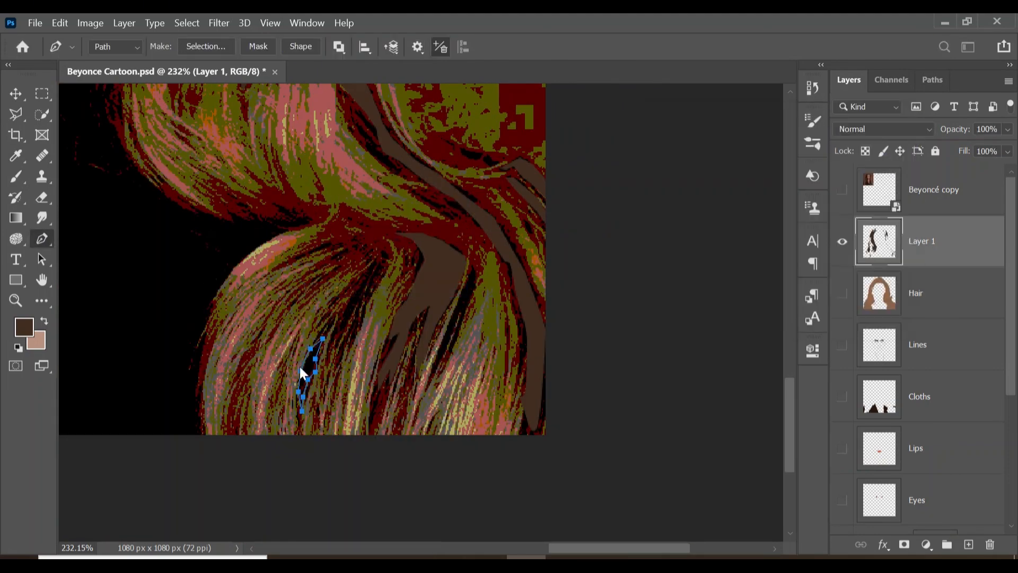
pyautogui.press('Return')
pyautogui.press('Return')
# - Outline the long thin strand beside the lower curl's filled shadow, fill it, and delete its path
pyautogui.click(427, 385)
pyautogui.click(446, 334)
pyautogui.click(458, 303)
pyautogui.click(468, 278)
pyautogui.click(474, 266)
pyautogui.rightClick(453, 356)
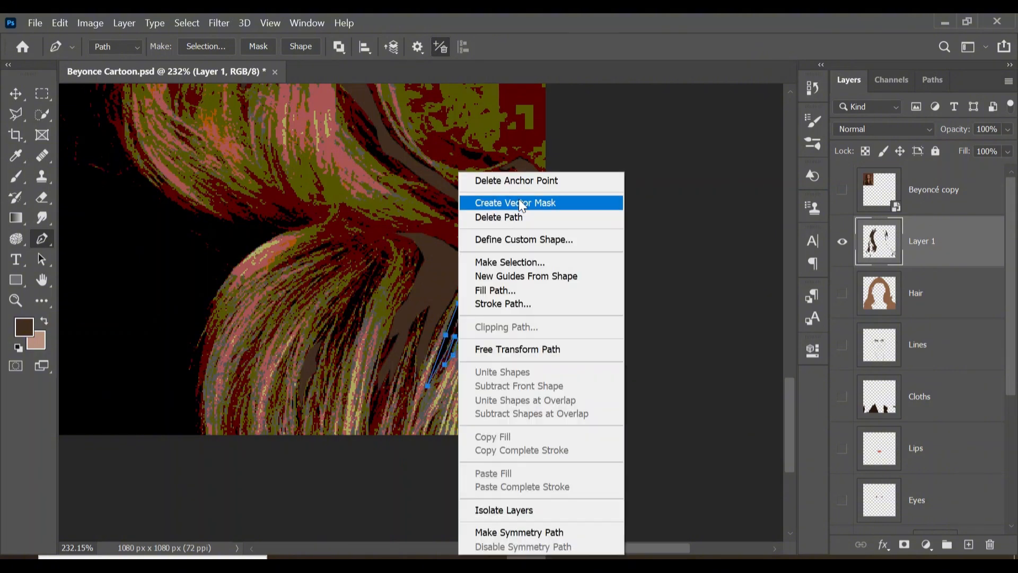
pyautogui.rightClick(460, 313)
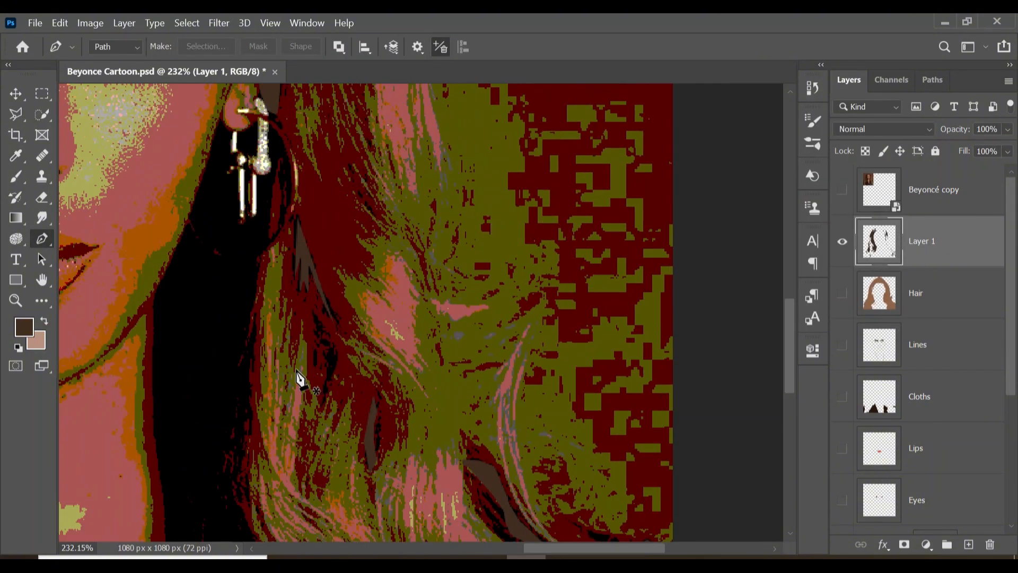
# - Outline the hooked dark strand below the forked earring-side strand, fill it, and delete its path
pyautogui.click(319, 403)
pyautogui.click(322, 379)
pyautogui.click(321, 348)
pyautogui.click(320, 331)
pyautogui.click(312, 310)
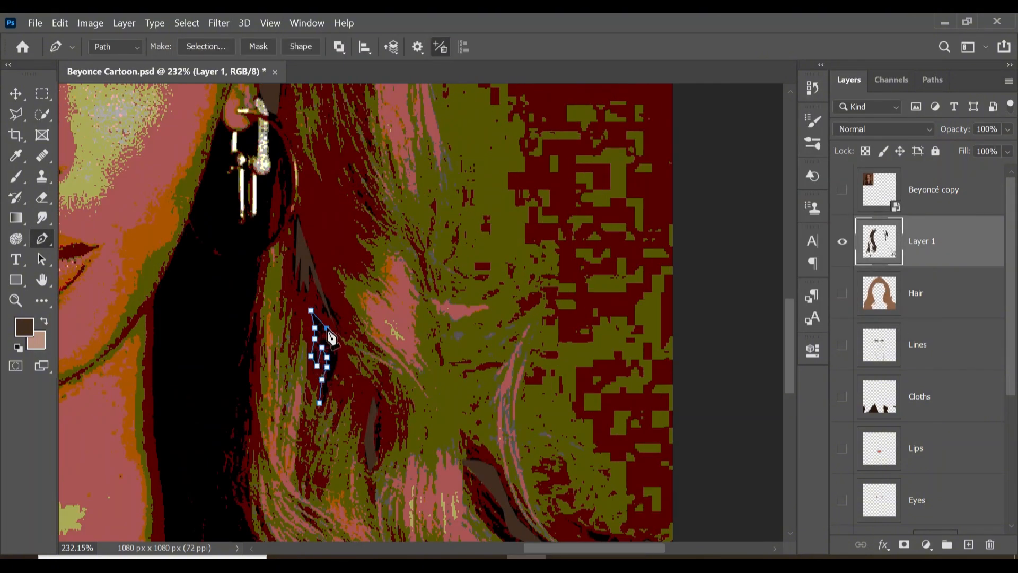
pyautogui.rightClick(317, 313)
pyautogui.rightClick(320, 318)
# - Outline the thin vertical strand above the forehead hairline, fill it with the foreground color, and delete its path
pyautogui.click(432, 402)
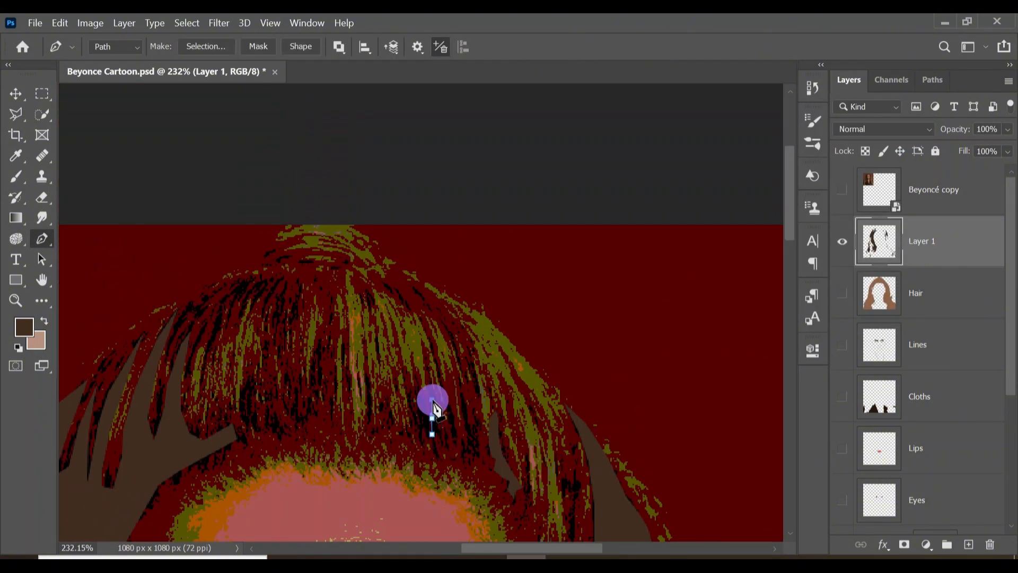
pyautogui.click(429, 385)
pyautogui.click(437, 447)
pyautogui.rightClick(428, 414)
pyautogui.click(466, 138)
pyautogui.click(882, 150)
pyautogui.rightClick(428, 439)
# - Outline the slanted dark strand on the opposite side of the crown and fill it with the foreground color
pyautogui.click(212, 366)
pyautogui.click(222, 333)
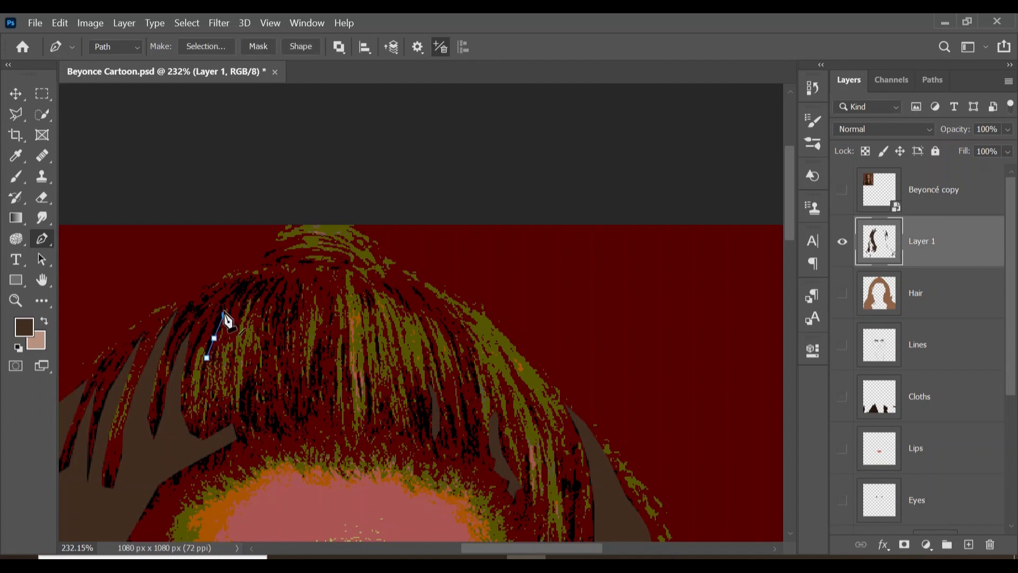
pyautogui.click(220, 303)
pyautogui.click(200, 359)
pyautogui.rightClick(200, 359)
pyautogui.click(228, 201)
pyautogui.click(870, 150)
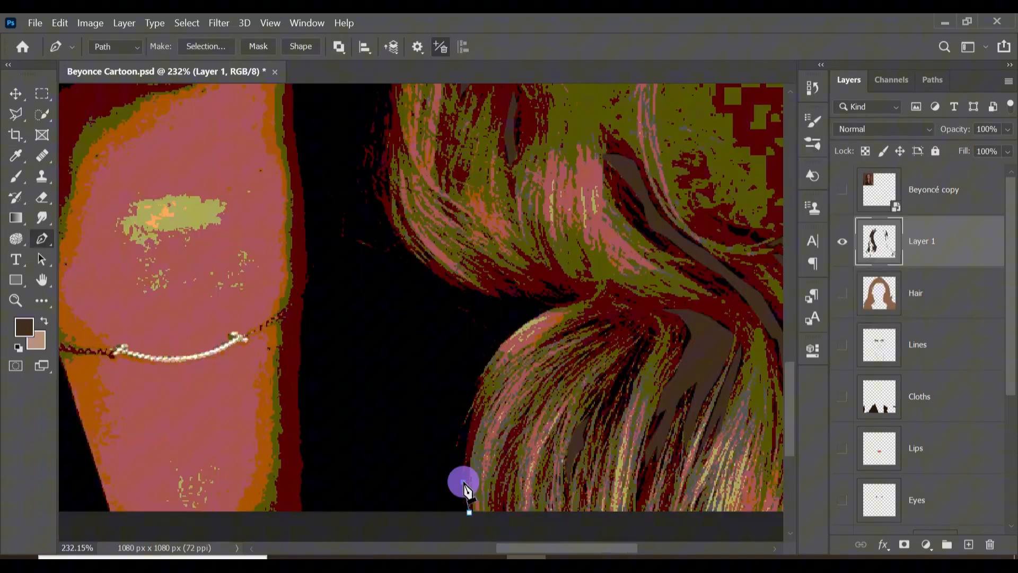
# - Trace the dark area between the neck and hair along the lower curl's edge up to the fold between curls
pyautogui.click(475, 373)
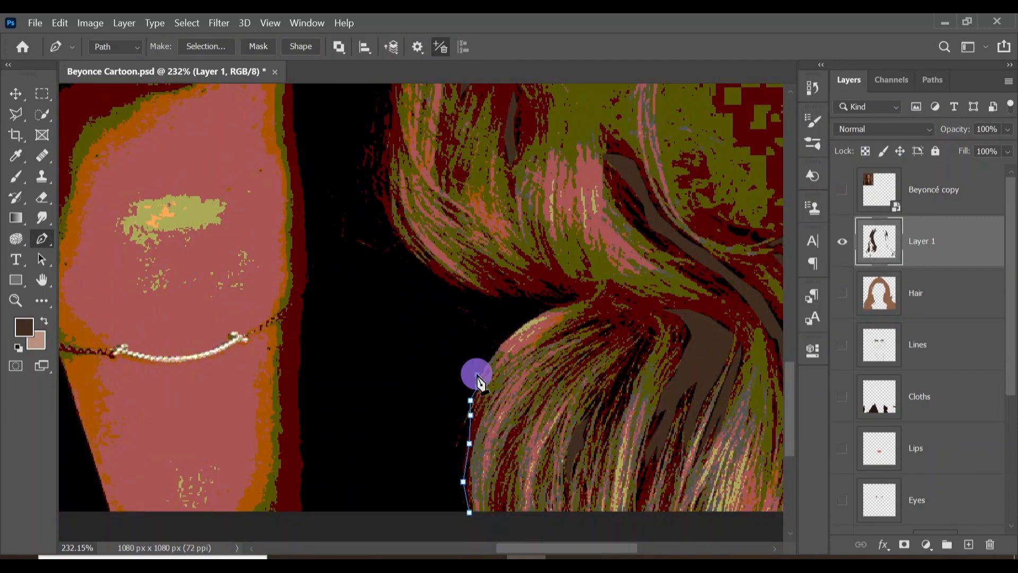
pyautogui.click(508, 335)
pyautogui.click(567, 295)
pyautogui.click(495, 289)
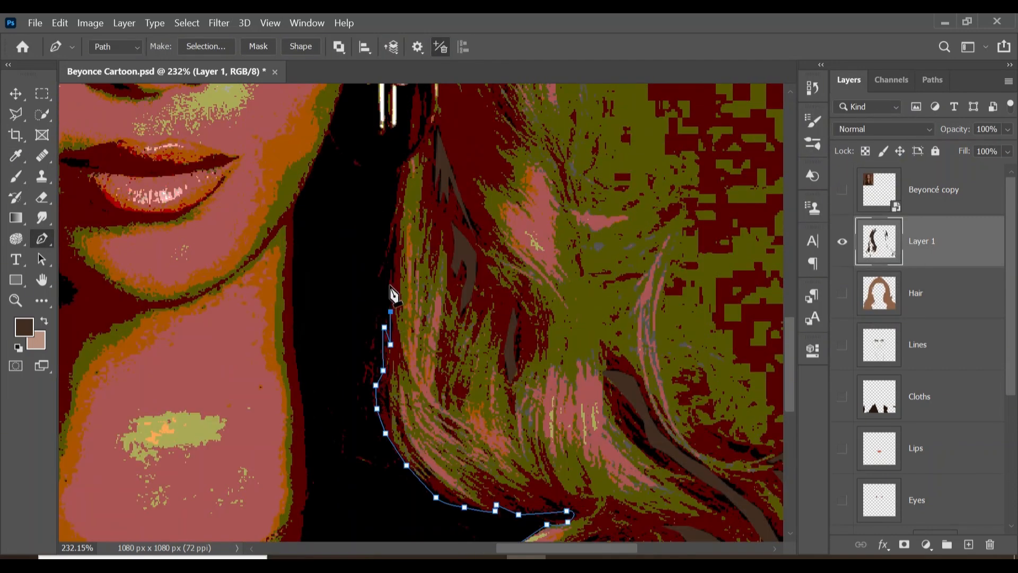
# - Continue the neck shadow's path up along the inner edge of the wavy lock toward the earring
pyautogui.click(390, 285)
pyautogui.click(389, 276)
pyautogui.click(400, 232)
pyautogui.click(395, 219)
pyautogui.click(379, 274)
pyautogui.click(399, 181)
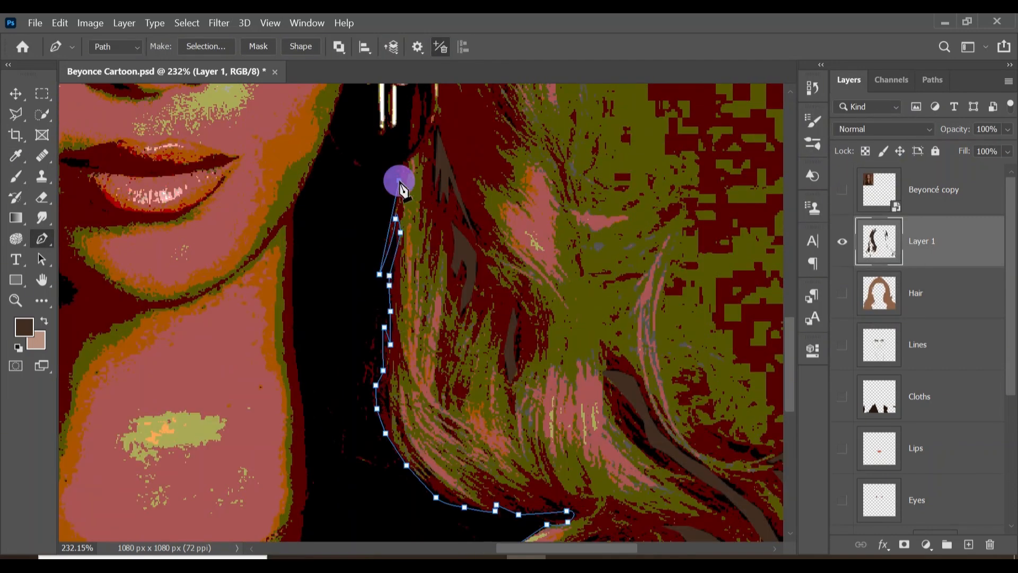
# - Finish the neck shadow's path down the neck side, close it at the image's lower edge, and fill it with the foreground color
pyautogui.scroll(10, 403, 183)
pyautogui.click(407, 412)
pyautogui.scroll(-10, 305, 451)
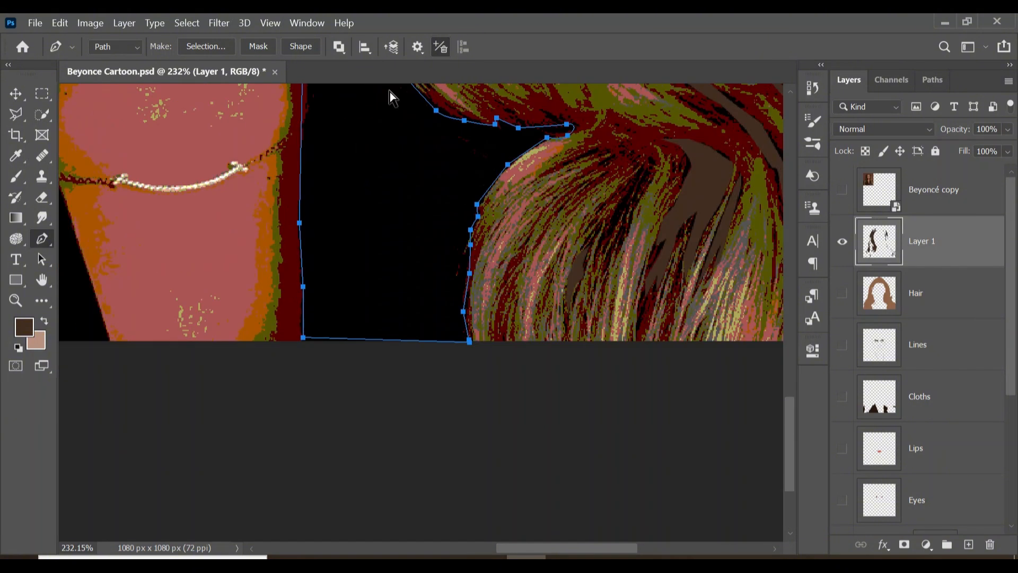
pyautogui.rightClick(370, 194)
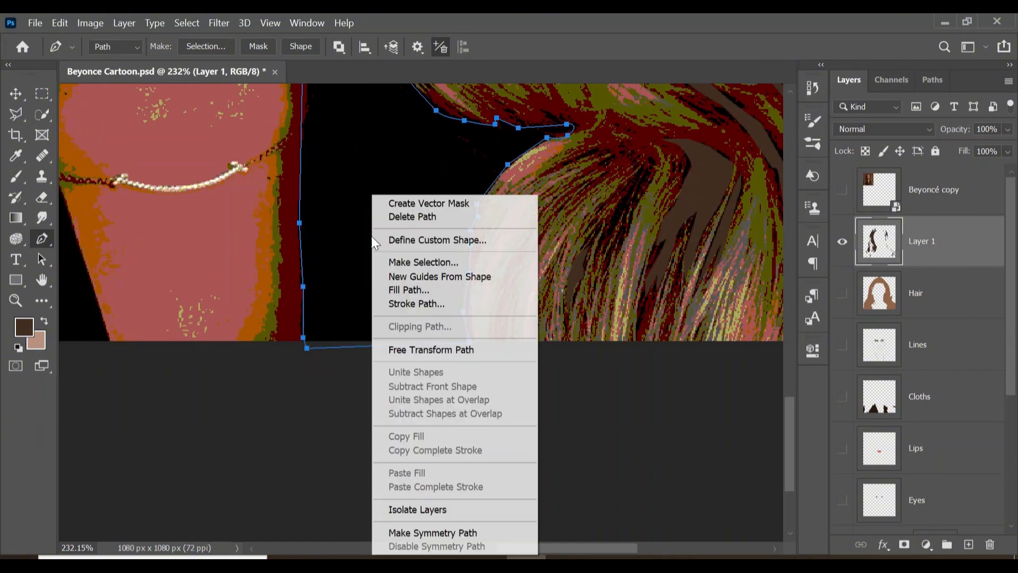
pyautogui.click(403, 289)
pyautogui.press('Return')
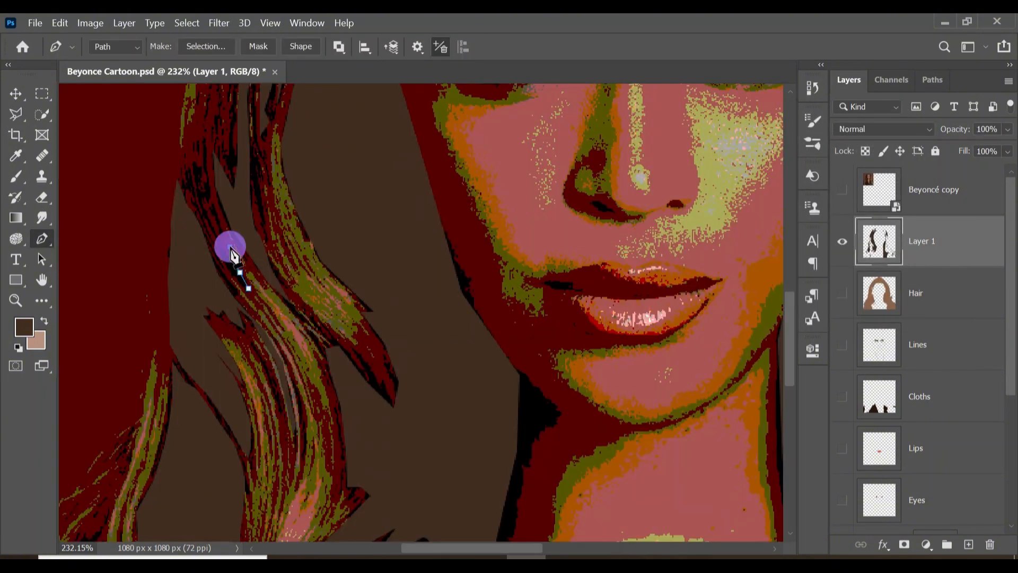
# - Outline the thin dark strand along the wavy lock on the opposite side of the face
pyautogui.click(241, 281)
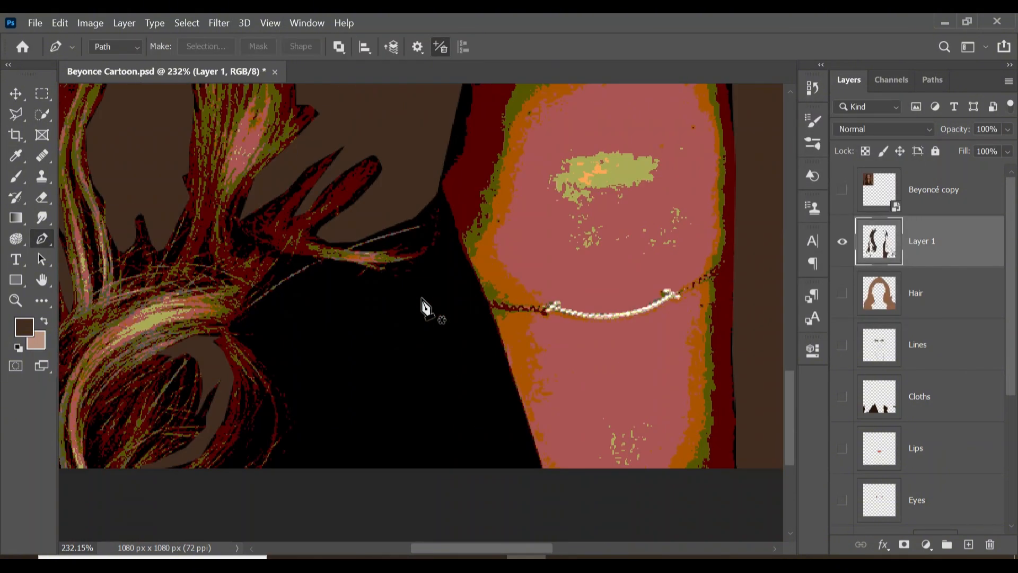
# - Show the Hair layer and clip Layer 1 to it
pyautogui.press('z')
pyautogui.moveTo(419, 293); pyautogui.dragTo(401, 290)
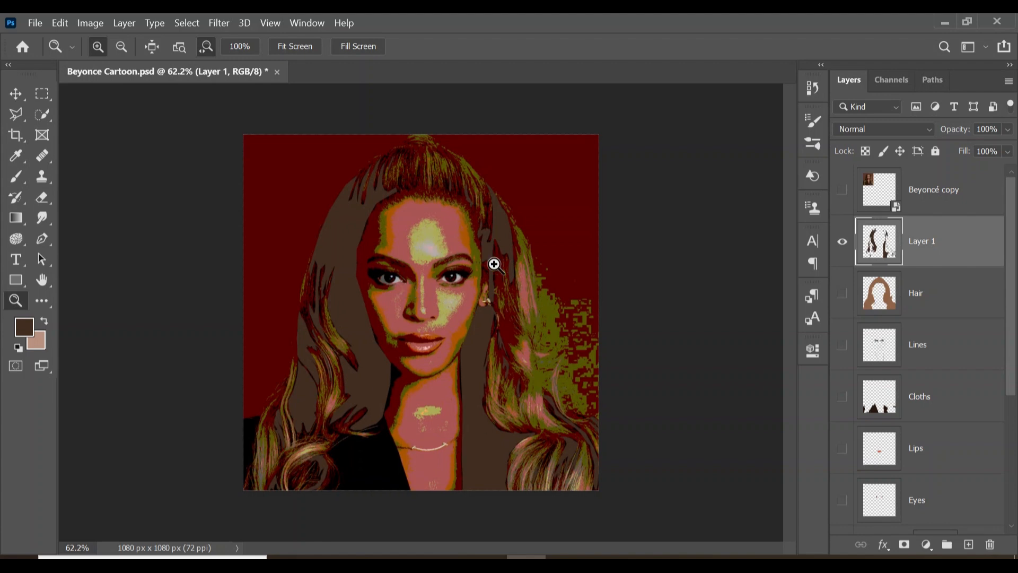
pyautogui.click(842, 293)
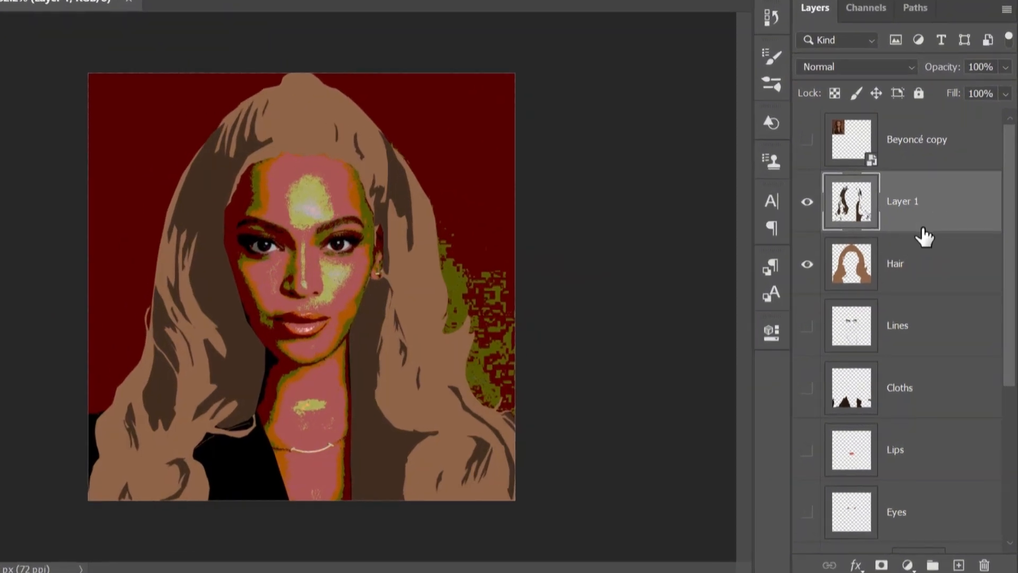
pyautogui.keyDown('alt'); pyautogui.click(920, 227); pyautogui.keyUp('alt')
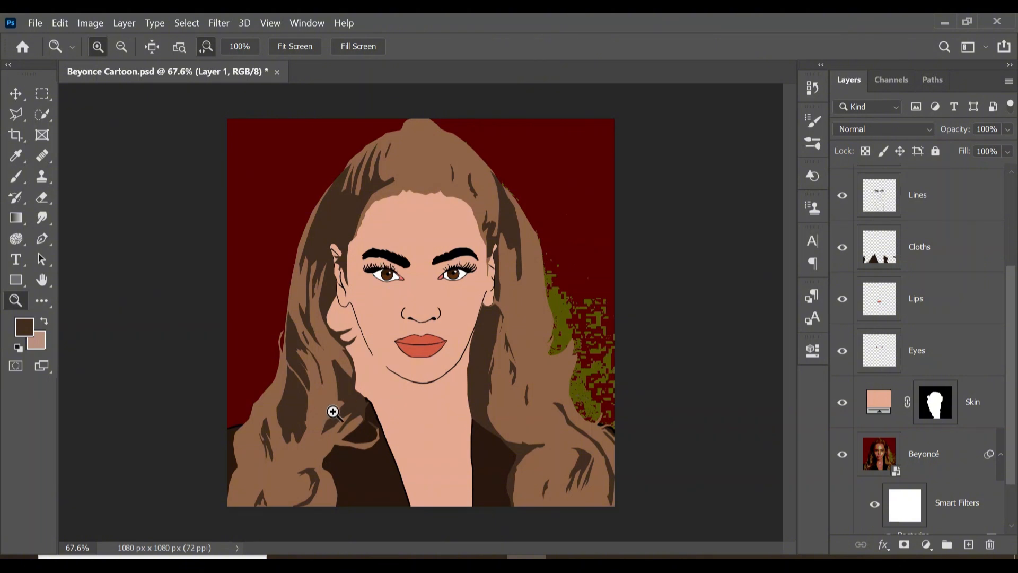
# - Select the Lips layer and set the foreground color to the lips' red, #d15a43
pyautogui.click(444, 343)
pyautogui.moveTo(444, 343); pyautogui.dragTo(498, 341)
pyautogui.click(952, 306)
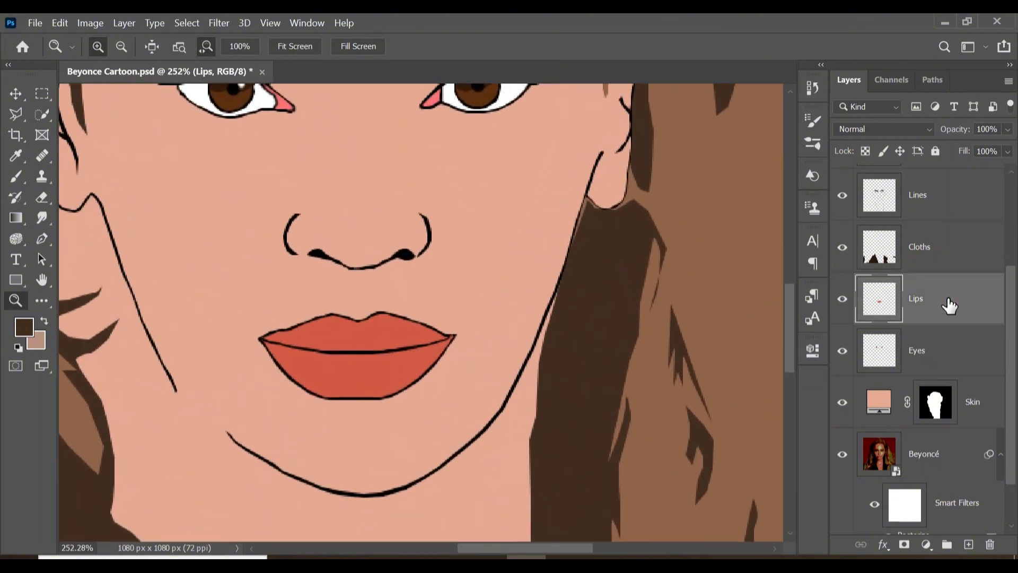
pyautogui.click(25, 332)
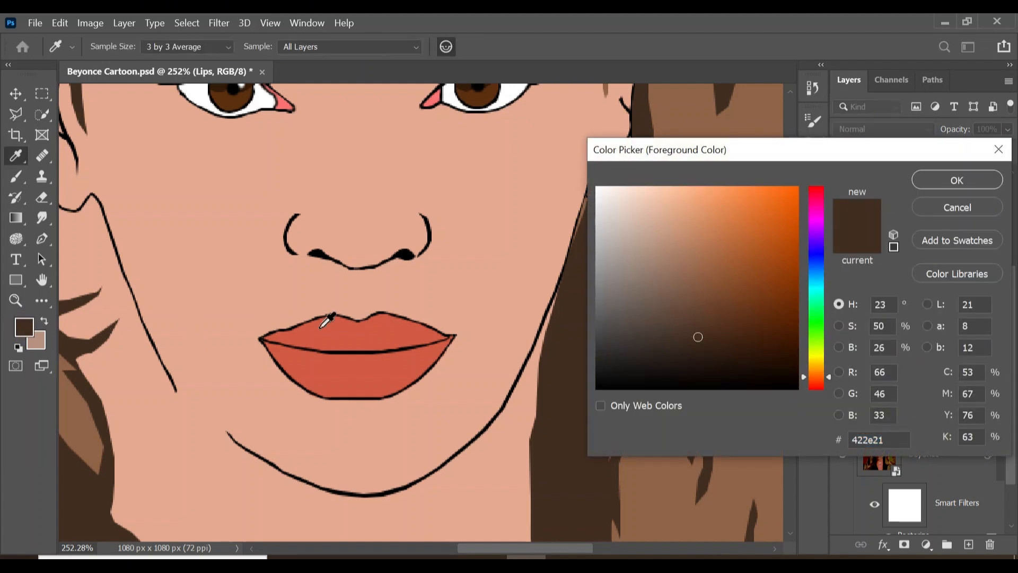
pyautogui.click(366, 326)
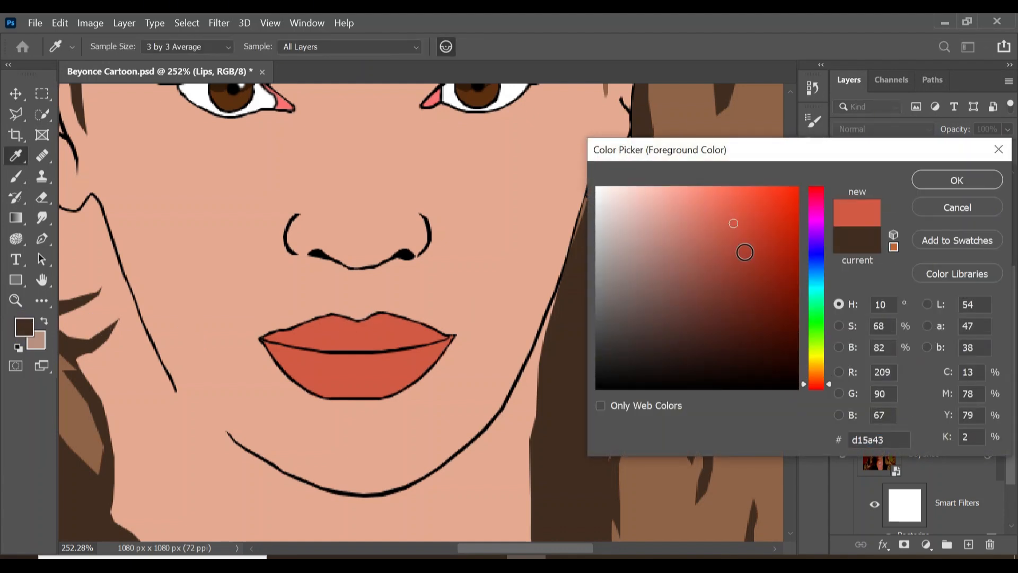
pyautogui.click(955, 181)
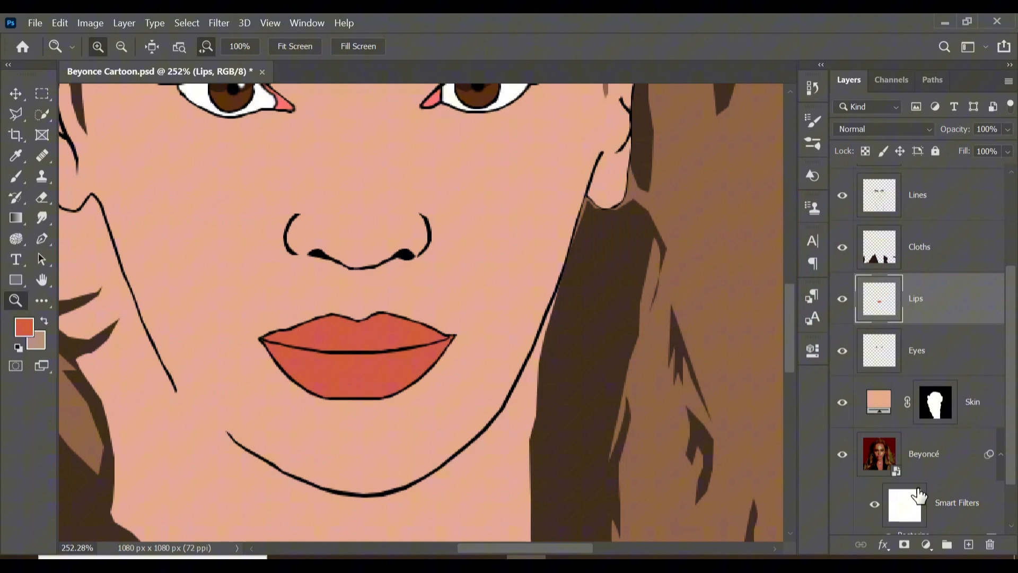
# - Add a new layer above Lips and hide the other artwork so the posterized Beyoncé photo serves as the tracing reference
pyautogui.click(968, 546)
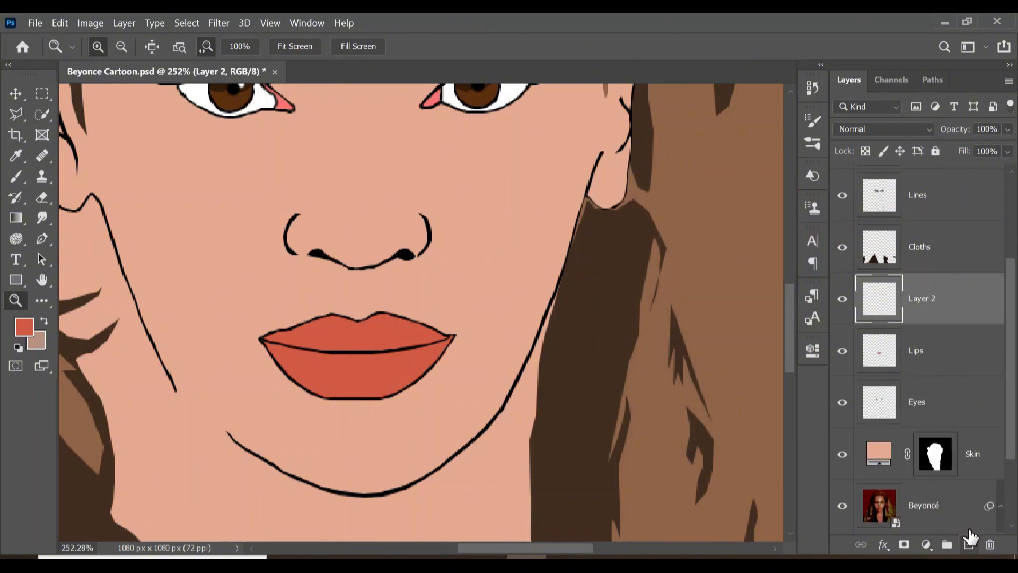
pyautogui.click(843, 506)
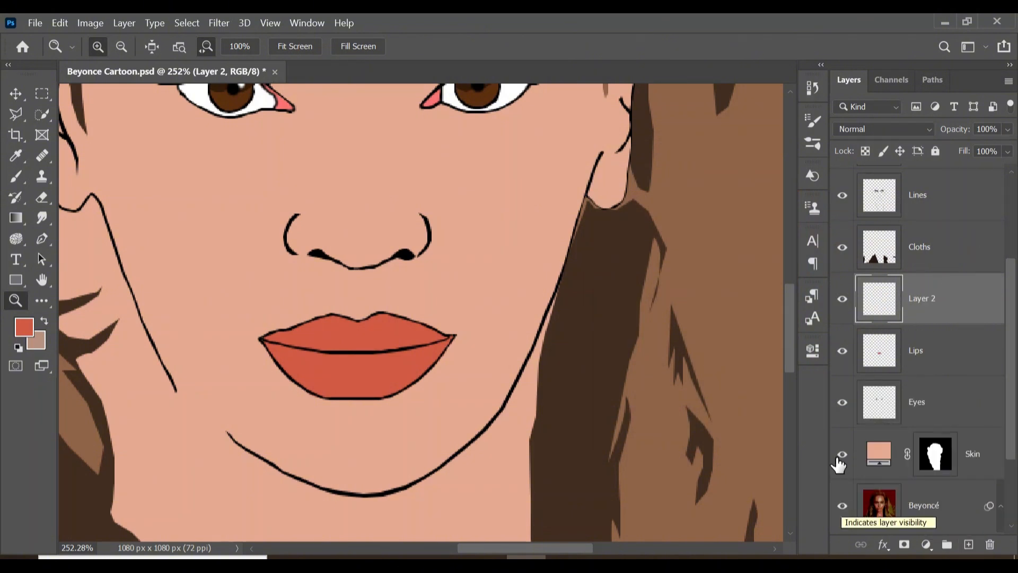
pyautogui.keyDown('alt'); pyautogui.click(843, 506); pyautogui.keyUp('alt')
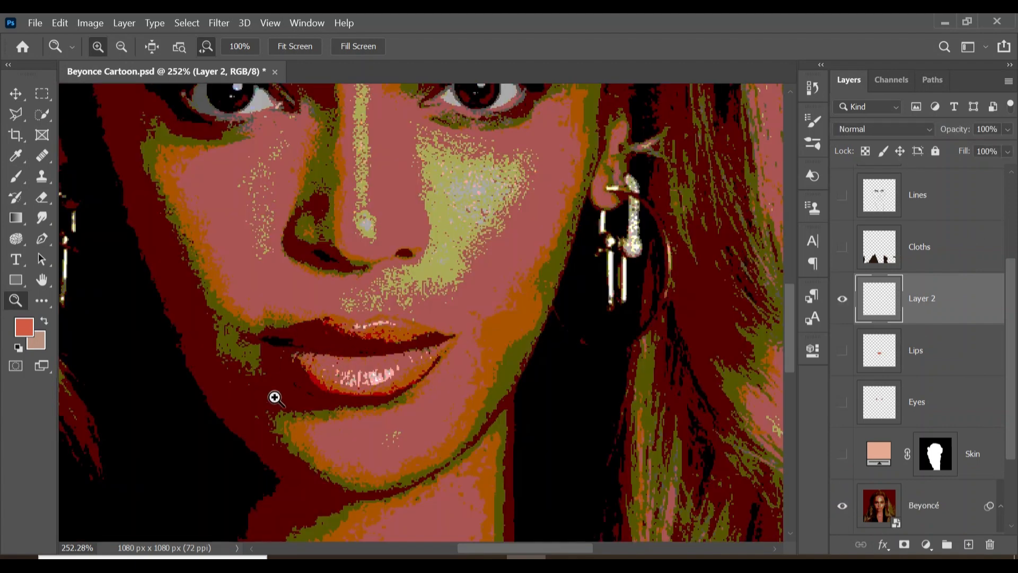
# - Darken the foreground color to a deep brownish red, #813627, for the lip shadows
pyautogui.click(27, 328)
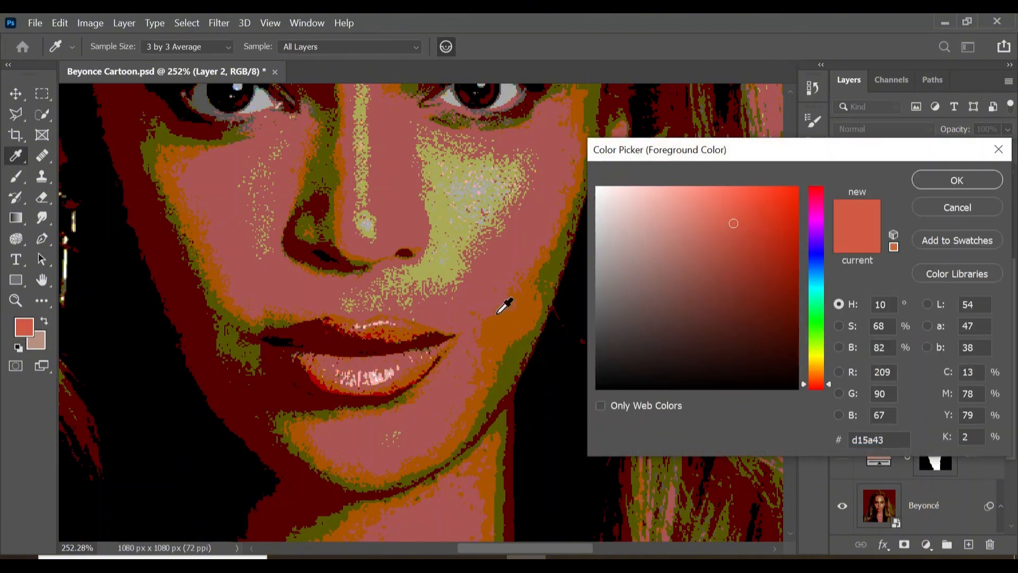
pyautogui.moveTo(734, 229); pyautogui.dragTo(736, 287)
pyautogui.click(956, 180)
# - Start a Pen path at the mouth corner nearest the visible cheek, following the upper edge of the dark shadow between the lips
pyautogui.press('z')
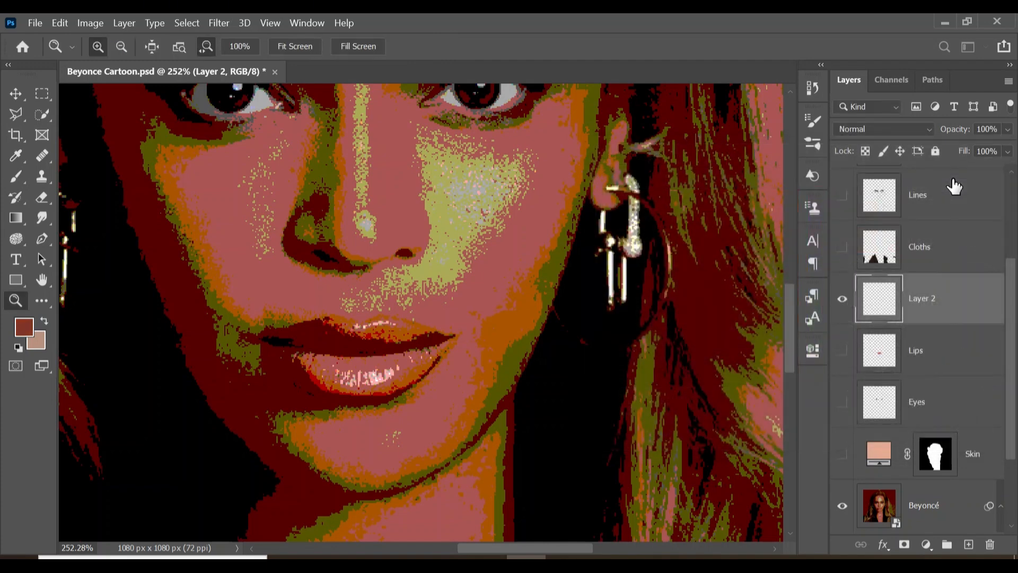
pyautogui.click(44, 233)
pyautogui.click(456, 335)
pyautogui.click(449, 336)
pyautogui.press('z')
pyautogui.moveTo(419, 345); pyautogui.dragTo(441, 347)
pyautogui.press('p')
pyautogui.click(472, 320)
pyautogui.click(462, 314)
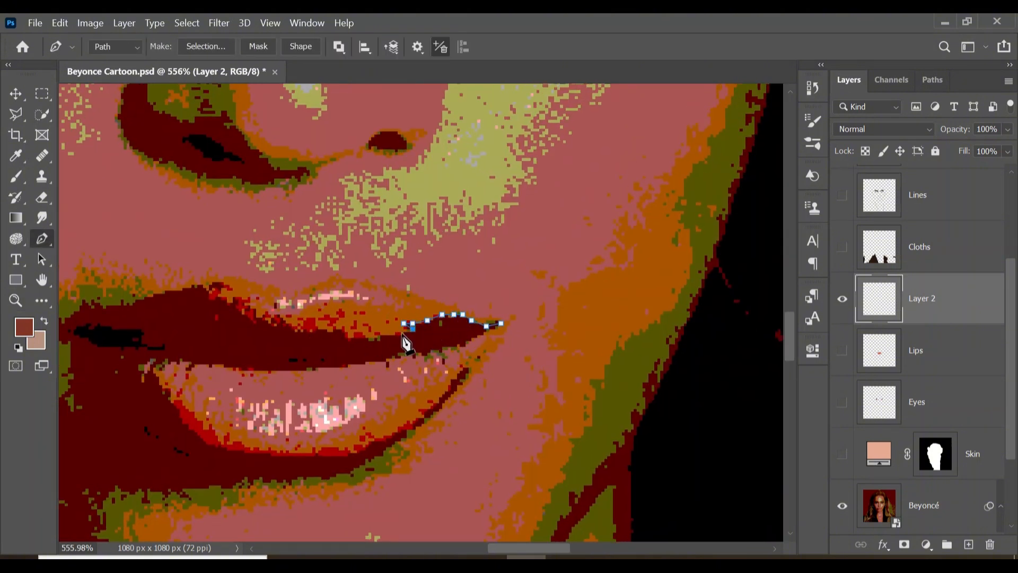
# - Continue the path along the jagged lower edge of the upper lip's lit area up to the peak near the lip outline
pyautogui.click(401, 332)
pyautogui.click(383, 335)
pyautogui.click(371, 334)
pyautogui.click(353, 338)
pyautogui.click(348, 338)
pyautogui.click(342, 332)
pyautogui.click(336, 328)
pyautogui.click(330, 332)
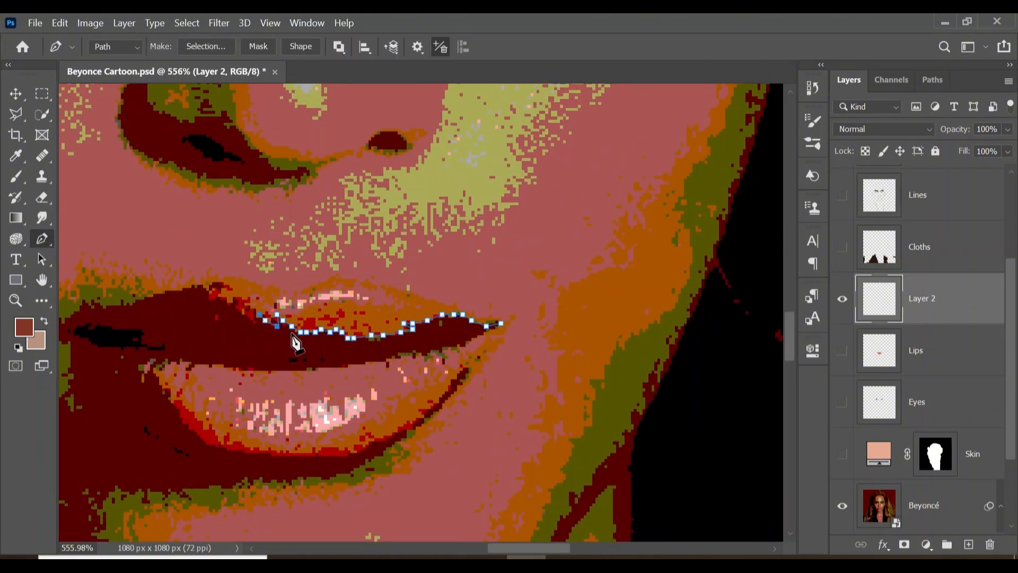
pyautogui.click(256, 308)
pyautogui.click(253, 317)
pyautogui.click(253, 326)
pyautogui.click(245, 315)
pyautogui.click(235, 305)
pyautogui.click(239, 299)
pyautogui.click(233, 297)
pyautogui.click(217, 297)
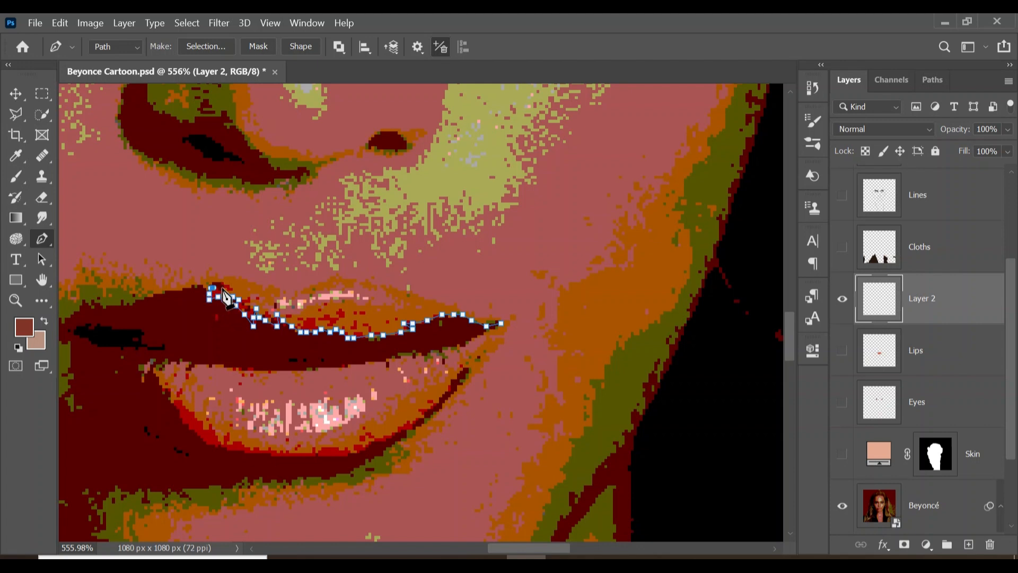
# - Extend the shadow path along the upper lip's outline toward the shaded mouth corner
pyautogui.click(226, 288)
pyautogui.click(218, 278)
pyautogui.click(203, 284)
pyautogui.click(192, 285)
pyautogui.click(174, 287)
pyautogui.click(150, 293)
pyautogui.hscroll(-3, 150, 294)
pyautogui.click(234, 296)
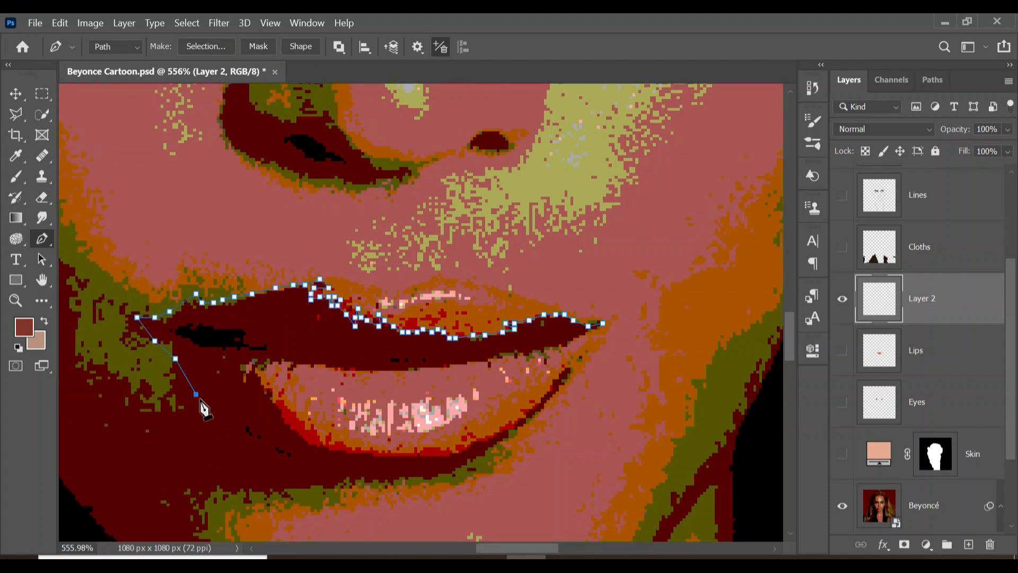
# - Carry the shadow path loosely around the outside of the lower lip
pyautogui.click(234, 429)
pyautogui.click(367, 485)
pyautogui.click(523, 441)
# - Trace back along the inner edge of the dark shadow beneath the lower lip to its shaded corner
pyautogui.click(573, 367)
pyautogui.click(558, 376)
pyautogui.click(541, 400)
pyautogui.click(508, 426)
pyautogui.click(486, 438)
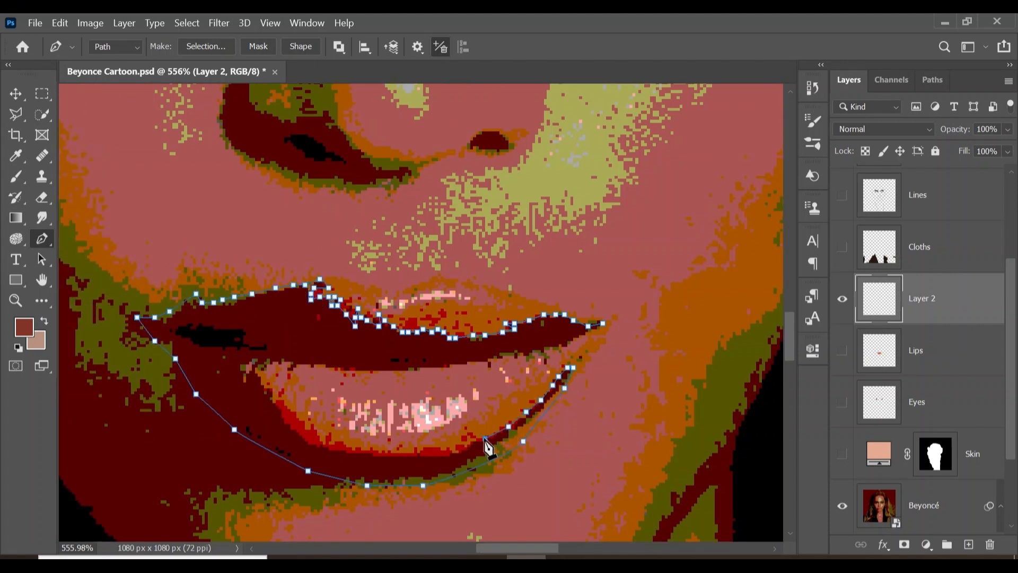
pyautogui.click(429, 455)
pyautogui.click(396, 455)
pyautogui.click(332, 450)
pyautogui.click(293, 429)
pyautogui.click(281, 418)
pyautogui.click(270, 397)
pyautogui.click(261, 382)
pyautogui.click(242, 364)
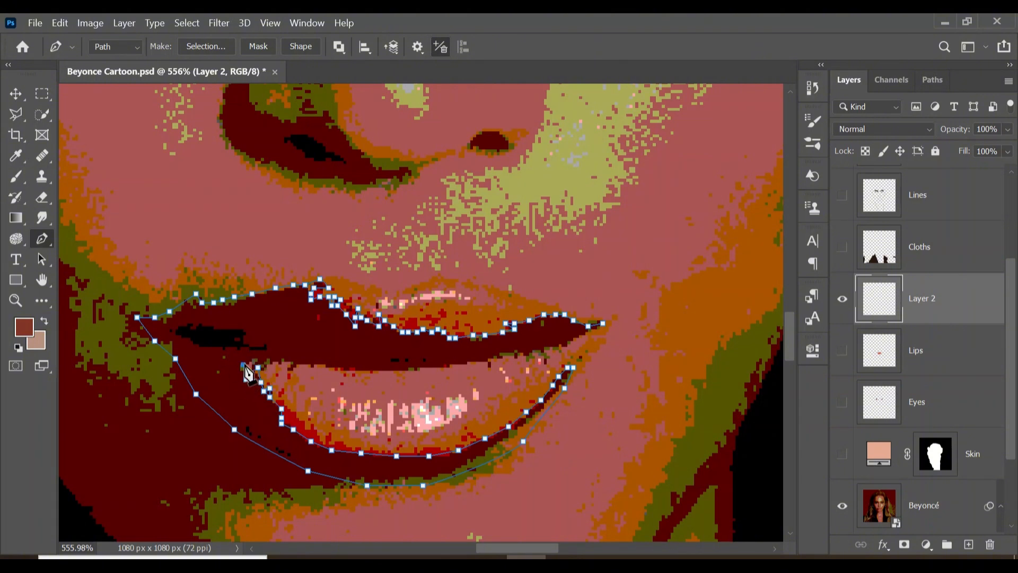
# - Follow the lower lip's top edge across the mouth and close the shadow path at its starting point
pyautogui.click(294, 361)
pyautogui.click(328, 364)
pyautogui.click(364, 370)
pyautogui.click(441, 367)
pyautogui.click(509, 353)
pyautogui.click(567, 343)
pyautogui.click(588, 332)
pyautogui.click(603, 322)
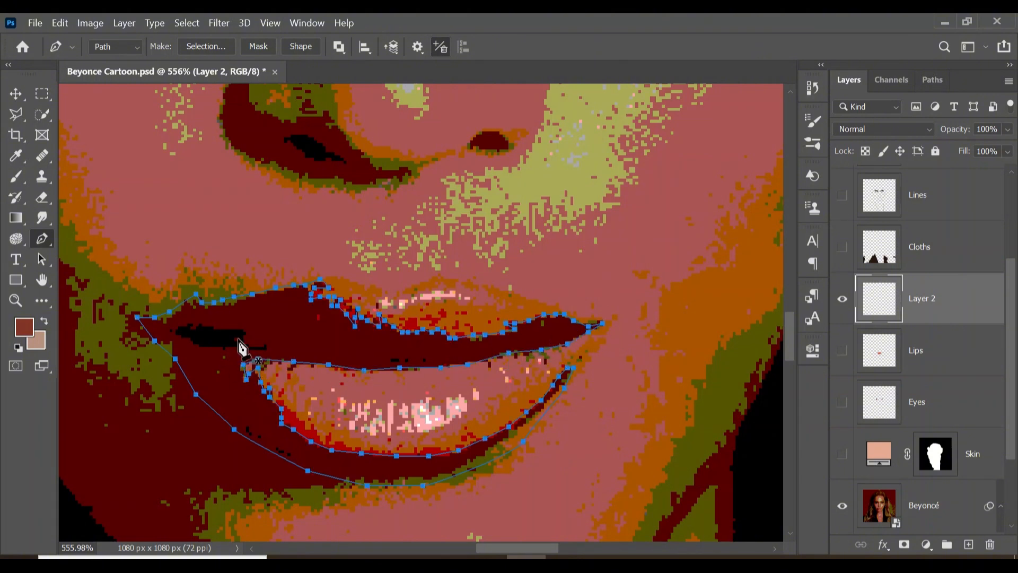
# - Fill the lip-shadow path with the foreground color and delete the path
pyautogui.rightClick(239, 339)
pyautogui.click(253, 281)
pyautogui.click(880, 148)
pyautogui.rightClick(231, 289)
pyautogui.click(307, 216)
# - Show the Lips layer and clip Layer 2 to it
pyautogui.click(841, 350)
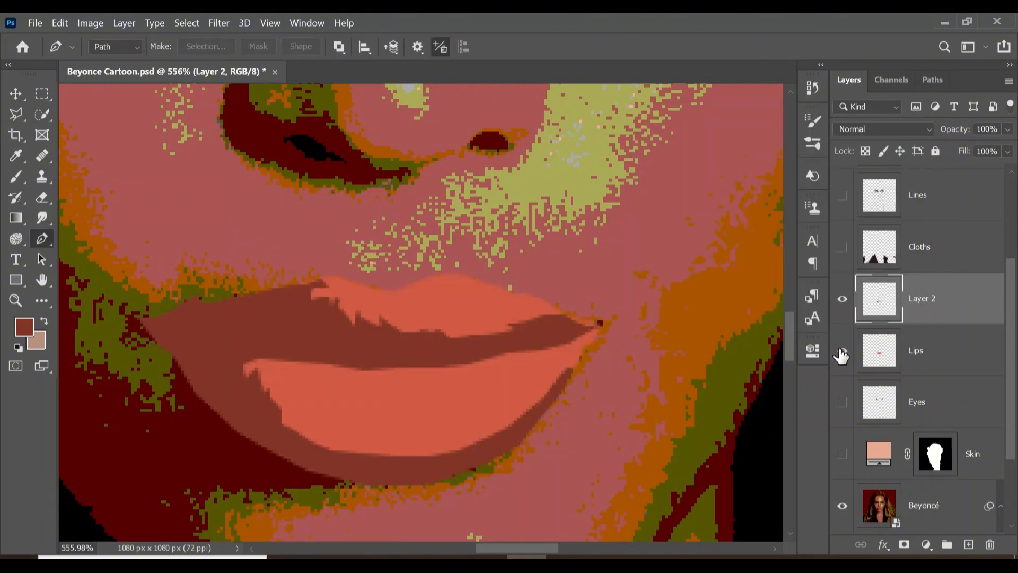
pyautogui.keyDown('alt'); pyautogui.click(933, 324); pyautogui.keyUp('alt')
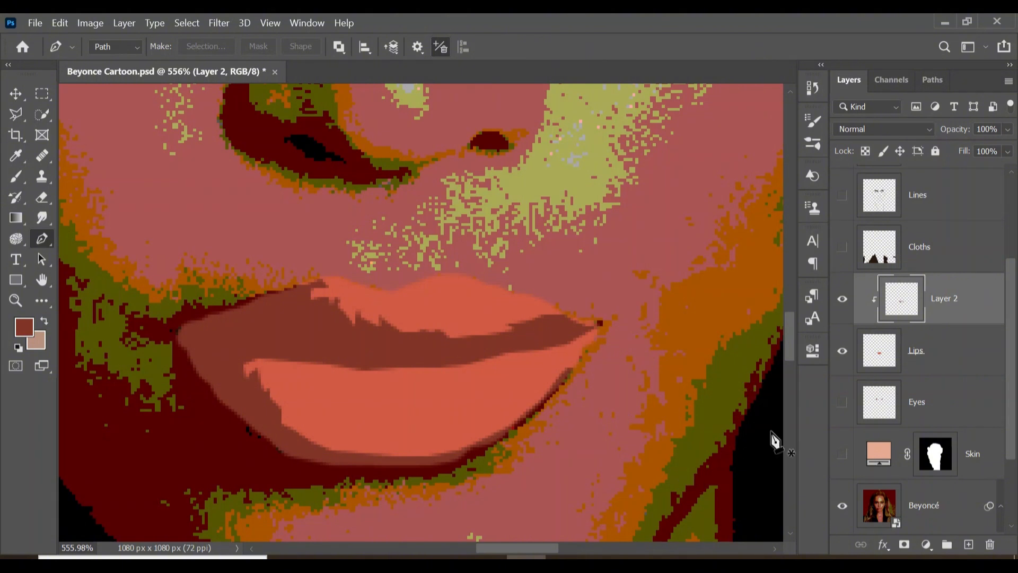
# - Add a new layer above Layer 2 and sample the lips' base red, #d15a43, as the foreground color
pyautogui.click(967, 543)
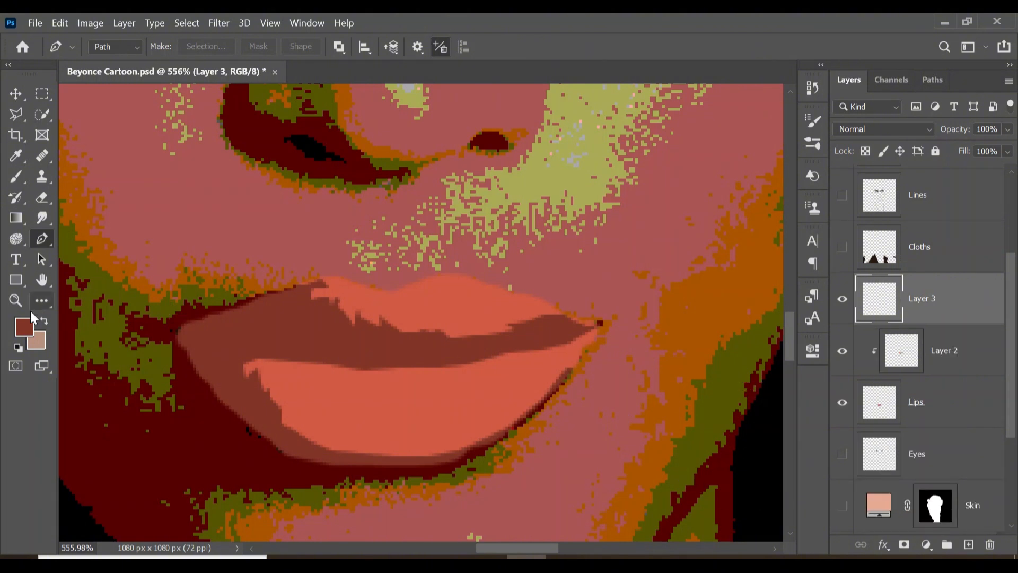
pyautogui.click(23, 329)
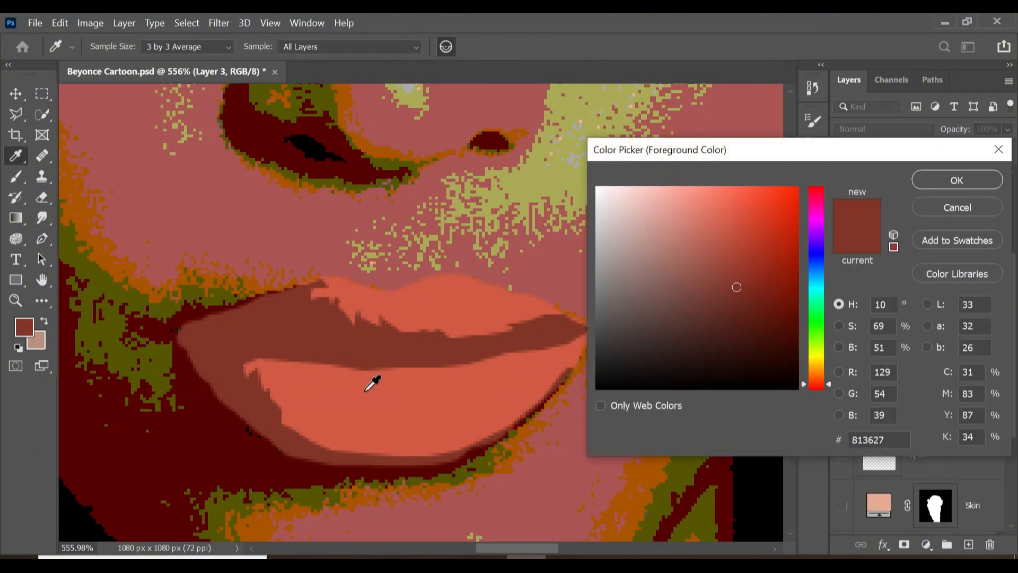
pyautogui.click(394, 401)
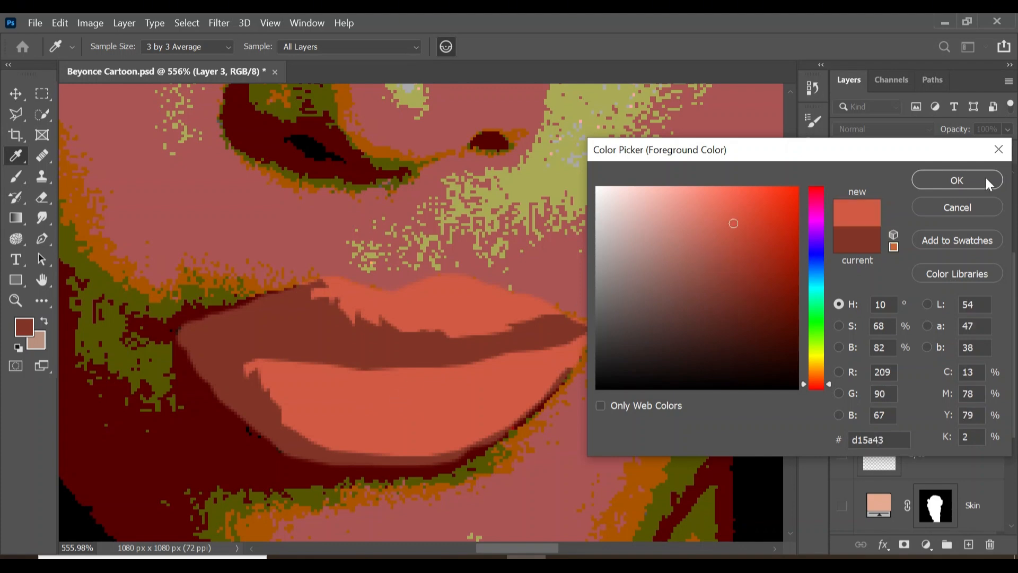
pyautogui.click(969, 180)
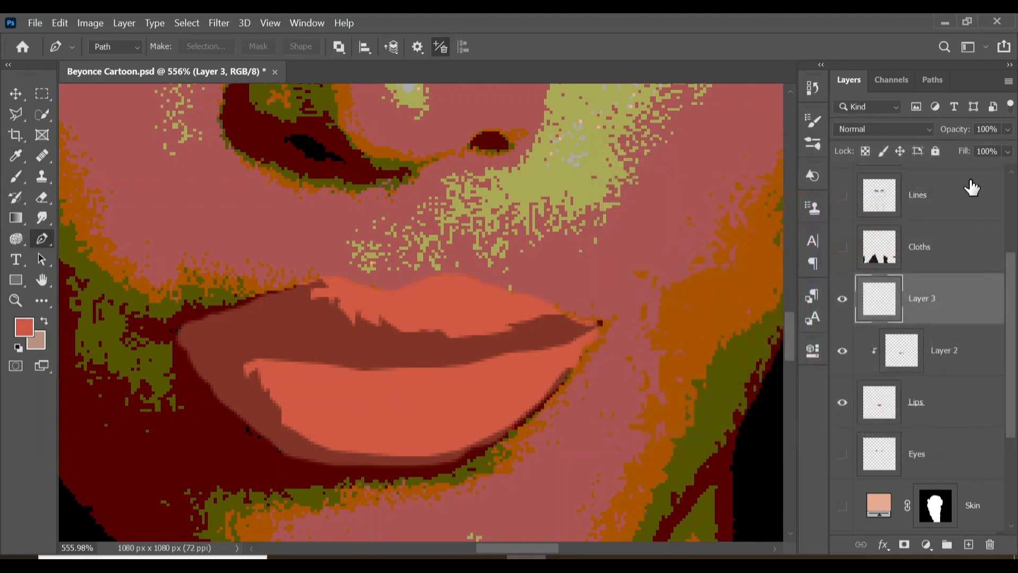
# - Hide Layer 2 and Lips, and brighten the foreground color to #fd6b4f for the lip highlights
pyautogui.click(842, 350)
pyautogui.click(842, 403)
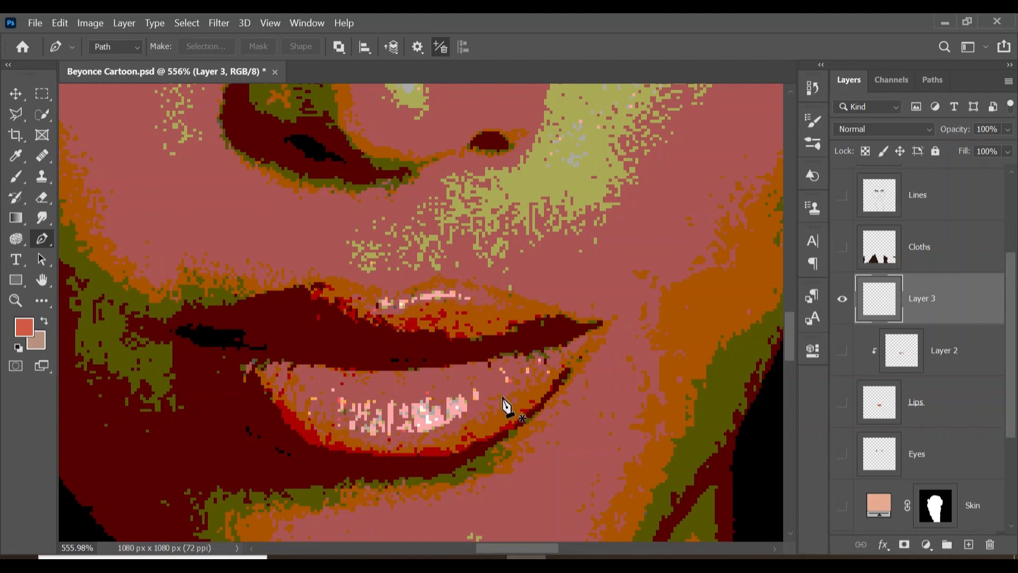
pyautogui.click(25, 324)
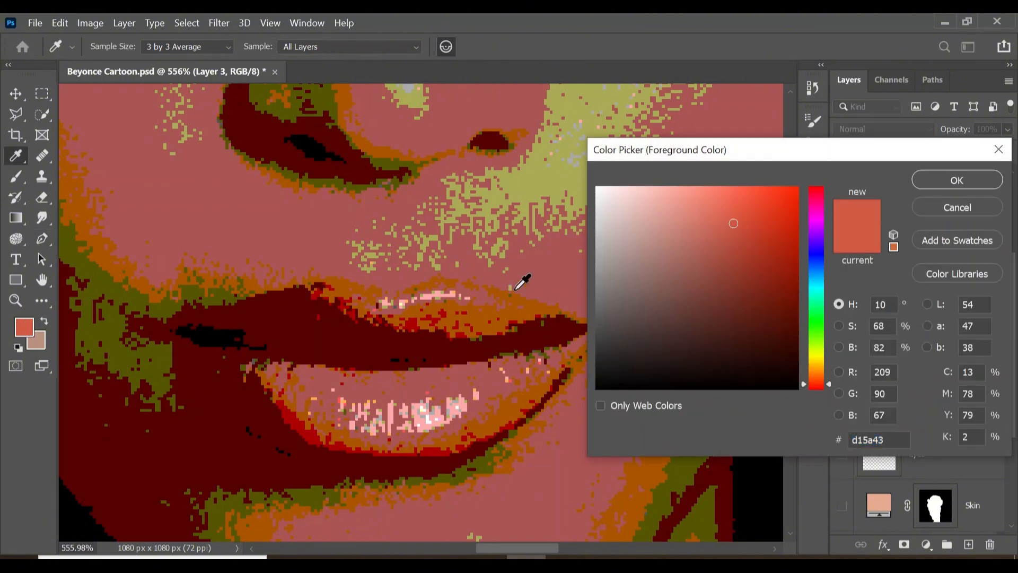
pyautogui.moveTo(733, 216); pyautogui.dragTo(734, 188)
pyautogui.click(957, 180)
# - Trace a closed Pen path around the pale, jagged highlight in the middle of the lower lip
pyautogui.press('p')
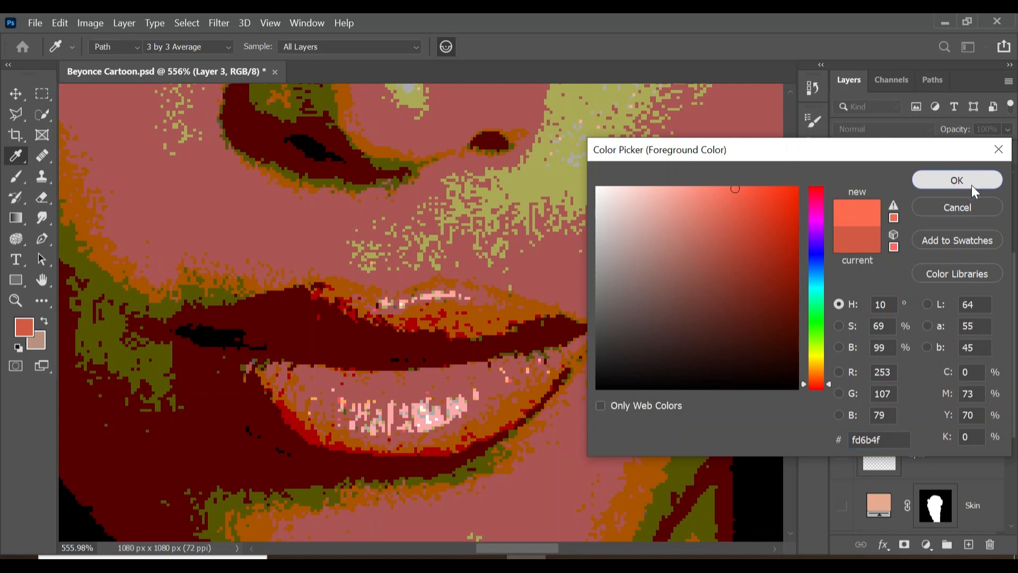
pyautogui.moveTo(349, 428); pyautogui.dragTo(379, 432)
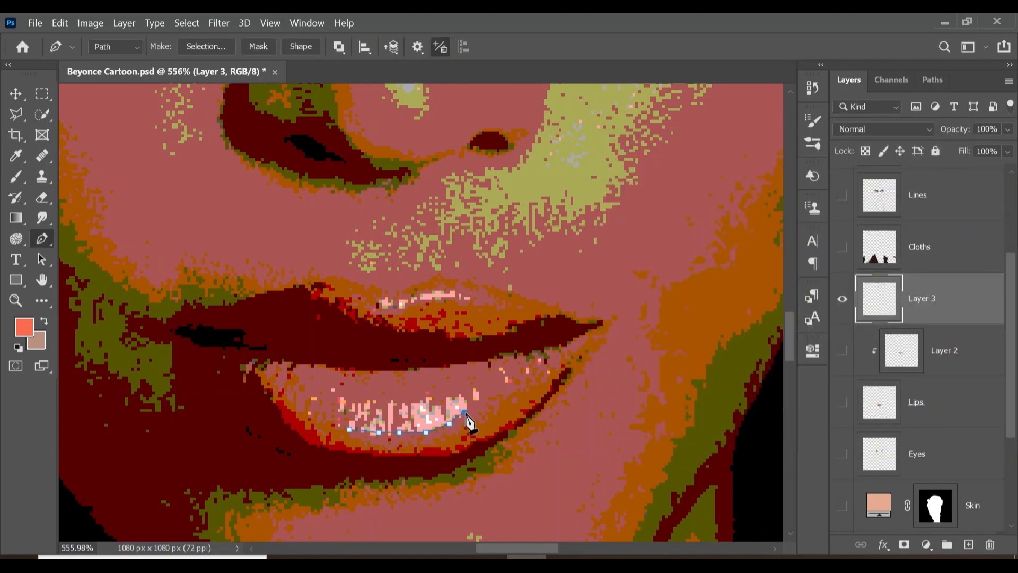
pyautogui.click(473, 400)
pyautogui.click(482, 388)
pyautogui.click(473, 388)
pyautogui.click(461, 391)
pyautogui.click(458, 397)
pyautogui.click(447, 397)
pyautogui.click(446, 412)
pyautogui.click(440, 406)
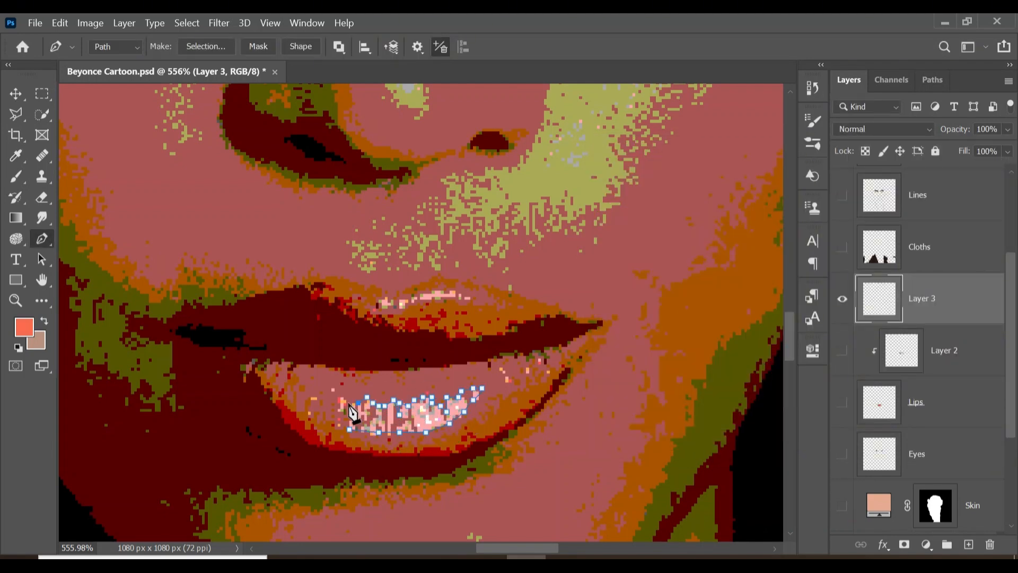
pyautogui.click(347, 400)
pyautogui.click(338, 397)
pyautogui.click(335, 426)
pyautogui.click(350, 429)
# - Fill the lower-lip highlight path with the foreground color and delete the path
pyautogui.rightClick(415, 415)
pyautogui.click(452, 152)
pyautogui.click(884, 151)
pyautogui.rightClick(408, 420)
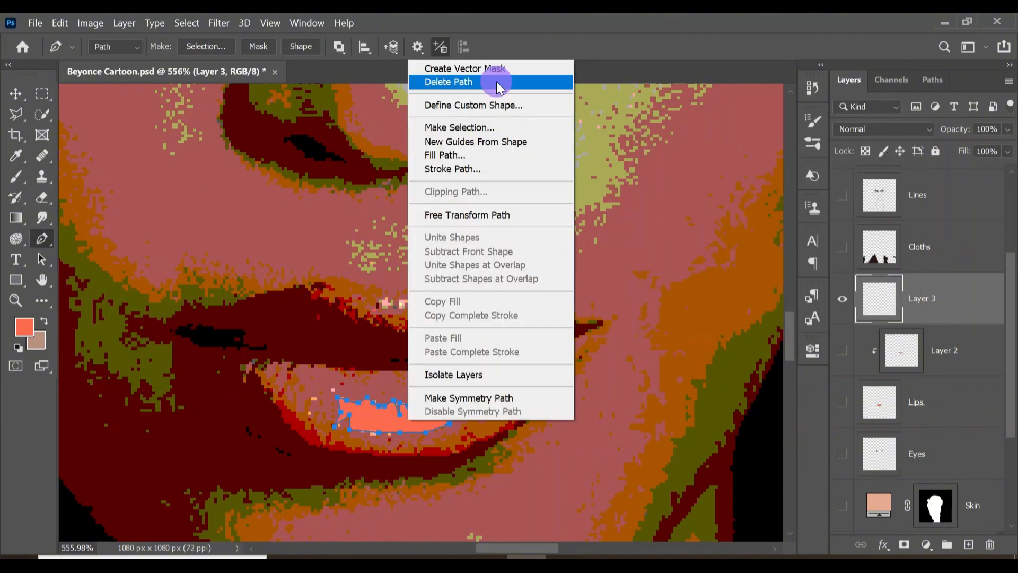
pyautogui.click(497, 83)
# - Outline the thin pale highlight along the upper lip and fill it with the foreground color
pyautogui.click(382, 308)
pyautogui.click(410, 303)
pyautogui.click(440, 300)
pyautogui.click(467, 302)
pyautogui.click(473, 297)
pyautogui.click(440, 288)
pyautogui.click(378, 300)
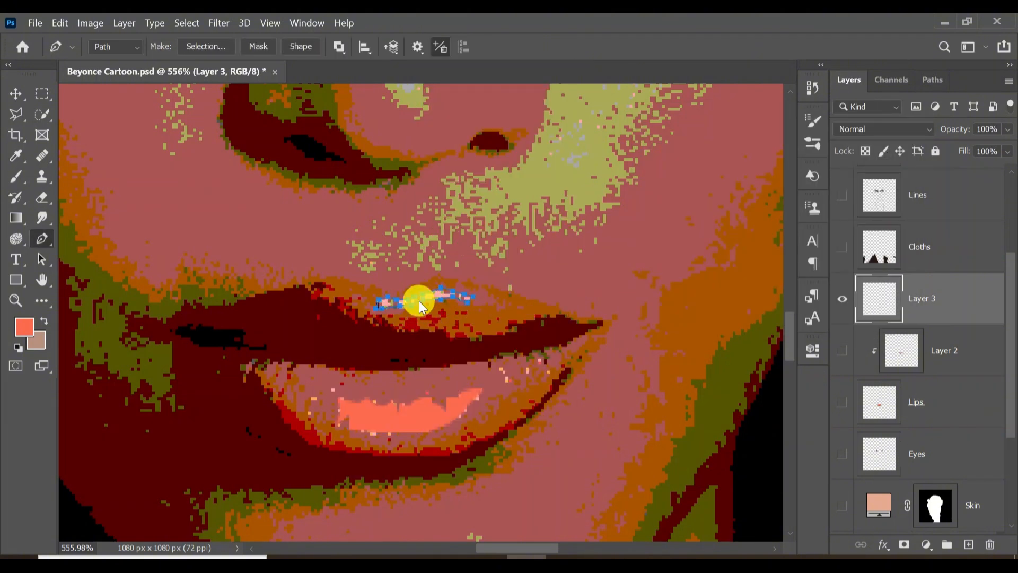
pyautogui.rightClick(419, 300)
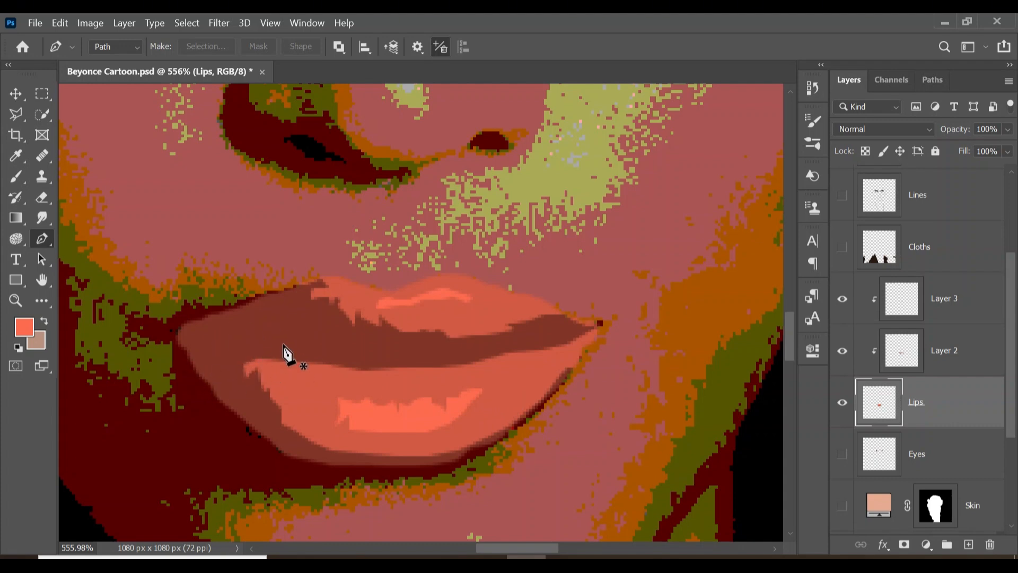
# - Set the foreground color to a mid-tone lip red, #99402e
pyautogui.click(276, 326)
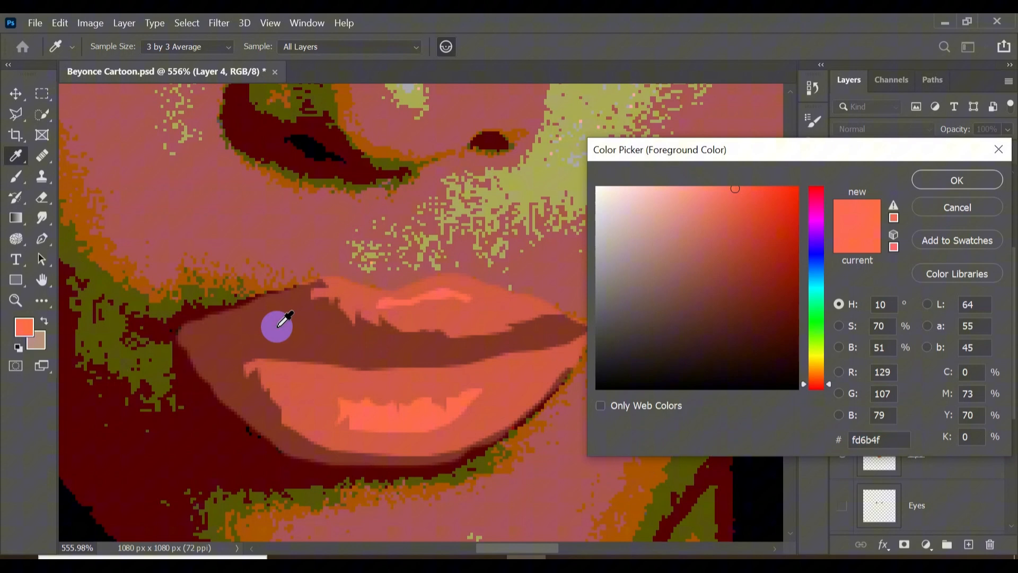
pyautogui.click(736, 266)
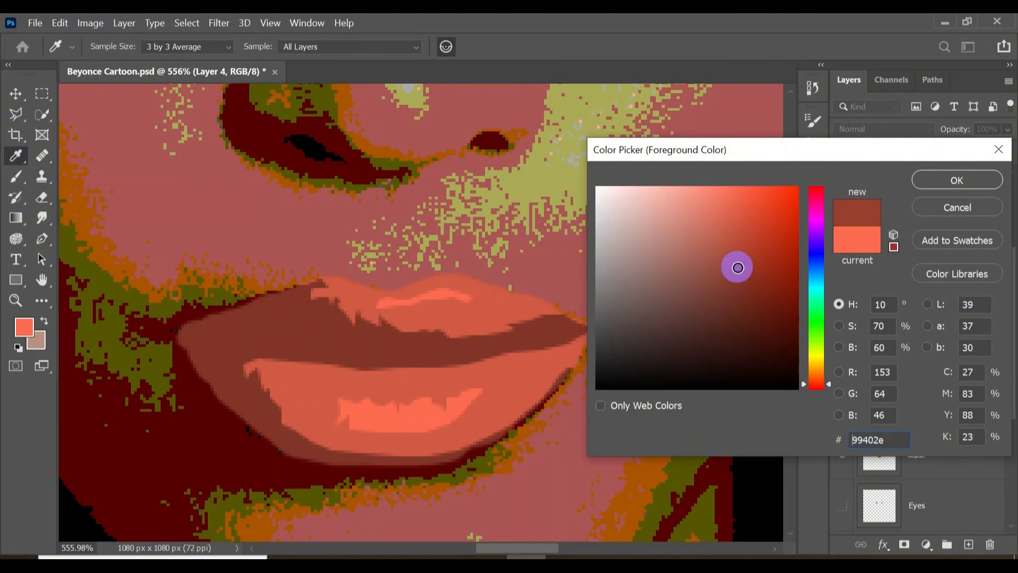
pyautogui.click(957, 180)
# - Hide the Lips layer and outline the mid-tone shading along the lower lip on Layer 4
pyautogui.click(841, 454)
pyautogui.click(470, 424)
pyautogui.moveTo(470, 424)
pyautogui.mouseDown()
pyautogui.moveTo(411, 444)
pyautogui.moveTo(351, 436)
pyautogui.moveTo(292, 409)
pyautogui.moveTo(295, 384)
pyautogui.moveTo(279, 393)
pyautogui.moveTo(262, 366)
pyautogui.moveTo(288, 429)
pyautogui.moveTo(432, 459)
pyautogui.moveTo(561, 380)
pyautogui.mouseUp()
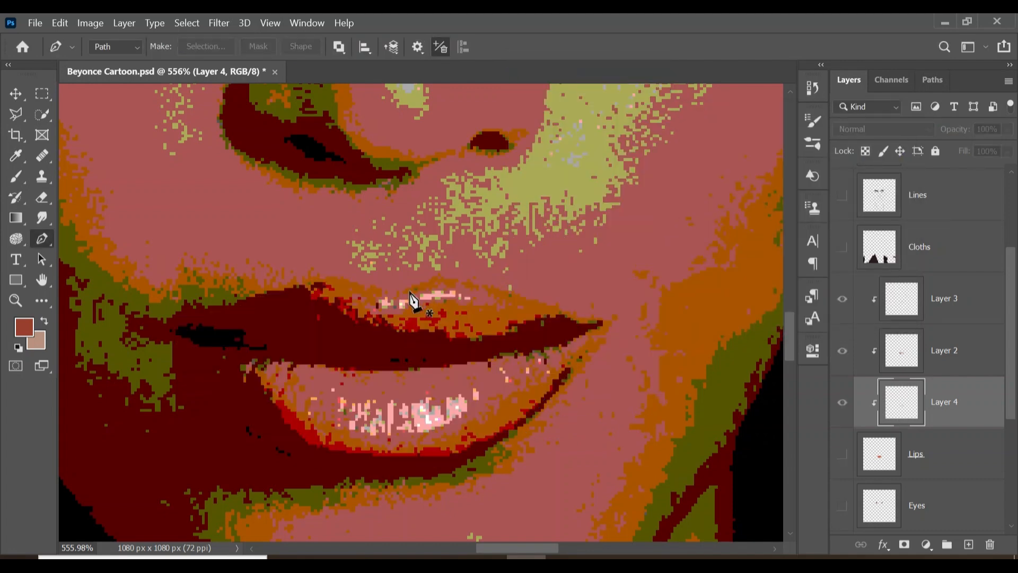
# - Begin the upper lip's mid-tone path around the pale highlight, running along the highlight's lower edge
pyautogui.click(376, 293)
pyautogui.click(364, 300)
pyautogui.click(369, 307)
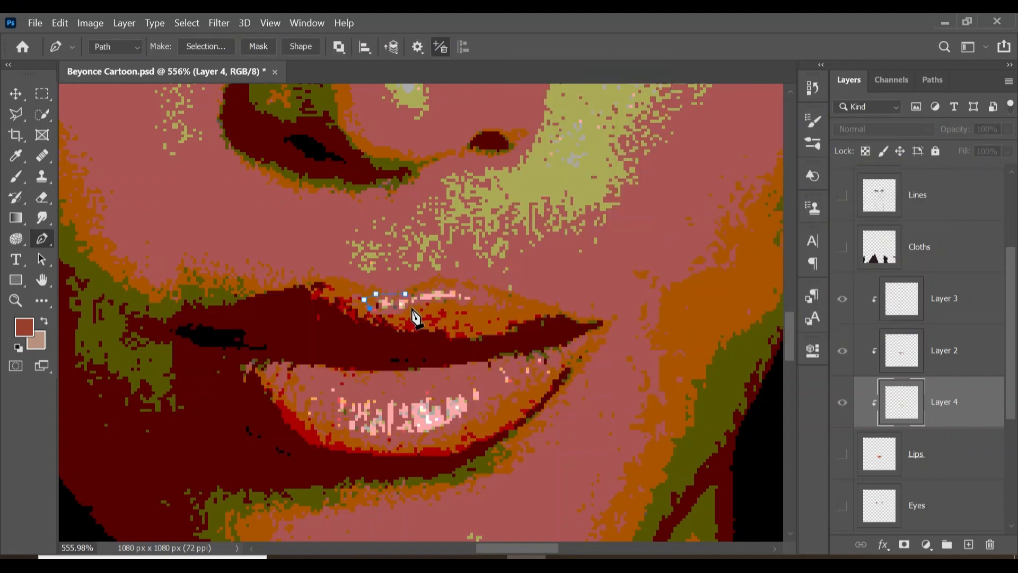
pyautogui.click(391, 317)
pyautogui.click(405, 314)
pyautogui.click(419, 306)
pyautogui.click(426, 305)
pyautogui.click(437, 302)
pyautogui.click(456, 302)
pyautogui.click(476, 305)
pyautogui.click(497, 305)
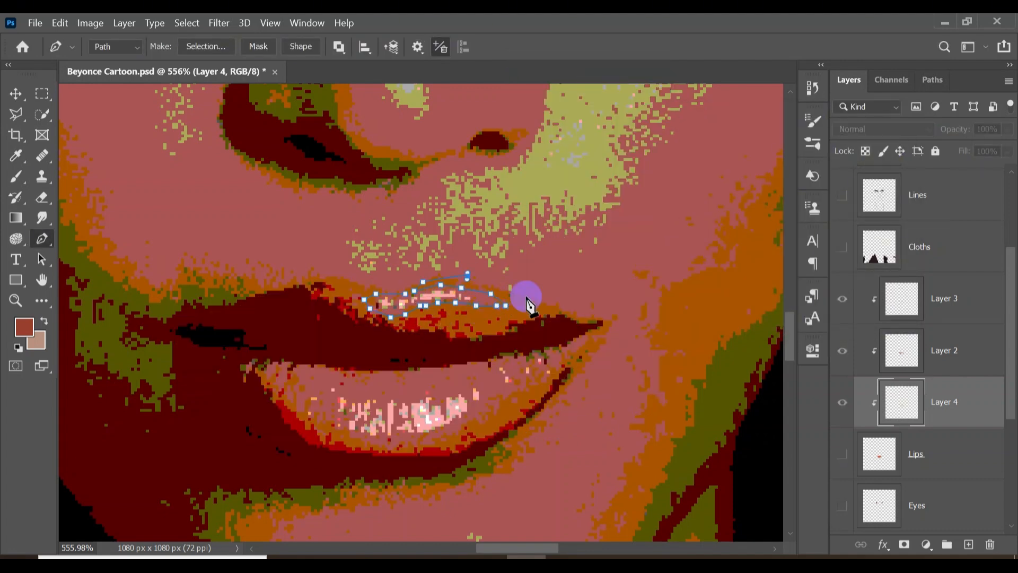
# - Trace the mid-tone path to the mouth corner, back along the dark shadow's edge, and close it at the upper lip's outline
pyautogui.click(550, 306)
pyautogui.click(600, 317)
pyautogui.click(573, 320)
pyautogui.click(514, 324)
pyautogui.click(461, 335)
pyautogui.click(423, 326)
pyautogui.click(396, 329)
pyautogui.click(376, 323)
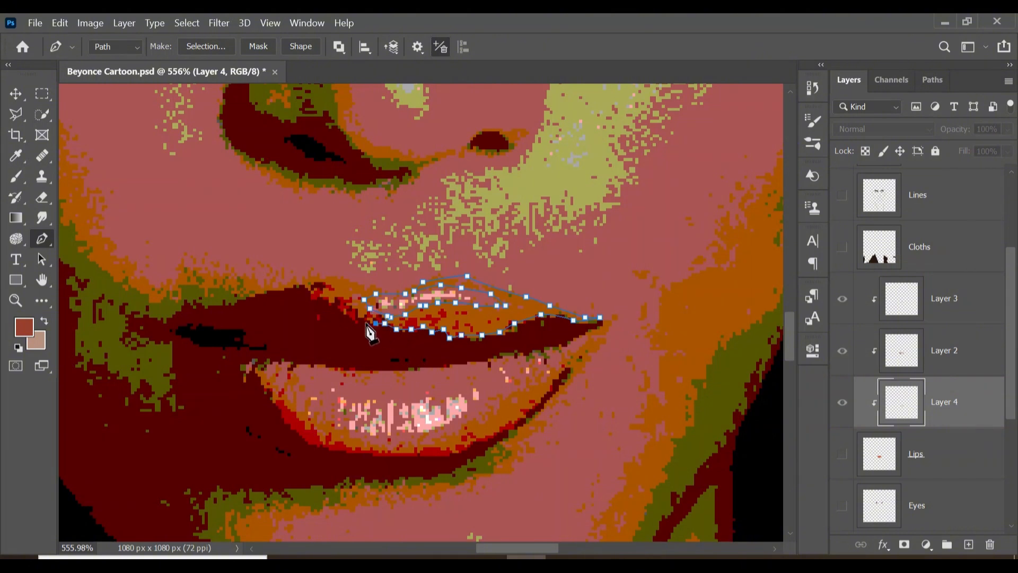
pyautogui.click(347, 306)
pyautogui.click(313, 297)
pyautogui.click(329, 276)
pyautogui.click(384, 288)
# - Show the Lips layer and fill the upper lip's mid-tone path with the foreground color
pyautogui.click(842, 453)
pyautogui.click(881, 149)
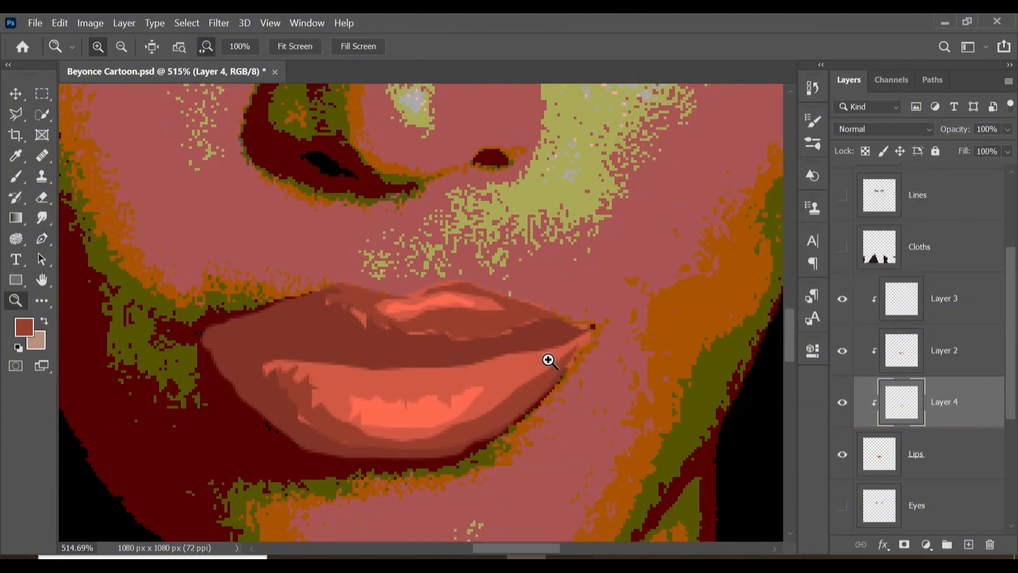
pyautogui.moveTo(548, 359); pyautogui.dragTo(466, 368)
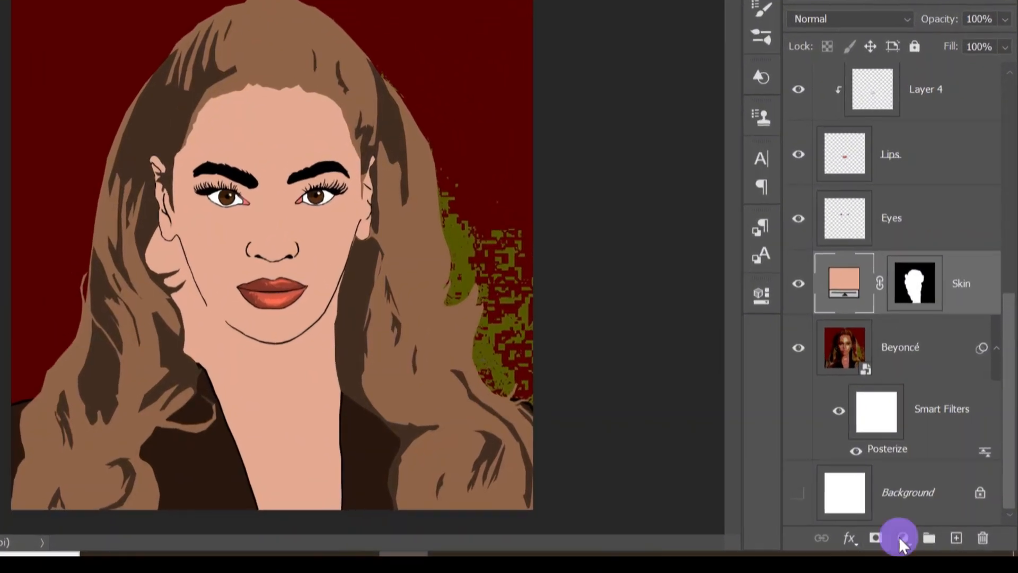
# - Add a dark brown Solid Color fill layer above Skin and isolate the posterized Beyoncé photo layer
pyautogui.click(900, 538)
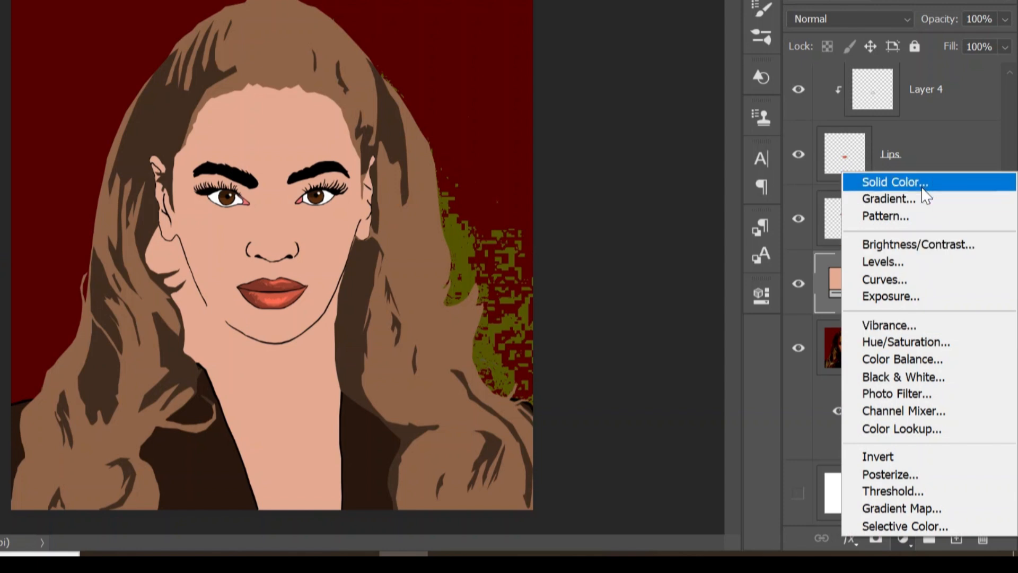
pyautogui.click(923, 186)
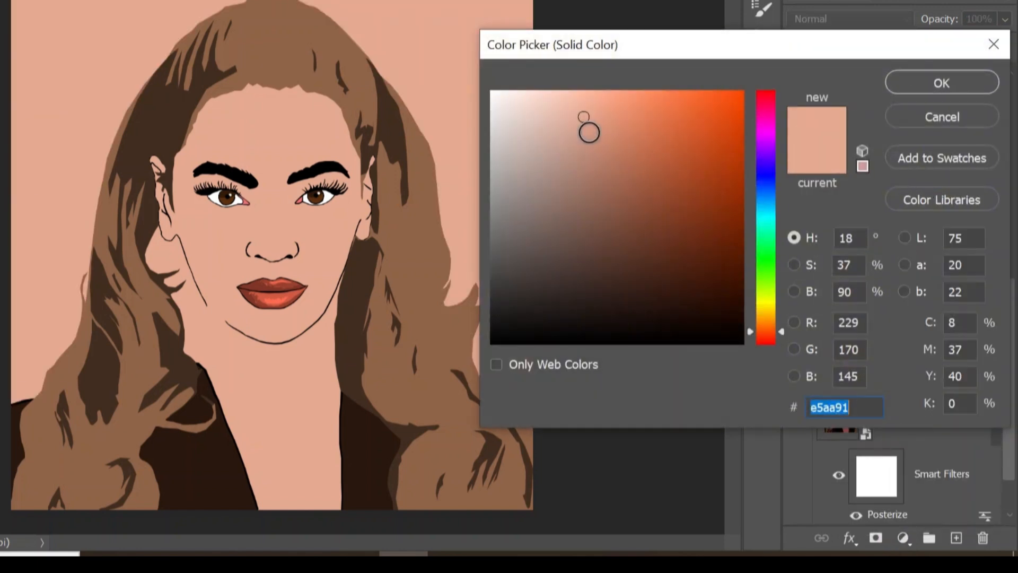
pyautogui.moveTo(587, 138); pyautogui.dragTo(594, 266)
pyautogui.click(950, 75)
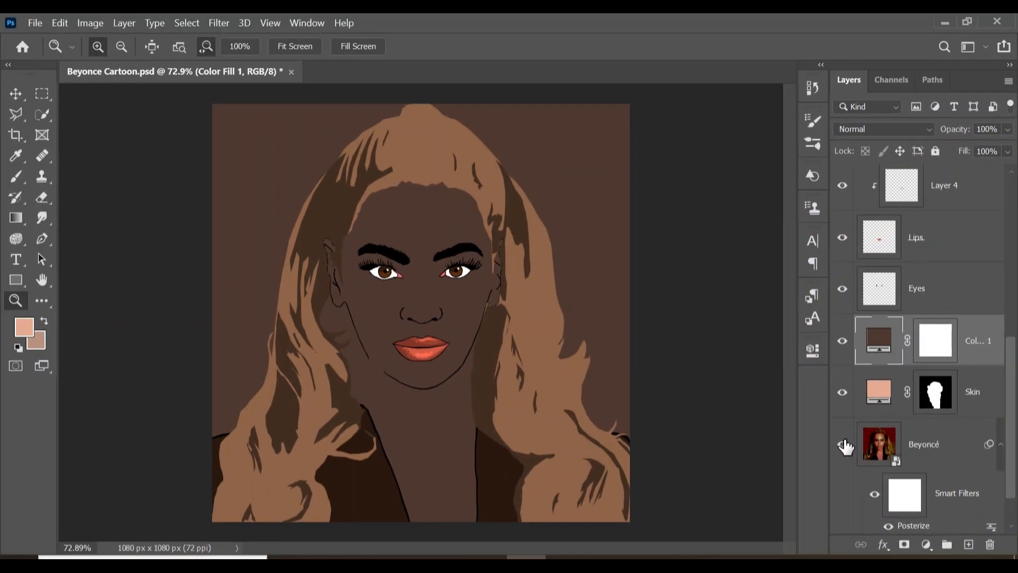
pyautogui.keyDown('alt'); pyautogui.click(843, 444); pyautogui.keyUp('alt')
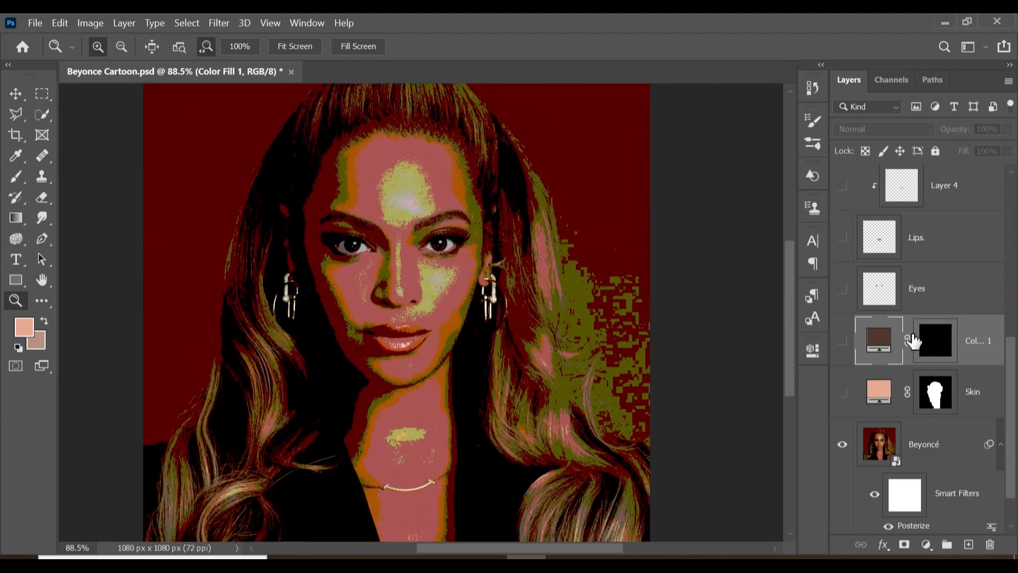
# - Target the dark brown fill's mask and begin a path along the black shadow's edge, from the jaw-neck notch up the jaw
pyautogui.click(929, 342)
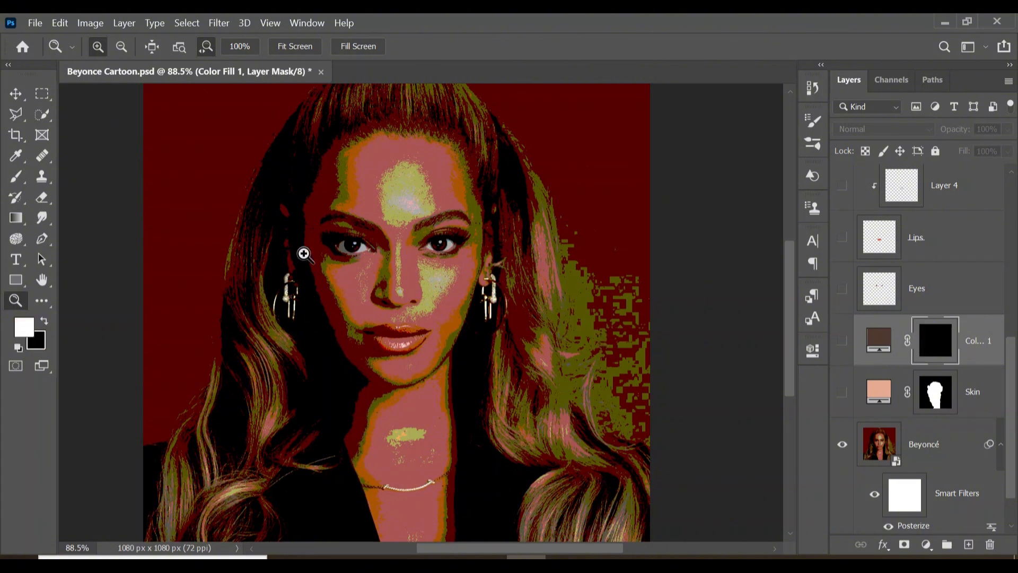
pyautogui.moveTo(329, 291); pyautogui.dragTo(397, 297)
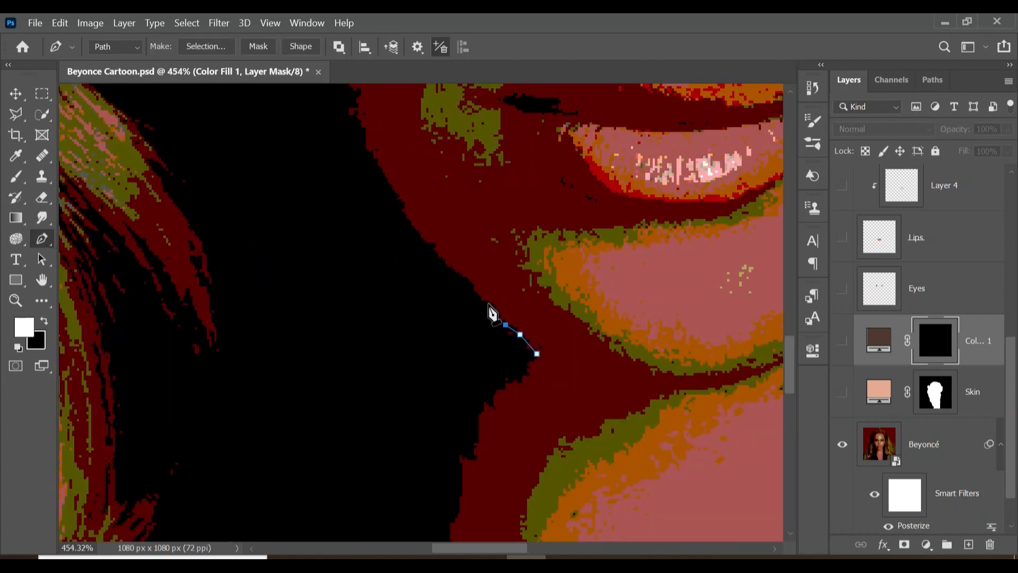
pyautogui.click(474, 283)
pyautogui.click(457, 274)
pyautogui.click(438, 255)
pyautogui.click(424, 243)
pyautogui.click(409, 223)
pyautogui.click(365, 154)
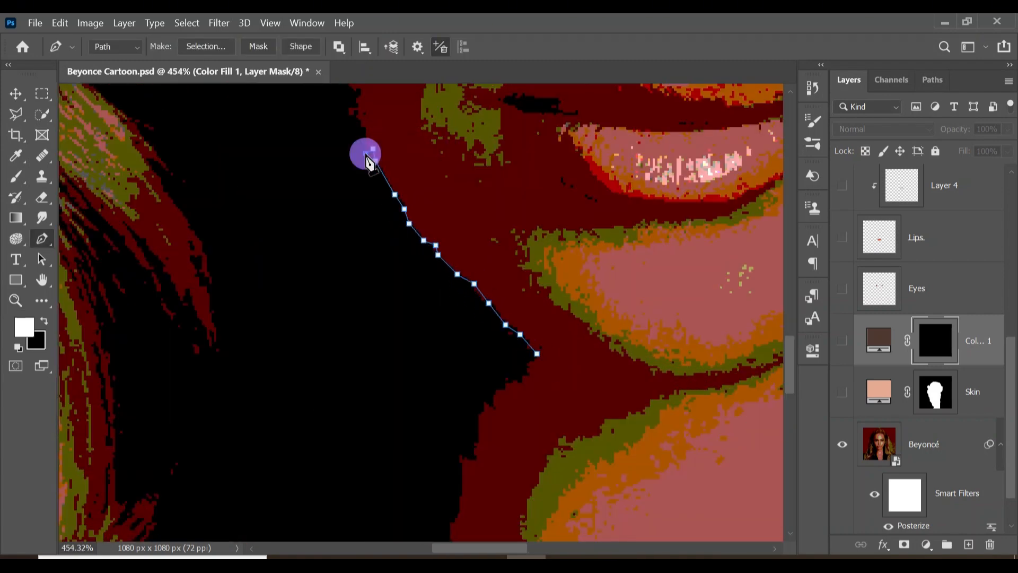
# - Continue the shadow path up the left cheek, following the black edge from mouth level to nose level
pyautogui.scroll(3, 364, 152)
pyautogui.click(356, 277)
pyautogui.click(346, 249)
pyautogui.click(327, 235)
pyautogui.click(321, 191)
pyautogui.click(293, 136)
pyautogui.click(286, 138)
pyautogui.click(281, 100)
pyautogui.scroll(2, 282, 100)
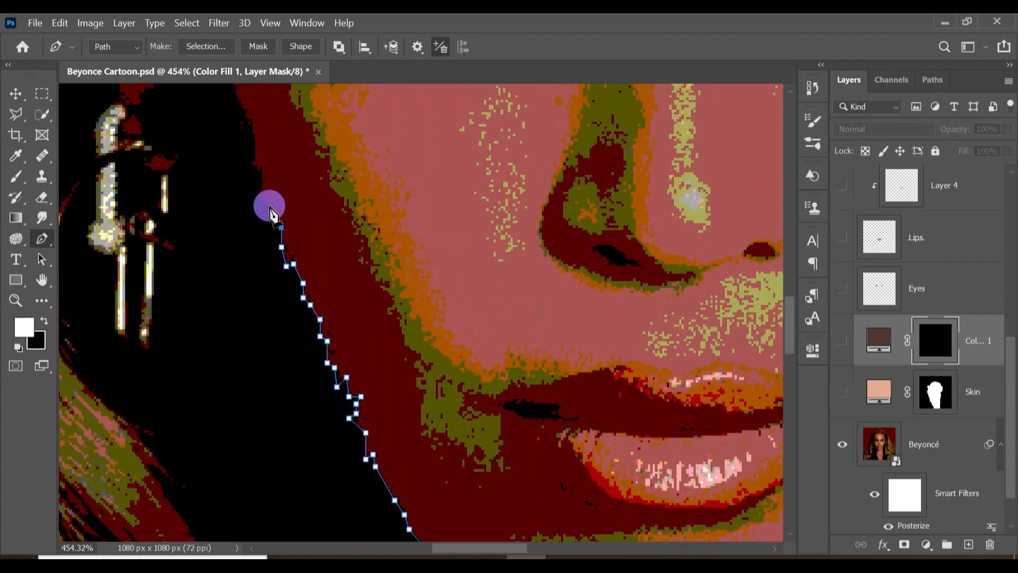
# - Extend the shadow path up the upper cheek, along the black edge to the level of the left eye
pyautogui.click(269, 205)
pyautogui.scroll(2, 248, 122)
pyautogui.click(243, 247)
pyautogui.click(216, 182)
pyautogui.click(207, 146)
pyautogui.click(199, 103)
pyautogui.moveTo(202, 101); pyautogui.dragTo(202, 329)
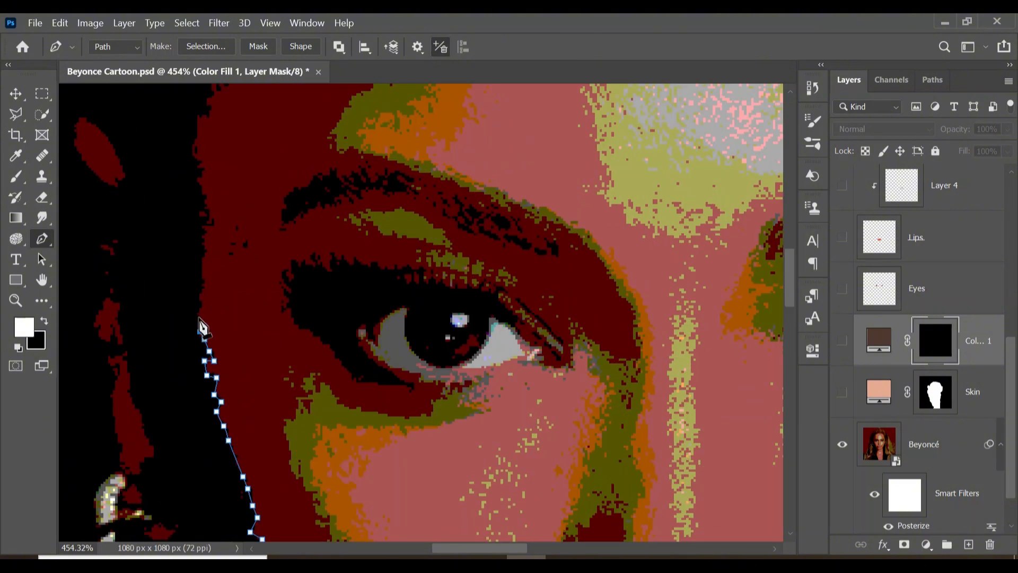
# - Trace the black edge past the left eye and eyebrow up to the temple
pyautogui.click(200, 291)
pyautogui.click(216, 223)
pyautogui.click(199, 187)
pyautogui.click(195, 146)
pyautogui.click(197, 120)
pyautogui.moveTo(196, 119); pyautogui.dragTo(336, 323)
pyautogui.scroll(1, 209, 408)
pyautogui.click(344, 346)
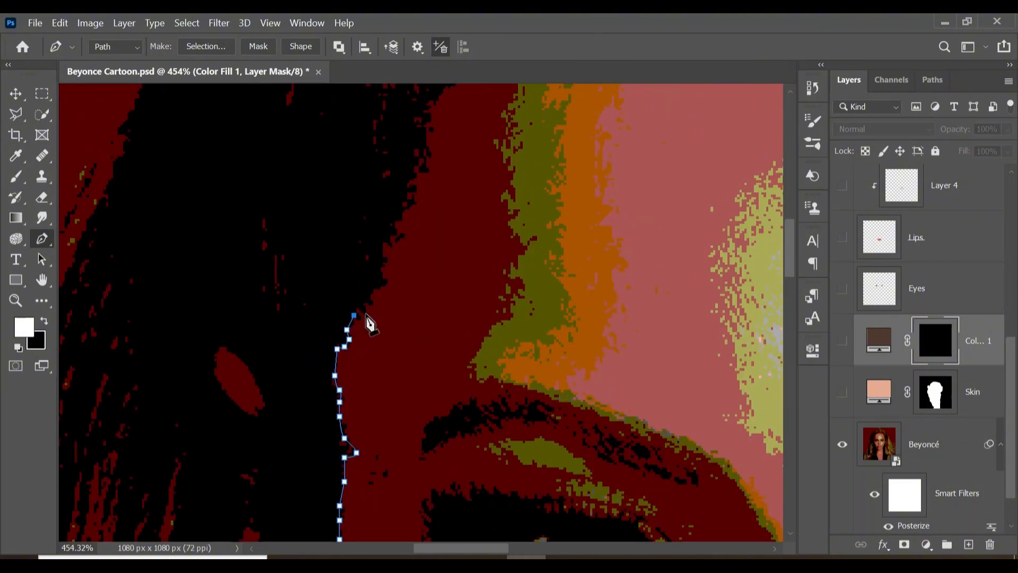
# - Trace the jagged black edge from the temple up the left side of the forehead towards the hairline
pyautogui.click(368, 317)
pyautogui.click(380, 245)
pyautogui.click(405, 235)
pyautogui.click(412, 182)
pyautogui.scroll(4, 421, 129)
pyautogui.click(426, 224)
pyautogui.click(428, 214)
pyautogui.click(438, 198)
pyautogui.click(459, 181)
pyautogui.click(472, 159)
pyautogui.click(477, 144)
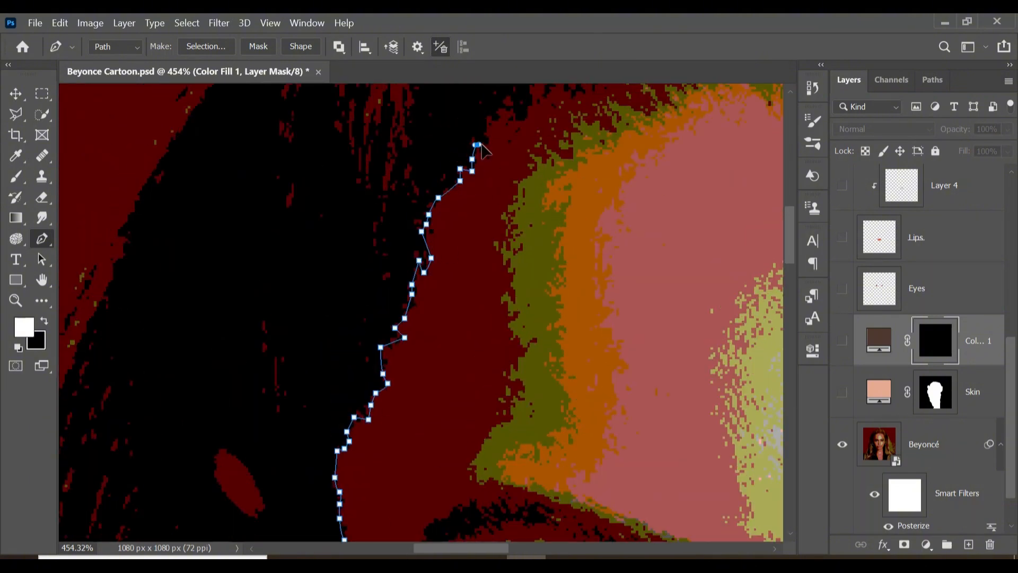
# - Carry the path to the hairline, round its top end, and turn it back into the hair
pyautogui.click(495, 118)
pyautogui.scroll(6, 503, 113)
pyautogui.hscroll(14, 504, 114)
pyautogui.scroll(-10, 504, 115)
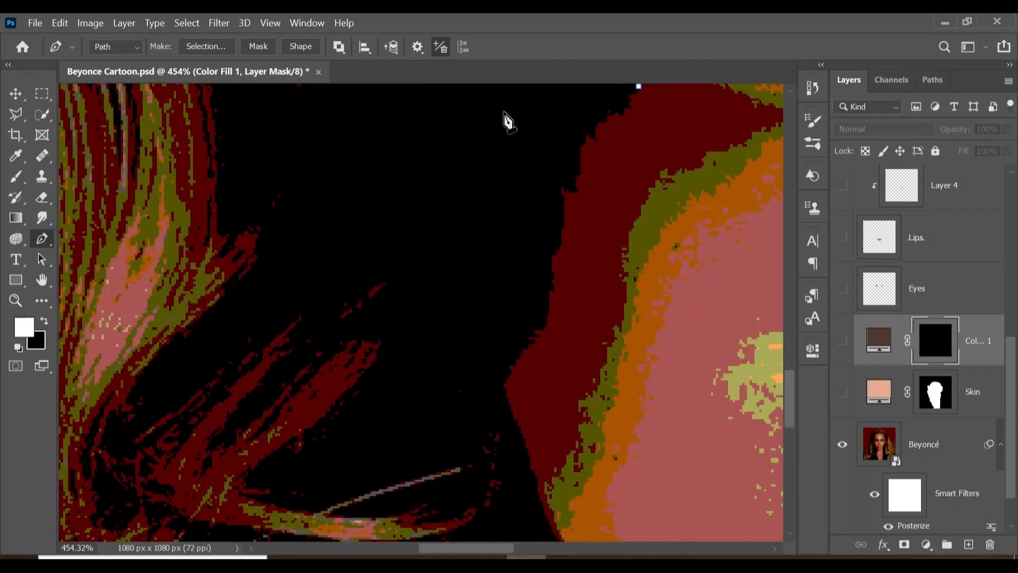
pyautogui.scroll(10, 504, 118)
pyautogui.click(500, 422)
pyautogui.click(518, 392)
pyautogui.click(603, 359)
pyautogui.click(595, 343)
pyautogui.click(484, 364)
# - Run the path's outer side down through the left hair, past the earring to the strands beside the jaw
pyautogui.scroll(-10, 399, 413)
pyautogui.scroll(-3, 239, 386)
pyautogui.click(261, 199)
pyautogui.click(339, 287)
pyautogui.click(366, 331)
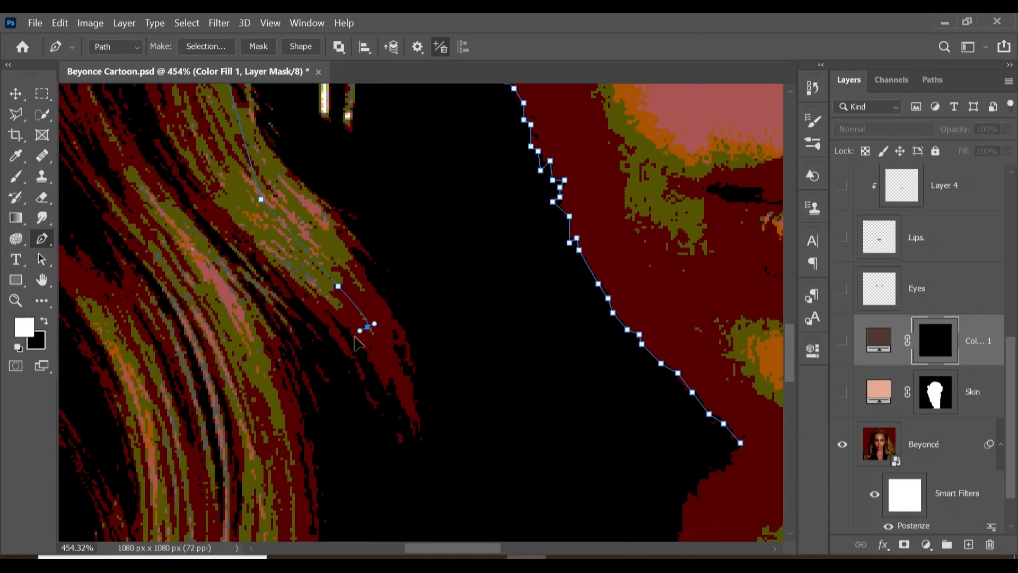
# - Take the path through the lower hair and around the neck's base, up the neck's shadow edge, and close it at the jaw
pyautogui.scroll(-6, 366, 332)
pyautogui.click(294, 323)
pyautogui.click(232, 402)
pyautogui.moveTo(216, 491); pyautogui.dragTo(257, 488)
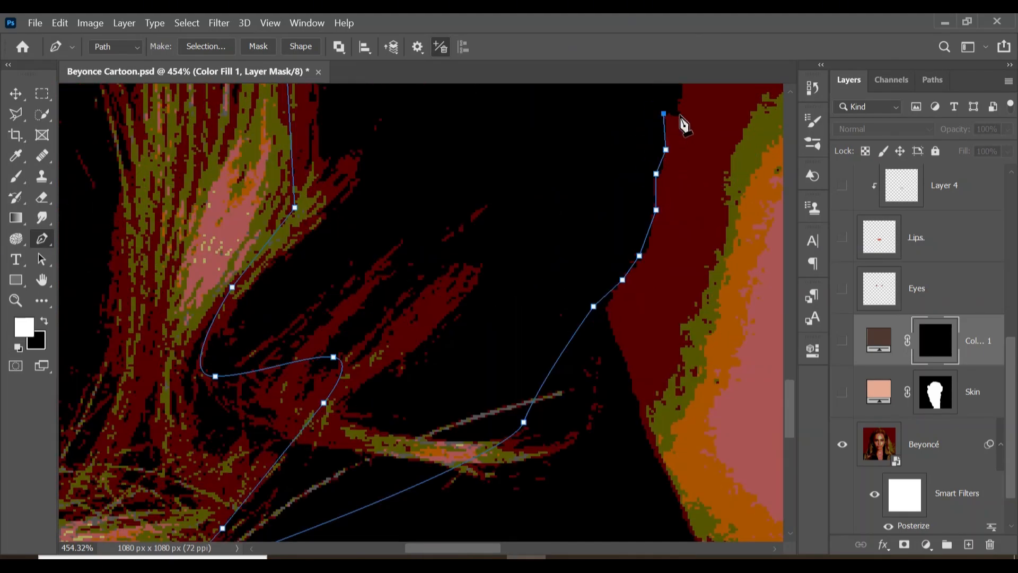
pyautogui.scroll(2, 684, 125)
pyautogui.click(682, 200)
pyautogui.click(730, 148)
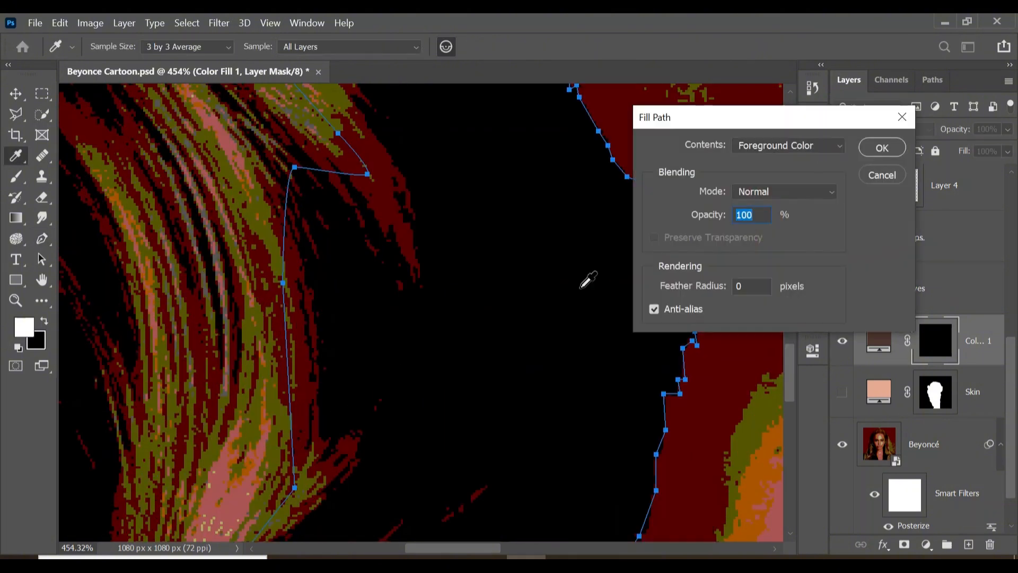
# - Fill the closed shadow path with the foreground color on the mask and delete the path
pyautogui.click(881, 150)
pyautogui.rightClick(535, 281)
pyautogui.click(551, 216)
pyautogui.press('z')
pyautogui.moveTo(545, 217); pyautogui.dragTo(474, 238)
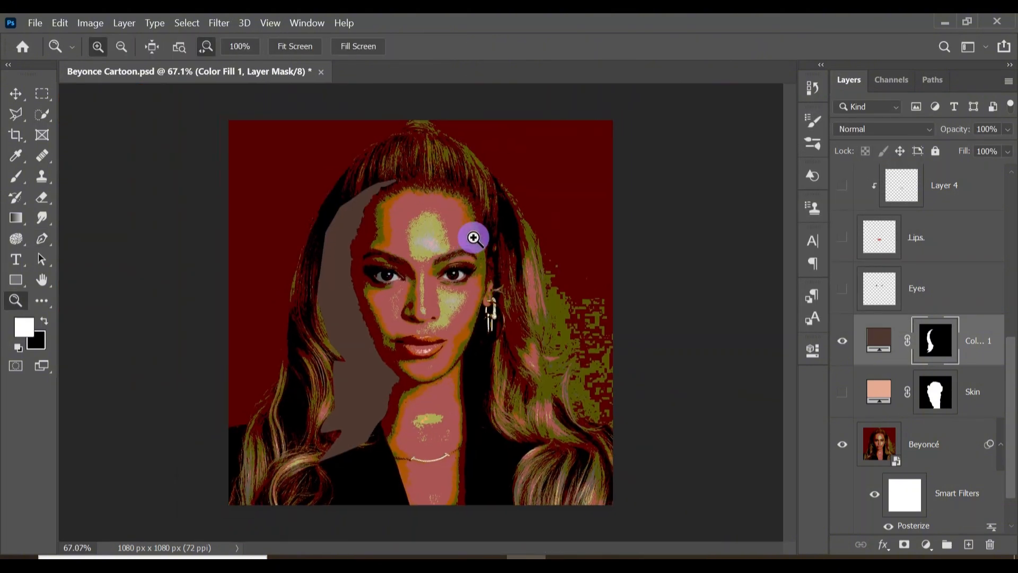
# - Clip the dark shadow fill to the visible Skin layer and recolor it a lighter brown
pyautogui.click(841, 392)
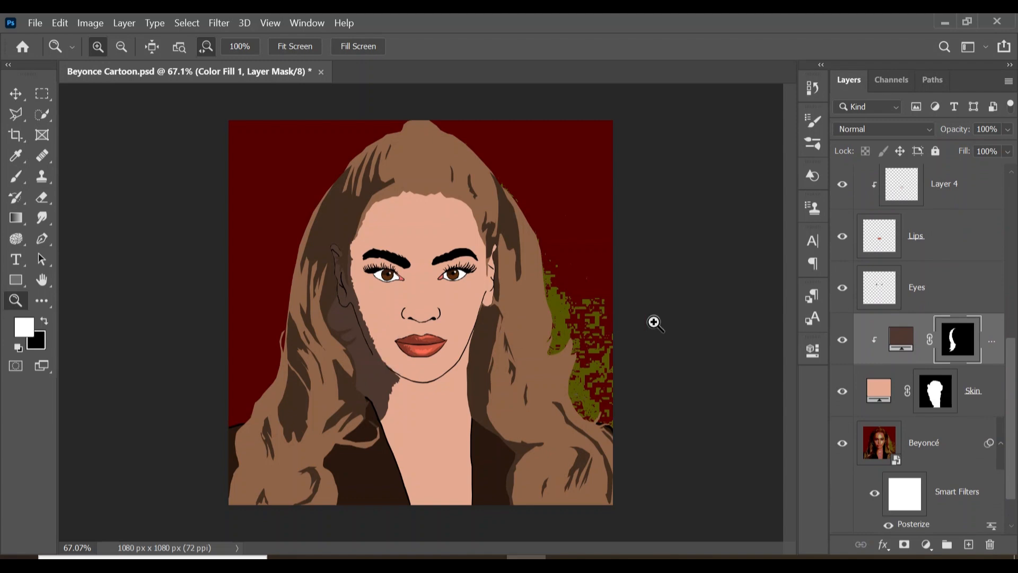
pyautogui.doubleClick(902, 337)
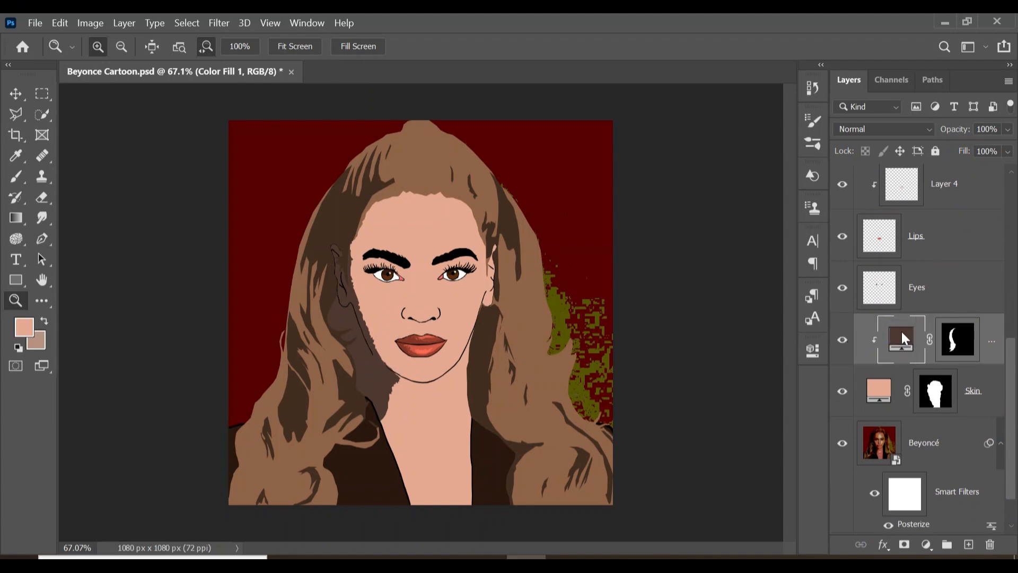
pyautogui.click(681, 305)
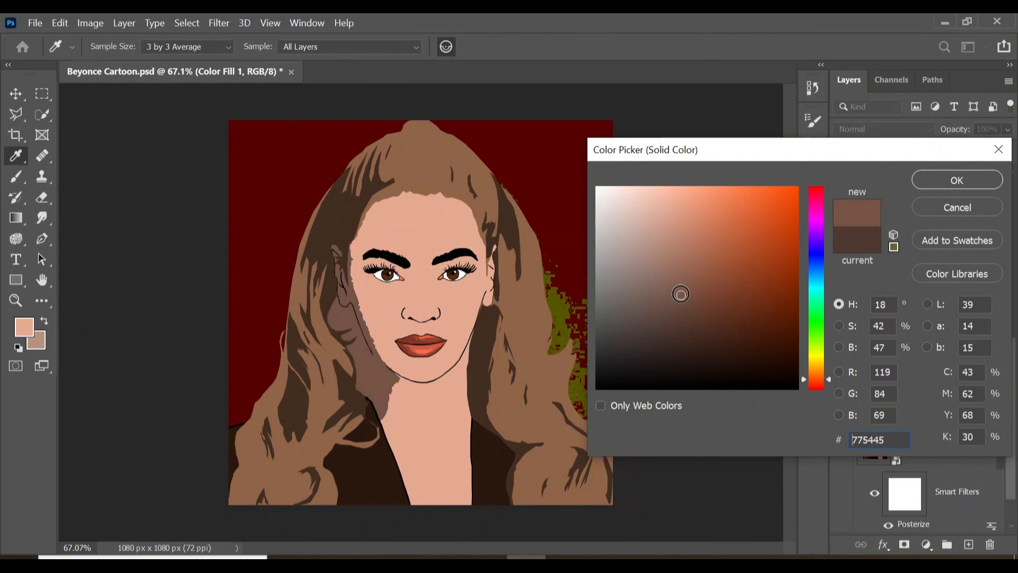
pyautogui.click(956, 180)
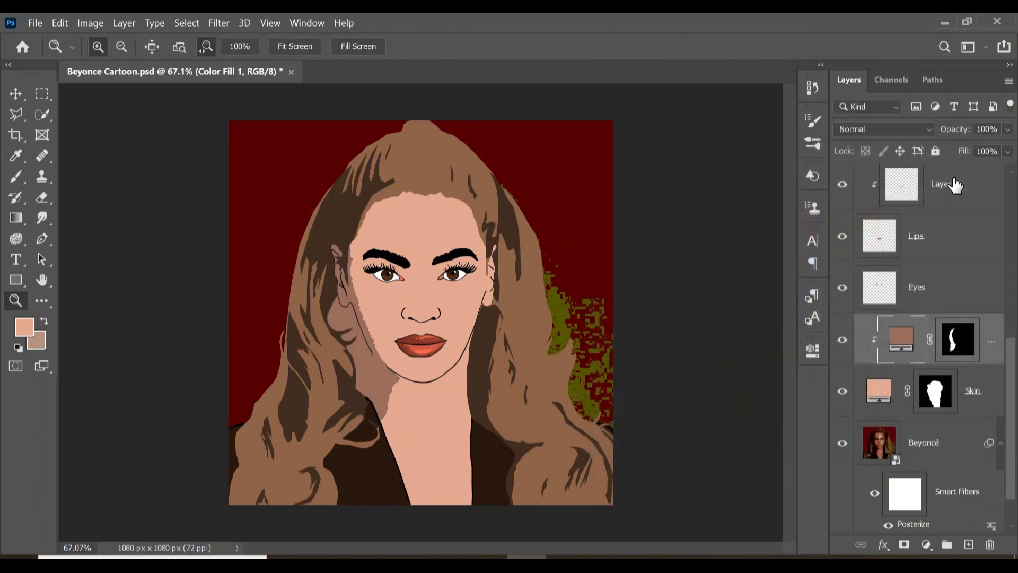
# - Add a Solid Color fill layer with color bc8a75 and invert its mask to black
pyautogui.click(926, 545)
pyautogui.click(919, 256)
pyautogui.click(672, 238)
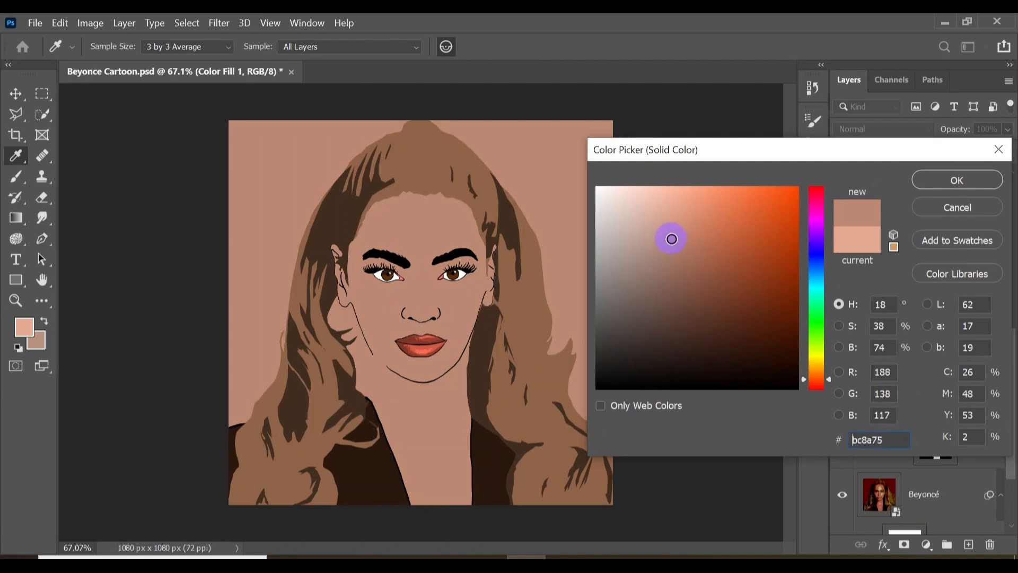
pyautogui.click(927, 179)
pyautogui.click(934, 338)
pyautogui.hotkey('ctrl', 'i')
# - Isolate the Beyoncé photo layer and move the new fill below the darker shadow fill, clipped to Skin
pyautogui.keyDown('alt'); pyautogui.click(842, 494); pyautogui.keyUp('alt')
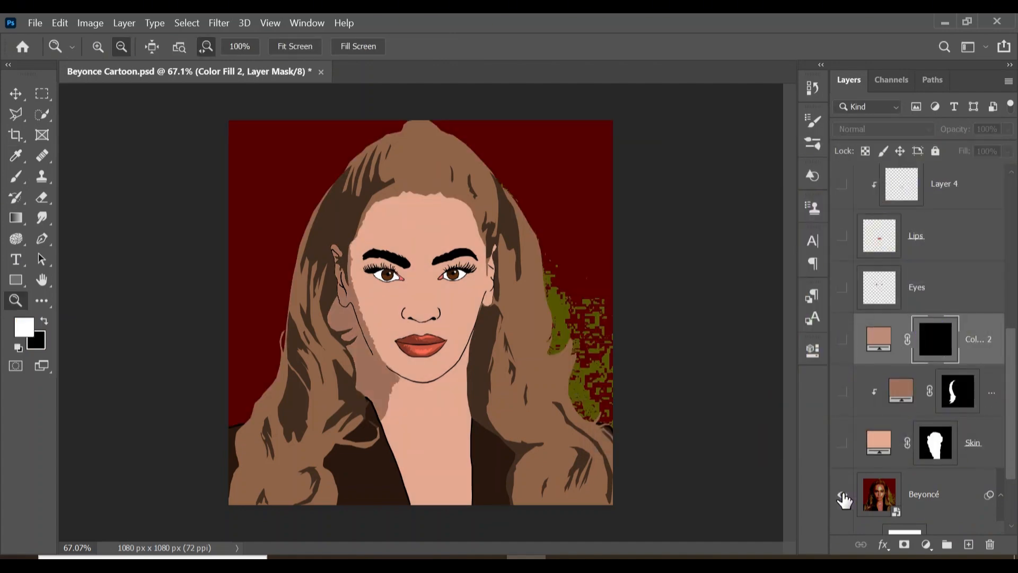
pyautogui.moveTo(977, 357); pyautogui.dragTo(963, 387)
pyautogui.click(960, 388)
# - Begin a Pen tool path for the lighter shadow on the left side of the neck, following the dark red area's edge upward
pyautogui.moveTo(380, 304); pyautogui.dragTo(446, 304)
pyautogui.scroll(-3, 445, 305)
pyautogui.rightClick(41, 238)
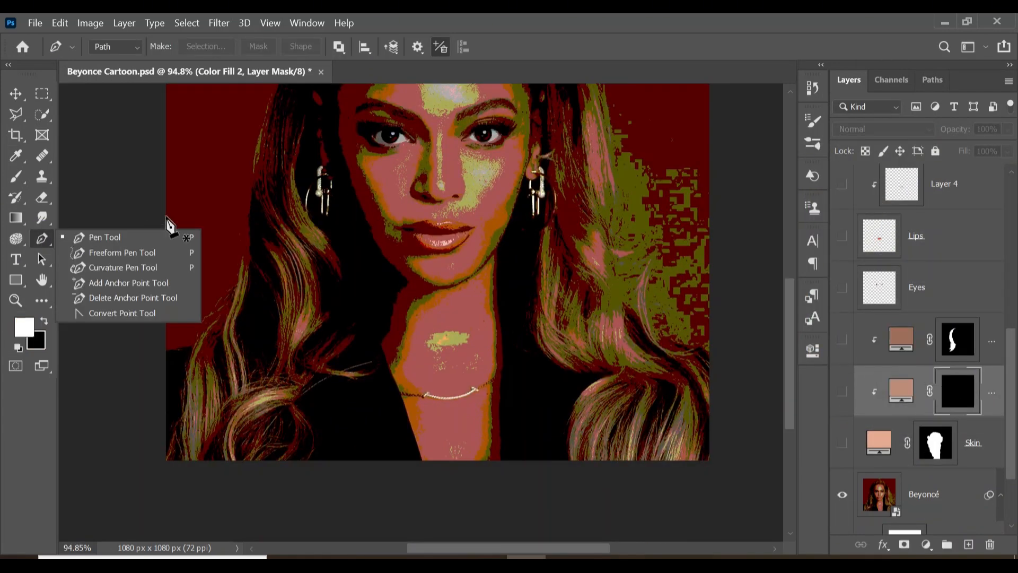
pyautogui.click(151, 233)
pyautogui.press('z')
pyautogui.moveTo(441, 361); pyautogui.dragTo(477, 361)
pyautogui.scroll(3, 477, 361)
pyautogui.press('p')
pyautogui.click(331, 471)
pyautogui.click(324, 450)
pyautogui.click(332, 441)
pyautogui.click(340, 426)
pyautogui.click(340, 416)
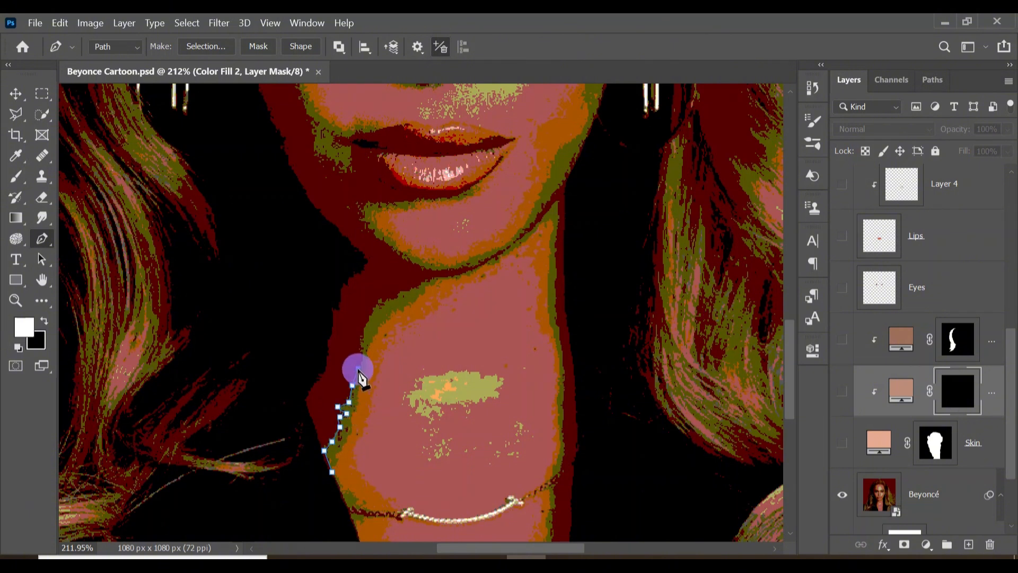
# - Trace the dark red area's edge up the left of the neck and along the shadow beneath the chin towards the right jaw
pyautogui.click(378, 299)
pyautogui.click(398, 292)
pyautogui.click(425, 282)
pyautogui.click(452, 276)
pyautogui.click(471, 269)
pyautogui.click(486, 260)
pyautogui.click(504, 253)
pyautogui.click(536, 225)
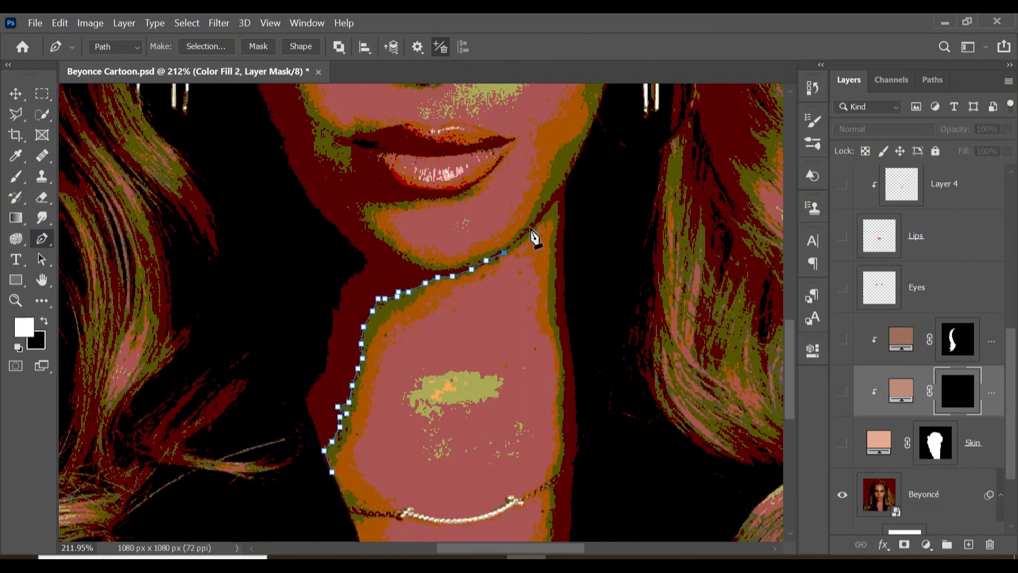
# - Turn the path at the right jaw and trace the inner edge of the neck's right-hand shadow downward
pyautogui.click(557, 201)
pyautogui.click(559, 231)
pyautogui.click(556, 273)
pyautogui.click(556, 307)
pyautogui.click(563, 361)
pyautogui.click(563, 427)
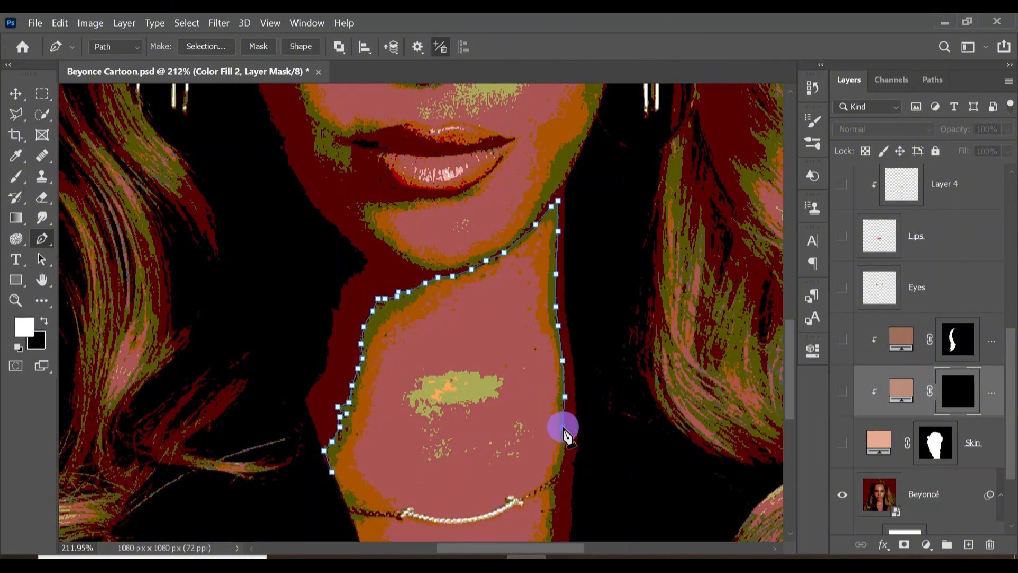
# - Take the path below the necklace, round the lower end of the right neck shadow, and return up its outer edge
pyautogui.click(563, 460)
pyautogui.click(555, 507)
pyautogui.click(552, 534)
pyautogui.click(560, 539)
pyautogui.click(570, 537)
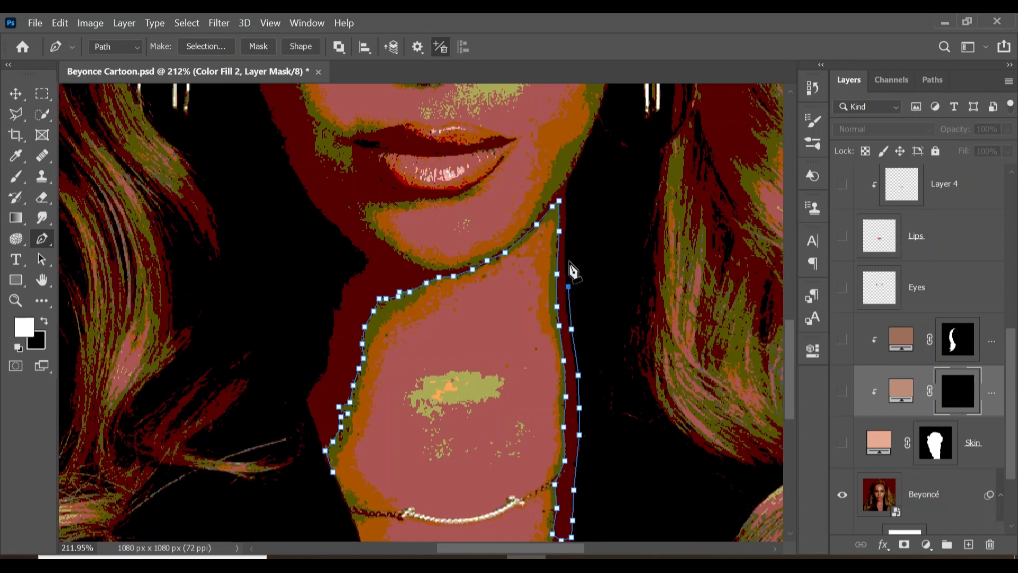
pyautogui.moveTo(570, 191); pyautogui.dragTo(571, 393)
# - Turn the path on the right jawline and trace back down the jaw's lower edge to the chin
pyautogui.click(584, 350)
pyautogui.click(573, 364)
pyautogui.click(554, 395)
pyautogui.click(540, 414)
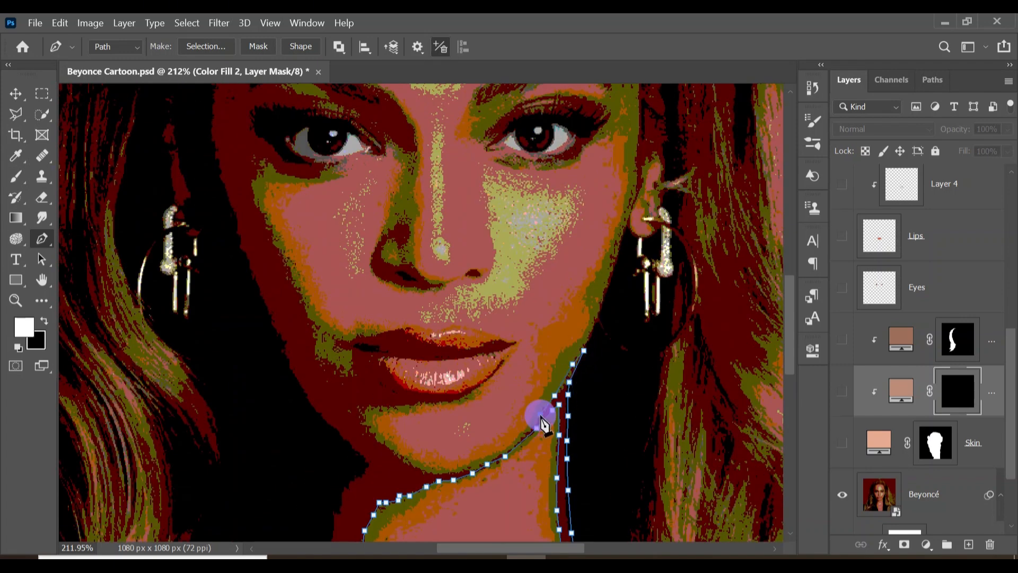
pyautogui.moveTo(513, 448); pyautogui.dragTo(506, 455)
pyautogui.click(469, 467)
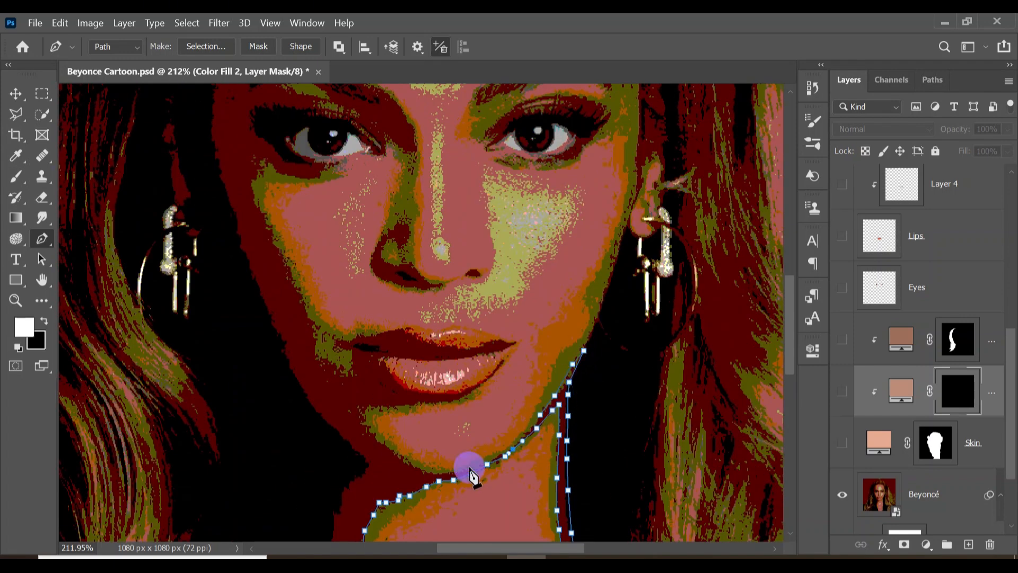
# - Trace the shadow edge around the left of the chin and back across below the lower lip
pyautogui.click(406, 462)
pyautogui.click(397, 456)
pyautogui.click(388, 447)
pyautogui.click(377, 433)
pyautogui.click(368, 406)
pyautogui.click(380, 406)
pyautogui.click(403, 403)
pyautogui.click(429, 401)
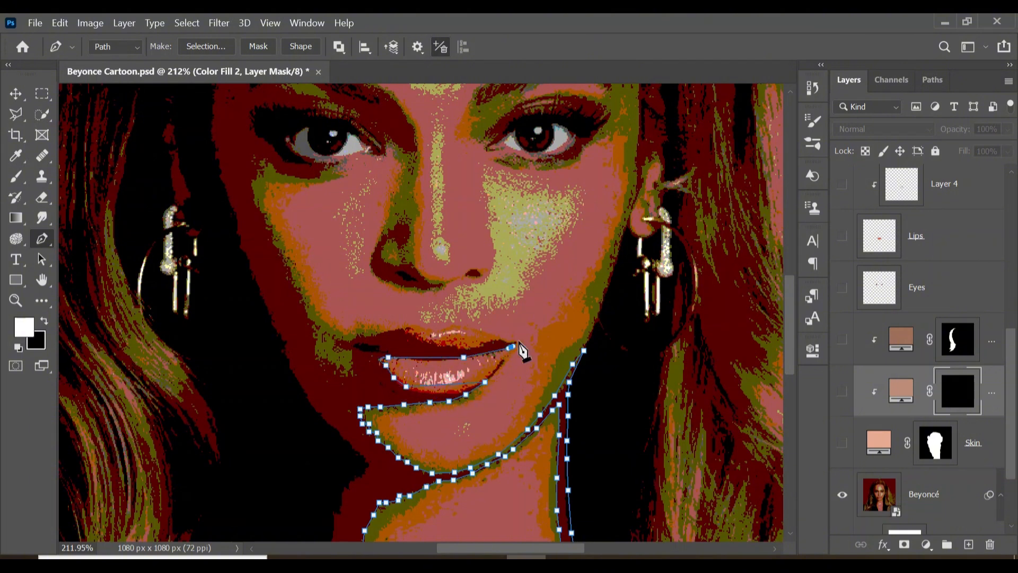
# - Trace the upper lip's shadow edge to the left mouth corner and around the small shadow beside it
pyautogui.click(402, 327)
pyautogui.click(368, 335)
pyautogui.click(337, 337)
pyautogui.click(349, 353)
pyautogui.click(354, 365)
pyautogui.click(344, 373)
pyautogui.click(320, 356)
pyautogui.click(314, 336)
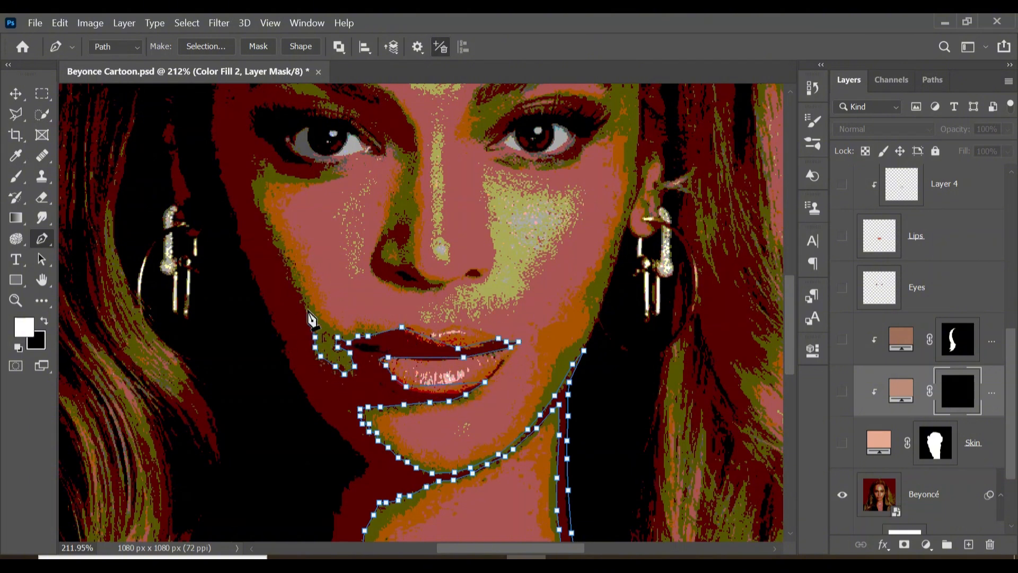
# - Trace the dark red edge up the left cheek to the shadow below the left eye
pyautogui.click(276, 242)
pyautogui.click(263, 214)
pyautogui.click(256, 201)
pyautogui.click(252, 188)
pyautogui.click(262, 166)
pyautogui.click(259, 159)
pyautogui.click(273, 162)
pyautogui.click(277, 170)
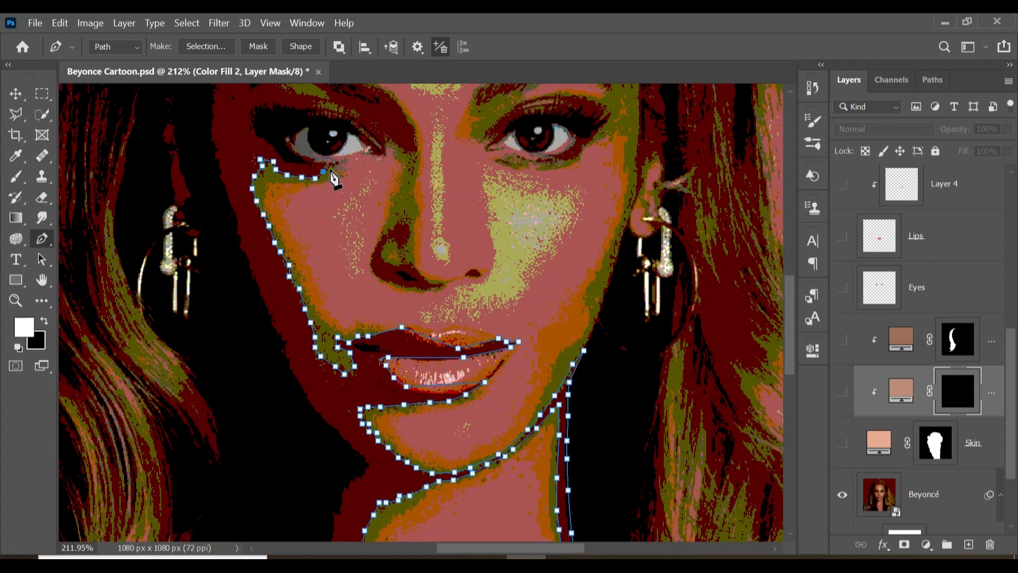
# - Trace around the left eye's opening and inner corner, bringing the path up to the inner end of the eyebrow
pyautogui.scroll(4, 374, 185)
pyautogui.click(289, 264)
pyautogui.click(324, 242)
pyautogui.click(343, 245)
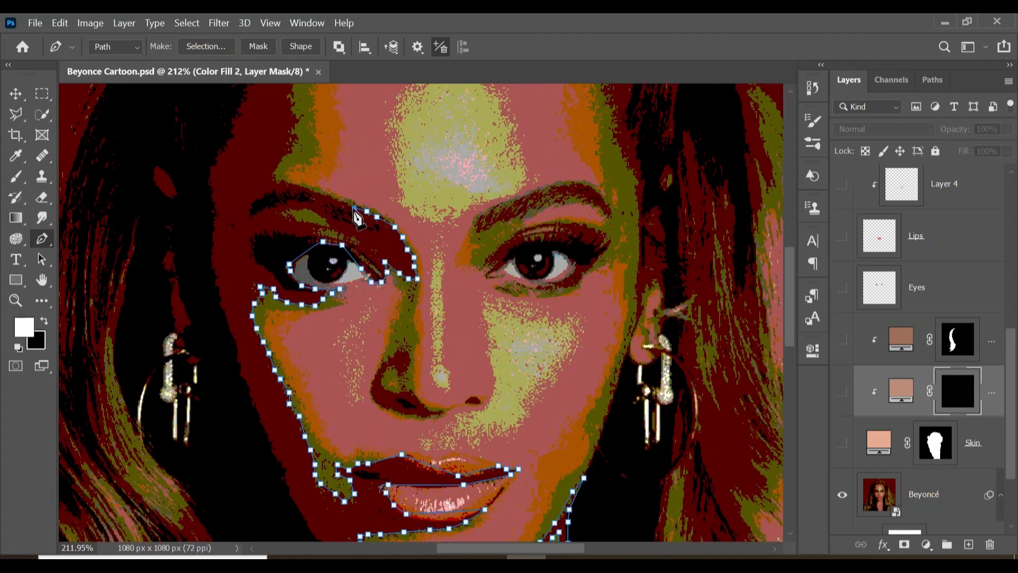
# - Trace the shadow edge along the top of the left eyebrow and turn up toward the left temple
pyautogui.click(339, 201)
pyautogui.click(319, 194)
pyautogui.click(303, 187)
pyautogui.click(286, 182)
pyautogui.click(278, 184)
pyautogui.click(274, 178)
pyautogui.click(281, 163)
# - Trace the forehead's shadow edge up the left side and along the hairline to the middle
pyautogui.scroll(7, 295, 123)
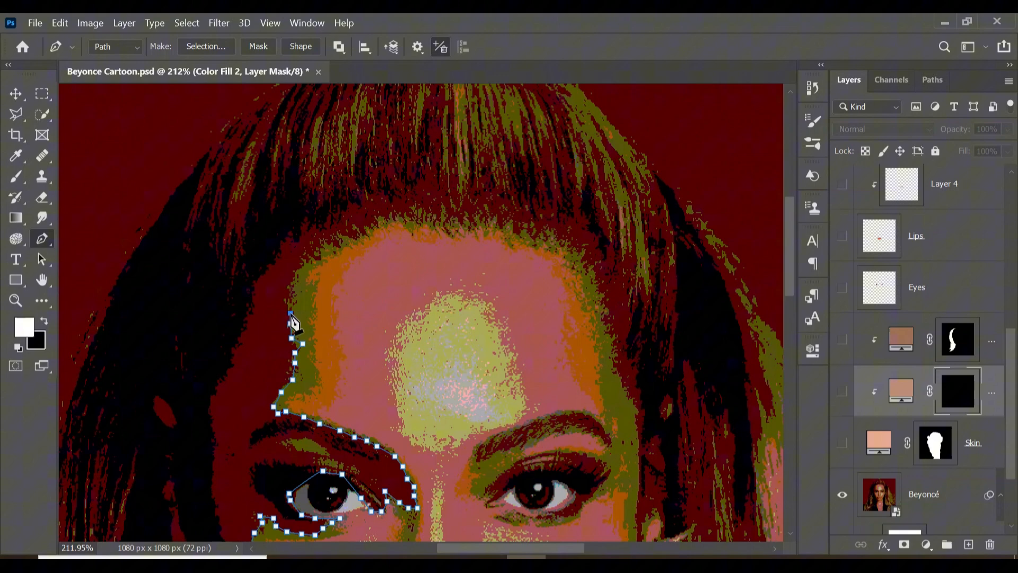
pyautogui.click(339, 239)
pyautogui.click(352, 238)
pyautogui.click(367, 242)
pyautogui.click(367, 234)
pyautogui.click(377, 233)
pyautogui.click(376, 223)
pyautogui.click(402, 223)
pyautogui.click(535, 230)
# - Trace the hairline's shadow edge around the upper right of the forehead and down to the right temple
pyautogui.click(564, 240)
pyautogui.click(582, 251)
pyautogui.click(586, 276)
pyautogui.click(596, 292)
pyautogui.click(606, 329)
pyautogui.click(613, 344)
pyautogui.click(614, 354)
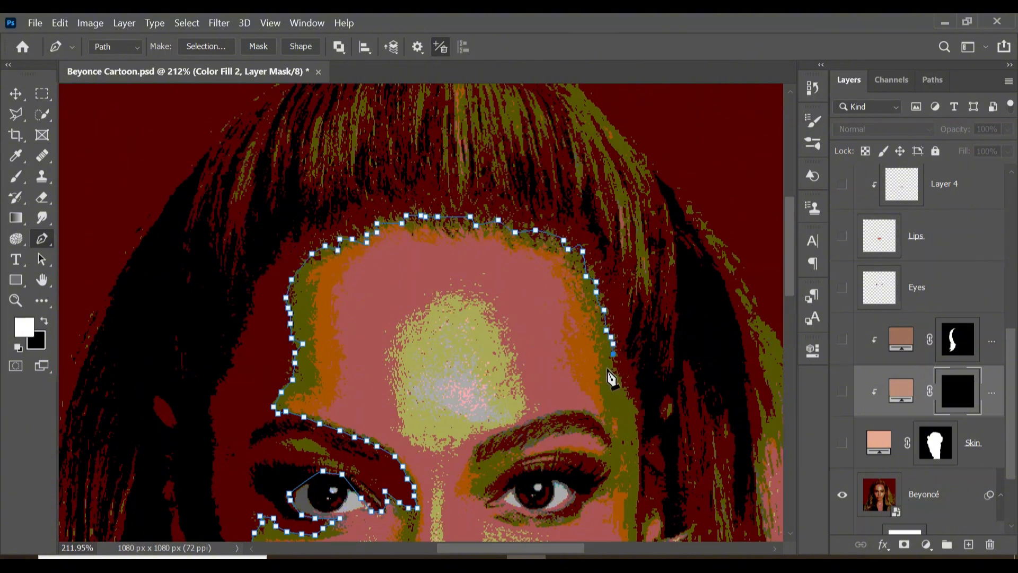
# - Carry the path down the right side of the face and out into the hair beside it
pyautogui.scroll(-10, 636, 413)
pyautogui.click(613, 250)
pyautogui.hscroll(8, 595, 304)
pyautogui.scroll(7, 349, 114)
pyautogui.click(402, 252)
pyautogui.click(353, 113)
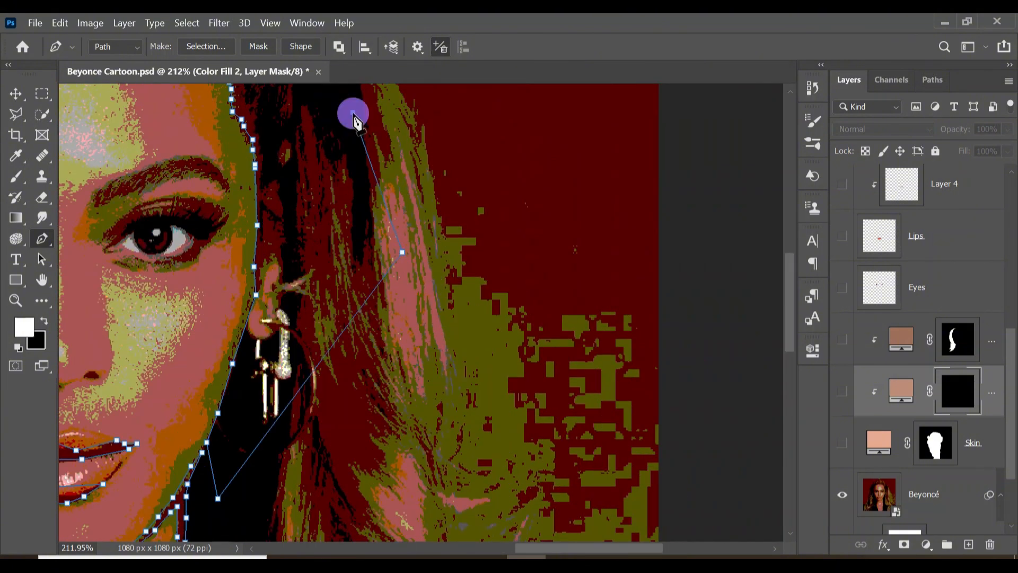
# - Loop the path loosely over the head and down through the left hair, closing it at the neck's left edge
pyautogui.scroll(7, 357, 123)
pyautogui.click(210, 142)
pyautogui.click(116, 260)
pyautogui.moveTo(127, 451); pyautogui.dragTo(279, 194)
pyautogui.click(227, 378)
pyautogui.click(375, 332)
pyautogui.click(389, 239)
pyautogui.click(412, 375)
pyautogui.click(467, 405)
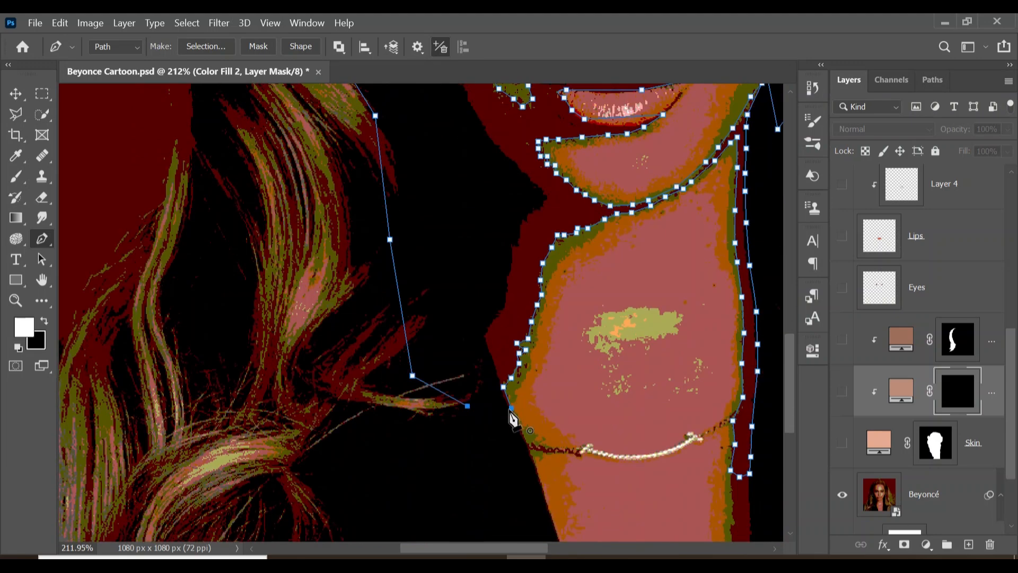
pyautogui.click(511, 409)
# - Show the Skin layer and both shadow fills, and fill the closed path on the Color Fill 2 mask with the foreground color
pyautogui.click(842, 443)
pyautogui.click(842, 391)
pyautogui.click(842, 339)
pyautogui.rightClick(517, 218)
pyautogui.click(537, 288)
pyautogui.click(880, 148)
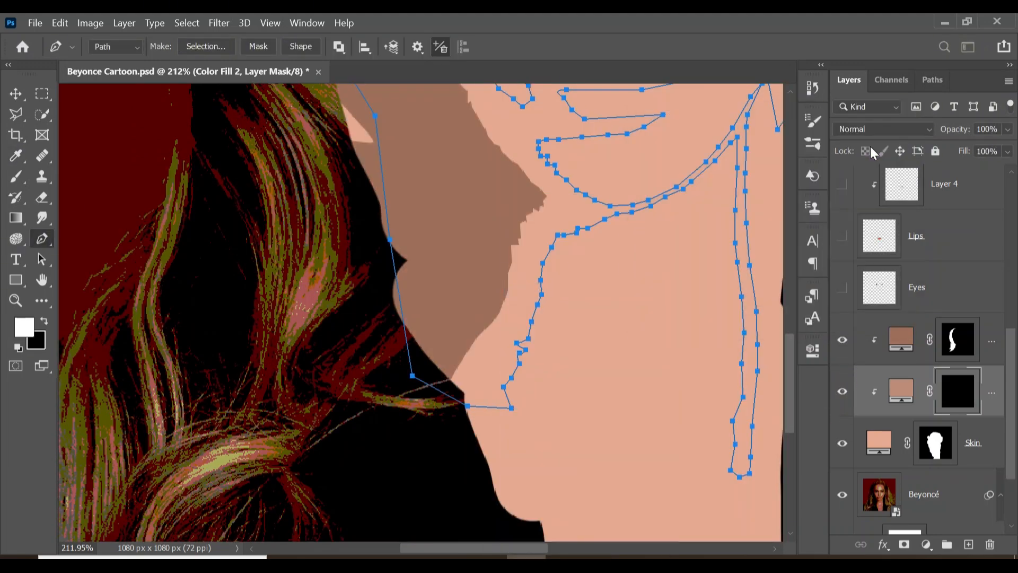
# - Delete the used face shadow path and make the Eyes layer visible again
pyautogui.scroll(7, 667, 183)
pyautogui.hscroll(2, 667, 183)
pyautogui.scroll(3, 667, 183)
pyautogui.hscroll(5, 568, 205)
pyautogui.rightClick(588, 196)
pyautogui.click(611, 216)
pyautogui.press('z')
pyautogui.moveTo(429, 259); pyautogui.dragTo(391, 259)
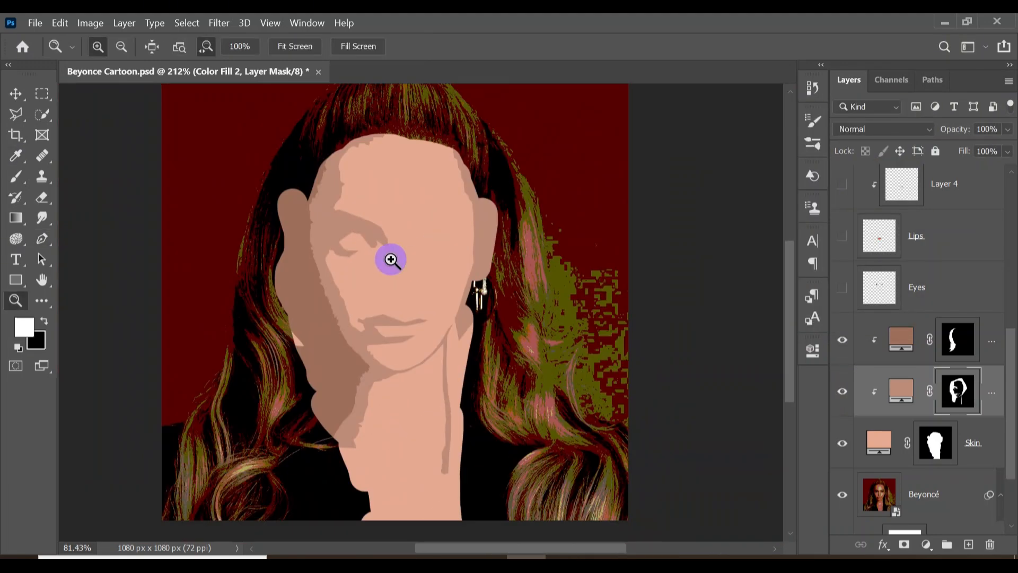
pyautogui.click(840, 286)
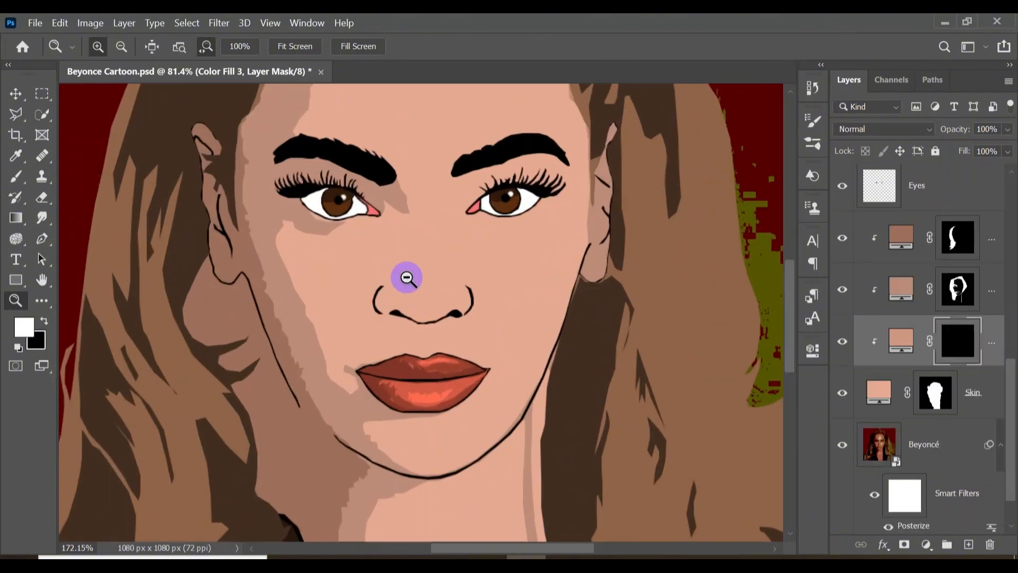
# - Hide the Skin layer and, on the Color Fill 3 mask, trace the shadow edge from the lips up the left cheek to below the eye
pyautogui.click(842, 392)
pyautogui.press('p')
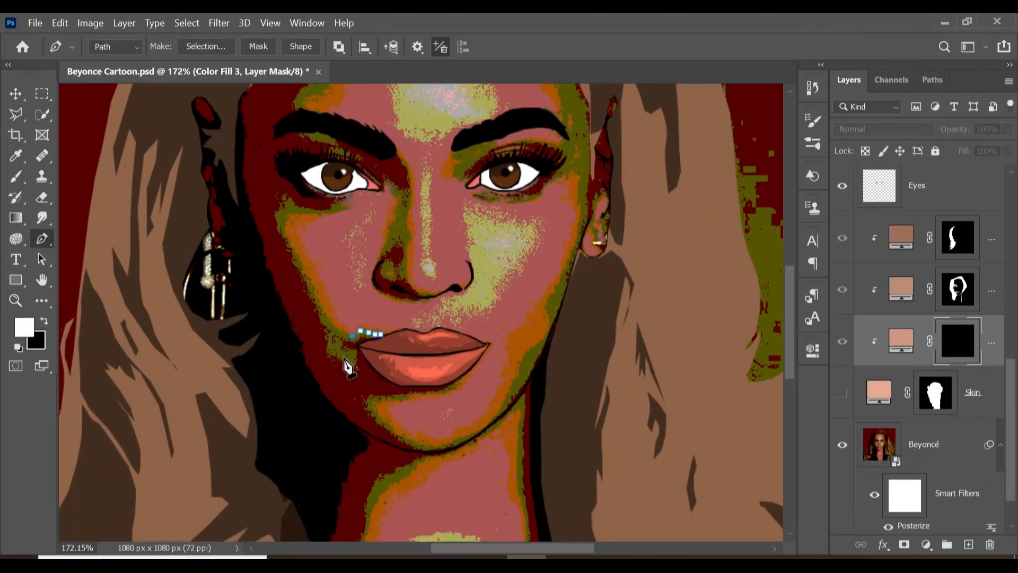
pyautogui.click(303, 272)
pyautogui.click(300, 262)
pyautogui.click(295, 251)
pyautogui.click(288, 239)
pyautogui.click(284, 228)
pyautogui.click(285, 217)
pyautogui.click(289, 212)
pyautogui.click(300, 213)
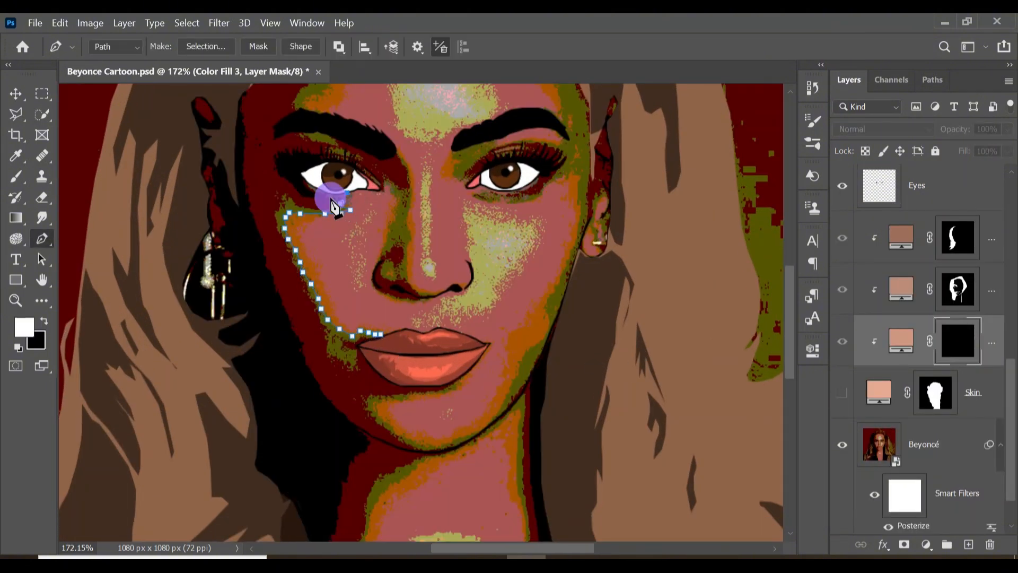
# - Trace under the left eye and back down the outer cheek, closing the path at the upper lip
pyautogui.click(321, 203)
pyautogui.click(306, 205)
pyautogui.click(297, 197)
pyautogui.click(281, 190)
pyautogui.click(269, 212)
pyautogui.click(274, 238)
pyautogui.click(307, 307)
pyautogui.click(315, 338)
pyautogui.click(381, 334)
# - Fill the closed cheek path on the Color Fill 3 mask with the foreground color and show the Skin layer
pyautogui.rightClick(339, 289)
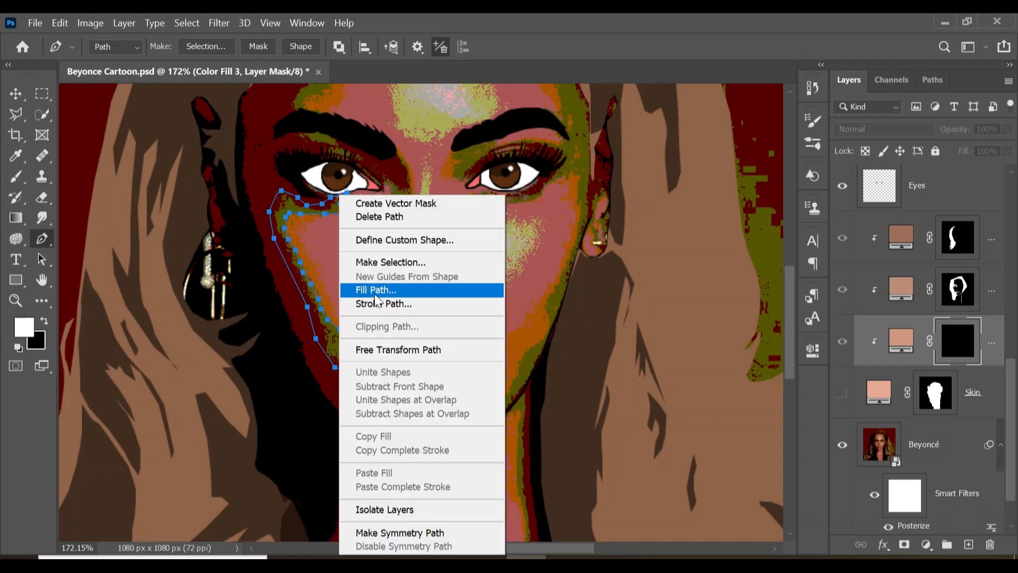
pyautogui.click(371, 291)
pyautogui.click(876, 147)
pyautogui.click(842, 392)
pyautogui.press('Return')
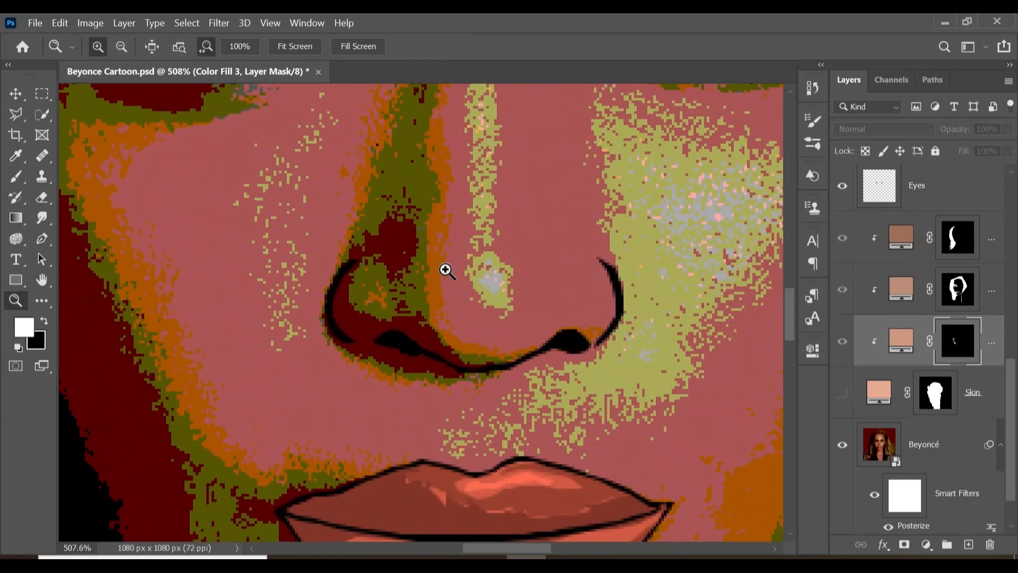
# - On the Color Fill 2 mask, trace a closed path around the dark red shadow at the left nostril and under the nose
pyautogui.hotkey('alt', ']')
pyautogui.click(491, 362)
pyautogui.click(477, 365)
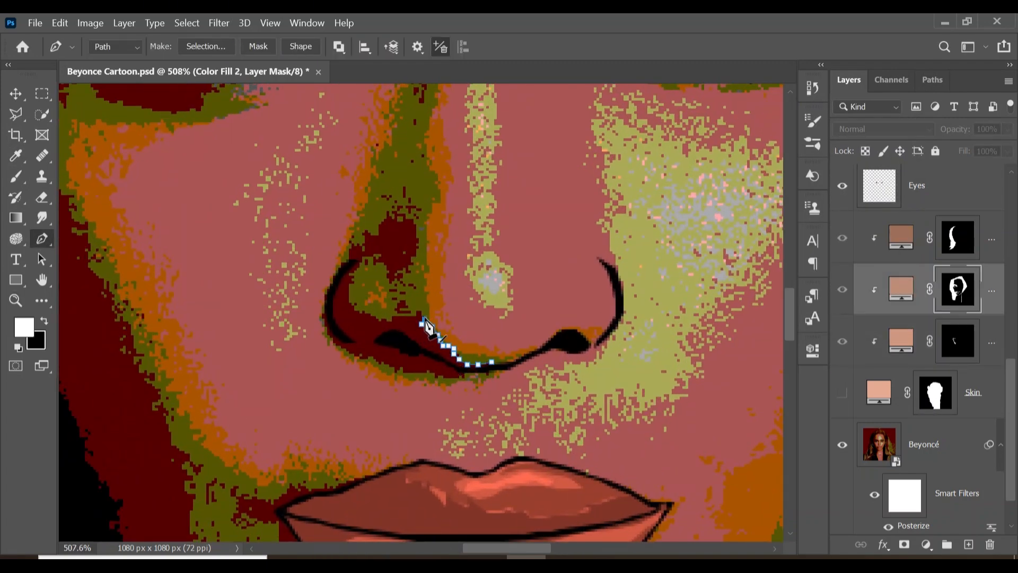
pyautogui.moveTo(415, 320)
pyautogui.mouseDown()
pyautogui.moveTo(368, 315)
pyautogui.moveTo(350, 299)
pyautogui.moveTo(368, 257)
pyautogui.moveTo(405, 277)
pyautogui.mouseUp()
pyautogui.moveTo(417, 229)
pyautogui.mouseDown()
pyautogui.moveTo(392, 221)
pyautogui.moveTo(358, 245)
pyautogui.moveTo(327, 317)
pyautogui.moveTo(328, 342)
pyautogui.mouseUp()
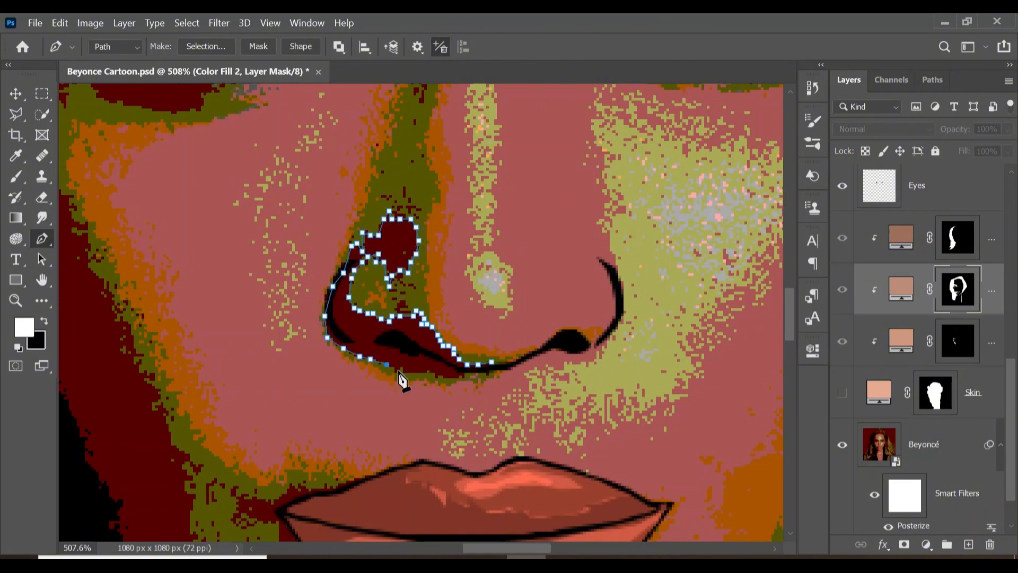
pyautogui.click(443, 377)
pyautogui.click(456, 378)
pyautogui.click(461, 374)
pyautogui.click(492, 362)
# - Fill the nostril shadow path with the foreground color and delete the path, with the Skin layer shown again
pyautogui.rightClick(401, 301)
pyautogui.click(466, 284)
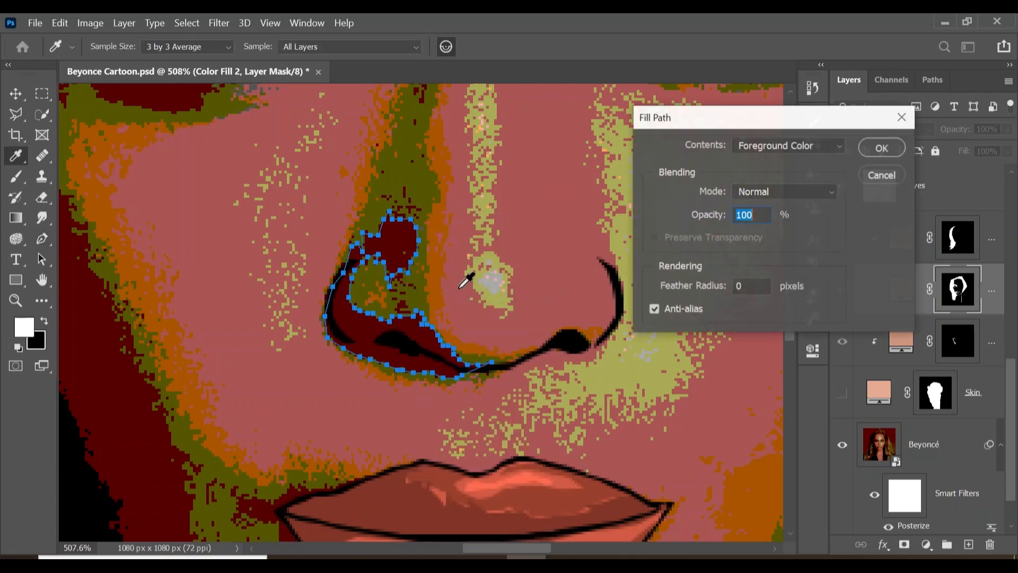
pyautogui.press('Return')
pyautogui.click(841, 392)
pyautogui.rightClick(393, 317)
pyautogui.click(440, 219)
# - On the Color Fill 3 mask, with Skin hidden, trace the olive shadow edge from under the nose tip up the nose's left side
pyautogui.click(957, 340)
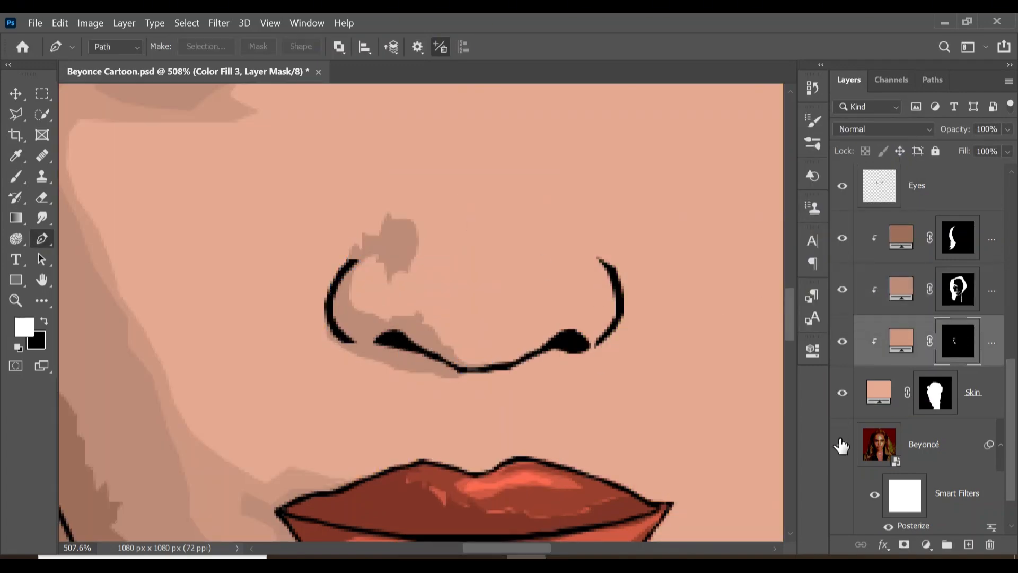
pyautogui.click(841, 392)
pyautogui.click(513, 356)
pyautogui.click(497, 356)
pyautogui.moveTo(440, 337)
pyautogui.mouseDown()
pyautogui.moveTo(425, 286)
pyautogui.moveTo(432, 218)
pyautogui.mouseUp()
pyautogui.click(429, 168)
pyautogui.click(427, 154)
pyautogui.click(422, 144)
pyautogui.scroll(3, 428, 252)
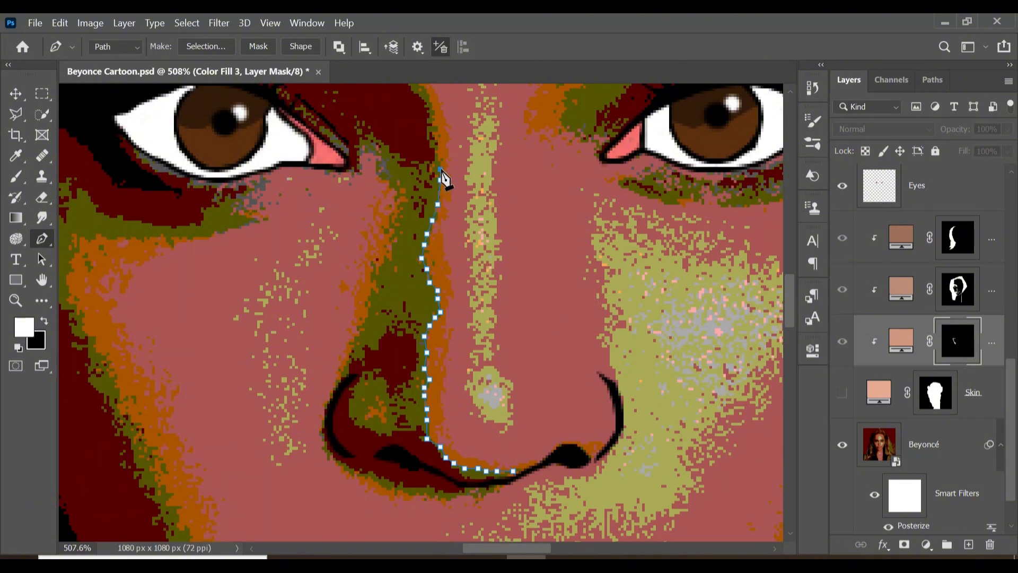
# - Trace up to the left eyebrow, around the eye's inner corner and back down the nose around the left nostril
pyautogui.scroll(2, 444, 179)
pyautogui.click(435, 208)
pyautogui.click(426, 232)
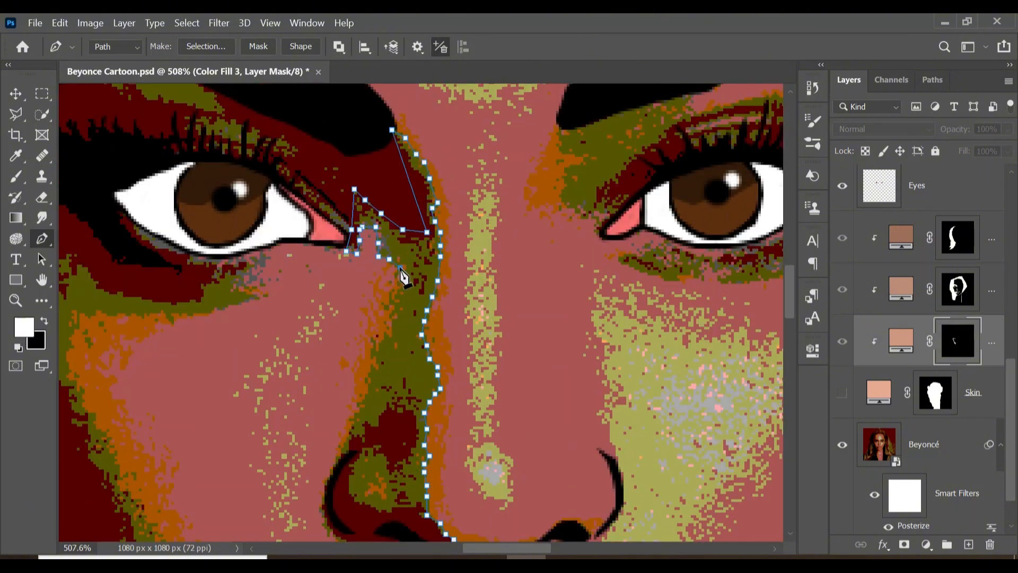
pyautogui.scroll(-3, 350, 440)
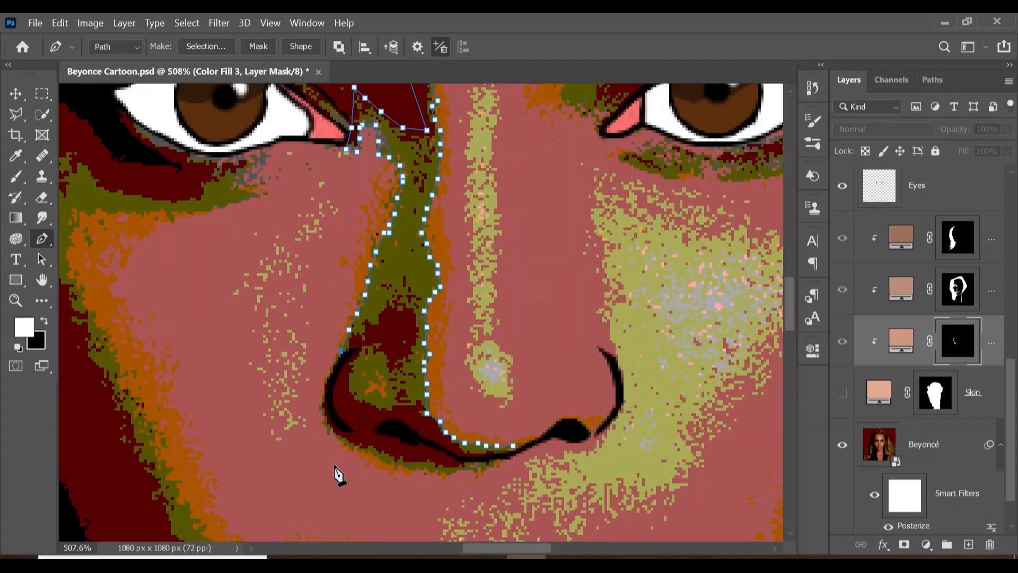
pyautogui.click(393, 465)
# - Fill the nose bridge shadow path with the foreground color, delete the path and show the Skin layer
pyautogui.rightClick(395, 370)
pyautogui.click(425, 288)
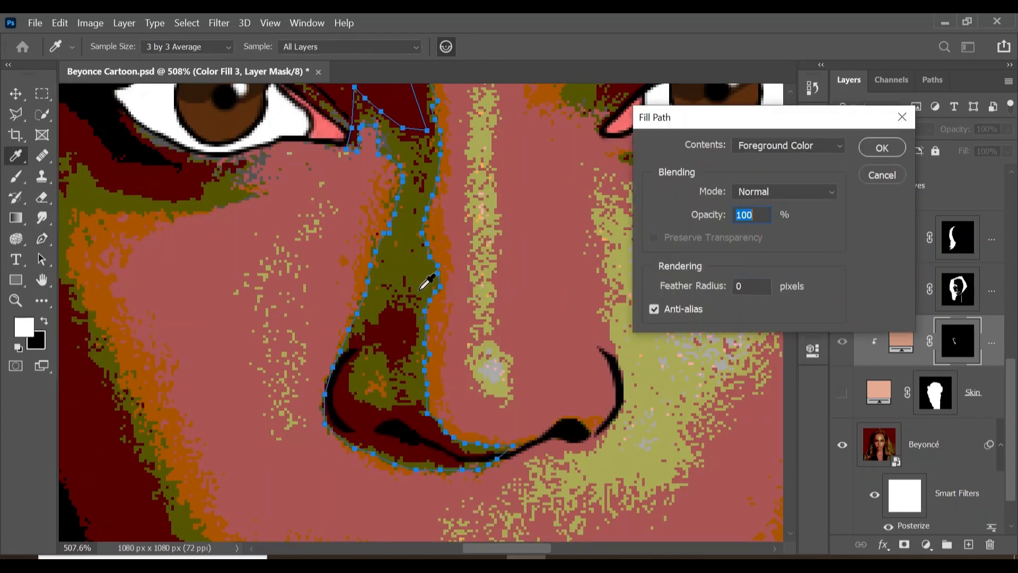
pyautogui.click(893, 148)
pyautogui.rightClick(402, 317)
pyautogui.click(453, 216)
pyautogui.click(841, 391)
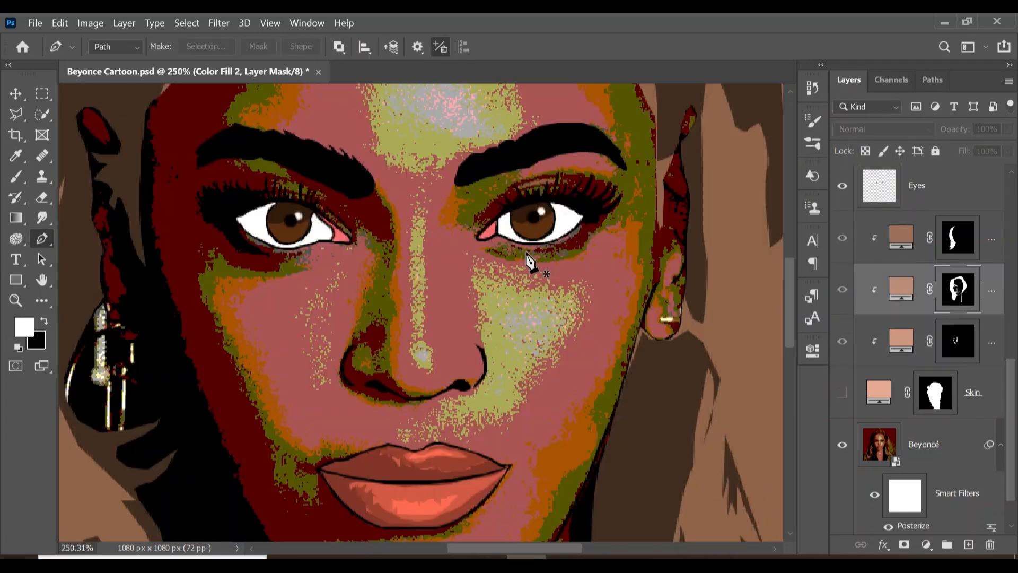
# - On the Color Fill 2 mask, trace around the right eye's opening and its inner corner up onto the lid
pyautogui.click(525, 248)
pyautogui.click(480, 222)
pyautogui.click(474, 220)
pyautogui.click(475, 216)
pyautogui.click(484, 211)
pyautogui.click(499, 197)
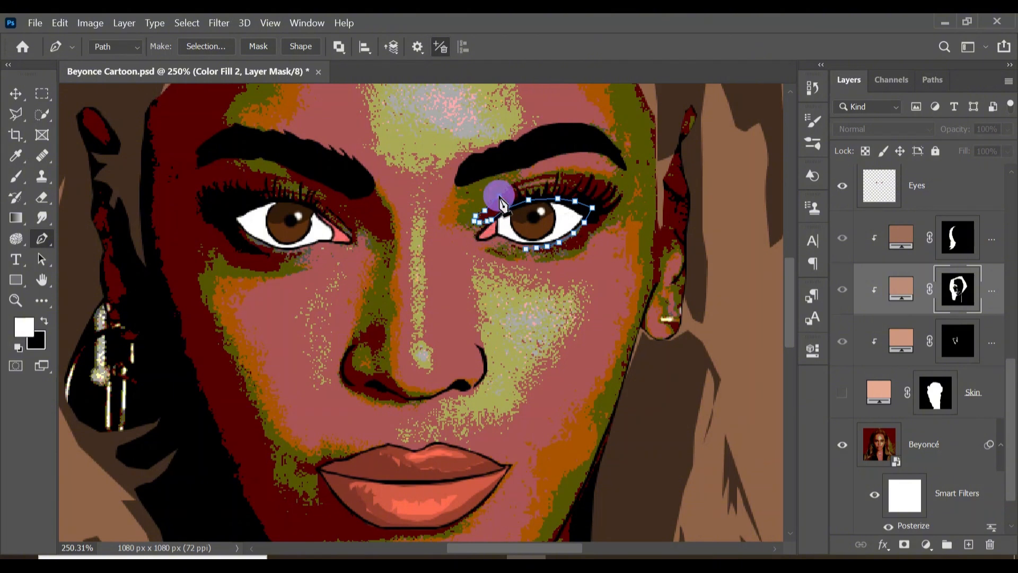
# - Trace over the right eye's upper lid and around its outer corner, closing the path below the eye
pyautogui.click(511, 185)
pyautogui.click(535, 176)
pyautogui.click(555, 173)
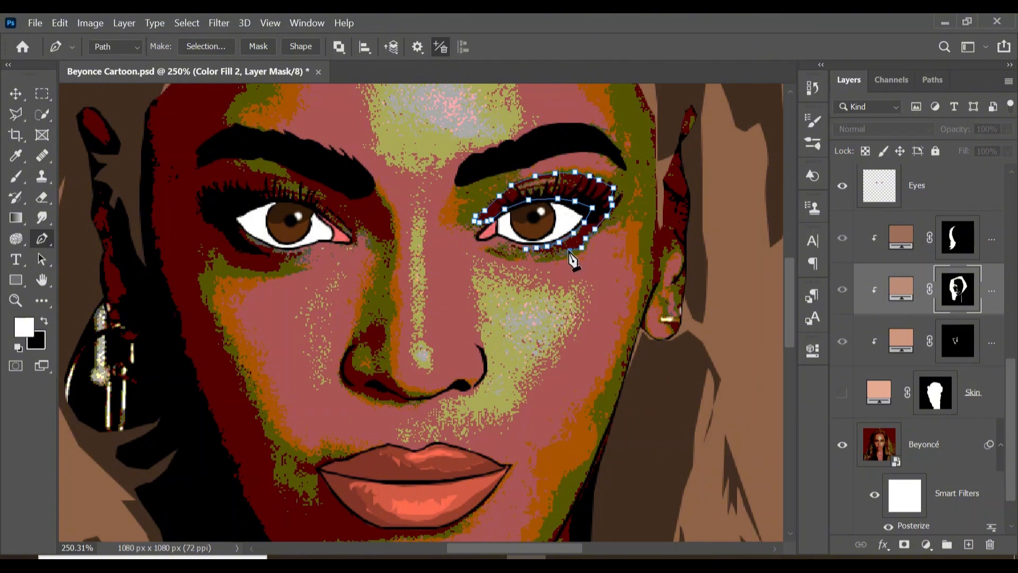
pyautogui.click(551, 250)
pyautogui.click(525, 249)
# - Fill the right eye's shadow path with the foreground color, delete the path and toggle the Skin layer's visibility
pyautogui.rightClick(602, 194)
pyautogui.click(627, 289)
pyautogui.click(893, 148)
pyautogui.rightClick(599, 185)
pyautogui.click(653, 211)
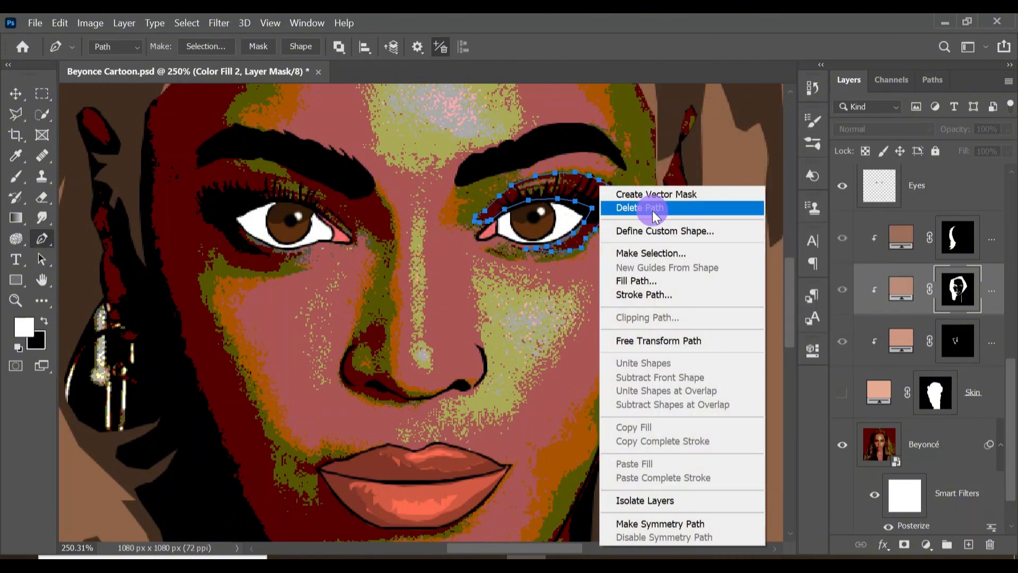
pyautogui.click(842, 392)
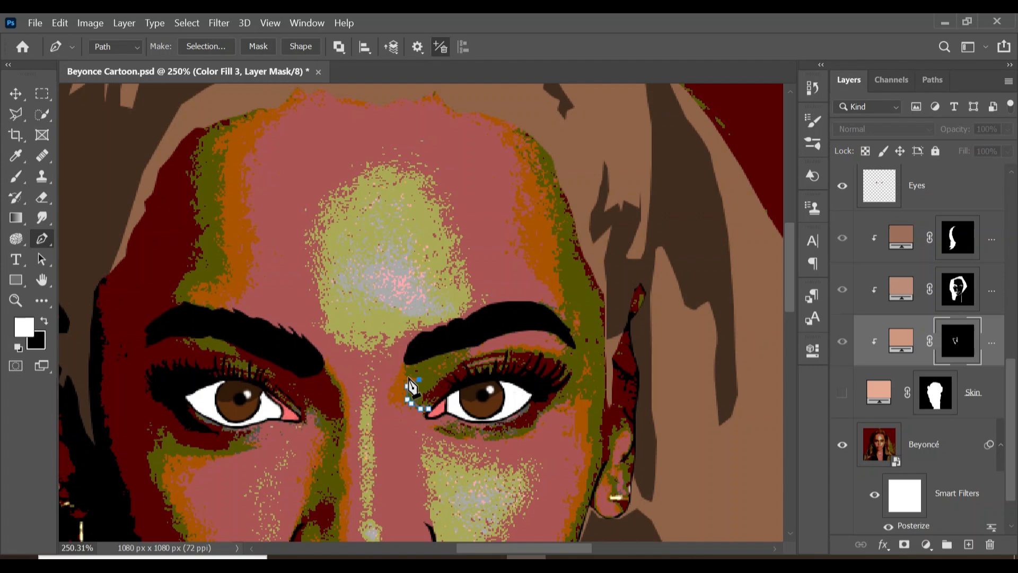
# - On the Color Fill 3 mask, trace the olive shadow from the right eye's inner corner up and along beneath the eyebrow
pyautogui.click(407, 372)
pyautogui.click(406, 365)
pyautogui.click(414, 360)
pyautogui.click(434, 354)
pyautogui.click(442, 350)
pyautogui.click(468, 344)
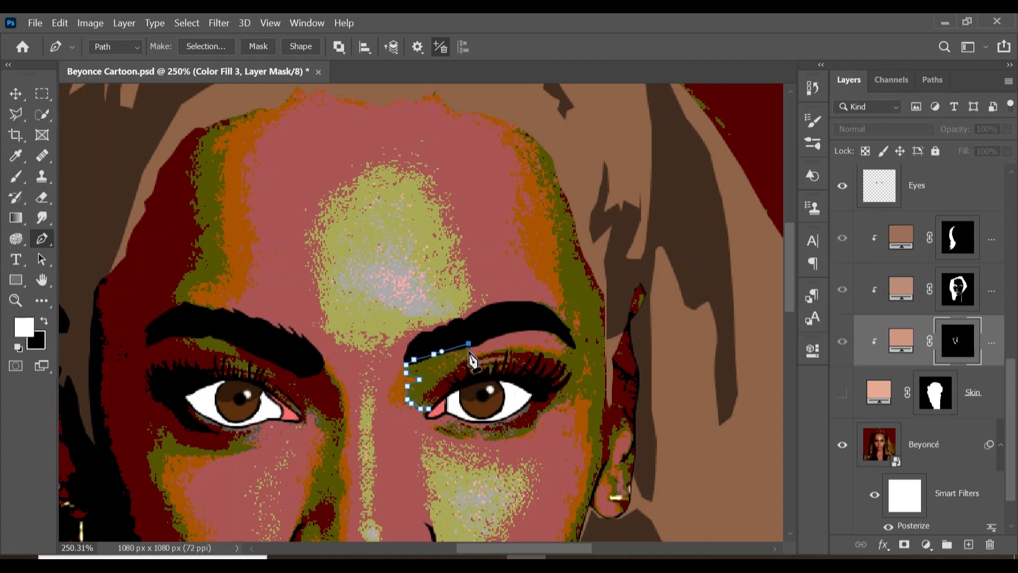
# - Trace the olive shadow's inner edge from the right eyebrow's outer end up the side of the forehead
pyautogui.click(559, 264)
pyautogui.click(557, 252)
pyautogui.click(553, 232)
pyautogui.click(550, 212)
pyautogui.click(551, 197)
pyautogui.click(543, 187)
pyautogui.click(530, 167)
# - Trace down the outer edge of the right temple and over the top of the olive shadow in the right ear
pyautogui.scroll(-3, 607, 339)
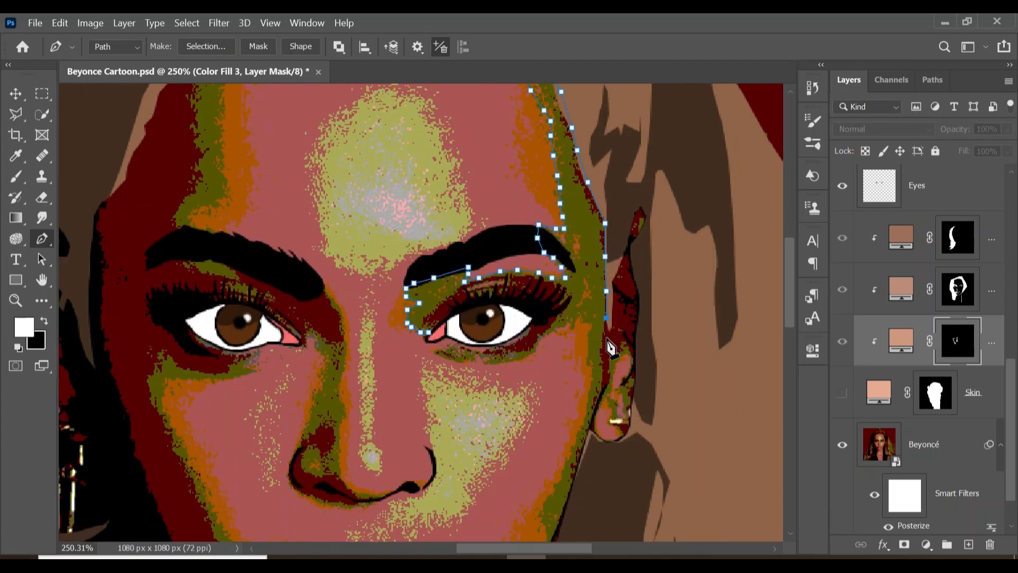
pyautogui.click(602, 369)
pyautogui.click(609, 362)
pyautogui.click(617, 347)
pyautogui.click(625, 340)
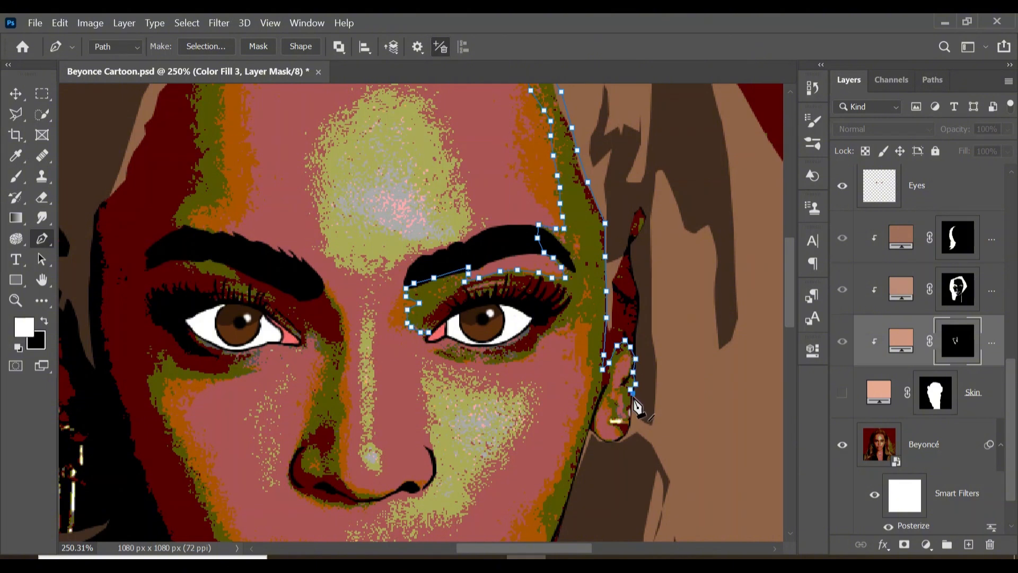
# - Trace around the right ear's inner shadow and down the edge of the face below the ear
pyautogui.click(623, 352)
pyautogui.click(597, 408)
pyautogui.scroll(-4, 597, 408)
pyautogui.click(585, 339)
pyautogui.scroll(2, 553, 371)
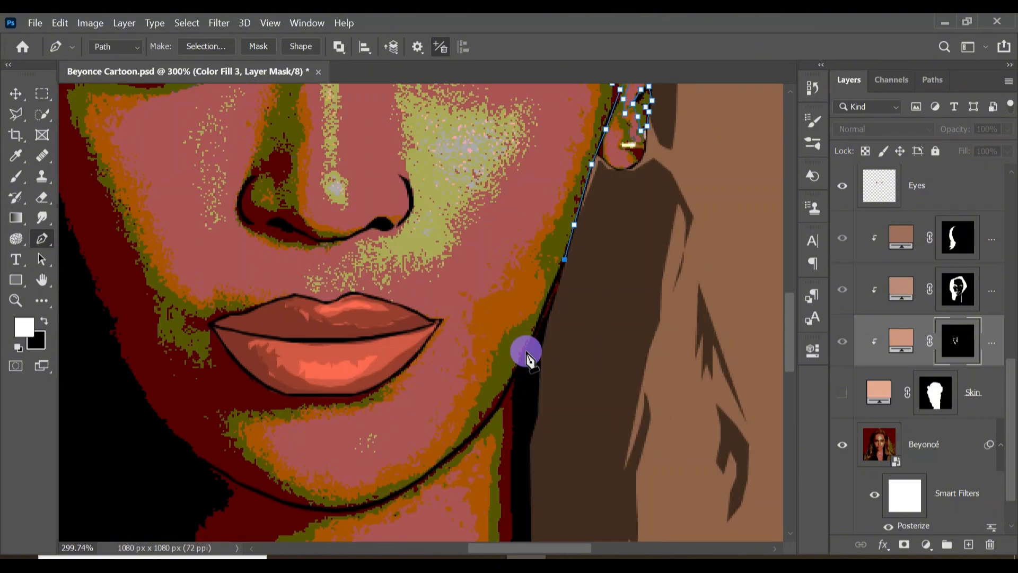
# - Trace the outer edge of the olive shadow down the right jawline and around the underside of the chin
pyautogui.click(525, 349)
pyautogui.click(507, 390)
pyautogui.click(482, 427)
pyautogui.click(444, 460)
pyautogui.moveTo(468, 454); pyautogui.dragTo(500, 454)
pyautogui.moveTo(468, 454); pyautogui.dragTo(592, 298)
pyautogui.click(485, 355)
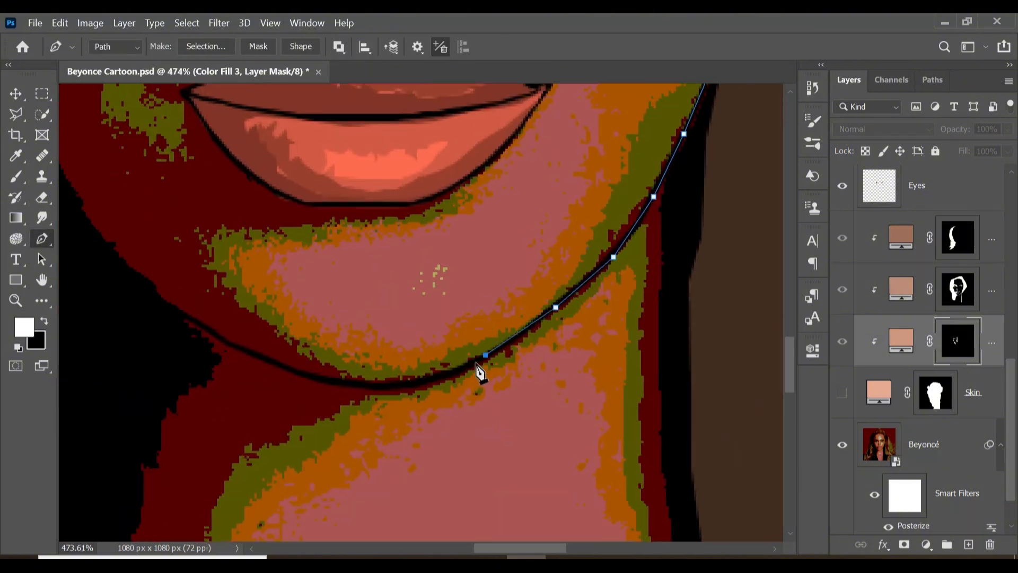
pyautogui.click(448, 373)
pyautogui.click(410, 382)
pyautogui.click(369, 382)
pyautogui.click(349, 377)
# - Trace around the left end of the chin's olive shadow and along its upper edge beneath the lower lip
pyautogui.click(242, 232)
pyautogui.click(327, 225)
pyautogui.click(397, 214)
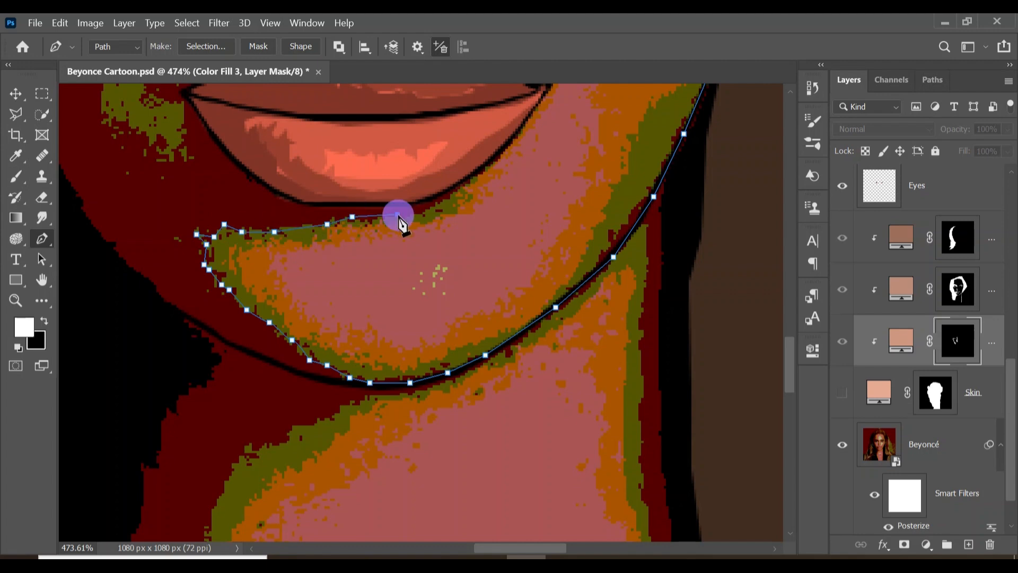
pyautogui.click(427, 209)
pyautogui.click(478, 179)
pyautogui.click(493, 161)
pyautogui.click(463, 191)
pyautogui.click(460, 209)
# - Trace the chin shadow's inner edge back beneath the lower lip and around the chin to the right jaw
pyautogui.click(324, 234)
pyautogui.click(327, 242)
pyautogui.click(317, 242)
pyautogui.click(312, 244)
pyautogui.click(300, 244)
pyautogui.click(287, 239)
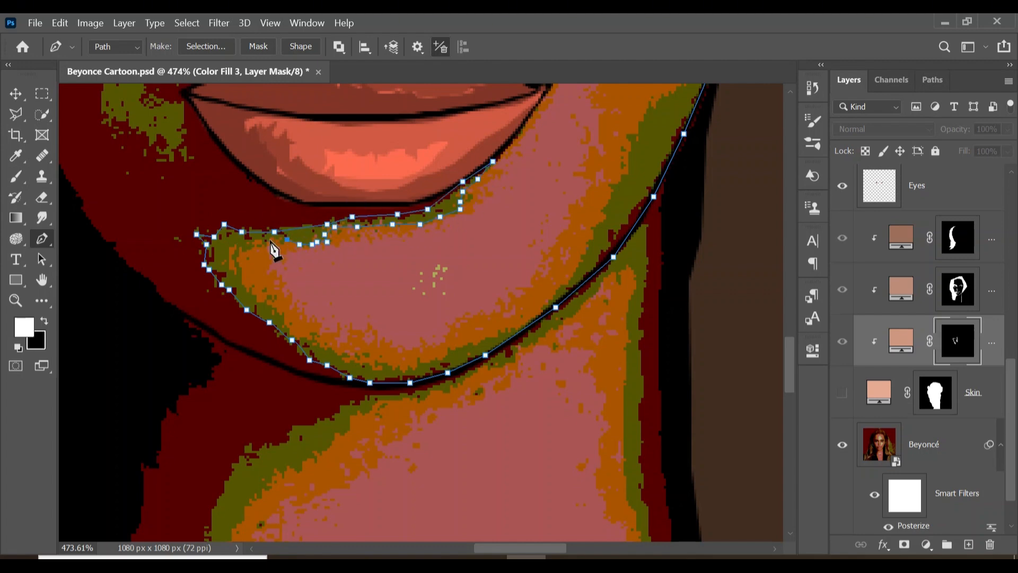
pyautogui.click(500, 330)
pyautogui.click(521, 322)
pyautogui.click(538, 309)
pyautogui.click(558, 287)
pyautogui.click(576, 264)
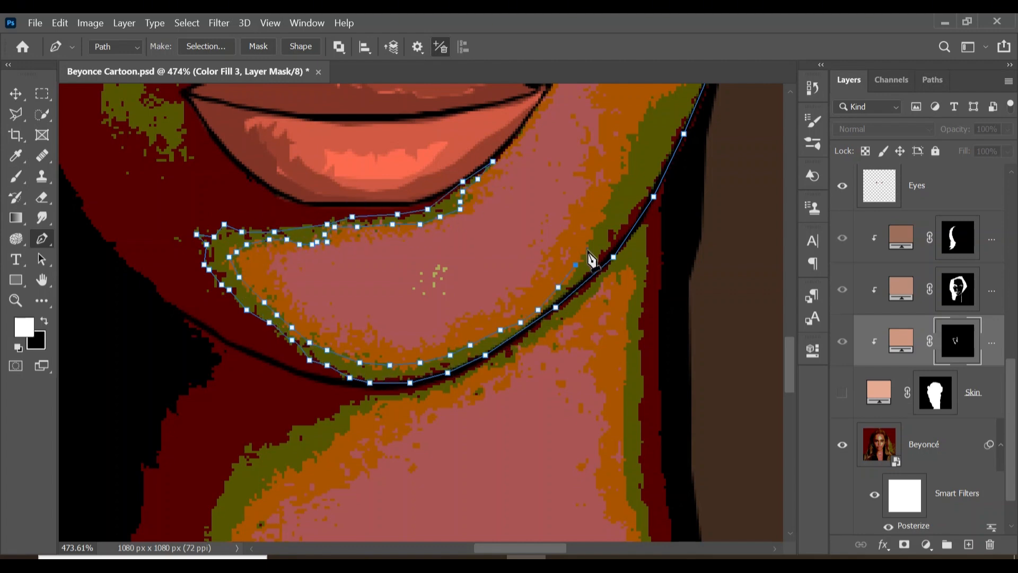
# - Trace the inner edge of the olive shadow up the right jaw to the cheek beside the mouth
pyautogui.click(620, 178)
pyautogui.click(628, 173)
pyautogui.click(628, 148)
pyautogui.click(628, 141)
pyautogui.click(628, 134)
pyautogui.moveTo(645, 95); pyautogui.dragTo(594, 171)
pyautogui.click(642, 153)
pyautogui.click(660, 122)
pyautogui.click(660, 97)
pyautogui.moveTo(660, 97); pyautogui.dragTo(660, 226)
pyautogui.click(657, 208)
pyautogui.click(649, 195)
pyautogui.click(650, 181)
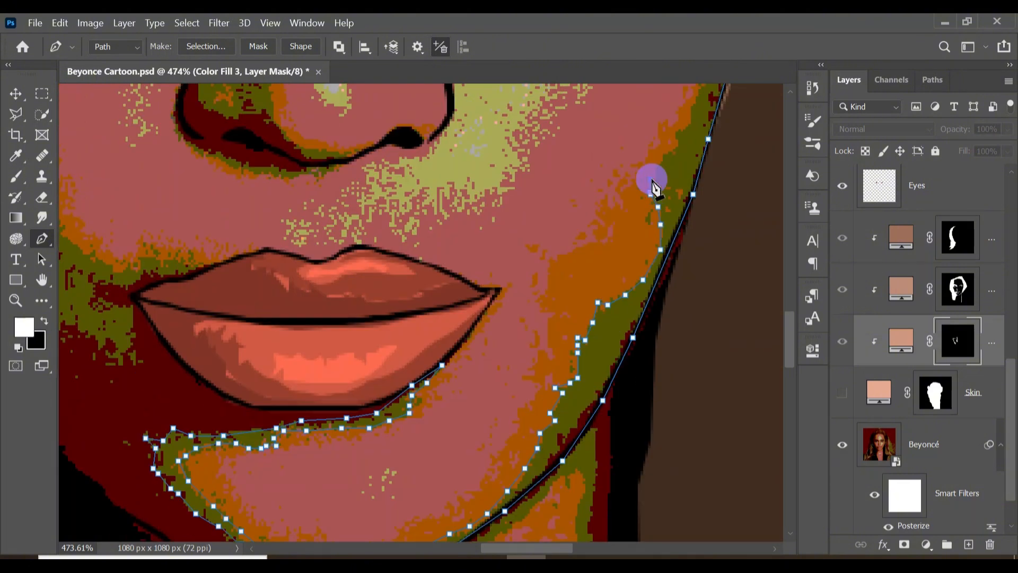
# - Trace the olive shadow's inner edge up the right cheek, past the ear, toward the right eye's outer corner
pyautogui.moveTo(652, 175); pyautogui.dragTo(576, 352)
pyautogui.moveTo(662, 164); pyautogui.dragTo(662, 343)
pyautogui.click(665, 318)
pyautogui.click(675, 289)
pyautogui.click(672, 257)
pyautogui.click(667, 264)
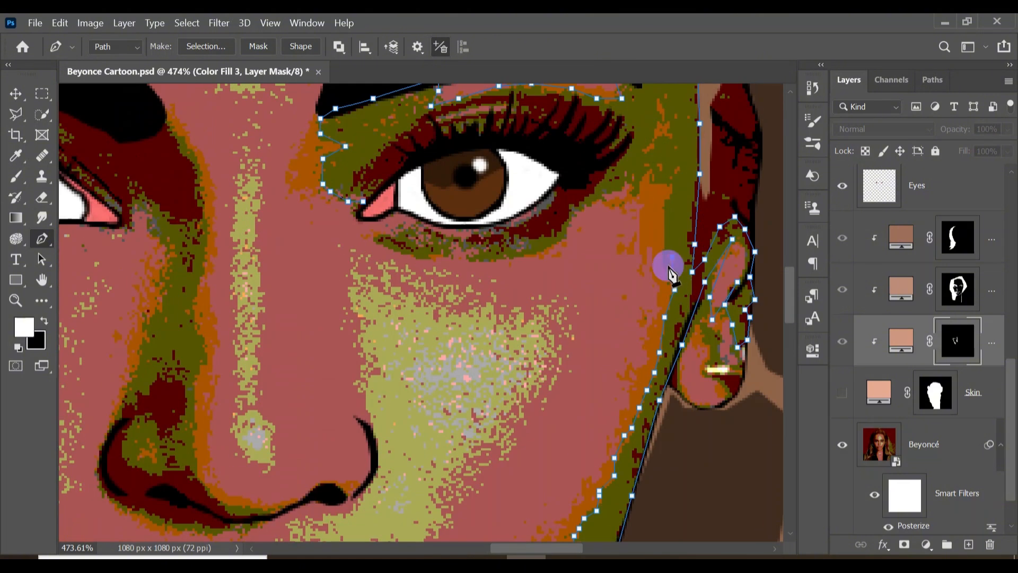
pyautogui.click(662, 260)
pyautogui.click(662, 245)
# - Trace from the right eye's outer corner along the lower edge of the olive shadow beneath the eye
pyautogui.moveTo(662, 217); pyautogui.dragTo(534, 420)
pyautogui.click(419, 453)
pyautogui.click(391, 460)
pyautogui.click(353, 465)
pyautogui.click(344, 460)
pyautogui.click(352, 453)
pyautogui.click(326, 451)
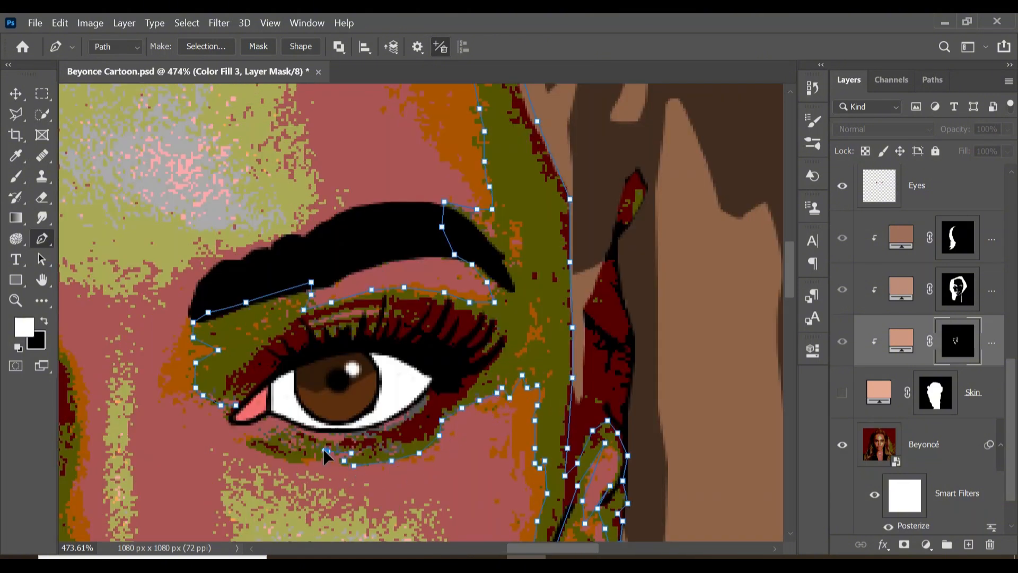
# - Trace the upper edge of the under-eye shadow back to the outer corner and over the right eye
pyautogui.click(292, 434)
pyautogui.click(300, 433)
pyautogui.click(334, 440)
pyautogui.click(354, 440)
pyautogui.click(374, 437)
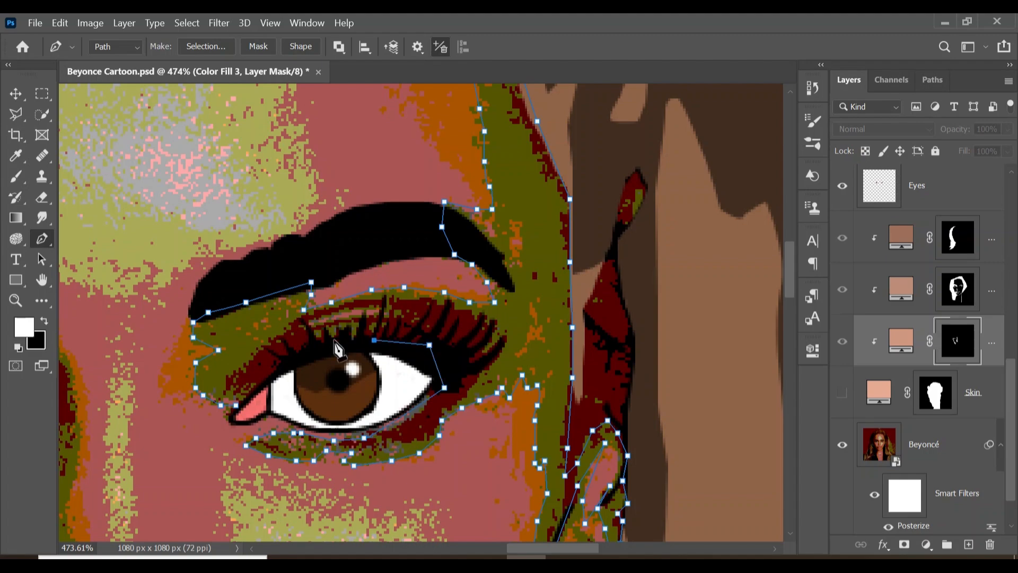
# - Close the outline at the right eye's inner corner, fill it on the Color Fill 3 mask and show the Skin layer
pyautogui.click(314, 345)
pyautogui.click(261, 380)
pyautogui.click(235, 405)
pyautogui.rightClick(516, 194)
pyautogui.click(551, 276)
pyautogui.press('Return')
pyautogui.press('Return')
pyautogui.click(842, 392)
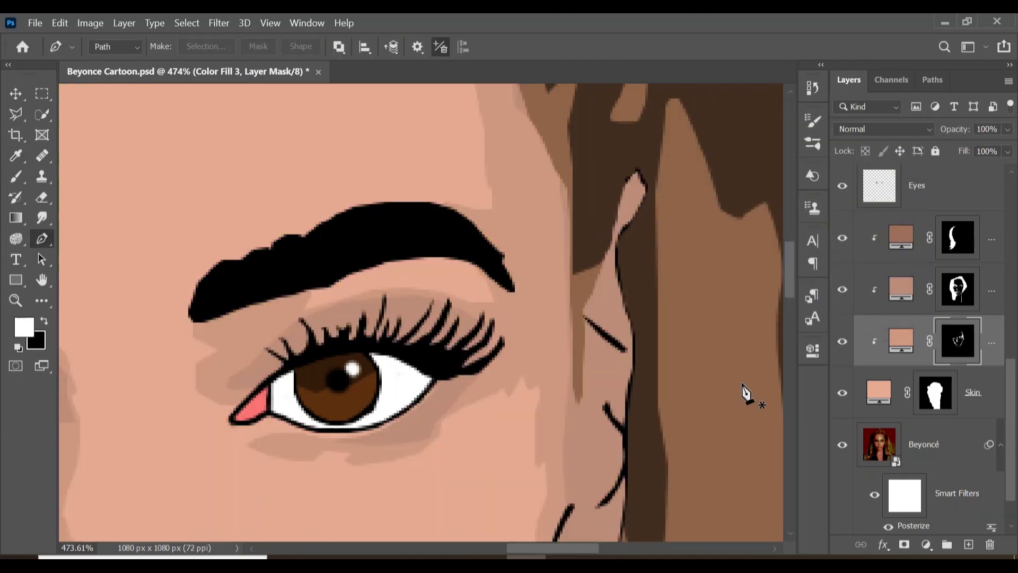
# - On the Color Fill 3 mask, trace the neck shadow's outer edge up the left side and along beneath the jaw
pyautogui.press('z')
pyautogui.hotkey('ctrl', '0')
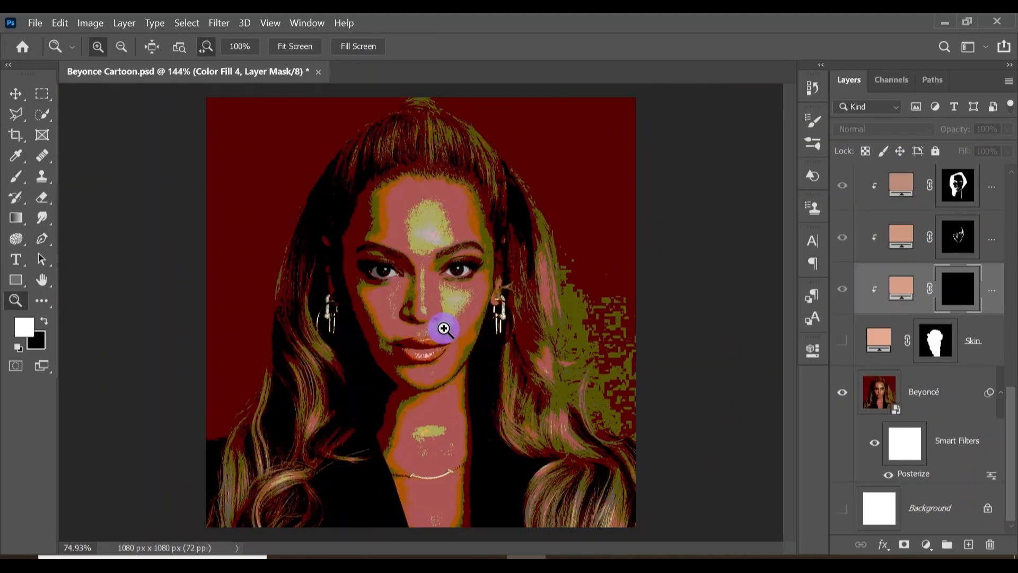
pyautogui.moveTo(445, 327); pyautogui.dragTo(475, 331)
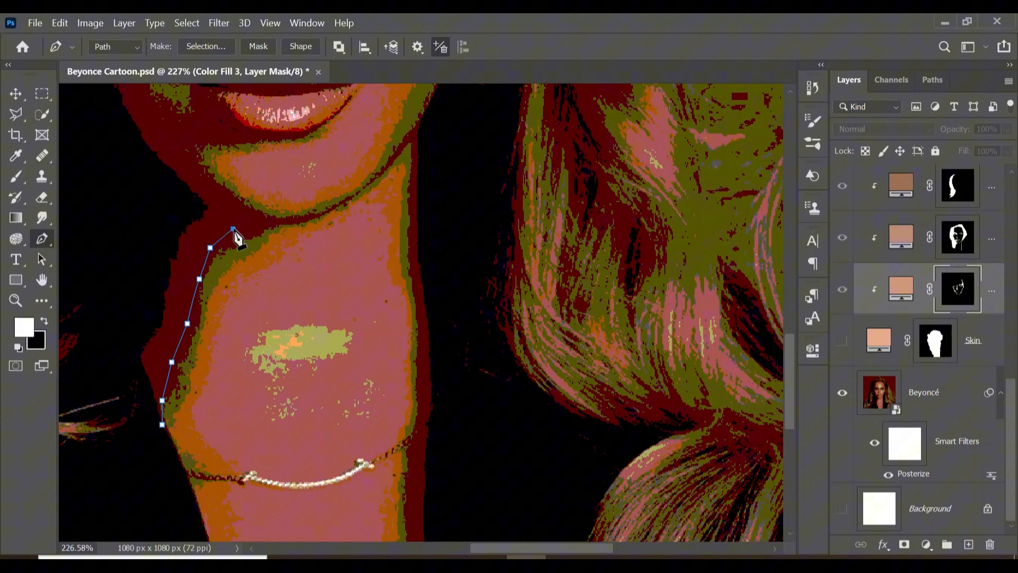
pyautogui.click(268, 225)
pyautogui.click(299, 221)
pyautogui.press('z')
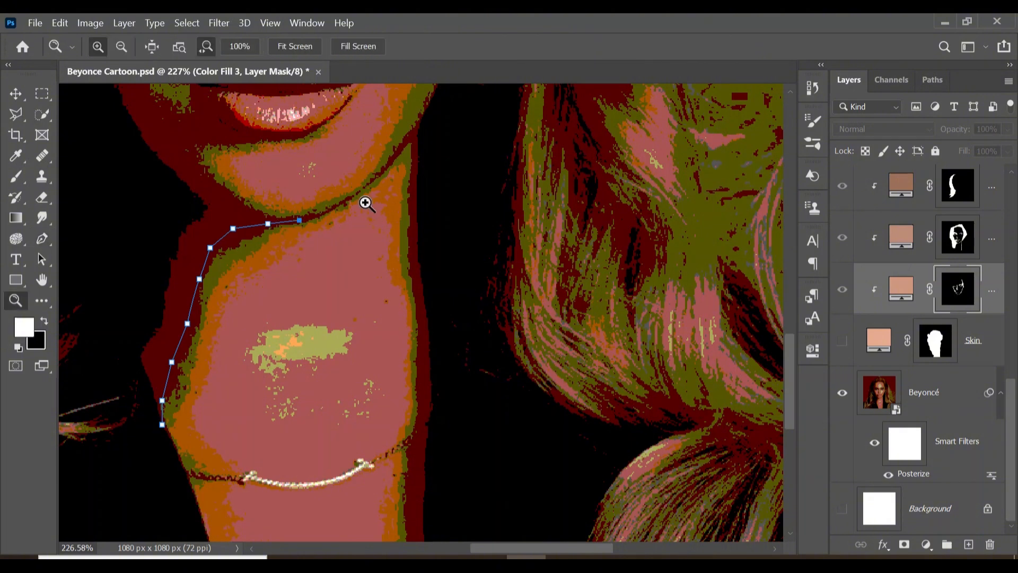
pyautogui.moveTo(360, 201); pyautogui.dragTo(397, 201)
pyautogui.click(400, 144)
pyautogui.click(434, 115)
# - Trace around the top of the neck's right side and down its outer edge toward the bottom of the portrait
pyautogui.scroll(2, 435, 117)
pyautogui.click(457, 127)
pyautogui.click(482, 121)
pyautogui.scroll(-20, 496, 318)
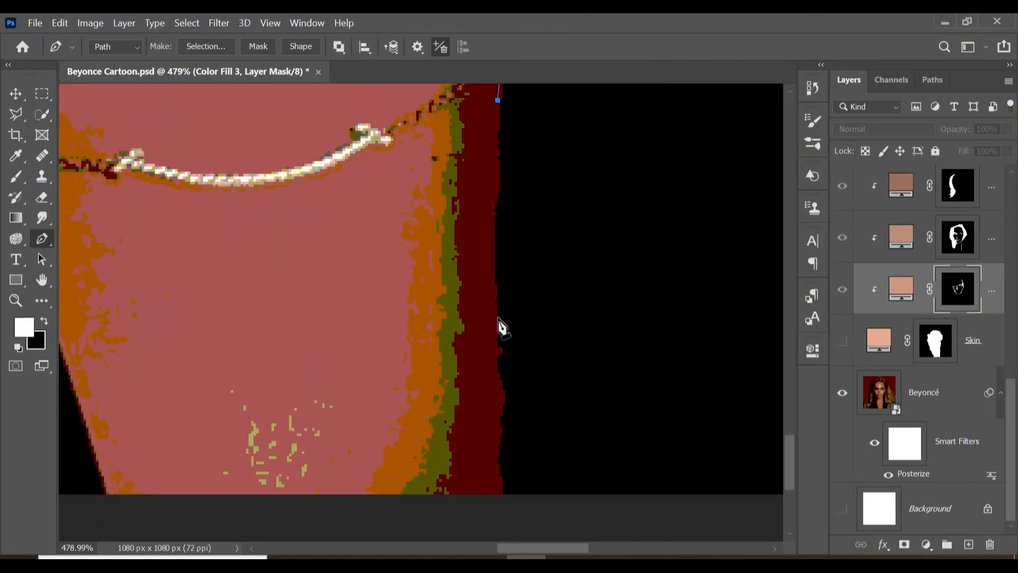
pyautogui.click(493, 313)
pyautogui.click(469, 435)
# - Trace the inner edge of the olive shadow up the right side of the neck toward the jaw
pyautogui.scroll(5, 442, 286)
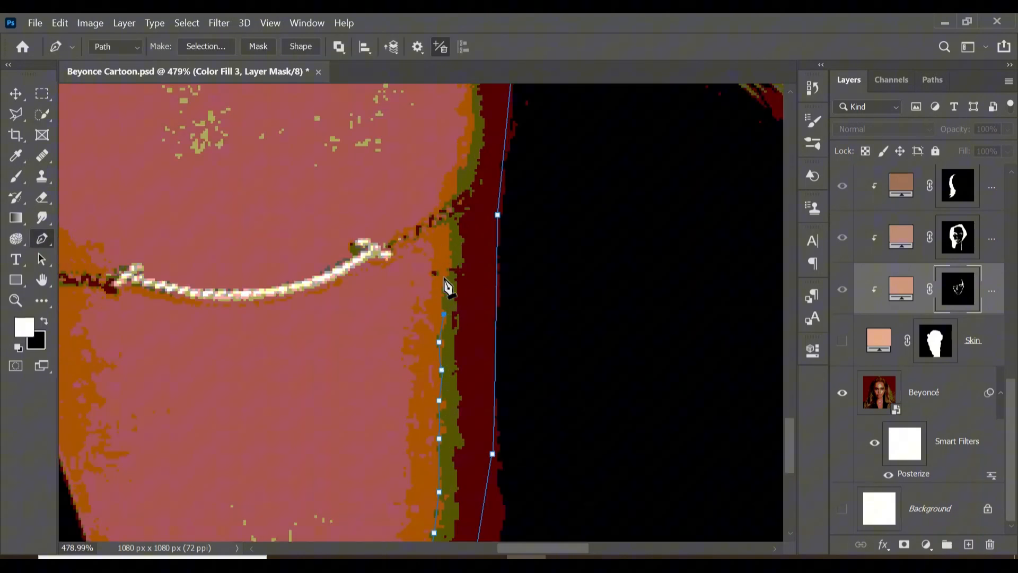
pyautogui.click(455, 186)
pyautogui.scroll(4, 457, 183)
pyautogui.click(464, 262)
pyautogui.scroll(4, 471, 150)
pyautogui.click(469, 207)
pyautogui.click(461, 108)
pyautogui.scroll(10, 462, 109)
pyautogui.moveTo(447, 244); pyautogui.dragTo(447, 234)
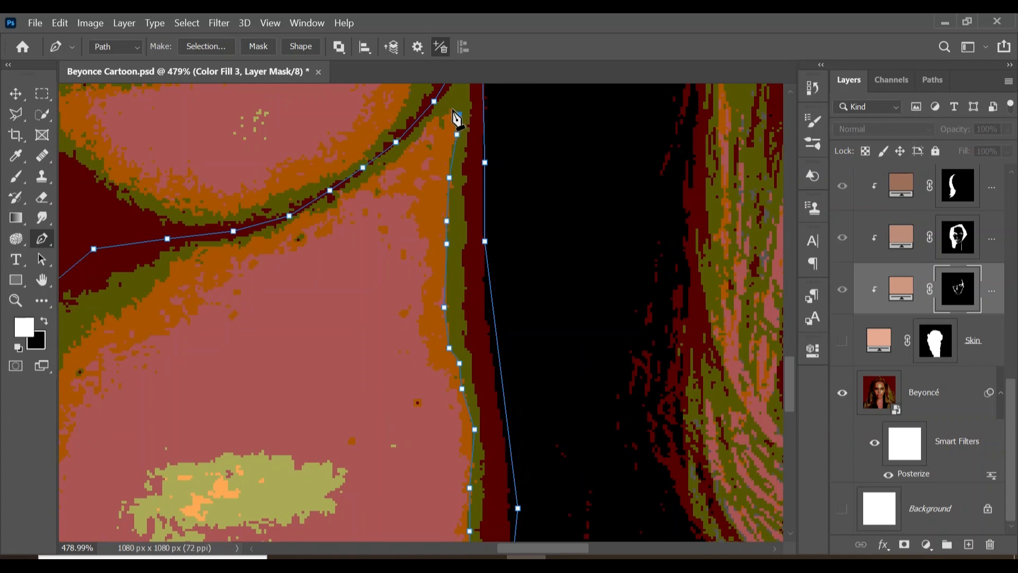
# - Trace the lower edge of the olive neck shadow beneath the jaw from the right side to the left
pyautogui.click(449, 108)
pyautogui.click(404, 152)
pyautogui.click(350, 188)
pyautogui.click(309, 215)
pyautogui.click(233, 246)
pyautogui.hscroll(-6, 212, 251)
pyautogui.click(348, 271)
pyautogui.click(295, 313)
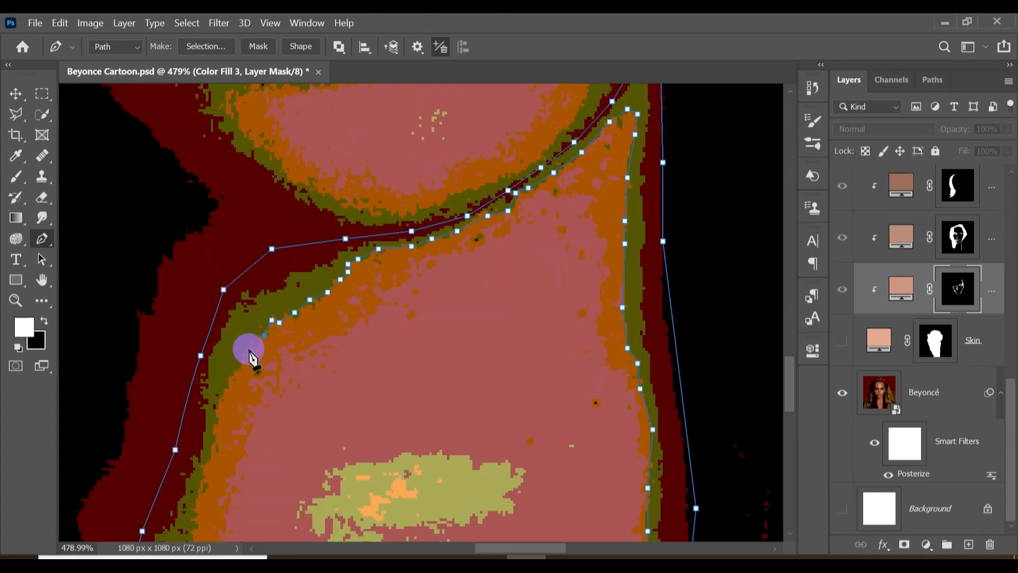
# - Trace the inner edge of the olive shadow down the left side of the neck
pyautogui.click(249, 348)
pyautogui.click(236, 365)
pyautogui.click(223, 386)
pyautogui.click(213, 427)
pyautogui.click(210, 465)
pyautogui.scroll(-3, 202, 471)
pyautogui.click(192, 349)
pyautogui.click(200, 365)
pyautogui.click(181, 395)
pyautogui.click(175, 406)
pyautogui.click(183, 406)
pyautogui.click(191, 424)
pyautogui.click(180, 436)
pyautogui.click(169, 451)
pyautogui.click(160, 472)
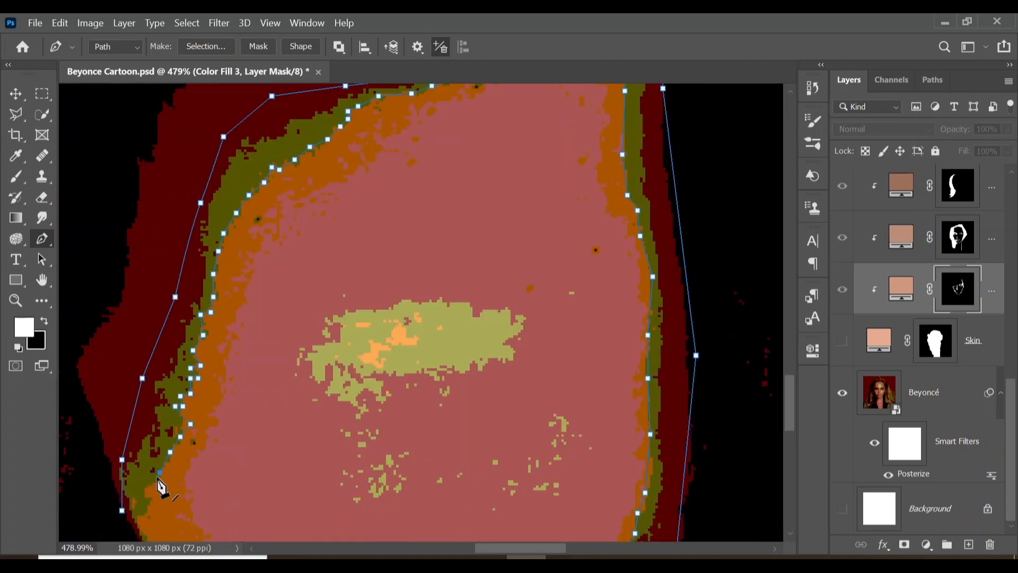
# - Close the neck shadow outline, fill it on the Color Fill 3 mask and show the Skin layer
pyautogui.click(121, 509)
pyautogui.rightClick(152, 438)
pyautogui.click(242, 170)
pyautogui.press('Return')
pyautogui.press('Return')
pyautogui.click(843, 340)
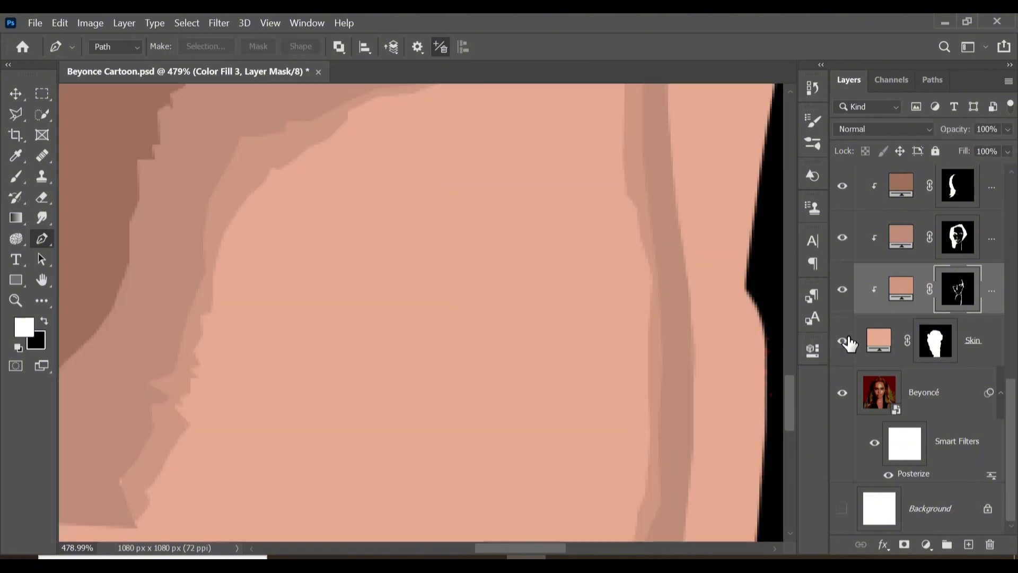
# - On the Color Fill 4 mask, trace the inner edge of the orange shadow beneath the lower lip toward the left
pyautogui.scroll(3, 570, 289)
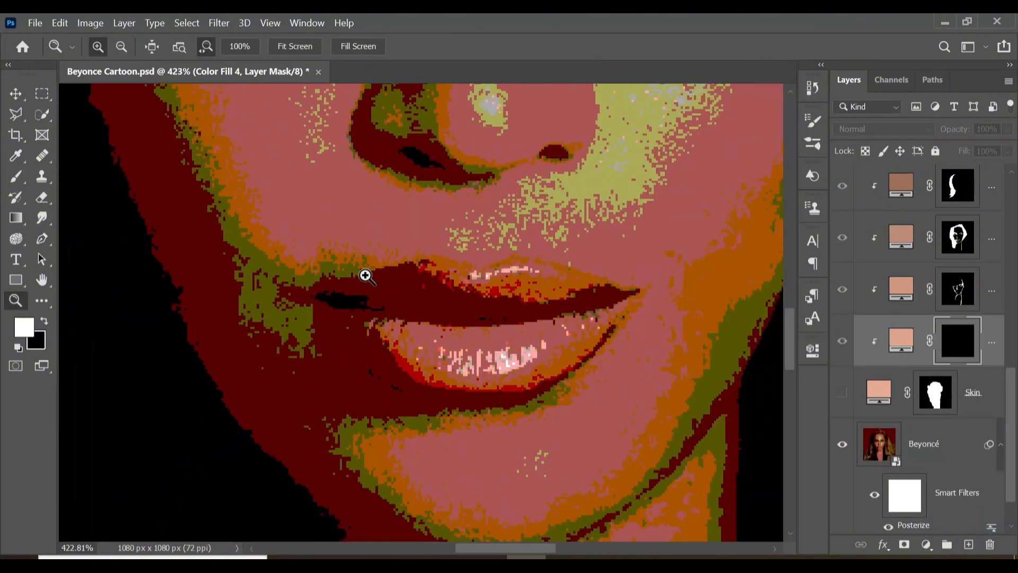
pyautogui.scroll(-2, 419, 275)
pyautogui.click(491, 260)
pyautogui.click(442, 279)
pyautogui.click(409, 285)
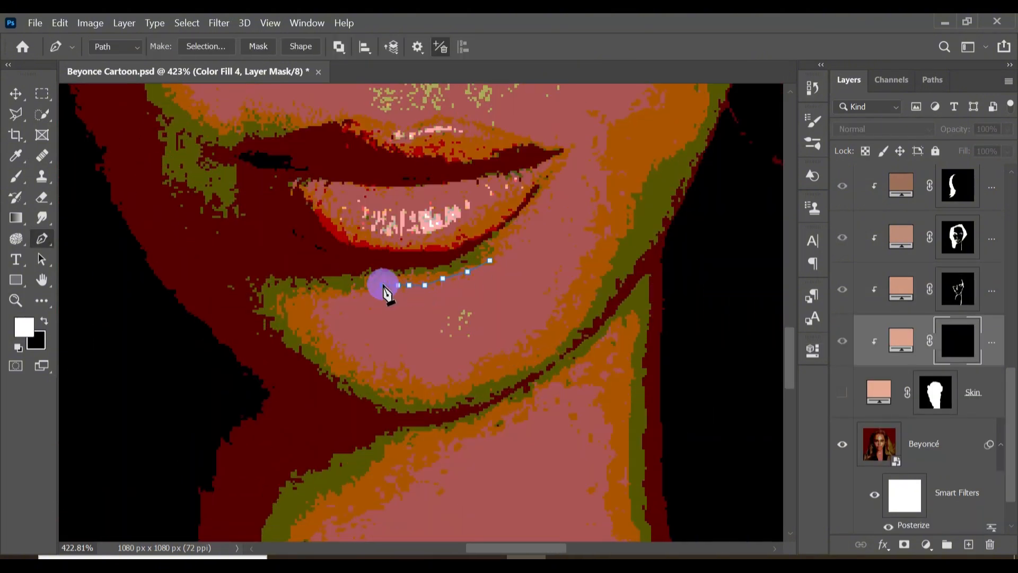
pyautogui.click(374, 291)
pyautogui.click(345, 294)
pyautogui.click(331, 299)
pyautogui.click(319, 301)
# - Trace the inner edge of the orange shadow along the bottom of the chin
pyautogui.click(413, 375)
pyautogui.click(436, 383)
pyautogui.click(446, 379)
pyautogui.click(449, 372)
pyautogui.click(463, 381)
pyautogui.click(476, 368)
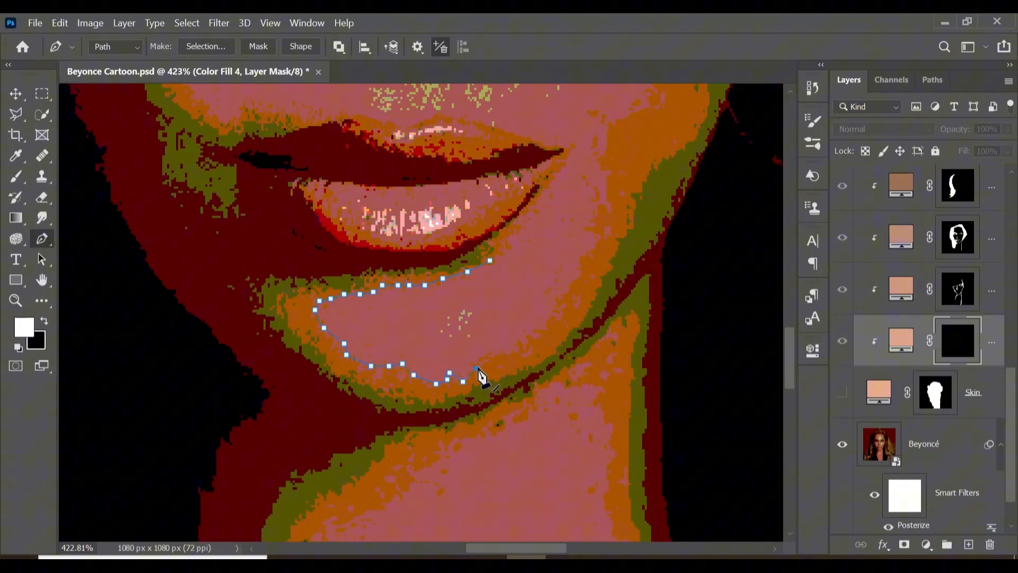
# - Trace the orange shadow's inner edge up the right side of the chin to beside the mouth corner
pyautogui.click(564, 289)
pyautogui.click(582, 273)
pyautogui.click(582, 262)
pyautogui.click(582, 251)
pyautogui.click(595, 241)
pyautogui.click(612, 207)
pyautogui.click(609, 190)
pyautogui.click(607, 180)
pyautogui.click(610, 172)
pyautogui.click(602, 156)
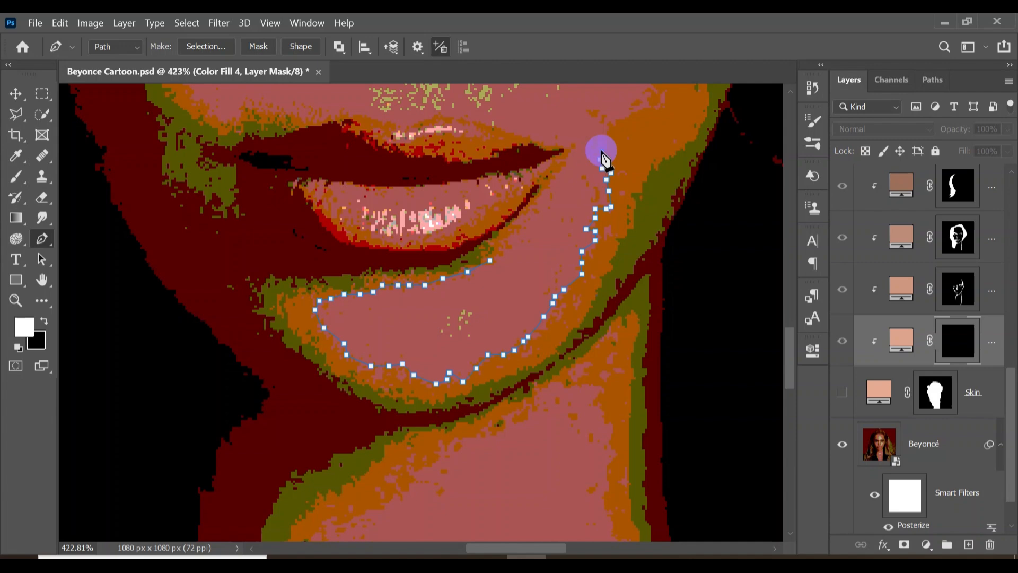
# - Trace the orange shadow's inner edge from beside the mouth corner up the right cheek on the Color Fill 4 mask
pyautogui.click(663, 106)
pyautogui.click(663, 95)
pyautogui.moveTo(663, 94); pyautogui.dragTo(548, 336)
pyautogui.click(532, 335)
pyautogui.click(568, 293)
pyautogui.click(590, 242)
pyautogui.click(628, 168)
pyautogui.moveTo(635, 154); pyautogui.dragTo(533, 307)
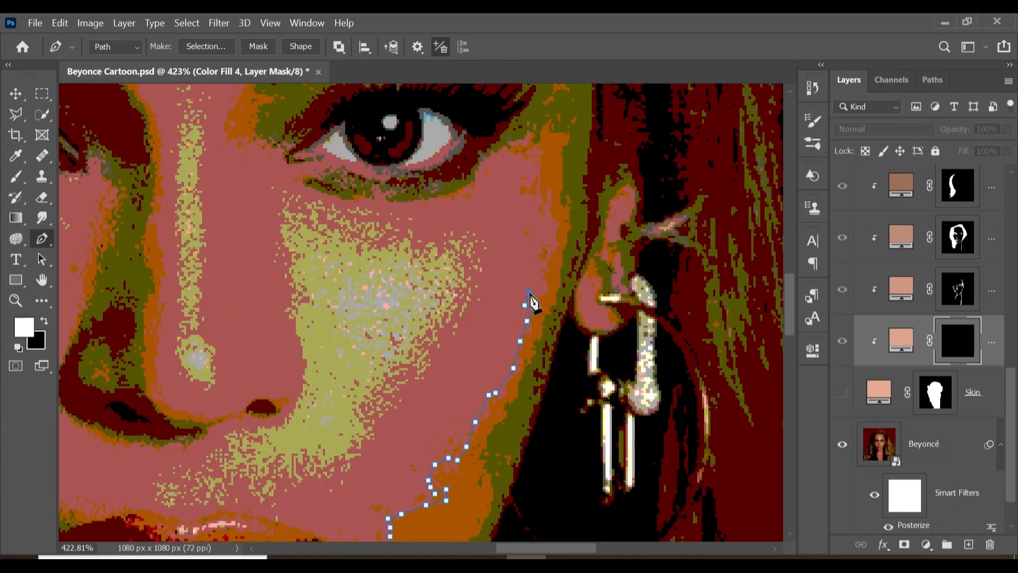
# - Continue the shadow outline up the upper right cheek and around to the outer corner of the right eye
pyautogui.click(547, 263)
pyautogui.click(551, 204)
pyautogui.click(540, 174)
pyautogui.click(530, 150)
pyautogui.click(497, 147)
pyautogui.moveTo(478, 161); pyautogui.dragTo(478, 351)
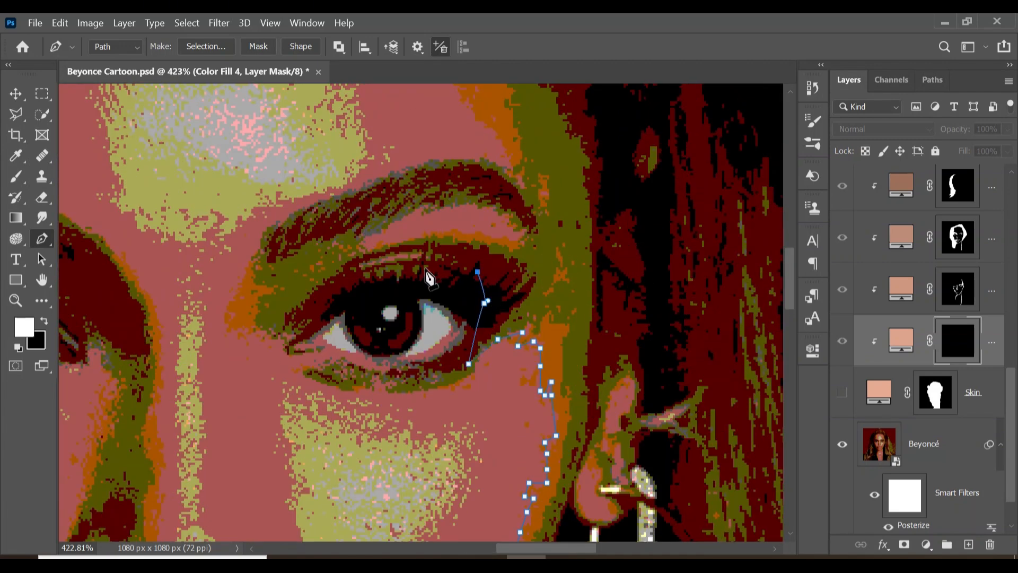
# - Trace along the right eye's upper lid and around the orange shadow at the inner end of the eyebrow
pyautogui.click(407, 268)
pyautogui.click(347, 276)
pyautogui.click(279, 315)
pyautogui.click(253, 330)
pyautogui.click(242, 330)
pyautogui.click(230, 330)
pyautogui.click(237, 280)
pyautogui.click(244, 264)
pyautogui.click(252, 254)
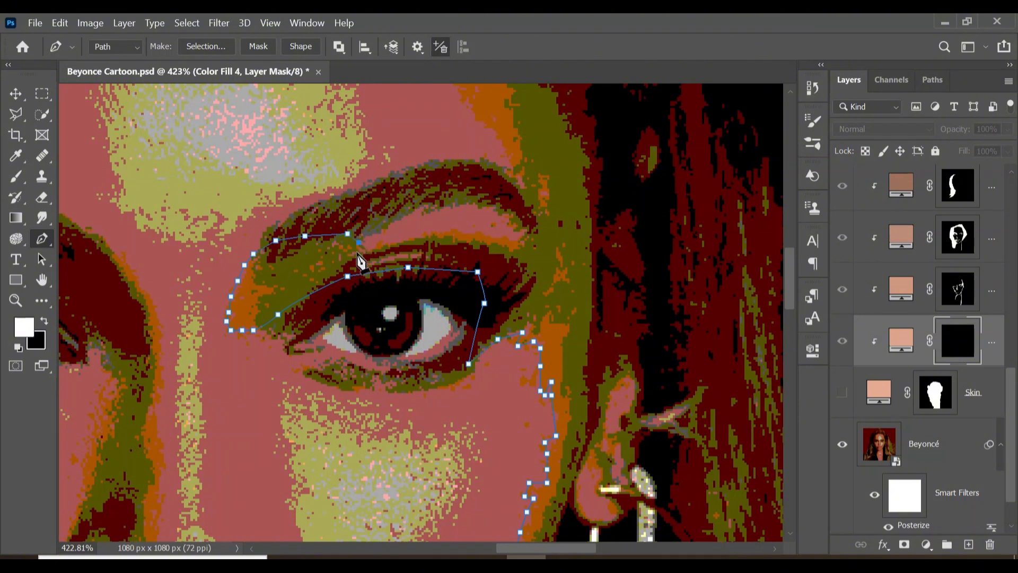
# - Trace around the outer end of the right eyebrow and up the orange shadow's edge at the temple
pyautogui.click(531, 193)
pyautogui.click(520, 173)
pyautogui.click(509, 153)
pyautogui.click(500, 140)
pyautogui.moveTo(500, 139); pyautogui.dragTo(500, 419)
pyautogui.click(489, 405)
pyautogui.click(472, 397)
pyautogui.click(468, 383)
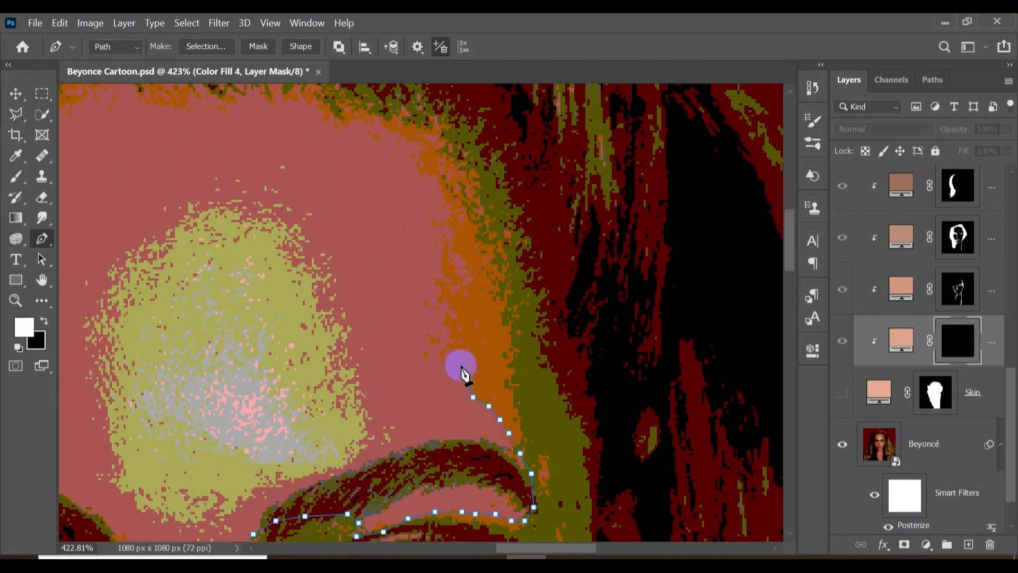
# - Trace the orange shadow's inner edge up the right side of the forehead toward the hairline
pyautogui.click(444, 240)
pyautogui.click(446, 233)
pyautogui.click(446, 214)
pyautogui.click(446, 202)
pyautogui.click(439, 186)
pyautogui.click(426, 170)
pyautogui.click(417, 166)
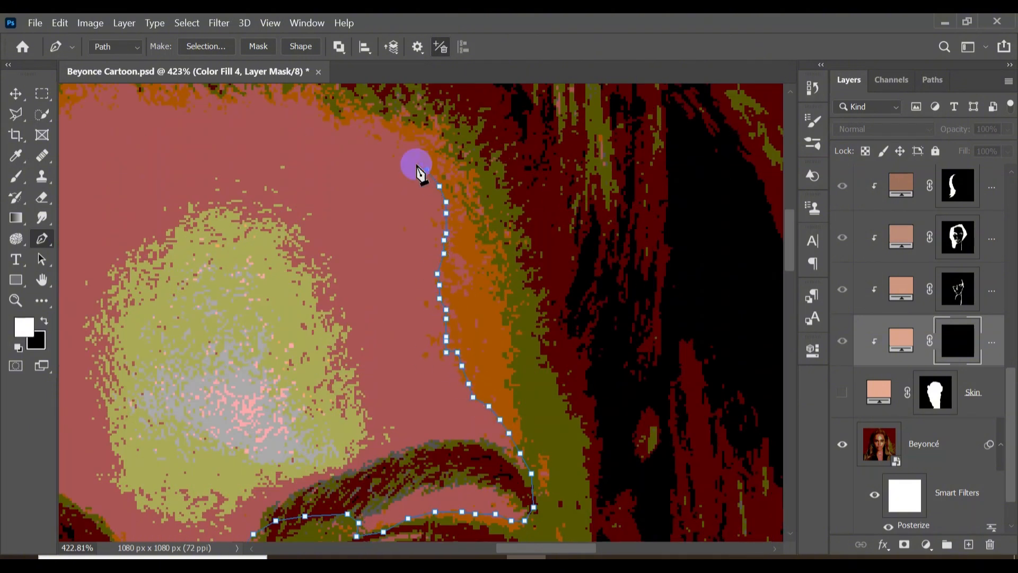
pyautogui.click(417, 153)
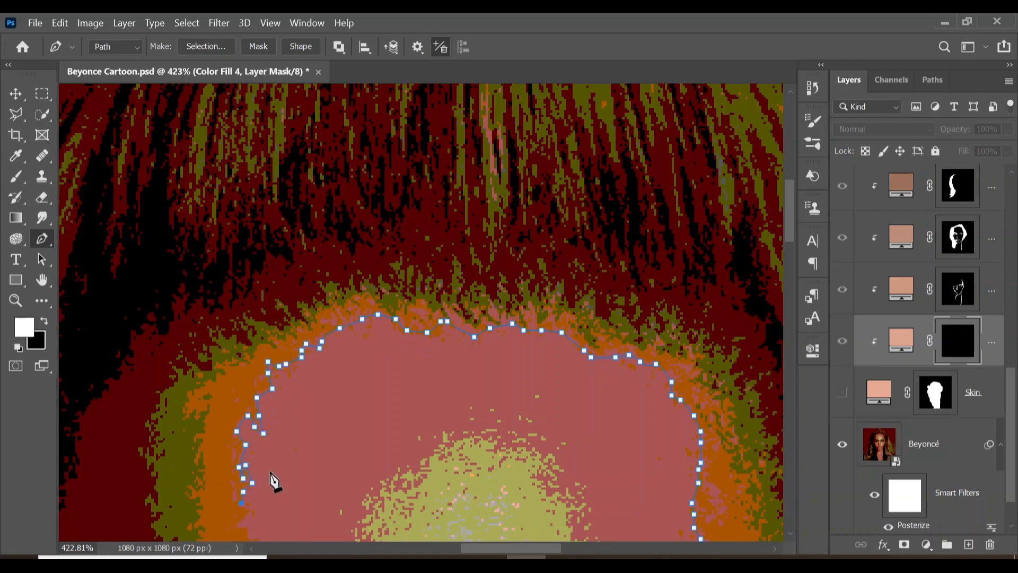
# - Trace the orange shadow's inner edge down the left side of the forehead
pyautogui.scroll(-3, 270, 472)
pyautogui.click(247, 295)
pyautogui.click(239, 307)
pyautogui.click(252, 314)
pyautogui.click(254, 319)
pyautogui.click(246, 327)
pyautogui.click(257, 335)
pyautogui.click(263, 351)
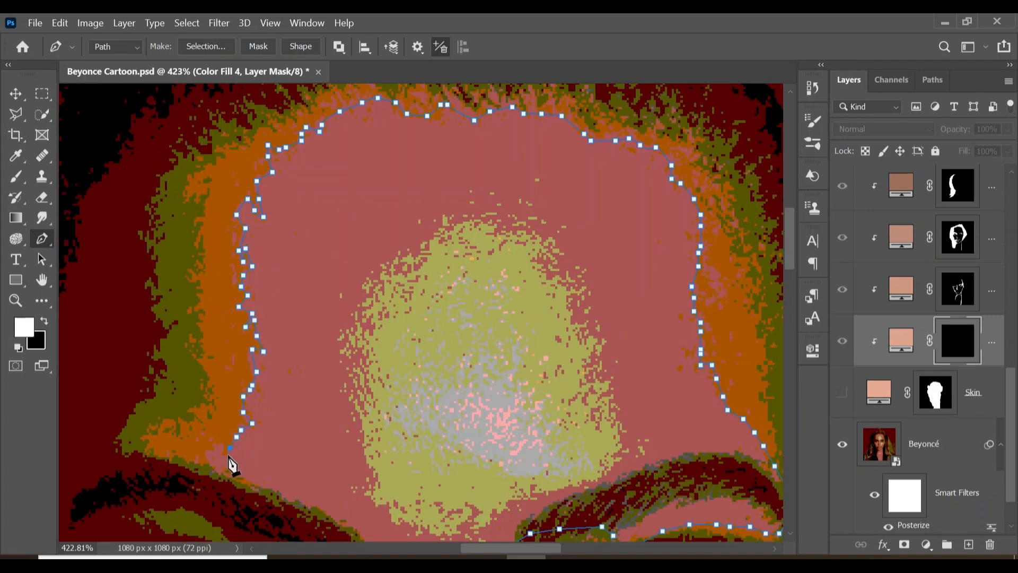
# - Bring the outline past the left eyebrow and down the shadow edge at the upper nose bridge
pyautogui.moveTo(231, 466); pyautogui.dragTo(419, 201)
pyautogui.click(506, 385)
pyautogui.click(516, 399)
pyautogui.click(520, 415)
pyautogui.scroll(-2, 521, 424)
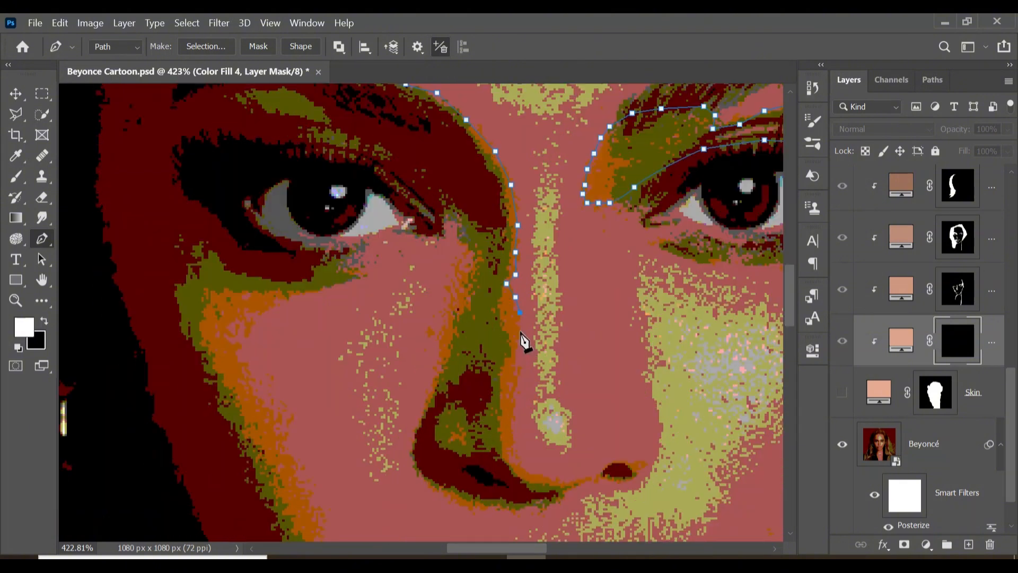
# - Trace the shadow edge around the lower end of the nose bridge and along the nose tip's underside toward the right nostril
pyautogui.click(513, 454)
pyautogui.click(518, 468)
pyautogui.click(536, 473)
pyautogui.click(551, 479)
pyautogui.click(570, 478)
pyautogui.click(586, 478)
pyautogui.click(598, 474)
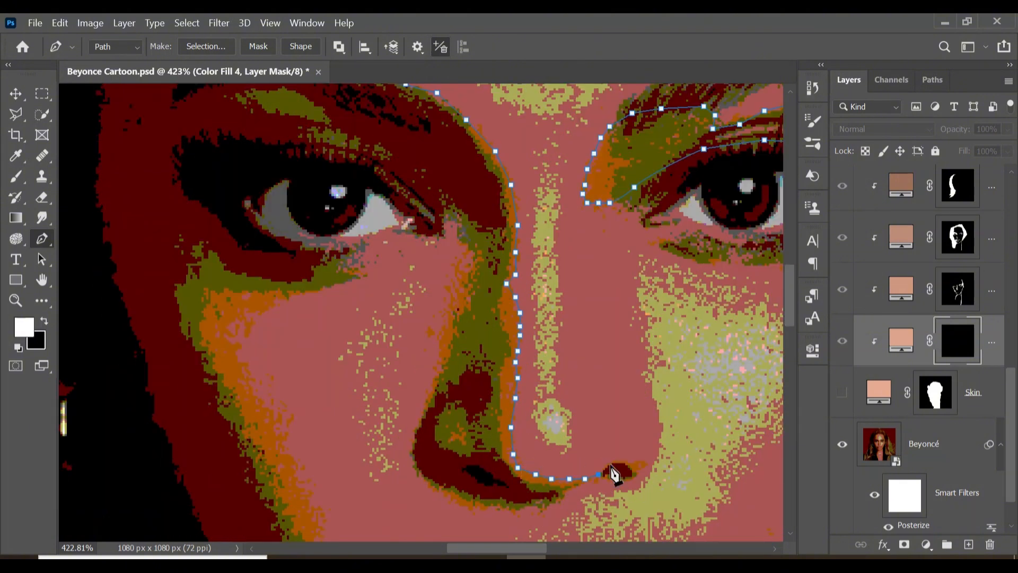
# - Trace around the right nostril and back along the shadow beneath the nose to under the left nostril
pyautogui.click(638, 470)
pyautogui.click(625, 478)
pyautogui.click(609, 478)
pyautogui.click(593, 481)
pyautogui.click(566, 488)
pyautogui.click(549, 503)
pyautogui.click(508, 507)
pyautogui.click(474, 505)
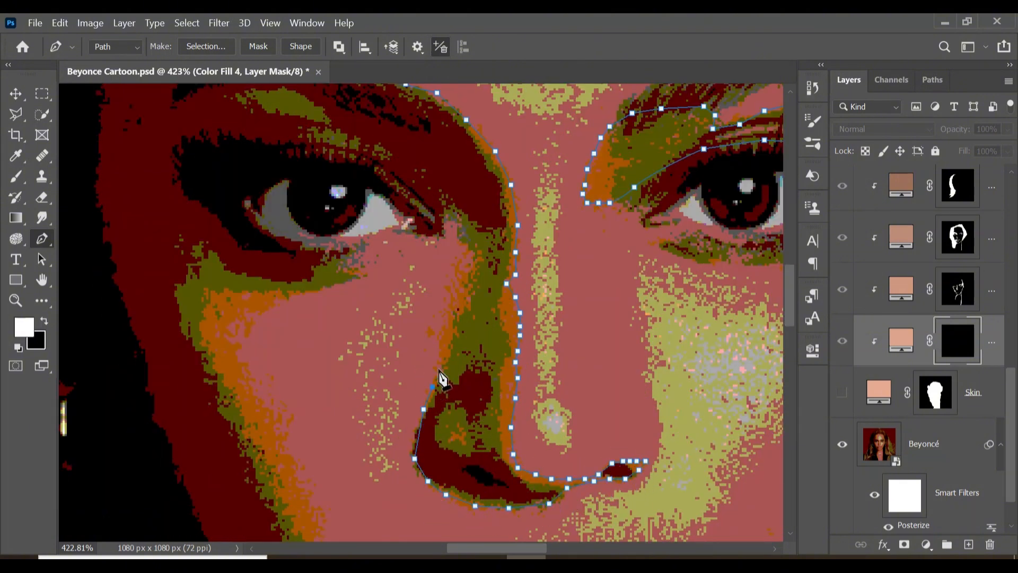
# - Trace around the left eye, over the upper lid and back beneath the lower lid to the under-eye shadow
pyautogui.moveTo(459, 178); pyautogui.dragTo(438, 175)
pyautogui.moveTo(353, 148); pyautogui.dragTo(331, 146)
pyautogui.click(253, 156)
pyautogui.moveTo(223, 205); pyautogui.dragTo(222, 228)
pyautogui.moveTo(251, 243); pyautogui.dragTo(291, 261)
pyautogui.click(350, 265)
pyautogui.click(358, 272)
pyautogui.click(325, 287)
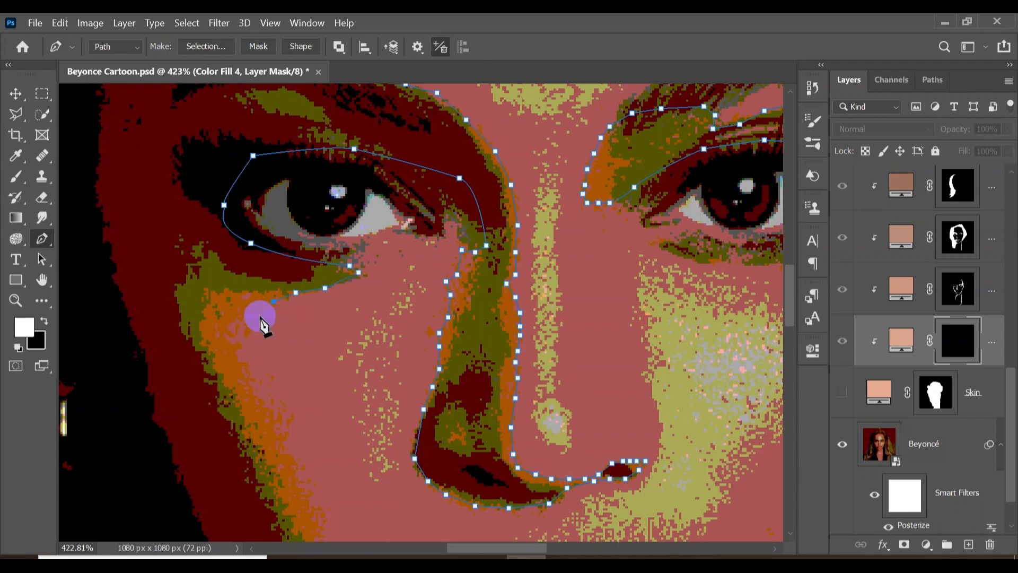
# - Trace the orange shadow's inner edge down the left cheek toward the mouth
pyautogui.click(293, 420)
pyautogui.click(287, 445)
pyautogui.click(294, 461)
pyautogui.click(307, 496)
pyautogui.click(322, 525)
pyautogui.moveTo(322, 525); pyautogui.dragTo(169, 220)
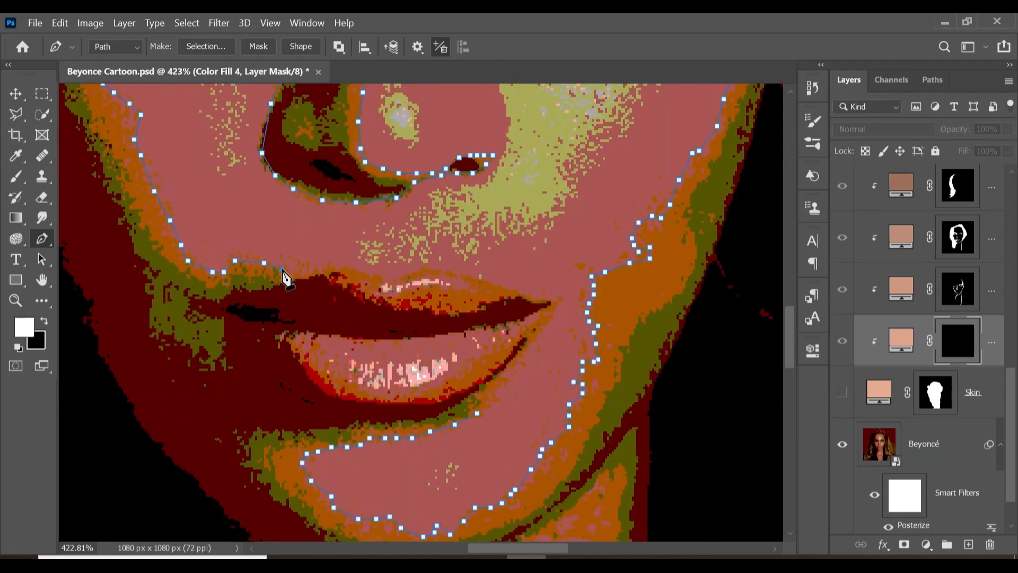
# - Trace along the upper lip to the right mouth corner, then back beneath the lower lip out to the left jaw
pyautogui.click(327, 274)
pyautogui.click(398, 276)
pyautogui.click(481, 277)
pyautogui.click(559, 299)
pyautogui.click(501, 373)
pyautogui.click(427, 410)
pyautogui.click(293, 397)
pyautogui.click(113, 282)
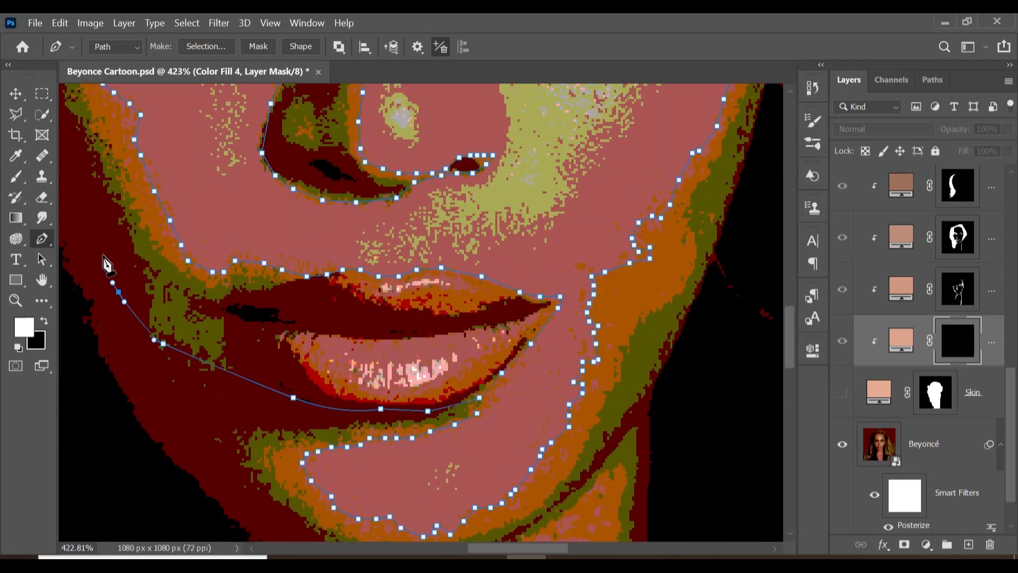
# - Carry the outline up outside the left side of the face
pyautogui.moveTo(103, 255); pyautogui.dragTo(284, 409)
pyautogui.click(216, 369)
pyautogui.click(203, 344)
pyautogui.click(171, 271)
pyautogui.moveTo(172, 130); pyautogui.dragTo(248, 206)
pyautogui.click(175, 136)
pyautogui.click(175, 107)
pyautogui.moveTo(255, 154); pyautogui.dragTo(156, 279)
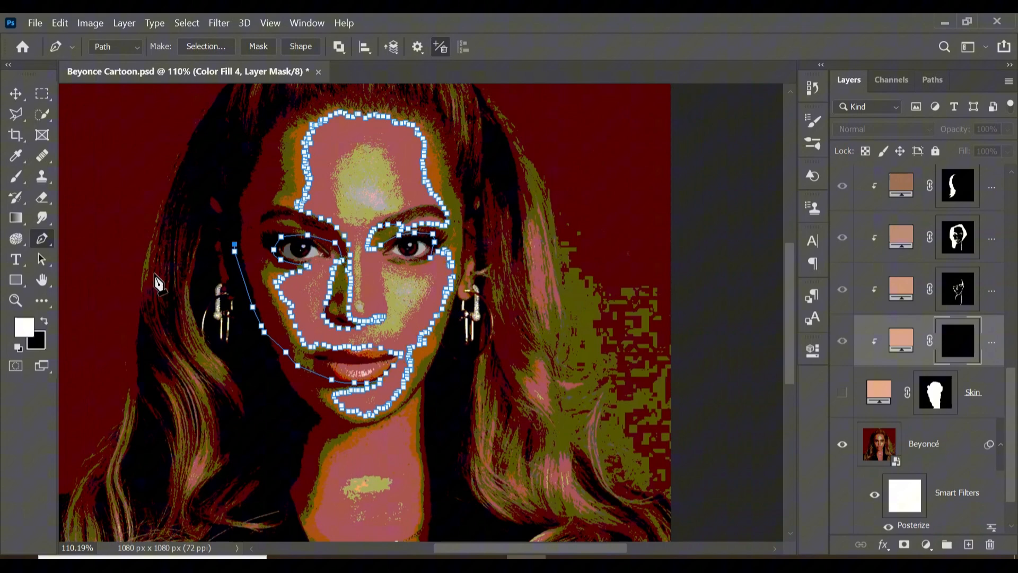
# - Bring the outline down outside the right side of the face to the jaw
pyautogui.click(449, 107)
pyautogui.click(480, 186)
pyautogui.moveTo(466, 306); pyautogui.dragTo(457, 339)
pyautogui.moveTo(420, 398)
pyautogui.mouseDown()
pyautogui.moveTo(414, 405)
pyautogui.moveTo(530, 396)
pyautogui.mouseUp()
pyautogui.click(448, 264)
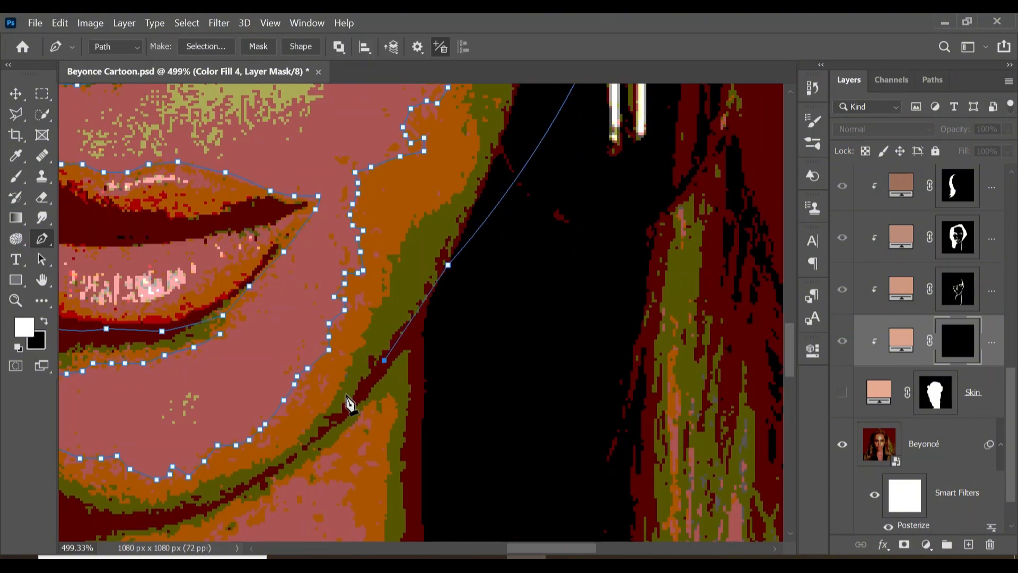
# - Trace along the jawline beneath the chin and back under the lower lip to close the face outline
pyautogui.moveTo(347, 399); pyautogui.dragTo(527, 248)
pyautogui.click(562, 208)
pyautogui.click(477, 296)
pyautogui.click(332, 366)
pyautogui.click(244, 352)
pyautogui.click(178, 310)
pyautogui.click(370, 344)
pyautogui.click(576, 333)
# - Fill the face outline with the foreground color at 100% opacity on the Color Fill 4 mask and show the Skin layer
pyautogui.rightClick(701, 337)
pyautogui.click(734, 278)
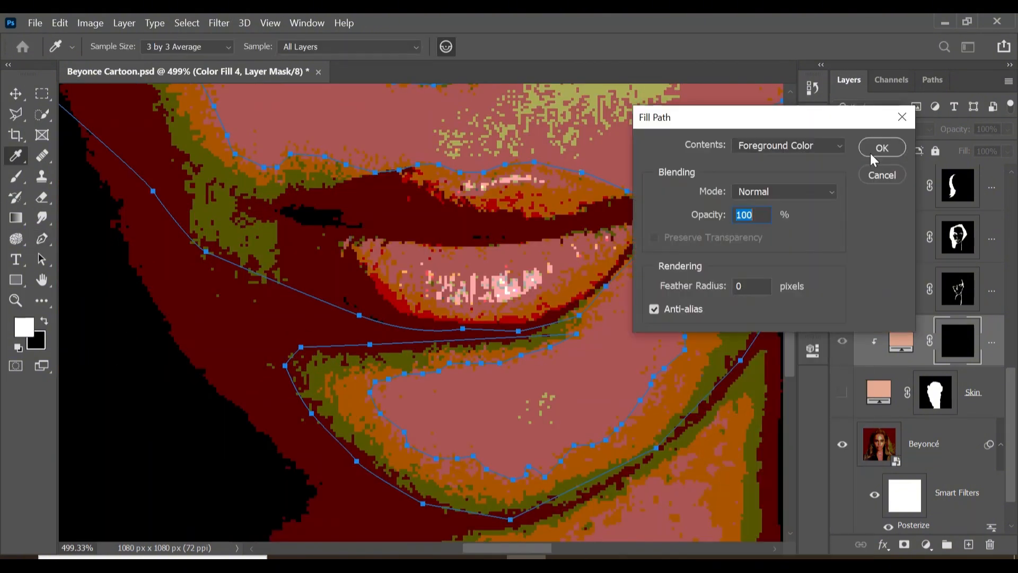
pyautogui.click(880, 149)
pyautogui.click(842, 393)
# - Start a path along the orange shadow's inner edge on the left side of the neck, below the necklace
pyautogui.moveTo(282, 236); pyautogui.dragTo(207, 258)
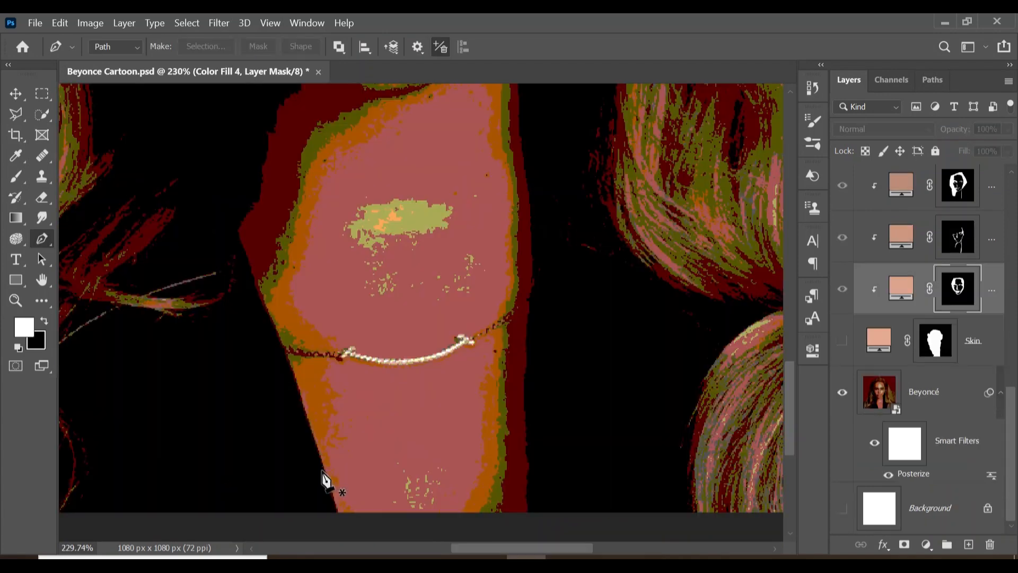
pyautogui.click(321, 466)
pyautogui.click(330, 440)
pyautogui.click(333, 419)
pyautogui.click(330, 393)
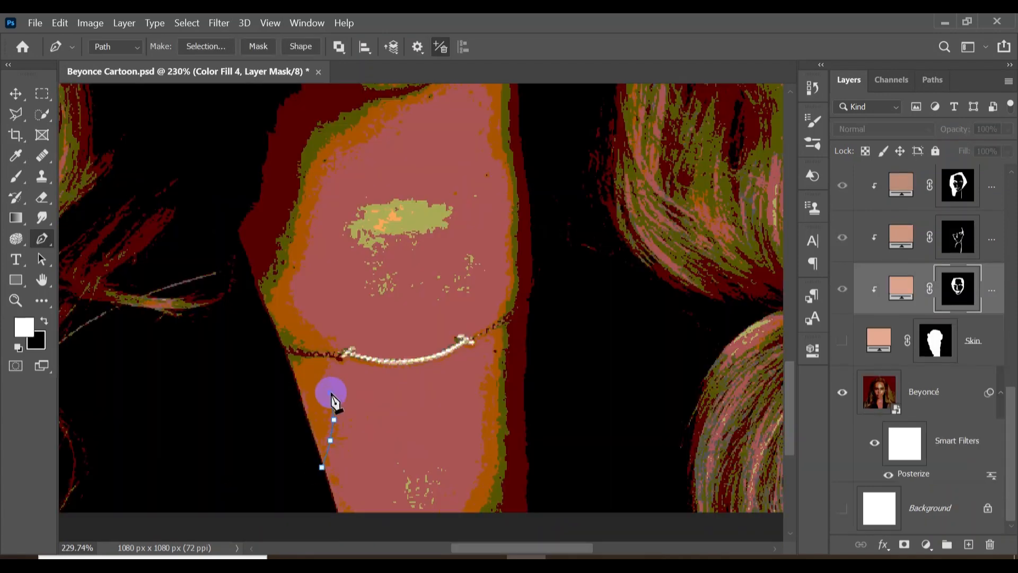
# - Trace the orange shadow's inner edge along the upper left neck toward the jaw
pyautogui.click(326, 161)
pyautogui.click(338, 151)
pyautogui.click(350, 151)
pyautogui.click(367, 137)
pyautogui.click(376, 134)
pyautogui.click(383, 123)
pyautogui.scroll(3, 386, 125)
pyautogui.click(395, 192)
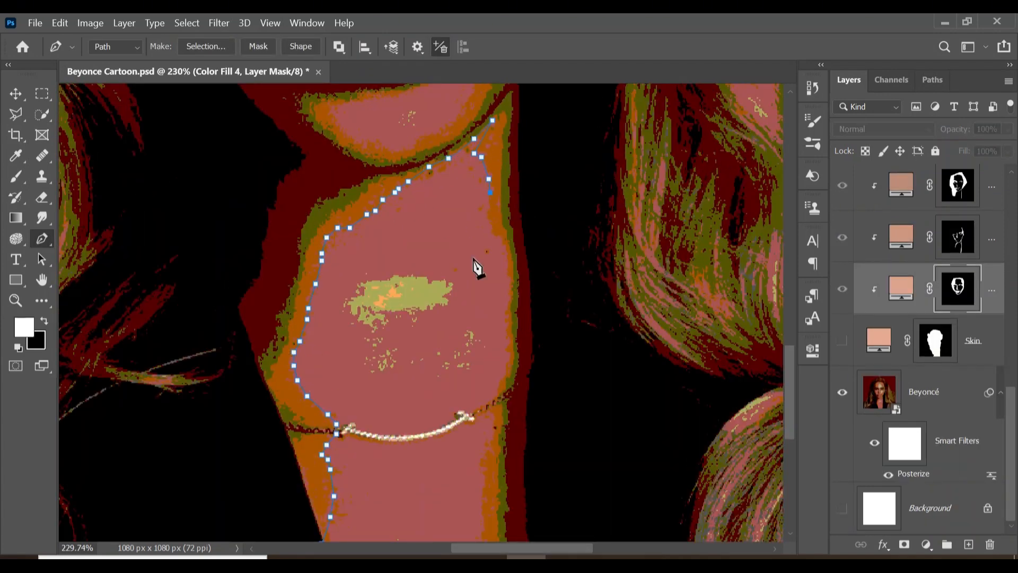
# - Trace the orange shadow's inner edge down the right side of the neck to just below the necklace
pyautogui.click(506, 250)
pyautogui.click(508, 282)
pyautogui.click(505, 313)
pyautogui.click(508, 346)
pyautogui.click(504, 368)
pyautogui.click(497, 397)
pyautogui.click(494, 420)
pyautogui.click(493, 441)
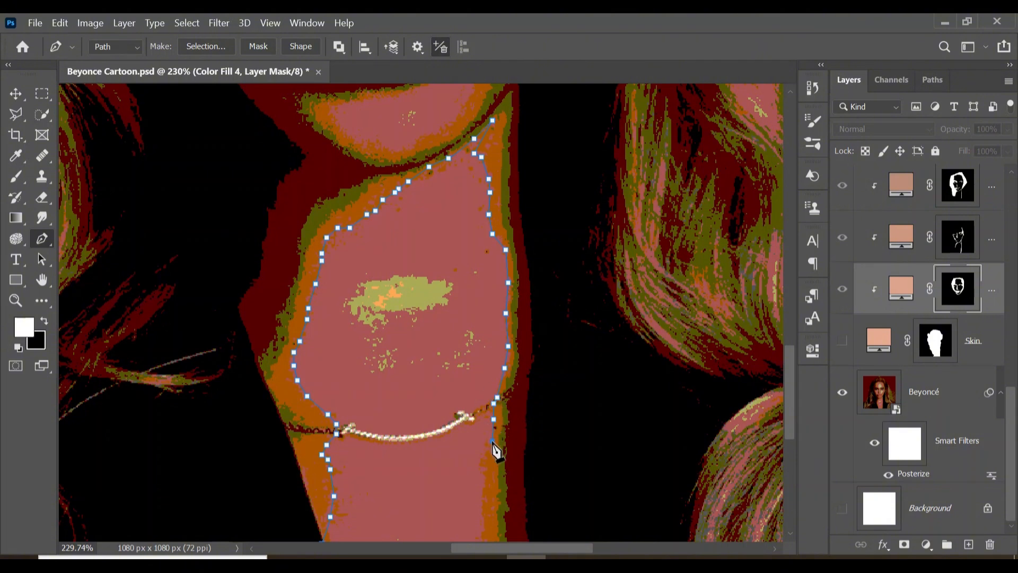
# - Trace the right neck shadow's lower end, then return up its outer side to beneath the jaw
pyautogui.scroll(-4, 498, 501)
pyautogui.click(483, 432)
pyautogui.moveTo(483, 441); pyautogui.dragTo(482, 447)
pyautogui.scroll(4, 527, 333)
pyautogui.click(508, 234)
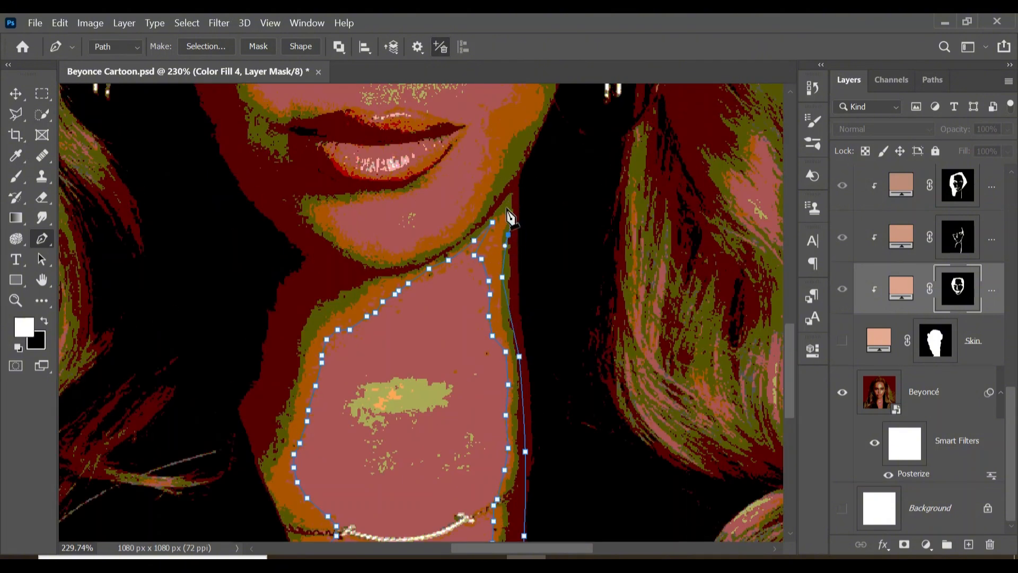
# - Close the neck shadow outline down the outer left side and fill it on the Color Fill 4 mask
pyautogui.scroll(-3, 270, 424)
pyautogui.click(267, 346)
pyautogui.click(258, 358)
pyautogui.click(272, 426)
pyautogui.click(288, 475)
pyautogui.click(318, 517)
pyautogui.rightClick(291, 393)
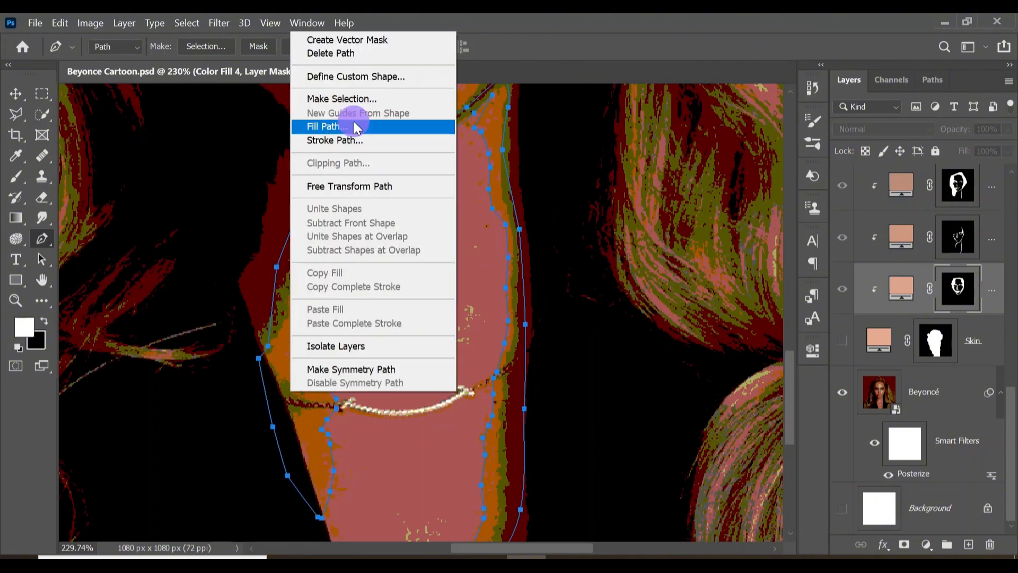
pyautogui.click(356, 127)
pyautogui.rightClick(291, 379)
pyautogui.click(364, 221)
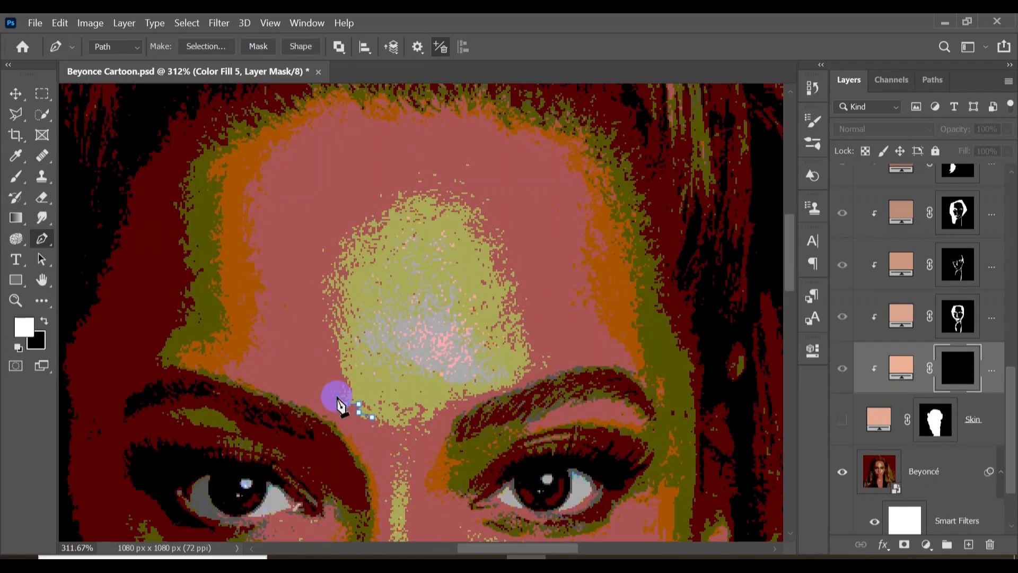
# - Trace the yellow forehead highlight up its left edge, over the top and down its right edge toward the eyebrow
pyautogui.click(344, 377)
pyautogui.click(339, 351)
pyautogui.click(332, 334)
pyautogui.click(325, 310)
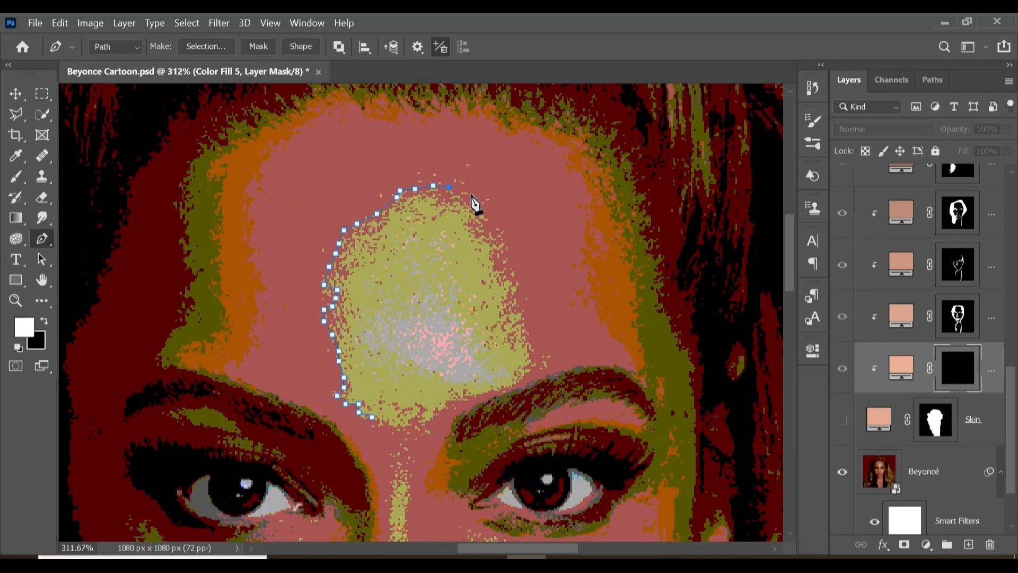
pyautogui.click(519, 296)
pyautogui.click(520, 313)
pyautogui.click(529, 336)
pyautogui.click(532, 351)
pyautogui.click(533, 362)
# - Trace the forehead highlight's lower edge, fill the outline on the Color Fill 5 mask, and delete the path
pyautogui.click(464, 398)
pyautogui.click(454, 403)
pyautogui.click(437, 414)
pyautogui.click(425, 426)
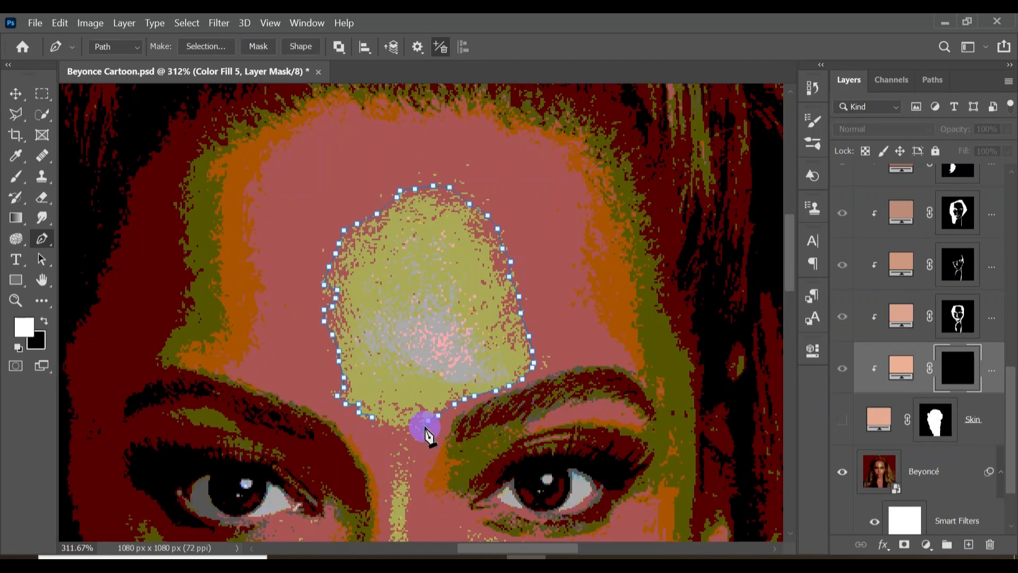
pyautogui.rightClick(425, 313)
pyautogui.click(454, 289)
pyautogui.click(881, 148)
pyautogui.rightClick(441, 327)
pyautogui.click(465, 216)
# - Trace the nose bridge highlight down its left edge and around the nose tip
pyautogui.scroll(-5, 409, 227)
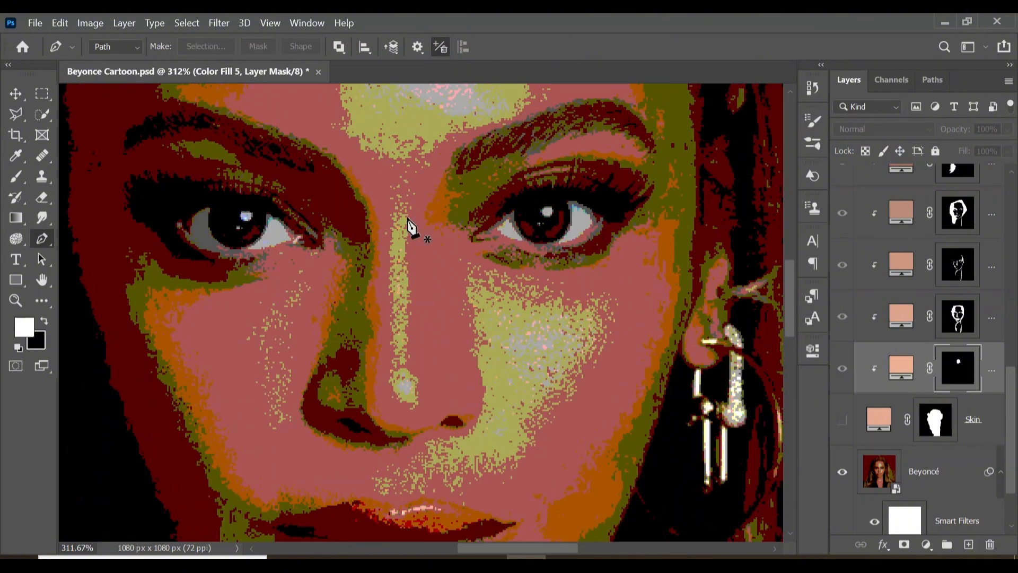
pyautogui.click(399, 187)
pyautogui.click(391, 223)
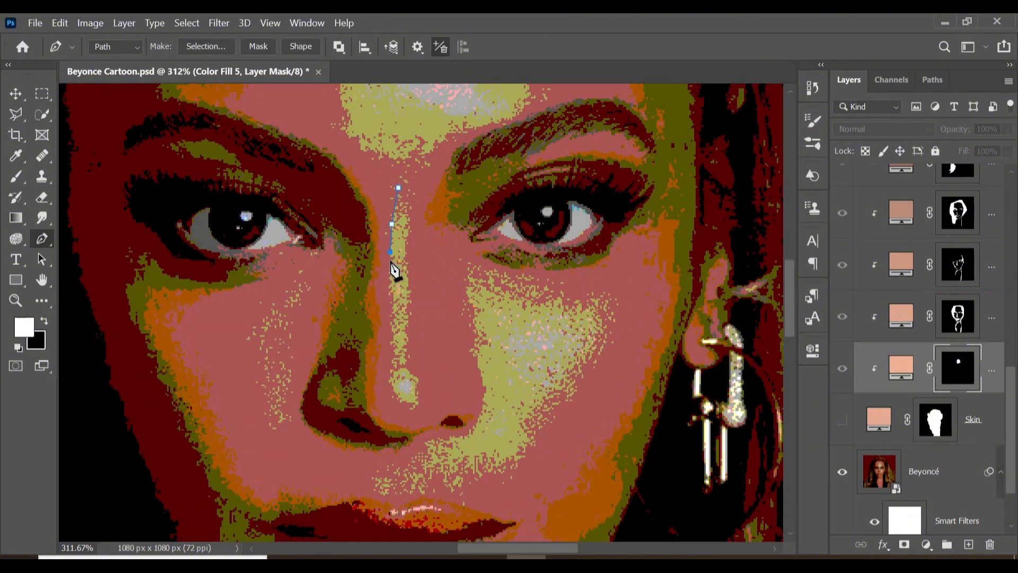
pyautogui.click(392, 354)
pyautogui.click(392, 365)
pyautogui.click(390, 374)
pyautogui.click(405, 402)
pyautogui.click(414, 402)
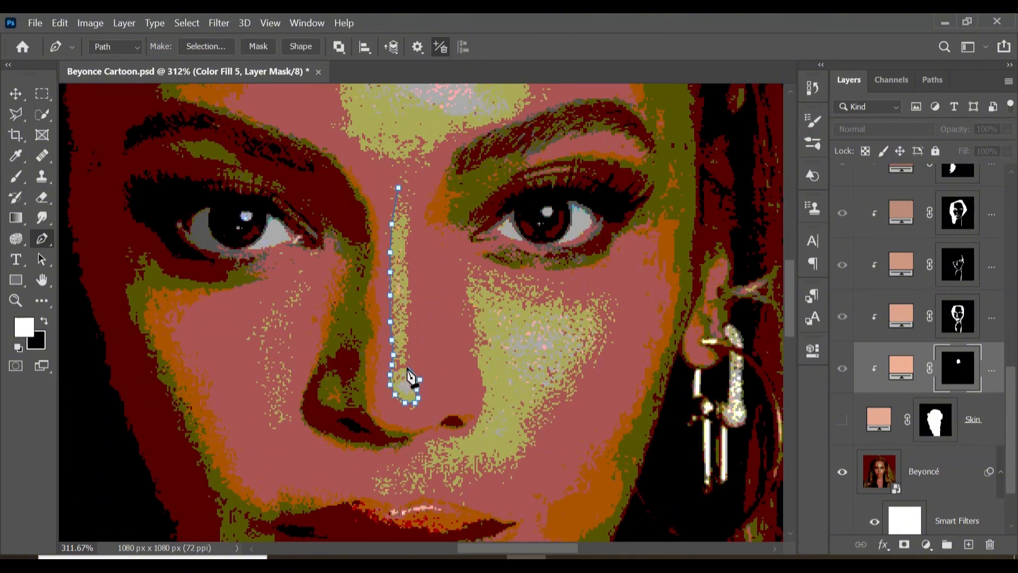
# - Close the nose highlight outline up its right edge, fill it on the Color Fill 5 mask, and delete the path
pyautogui.click(407, 259)
pyautogui.click(407, 248)
pyautogui.click(407, 235)
pyautogui.click(410, 226)
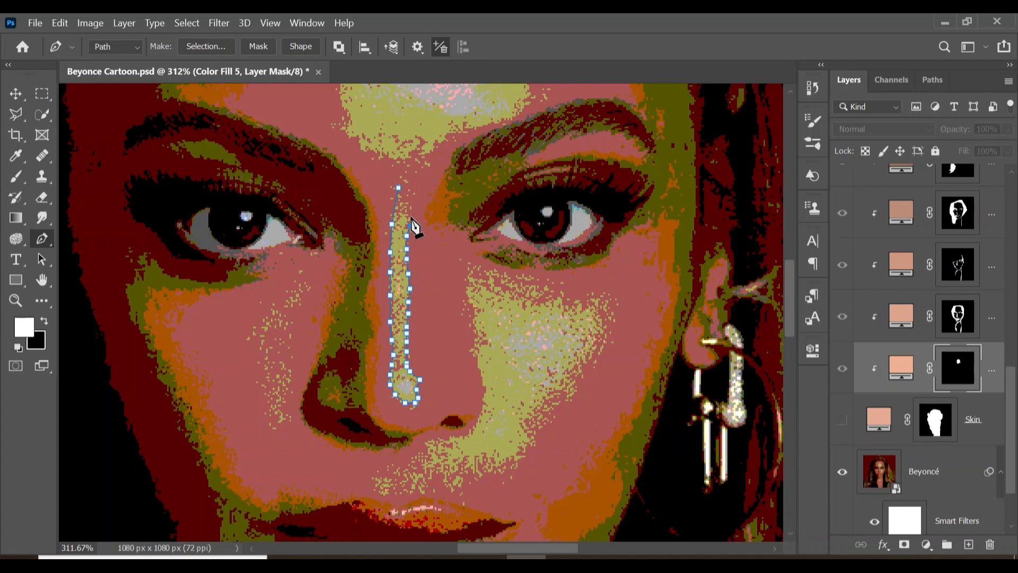
pyautogui.click(398, 188)
pyautogui.rightClick(400, 338)
pyautogui.click(449, 291)
pyautogui.press('Return')
pyautogui.scroll(-3, 399, 290)
pyautogui.rightClick(392, 289)
pyautogui.click(433, 216)
# - Trace the right cheek highlight's inner edge from above the upper lip, under the nostril and up beside the nose
pyautogui.click(374, 400)
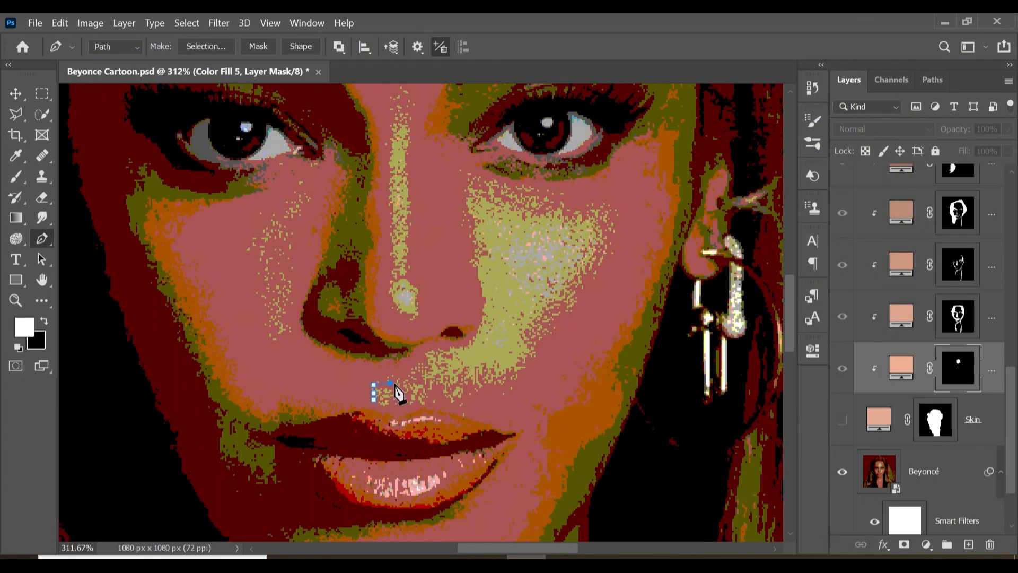
pyautogui.click(417, 370)
pyautogui.click(426, 361)
pyautogui.click(425, 353)
pyautogui.click(433, 352)
pyautogui.click(448, 350)
pyautogui.click(468, 341)
pyautogui.click(478, 328)
pyautogui.click(481, 315)
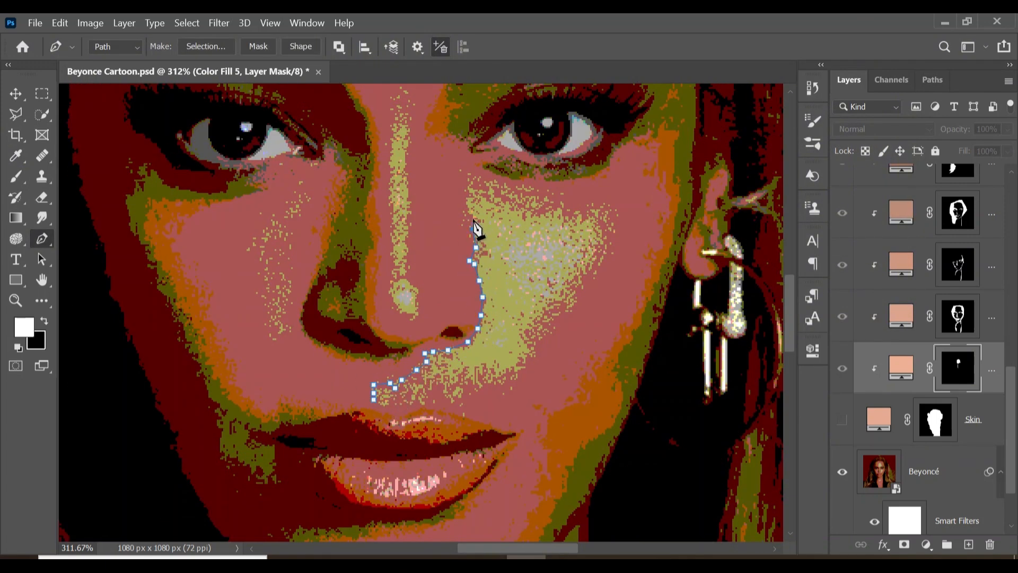
# - Trace the right cheek highlight beneath the eye, down its outer side and back toward the upper lip
pyautogui.click(590, 204)
pyautogui.click(604, 202)
pyautogui.click(614, 208)
pyautogui.click(615, 233)
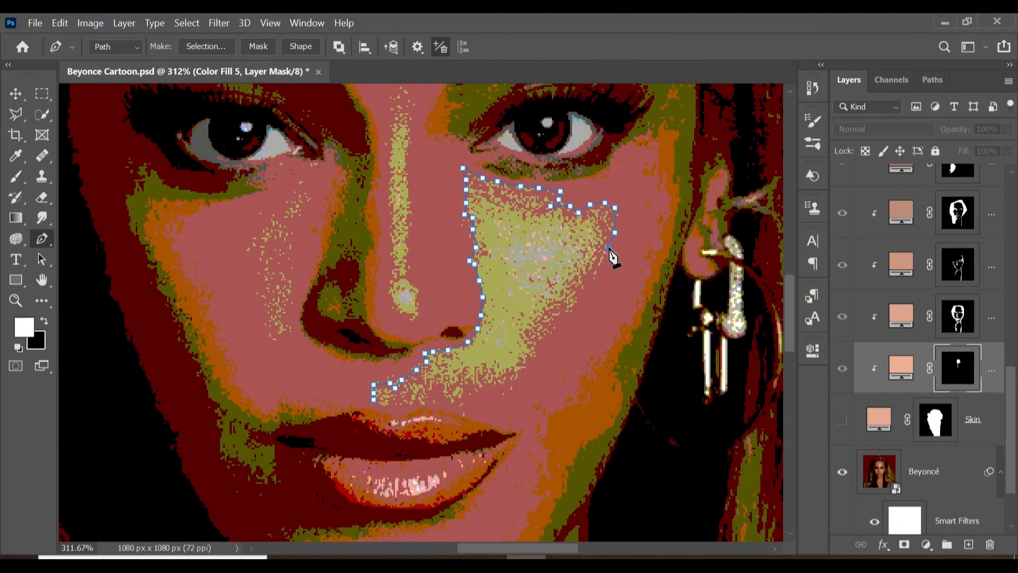
pyautogui.click(598, 260)
pyautogui.click(585, 275)
pyautogui.click(569, 313)
pyautogui.click(554, 322)
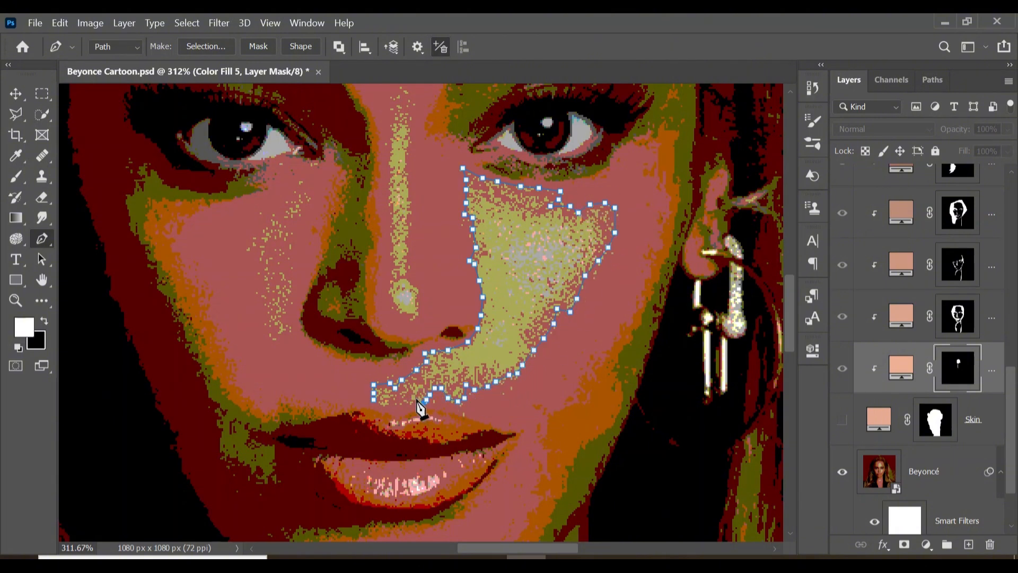
# - Close the right cheek highlight outline, fill it on the Color Fill 5 mask, and delete the path
pyautogui.click(374, 400)
pyautogui.rightClick(551, 222)
pyautogui.click(580, 290)
pyautogui.press('Return')
pyautogui.rightClick(544, 265)
pyautogui.click(605, 215)
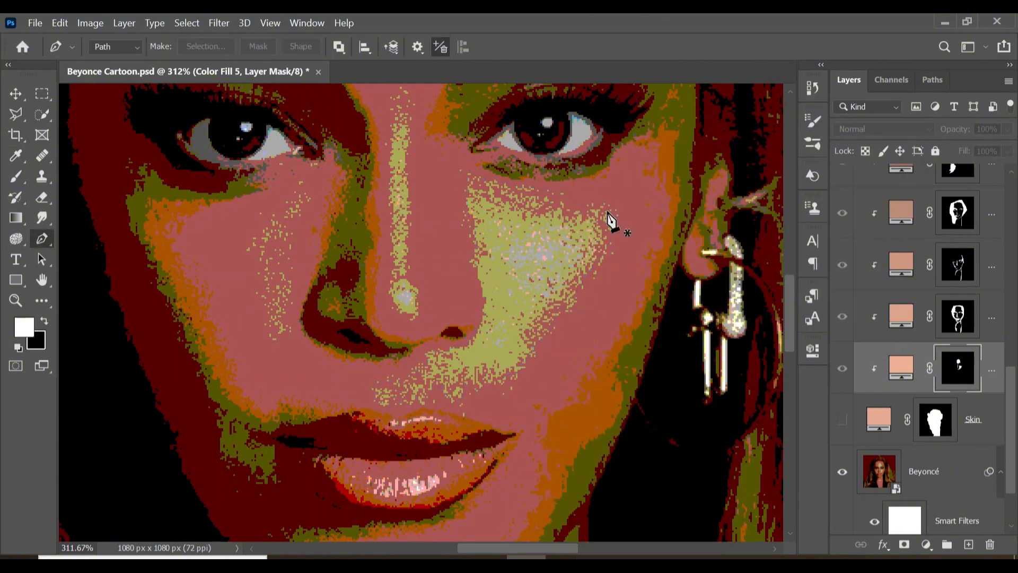
# - Trace the speckled left cheek highlight up its inner edge, around the top and onto its outer edge
pyautogui.click(286, 322)
pyautogui.click(287, 302)
pyautogui.click(294, 200)
pyautogui.click(284, 210)
pyautogui.click(276, 216)
pyautogui.click(269, 215)
pyautogui.click(264, 232)
pyautogui.click(257, 234)
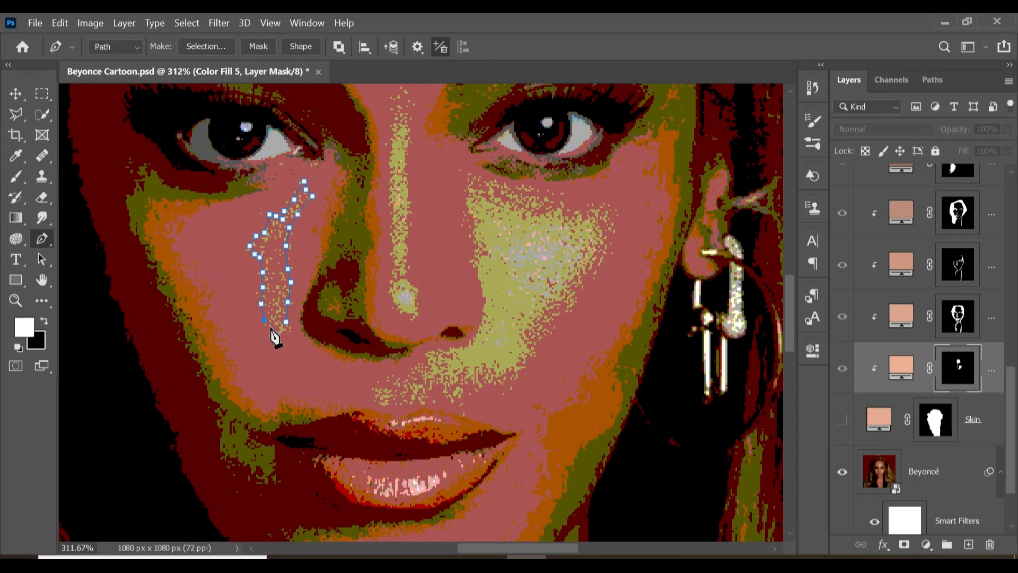
# - Close the left cheek highlight outline and fill it on the Color Fill 5 mask
pyautogui.click(286, 322)
pyautogui.rightClick(277, 270)
pyautogui.click(329, 293)
pyautogui.press('Return')
pyautogui.press('Return')
# - Outline the small chin highlight, fill it on the Color Fill 5 mask, and delete the path
pyautogui.moveTo(520, 280); pyautogui.dragTo(495, 127)
pyautogui.click(394, 414)
pyautogui.click(408, 400)
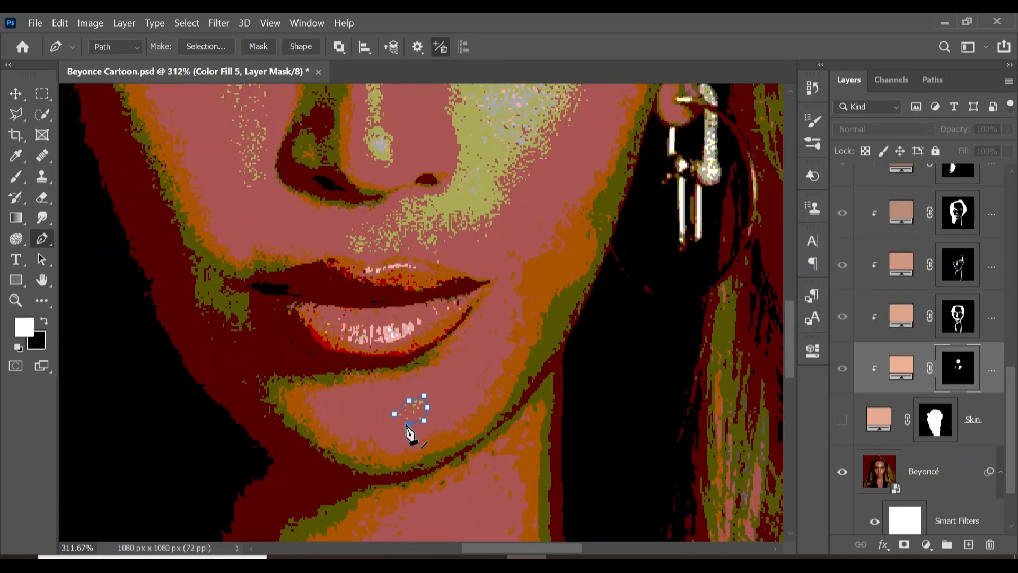
pyautogui.click(394, 414)
pyautogui.rightClick(417, 412)
pyautogui.click(489, 148)
pyautogui.press('Return')
pyautogui.rightClick(419, 415)
pyautogui.click(461, 76)
# - Trace the lower edge of the yellow highlight on the middle of the neck
pyautogui.scroll(-6, 395, 444)
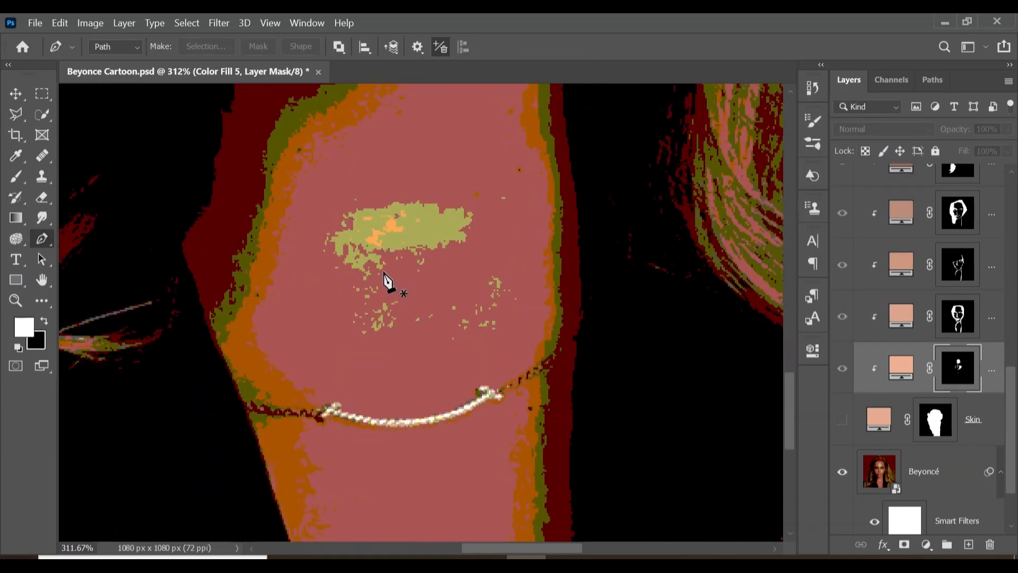
pyautogui.click(382, 271)
pyautogui.click(385, 266)
pyautogui.click(375, 253)
pyautogui.click(382, 248)
pyautogui.click(397, 248)
pyautogui.click(409, 255)
pyautogui.click(419, 265)
pyautogui.click(423, 252)
# - Trace the neck highlight's upper edge from right to left and around its left end
pyautogui.click(438, 203)
pyautogui.click(427, 204)
pyautogui.click(417, 201)
pyautogui.click(405, 202)
pyautogui.click(395, 202)
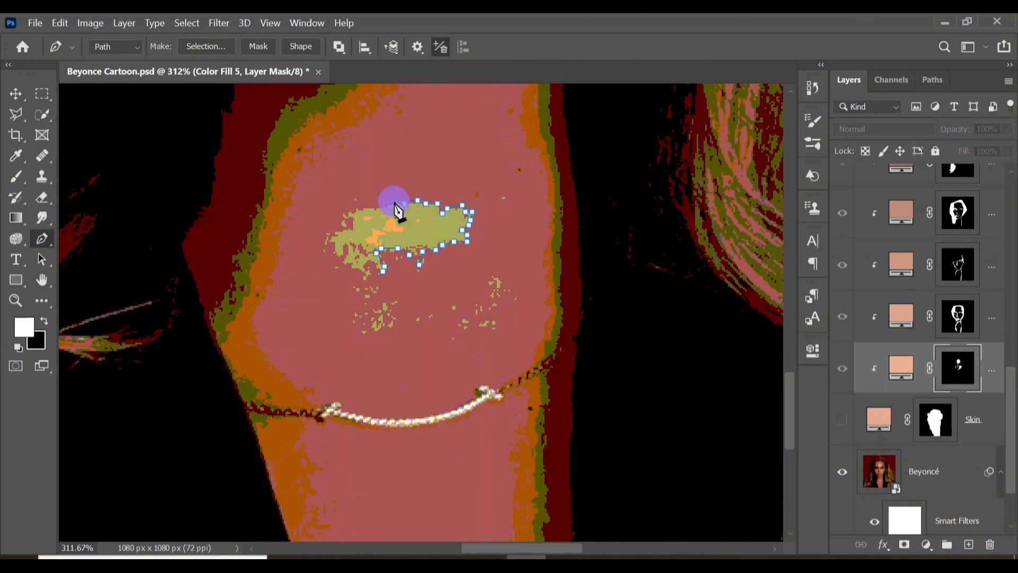
pyautogui.click(371, 208)
pyautogui.click(350, 209)
pyautogui.click(345, 223)
# - Fill the large neck highlight outline on the Color Fill 5 mask and delete the path
pyautogui.rightClick(410, 234)
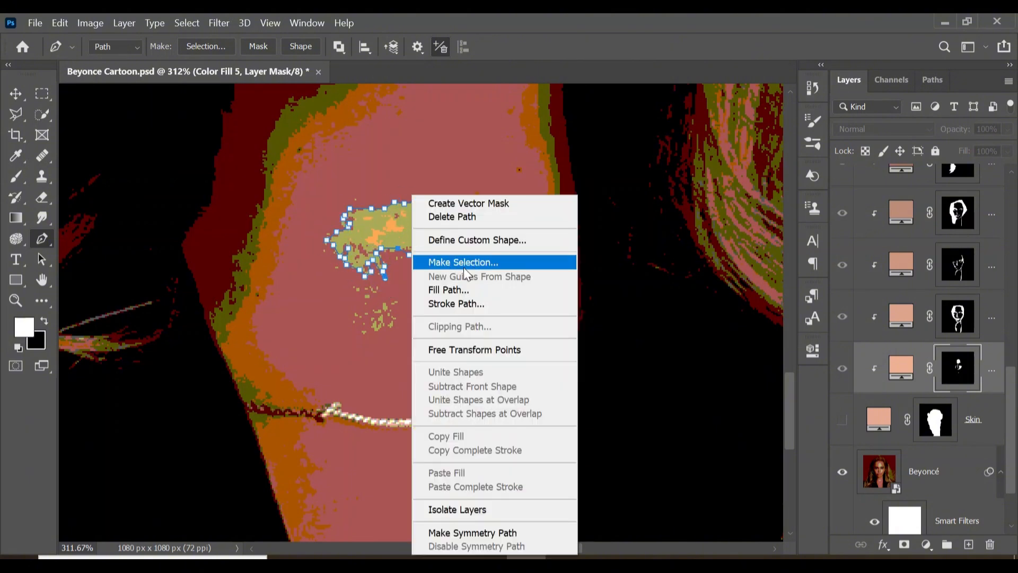
pyautogui.click(461, 289)
pyautogui.press('Return')
pyautogui.rightClick(415, 227)
pyautogui.click(456, 217)
# - Outline the small speckled patch above the necklace's left part and fill it with the foreground color at 100% opacity
pyautogui.click(375, 332)
pyautogui.click(394, 319)
pyautogui.click(396, 309)
pyautogui.click(375, 332)
pyautogui.rightClick(387, 318)
pyautogui.click(424, 291)
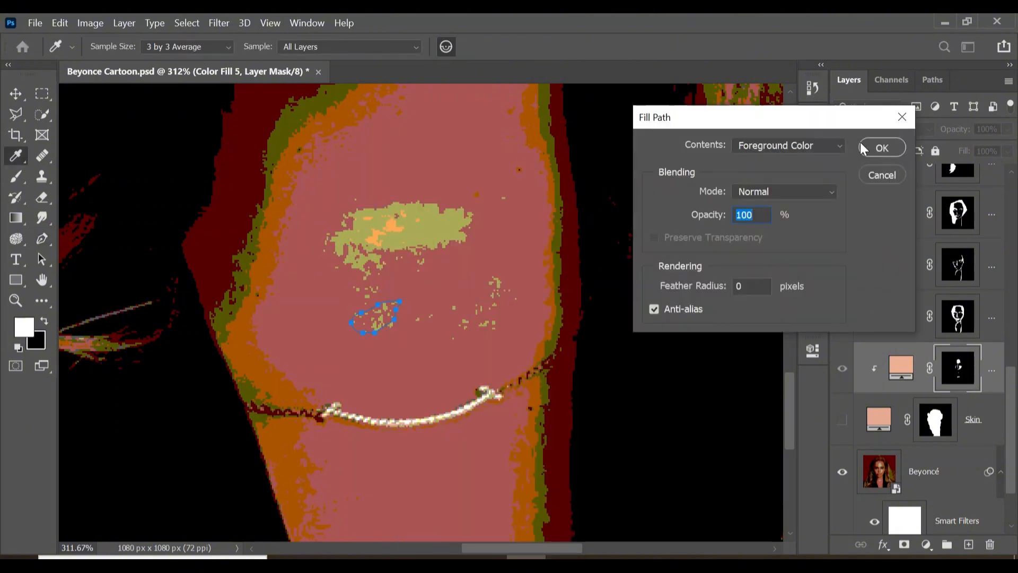
pyautogui.click(864, 145)
pyautogui.press('Return')
# - Outline the small speckled patch above the necklace's right end and fill it on the Color Fill 5 mask
pyautogui.click(475, 312)
pyautogui.click(456, 329)
pyautogui.rightClick(476, 313)
pyautogui.click(479, 290)
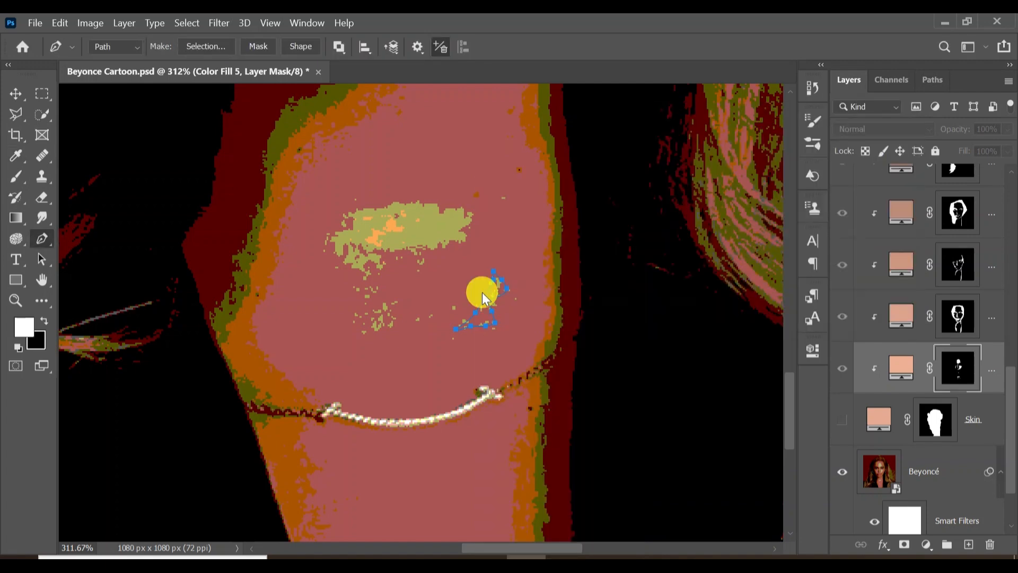
# - Trace the gray-pink core of the forehead highlight and fill it on the Color Fill 6 mask
pyautogui.hotkey('ctrl', '0')
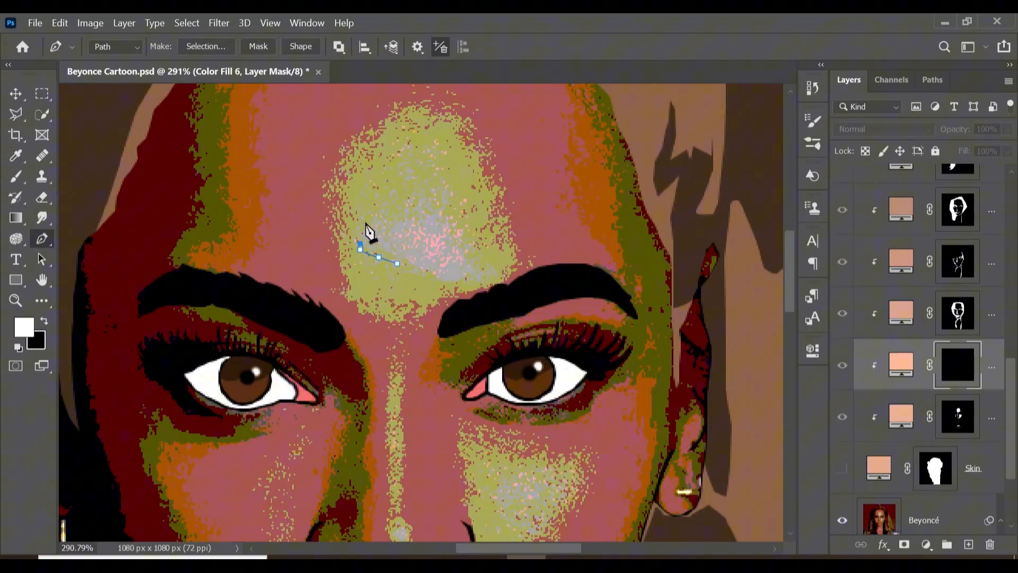
pyautogui.click(432, 139)
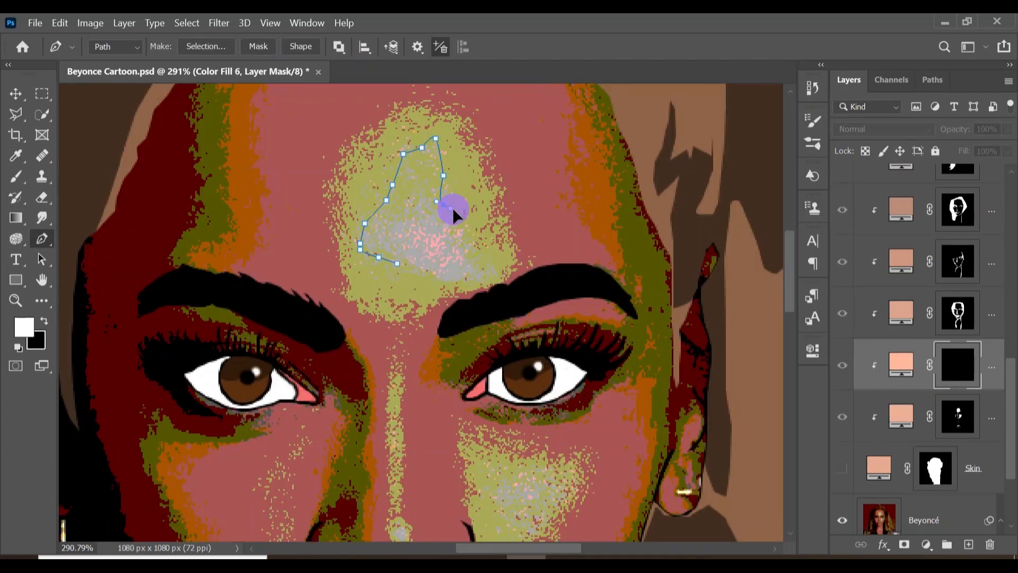
pyautogui.click(497, 270)
pyautogui.click(397, 264)
pyautogui.rightClick(413, 261)
pyautogui.click(451, 291)
pyautogui.click(879, 147)
pyautogui.press('Return')
# - Outline and fill the nose tip highlight on the Color Fill 6 mask, then briefly show the Skin layer to check it
pyautogui.scroll(-3, 479, 225)
pyautogui.click(398, 361)
pyautogui.click(400, 366)
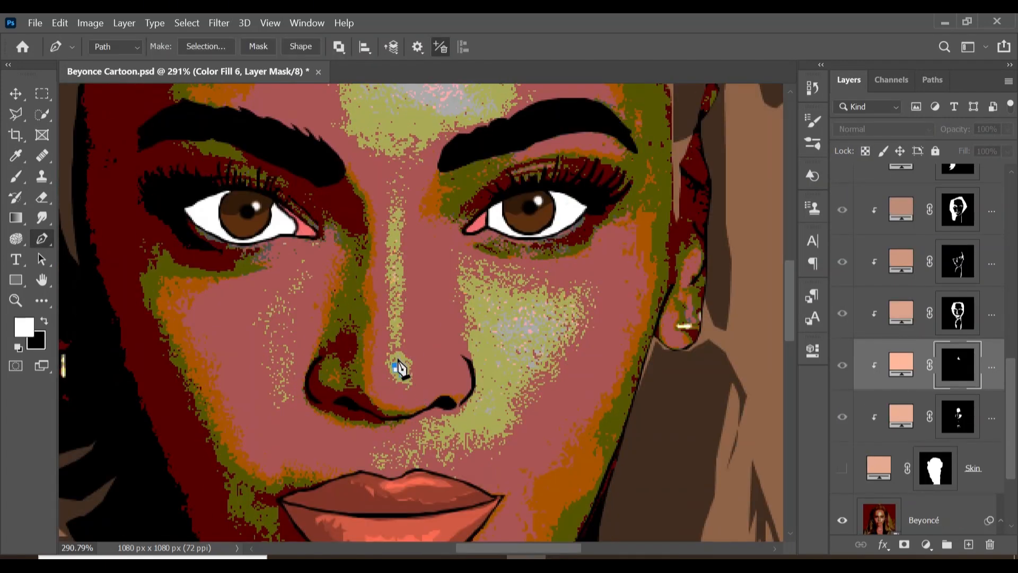
pyautogui.click(403, 365)
pyautogui.rightClick(400, 366)
pyautogui.click(436, 291)
pyautogui.click(866, 152)
pyautogui.rightClick(397, 366)
pyautogui.click(429, 197)
pyautogui.click(842, 467)
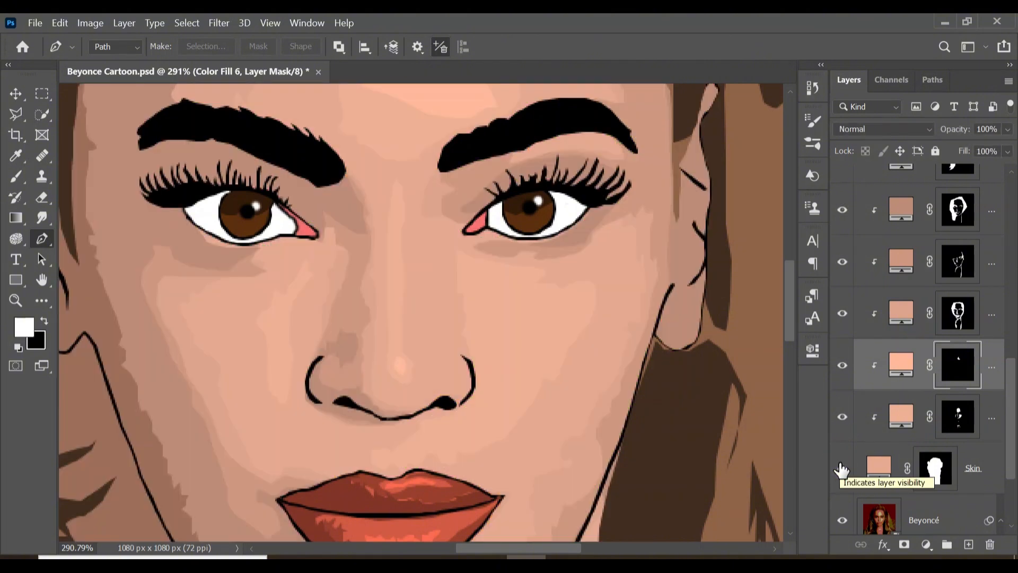
pyautogui.click(842, 467)
# - Trace the gray-pink core of the right cheek highlight, fill it on the Color Fill 6 mask, and delete the path
pyautogui.click(509, 355)
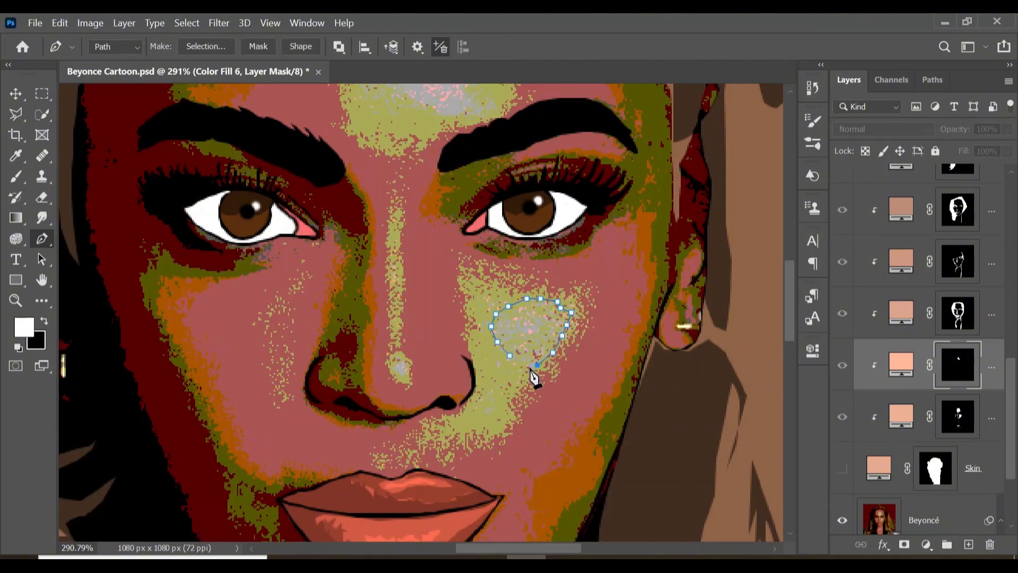
pyautogui.click(509, 354)
pyautogui.rightClick(505, 352)
pyautogui.click(546, 289)
pyautogui.click(880, 150)
pyautogui.rightClick(537, 350)
pyautogui.click(573, 215)
# - Turn the Skin layer's visibility back on and zoom out to the whole portrait
pyautogui.scroll(-5, 519, 418)
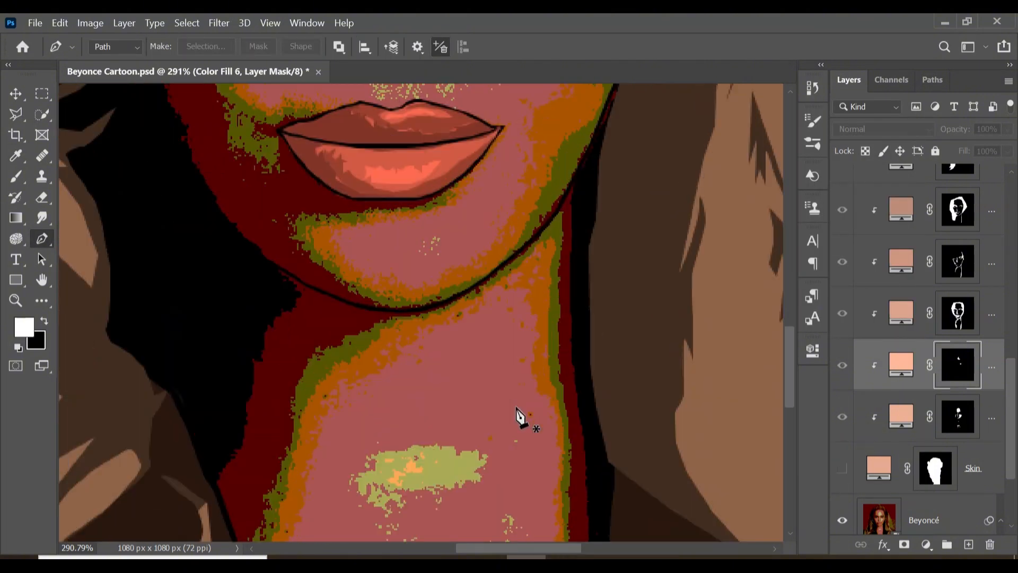
pyautogui.press('z')
pyautogui.moveTo(517, 525); pyautogui.dragTo(451, 525)
pyautogui.click(842, 467)
pyautogui.moveTo(591, 342); pyautogui.dragTo(554, 344)
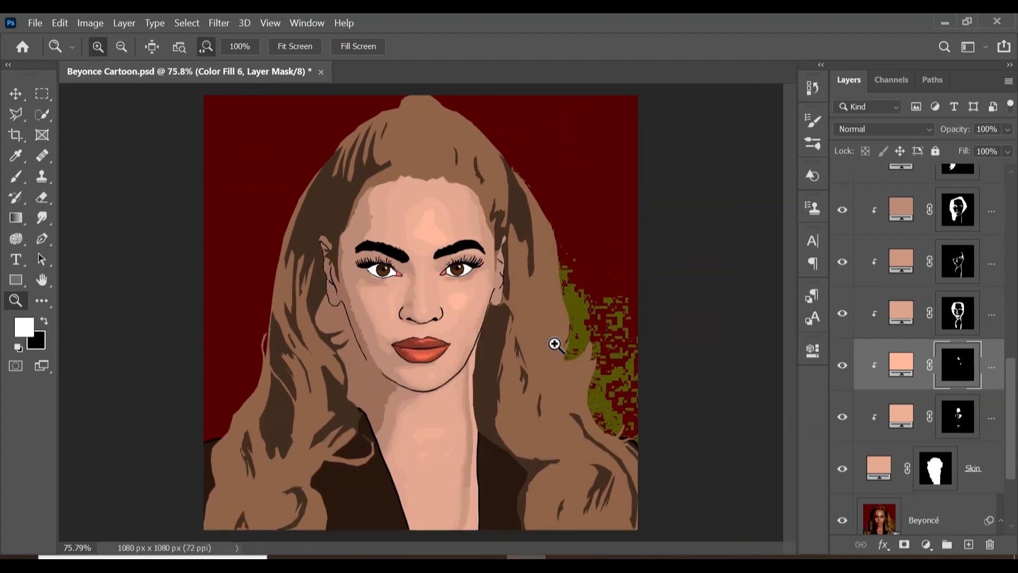
# - Accept #ffb799 as the Color Fill 6 highlight color and adjust Color Fill 5 to a lighter peach
pyautogui.doubleClick(902, 358)
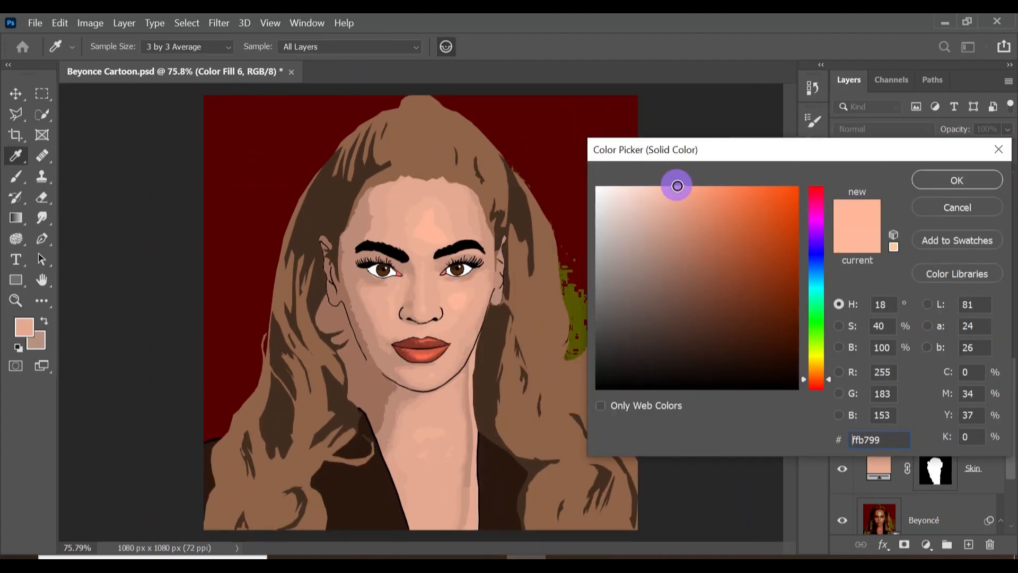
pyautogui.click(969, 182)
pyautogui.doubleClick(900, 416)
pyautogui.click(679, 193)
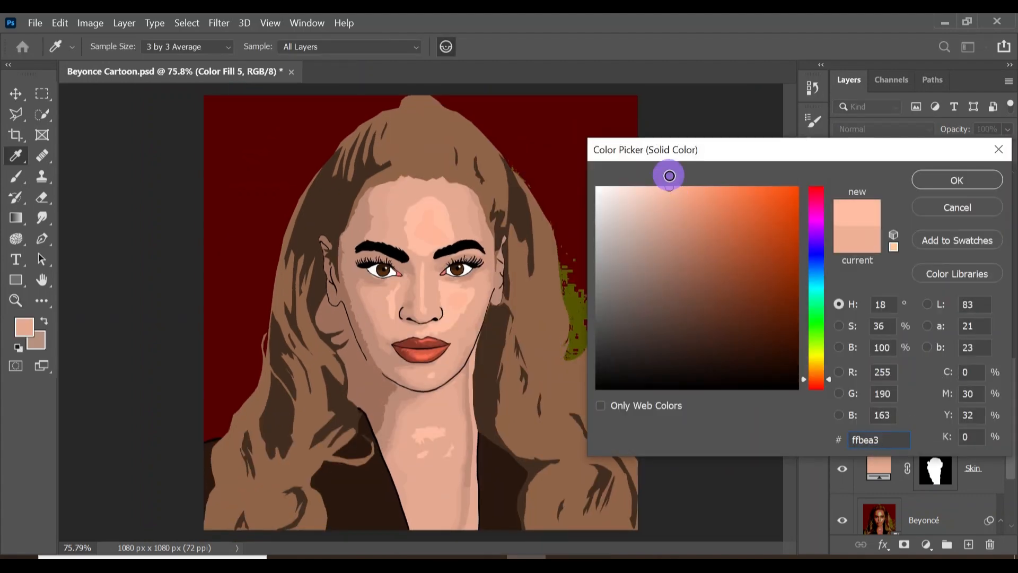
pyautogui.click(960, 180)
# - Recolor the shadow fills clipped to the Skin layer, including Color Fill 2, with warmer orange-brown tones
pyautogui.doubleClick(878, 468)
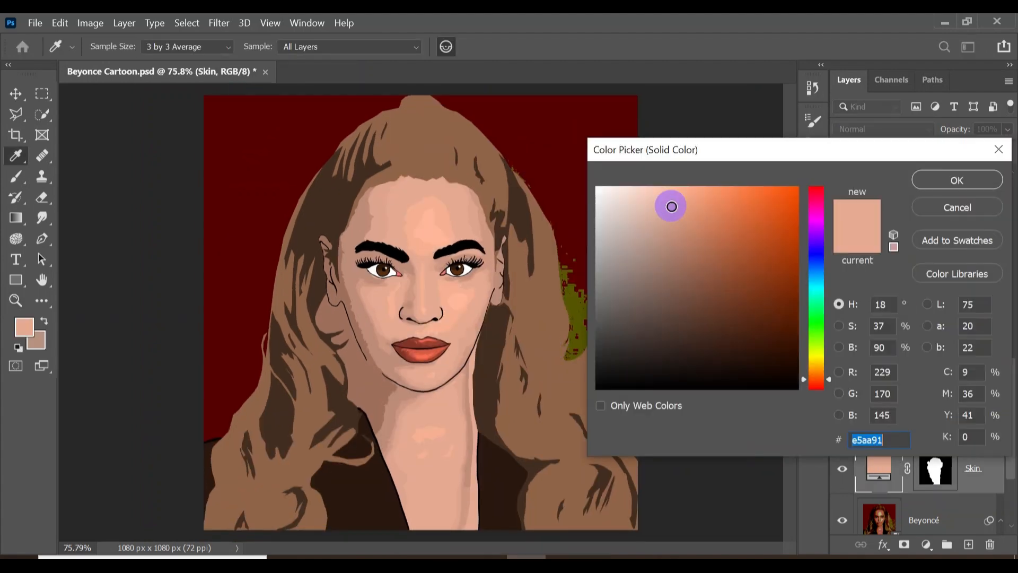
pyautogui.moveTo(671, 206)
pyautogui.mouseDown()
pyautogui.moveTo(676, 188)
pyautogui.moveTo(690, 184)
pyautogui.moveTo(676, 233)
pyautogui.moveTo(739, 227)
pyautogui.mouseUp()
pyautogui.click(957, 180)
pyautogui.doubleClick(901, 419)
pyautogui.click(970, 181)
pyautogui.doubleClick(900, 324)
pyautogui.click(957, 180)
pyautogui.doubleClick(899, 275)
pyautogui.click(944, 182)
pyautogui.doubleClick(900, 278)
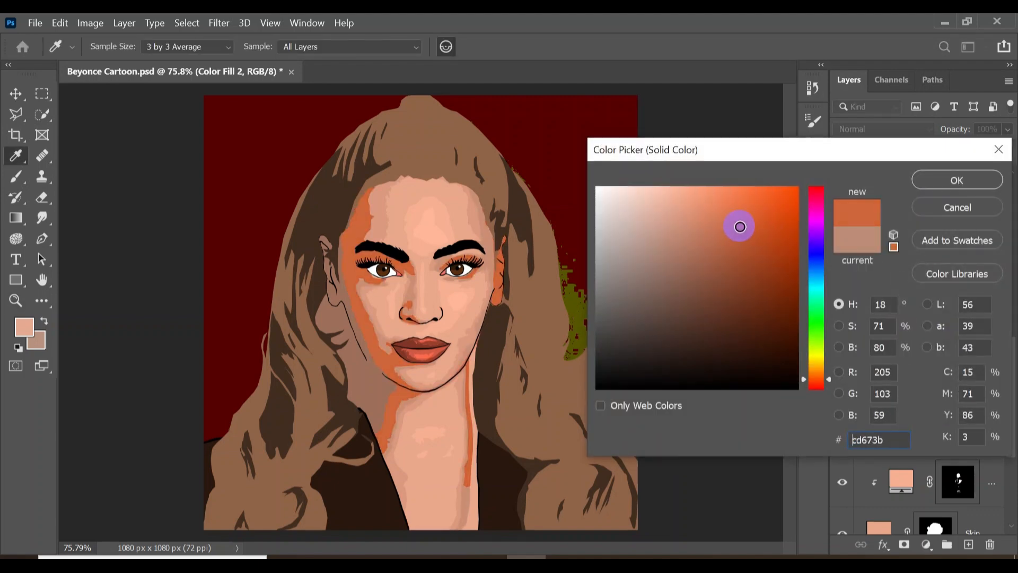
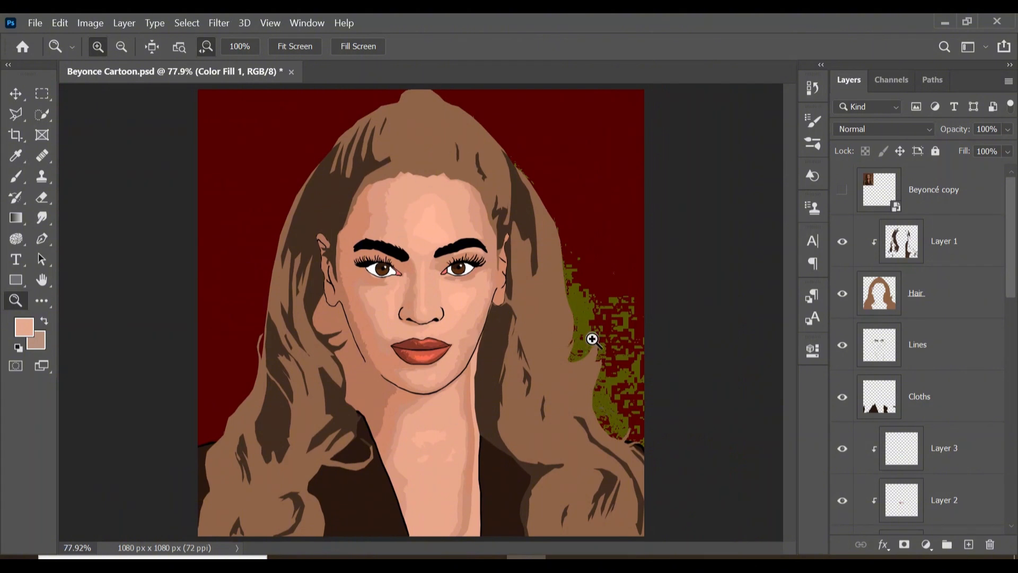
# - Hide the facial feature, skin and clothing layers to expose the posterized photo, and add a new layer above Layer 1
pyautogui.scroll(-4, 874, 420)
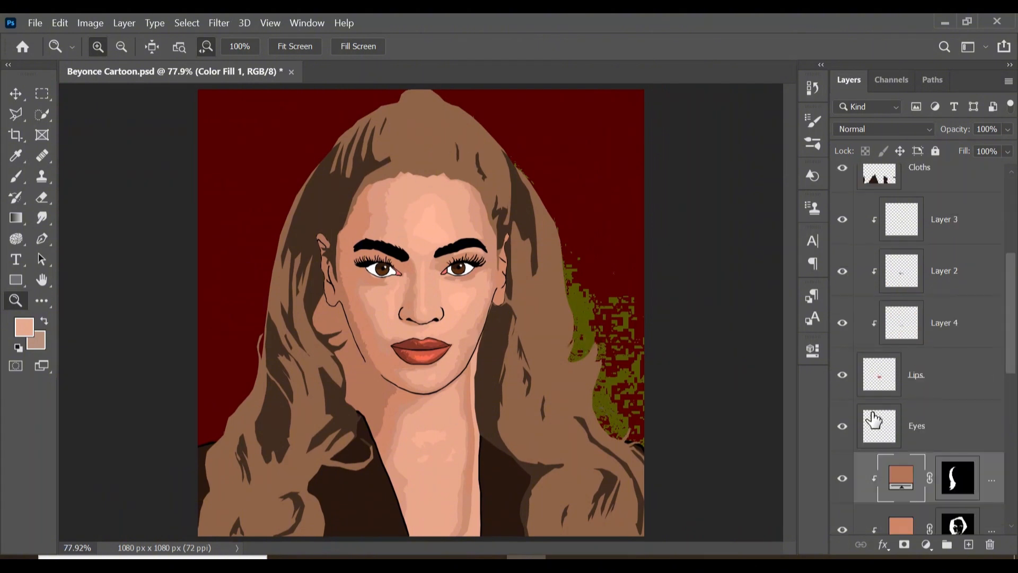
pyautogui.click(842, 427)
pyautogui.click(843, 323)
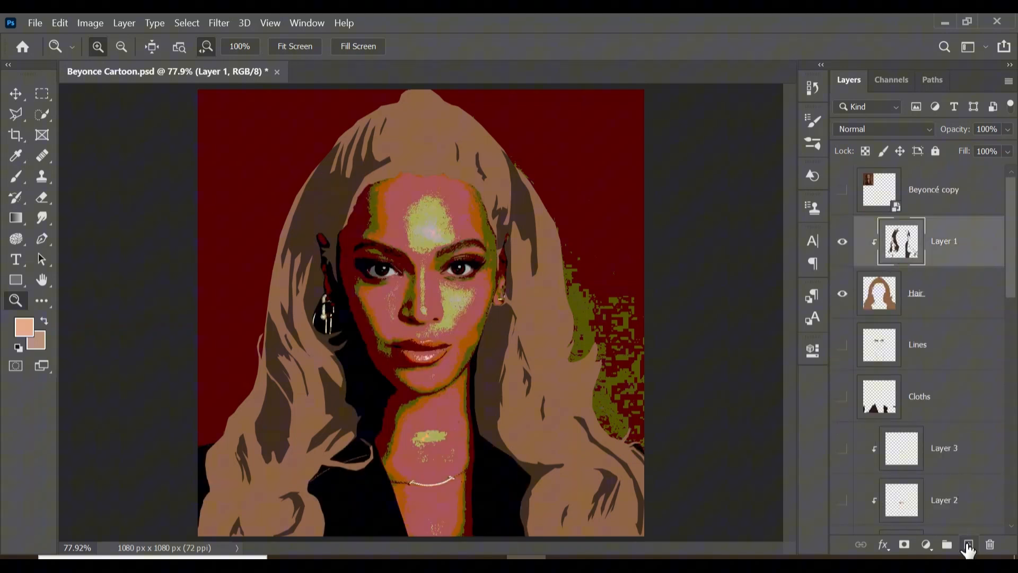
pyautogui.click(968, 545)
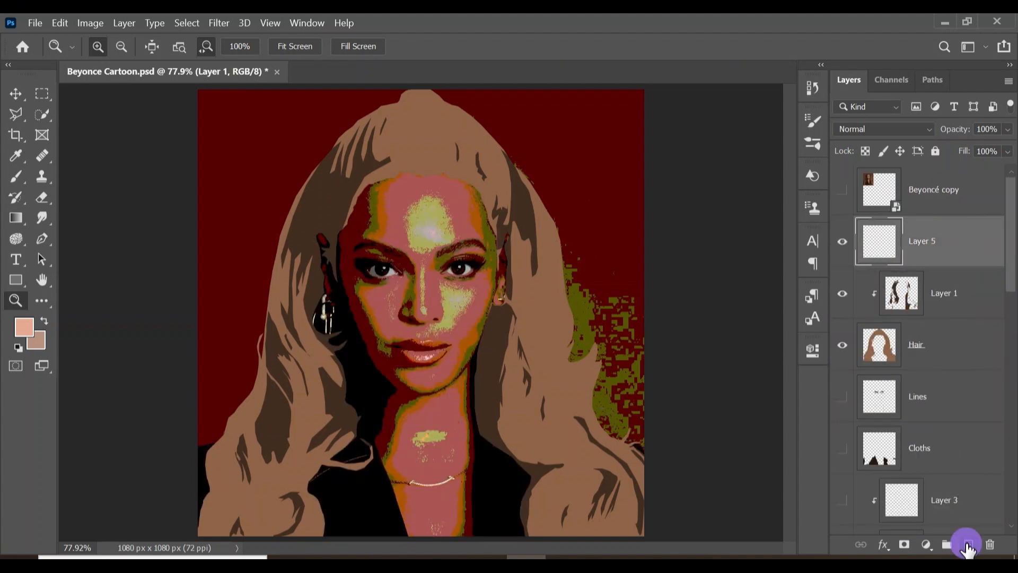
# - Sample the hair brown and lighten it to hue 23, saturation 50, brightness 76 as foreground, and clip Layer 5 to the Hair group
pyautogui.click(24, 322)
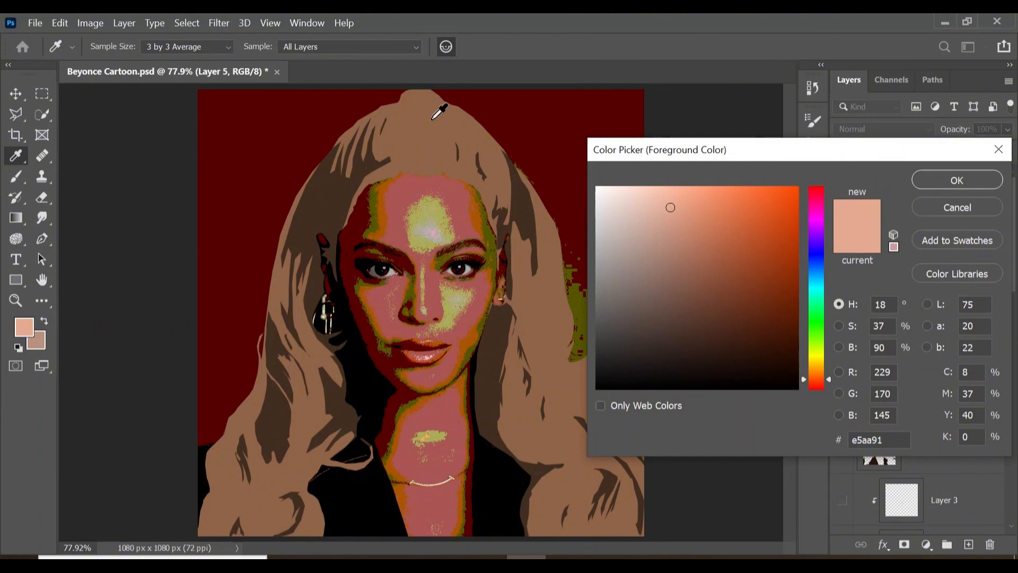
pyautogui.click(424, 136)
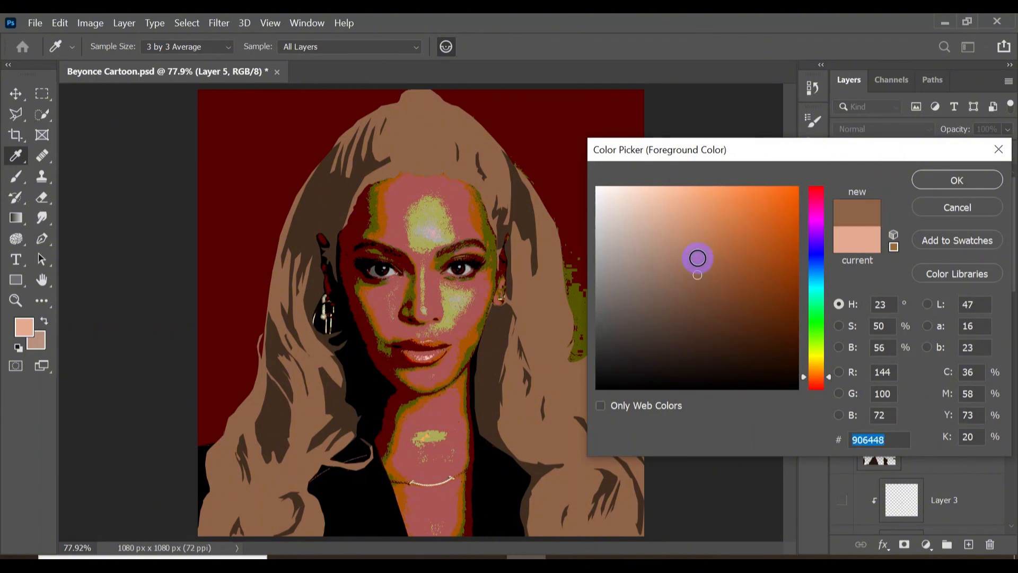
pyautogui.moveTo(697, 258); pyautogui.dragTo(699, 240)
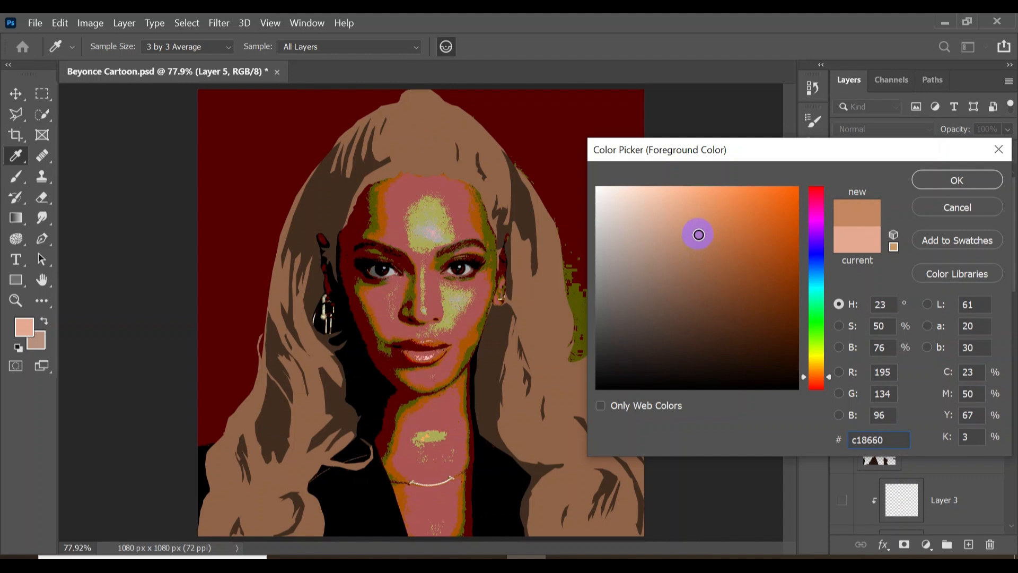
pyautogui.click(951, 180)
pyautogui.press('z')
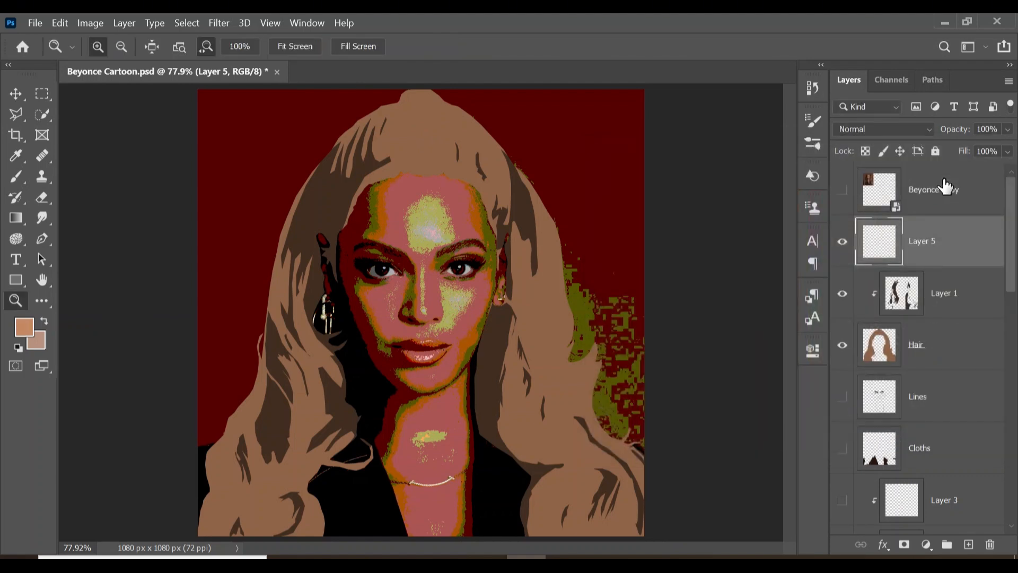
pyautogui.press('alt')
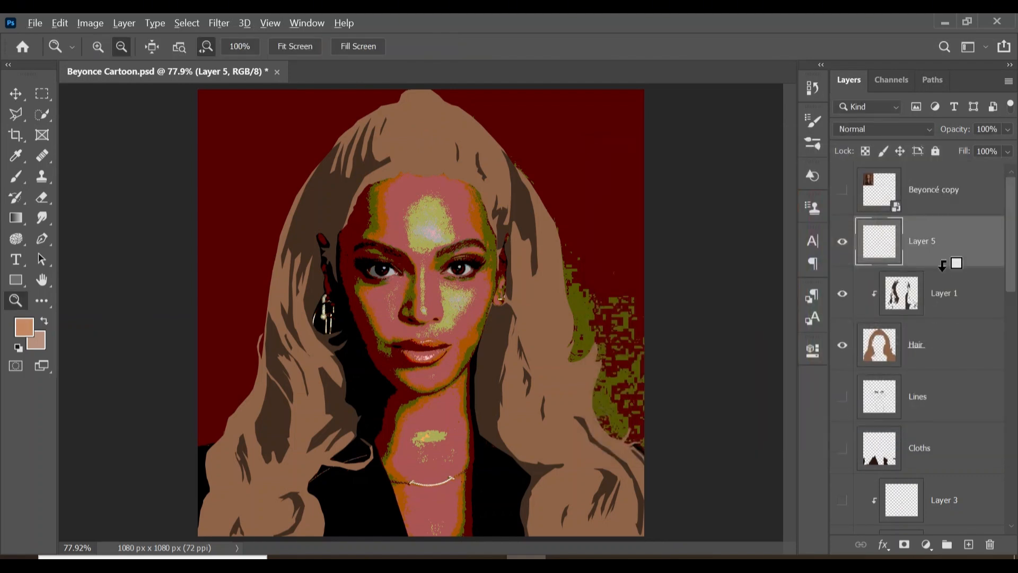
pyautogui.keyDown('alt'); pyautogui.click(942, 265); pyautogui.keyUp('alt')
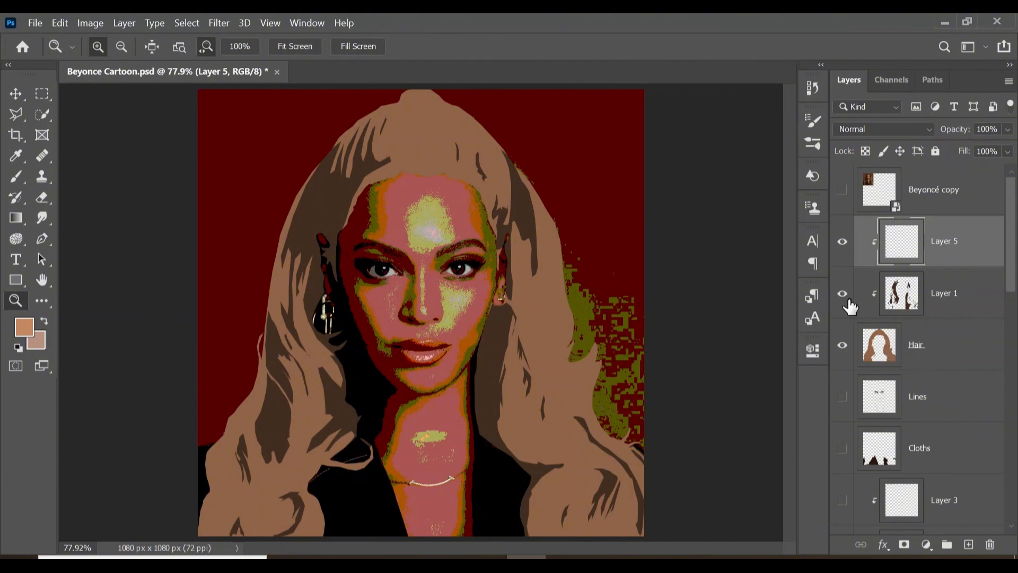
# - Hide the Hair layer and outline the long pink highlight strands to the right of the ear with the Pen tool
pyautogui.click(841, 346)
pyautogui.click(562, 268)
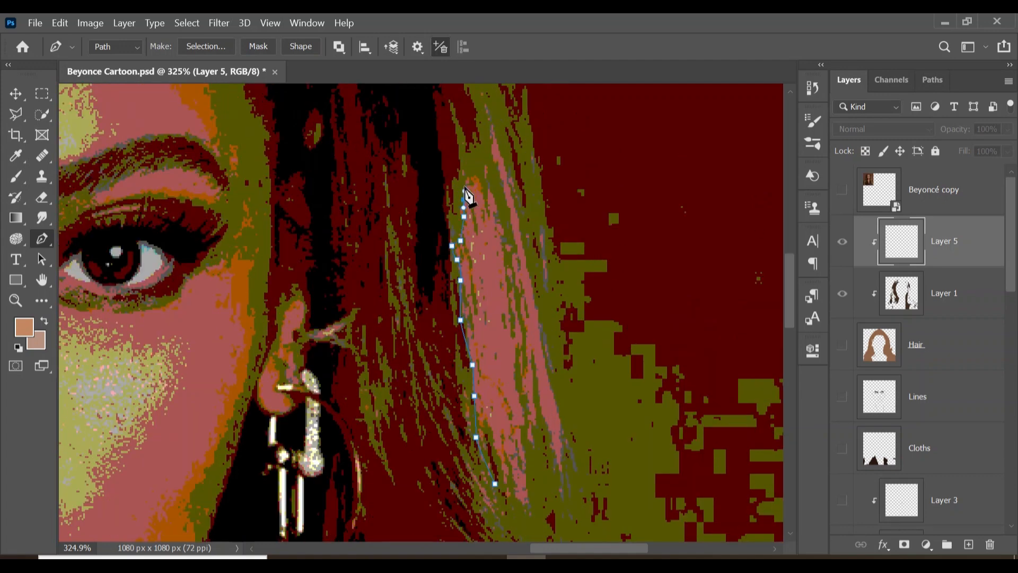
pyautogui.click(467, 178)
pyautogui.click(490, 182)
pyautogui.click(501, 220)
pyautogui.click(503, 269)
pyautogui.click(512, 261)
pyautogui.click(512, 245)
pyautogui.click(508, 213)
pyautogui.click(497, 176)
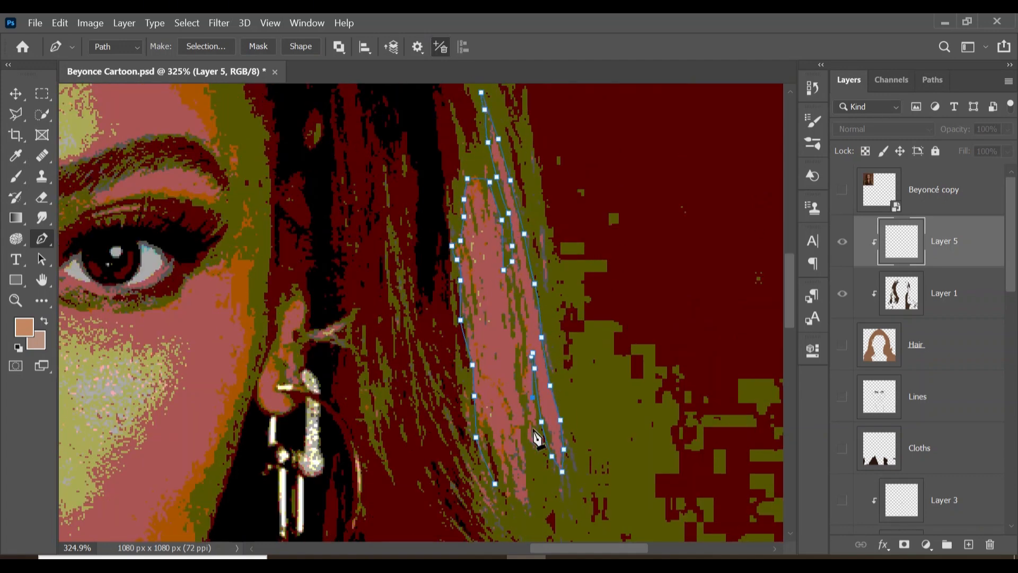
pyautogui.click(523, 450)
pyautogui.click(528, 504)
# - Fill the highlight path beside the ear with the foreground color on Layer 5 and clear the path
pyautogui.rightClick(500, 343)
pyautogui.click(541, 290)
pyautogui.click(886, 145)
pyautogui.press('Return')
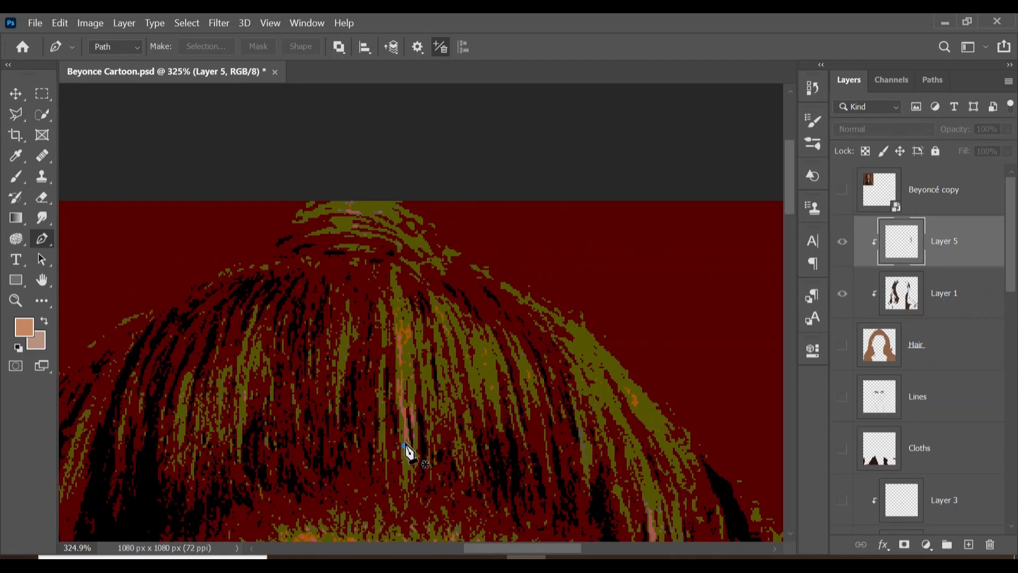
# - Trace the thin vertical highlight strand at the crown above the forehead and fill it with the foreground color on Layer 5
pyautogui.click(408, 451)
pyautogui.click(397, 399)
pyautogui.click(402, 352)
pyautogui.click(405, 327)
pyautogui.click(412, 403)
pyautogui.click(408, 454)
pyautogui.rightClick(396, 414)
pyautogui.click(436, 362)
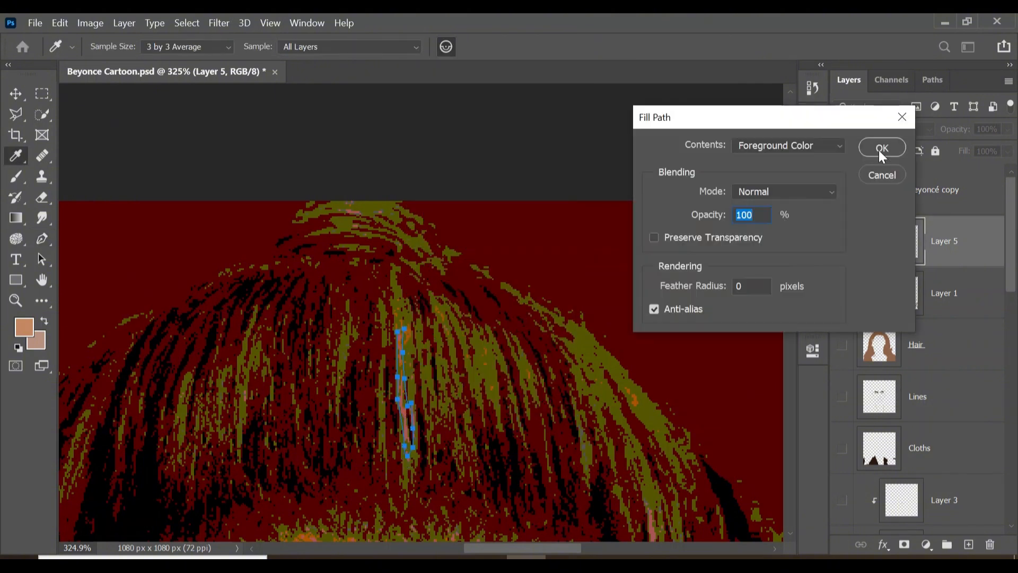
pyautogui.click(882, 148)
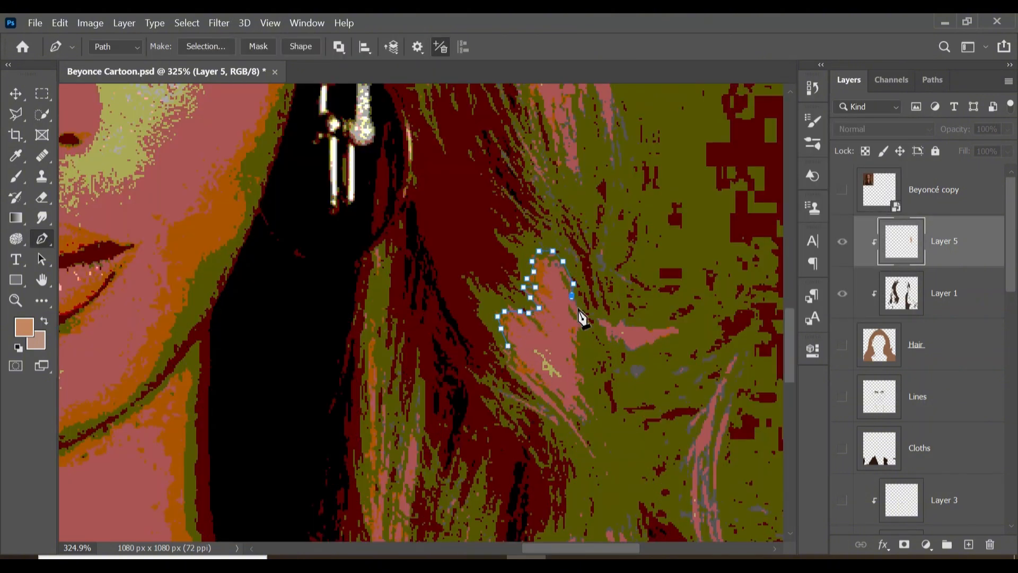
# - Finish outlining the broad pink highlight patch in the hair below the right earring and fill it on Layer 5
pyautogui.rightClick(548, 411)
pyautogui.click(591, 289)
pyautogui.click(886, 145)
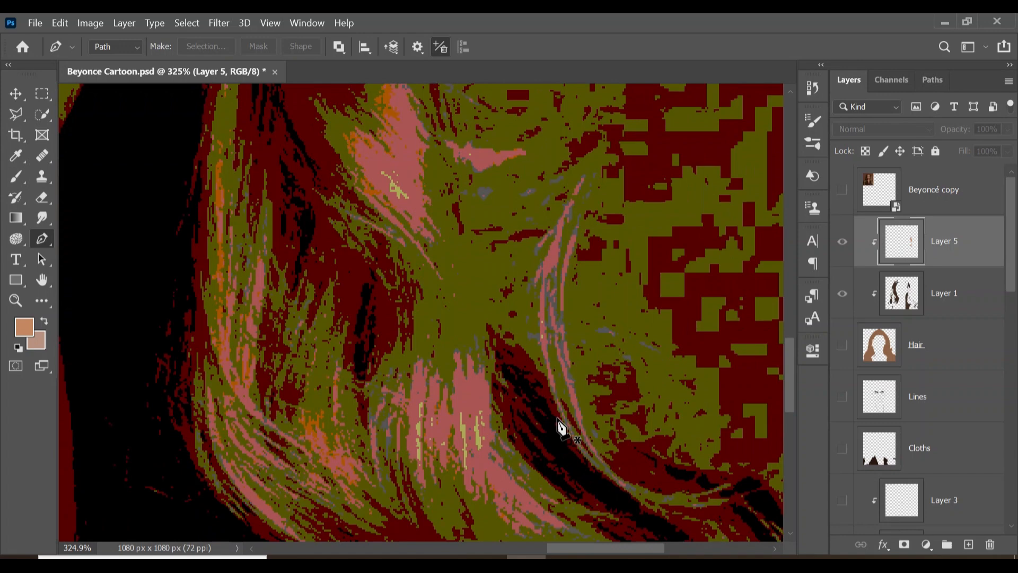
# - Trace the narrow curved highlight strand near the hair's outer right edge and fill its path on Layer 5
pyautogui.click(557, 412)
pyautogui.click(545, 373)
pyautogui.click(541, 324)
pyautogui.click(544, 274)
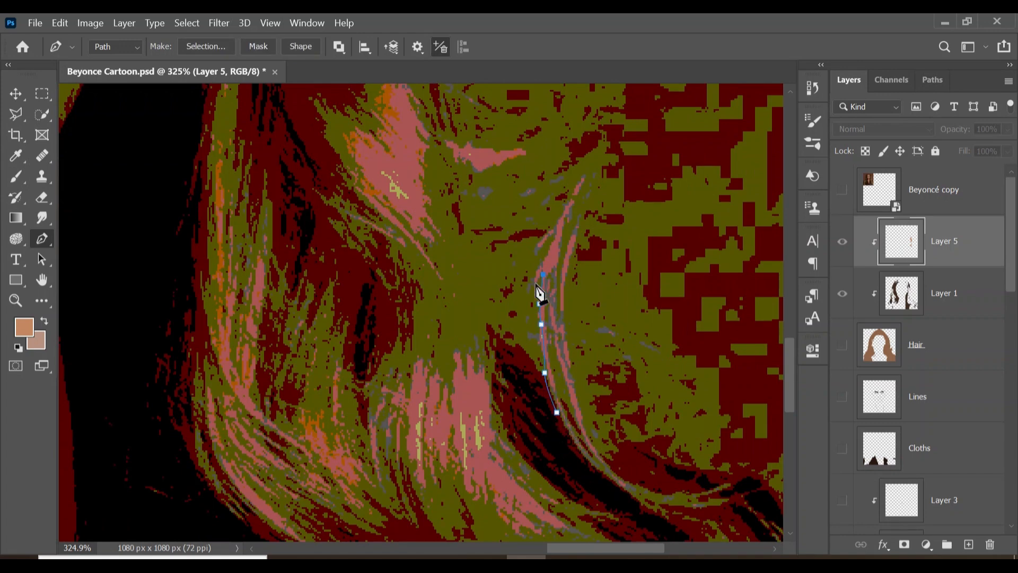
pyautogui.click(534, 289)
pyautogui.click(532, 272)
pyautogui.click(543, 255)
pyautogui.click(555, 234)
pyautogui.click(536, 252)
pyautogui.click(542, 234)
pyautogui.click(565, 205)
pyautogui.click(584, 174)
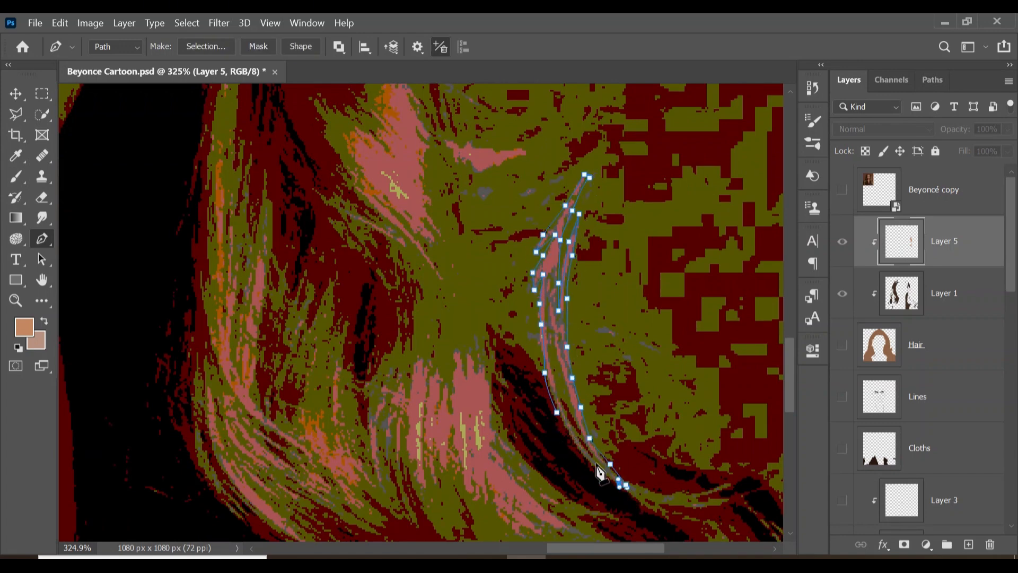
pyautogui.rightClick(549, 413)
pyautogui.click(588, 289)
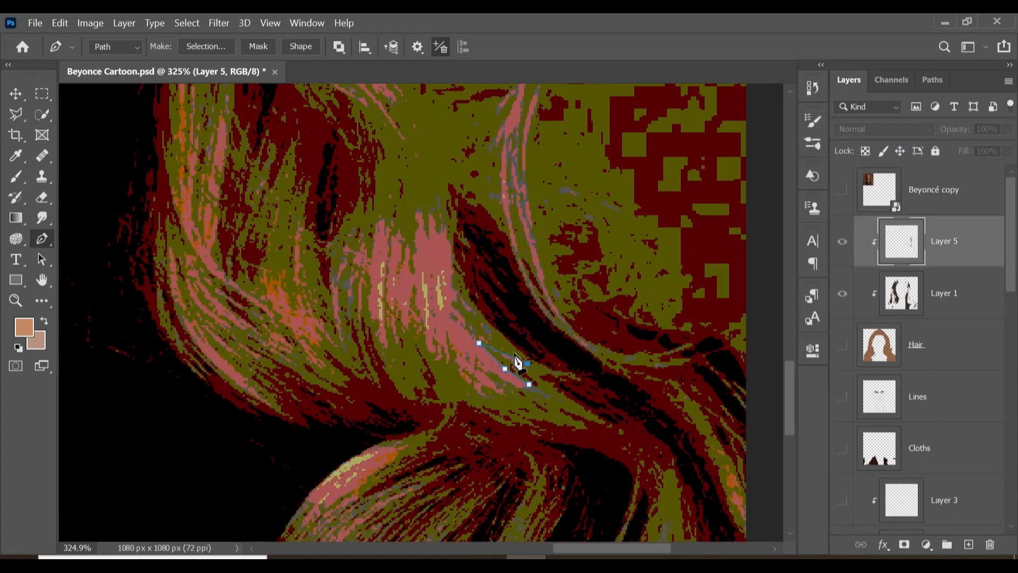
# - Outline the jagged top and left strands of the wide pink highlight in the lower right hair curl
pyautogui.click(482, 332)
pyautogui.click(451, 267)
pyautogui.click(422, 211)
pyautogui.click(401, 231)
pyautogui.click(370, 229)
pyautogui.click(346, 246)
pyautogui.click(329, 291)
pyautogui.click(339, 340)
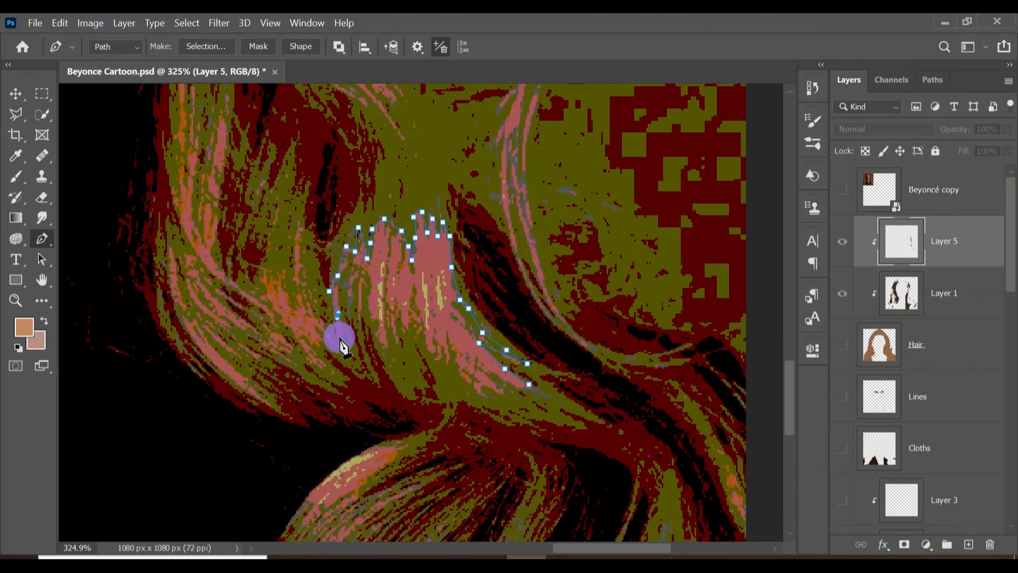
pyautogui.click(343, 324)
pyautogui.click(341, 285)
pyautogui.click(348, 262)
pyautogui.click(354, 299)
pyautogui.click(358, 327)
pyautogui.click(363, 293)
pyautogui.click(365, 274)
pyautogui.click(368, 318)
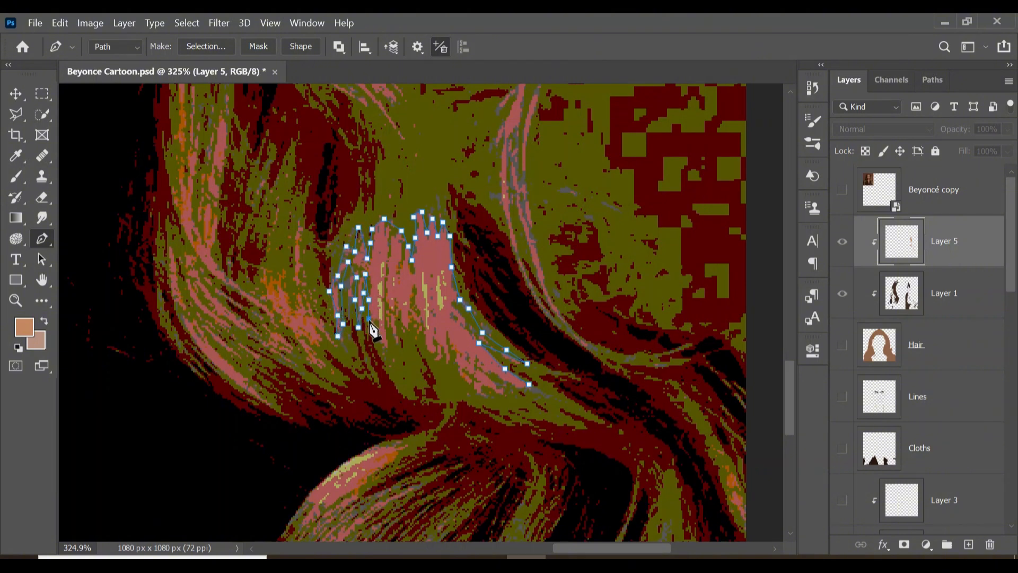
# - Close the wide curl highlight's outline, fill it on Layer 5, delete the path, and briefly show the Hair layer to check it
pyautogui.click(452, 344)
pyautogui.click(456, 361)
pyautogui.click(463, 378)
pyautogui.click(477, 395)
pyautogui.rightClick(412, 313)
pyautogui.click(443, 290)
pyautogui.click(882, 148)
pyautogui.rightClick(406, 282)
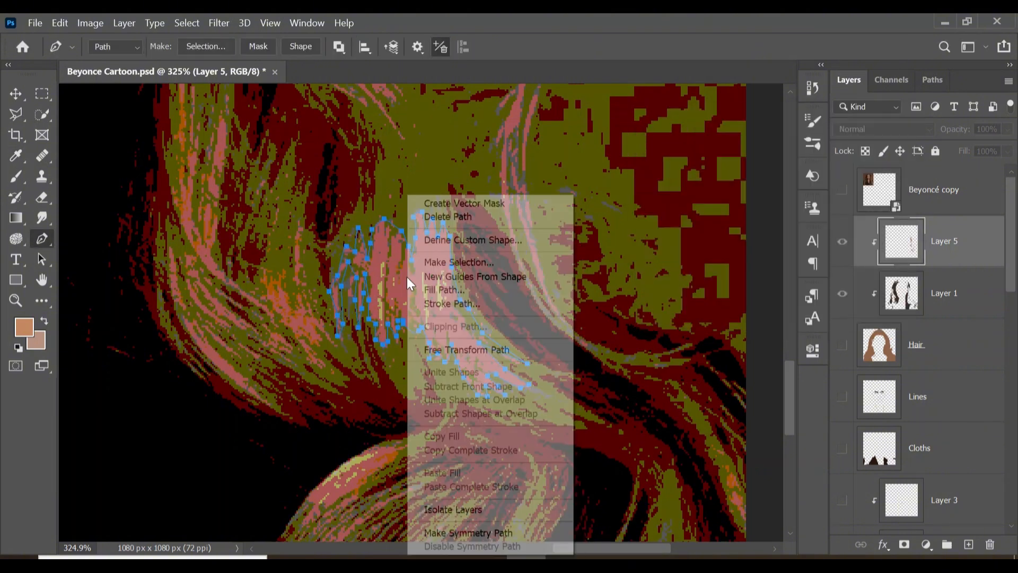
pyautogui.click(440, 216)
pyautogui.click(842, 344)
pyautogui.click(842, 345)
# - Start outlining the long vertical highlight along the inner edge of the right-side hair beside the neck
pyautogui.scroll(3, 217, 440)
pyautogui.click(179, 294)
pyautogui.click(181, 283)
pyautogui.click(179, 247)
pyautogui.click(177, 208)
pyautogui.click(175, 177)
pyautogui.click(182, 169)
pyautogui.click(183, 194)
pyautogui.click(184, 232)
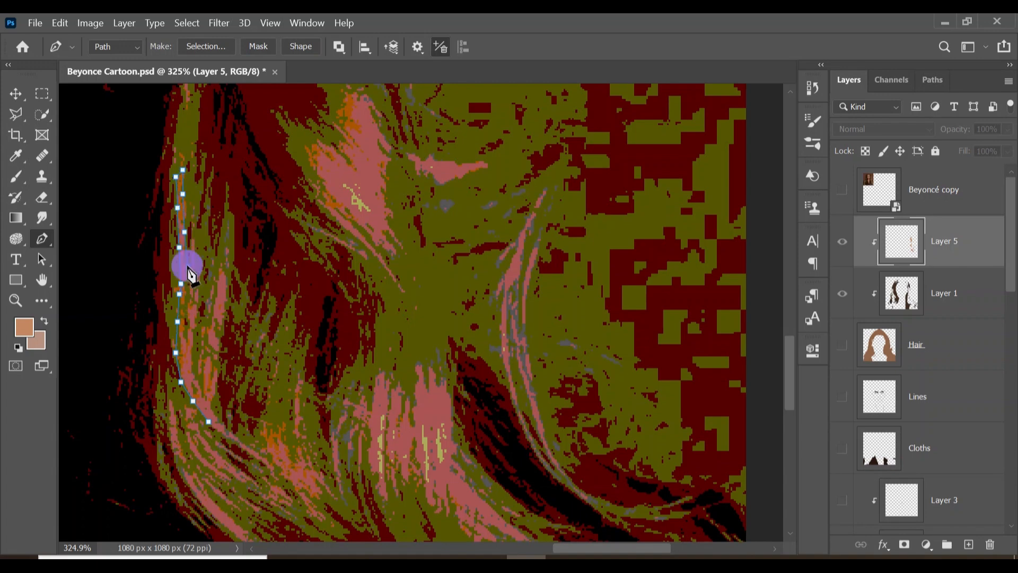
# - Extend the inner highlight outline around the orange tufts toward the lower end of the curl
pyautogui.click(272, 464)
pyautogui.click(267, 446)
pyautogui.click(263, 435)
pyautogui.click(265, 423)
pyautogui.click(281, 423)
pyautogui.click(288, 435)
pyautogui.click(278, 439)
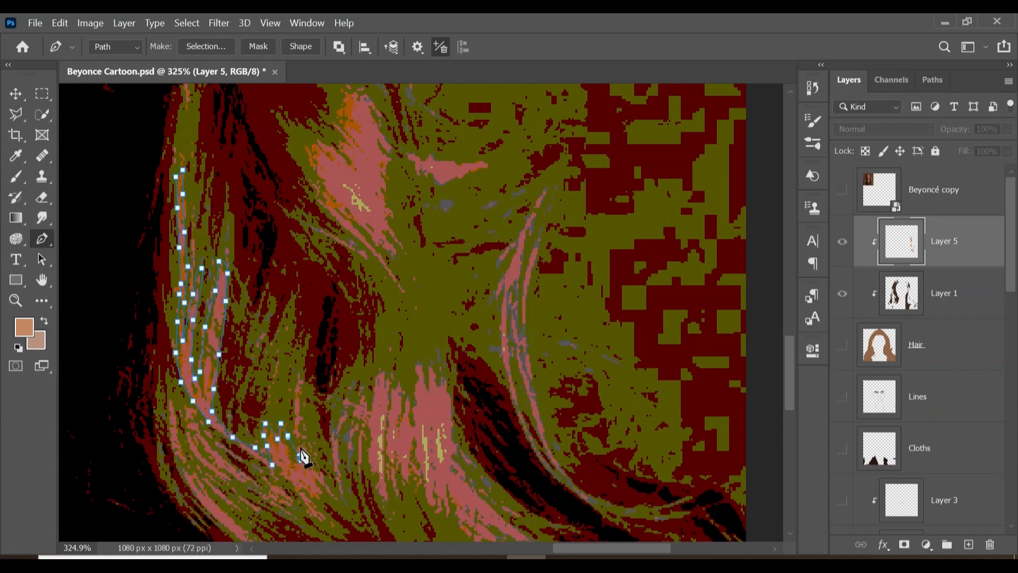
pyautogui.click(322, 465)
pyautogui.click(330, 484)
pyautogui.click(337, 502)
pyautogui.moveTo(332, 498); pyautogui.dragTo(244, 371)
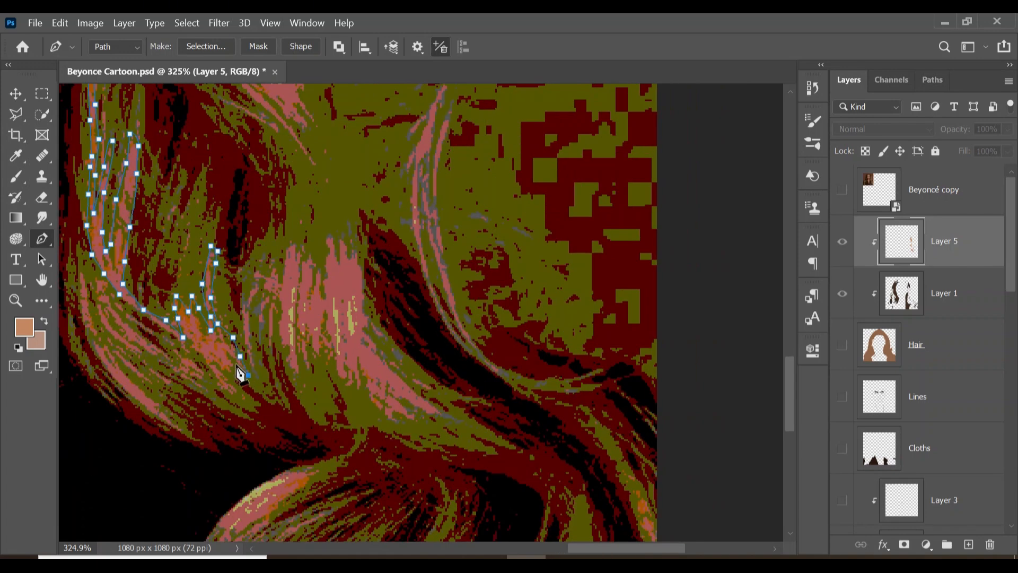
# - Trace the curl's lower outer strands to finish the inner highlight, fill it on Layer 5, and delete the path
pyautogui.click(123, 339)
pyautogui.click(134, 365)
pyautogui.click(152, 389)
pyautogui.click(121, 368)
pyautogui.click(185, 429)
pyautogui.click(156, 419)
pyautogui.click(132, 395)
pyautogui.click(118, 380)
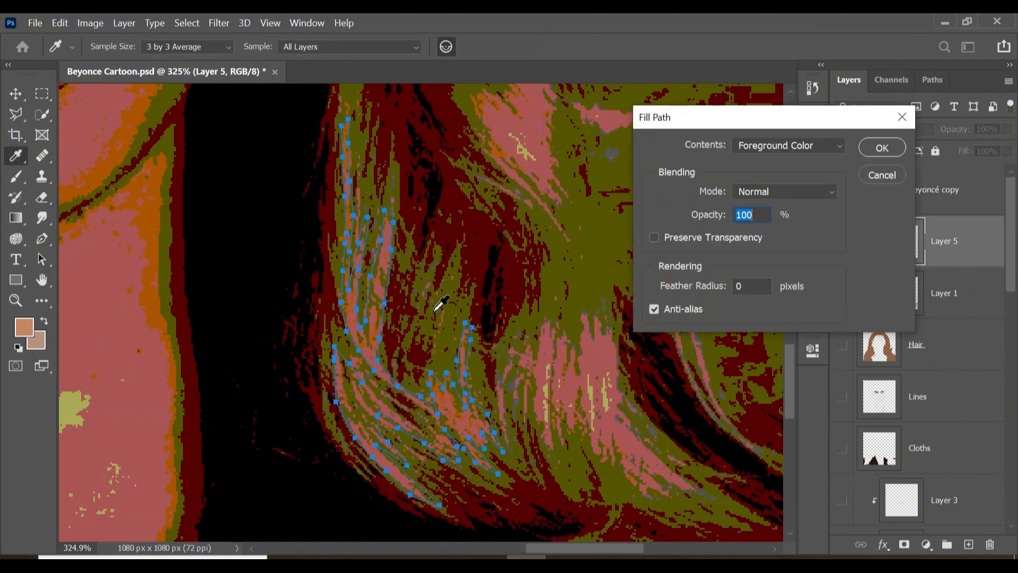
pyautogui.press('Return')
pyautogui.rightClick(398, 395)
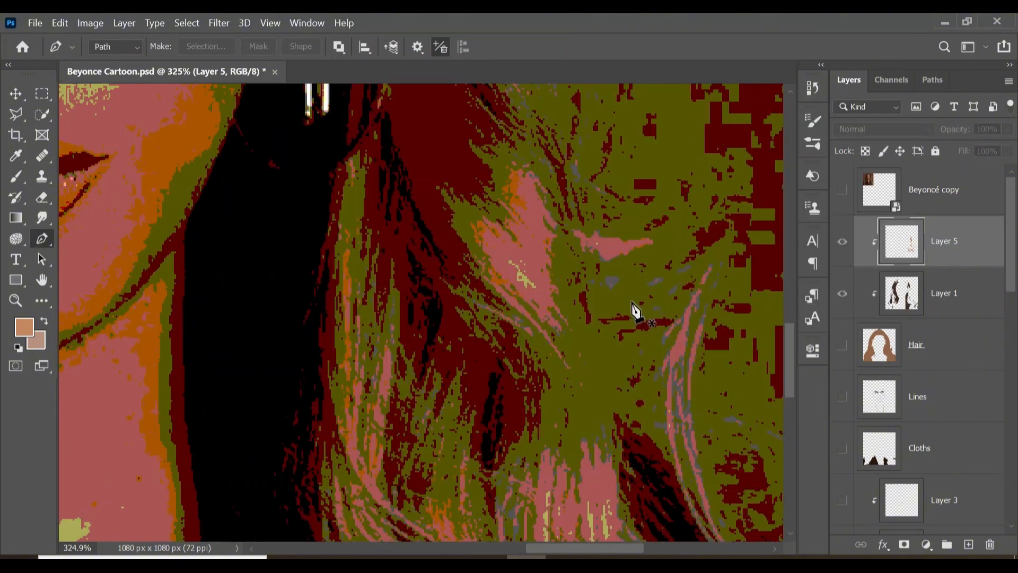
# - Trace the small pointed pink highlight beside the broad patch on the right-side hair and fill it on Layer 5
pyautogui.click(620, 255)
pyautogui.click(630, 255)
pyautogui.click(637, 246)
pyautogui.click(651, 247)
pyautogui.click(653, 236)
pyautogui.click(631, 240)
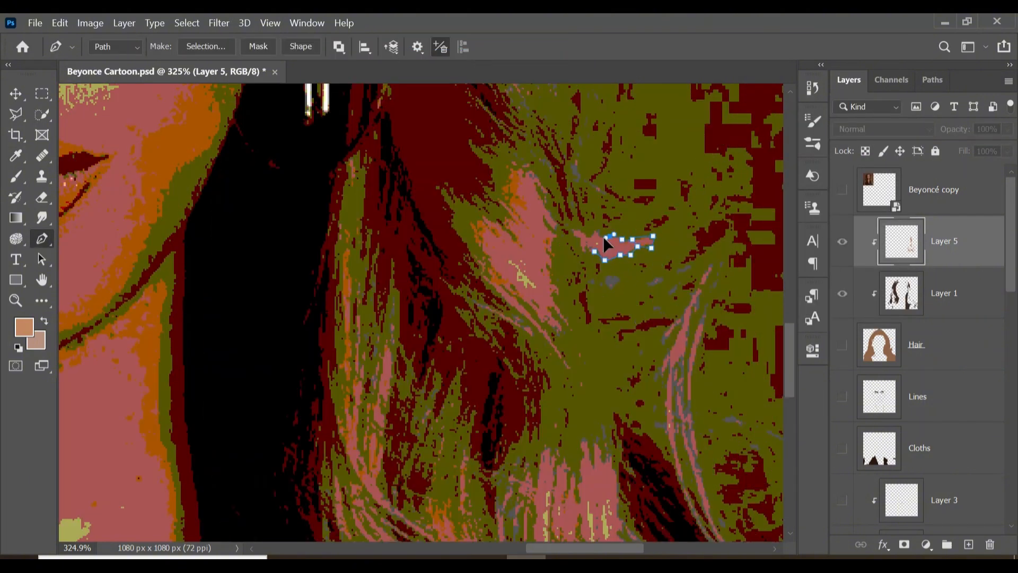
pyautogui.click(570, 229)
pyautogui.rightClick(610, 255)
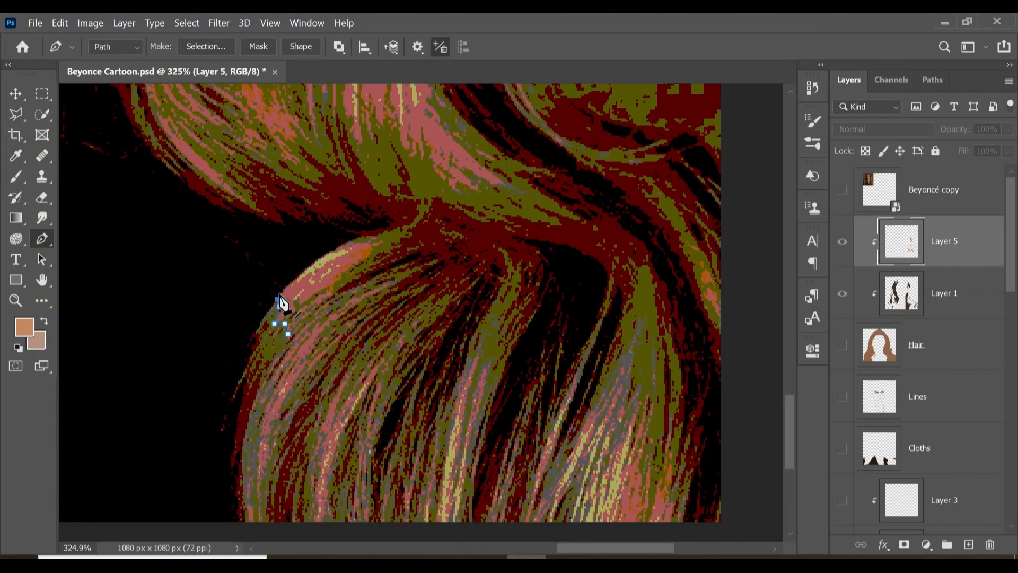
# - Outline the highlight along the upper left curve and inner strands of the bottom right hair curl
pyautogui.click(284, 287)
pyautogui.click(307, 266)
pyautogui.click(330, 251)
pyautogui.click(348, 244)
pyautogui.click(369, 242)
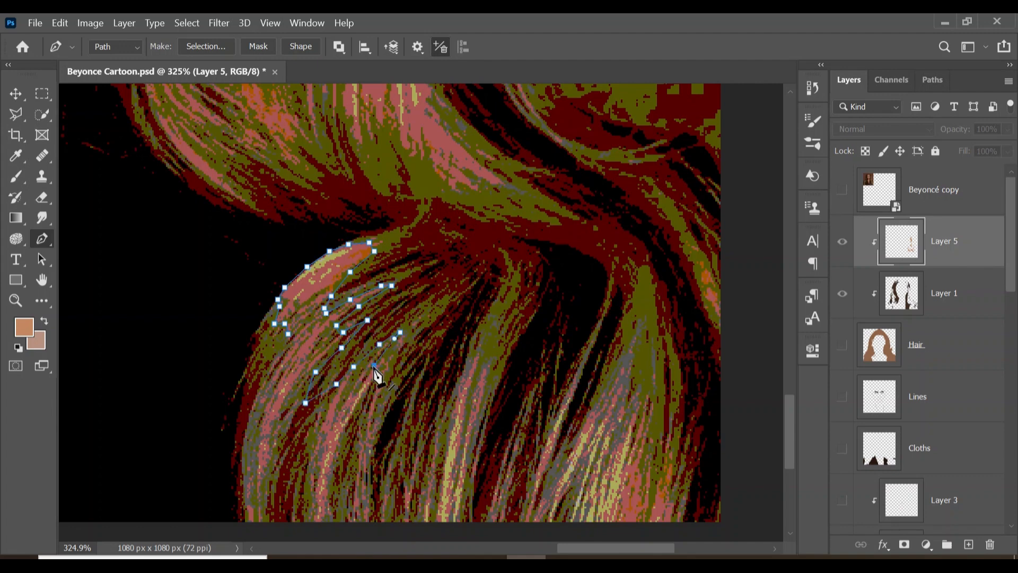
pyautogui.click(426, 315)
pyautogui.click(397, 346)
pyautogui.click(398, 355)
pyautogui.click(379, 394)
pyautogui.click(374, 414)
# - Continue around the bottom curl's middle and right strand tips and close the outline below the canvas edge
pyautogui.click(477, 398)
pyautogui.click(475, 432)
pyautogui.click(476, 464)
pyautogui.click(505, 453)
pyautogui.click(518, 445)
pyautogui.click(514, 470)
pyautogui.click(549, 432)
pyautogui.click(562, 395)
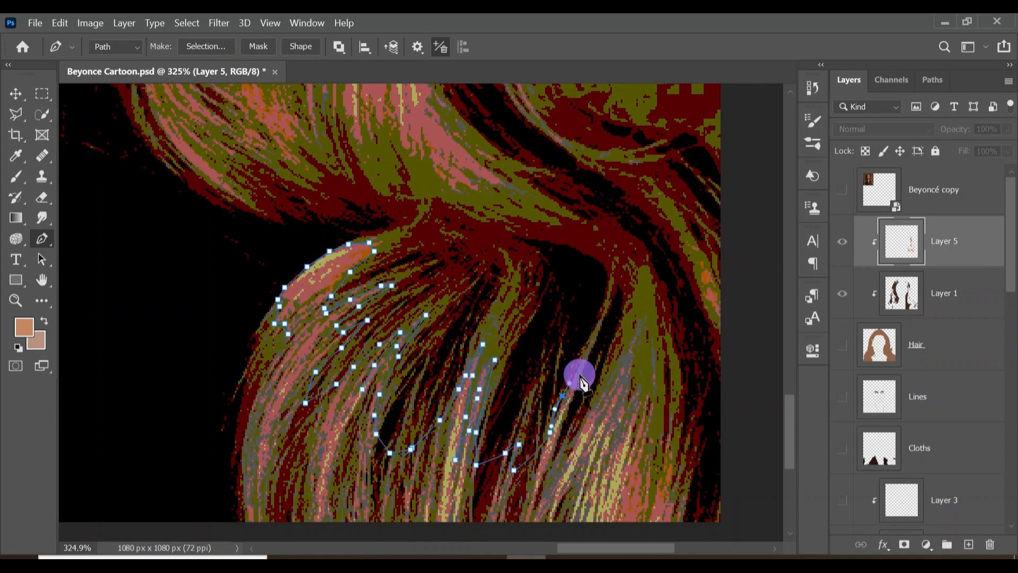
pyautogui.click(246, 527)
pyautogui.click(241, 442)
pyautogui.click(288, 333)
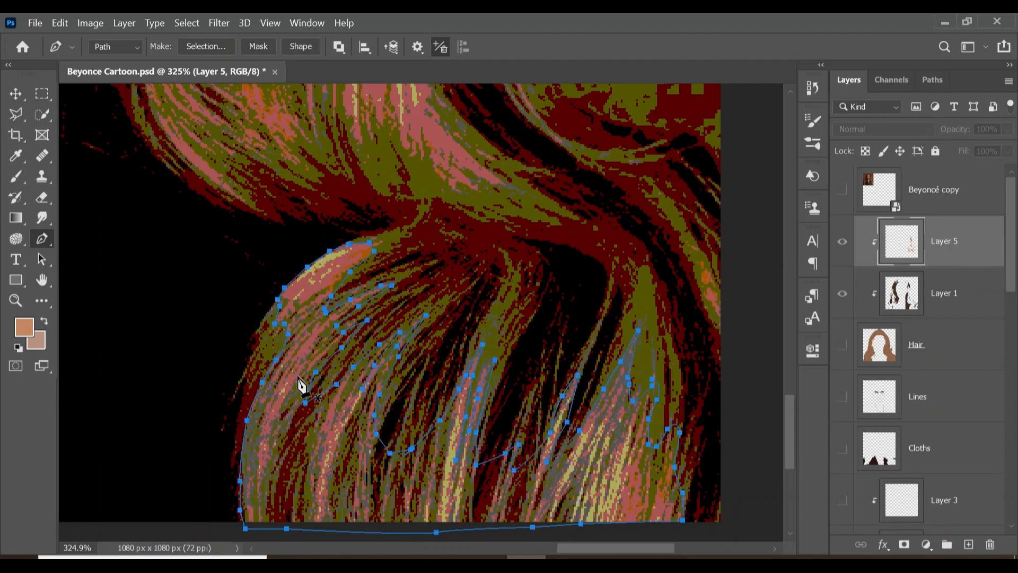
# - Fill the bottom curl's highlight path with the foreground color on Layer 5 and delete the path
pyautogui.rightClick(413, 474)
pyautogui.click(472, 207)
pyautogui.click(882, 149)
pyautogui.rightClick(319, 430)
pyautogui.click(443, 93)
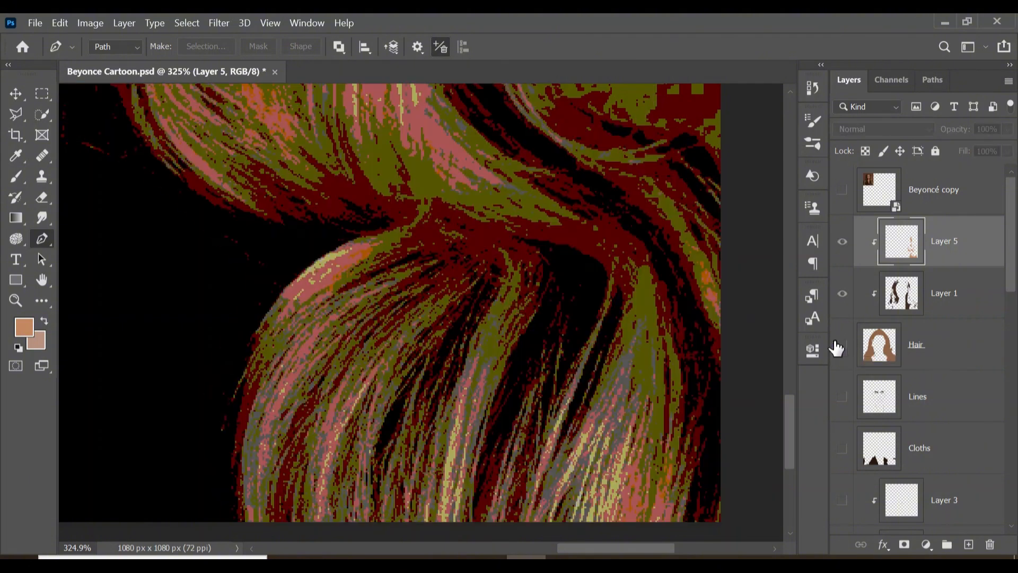
# - Trace a small highlight on the right-side hair above the bottom curl, fill it on Layer 5, and delete the path
pyautogui.scroll(2, 584, 361)
pyautogui.hscroll(3, 583, 361)
pyautogui.click(520, 360)
pyautogui.click(529, 397)
pyautogui.rightClick(533, 386)
pyautogui.click(571, 121)
pyautogui.click(882, 149)
pyautogui.rightClick(539, 388)
pyautogui.click(580, 217)
# - Trace the pointed pink highlight where the left-side hair lock narrows, fill it on Layer 5, and delete the path
pyautogui.hscroll(-3, 421, 313)
pyautogui.click(443, 407)
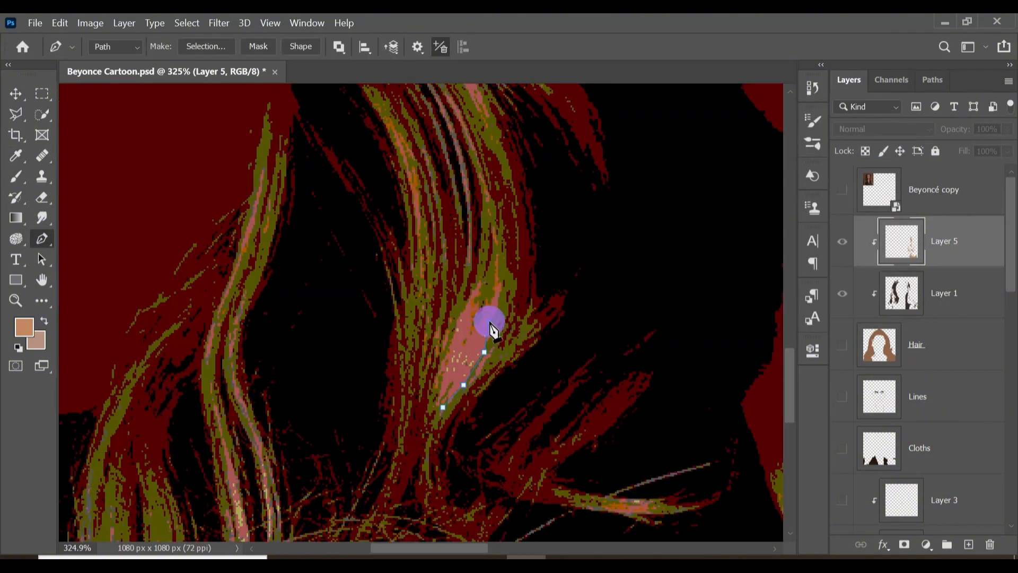
pyautogui.click(499, 252)
pyautogui.click(461, 301)
pyautogui.click(436, 374)
pyautogui.rightClick(458, 388)
pyautogui.click(490, 289)
pyautogui.click(882, 149)
pyautogui.rightClick(476, 387)
pyautogui.click(550, 215)
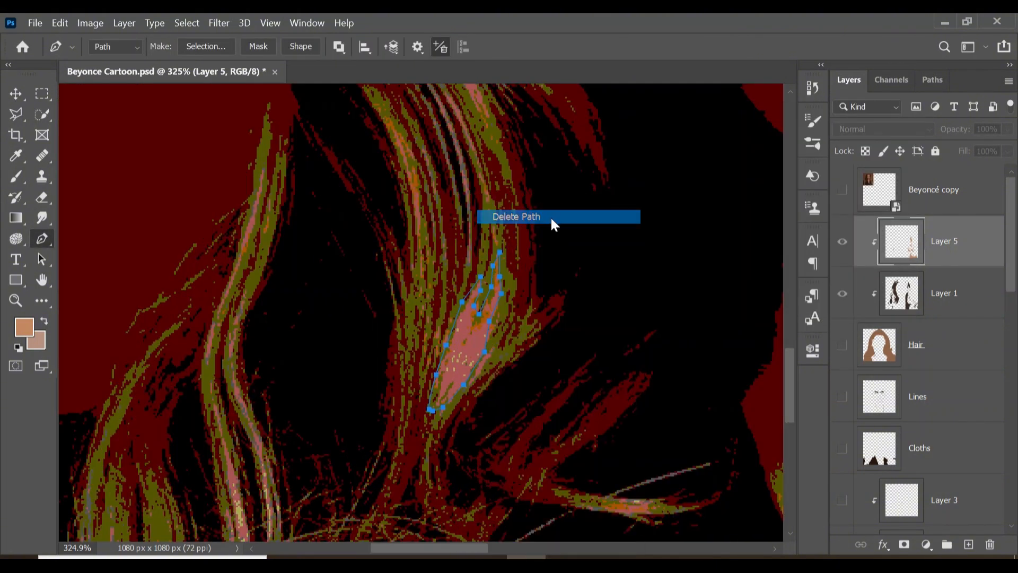
# - Outline the inner edge and right strand tips of the bright highlight on the bottom left hair curl
pyautogui.scroll(-5, 557, 336)
pyautogui.hscroll(-3, 557, 336)
pyautogui.click(346, 456)
pyautogui.click(495, 249)
pyautogui.click(520, 246)
pyautogui.click(535, 239)
pyautogui.click(530, 229)
pyautogui.click(509, 227)
pyautogui.click(524, 220)
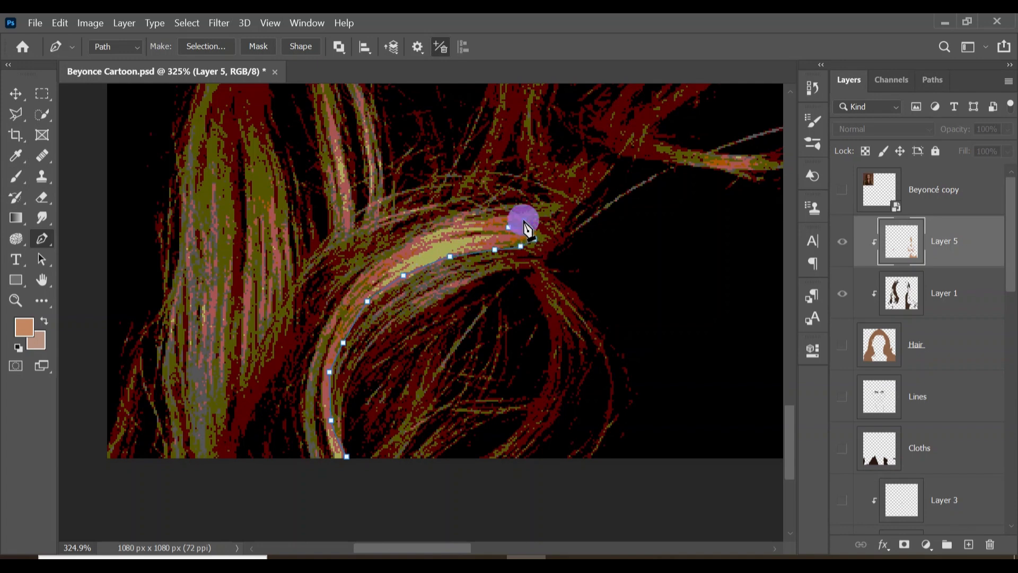
pyautogui.click(541, 211)
pyautogui.click(522, 213)
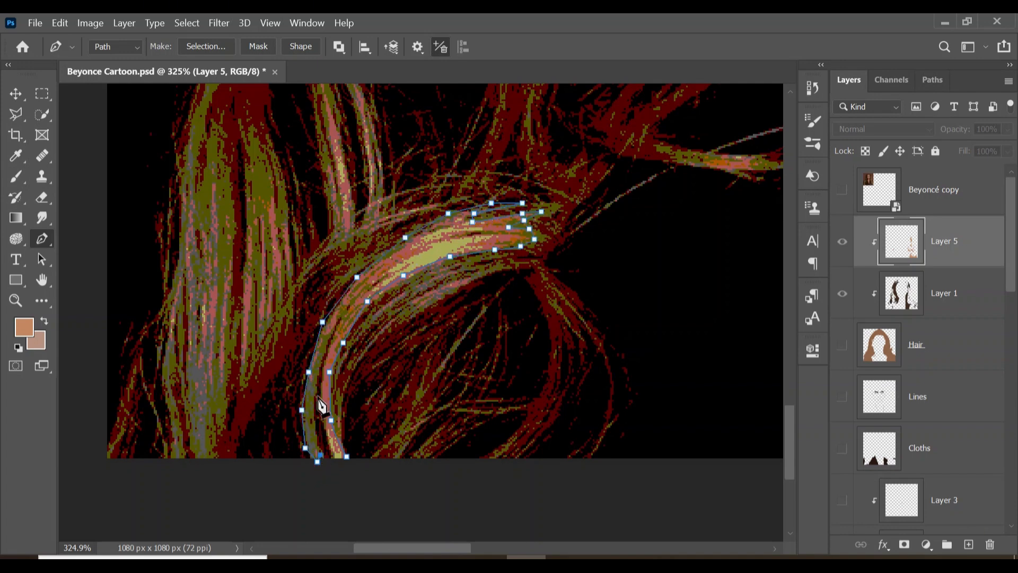
# - Close the bottom left curl's highlight outline, fill it on Layer 5, and delete the path
pyautogui.click(307, 381)
pyautogui.click(320, 353)
pyautogui.click(333, 328)
pyautogui.click(332, 457)
pyautogui.click(346, 456)
pyautogui.rightClick(348, 312)
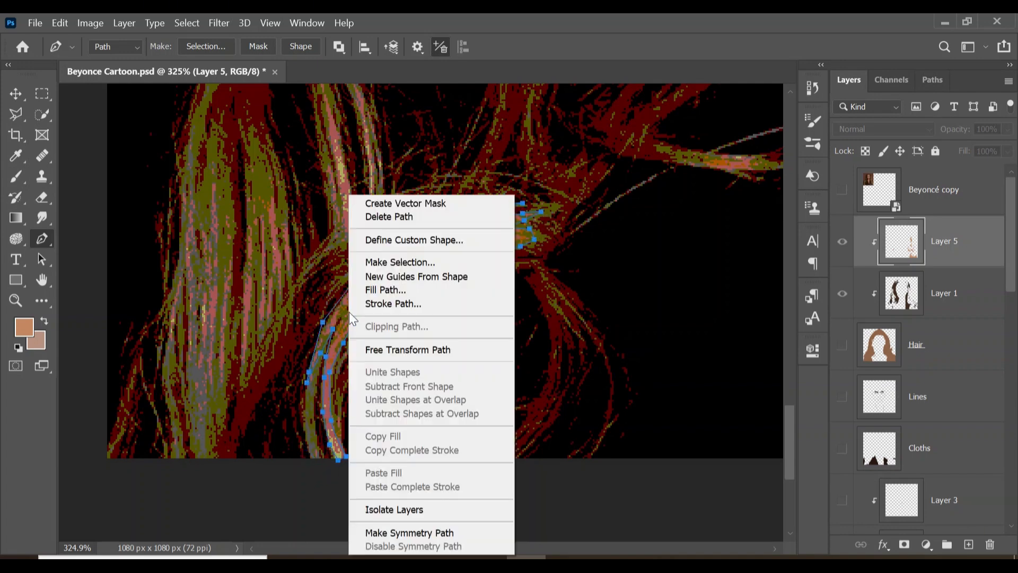
pyautogui.click(382, 289)
pyautogui.click(882, 148)
pyautogui.rightClick(434, 313)
pyautogui.click(463, 217)
# - Outline the jagged upper strand tips of the highlight on the straight hair section left of the curl
pyautogui.scroll(2, 238, 358)
pyautogui.click(181, 296)
pyautogui.click(188, 259)
pyautogui.click(186, 210)
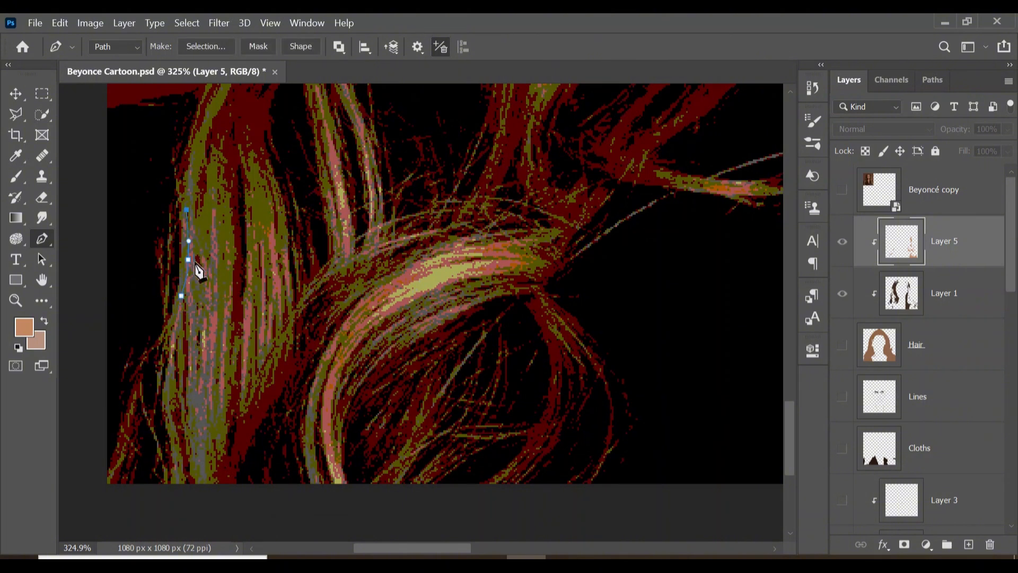
pyautogui.click(281, 267)
pyautogui.click(282, 249)
pyautogui.moveTo(288, 251); pyautogui.dragTo(290, 267)
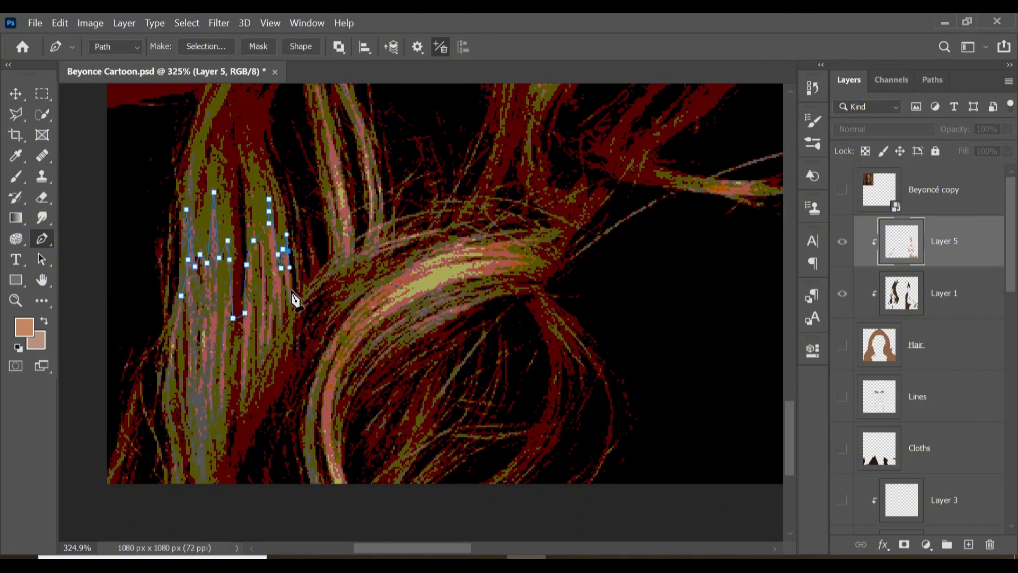
# - Continue along the highlight's lower strand tips, close the outline, and fill it on Layer 5
pyautogui.click(214, 370)
pyautogui.click(192, 359)
pyautogui.moveTo(178, 373); pyautogui.dragTo(172, 366)
pyautogui.moveTo(175, 328); pyautogui.dragTo(175, 315)
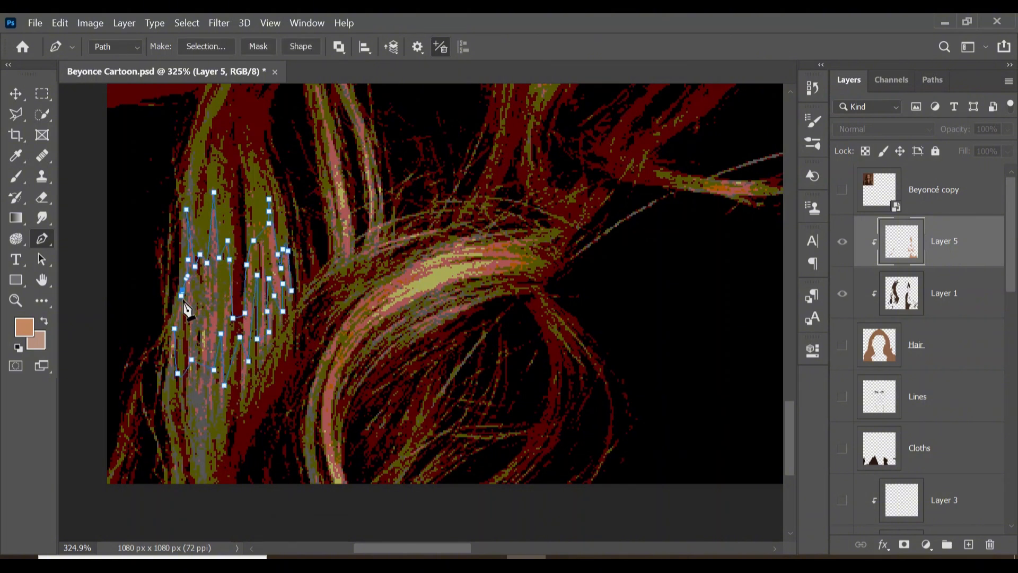
pyautogui.click(181, 295)
pyautogui.rightClick(223, 302)
pyautogui.click(257, 279)
pyautogui.press('Return')
pyautogui.keyDown('alt'); pyautogui.click(293, 275); pyautogui.keyUp('alt')
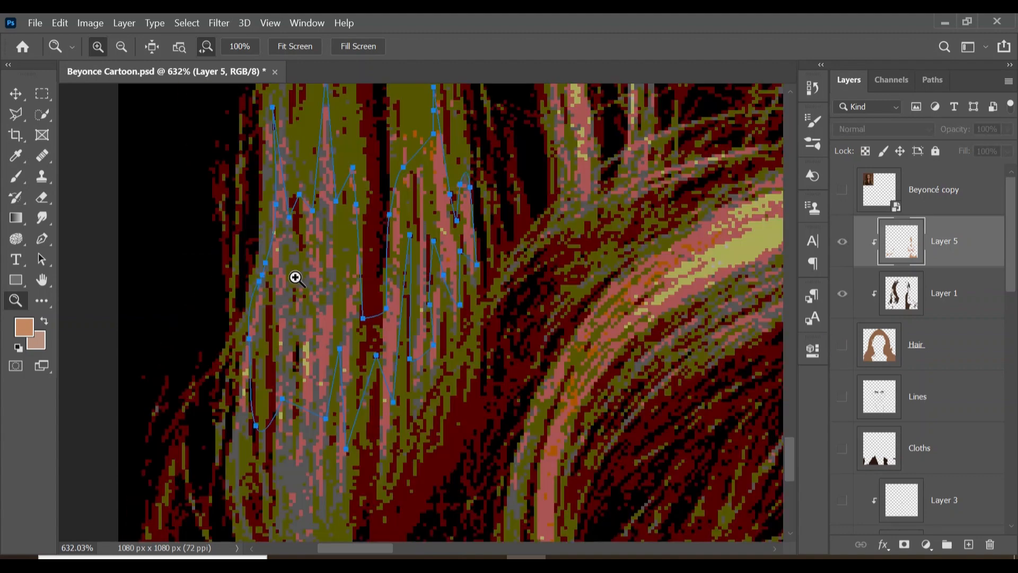
# - Start a path at the left cheek line's lower end and run it down the neck to the hair's inner edge
pyautogui.keyDown('alt'); pyautogui.click(293, 218); pyautogui.keyUp('alt')
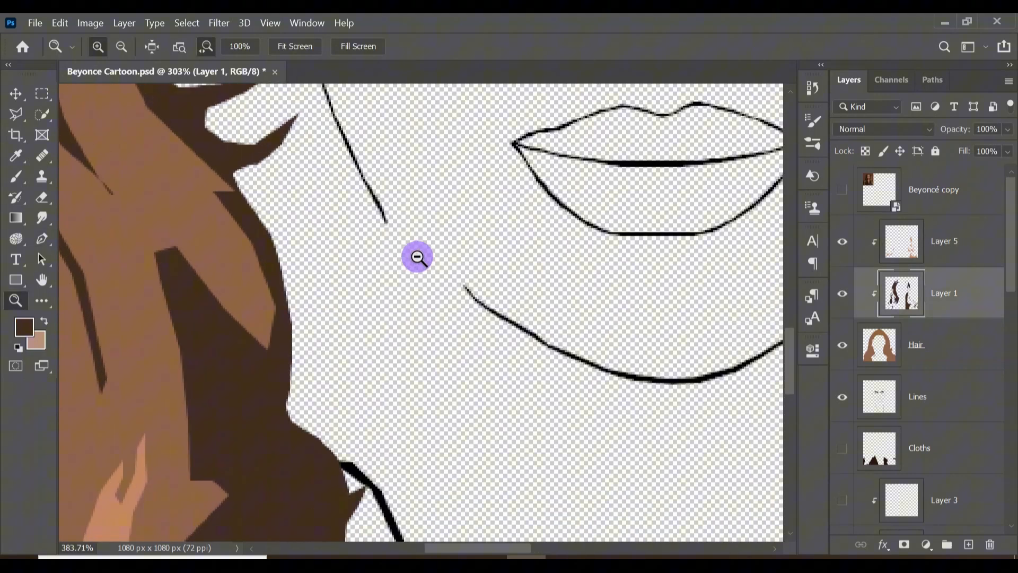
pyautogui.press('p')
pyautogui.click(384, 216)
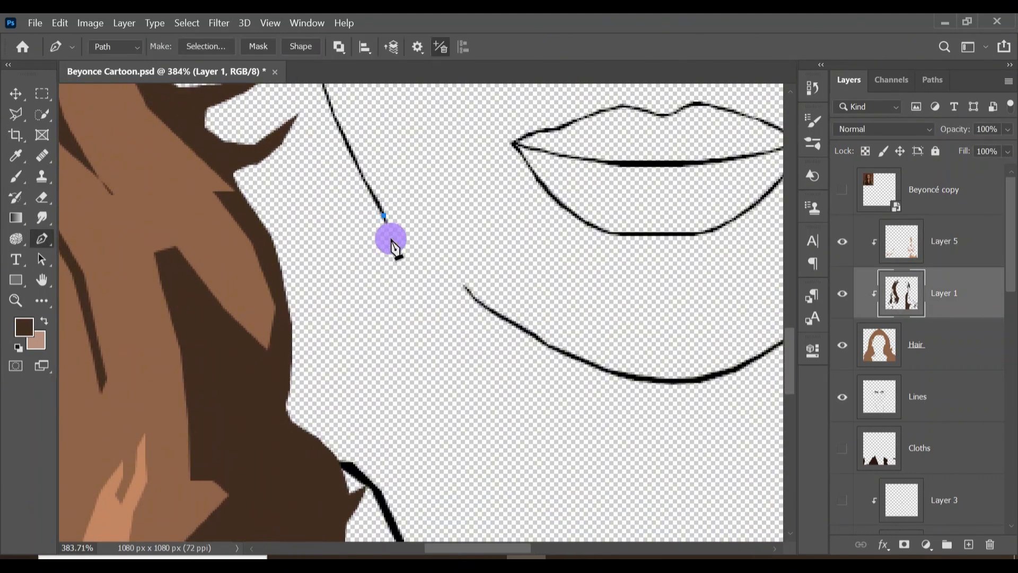
pyautogui.click(391, 238)
pyautogui.click(413, 344)
pyautogui.click(417, 380)
pyautogui.moveTo(421, 424); pyautogui.dragTo(370, 207)
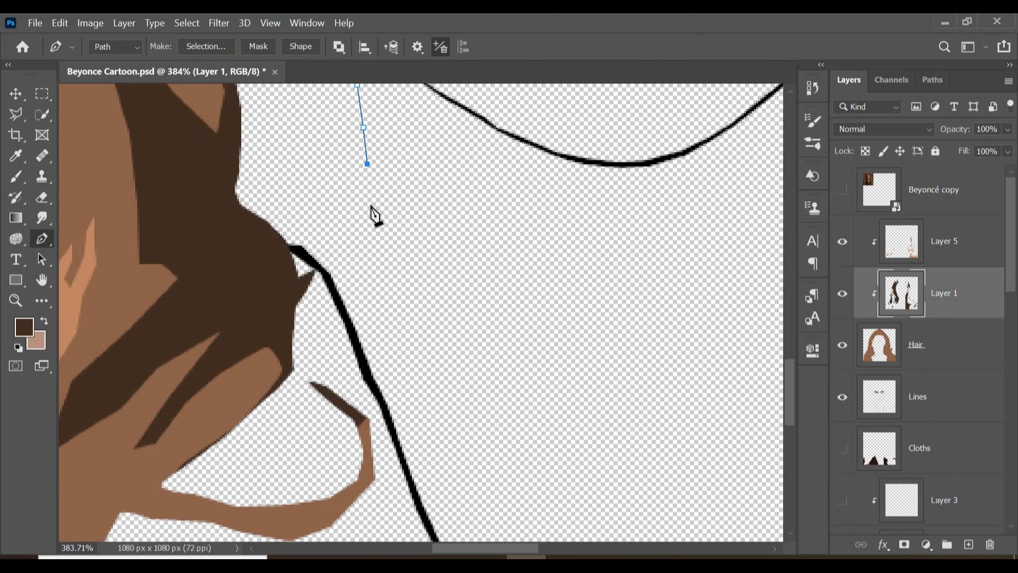
pyautogui.click(266, 245)
pyautogui.moveTo(212, 106); pyautogui.dragTo(266, 311)
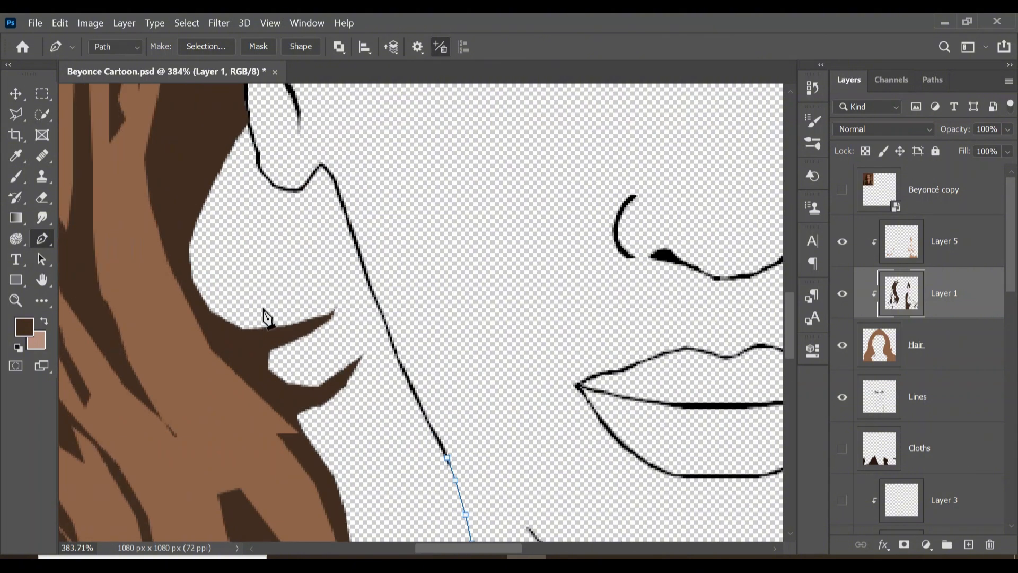
# - Continue the path up inside the left hair's inner edge until it reaches the ear
pyautogui.moveTo(318, 466); pyautogui.dragTo(214, 159)
pyautogui.click(411, 386)
pyautogui.click(422, 245)
pyautogui.click(387, 162)
pyautogui.moveTo(371, 144); pyautogui.dragTo(525, 371)
pyautogui.moveTo(432, 252); pyautogui.dragTo(427, 247)
pyautogui.click(408, 190)
pyautogui.moveTo(416, 118); pyautogui.dragTo(420, 105)
pyautogui.moveTo(419, 105); pyautogui.dragTo(394, 270)
pyautogui.click(427, 198)
pyautogui.click(449, 213)
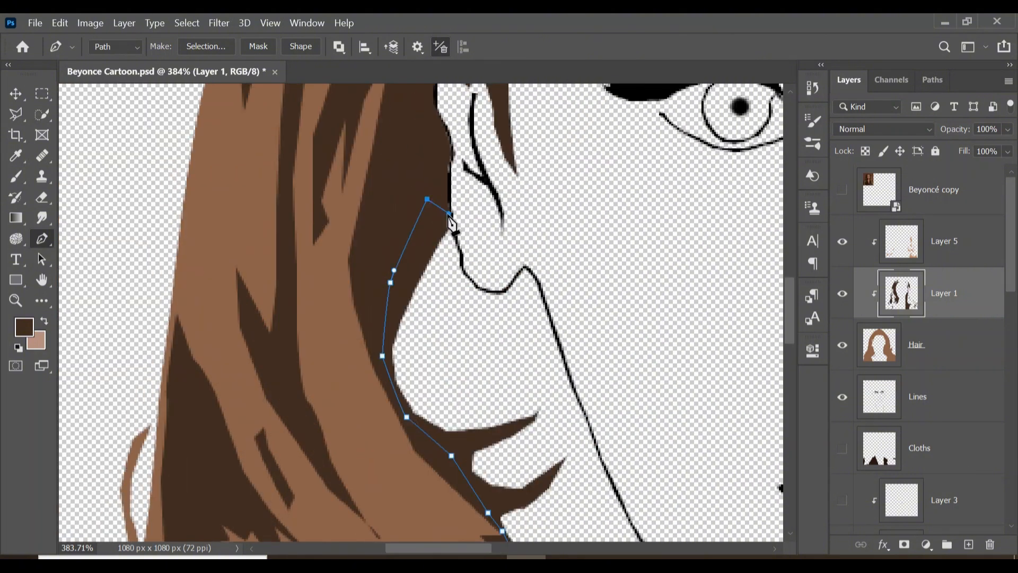
# - Trace the path closely around the bottom of the left earlobe
pyautogui.click(459, 248)
pyautogui.moveTo(463, 272); pyautogui.dragTo(498, 273)
pyautogui.click(459, 250)
pyautogui.click(463, 267)
pyautogui.click(481, 290)
pyautogui.click(504, 313)
pyautogui.click(531, 317)
pyautogui.click(553, 312)
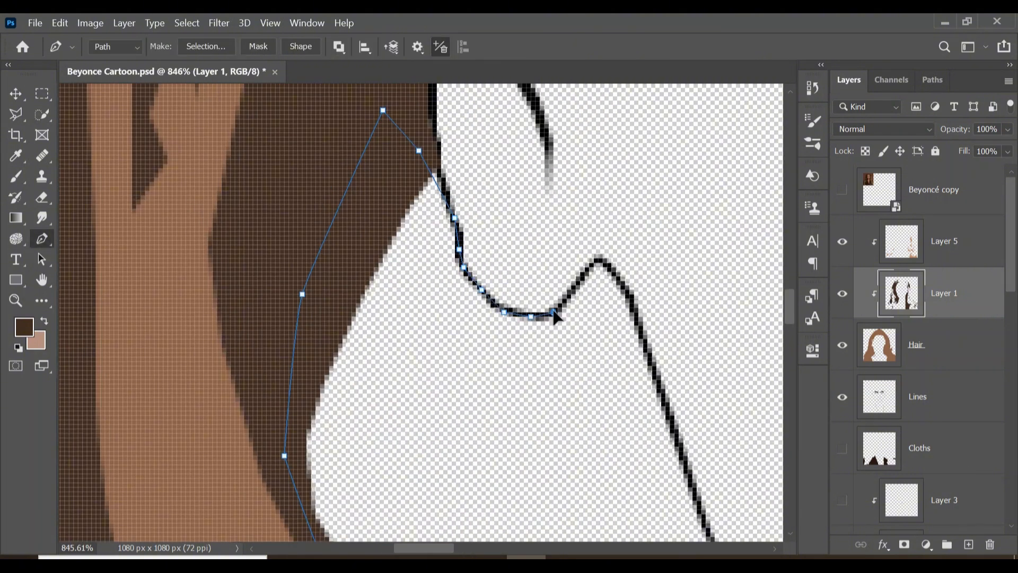
# - Continue the path down the left cheek line and close it at the starting point
pyautogui.click(638, 321)
pyautogui.click(647, 348)
pyautogui.moveTo(724, 397); pyautogui.dragTo(635, 321)
pyautogui.click(621, 464)
pyautogui.moveTo(634, 492); pyautogui.dragTo(481, 261)
pyautogui.click(481, 263)
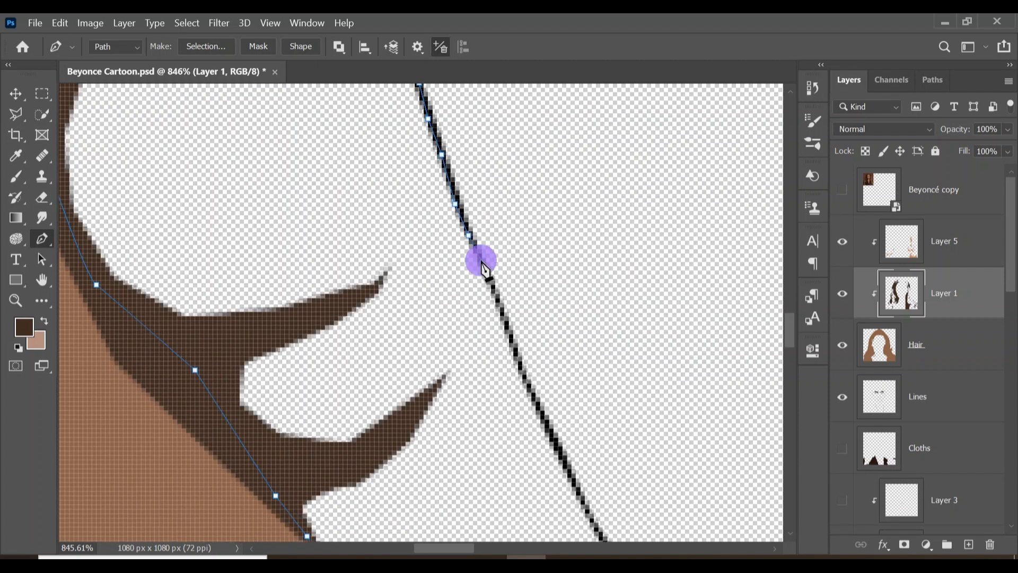
pyautogui.click(496, 299)
pyautogui.click(513, 339)
pyautogui.scroll(-4, 513, 341)
pyautogui.click(522, 171)
pyautogui.moveTo(517, 208); pyautogui.dragTo(492, 258)
# - Fill the closed path between the left hair and face with the brown foreground color on the Hair layer
pyautogui.rightClick(591, 407)
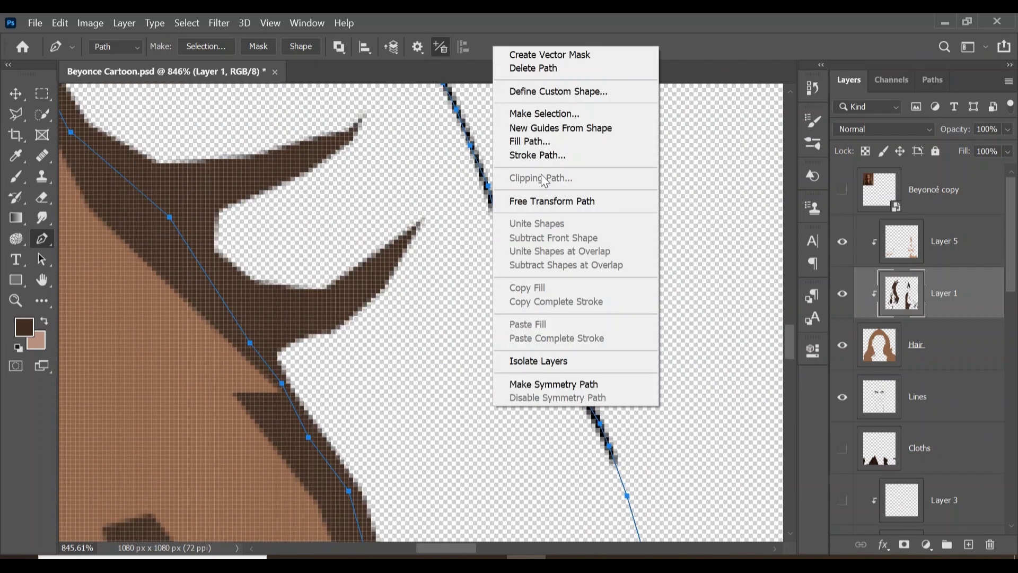
pyautogui.press('Escape')
pyautogui.press('z')
pyautogui.moveTo(470, 366); pyautogui.dragTo(392, 381)
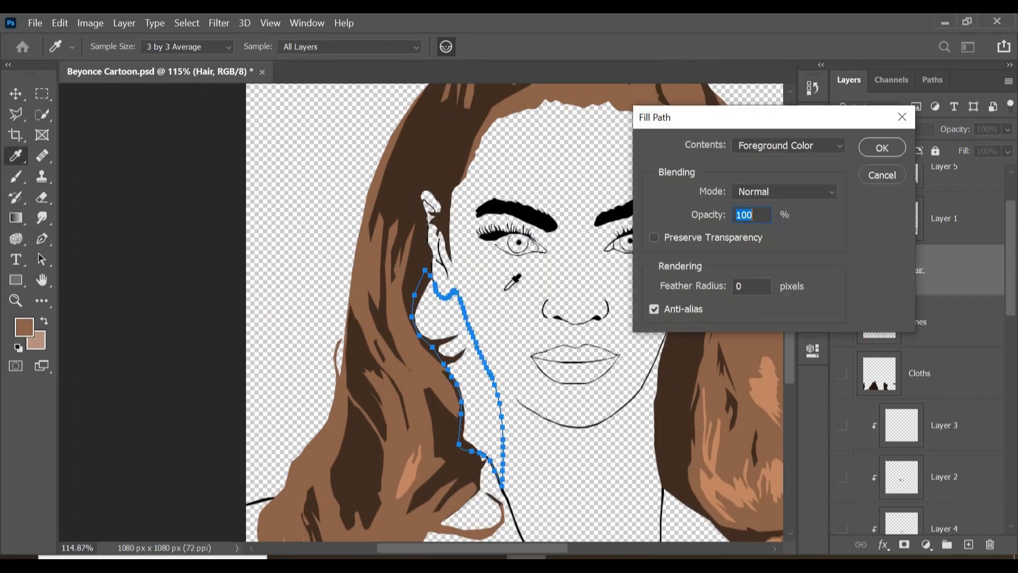
pyautogui.press('Return')
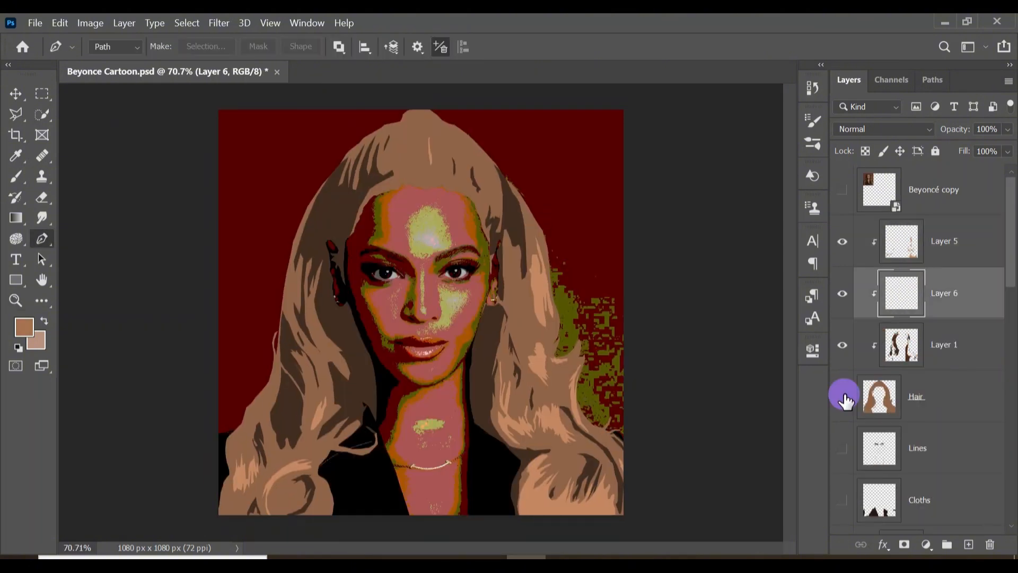
# - Outline the jagged upper edge of the mid-tone area across the crown of the hair, working on Layer 6
pyautogui.scroll(5, 267, 356)
pyautogui.click(265, 349)
pyautogui.click(296, 270)
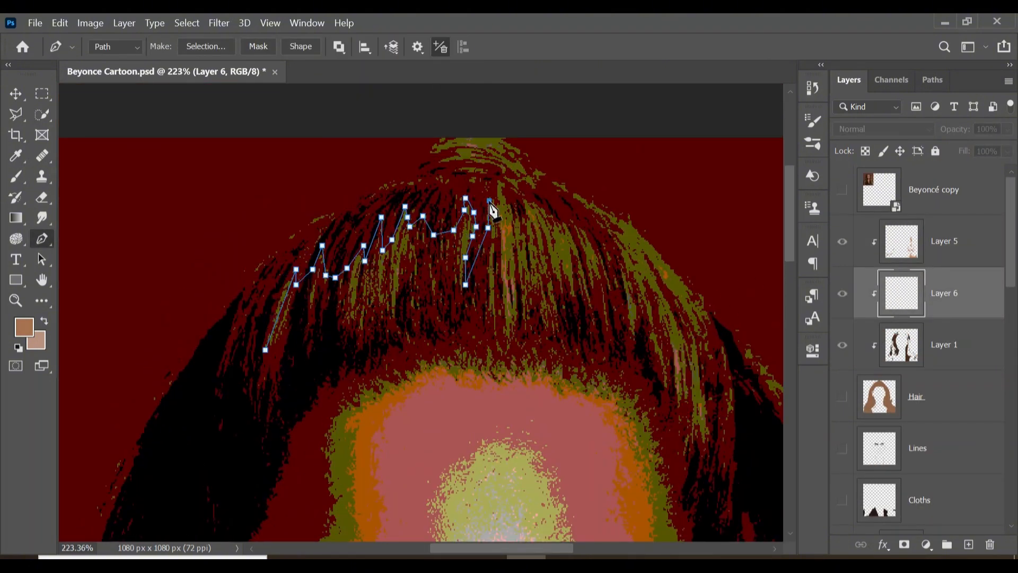
pyautogui.click(523, 196)
pyautogui.click(522, 217)
pyautogui.click(536, 207)
pyautogui.click(554, 215)
pyautogui.click(567, 222)
pyautogui.click(582, 224)
pyautogui.click(596, 251)
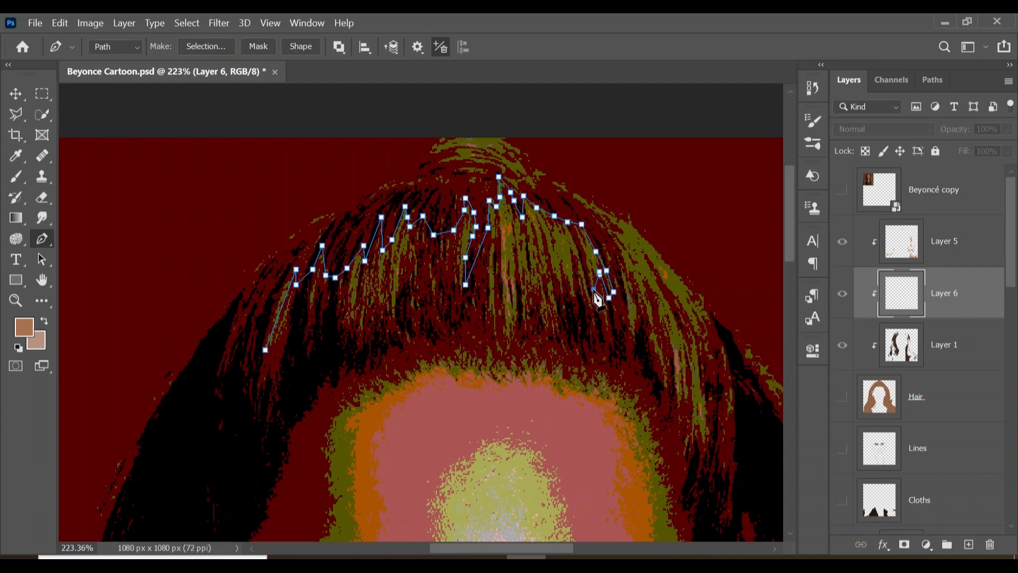
# - Outline the pointed strand tips at the right end of the crown's mid-tone area
pyautogui.click(596, 320)
pyautogui.click(578, 280)
pyautogui.click(573, 252)
pyautogui.click(574, 304)
pyautogui.click(565, 305)
pyautogui.click(560, 265)
pyautogui.click(545, 237)
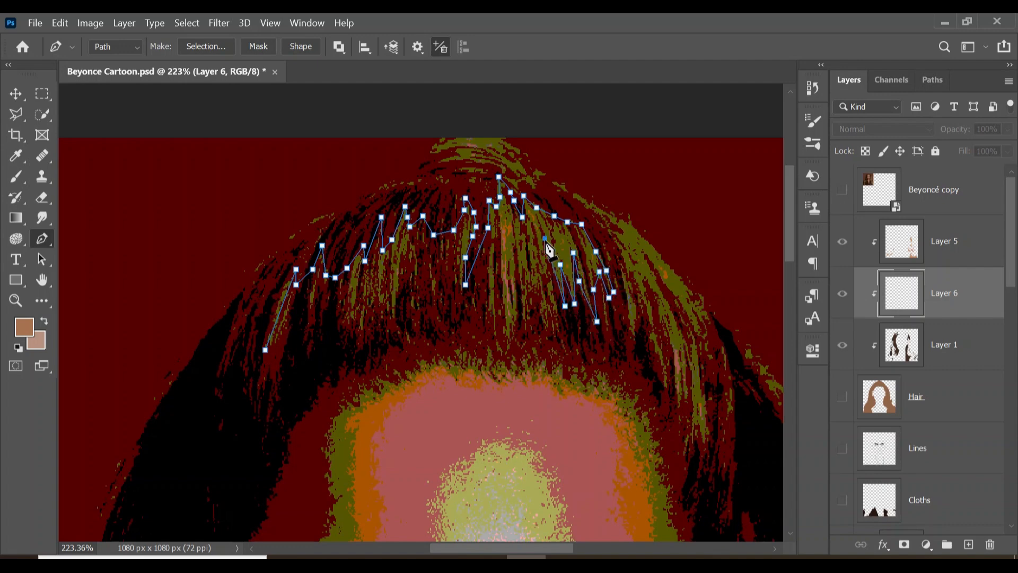
# - Trace the crown area's jagged lower edge back to the left and close the outline
pyautogui.click(452, 297)
pyautogui.click(437, 287)
pyautogui.click(422, 290)
pyautogui.click(410, 314)
pyautogui.click(395, 317)
pyautogui.click(377, 308)
pyautogui.click(362, 323)
pyautogui.click(351, 322)
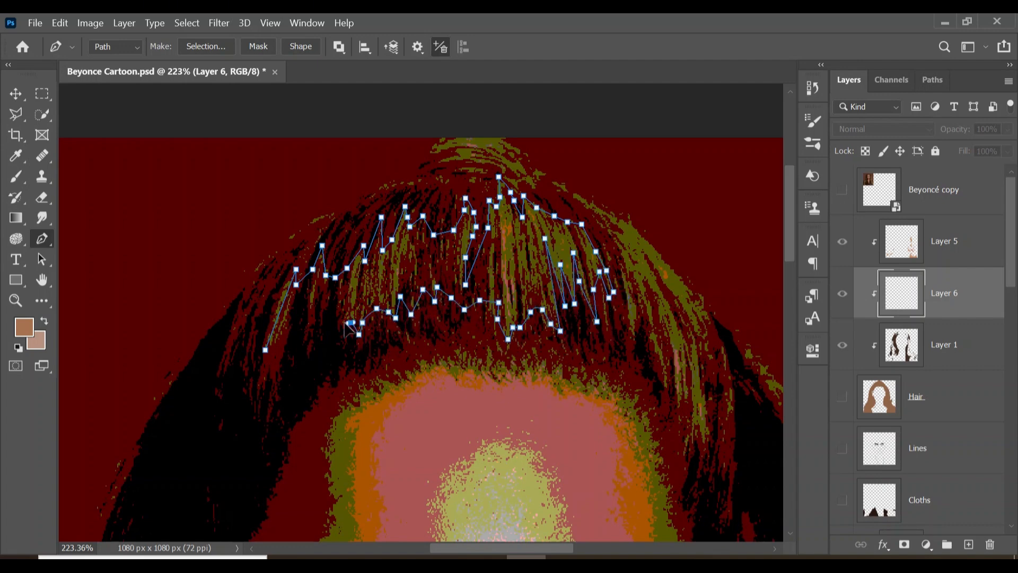
pyautogui.click(265, 350)
# - Fill the crown path with the foreground color on Layer 6 and move that layer below Layer 1
pyautogui.rightClick(534, 265)
pyautogui.click(577, 288)
pyautogui.press('Return')
pyautogui.press('Return')
pyautogui.click(842, 396)
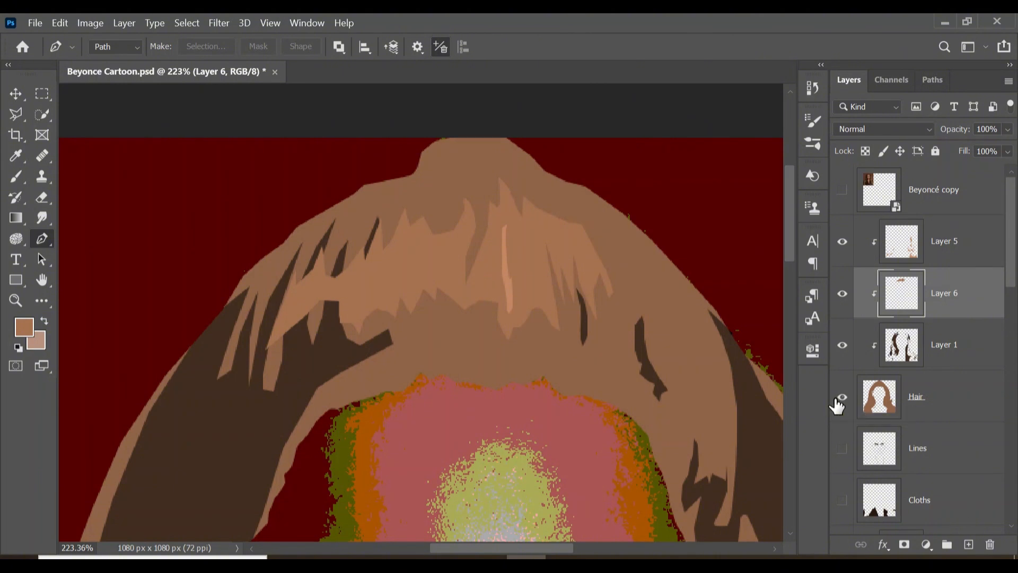
pyautogui.click(841, 397)
pyautogui.hotkey('ctrl', '[')
# - Start outlining the olive strand area on the crown's right side along its inner edge
pyautogui.click(578, 200)
pyautogui.click(605, 225)
pyautogui.click(615, 254)
pyautogui.click(625, 301)
pyautogui.click(631, 342)
pyautogui.click(636, 324)
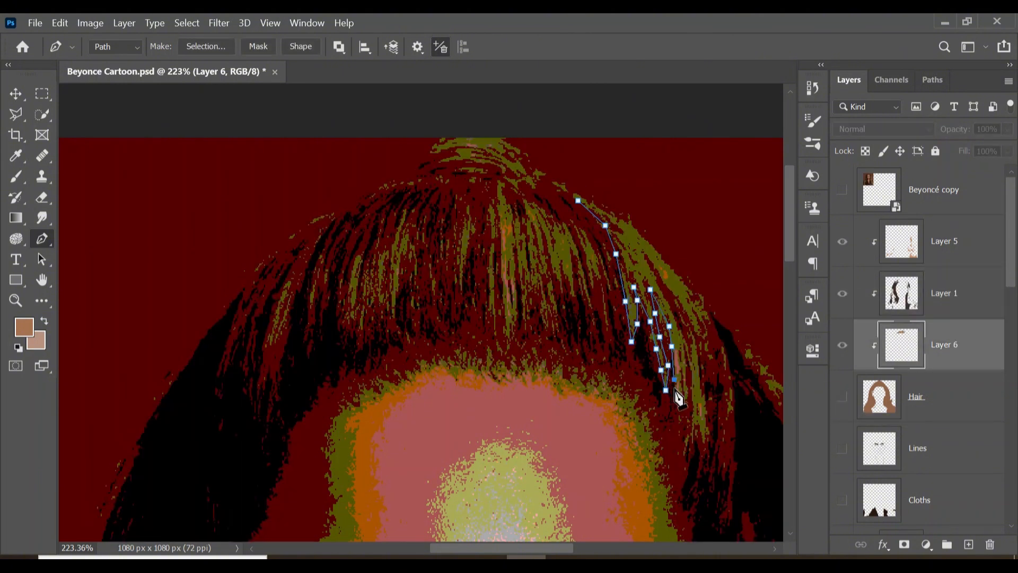
# - Trace the lower strand tips and outer edge of the crown's right-side area and close the outline
pyautogui.click(673, 406)
pyautogui.click(681, 403)
pyautogui.click(681, 393)
pyautogui.click(688, 405)
pyautogui.click(688, 379)
pyautogui.click(685, 354)
pyautogui.click(695, 400)
pyautogui.click(695, 417)
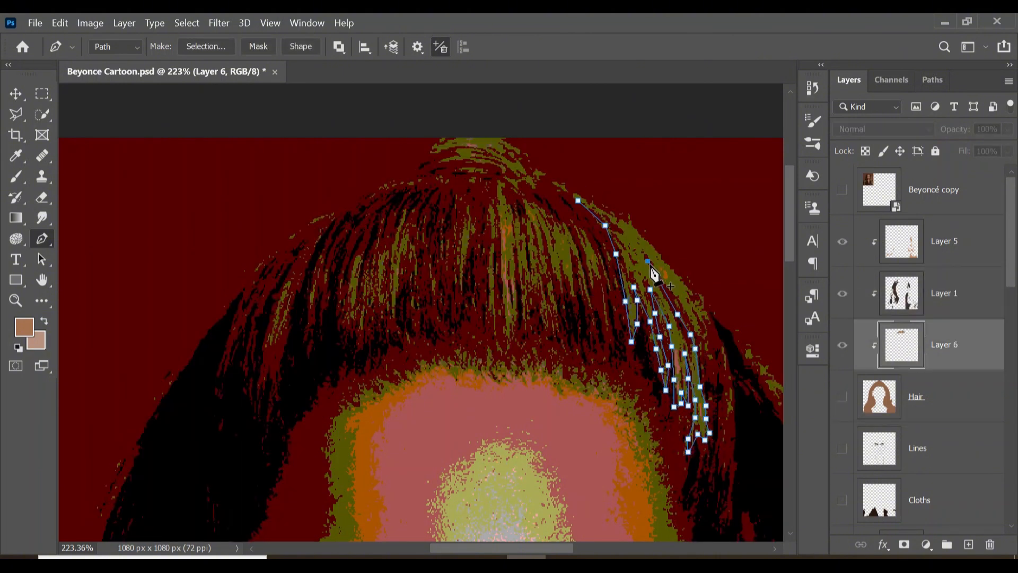
pyautogui.click(624, 215)
pyautogui.click(578, 200)
# - Fill the crown's right-side path on Layer 6, delete the path, and check the result with the Hair layer shown
pyautogui.rightClick(635, 258)
pyautogui.click(662, 290)
pyautogui.press('Return')
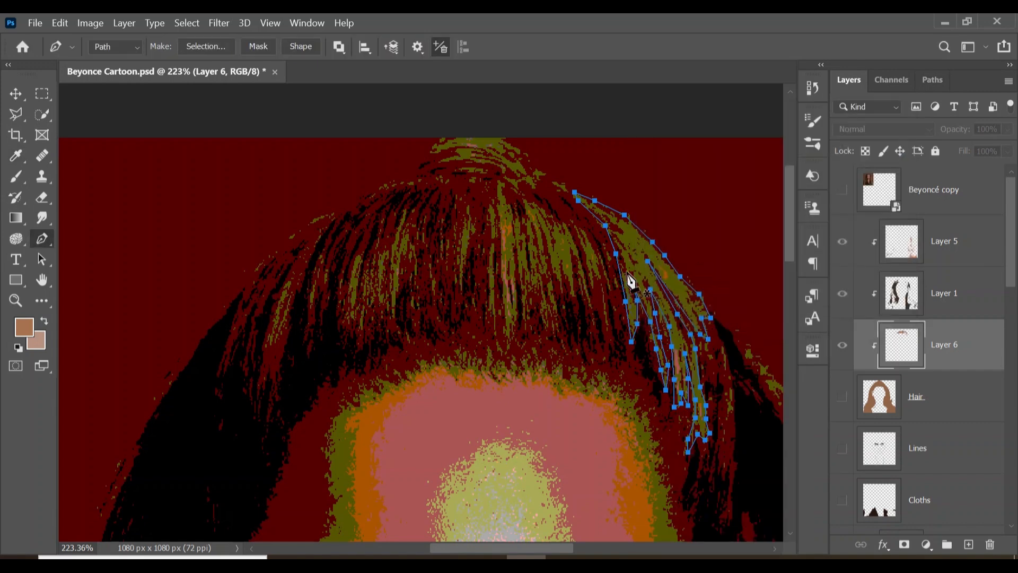
pyautogui.rightClick(626, 277)
pyautogui.click(650, 217)
pyautogui.click(842, 397)
pyautogui.click(842, 396)
# - Trace a closed path around the olive topknot area at the top of the head with the Pen tool
pyautogui.scroll(3, 459, 254)
pyautogui.moveTo(442, 240); pyautogui.dragTo(463, 238)
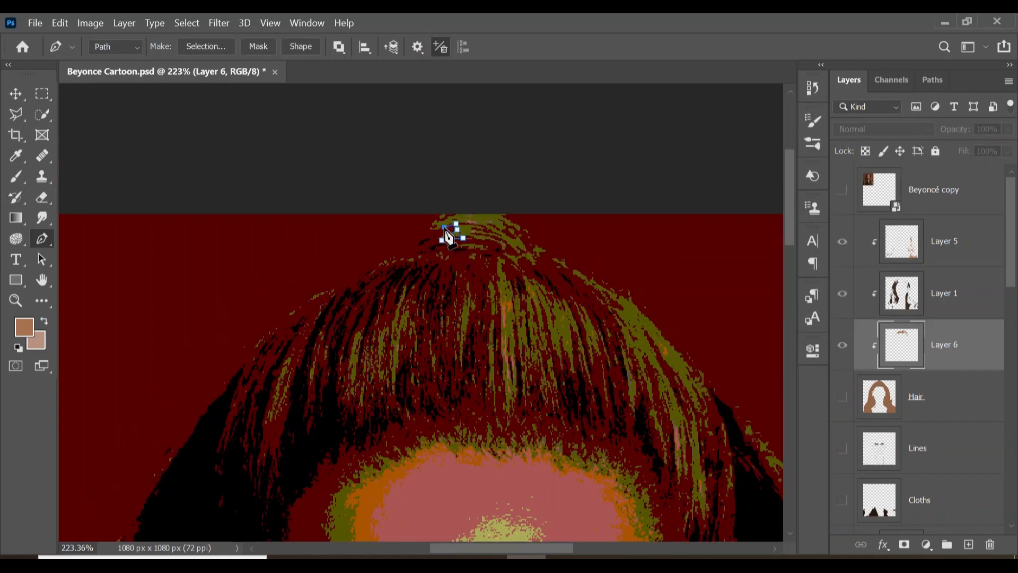
pyautogui.click(541, 246)
pyautogui.click(536, 260)
pyautogui.click(514, 256)
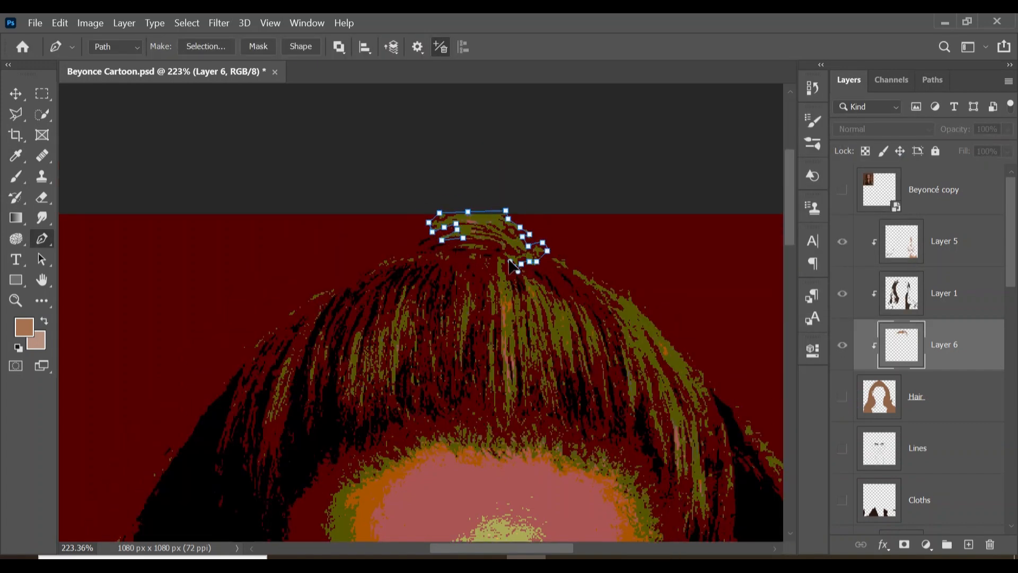
pyautogui.click(505, 246)
pyautogui.click(484, 244)
# - Fill the topknot path with the foreground color on Layer 6 and dismiss the path
pyautogui.hotkey('shift', 'F5')
pyautogui.press('Return')
pyautogui.press('Return')
# - Make the Hair layer and all hidden layers below it down to Skin visible, with the whole portrait fitted in view
pyautogui.click(843, 395)
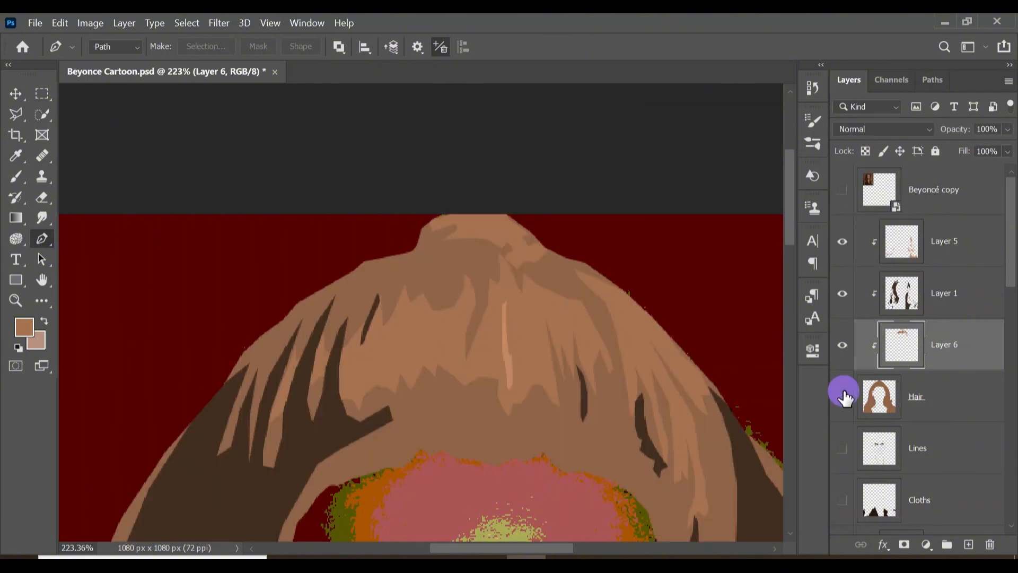
pyautogui.press('z')
pyautogui.hotkey('ctrl', '0')
pyautogui.scroll(-2, 843, 379)
pyautogui.moveTo(841, 354); pyautogui.dragTo(839, 536)
pyautogui.scroll(-3, 842, 328)
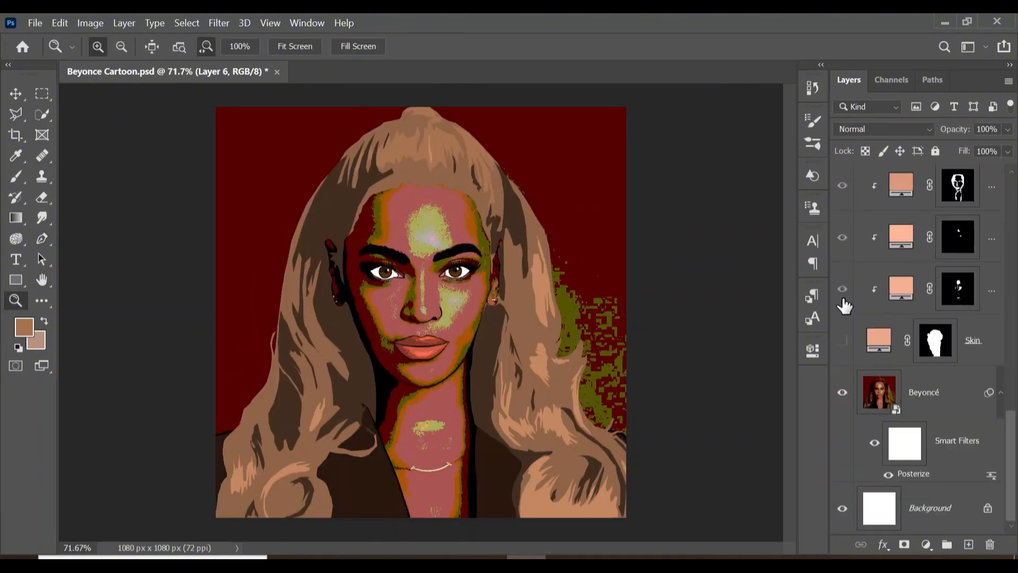
pyautogui.click(842, 340)
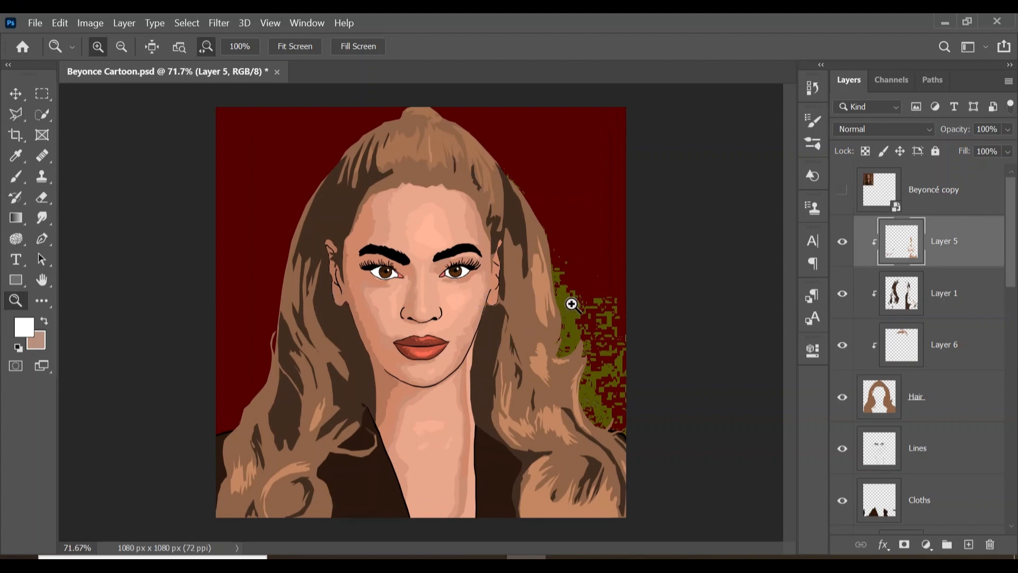
# - Add a new layer above Layer 5 and paint a white stud earring on each earlobe with a size 15 brush
pyautogui.click(968, 544)
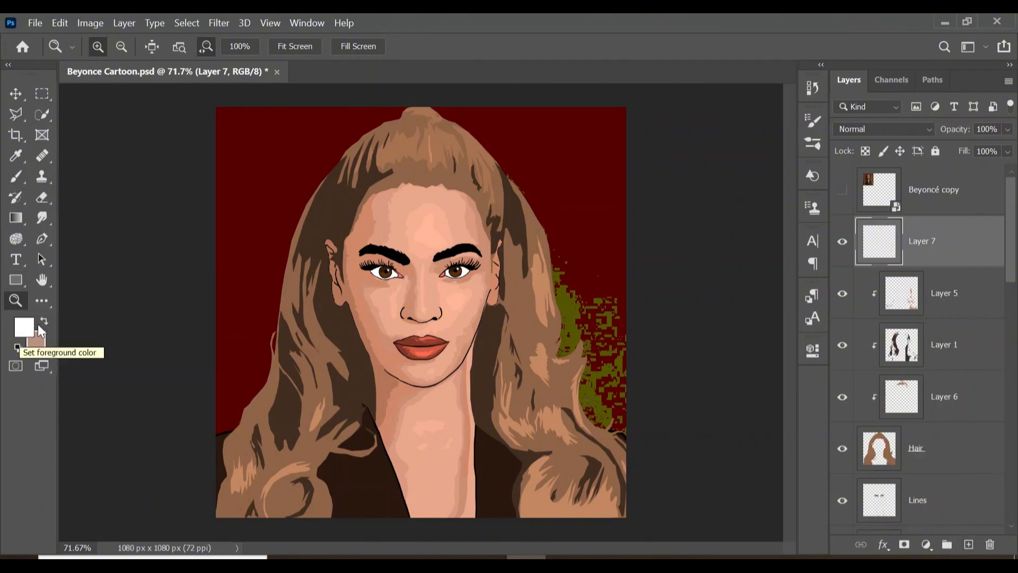
pyautogui.moveTo(380, 298); pyautogui.dragTo(393, 301)
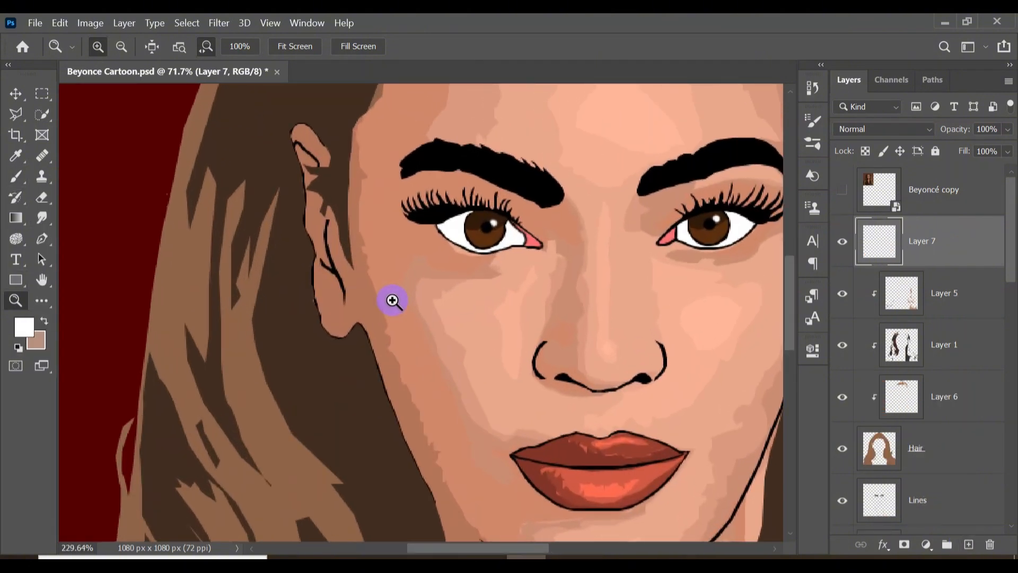
pyautogui.click(26, 180)
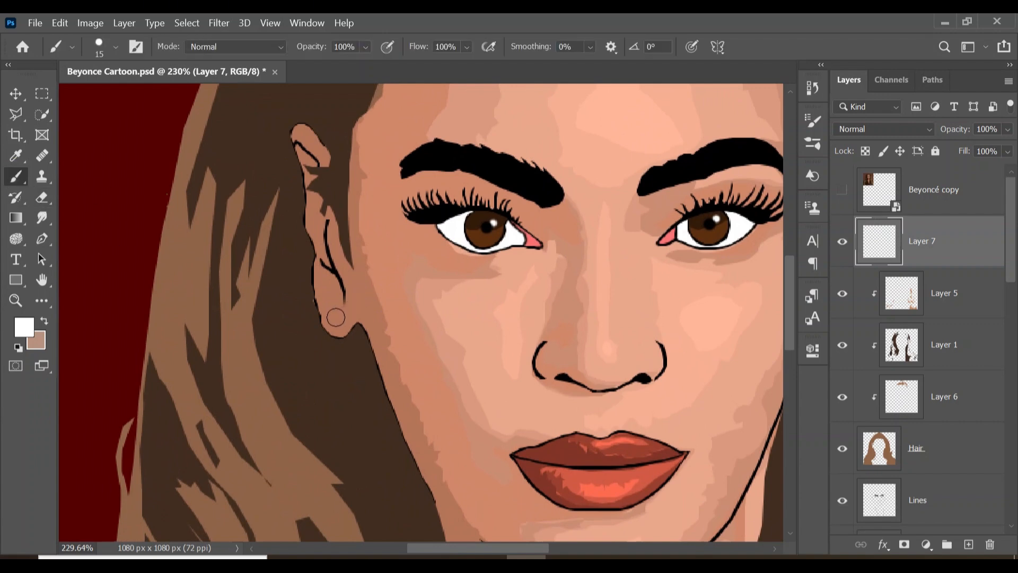
pyautogui.click(335, 317)
pyautogui.hscroll(8, 455, 322)
pyautogui.click(598, 316)
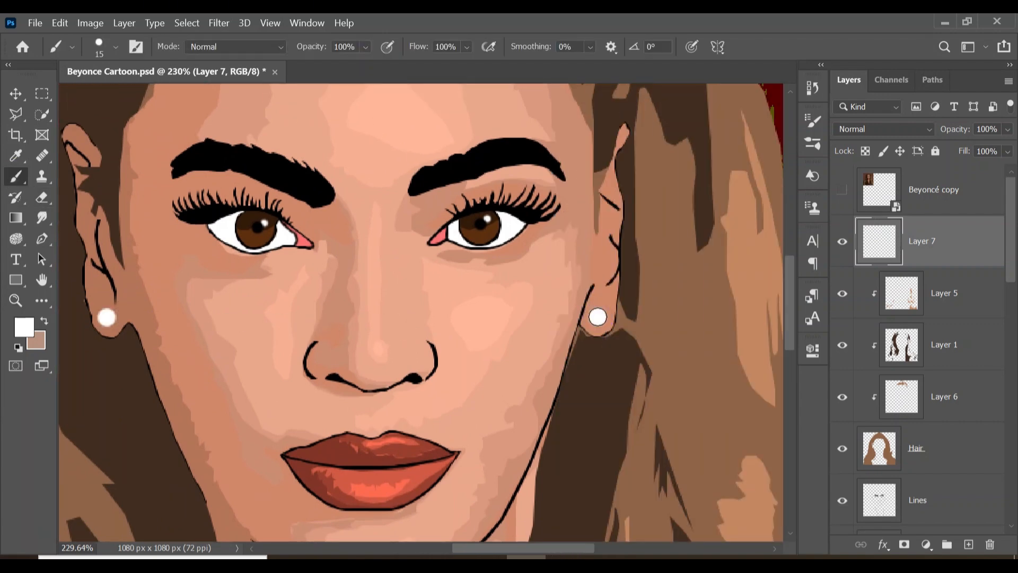
pyautogui.press('z')
pyautogui.moveTo(495, 301); pyautogui.dragTo(424, 318)
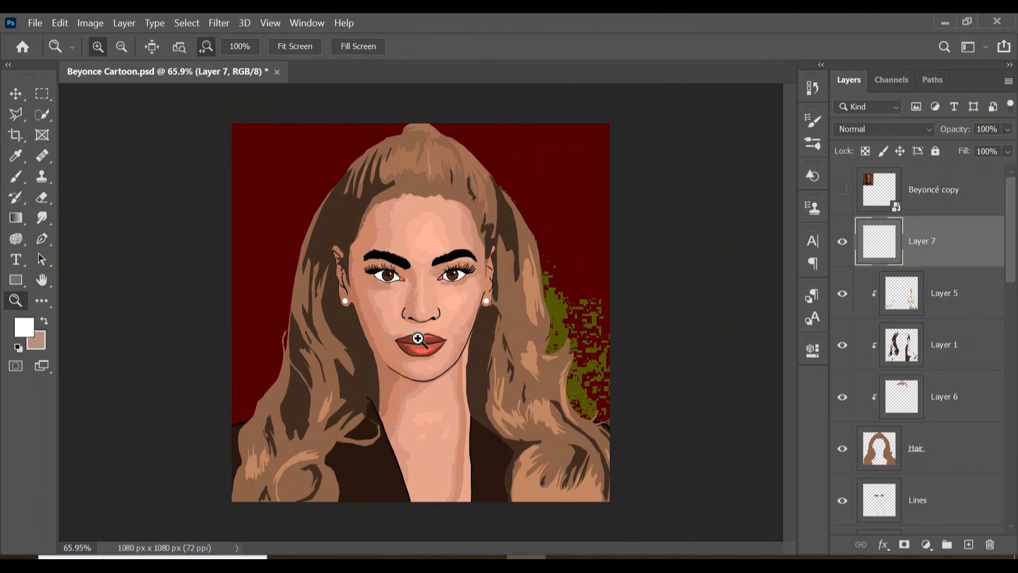